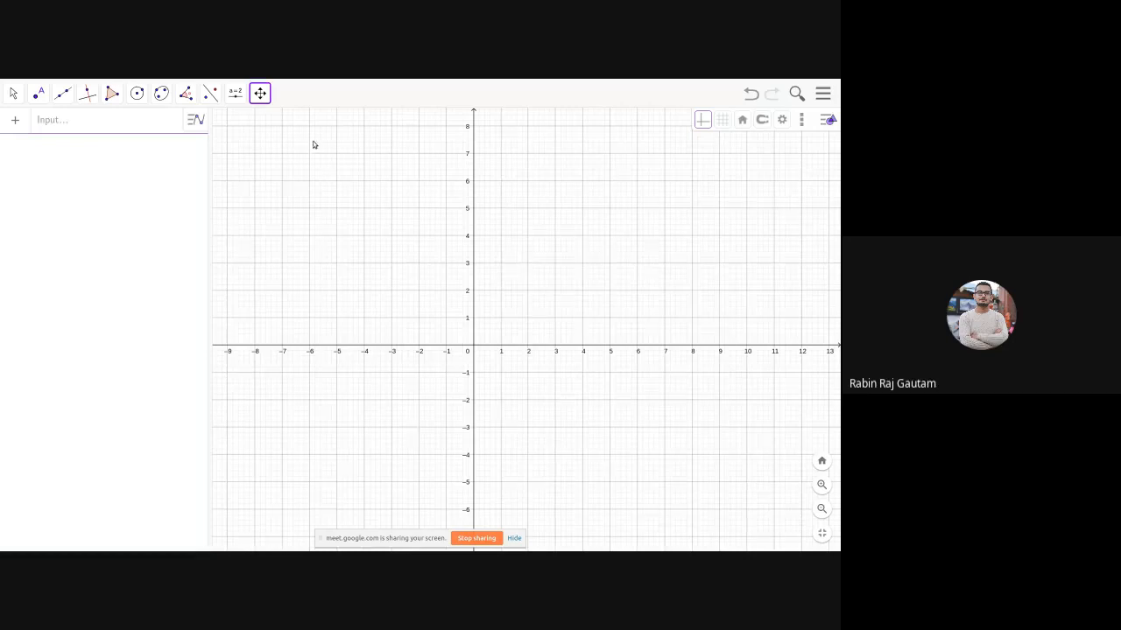
Step: Hide the grid and the axes of the graphics view, and show both again
right_click(331, 193)
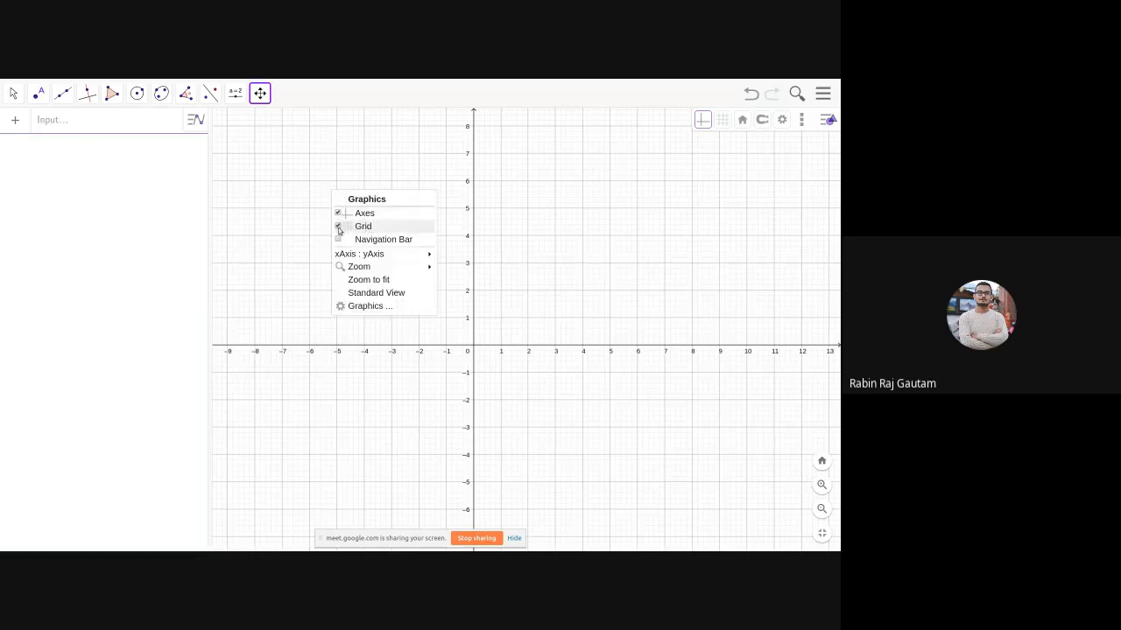
left_click(339, 230)
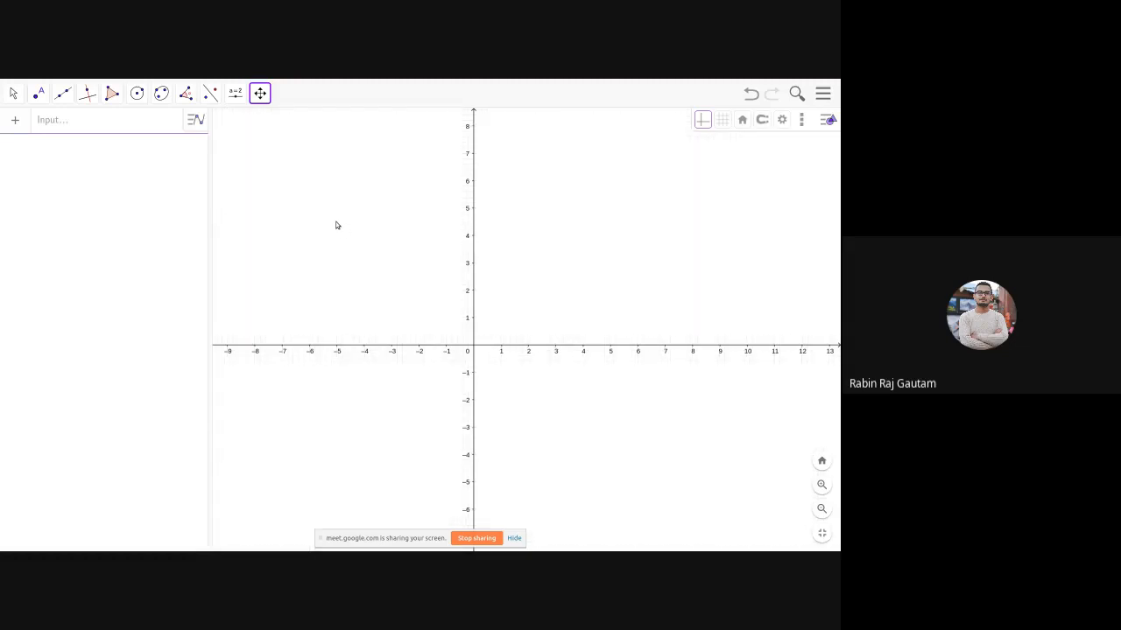
right_click(338, 231)
left_click(344, 248)
right_click(372, 228)
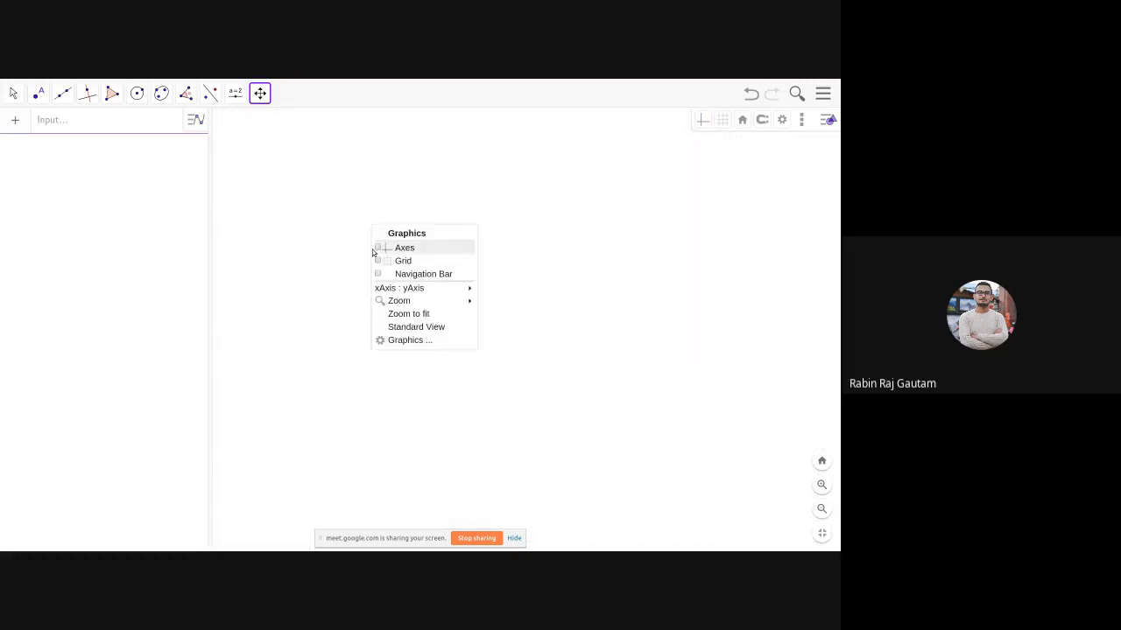
left_click(377, 248)
right_click(375, 233)
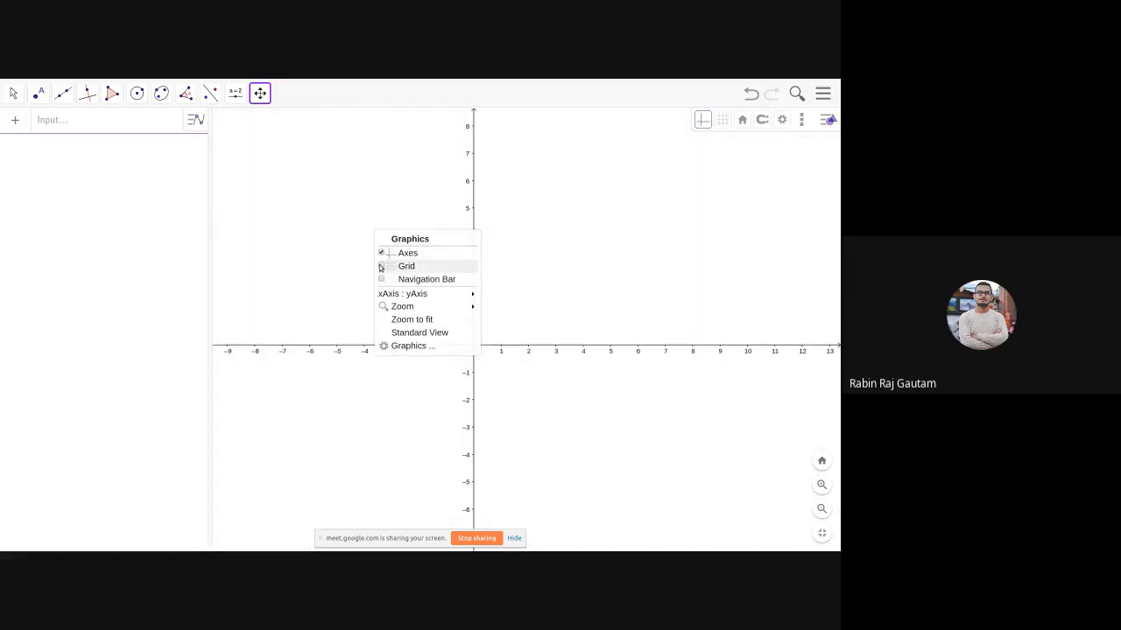
left_click(381, 267)
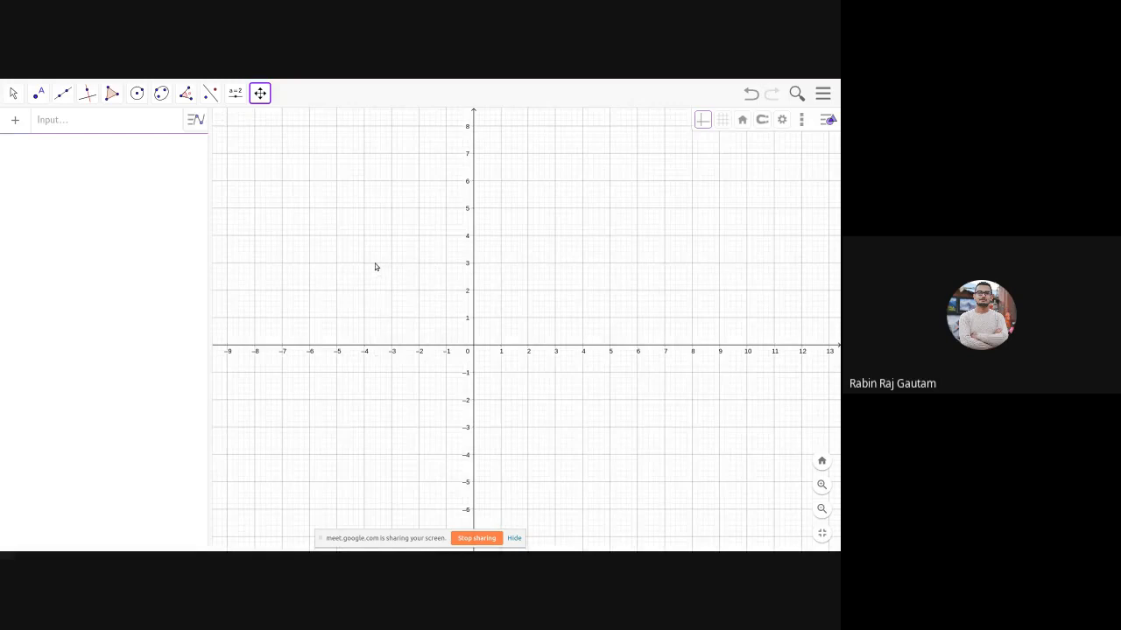
Step: Examine the empty coordinate plane at several zoom levels and positions, using the Move Graphics View tool
left_click(48, 121)
left_click_drag(401, 288, 369, 273)
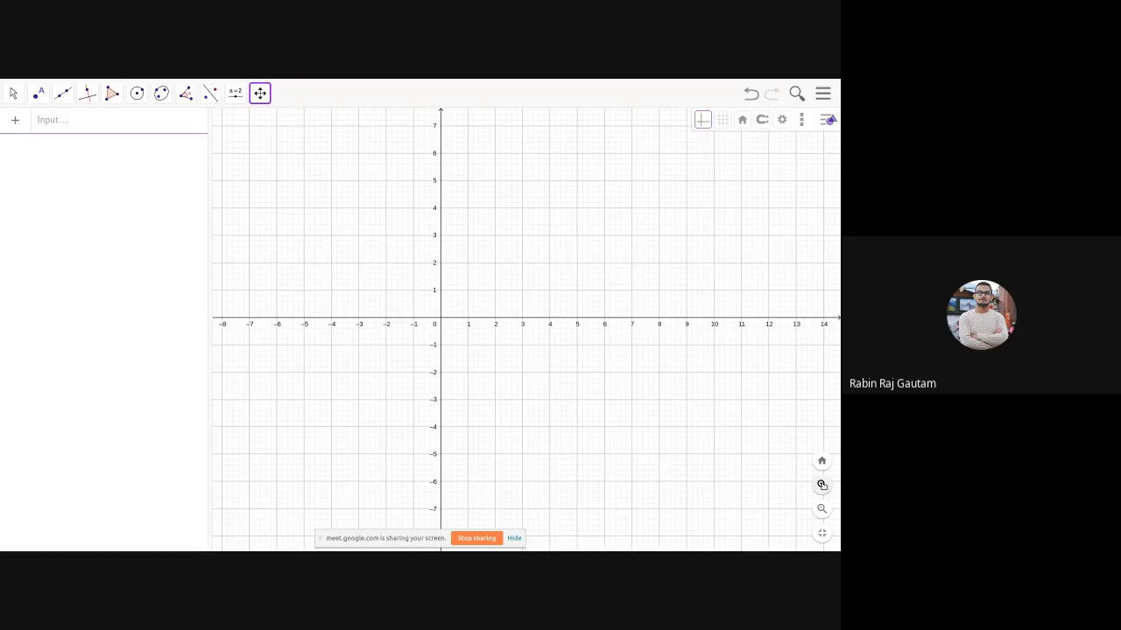
left_click(821, 485)
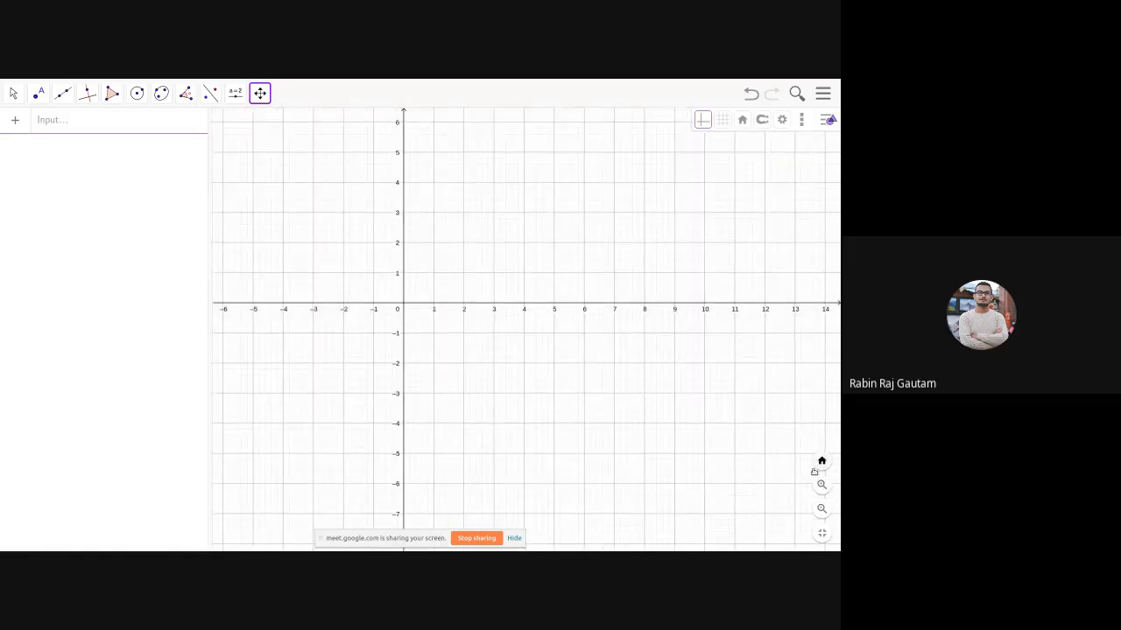
scroll(424, 286, "up", 3)
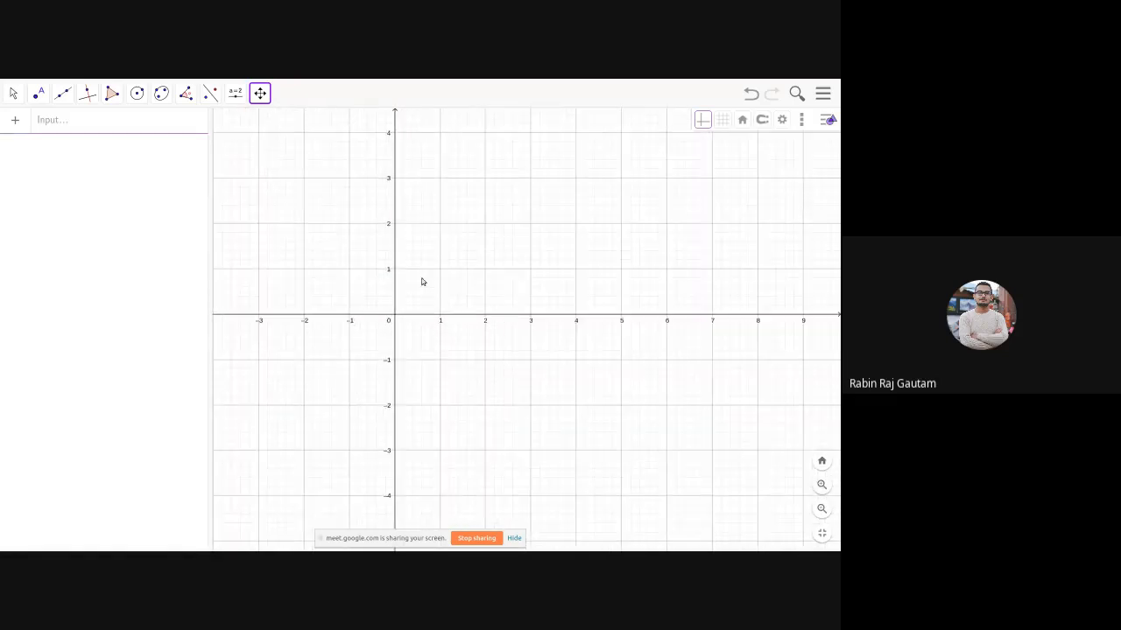
scroll(490, 297, "down", 4)
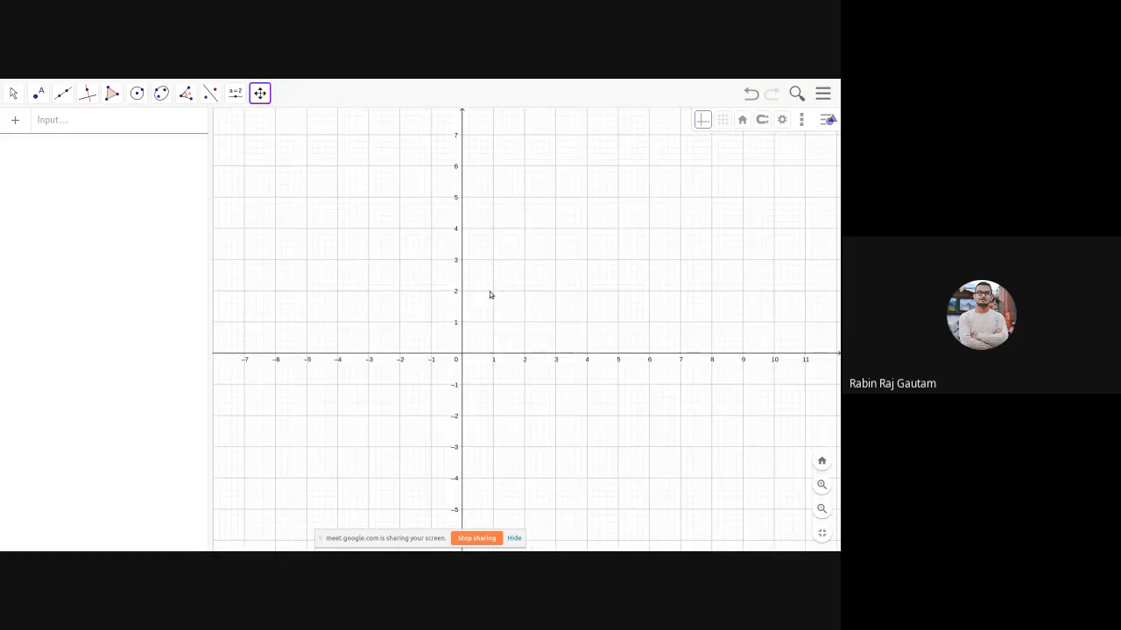
left_click(53, 120)
left_click(260, 95)
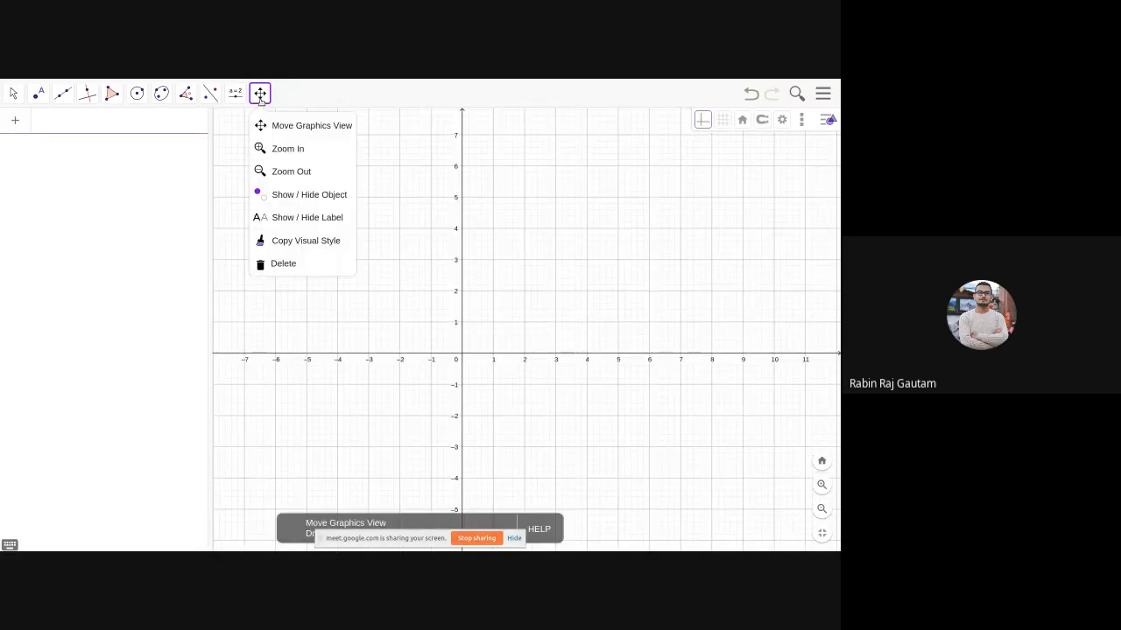
left_click(261, 126)
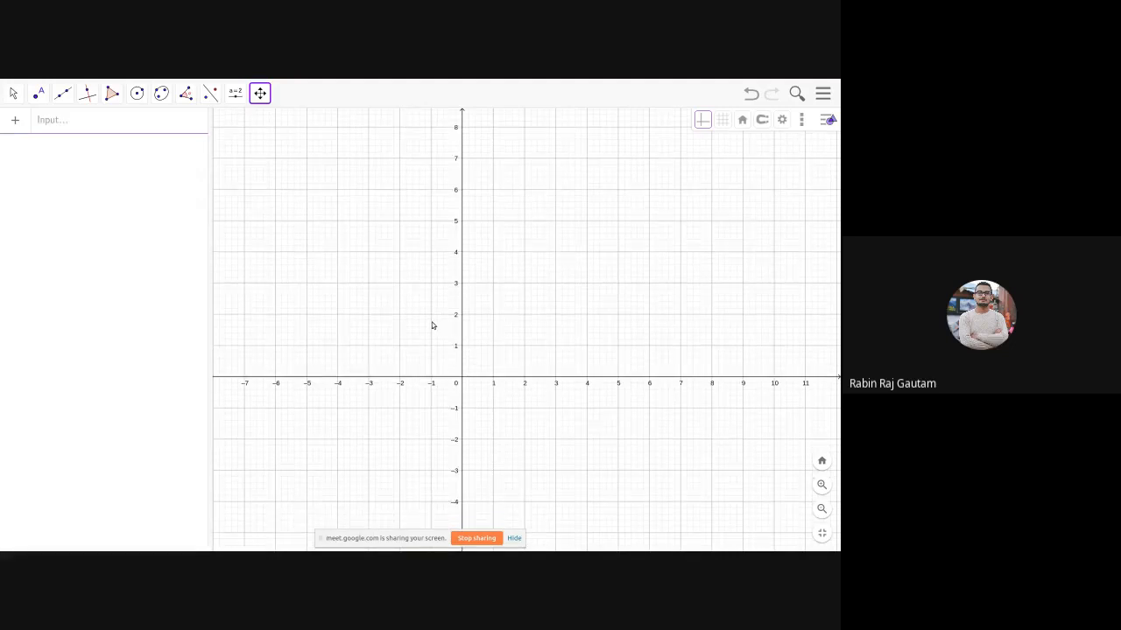
left_click_drag(434, 302, 462, 282)
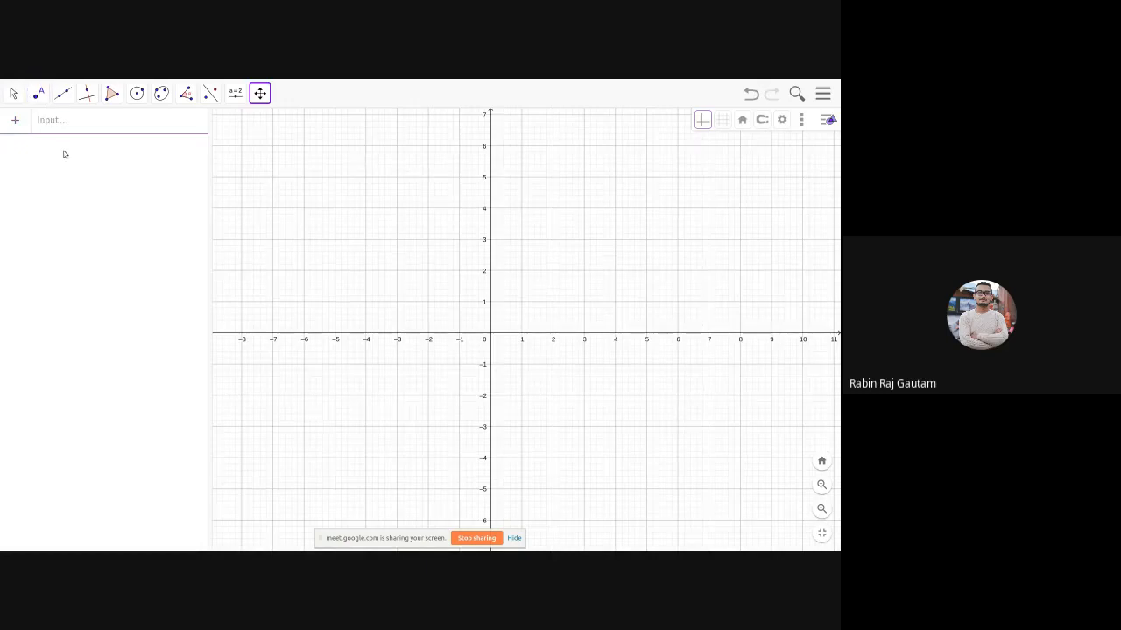
Step: Place a point at (1, 1) on the coordinate grid with the Point tool
left_click(40, 95)
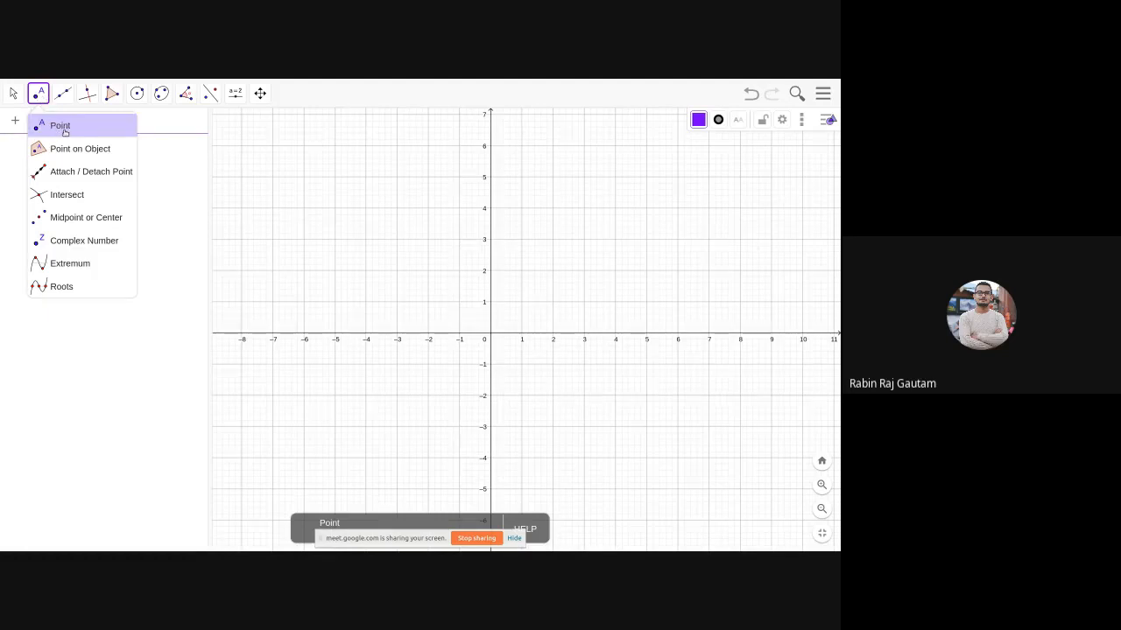
left_click(65, 132)
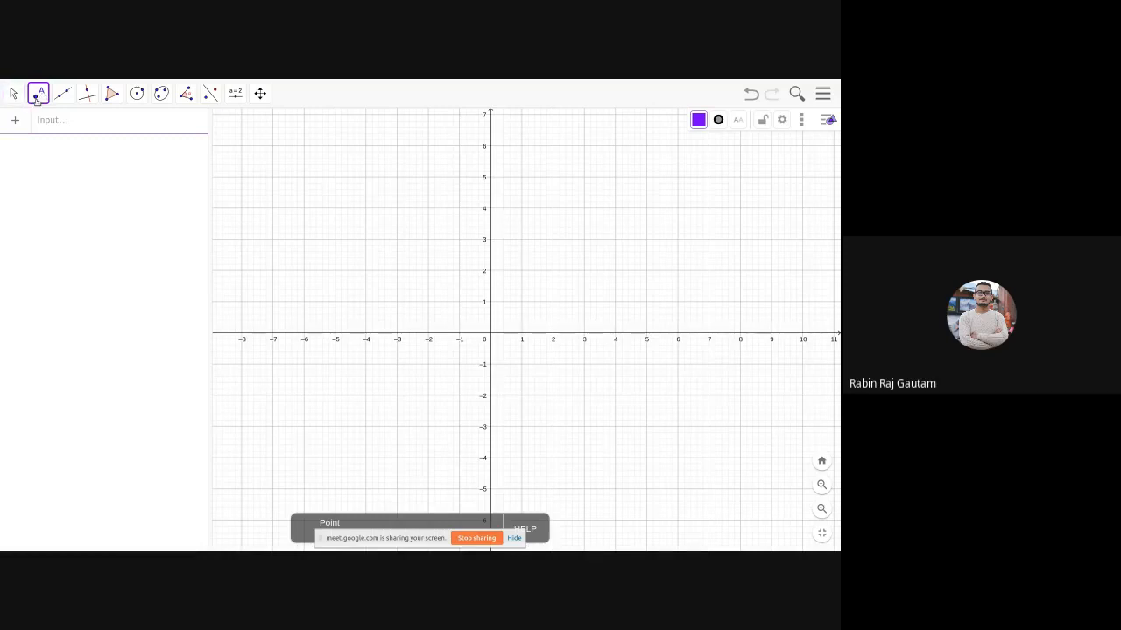
left_click(37, 98)
left_click(44, 127)
left_click(521, 303)
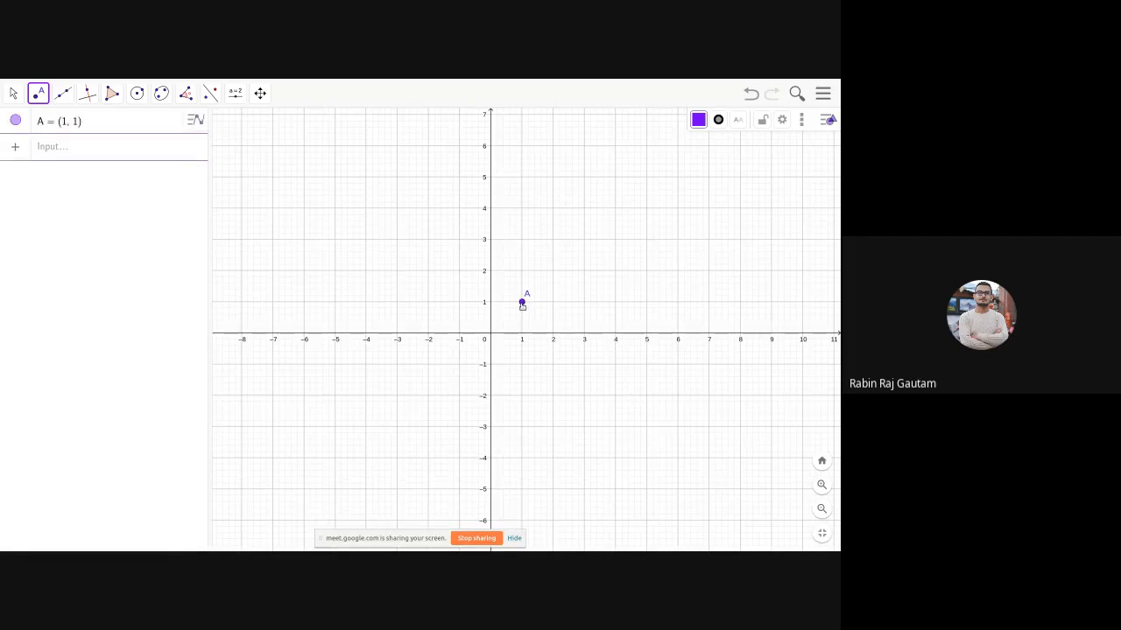
Step: Define a second point algebraically as B = (3, 2)
left_click(62, 150)
left_click(66, 199)
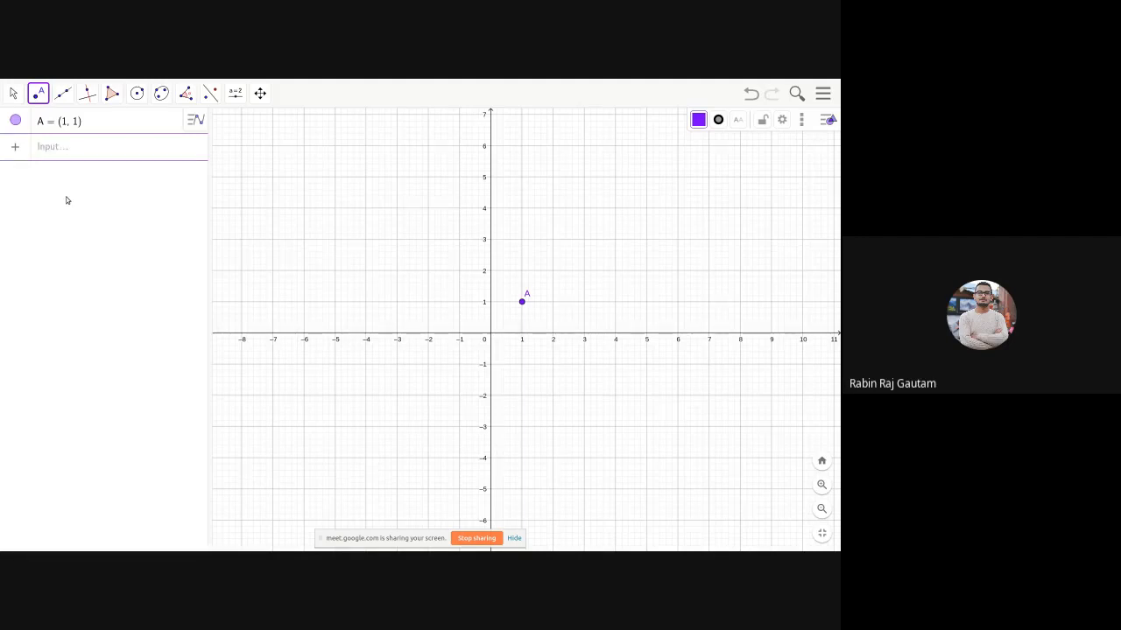
left_click(50, 152)
type("B ")
type("= ")
type("(")
type("3, 2")
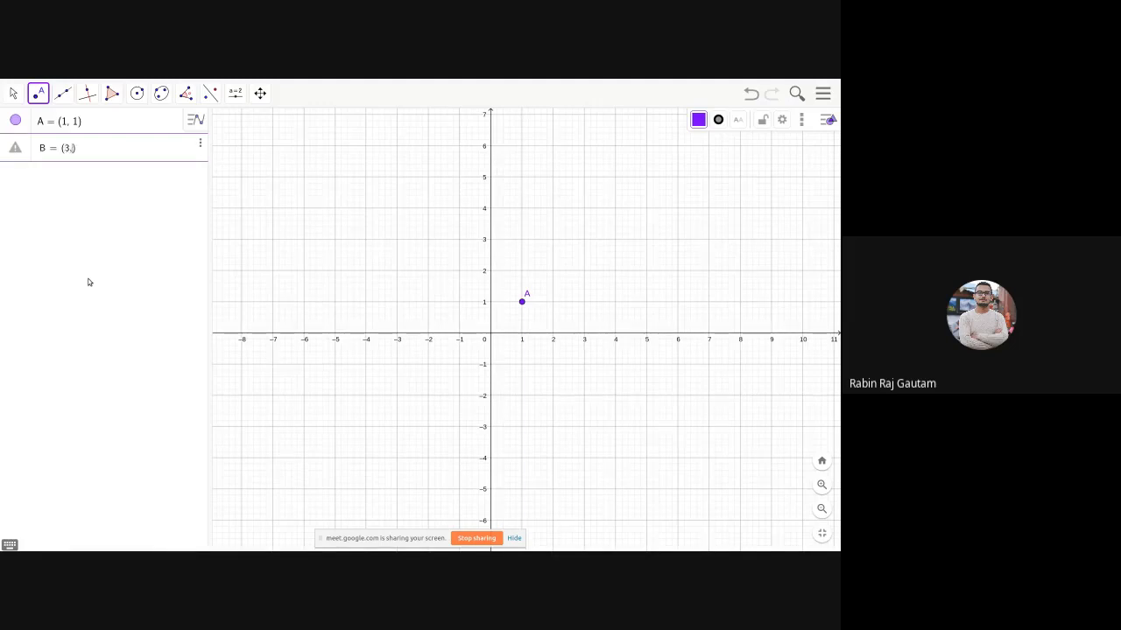
key("Return")
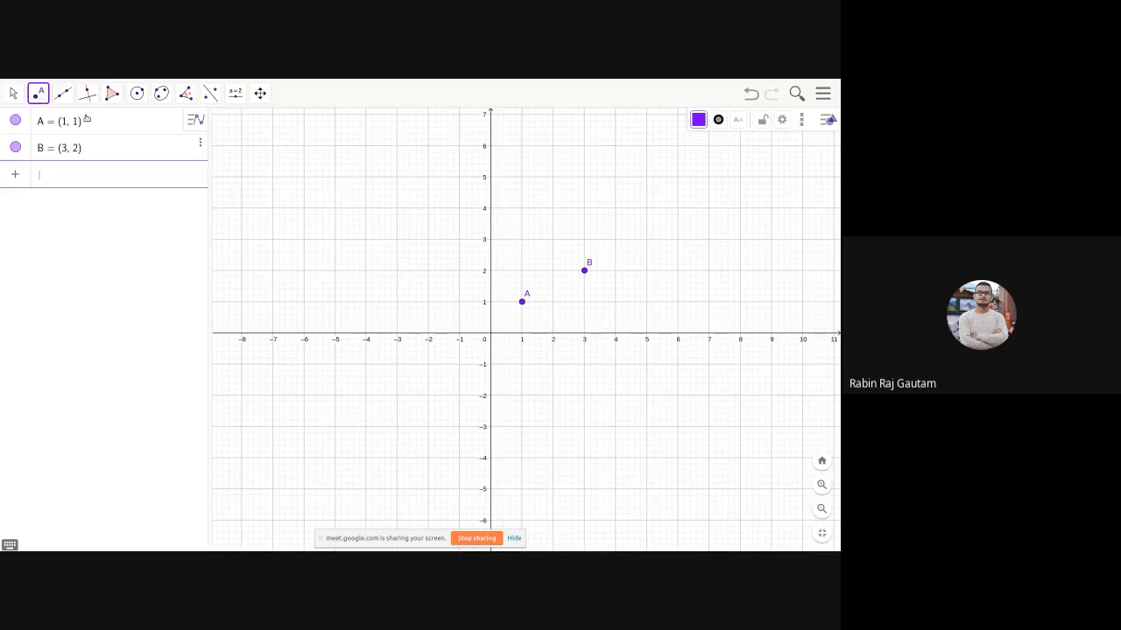
Step: Draw a vector from (-5, 2) to (-3, 5) with the Vector tool
left_click(37, 93)
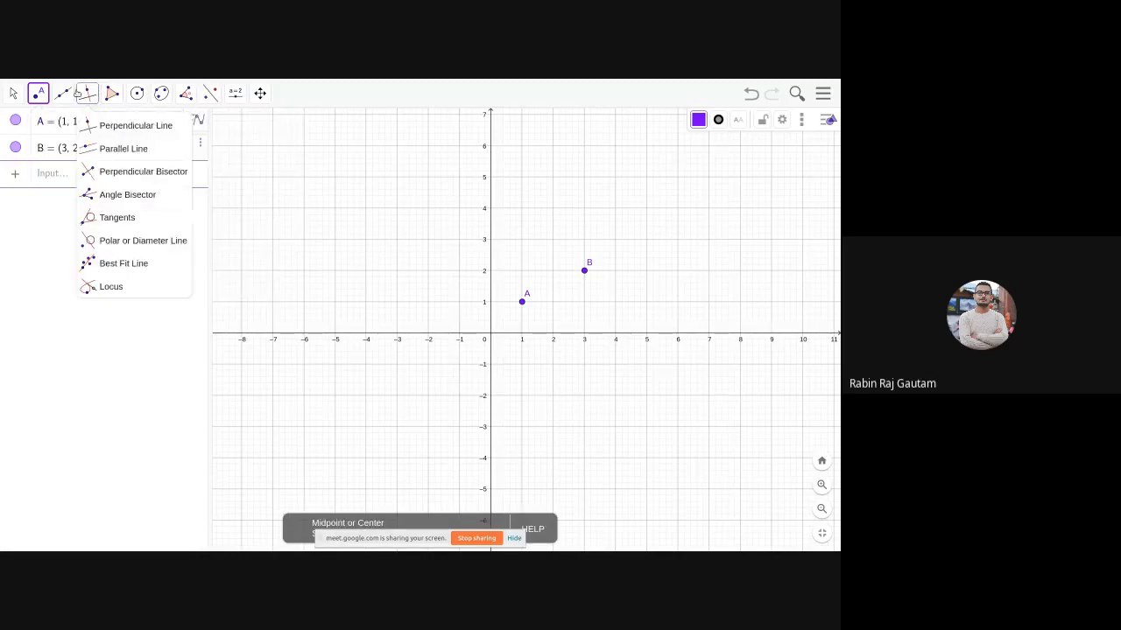
mouse_move(54, 98)
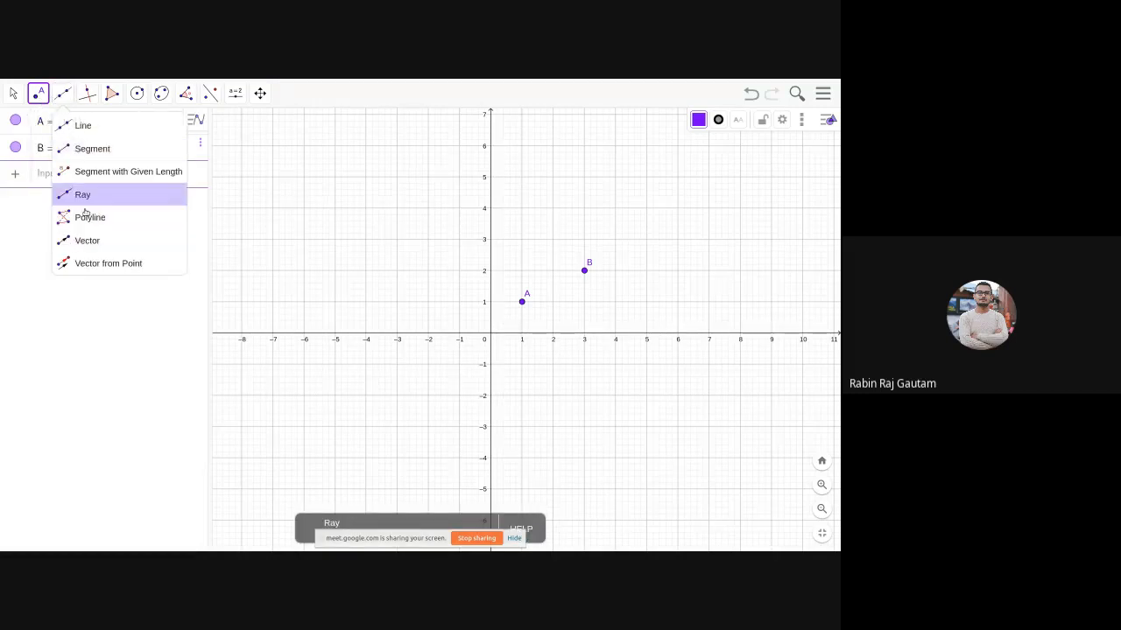
left_click(85, 242)
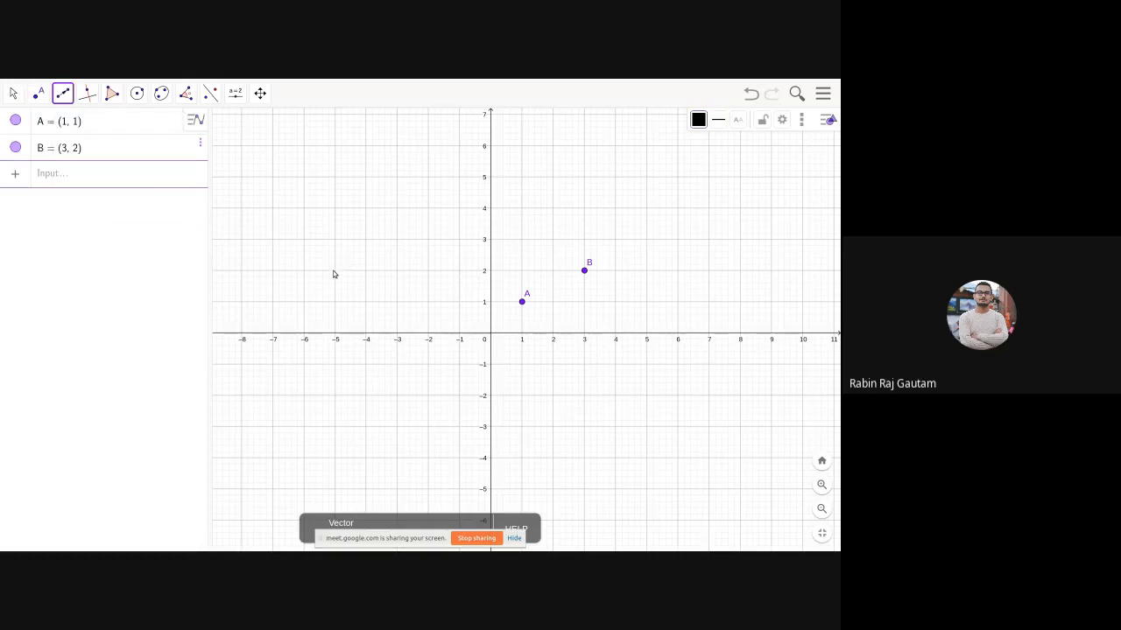
left_click(335, 269)
left_click(397, 178)
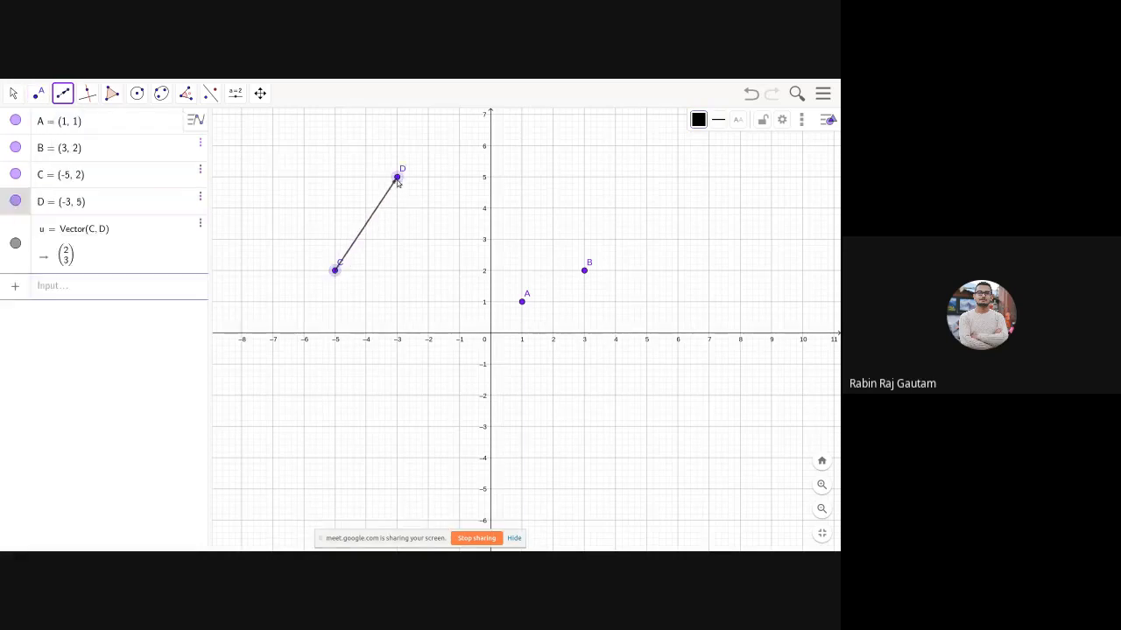
Step: Define a vector algebraically as d = (4, 4)
left_click(66, 294)
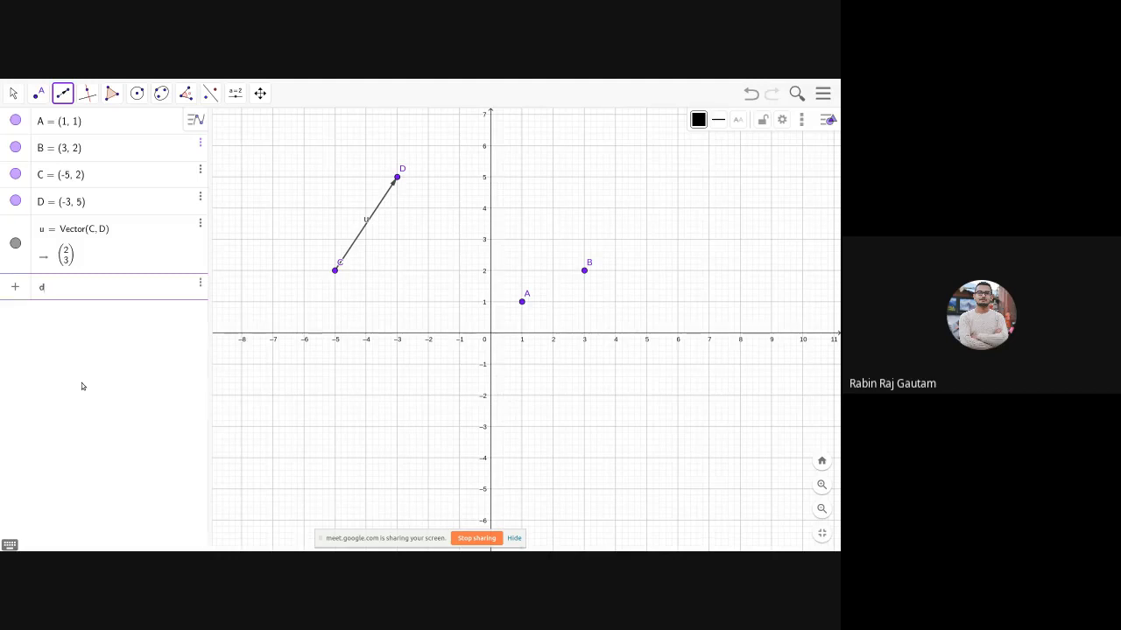
type("=")
type("(4,")
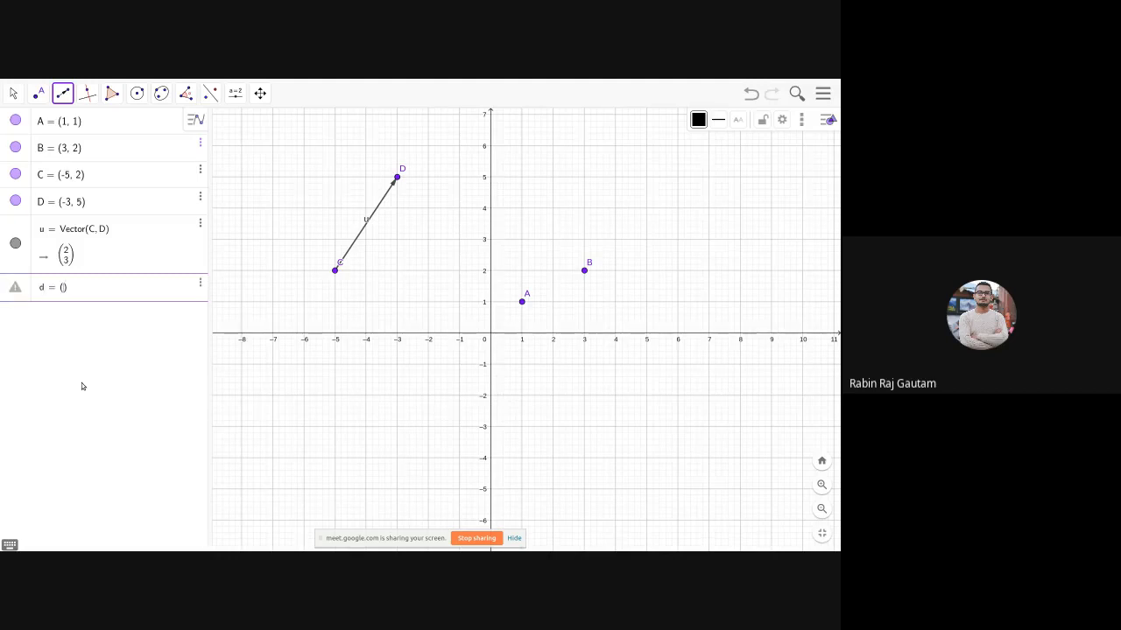
type("4,")
key("Return")
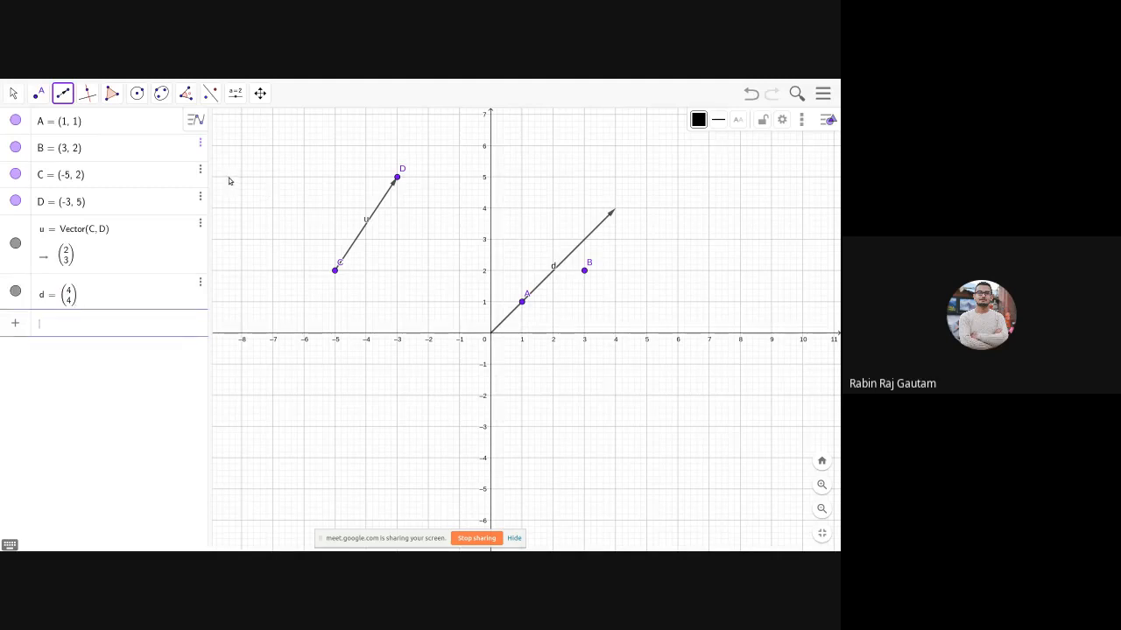
left_click(40, 95)
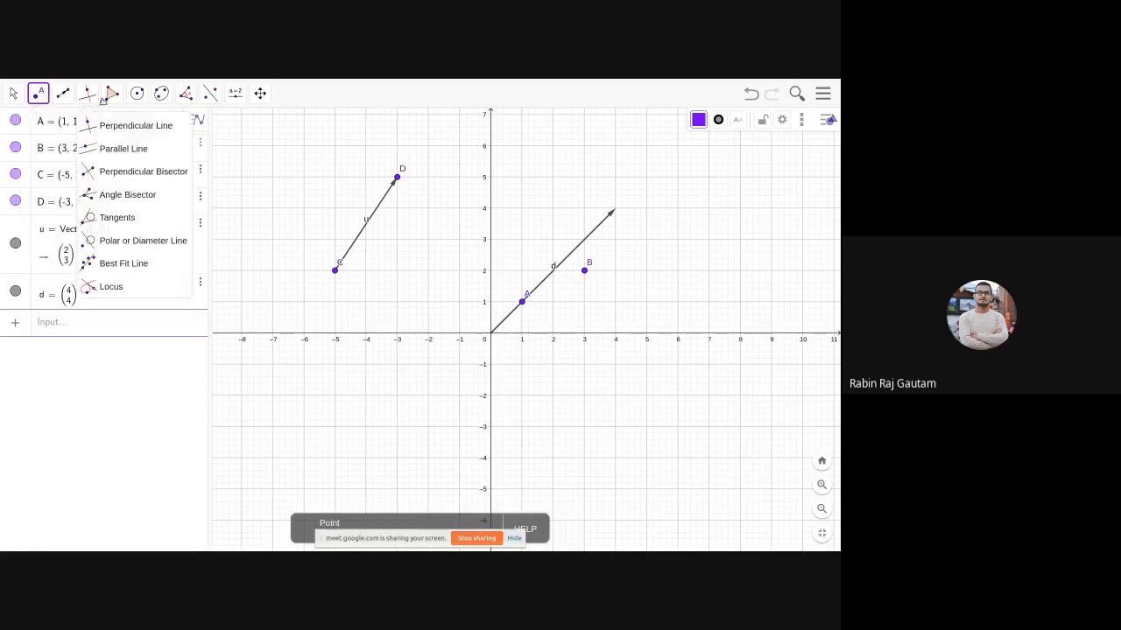
mouse_move(138, 98)
mouse_move(42, 100)
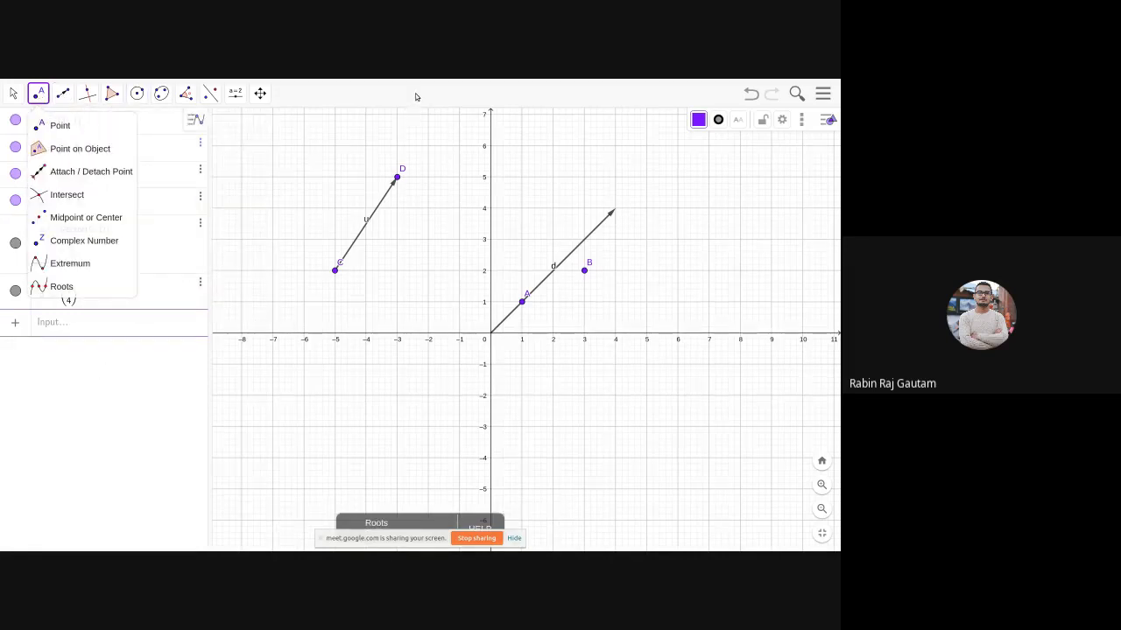
Step: Start a new construction and discard the current one without saving it
left_click(826, 102)
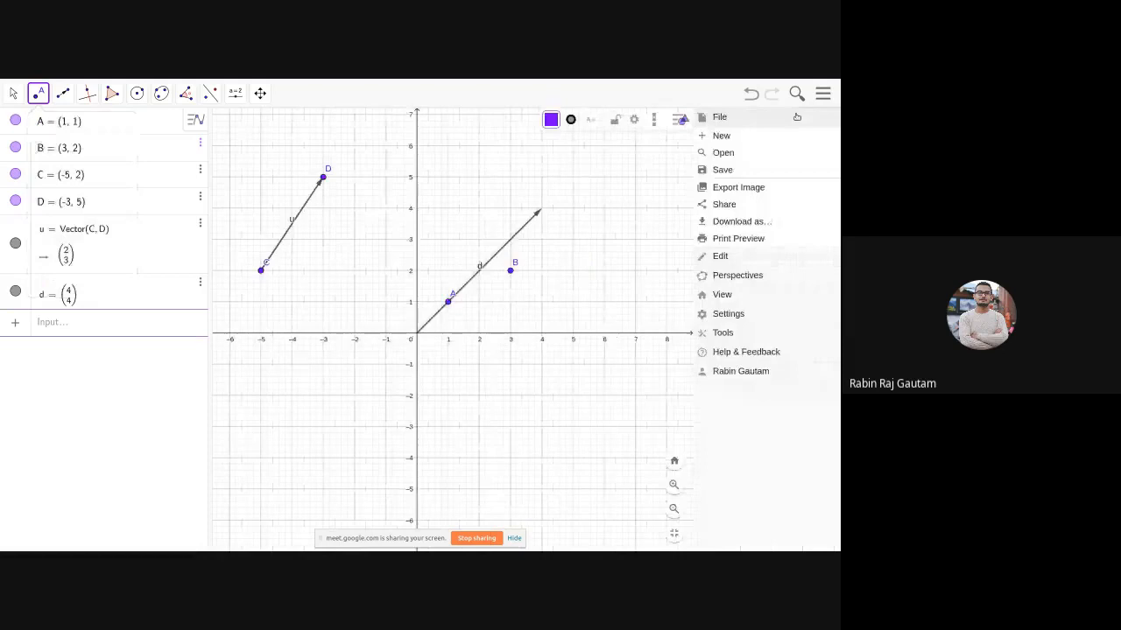
left_click(721, 136)
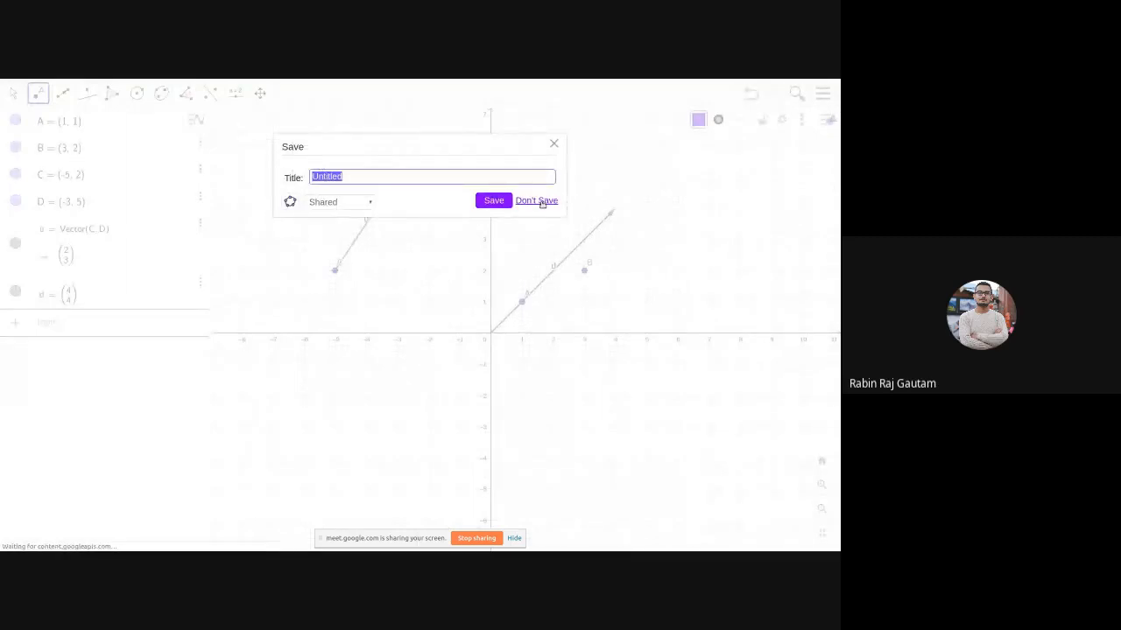
left_click(357, 204)
left_click(358, 204)
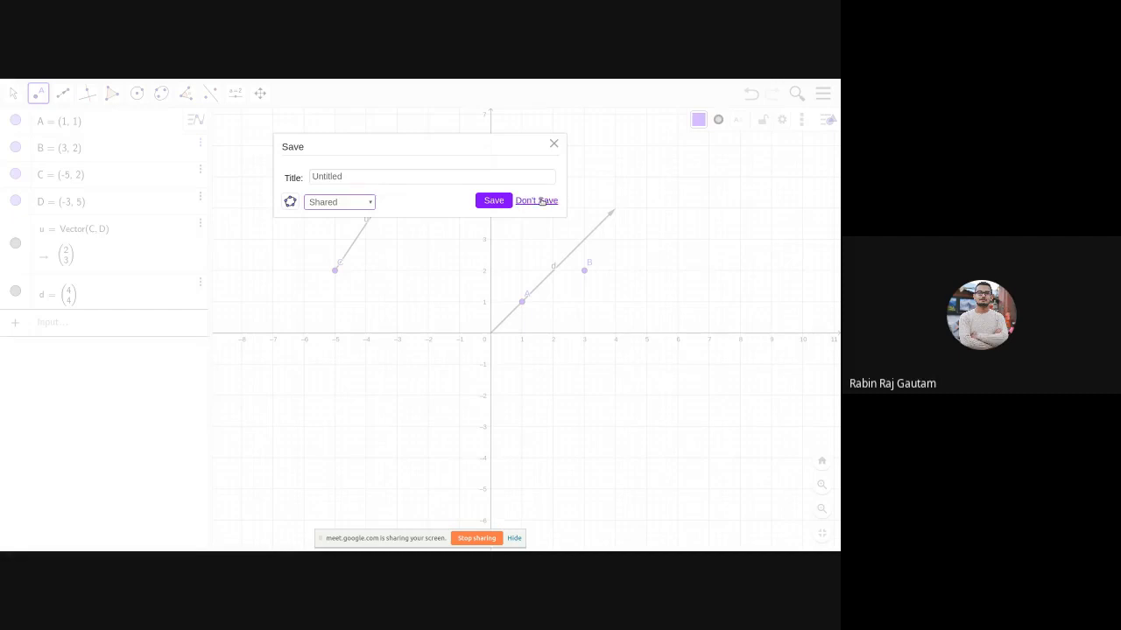
left_click(541, 200)
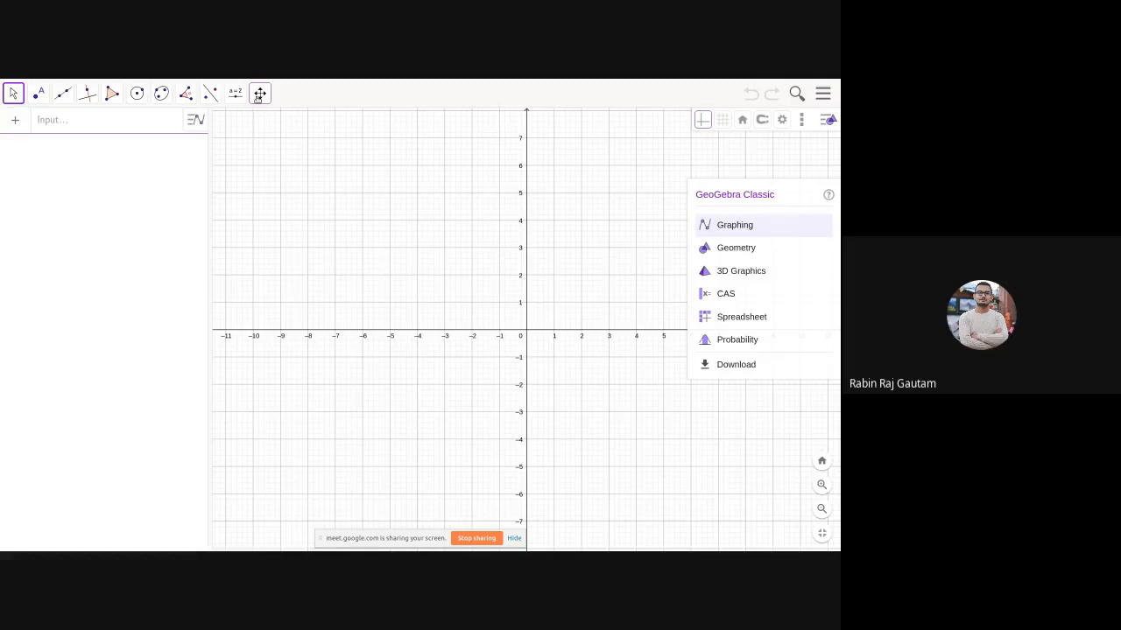
Step: Shift the graphics view to give the first quadrant more room, and narrow the algebra view
left_click(259, 94)
left_click(296, 131)
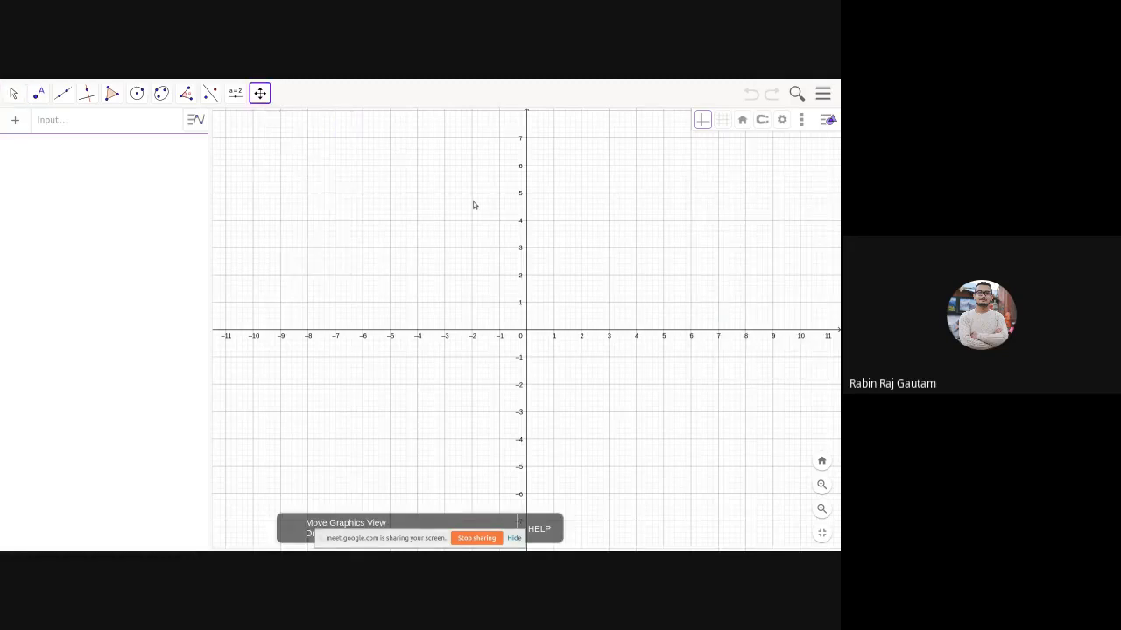
left_click_drag(438, 218, 307, 298)
scroll(372, 311, "up", 1)
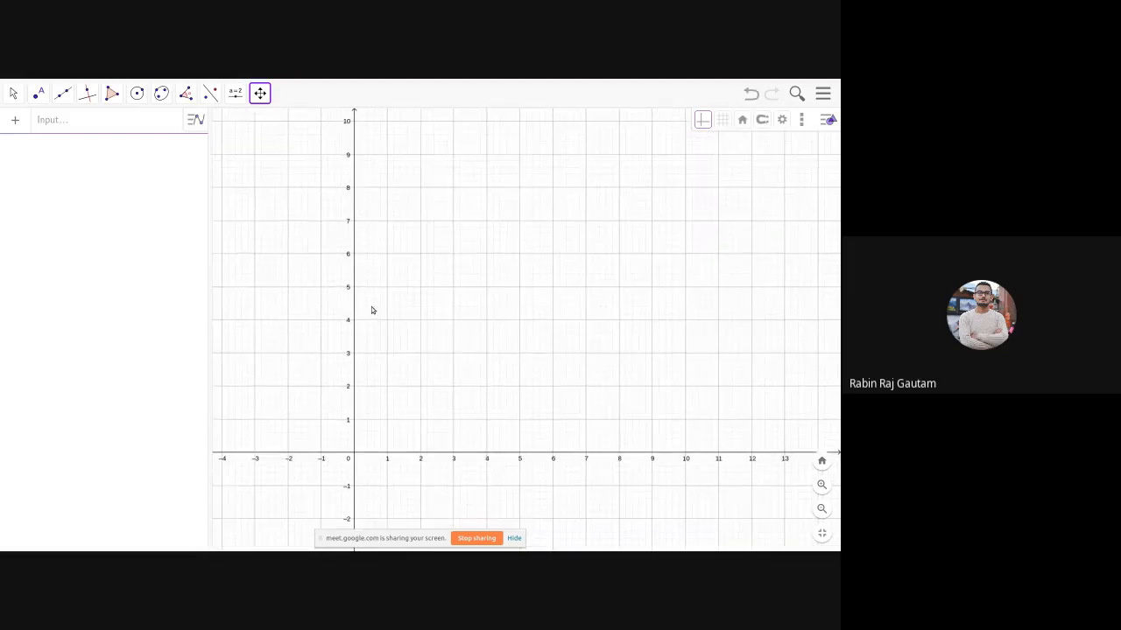
scroll(370, 310, "down", 2)
left_click_drag(209, 199, 150, 190)
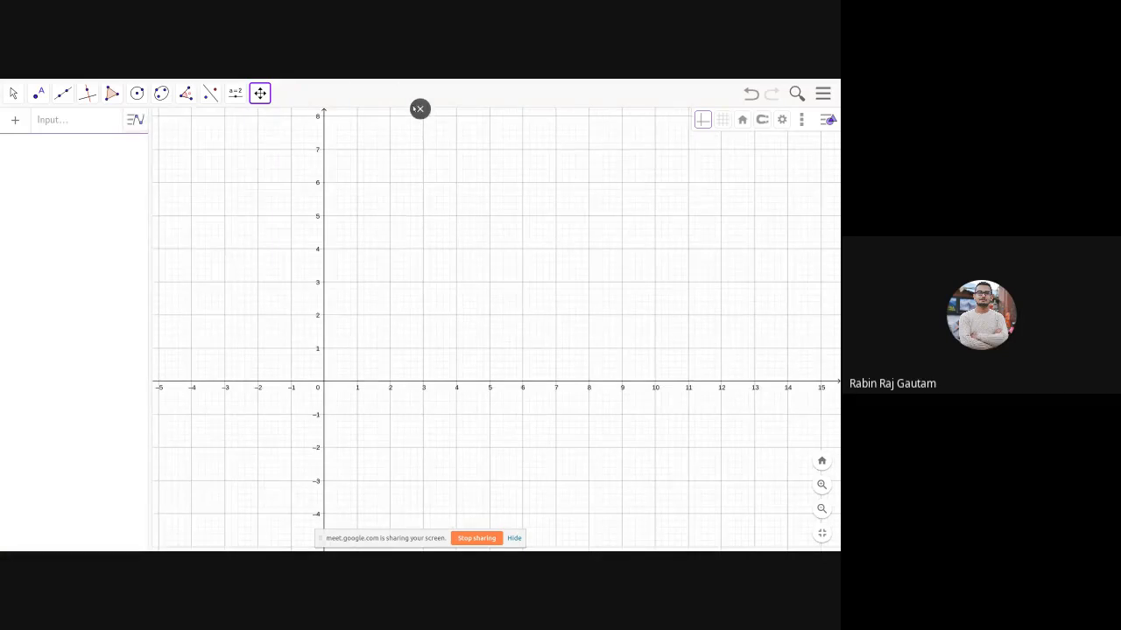
Step: Leave full-screen mode and switch to the Geogebra presentation in Google Slides with the Exercise 1 Draw Linear Equation slide
left_click(420, 107)
left_click_drag(255, 97, 429, 105)
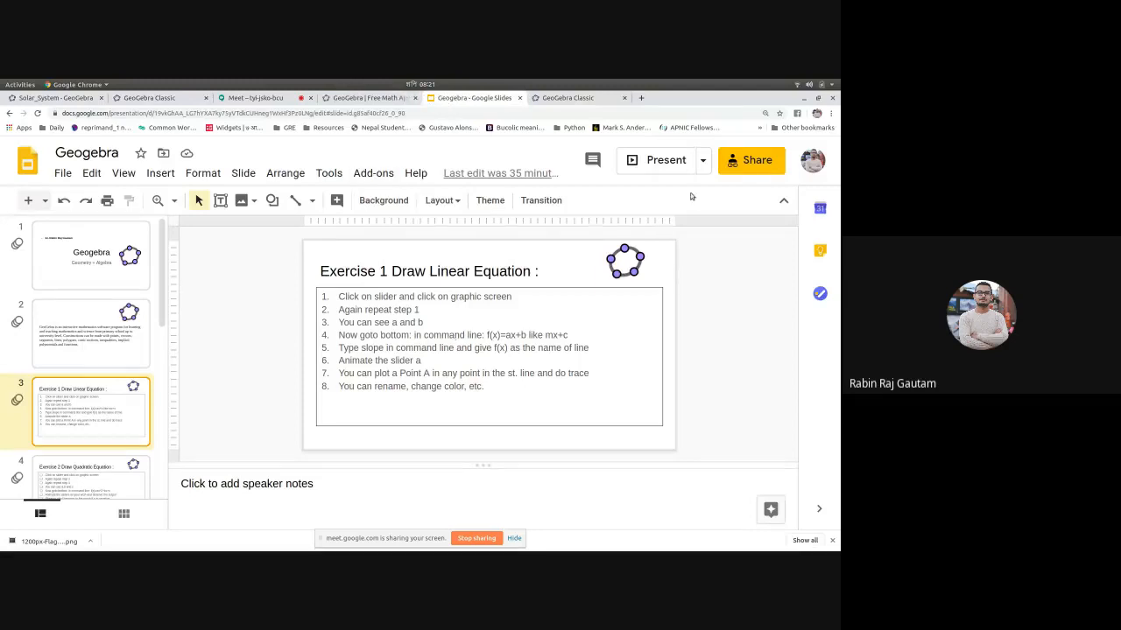
Step: Present the Exercise 1 slide, reveal all eight instructions, and return to the blank GeoGebra Classic construction
left_click(661, 164)
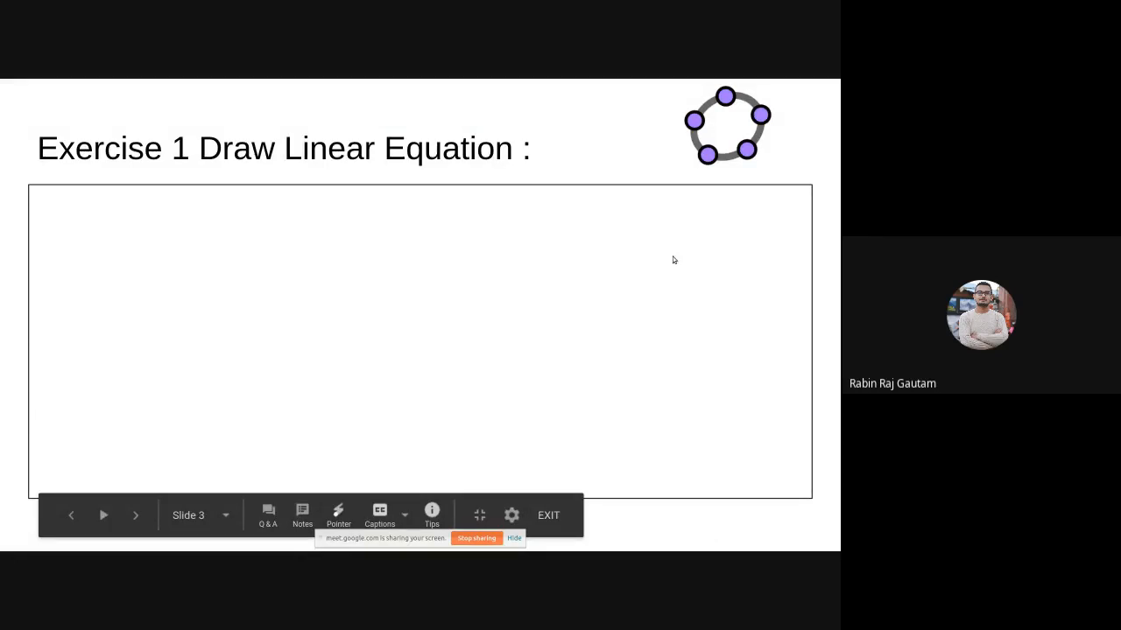
key("Right")
key("Right")
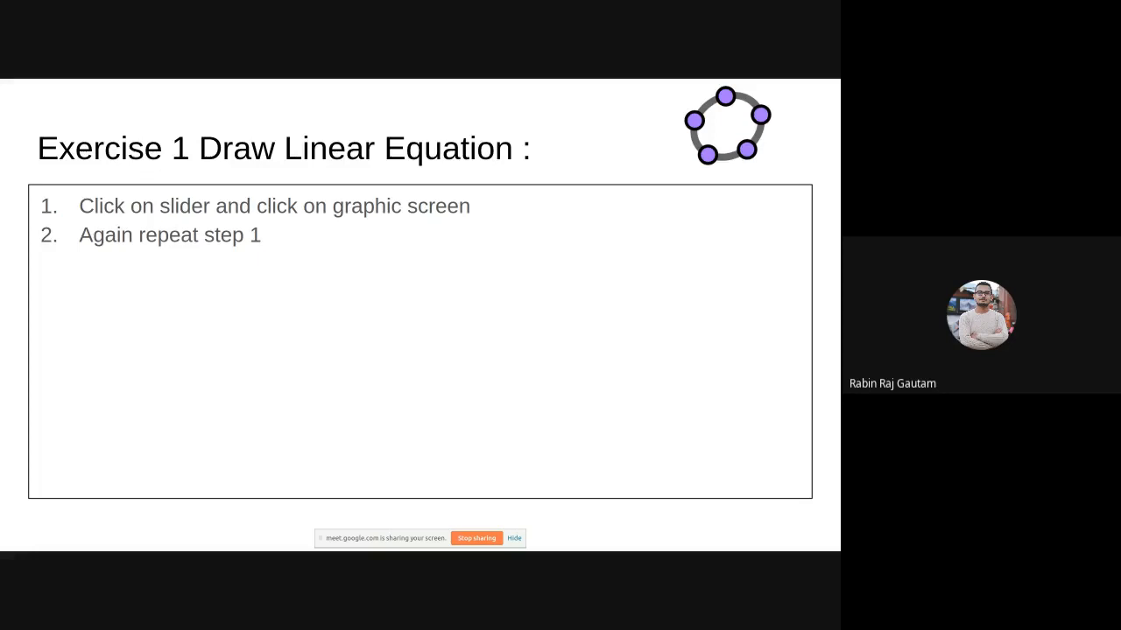
key("Right")
key("Right")
key("Right")
key("Right")
key("Right")
key("Right")
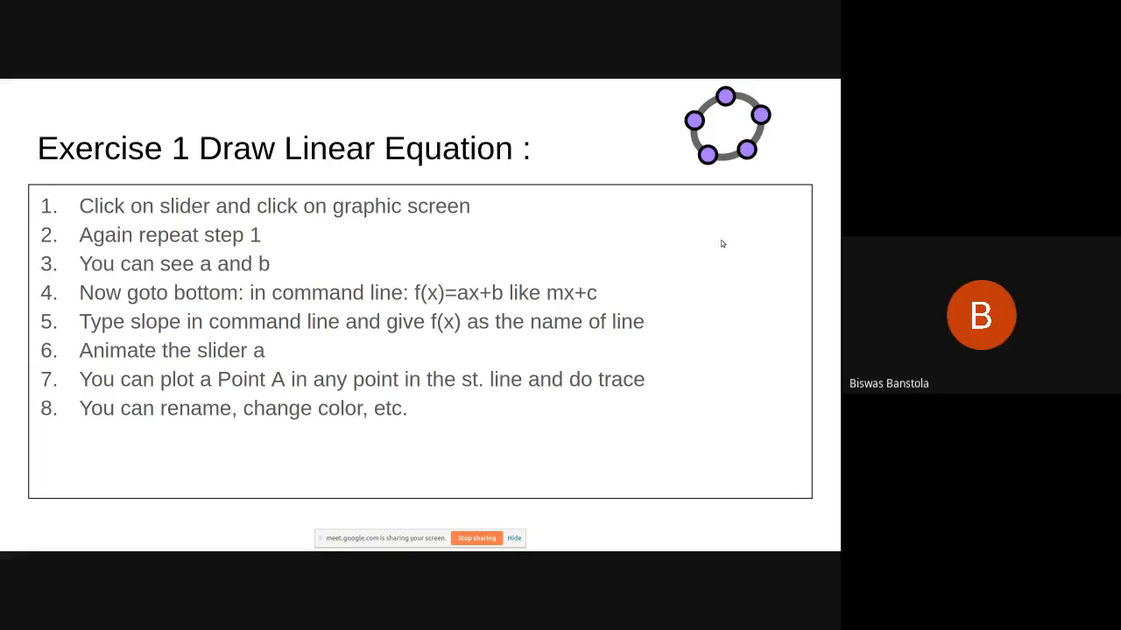
left_click(420, 108)
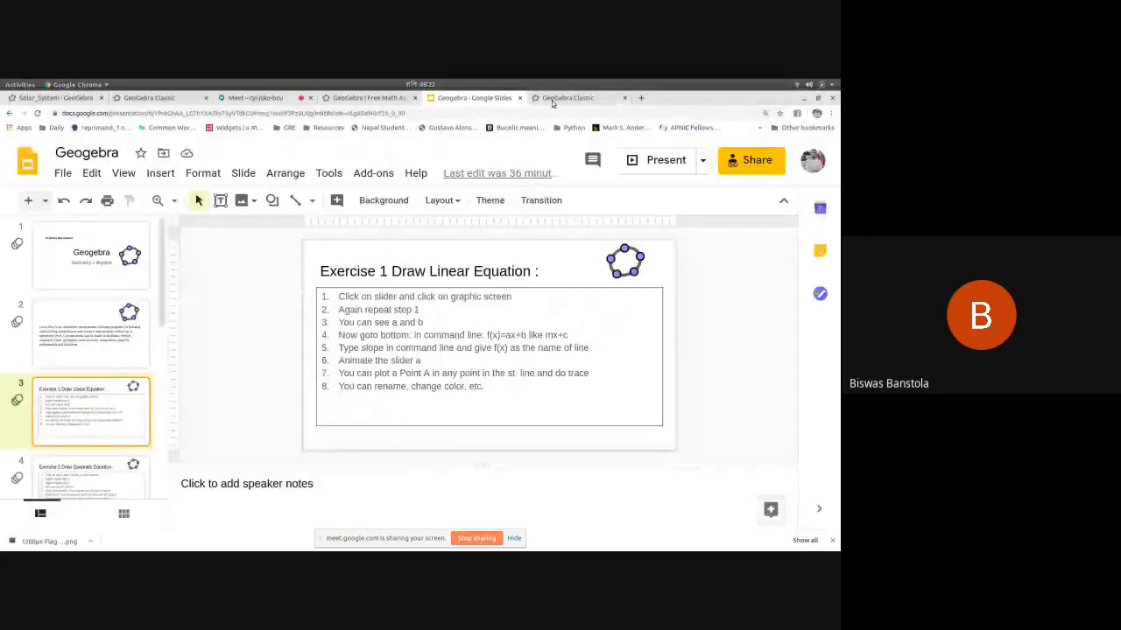
left_click(552, 98)
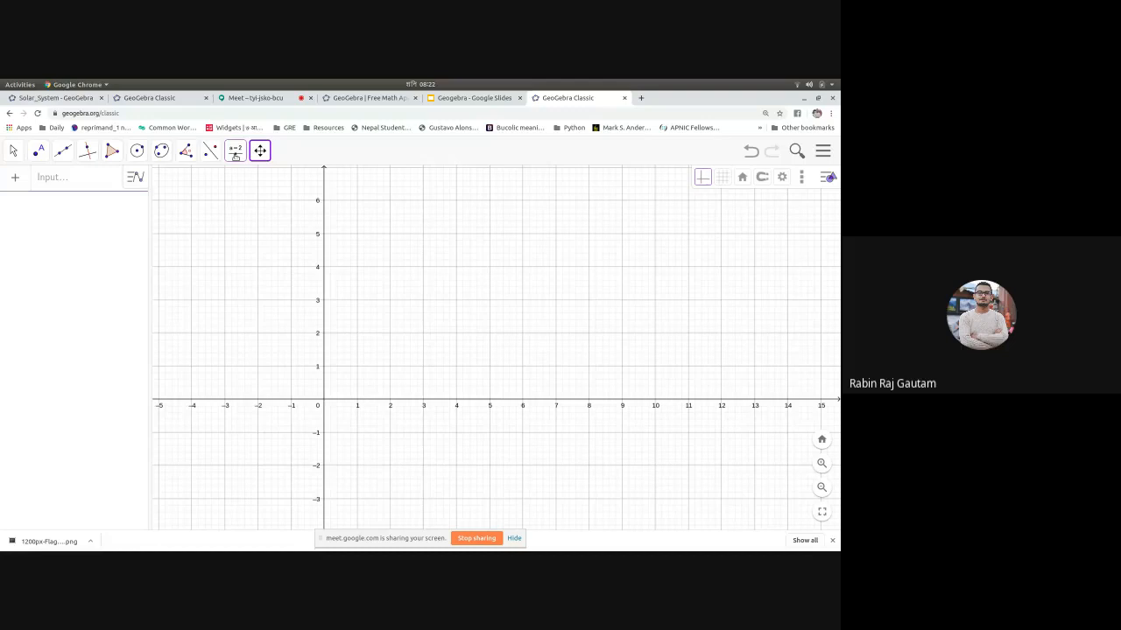
Step: Plot the linear function f(x) = 3x + 5 from the algebra input
left_click(60, 179)
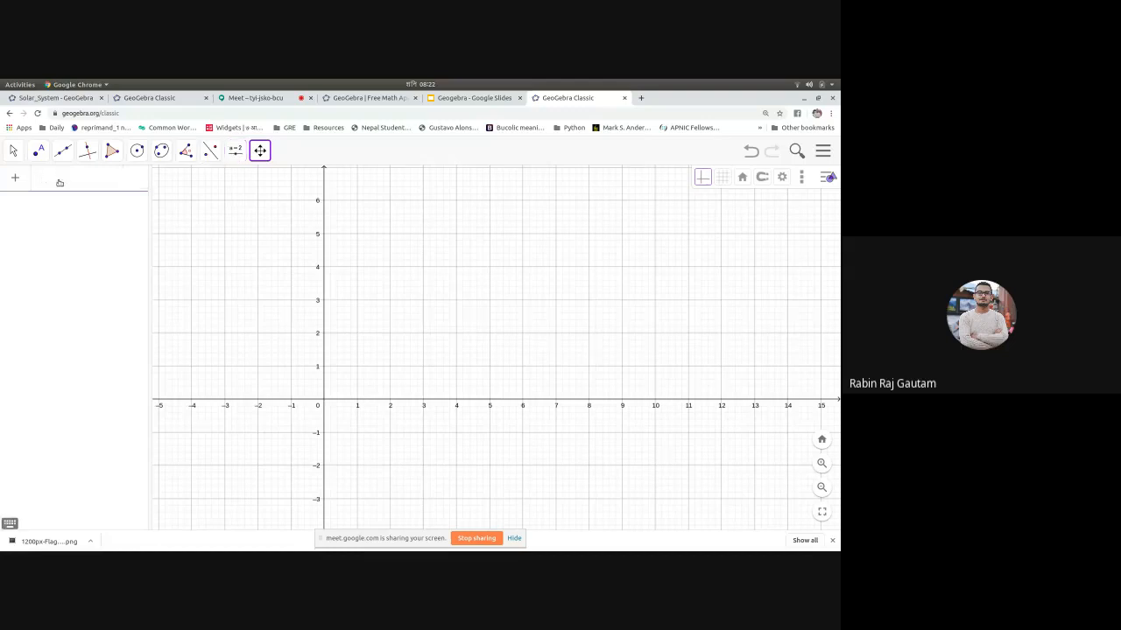
left_click(65, 344)
left_click(47, 178)
type("f(x) = 3x ")
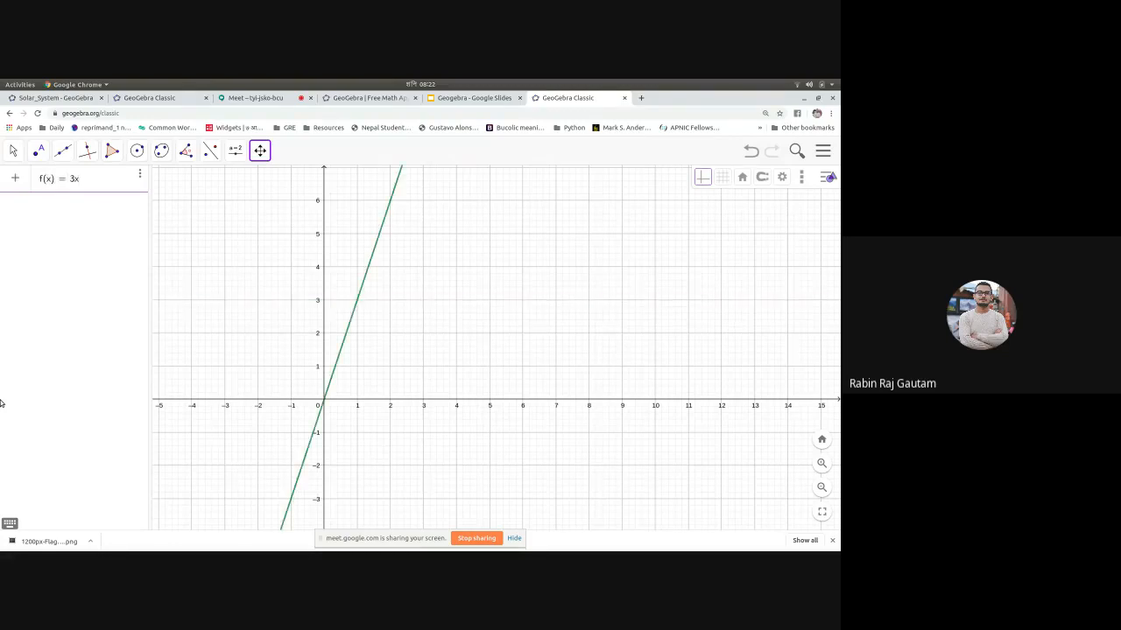
type("+ 5")
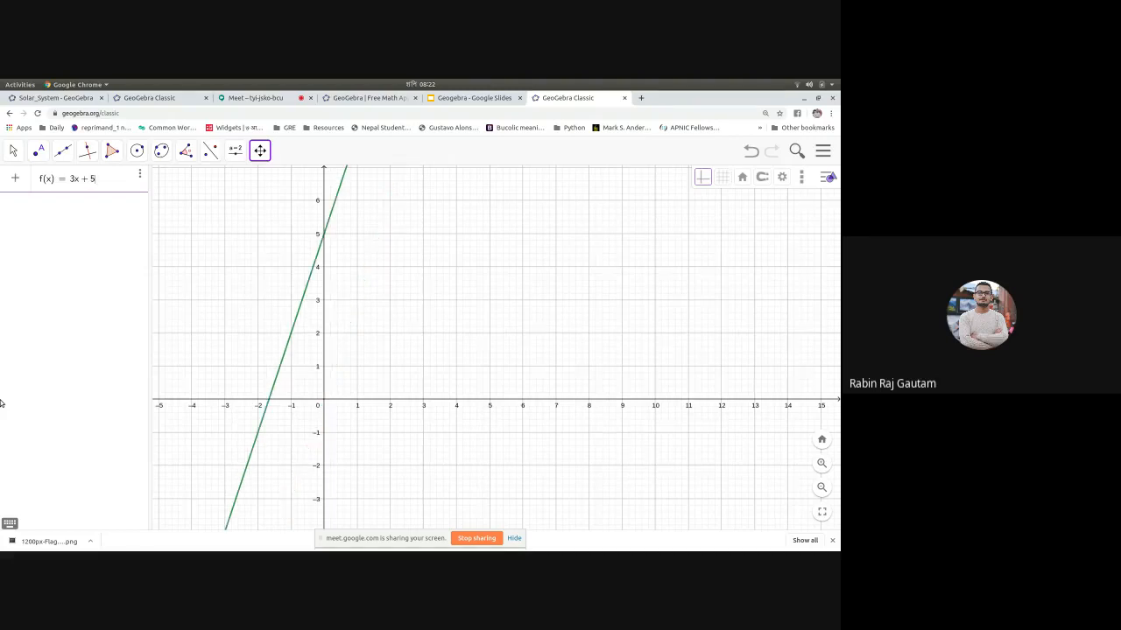
key("Return")
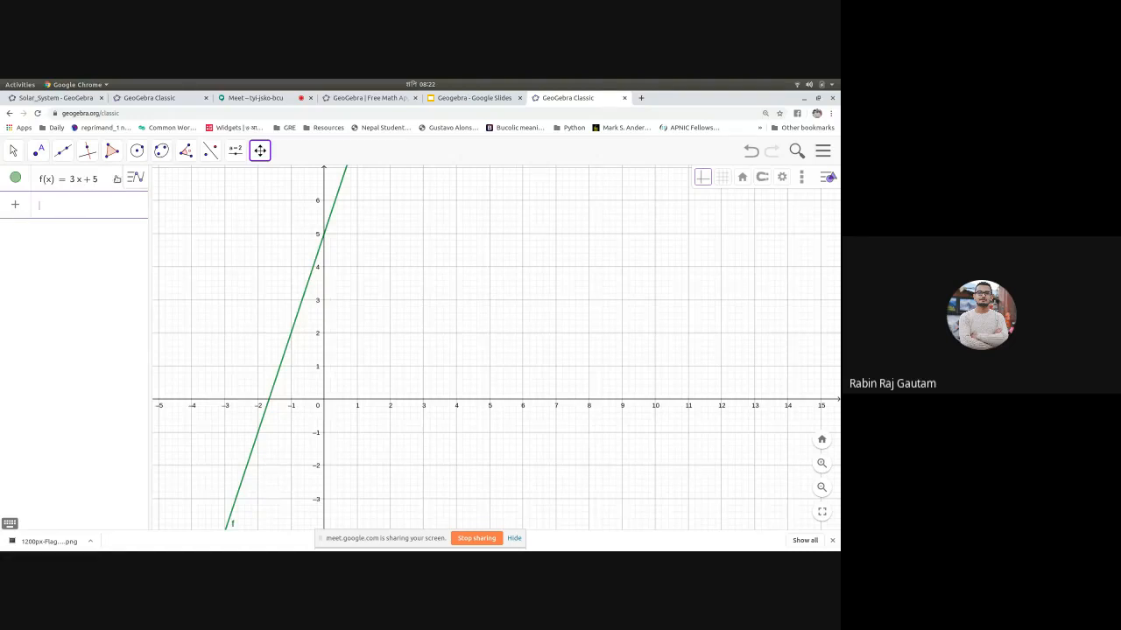
Step: Delete the function f(x) = 3x + 5 from the construction
left_click(131, 179)
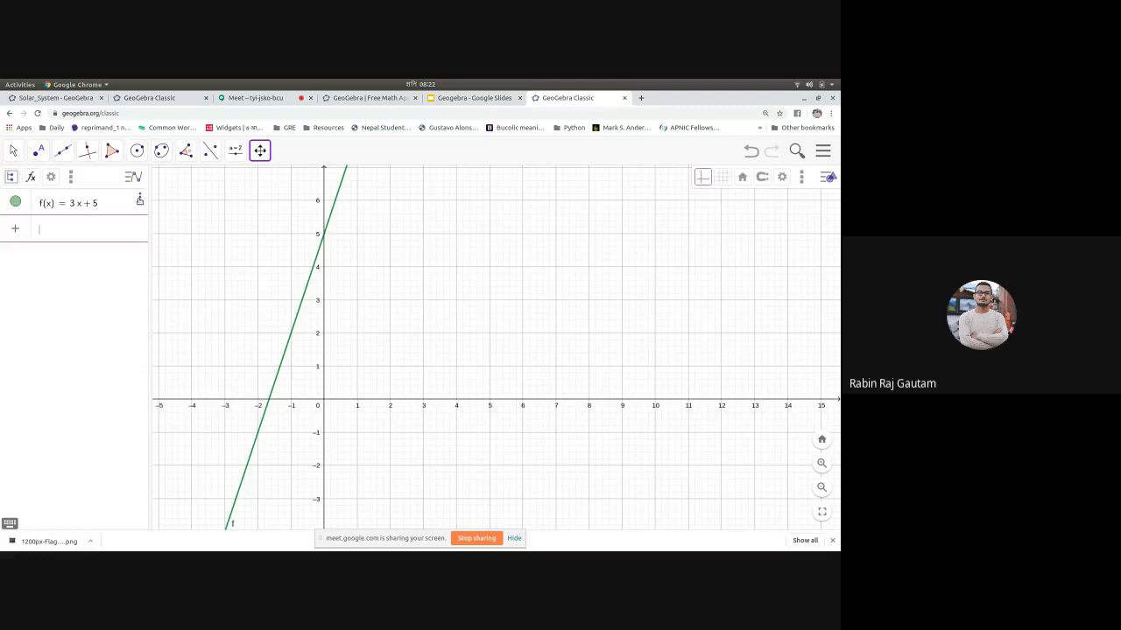
left_click(139, 201)
left_click(107, 269)
left_click(140, 201)
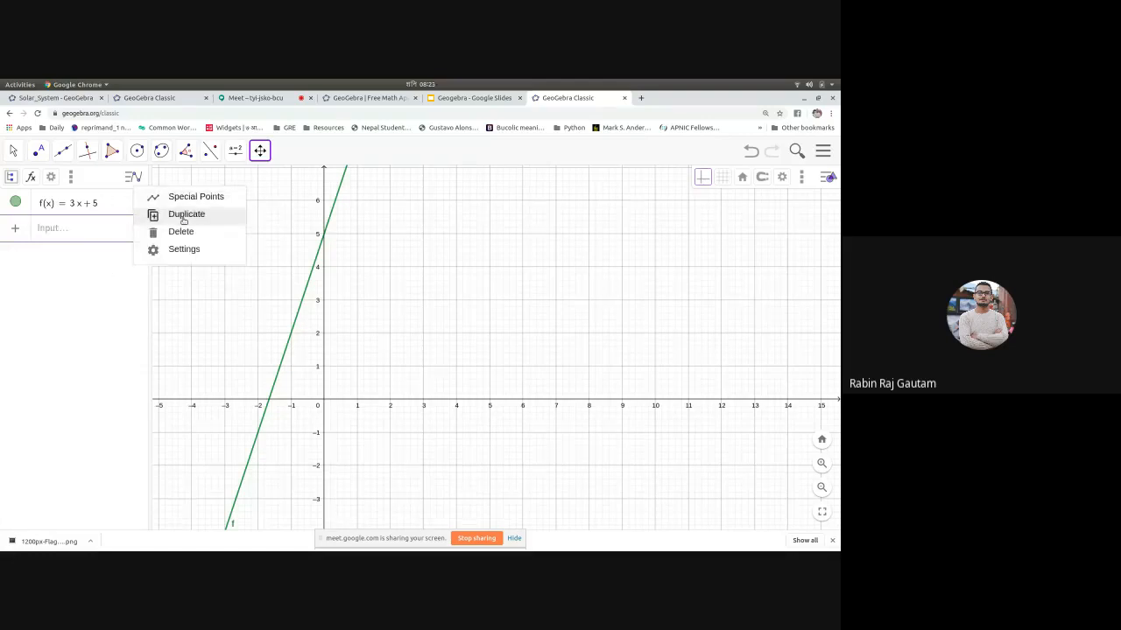
left_click(184, 232)
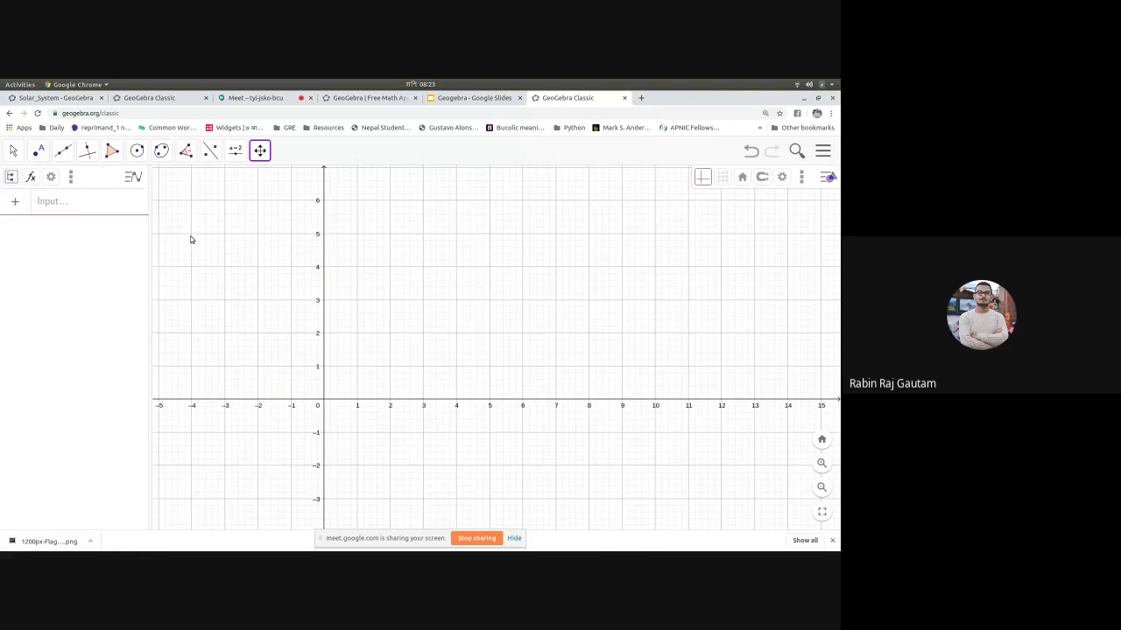
Step: Place two number sliders, a = 1 and b = 1, in the upper first quadrant, each with an interval from -5 to 5
left_click(260, 158)
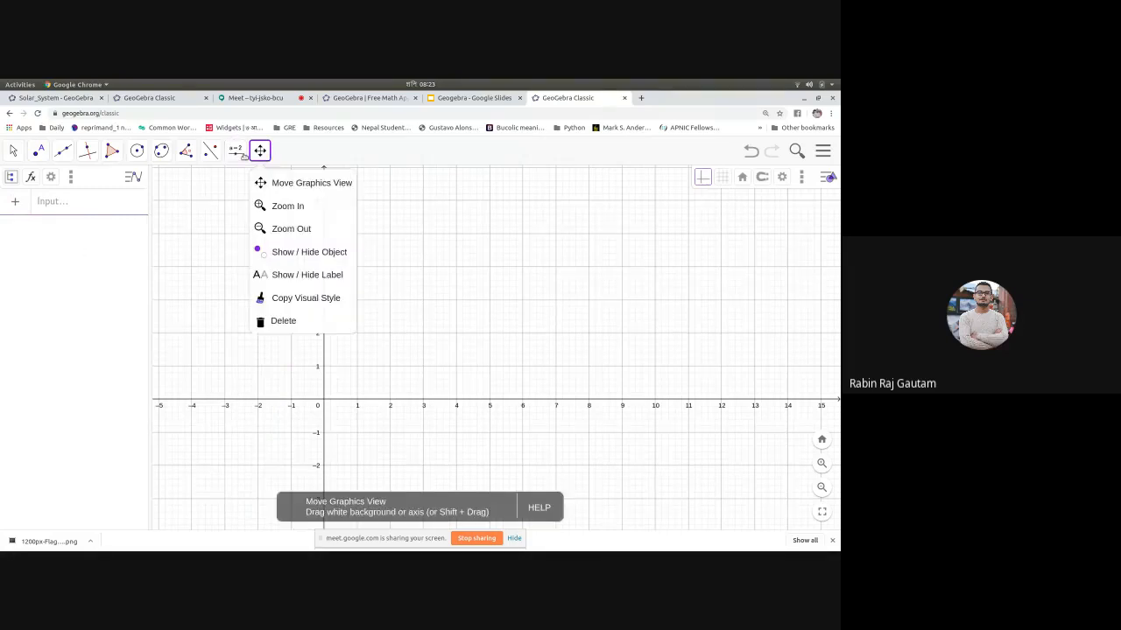
mouse_move(237, 156)
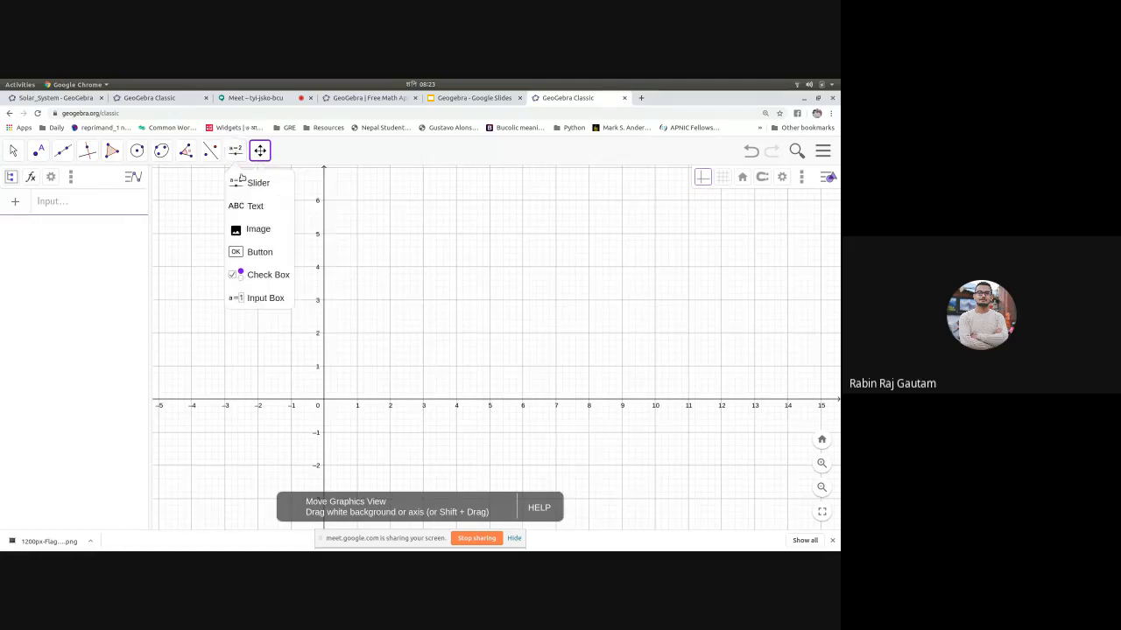
left_click(241, 183)
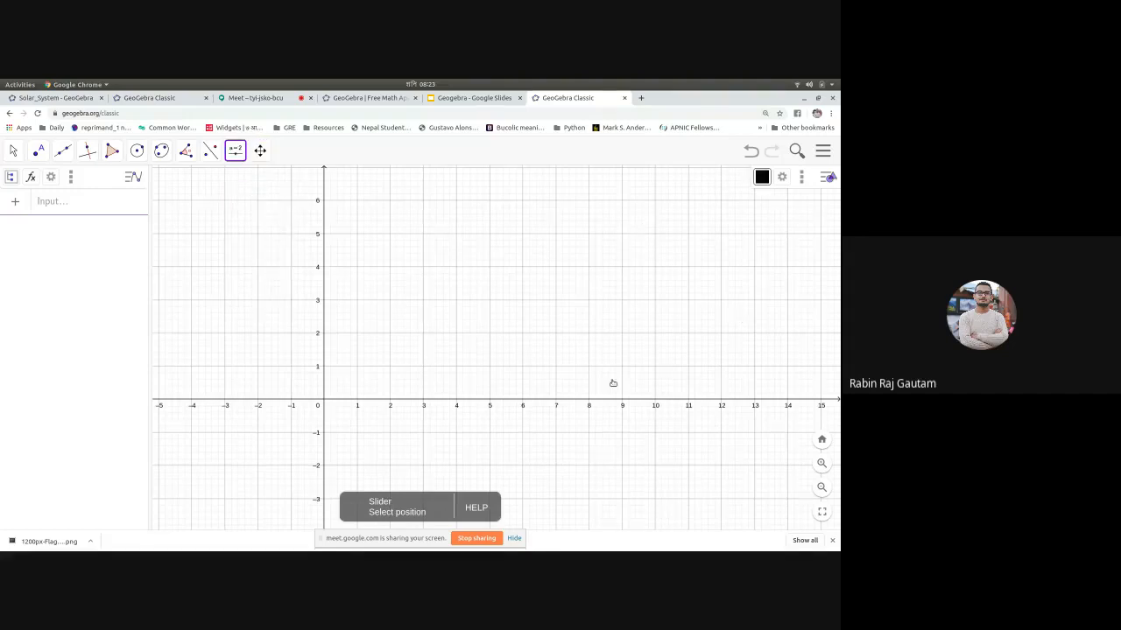
left_click(647, 213)
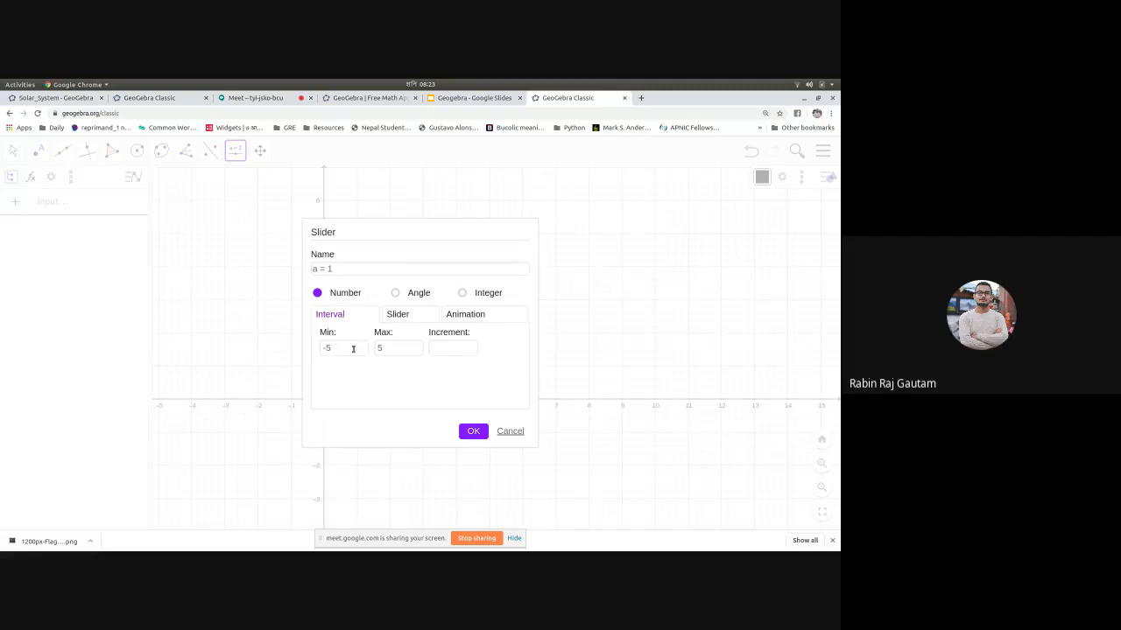
left_click_drag(338, 348, 321, 348)
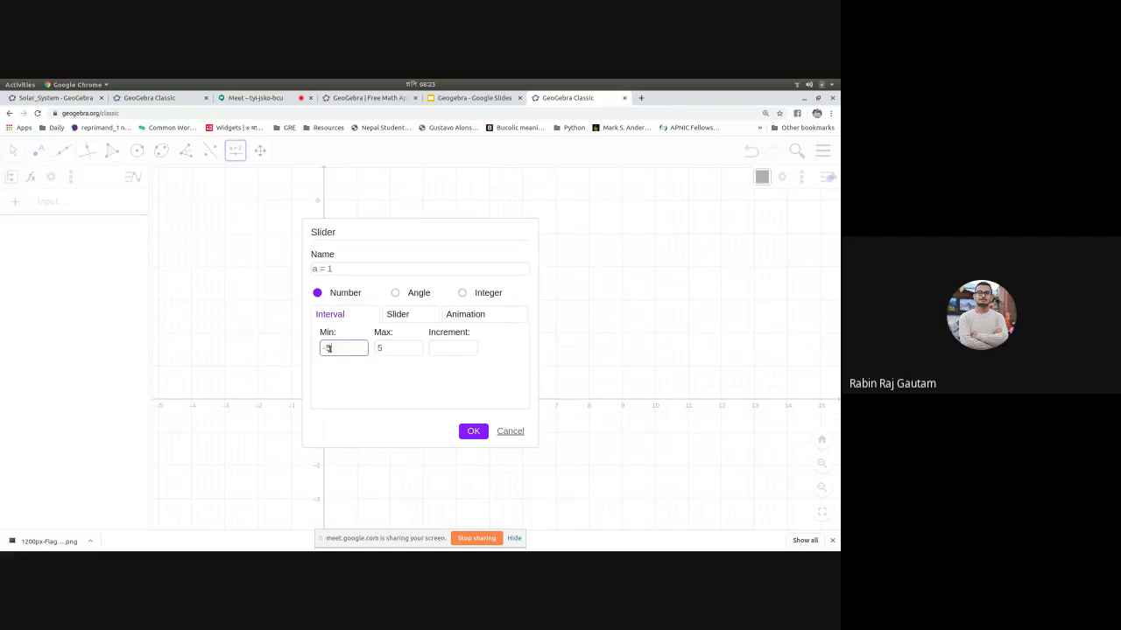
left_click(387, 349)
left_click(472, 430)
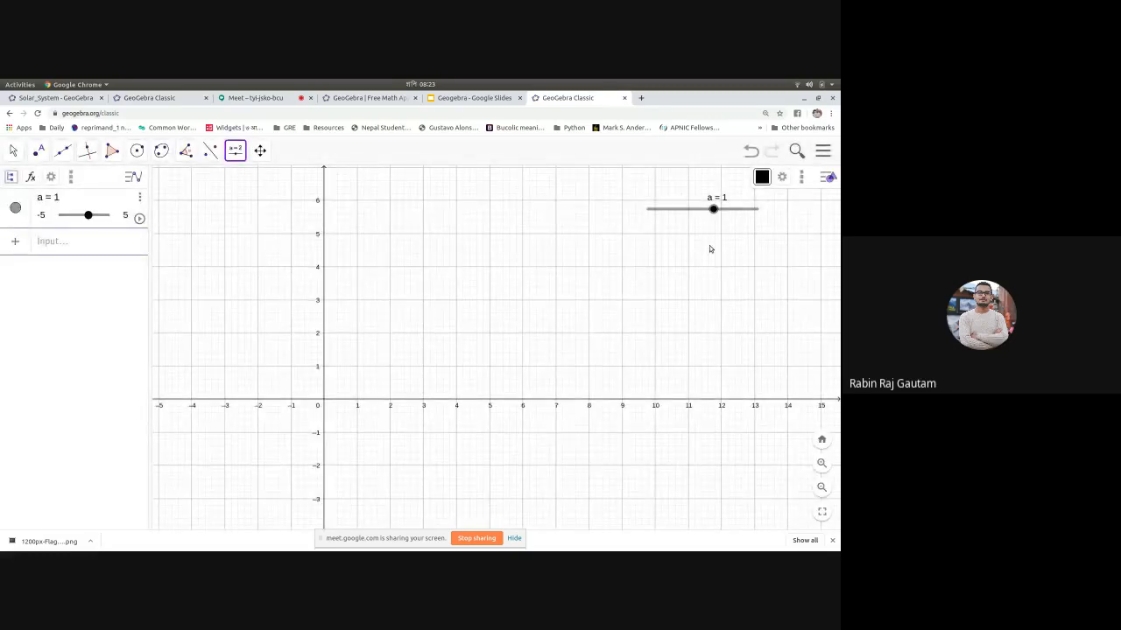
left_click(713, 241)
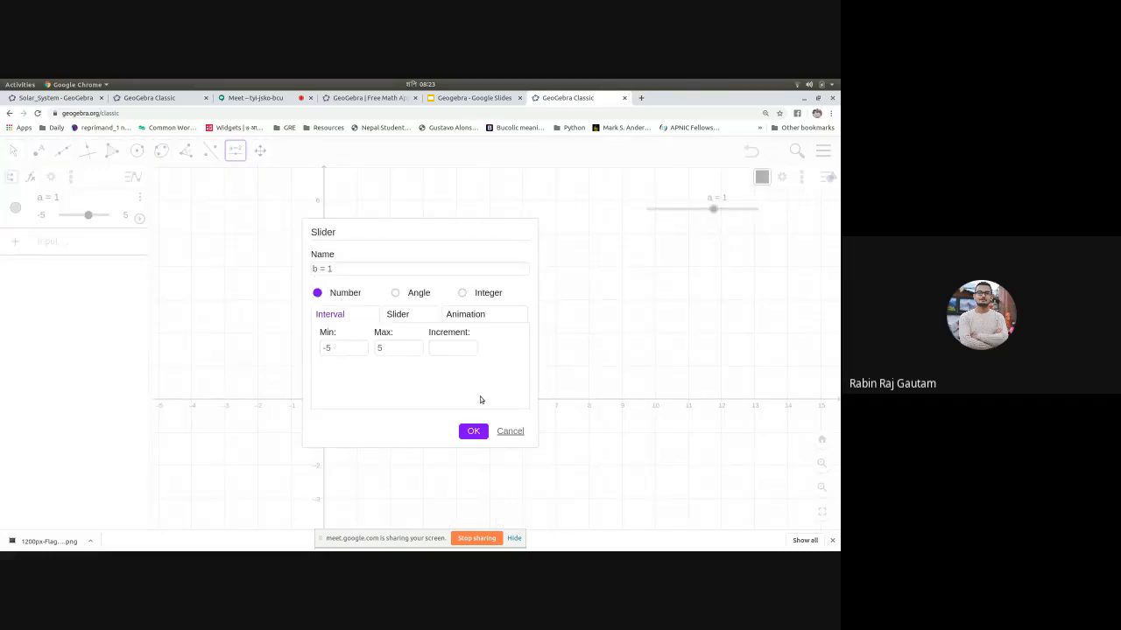
left_click(471, 431)
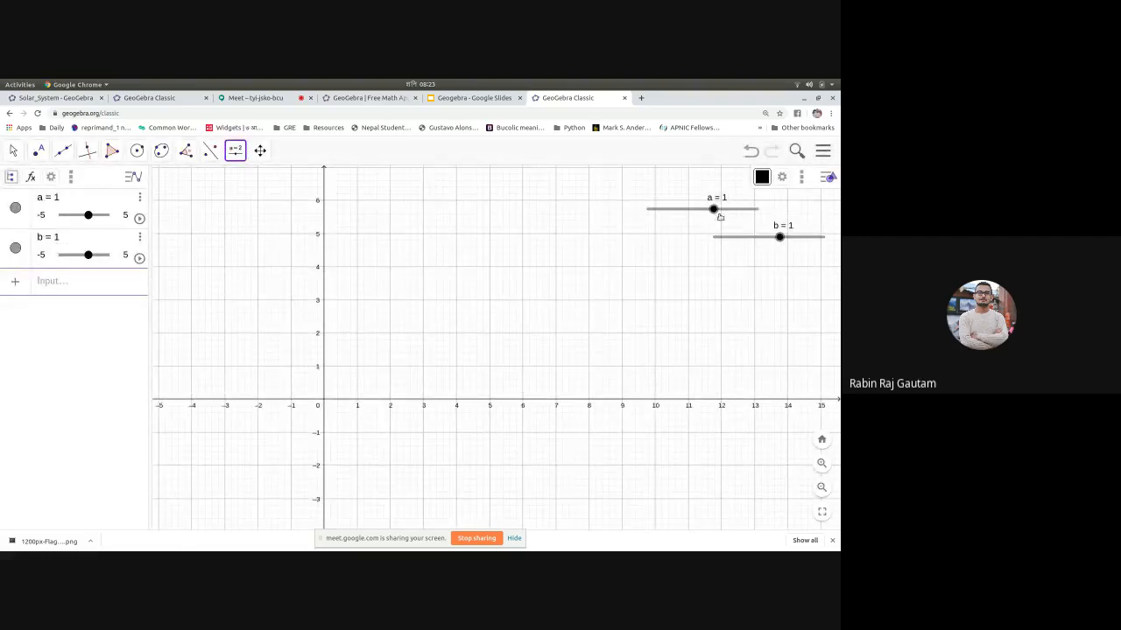
Step: Define the line f(x) = ax + b using the two sliders as slope and intercept
left_click(71, 285)
type("f(")
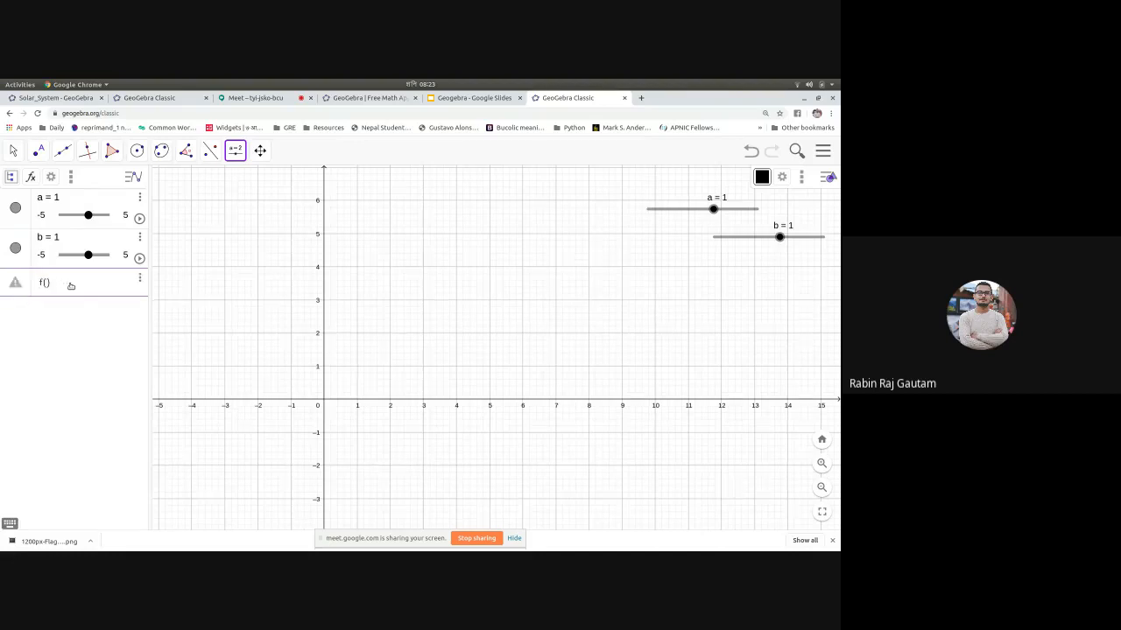
type("x) = ax")
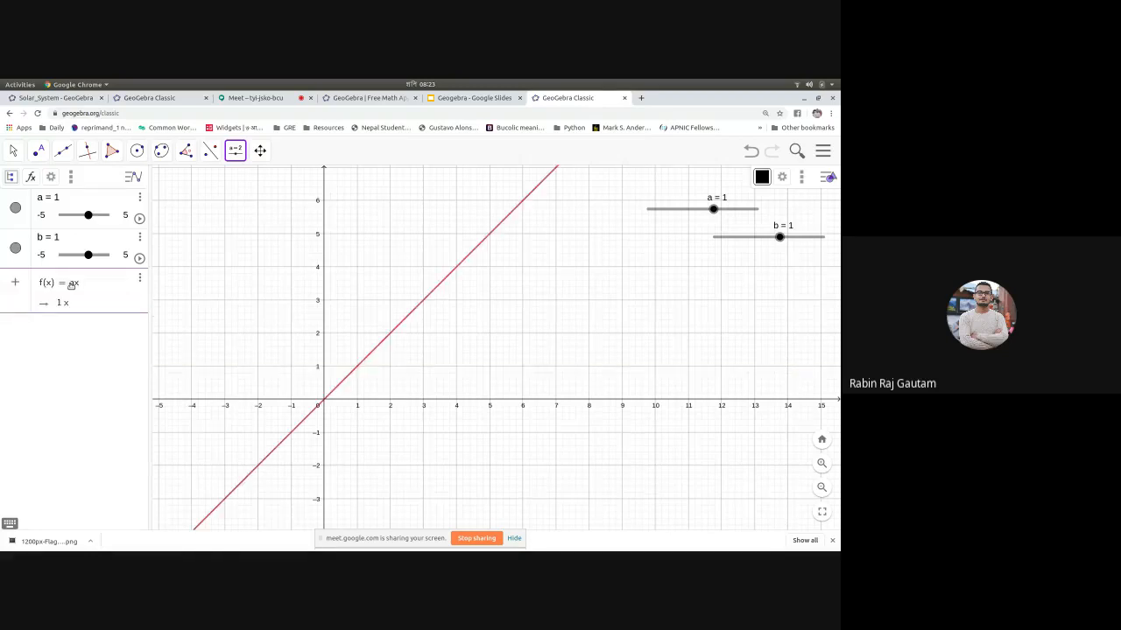
type(" + b")
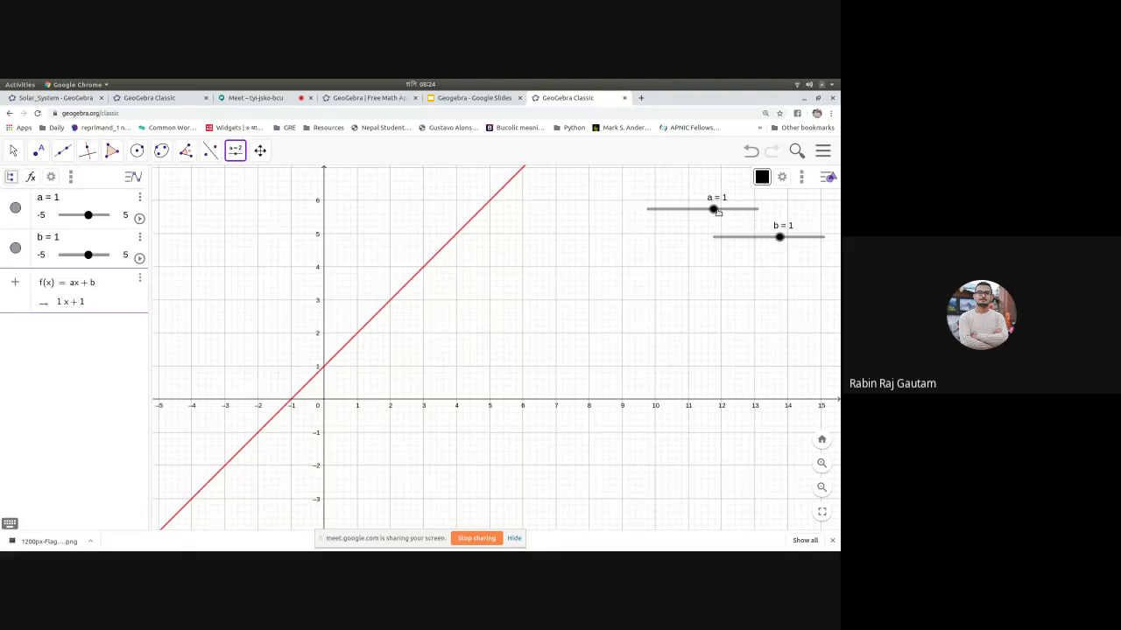
Step: Vary the line by moving slider a through -0.2, 1.3, 0.5 and -4.5, and slider b to -3
left_click_drag(718, 211, 701, 211)
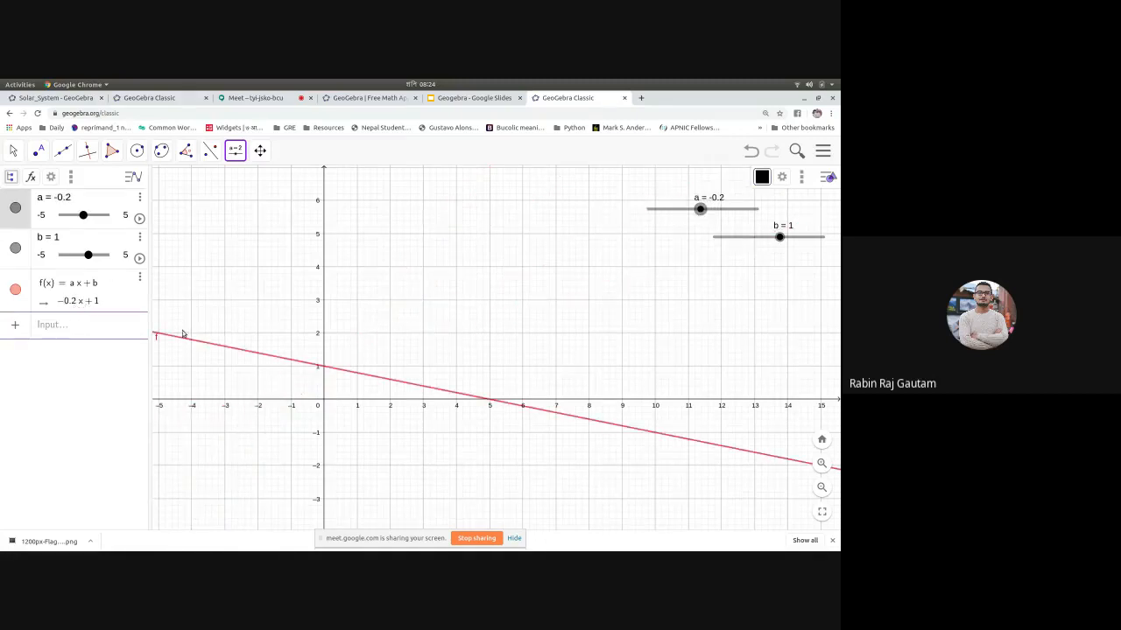
left_click_drag(701, 210, 717, 211)
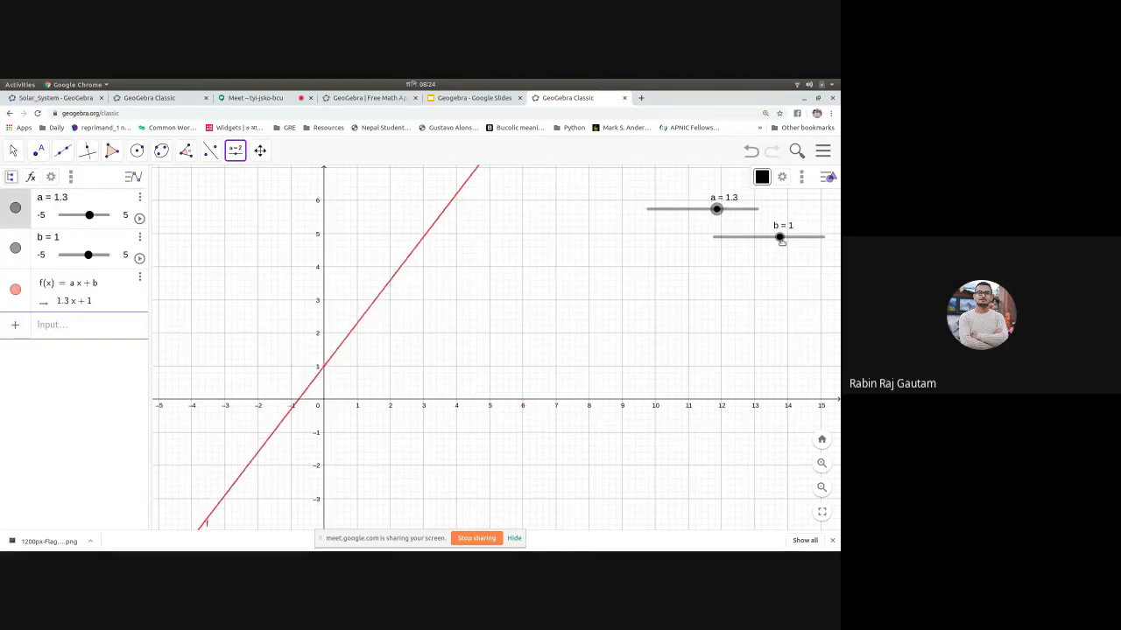
left_click_drag(780, 240, 735, 239)
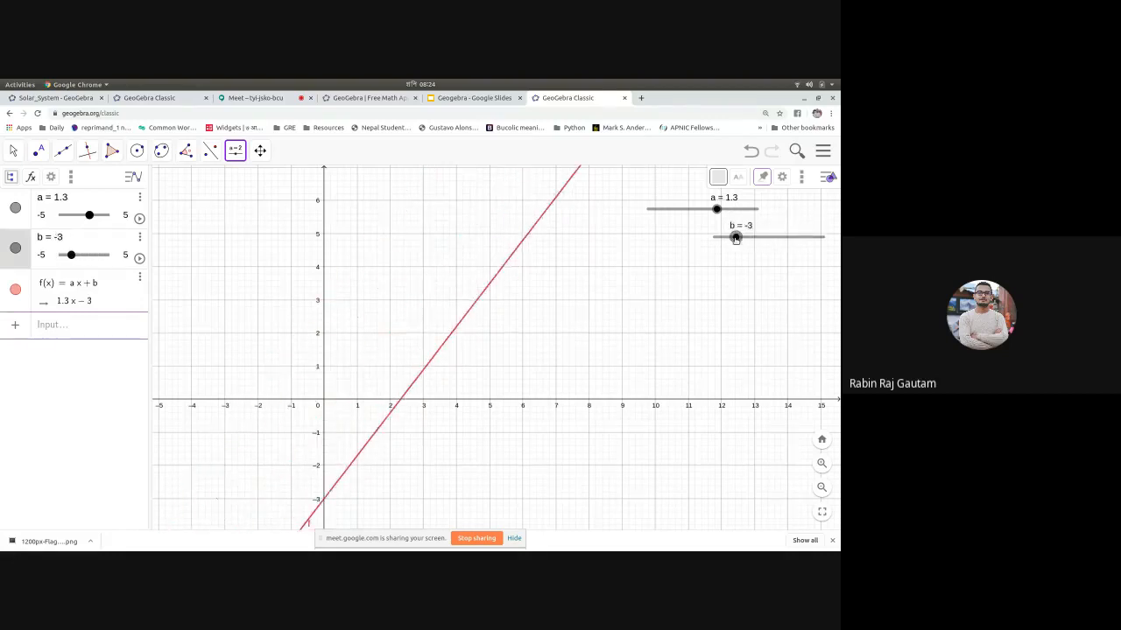
left_click(716, 211)
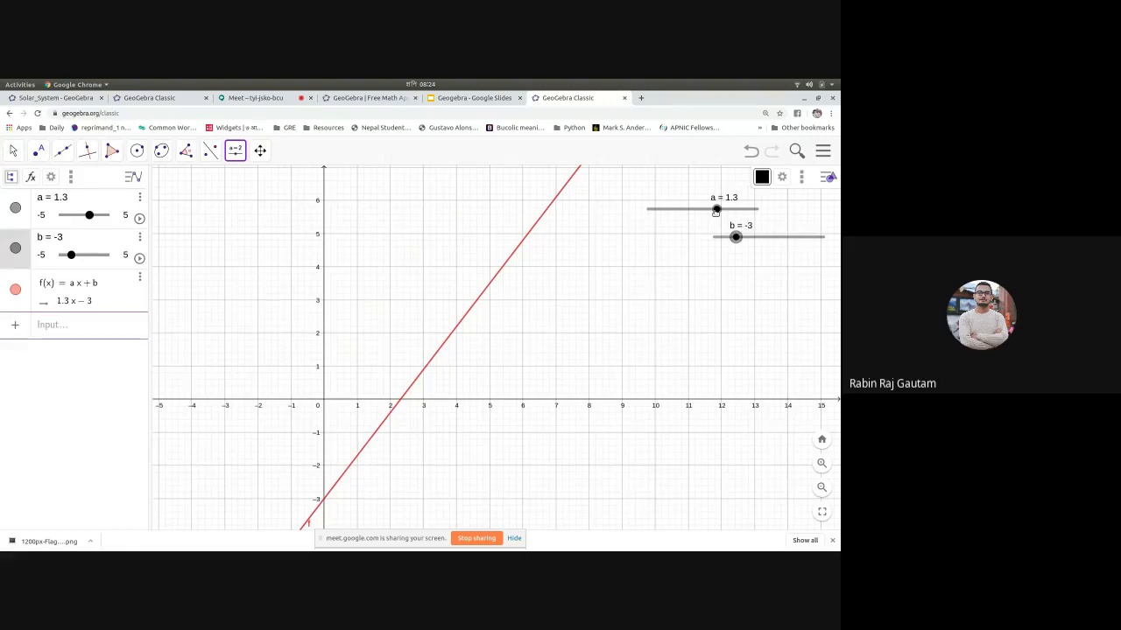
mouse_move(717, 211)
left_mouse_down()
mouse_move(687, 210)
mouse_move(708, 210)
left_mouse_up()
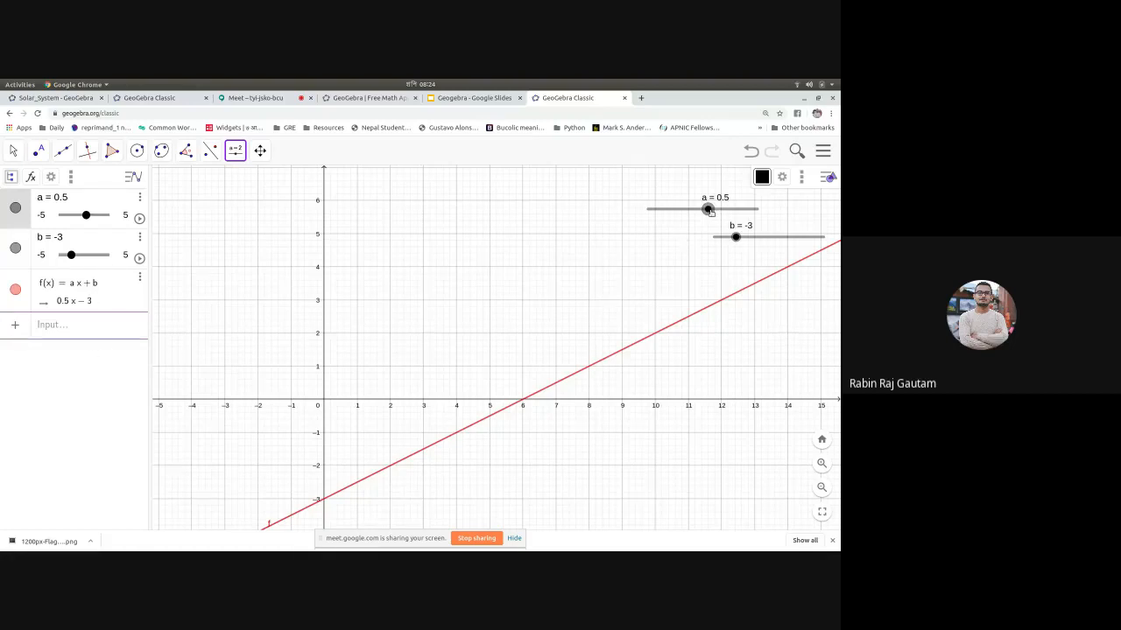
left_click_drag(709, 210, 653, 211)
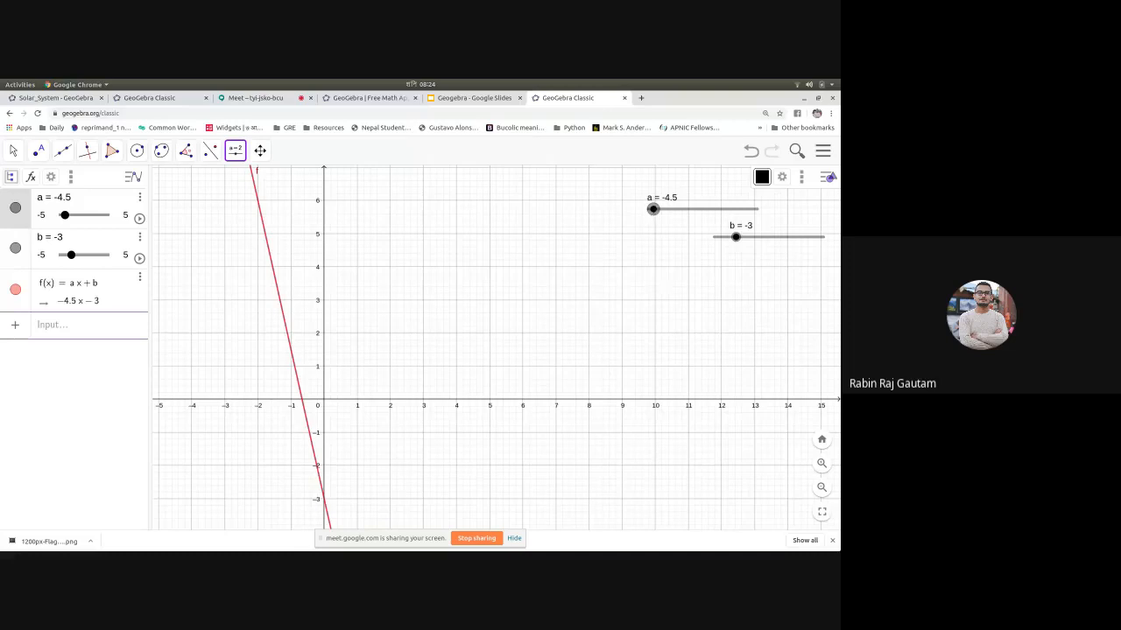
Step: Show the construction in full screen and turn on animation for sliders a and b
left_click(822, 511)
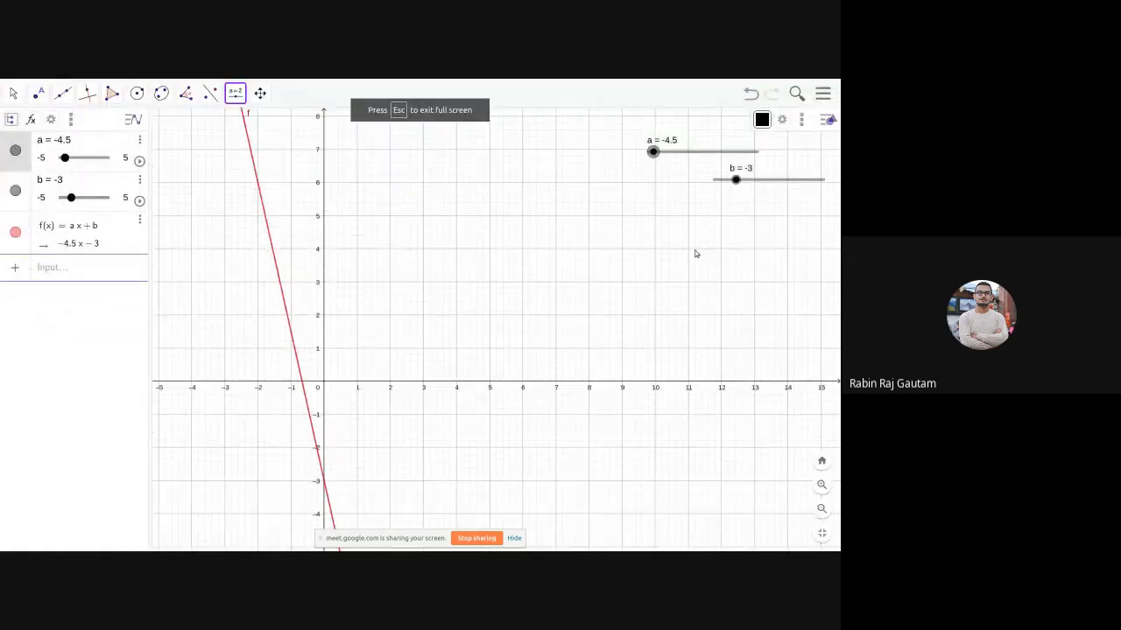
right_click(652, 151)
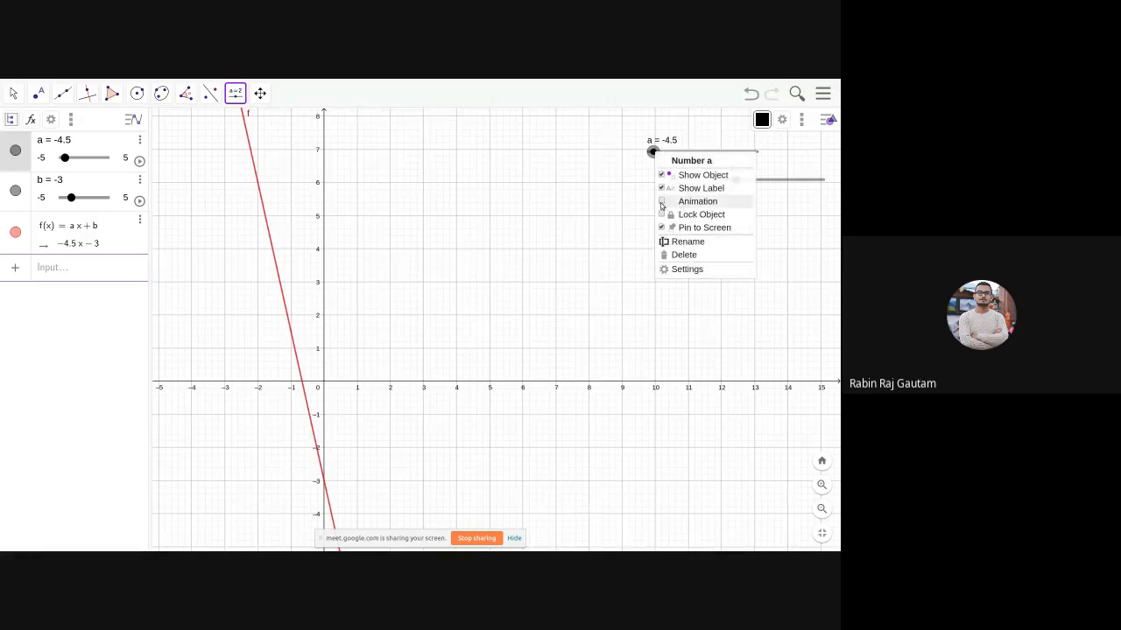
left_click(662, 203)
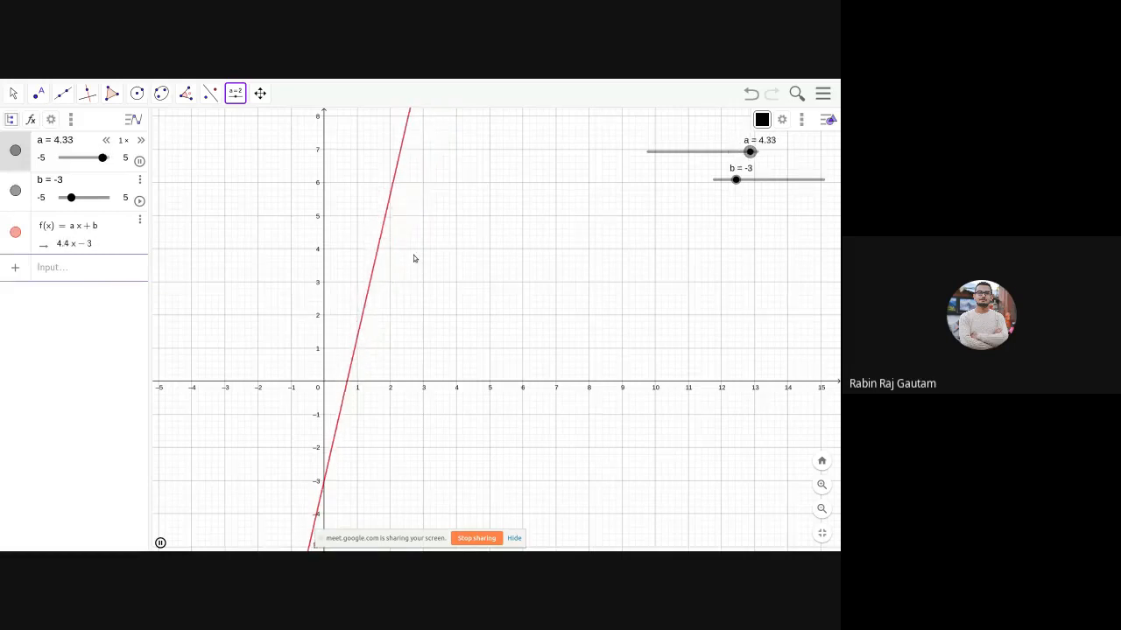
right_click(738, 182)
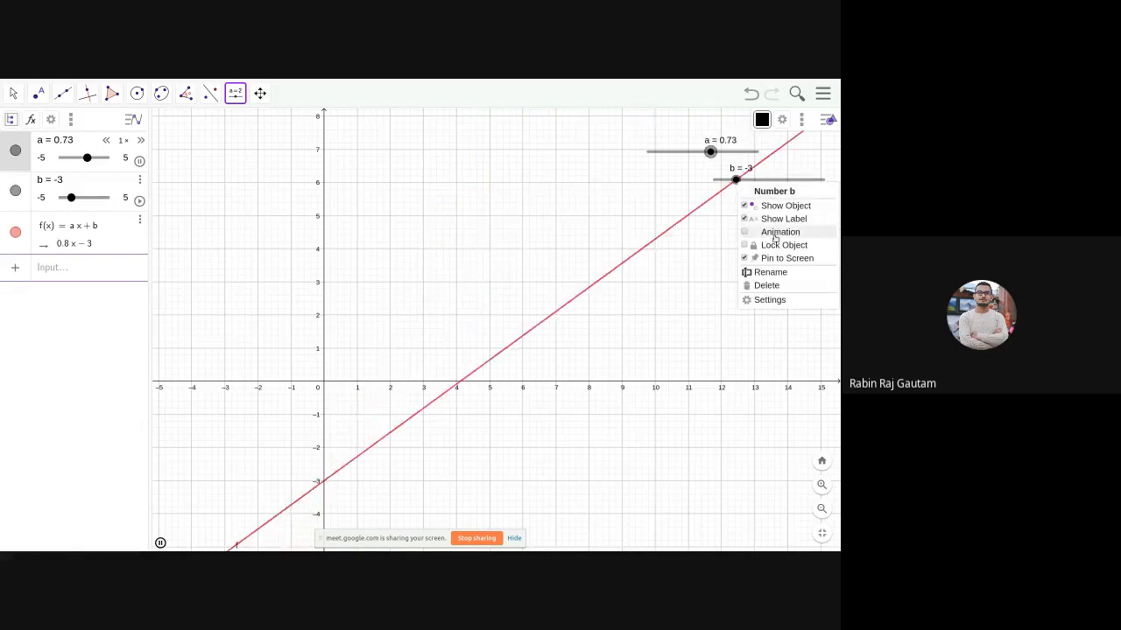
left_click(776, 231)
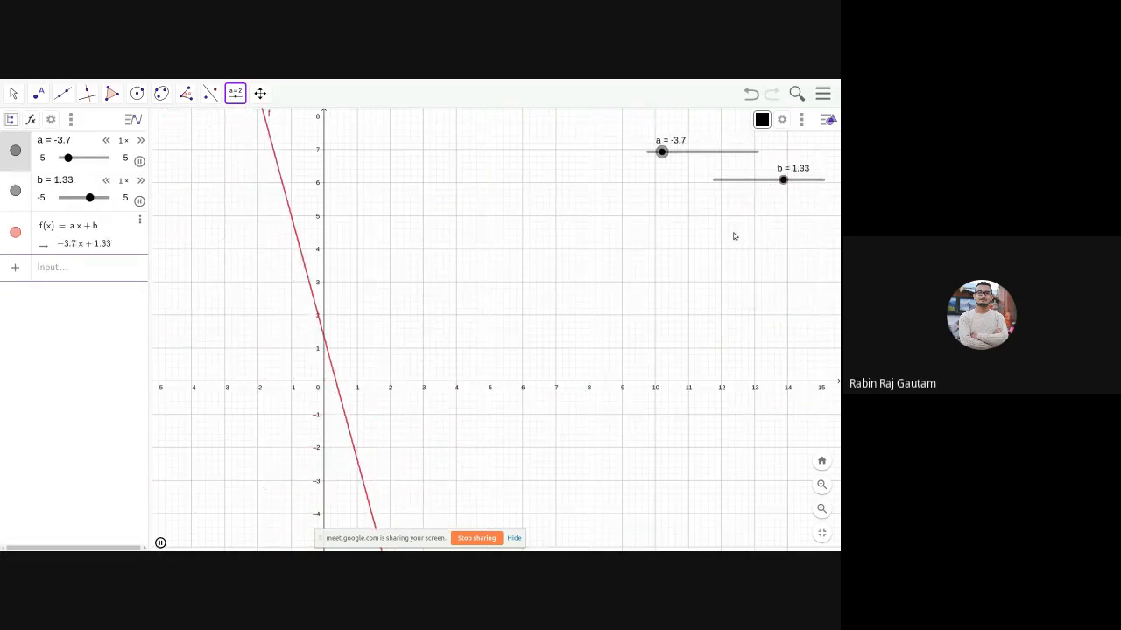
Step: Turn off the animation of slider a while slider b keeps running
right_click(674, 154)
left_click(698, 199)
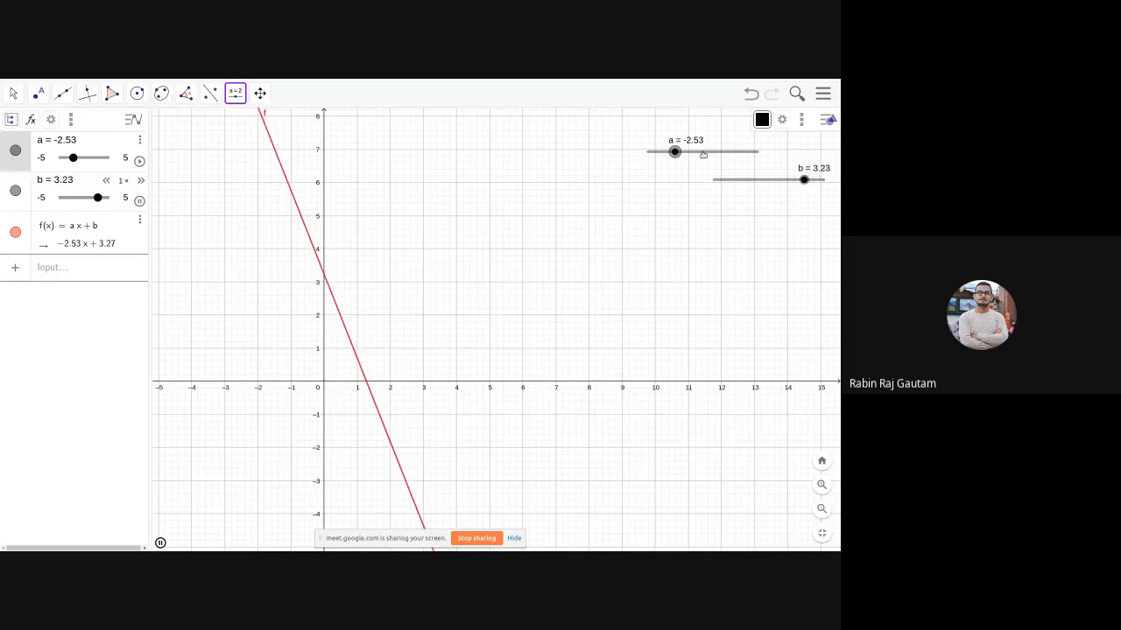
Step: Turn off the animation of slider b and move slider a to 0.5
right_click(742, 182)
left_click(762, 230)
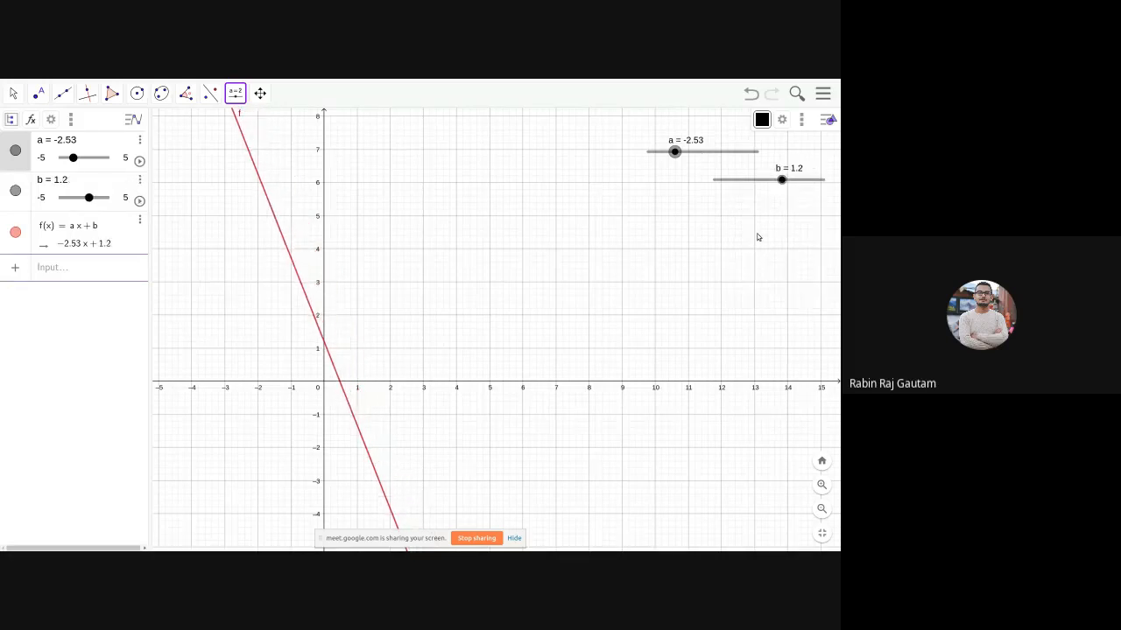
left_click_drag(675, 153, 708, 153)
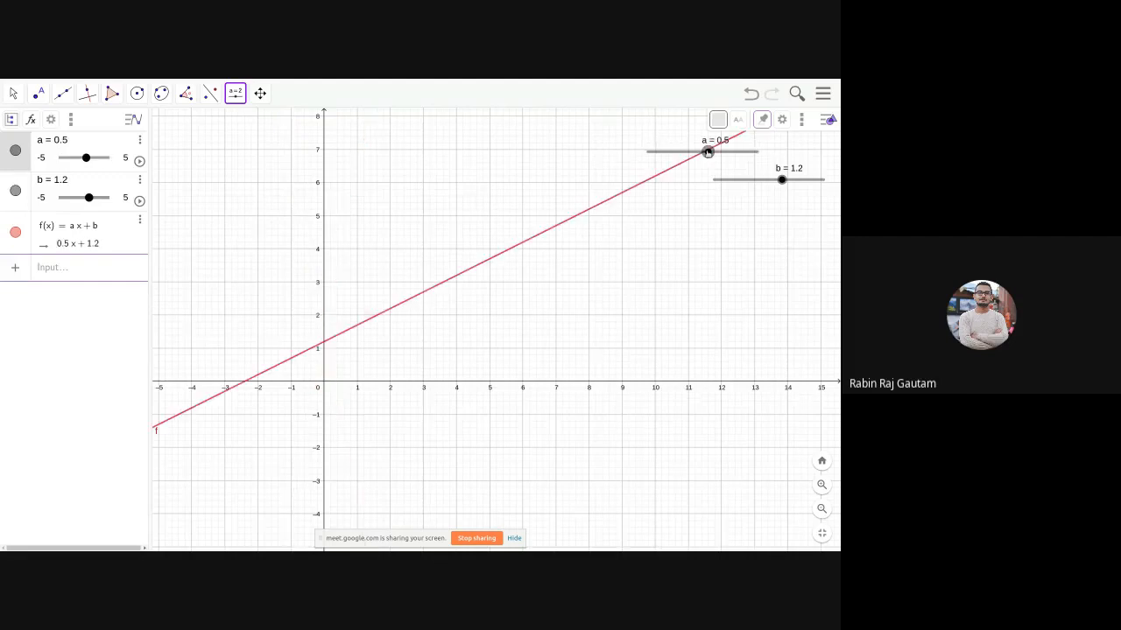
Step: Examine the minimum, maximum and speed in slider a's settings, then close the settings
right_click(707, 153)
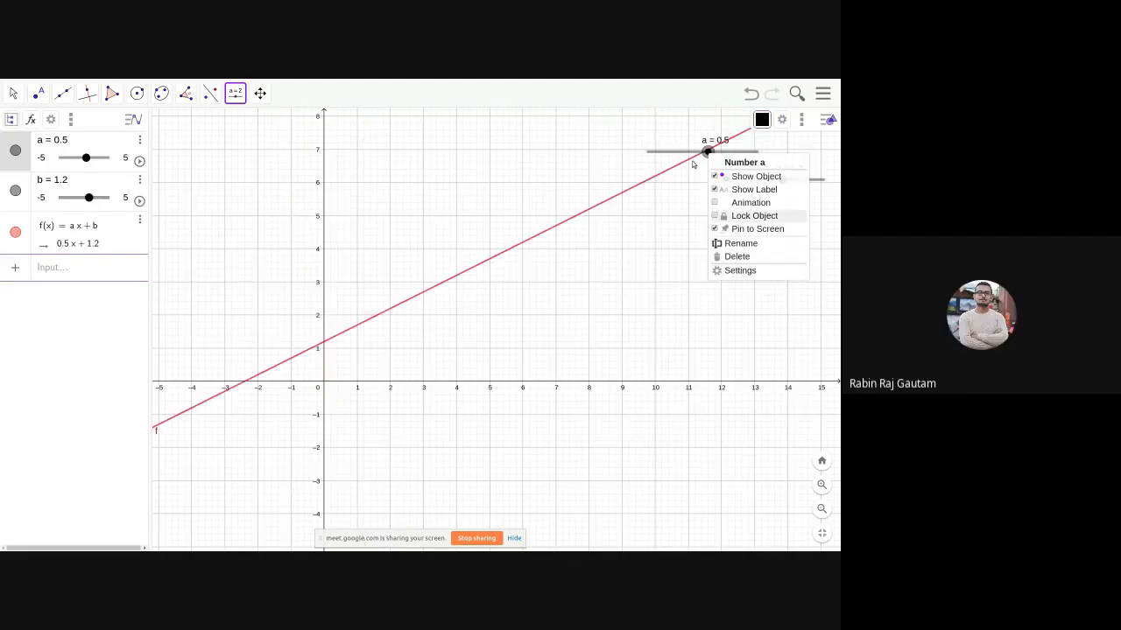
left_click(737, 267)
left_click(657, 169)
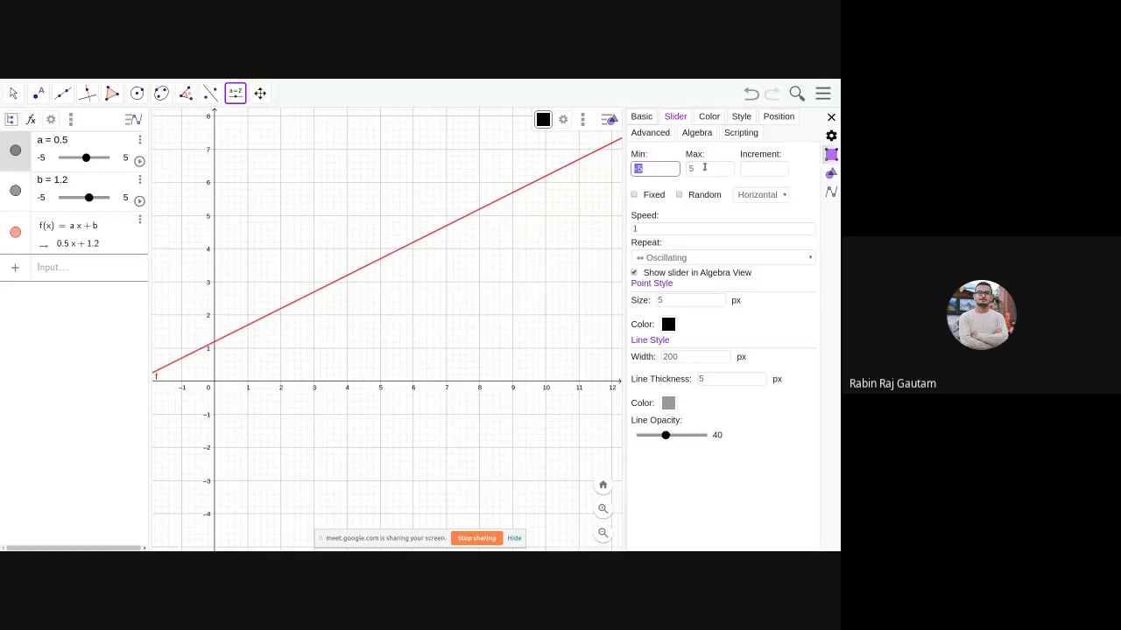
left_click_drag(704, 167, 633, 170)
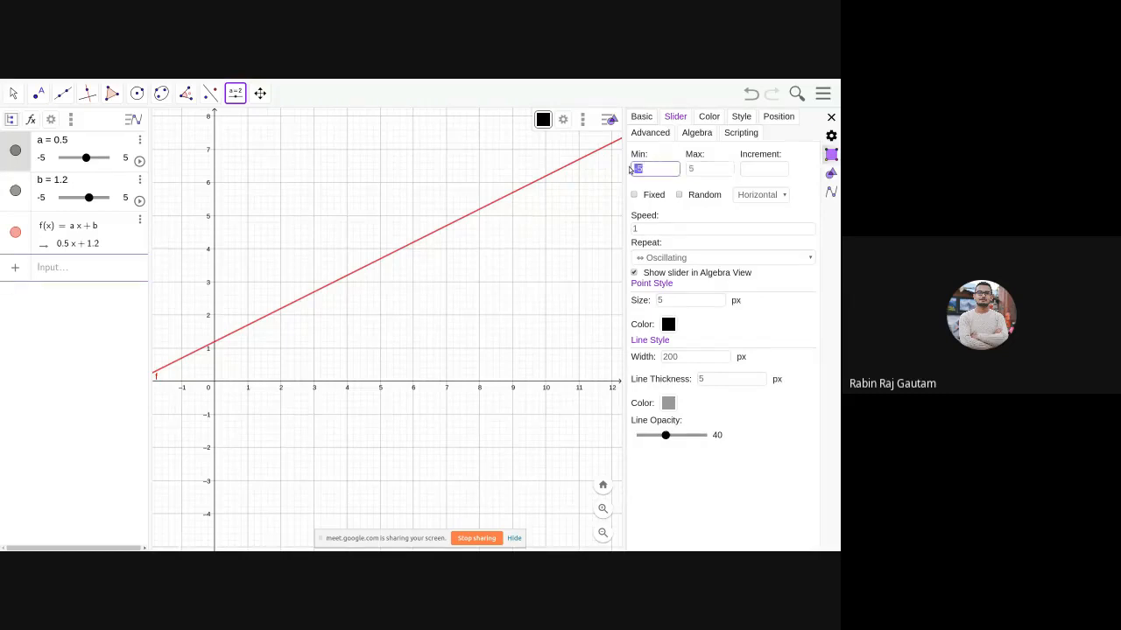
left_click(646, 228)
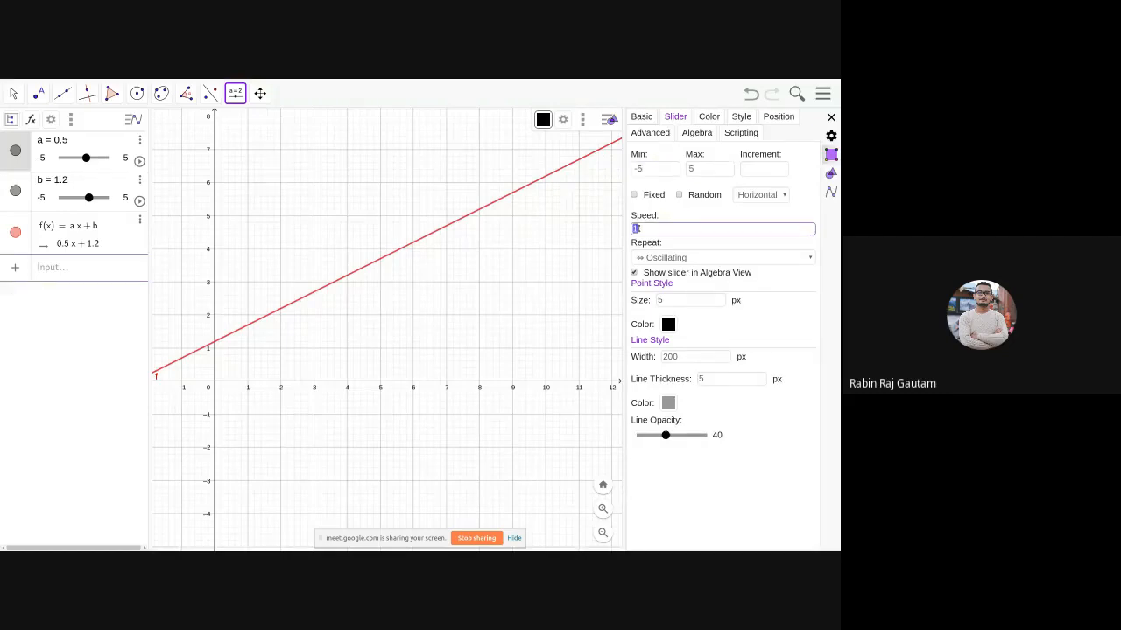
left_click(640, 229)
left_click(831, 117)
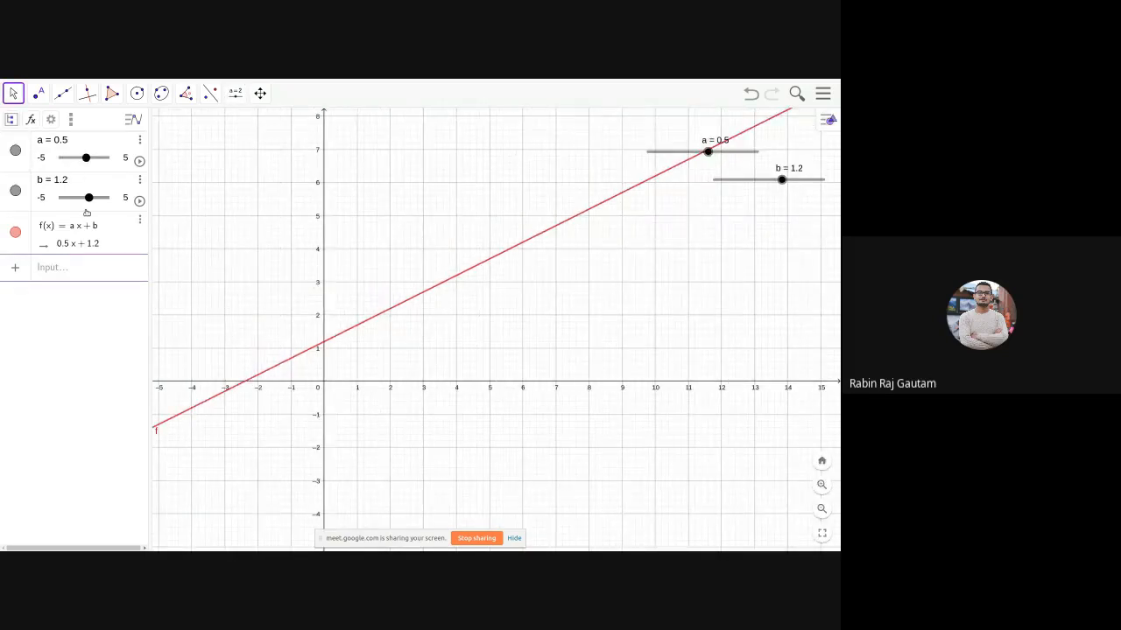
Step: Leave full screen, review the Exercise 1 instructions as a presentation in Google Slides, and return to GeoGebra
left_click(823, 535)
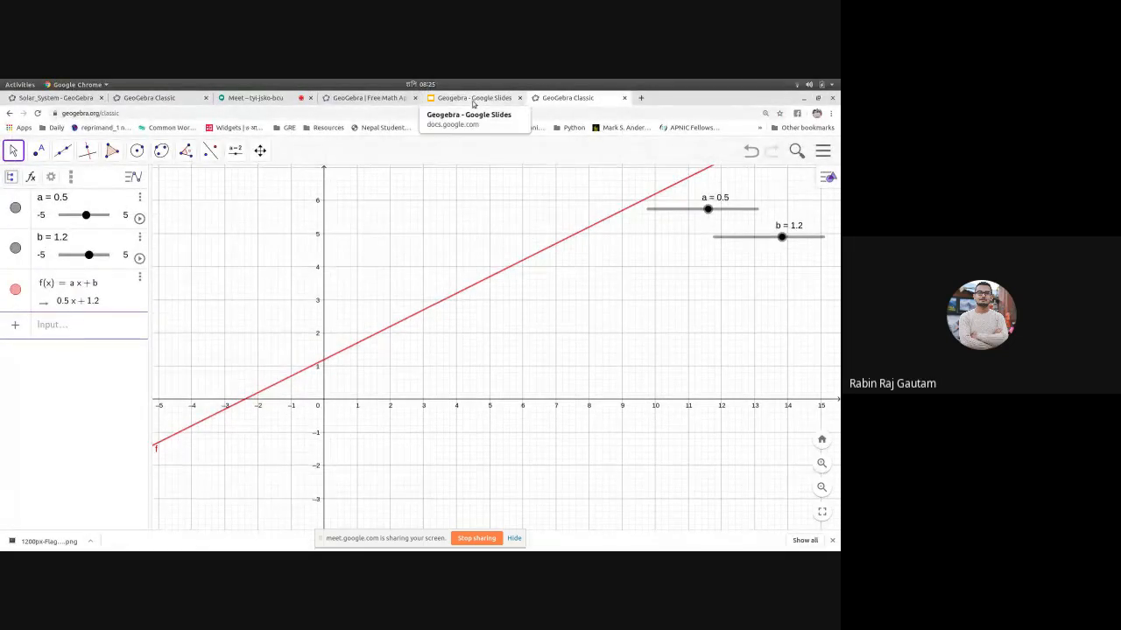
left_click(473, 98)
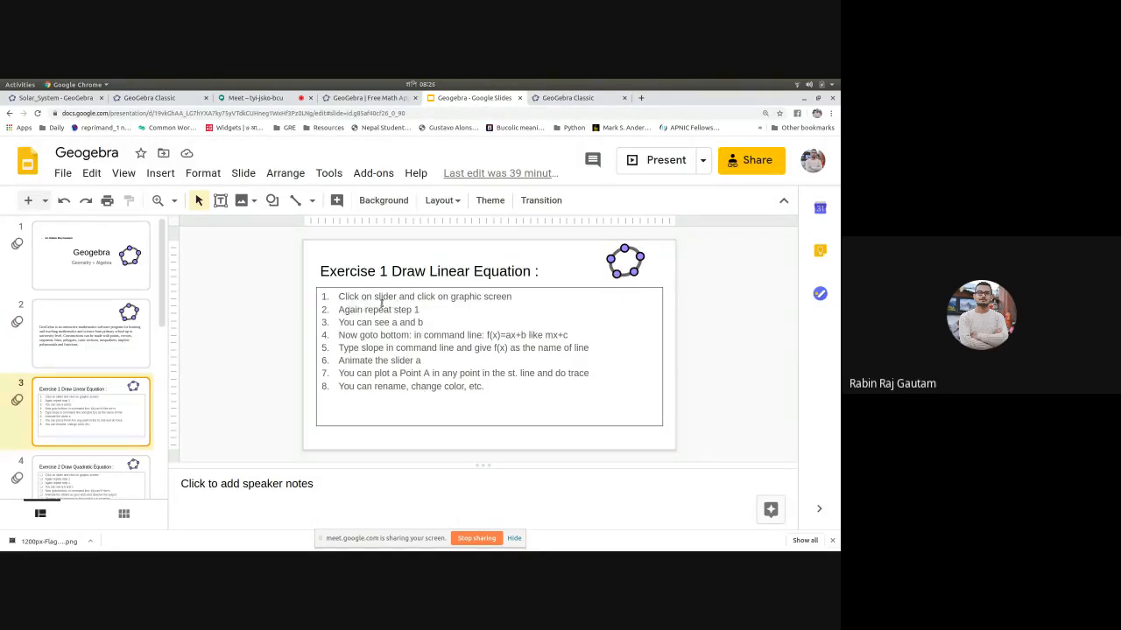
left_click(663, 160)
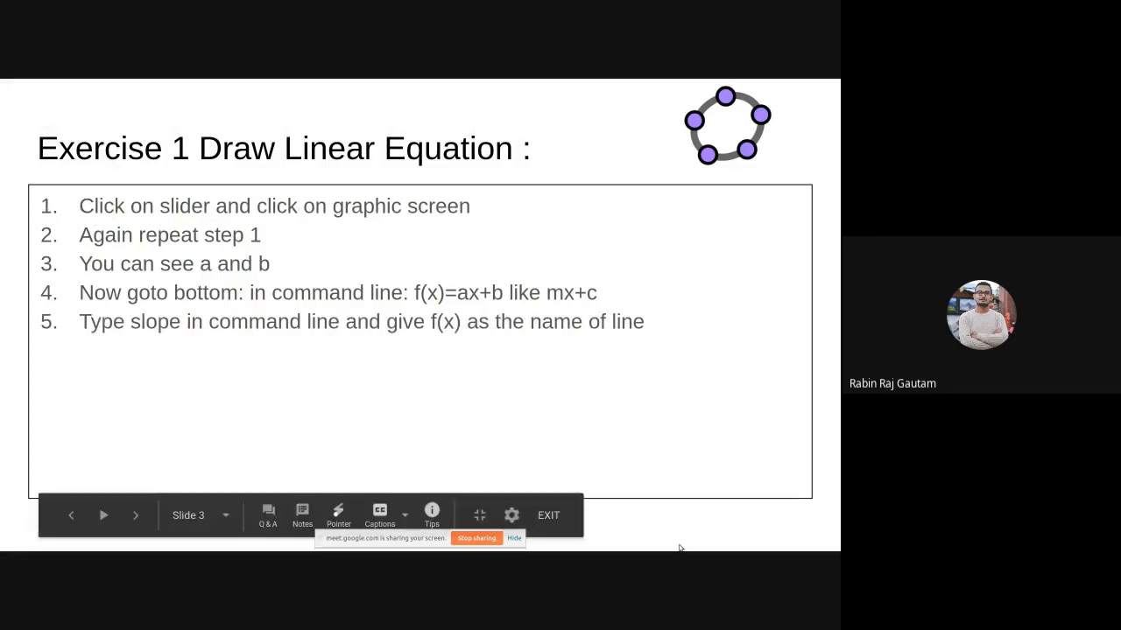
key("Escape")
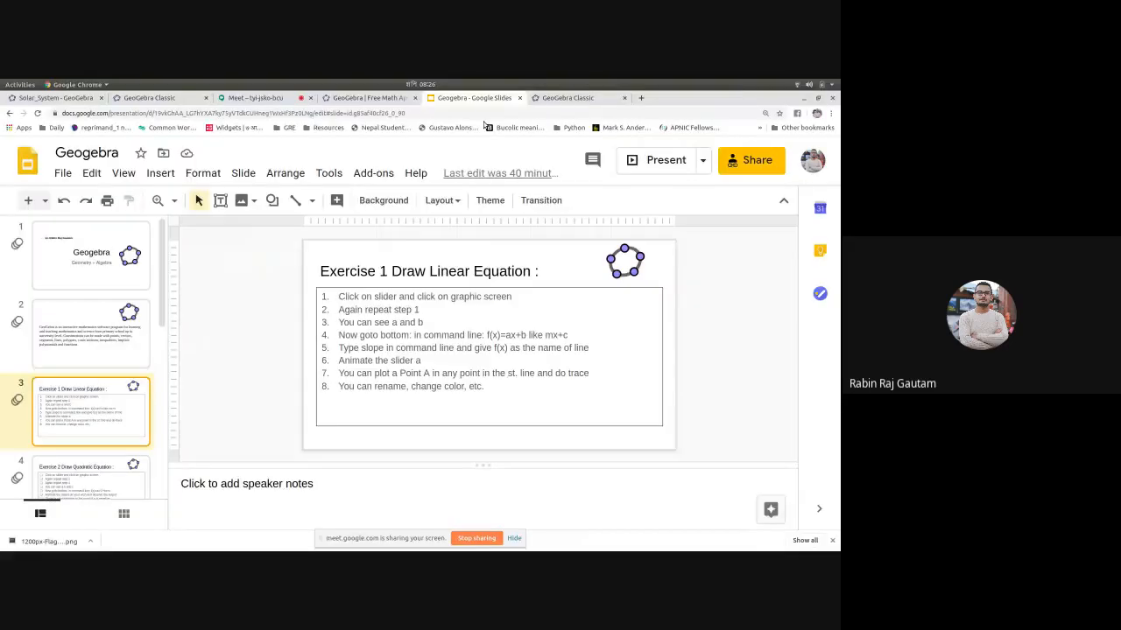
left_click(582, 98)
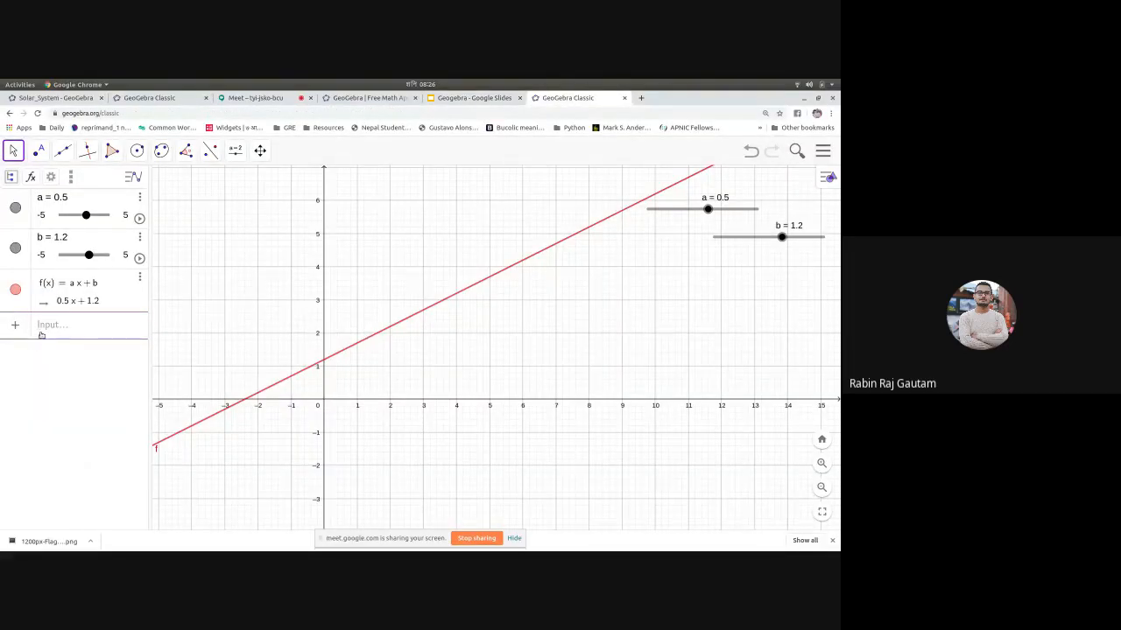
Step: Add the slope of the line to the construction with the command Slope(f)
left_click(62, 151)
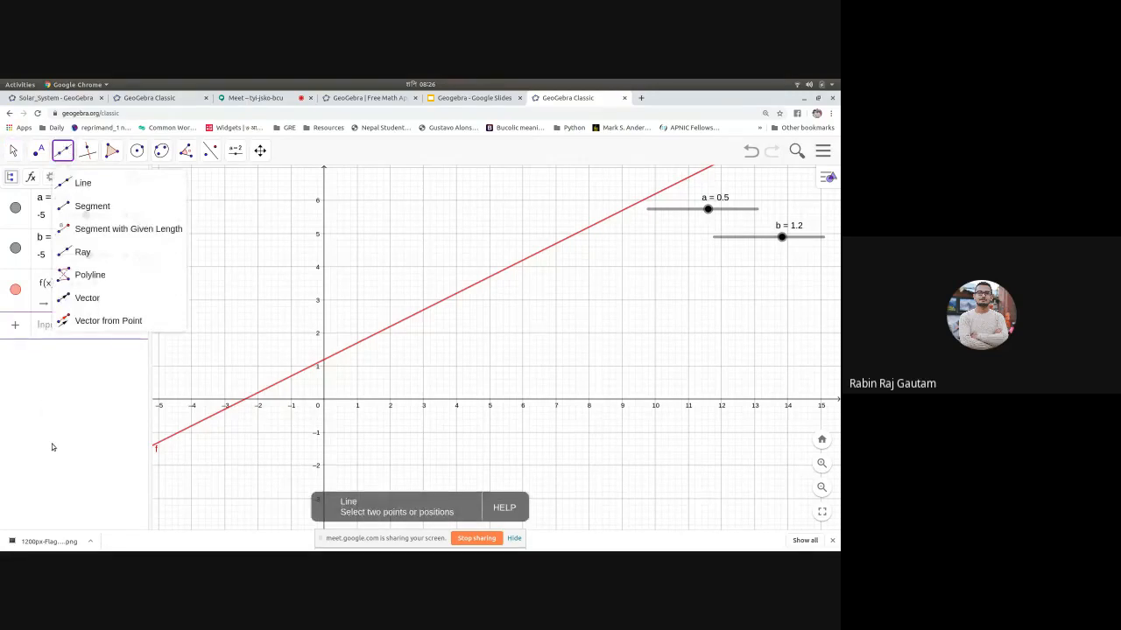
left_click(42, 326)
left_click(13, 150)
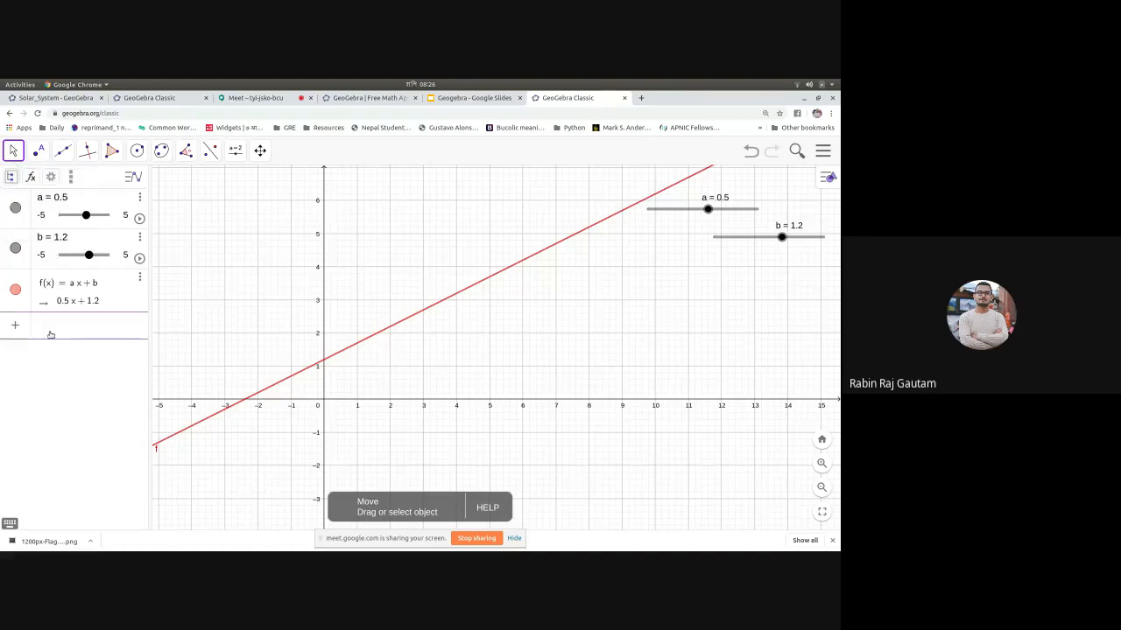
type("slo")
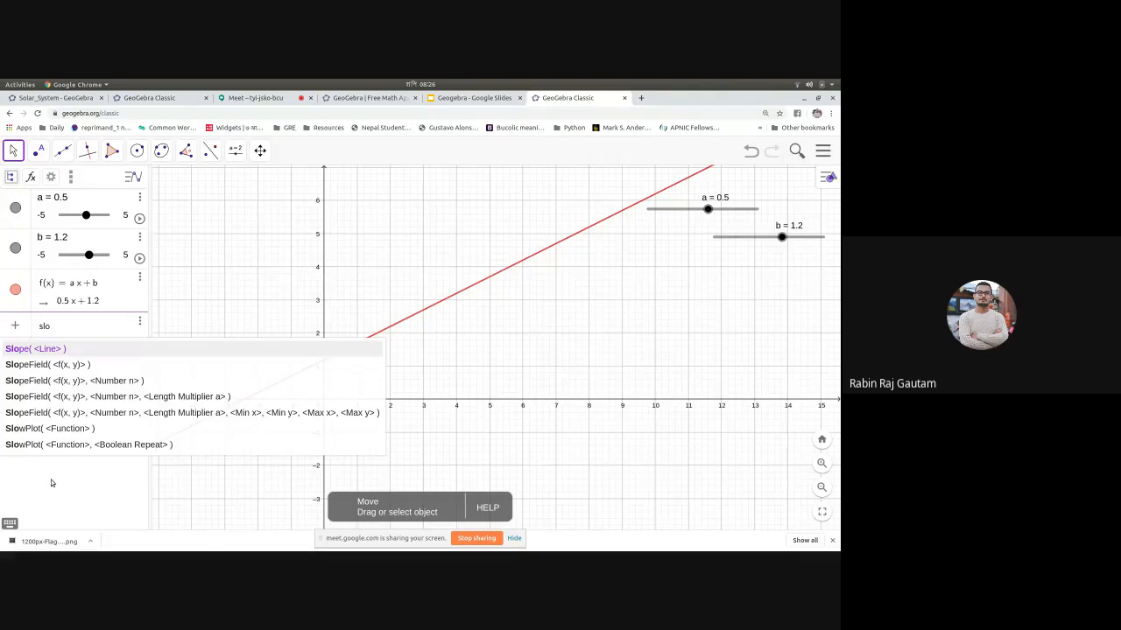
left_click(16, 354)
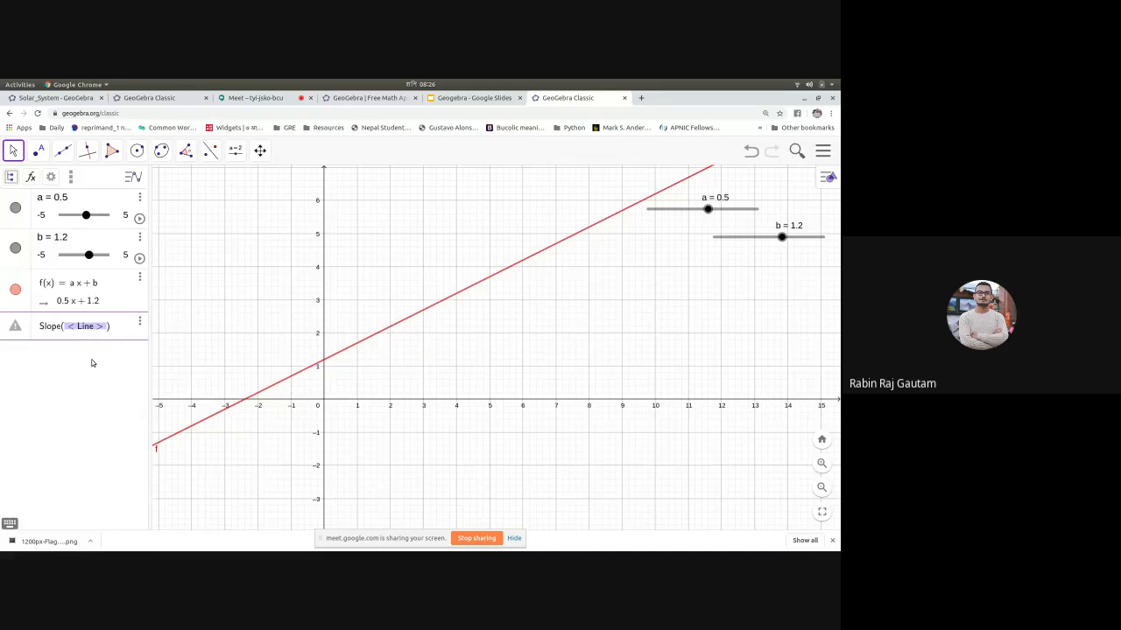
type("f")
key("Return")
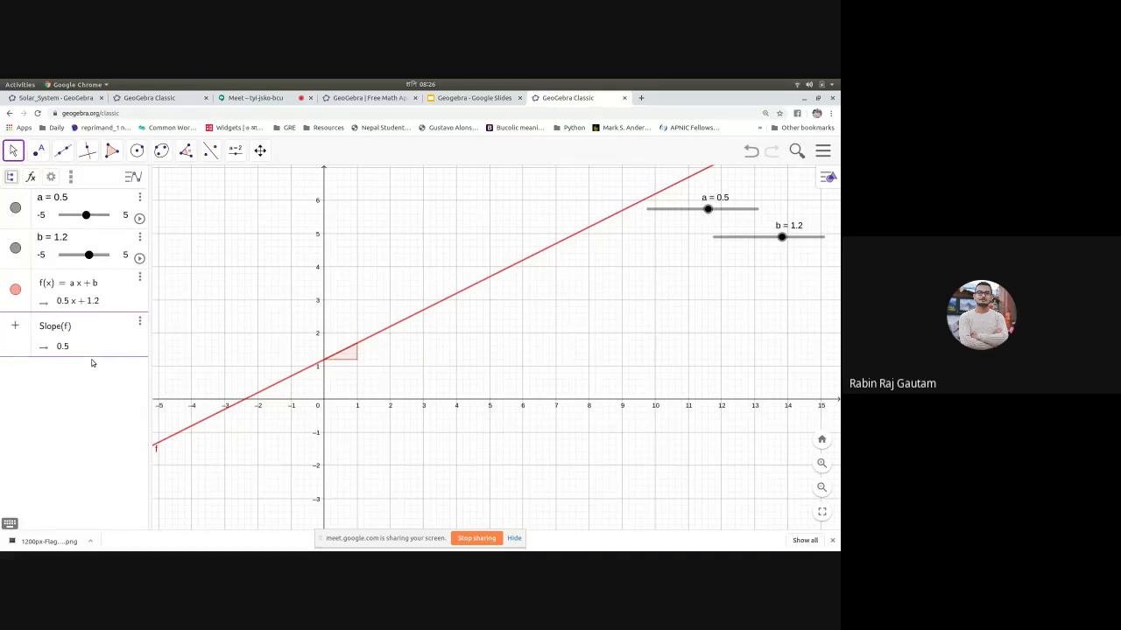
key("Return")
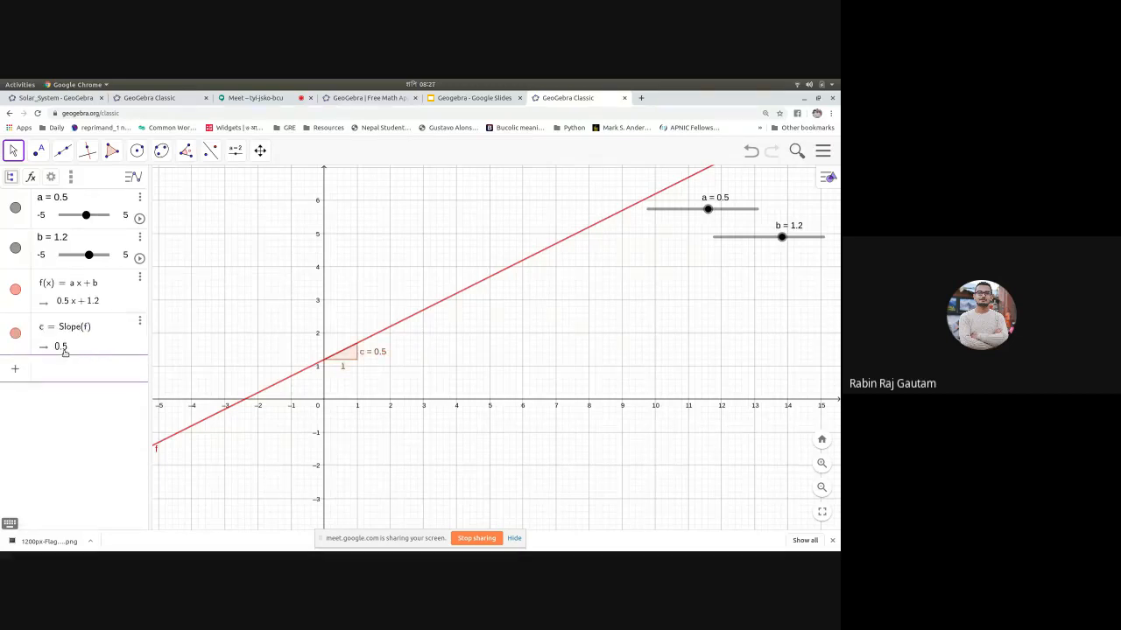
Step: Move slider a to 1.3 and slider b to 1.6 to vary the line and its slope triangle
mouse_move(708, 209)
left_mouse_down()
mouse_move(661, 209)
mouse_move(716, 209)
left_mouse_up()
scroll(400, 283, "up", 5)
mouse_move(779, 238)
left_mouse_down()
mouse_move(752, 237)
mouse_move(785, 237)
left_mouse_up()
scroll(493, 295, "down", 3)
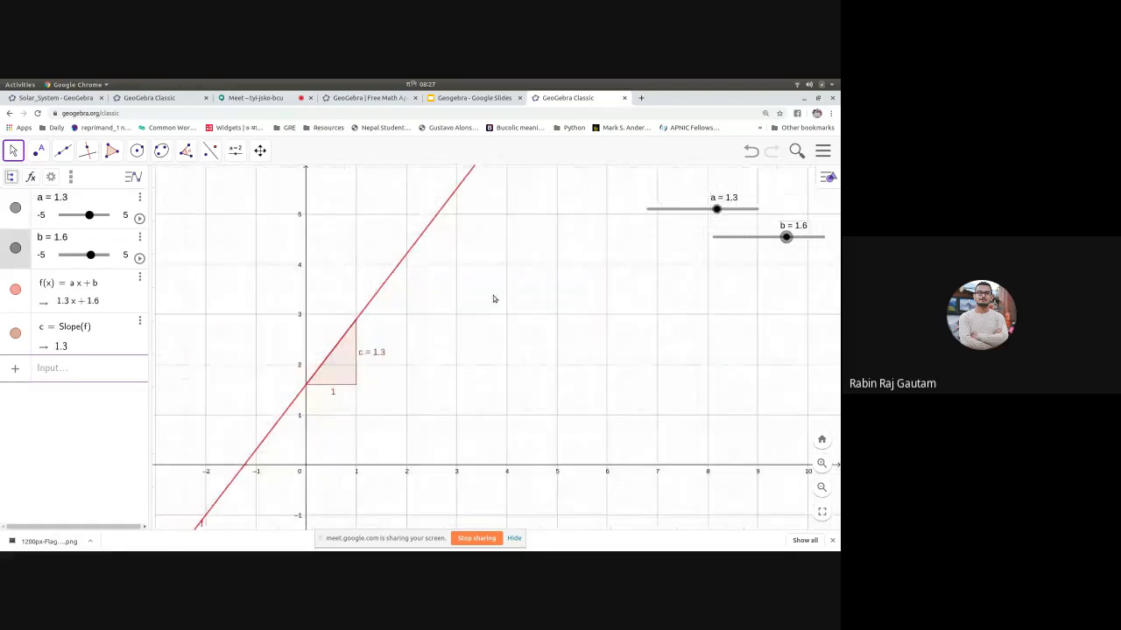
scroll(326, 333, "down", 2)
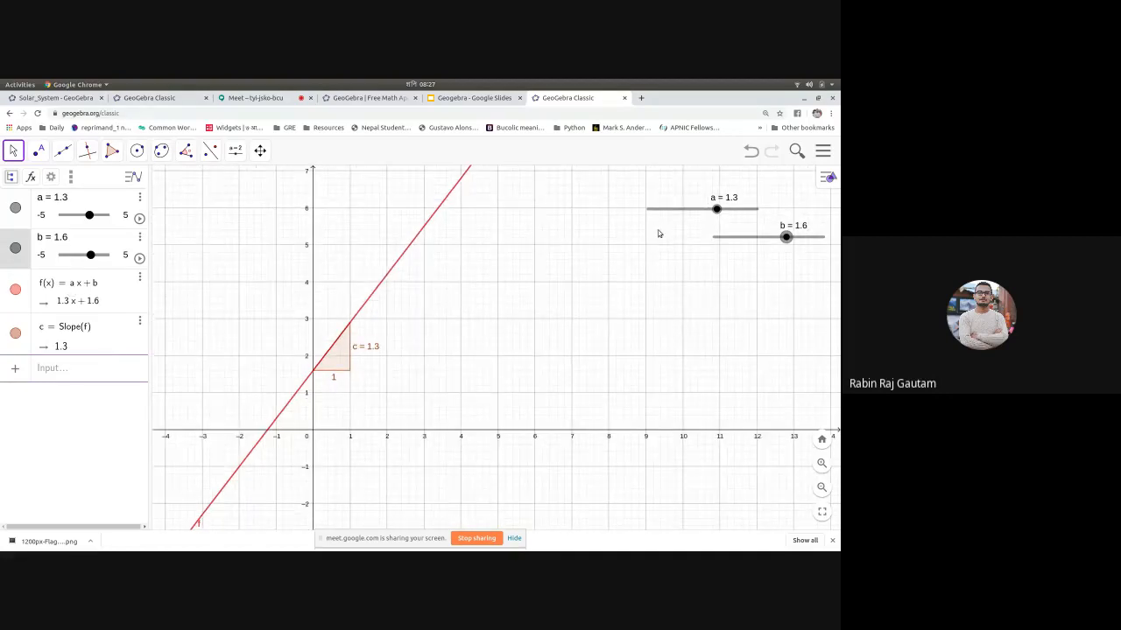
Step: Move slider a to -1.1 and slider b to -0.2, raise slider a to a positive value and open its options
left_click_drag(718, 211, 690, 210)
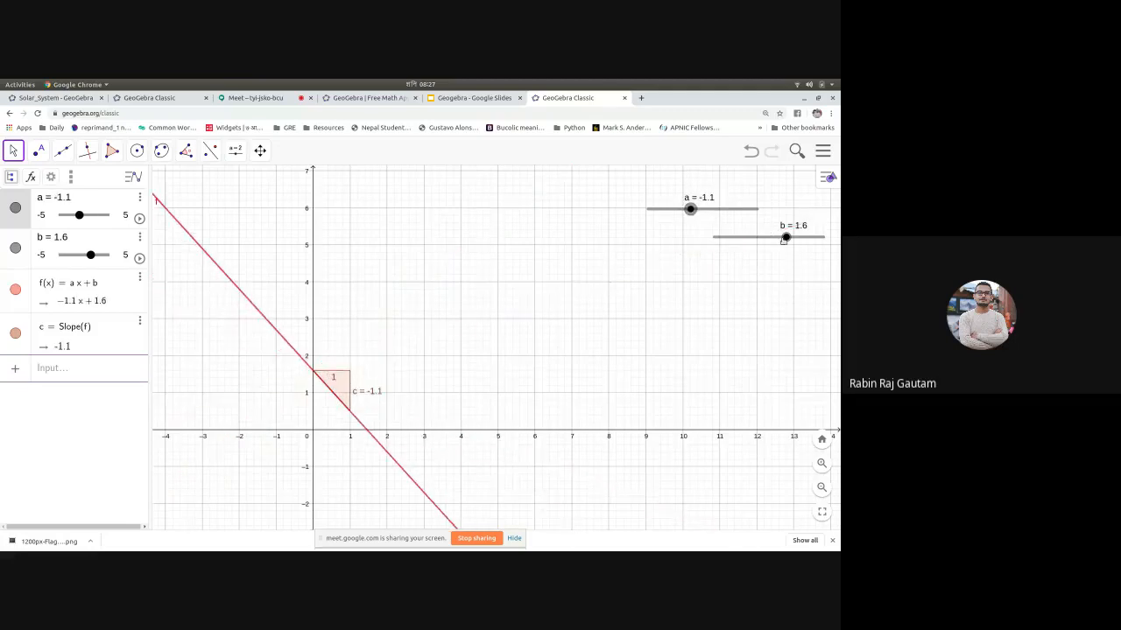
mouse_move(785, 237)
left_mouse_down()
mouse_move(751, 237)
mouse_move(806, 238)
mouse_move(767, 239)
left_mouse_up()
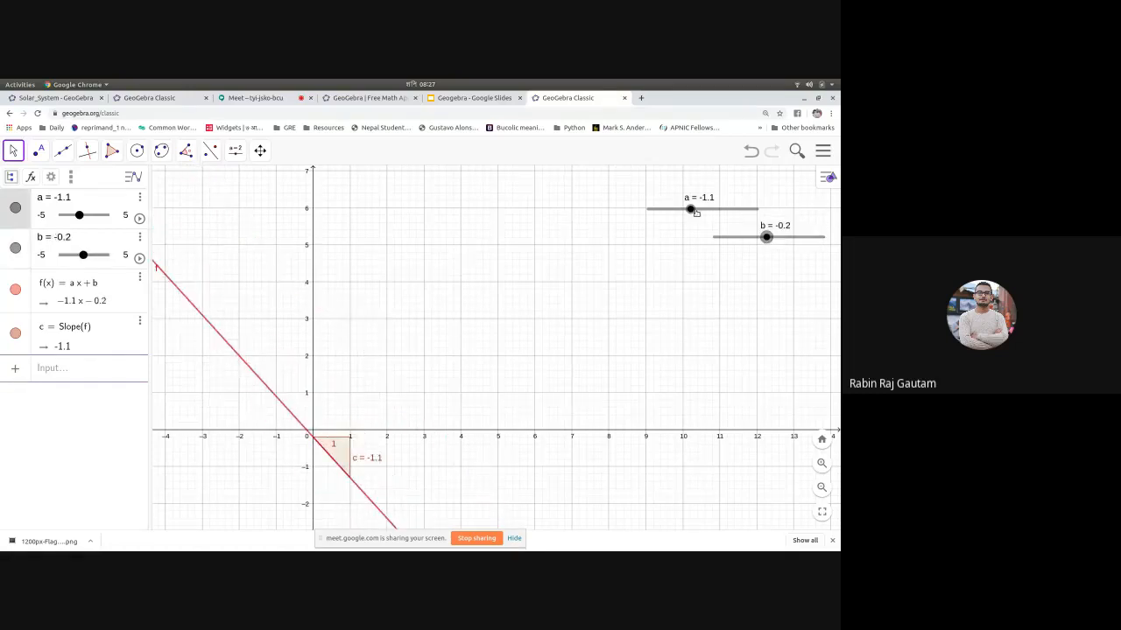
left_click_drag(690, 210, 726, 211)
right_click(726, 210)
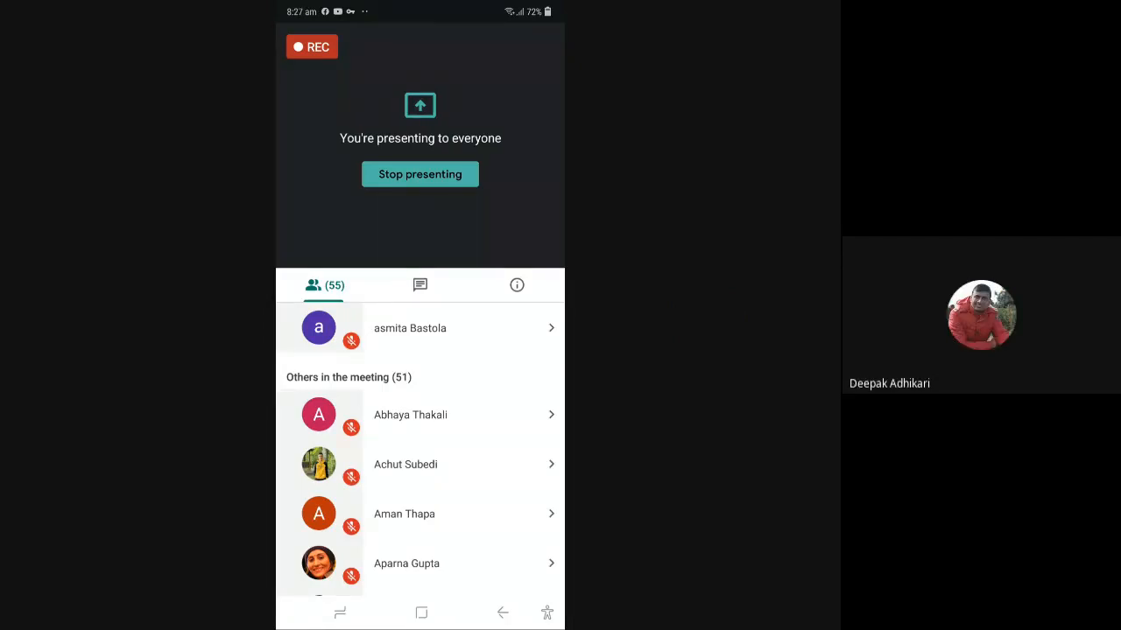
Step: Close the recent apps on the phone: Meet, Play Store, Messenger and Facebook
left_click(339, 613)
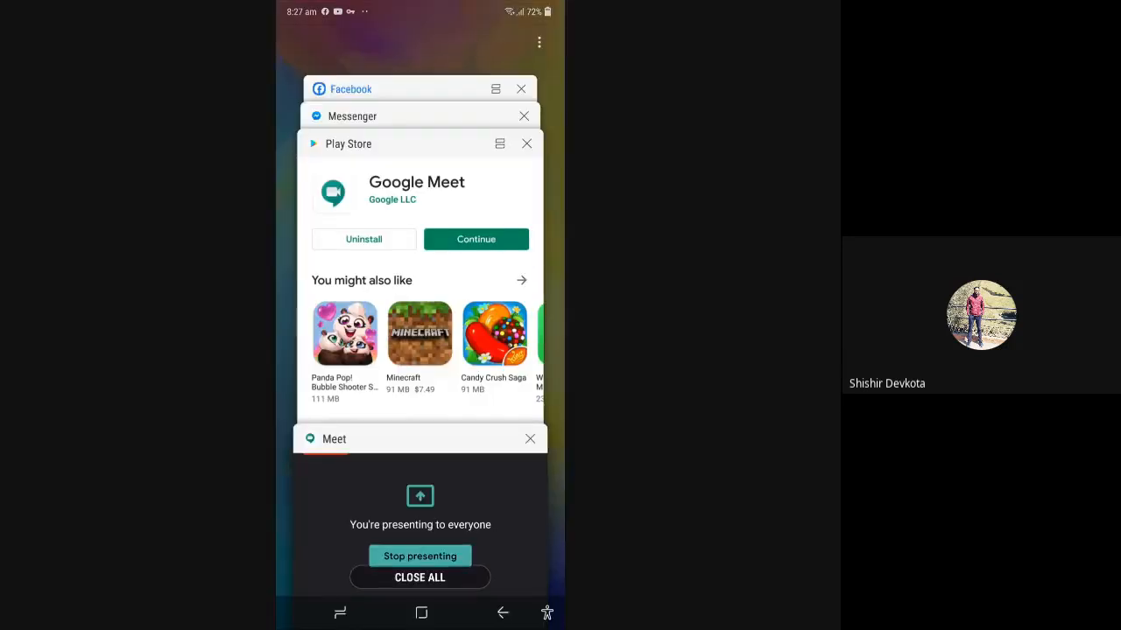
left_click(530, 440)
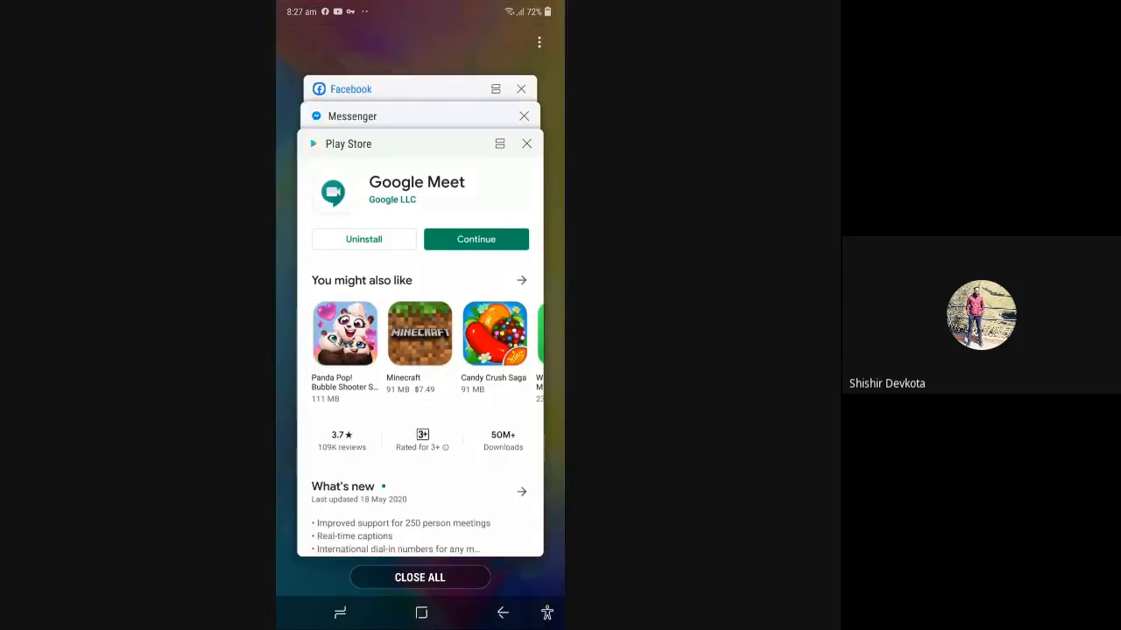
left_click(527, 143)
left_click(526, 143)
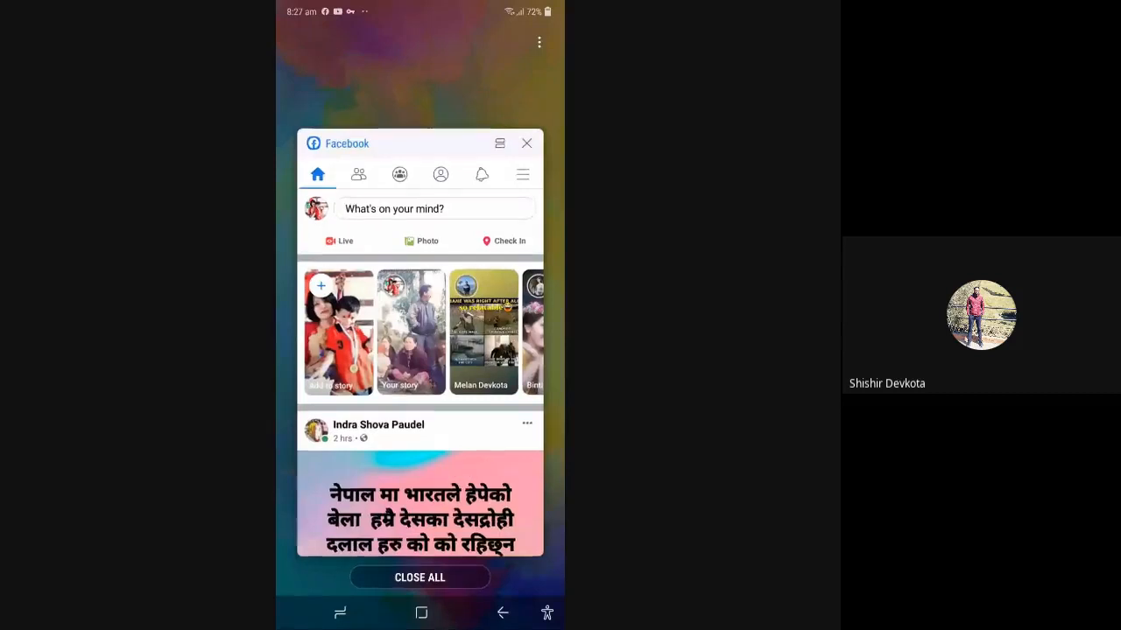
left_click(527, 143)
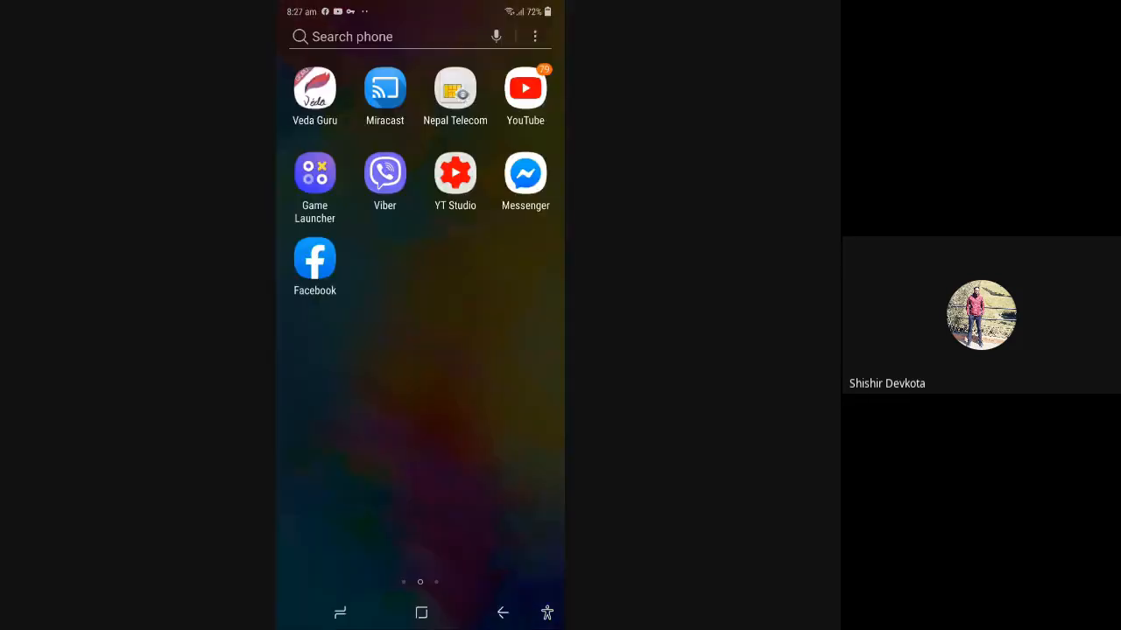
Step: Go to the phone's main home screen, open YouTube and browse its home feed
left_click(422, 613)
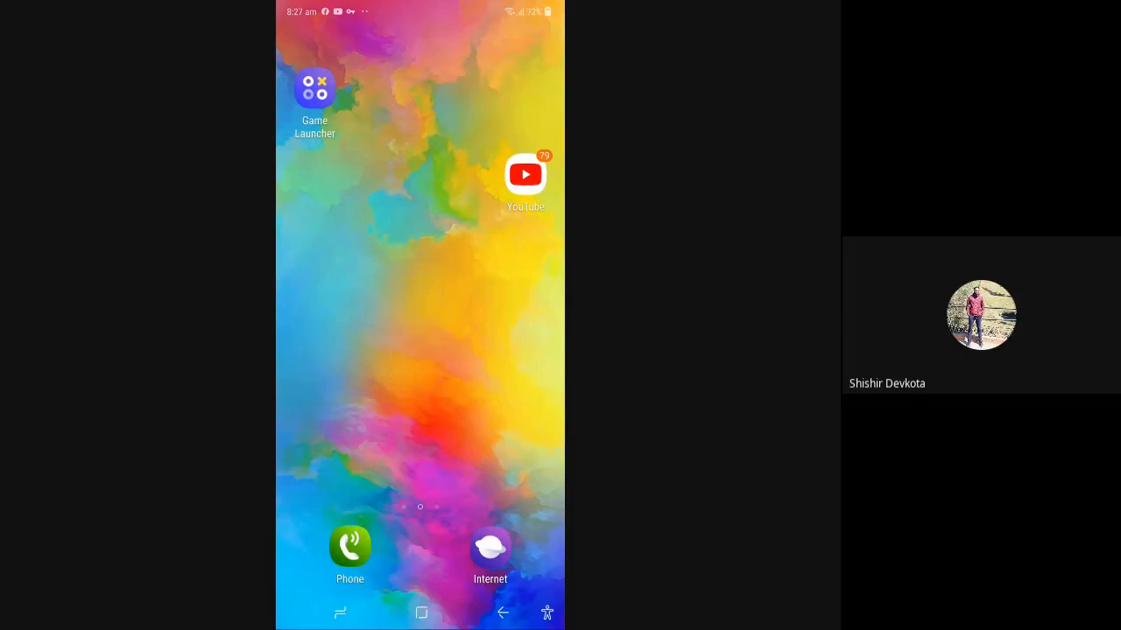
left_click(525, 175)
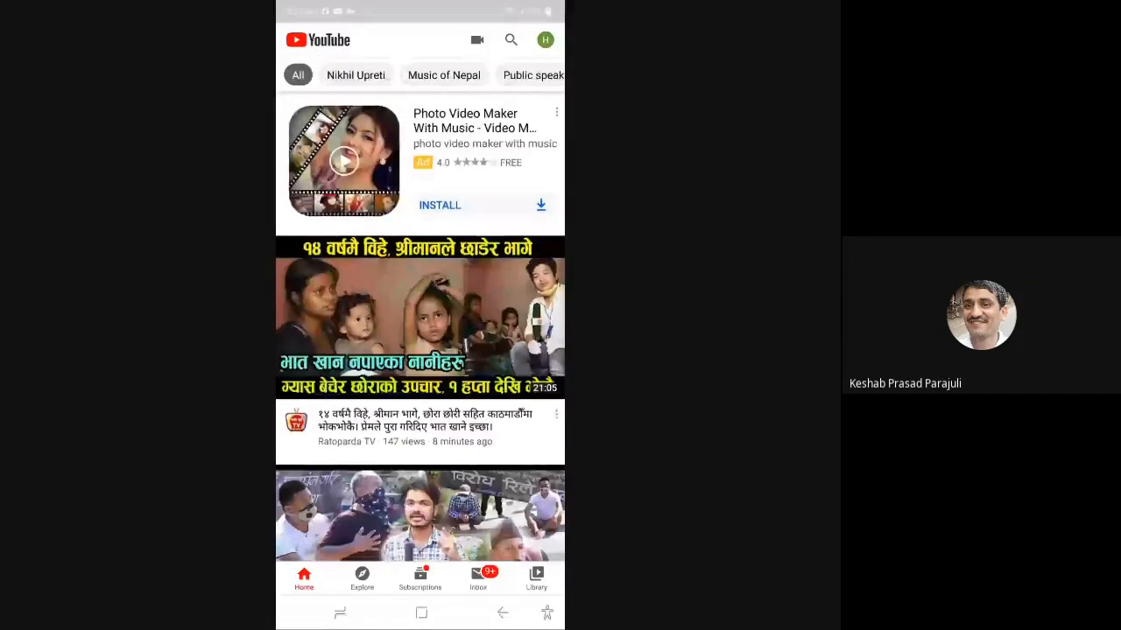
scroll(420, 327, "down", 5)
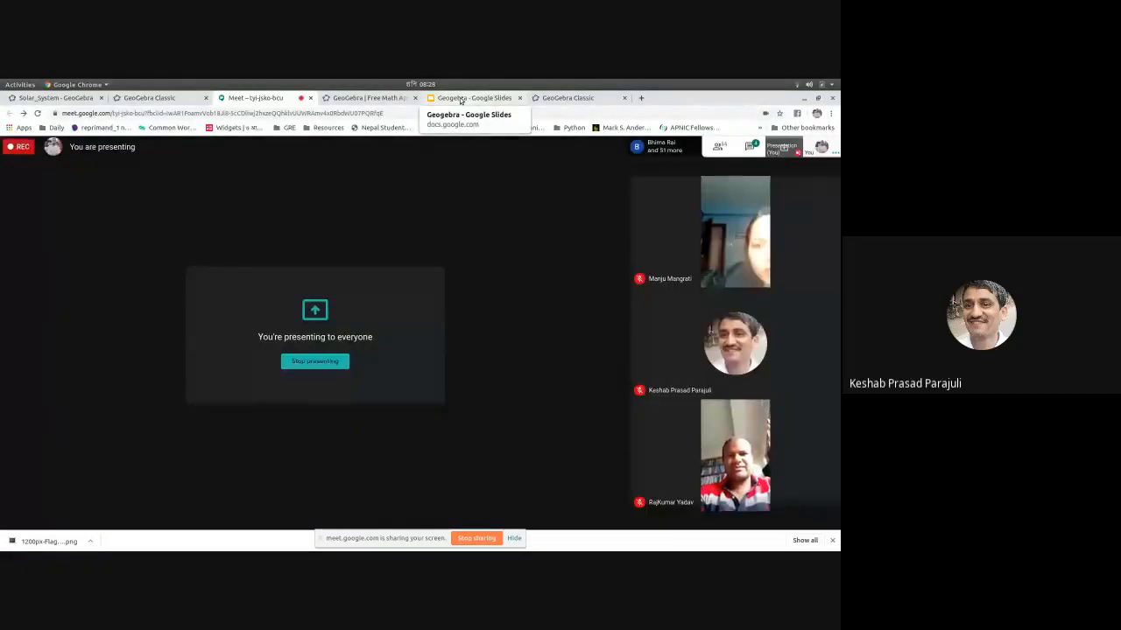
Step: Check the Exercise 1 slide in Google Slides again and go back to the GeoGebra construction
left_click(463, 99)
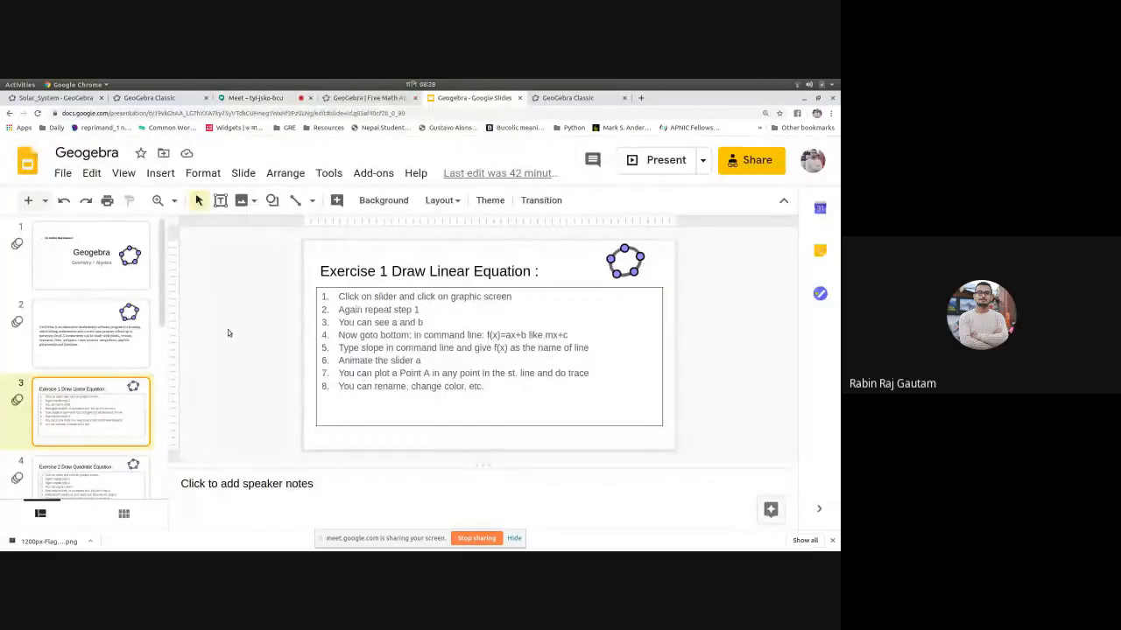
left_click(565, 99)
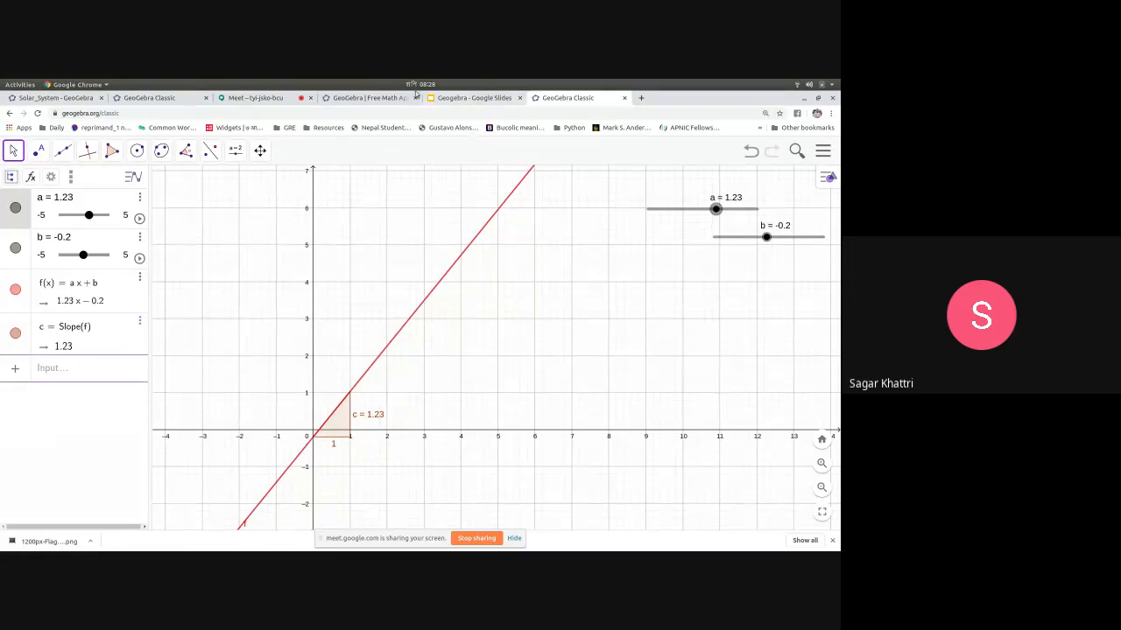
Step: Switch to the Google Meet call and turn on the camera
left_click(261, 100)
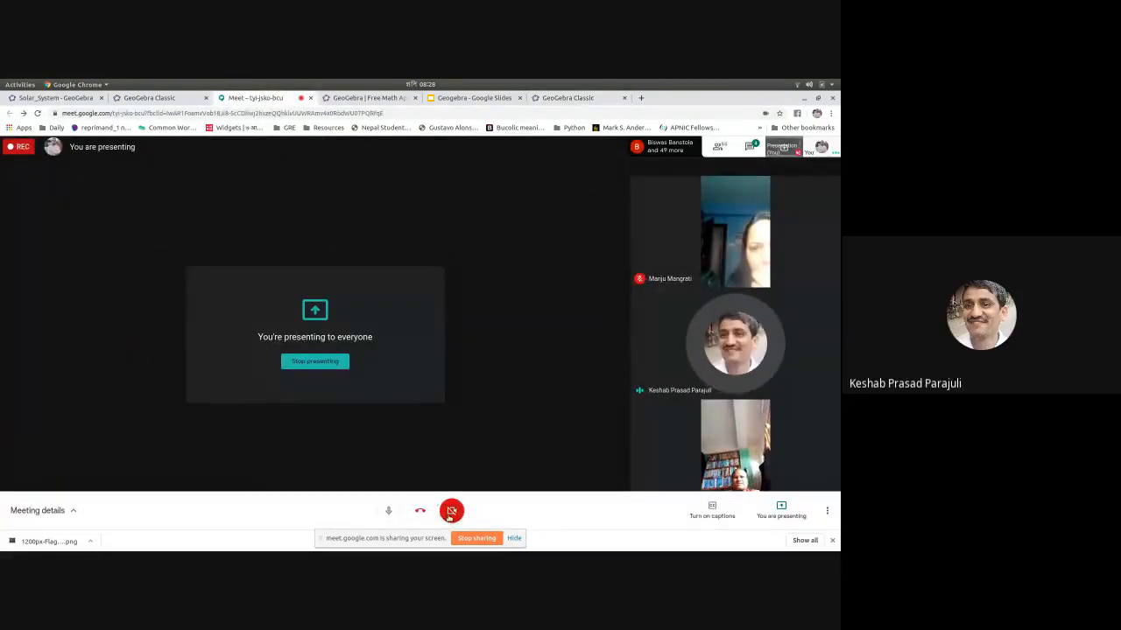
left_click(450, 509)
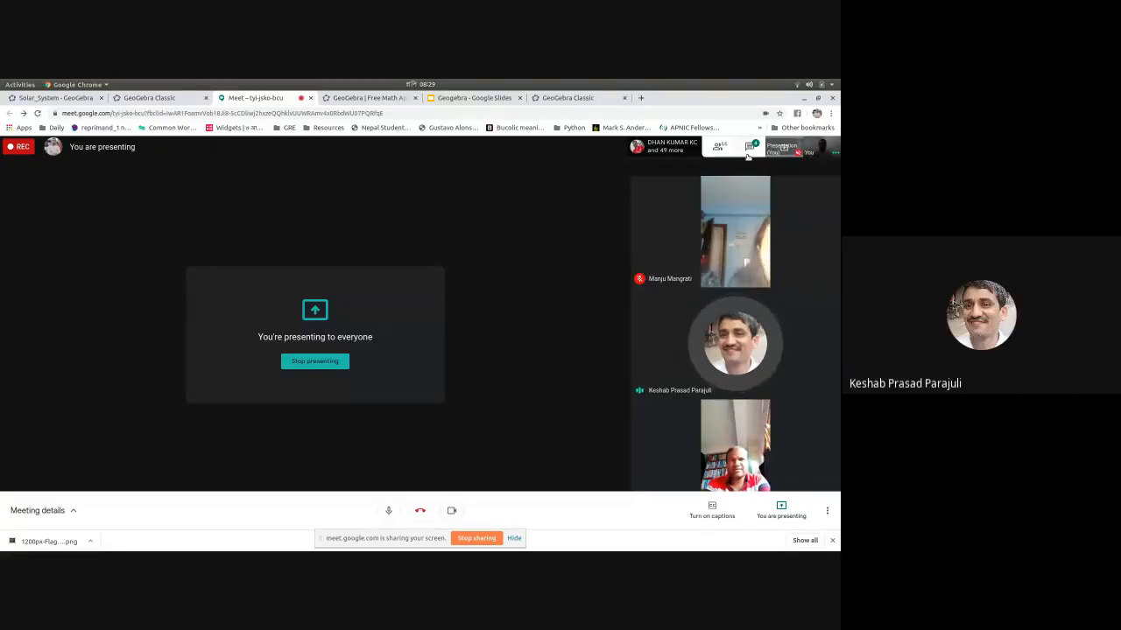
mouse_move(725, 352)
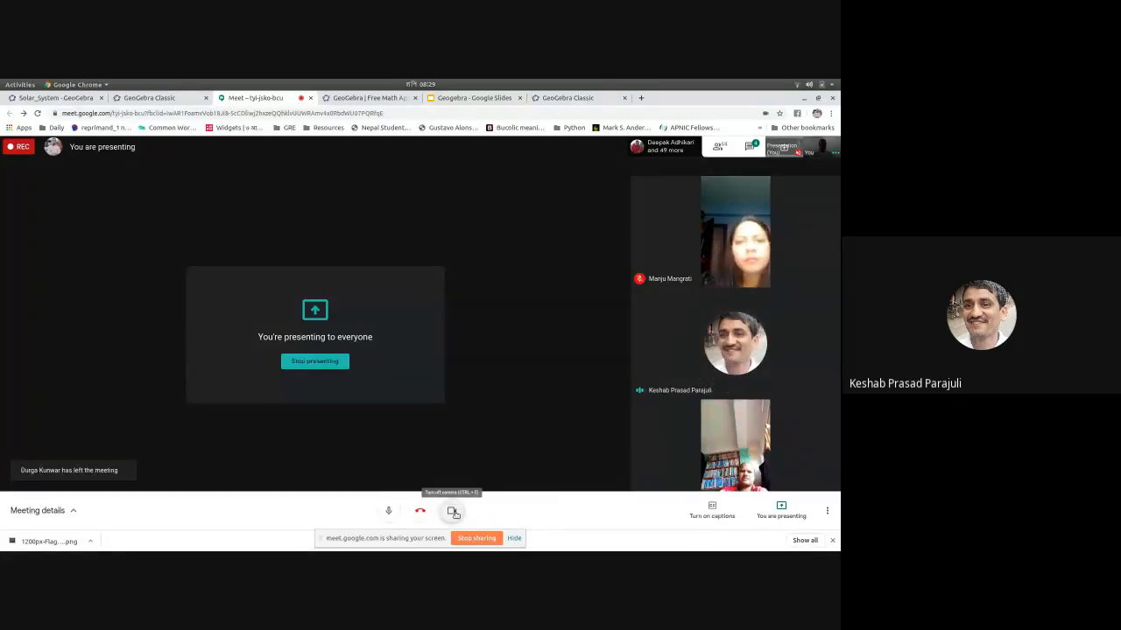
Step: Turn off the camera in the Meet call, check the Exercise 1 slide and return to the GeoGebra construction
left_click(452, 512)
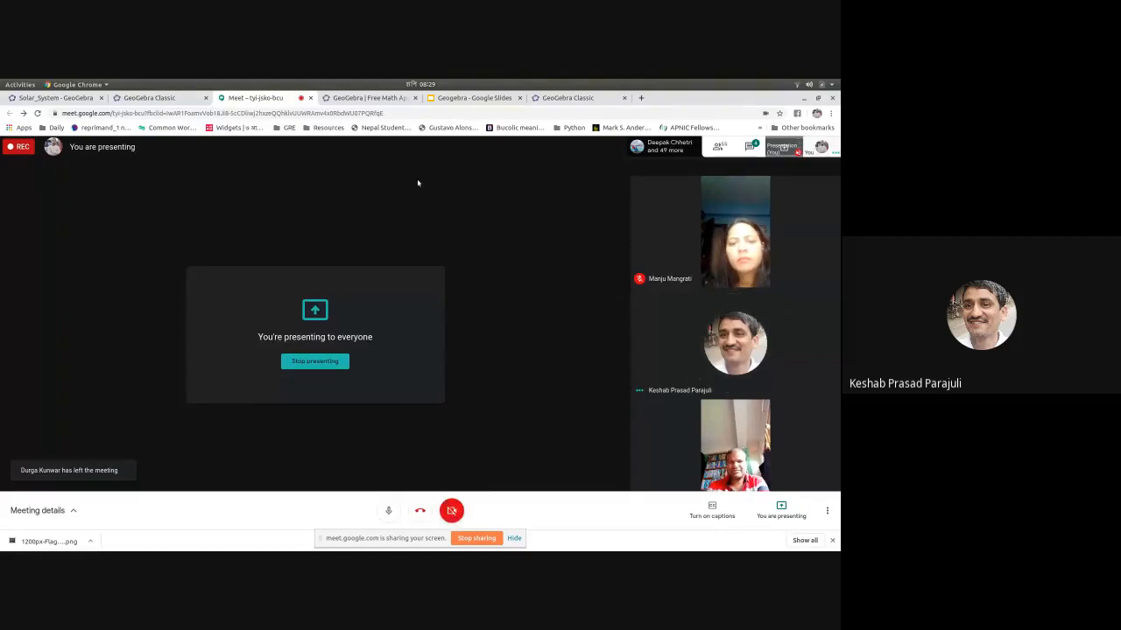
left_click(368, 97)
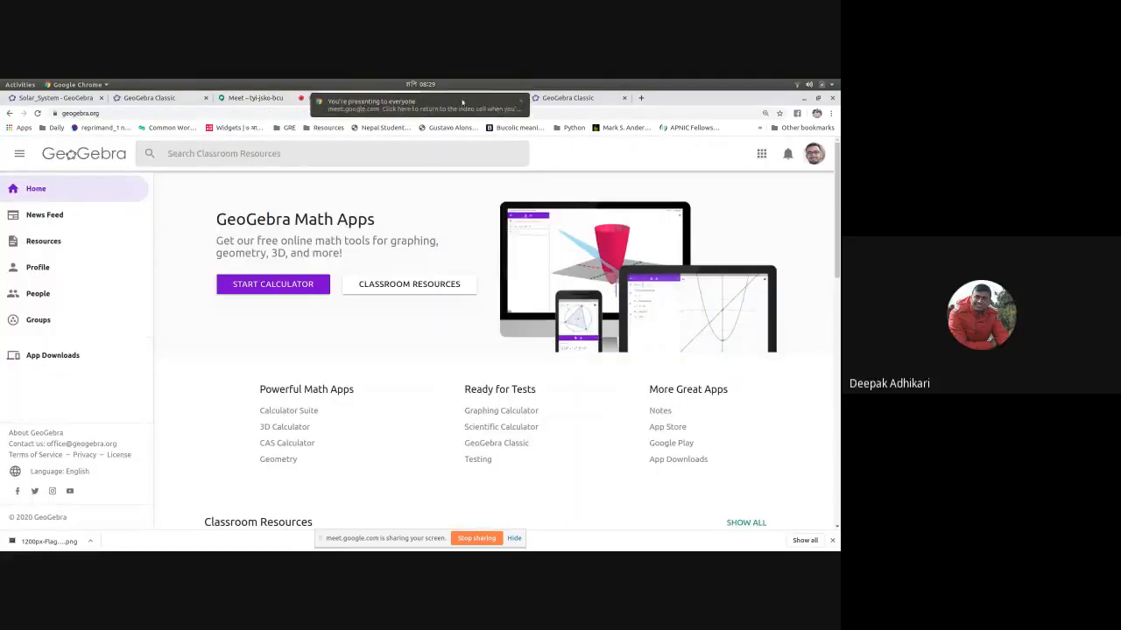
left_click(567, 98)
left_click(463, 97)
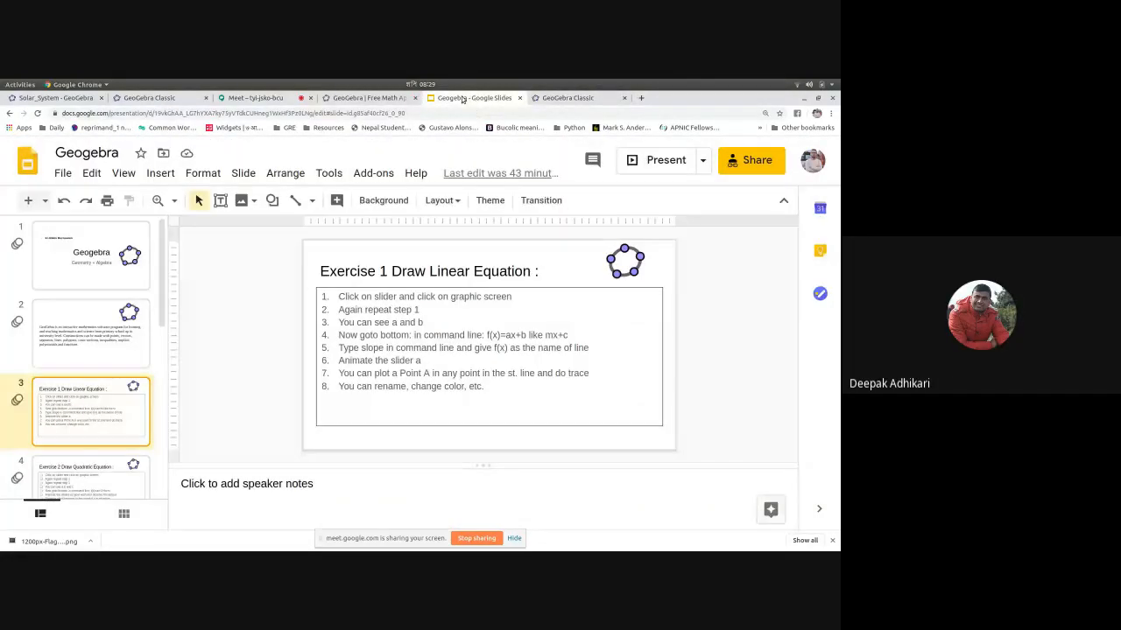
left_click(570, 98)
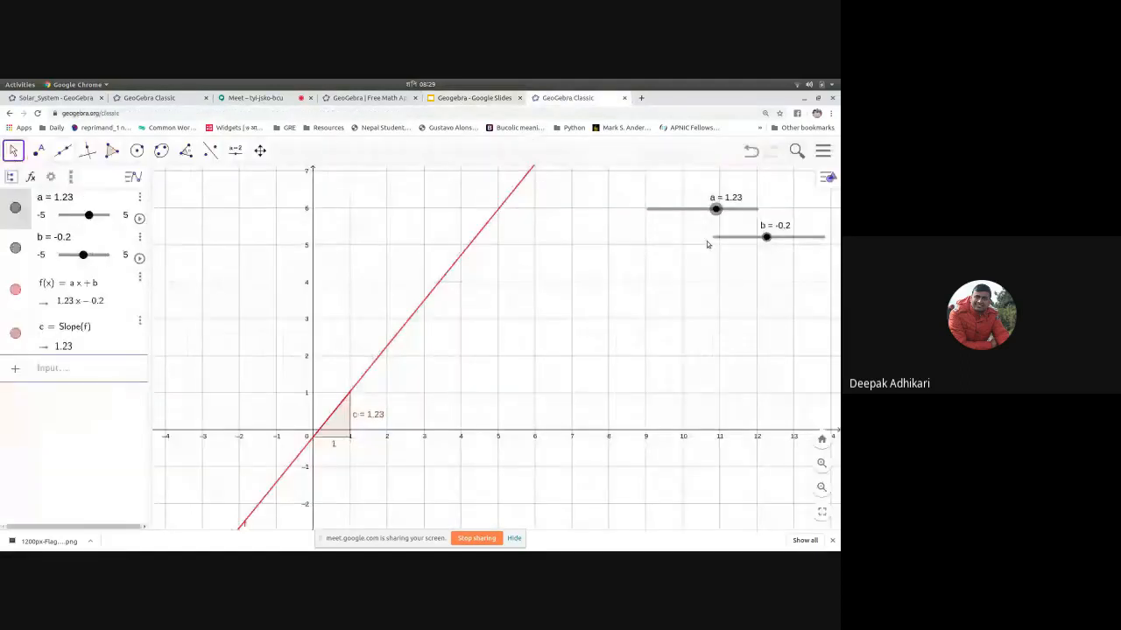
Step: Show the construction in full screen and set slider a to 2.8
left_click(821, 513)
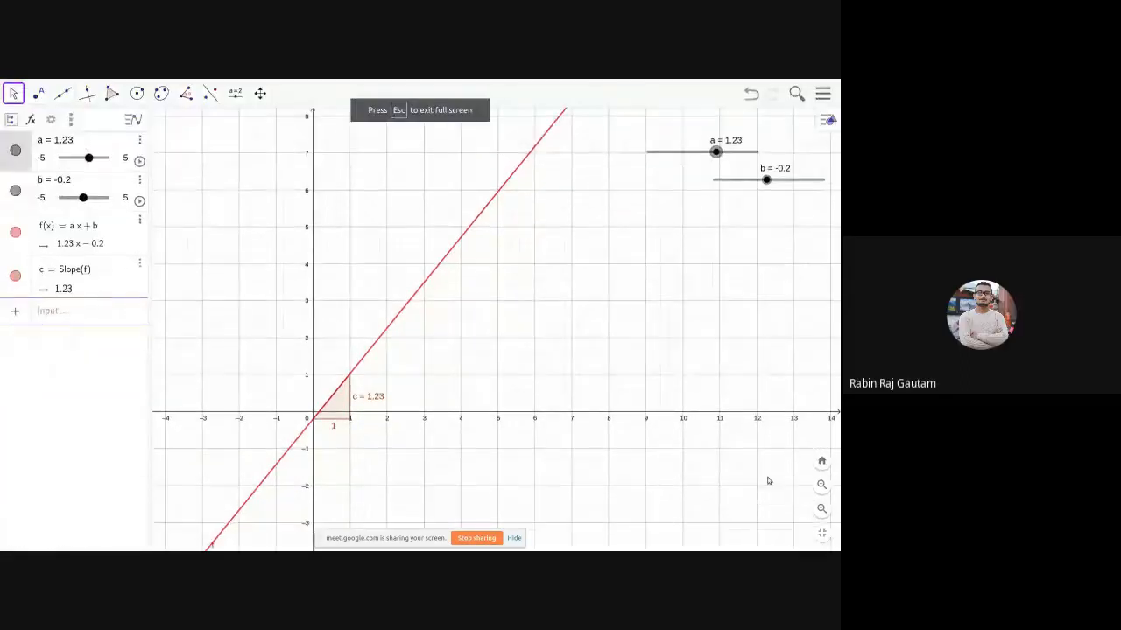
left_click(54, 314)
left_click(76, 358)
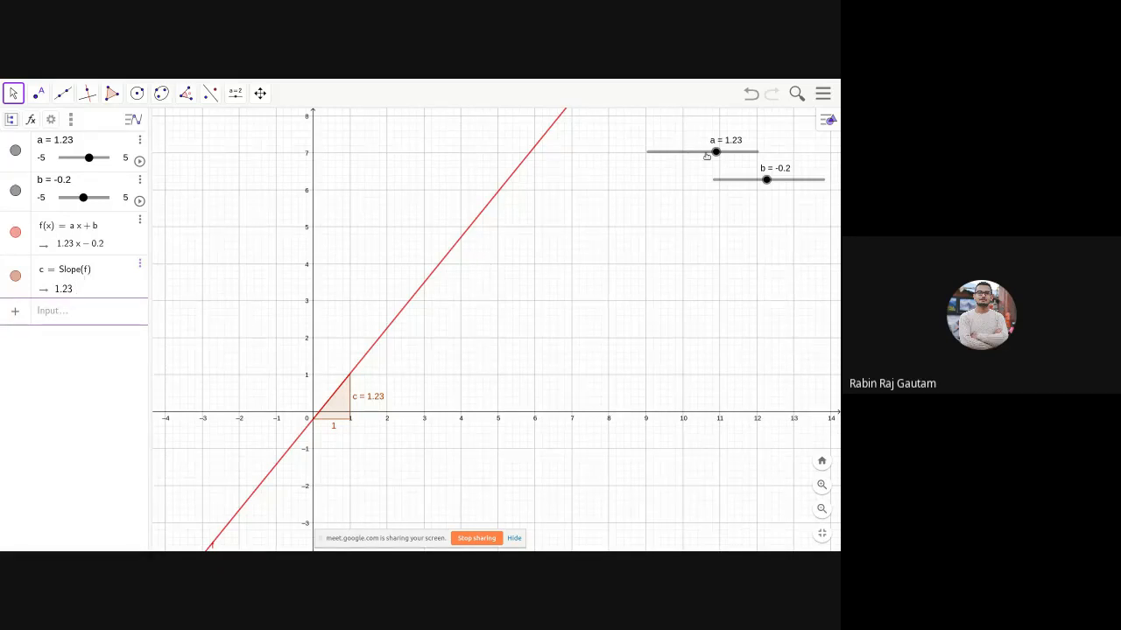
mouse_move(716, 152)
left_mouse_down()
mouse_move(667, 152)
mouse_move(734, 152)
left_mouse_up()
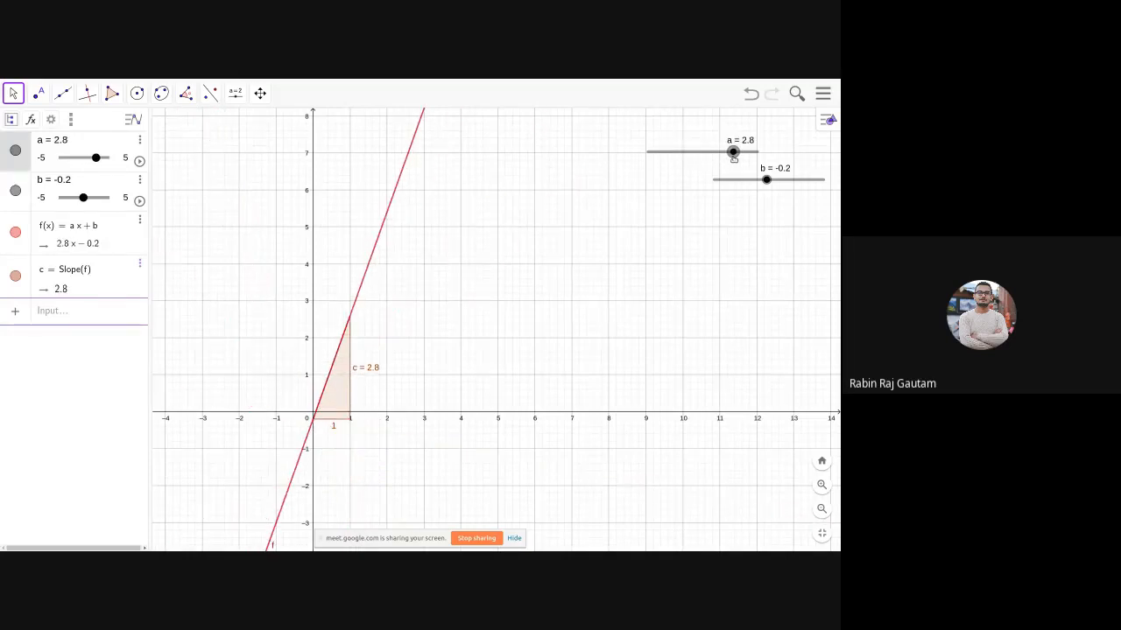
Step: Leave full screen, reread the Exercise 1 slide in Google Slides and go back to the construction
left_click(823, 535)
left_click(473, 98)
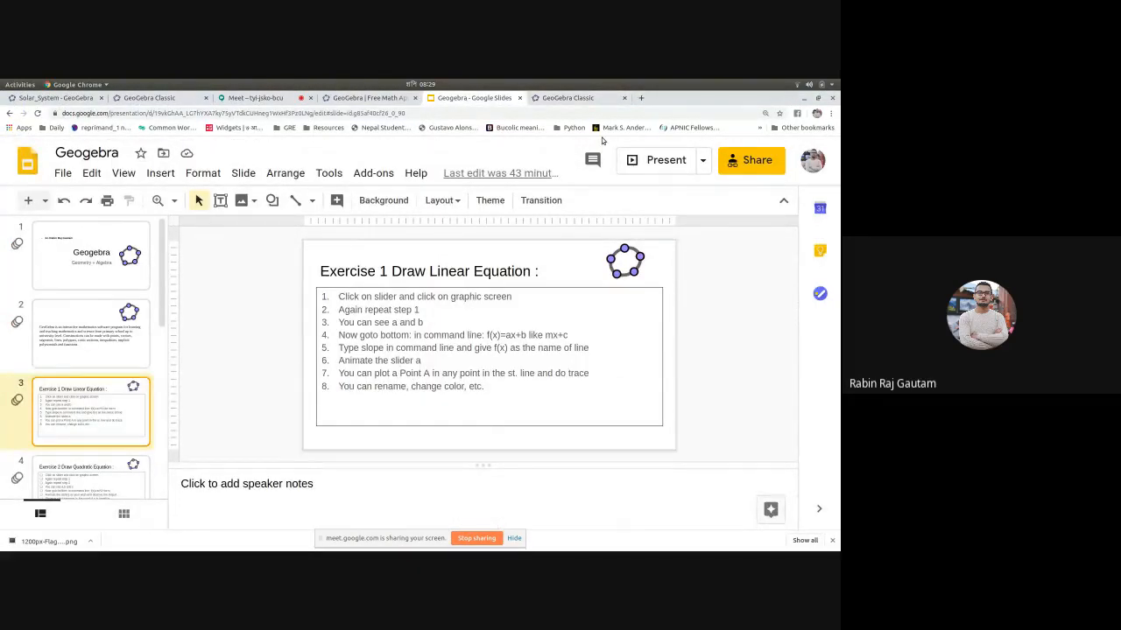
left_click(571, 98)
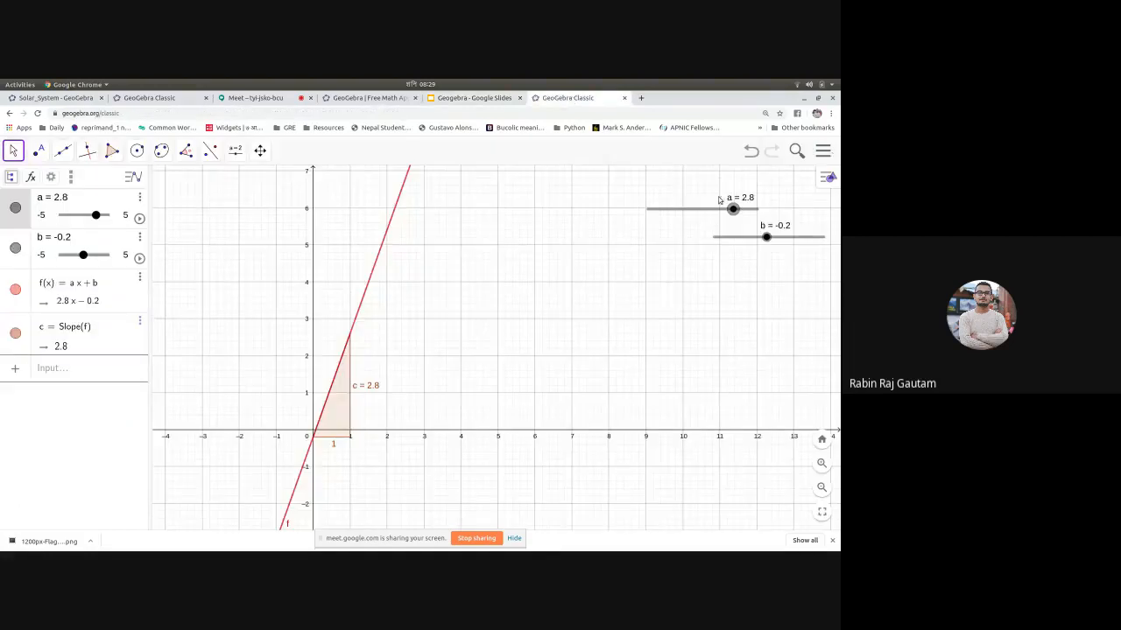
Step: Return to full screen, then shift the graphics view with Move Graphics View and zoom in on the slope triangle
left_click(821, 511)
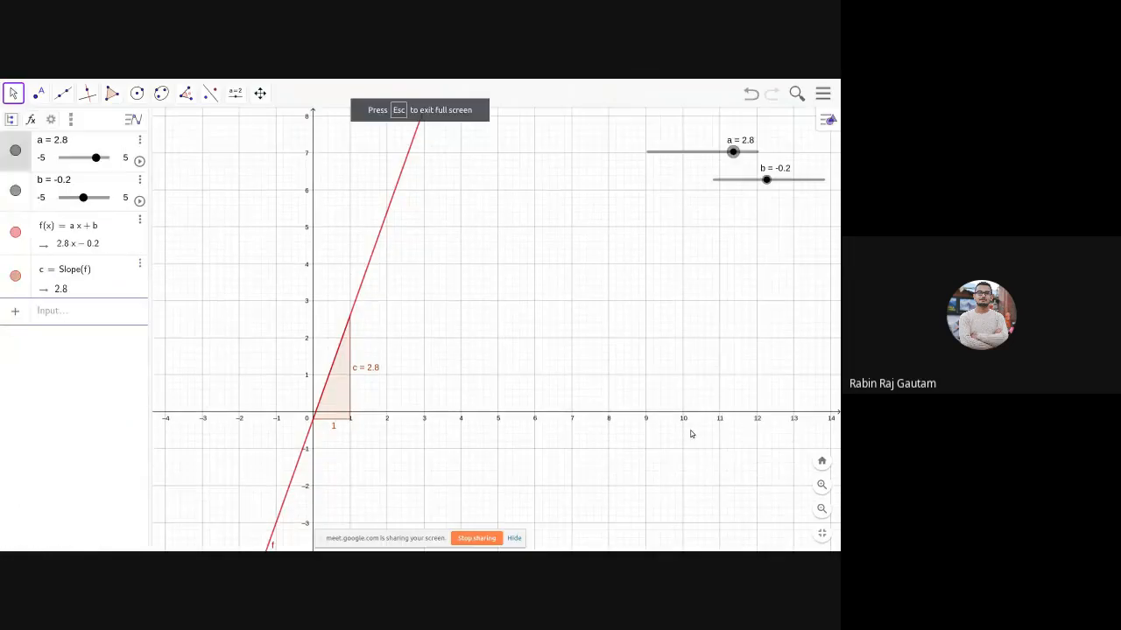
left_click(260, 93)
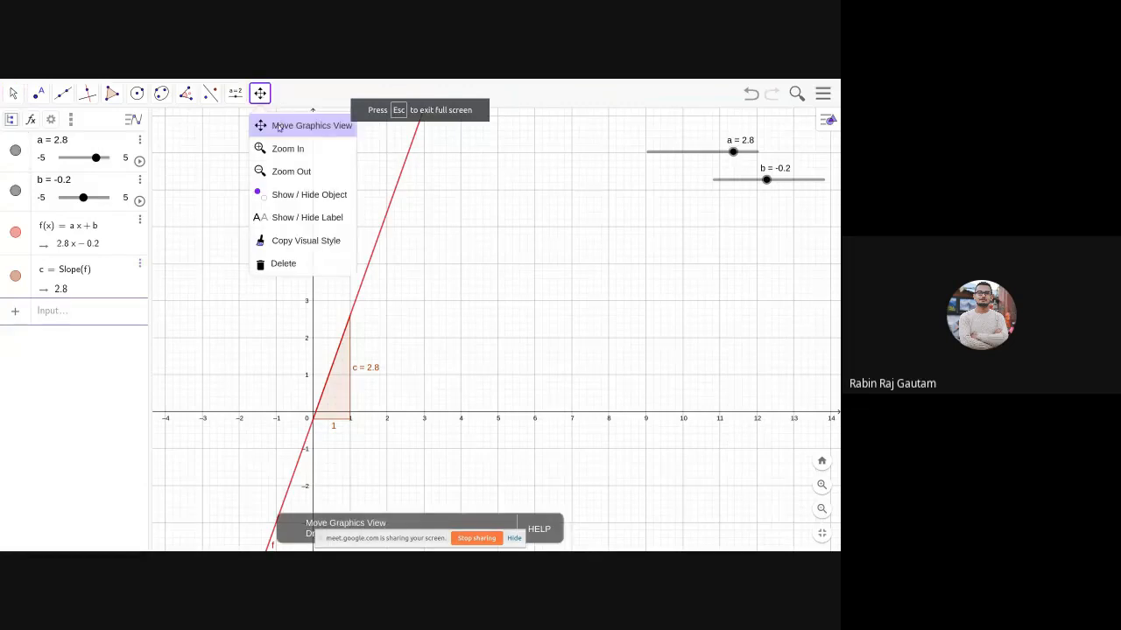
left_click(279, 128)
left_click_drag(465, 328, 465, 211)
scroll(345, 280, "up", 5)
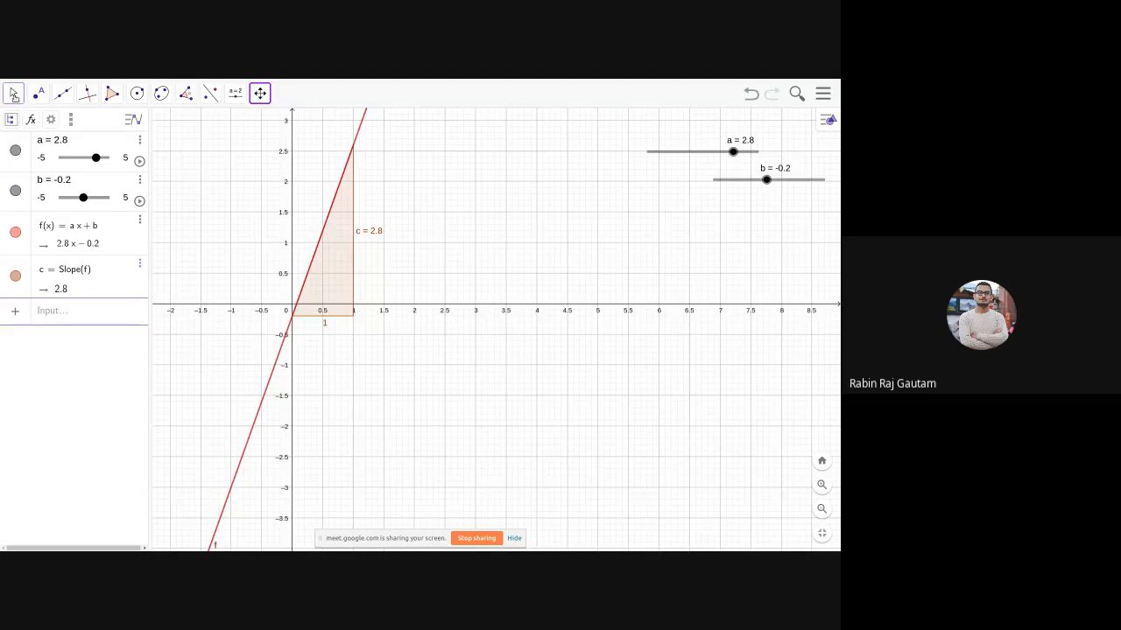
Step: Change the color of the line f to green (#00FF00) in its object settings and close the settings
left_click(13, 94)
left_click(33, 129)
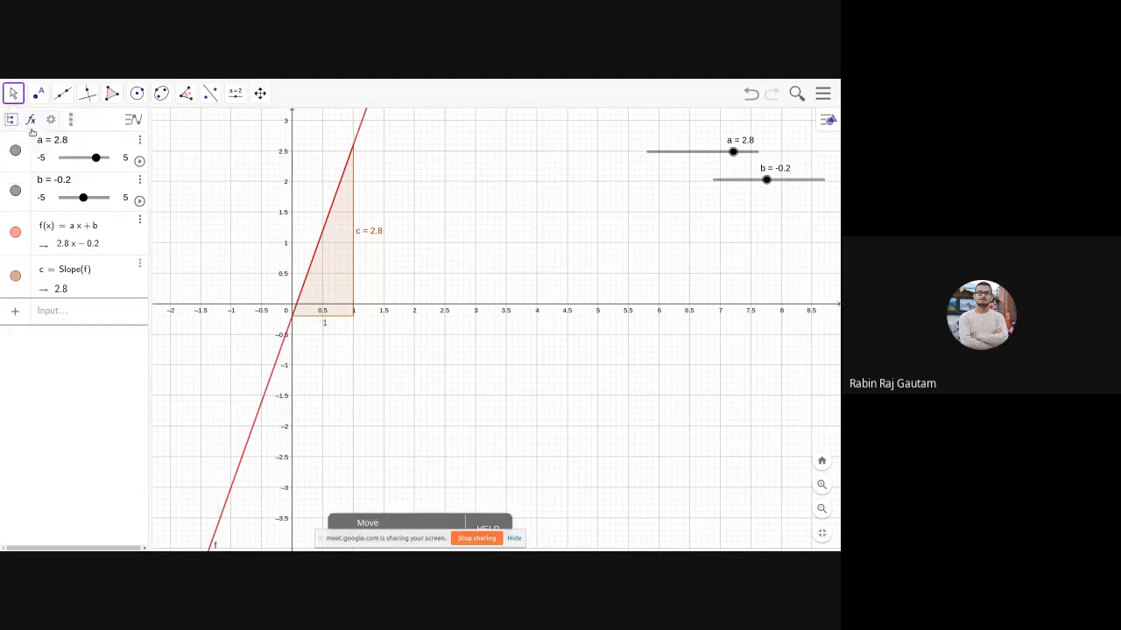
right_click(274, 372)
left_click(305, 460)
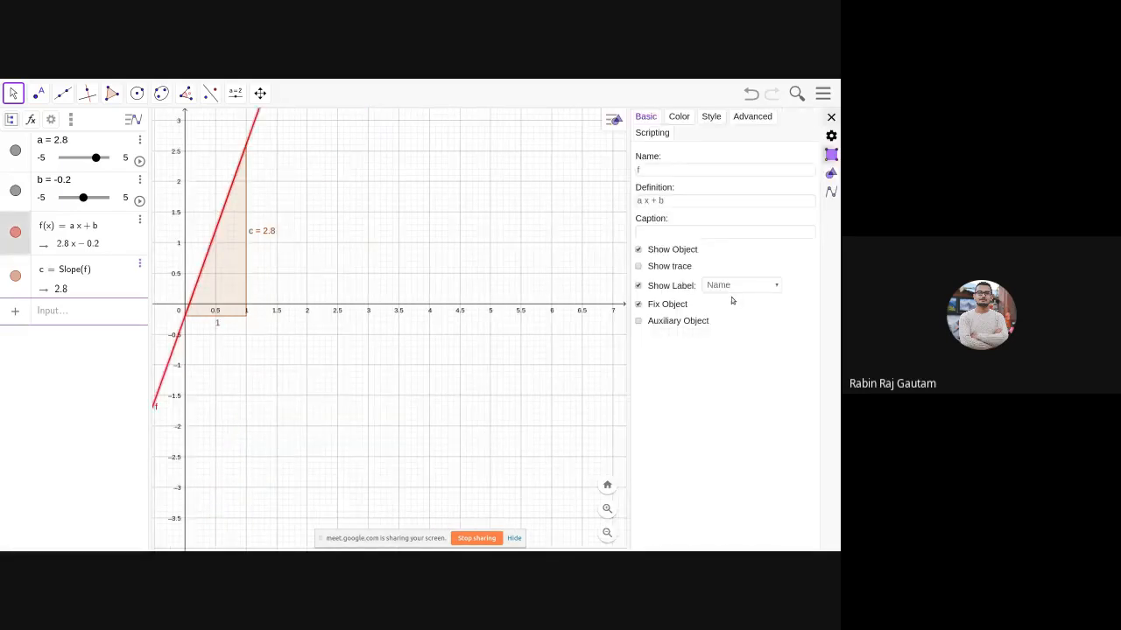
left_click(679, 116)
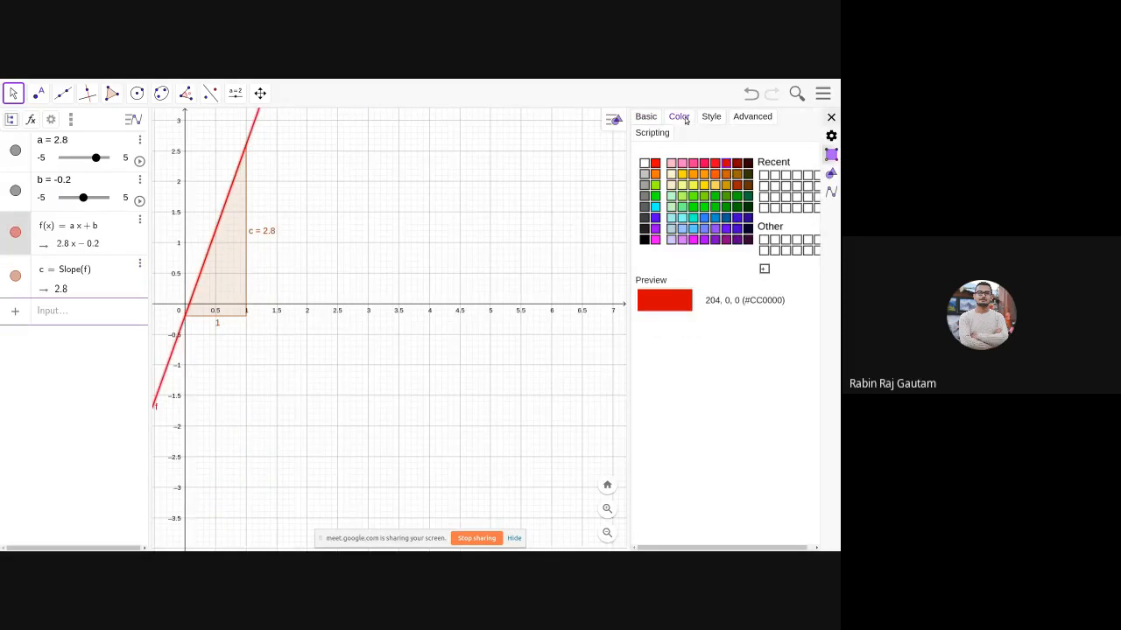
left_click(671, 185)
left_click(656, 196)
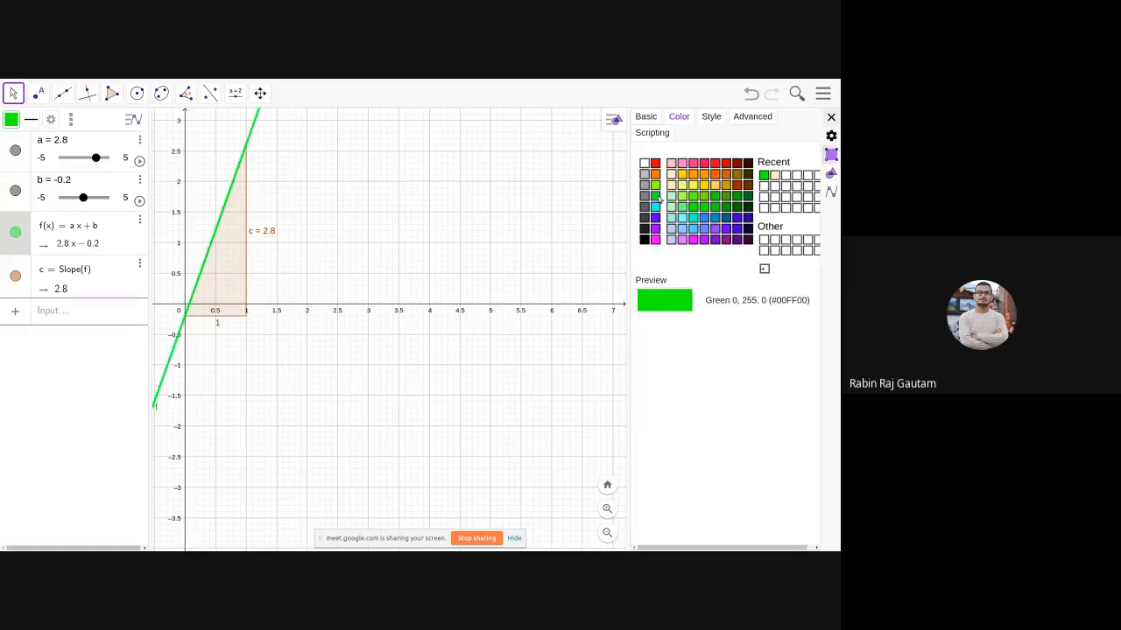
left_click(831, 117)
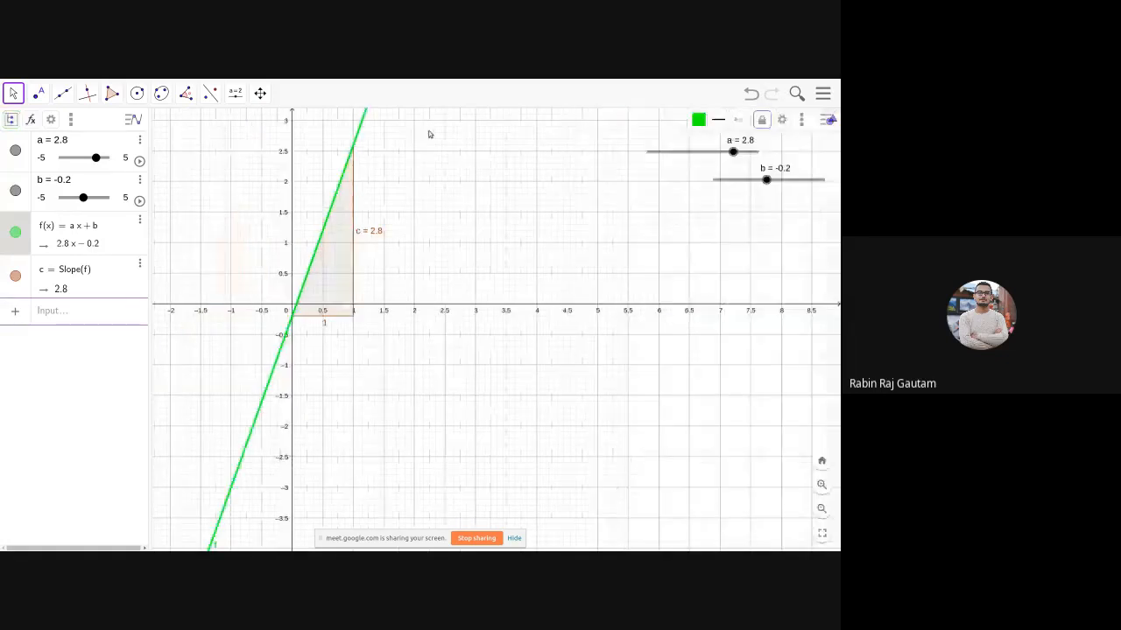
left_click(804, 121)
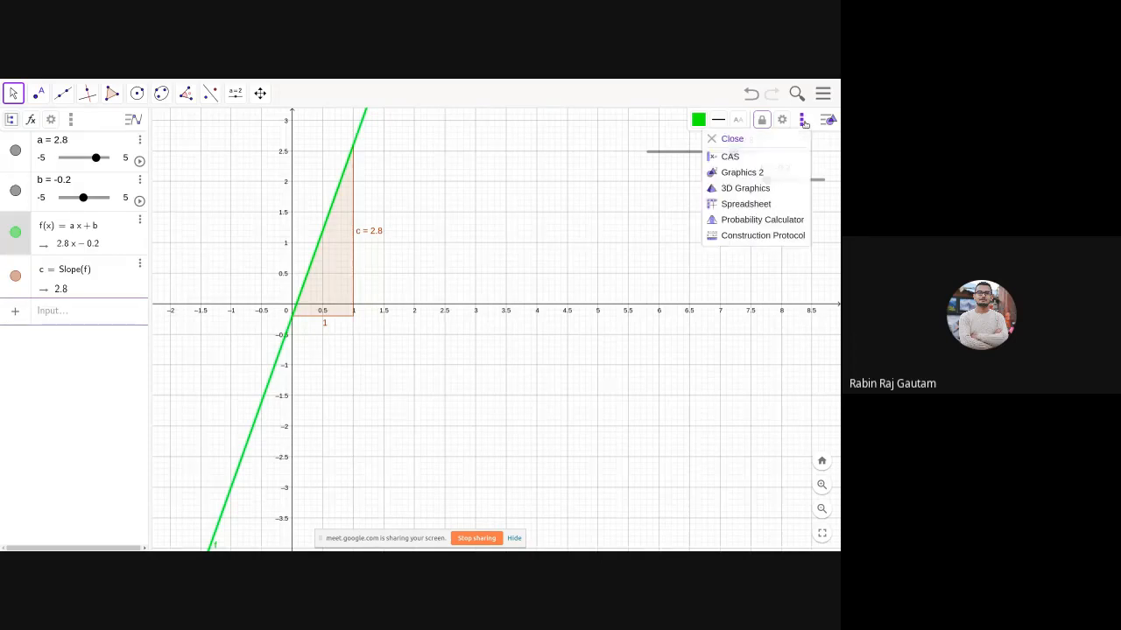
left_click(823, 94)
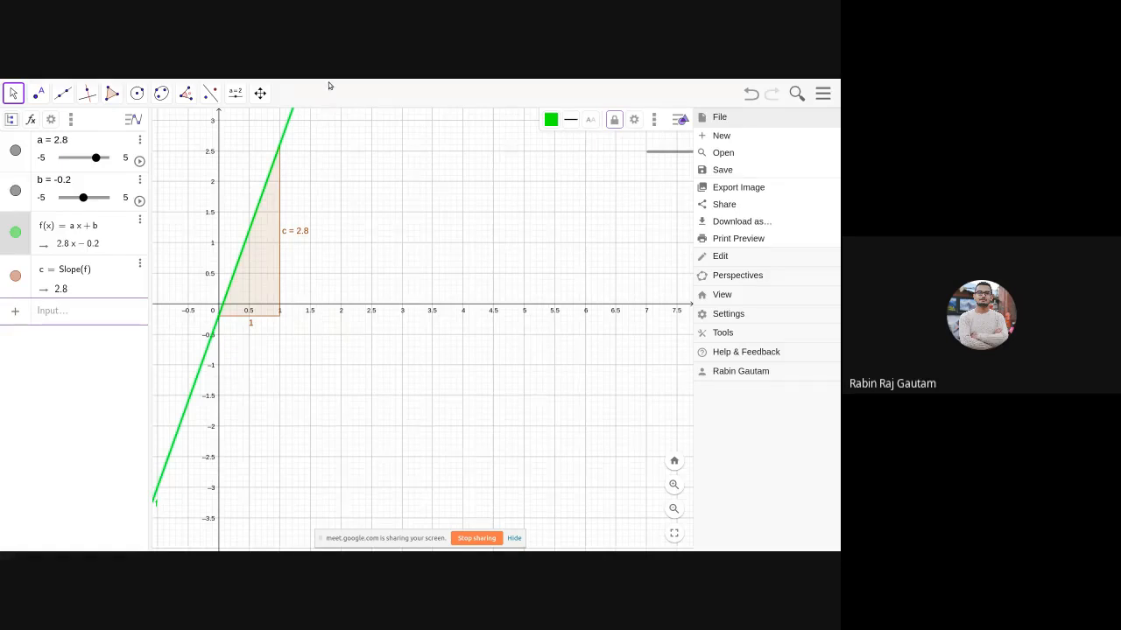
left_click(274, 111)
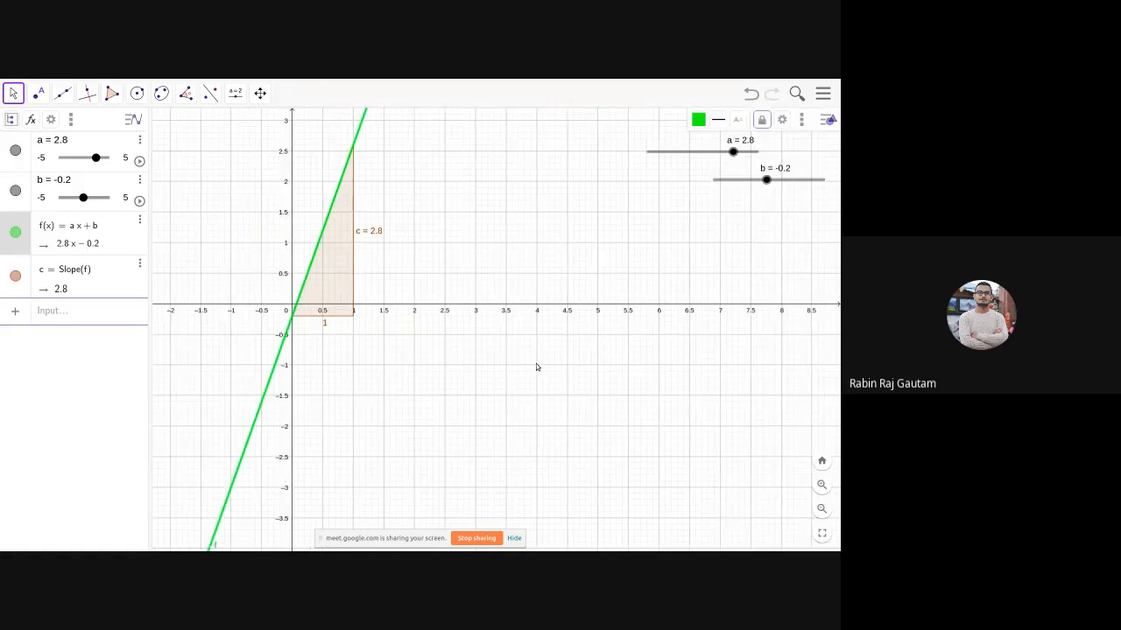
Step: Export the graphics view as an image and download it as a PNG file
left_click(823, 94)
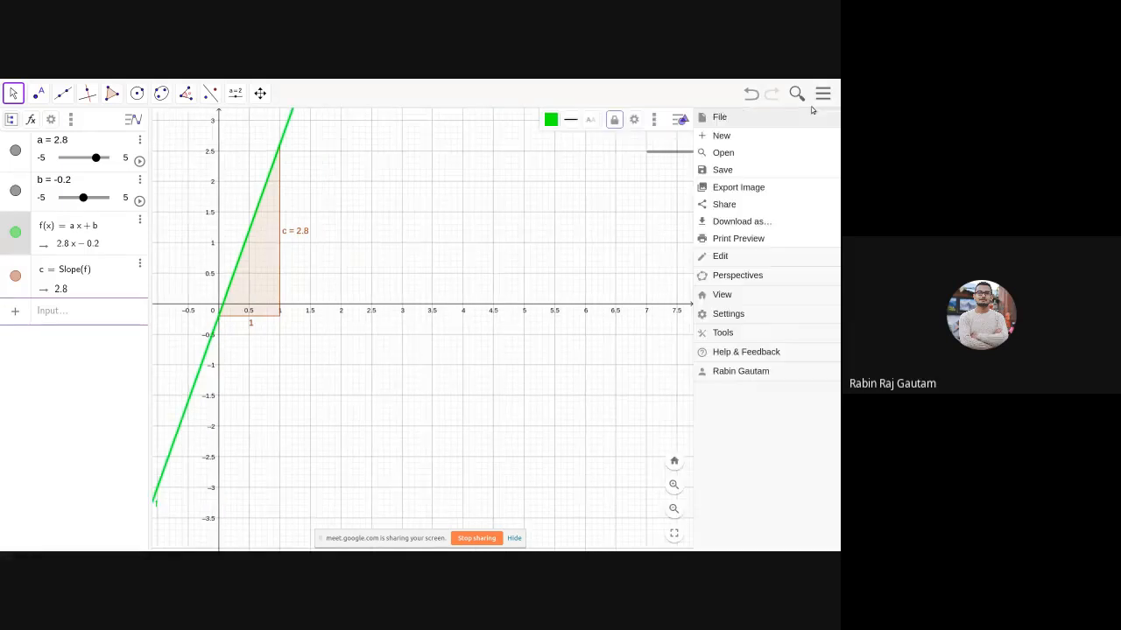
left_click(710, 189)
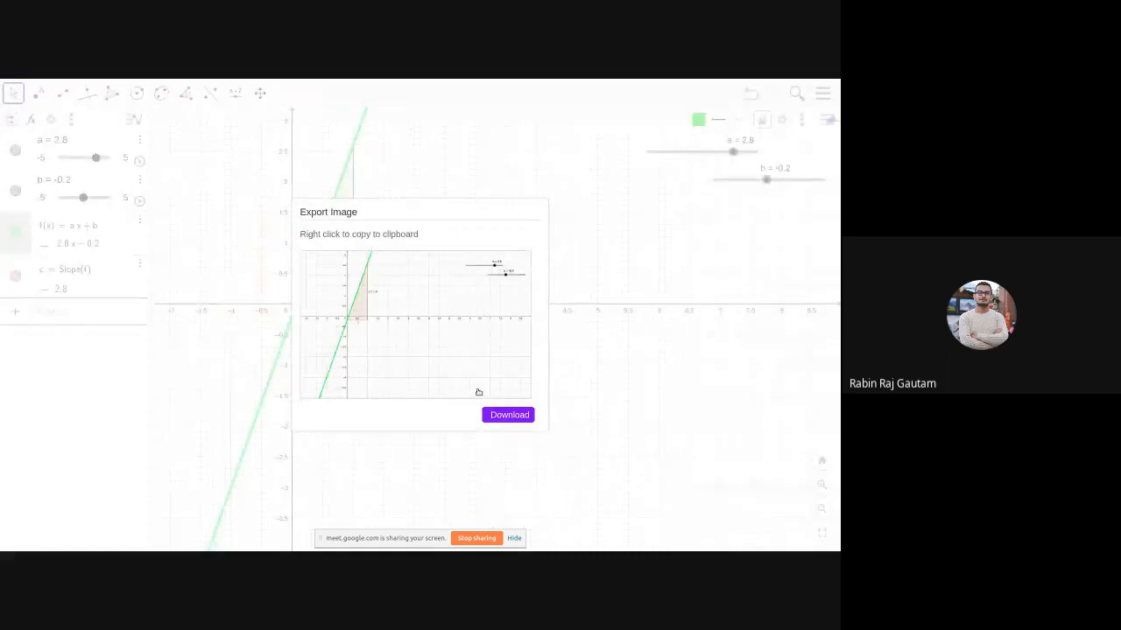
left_click(498, 414)
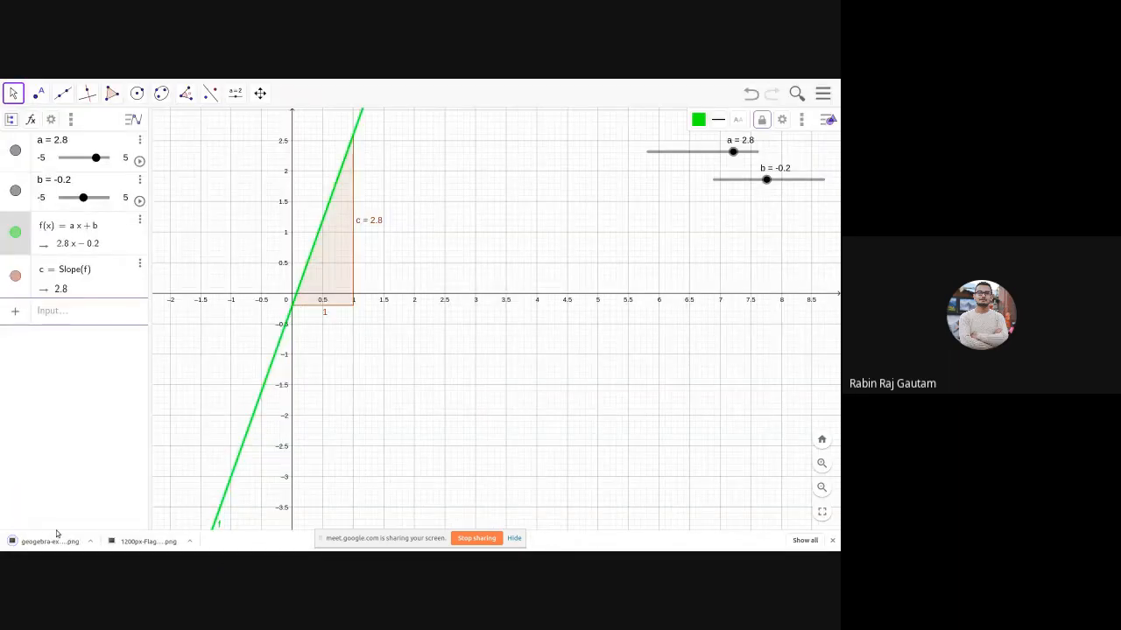
Step: Open the downloaded GeoGebra export PNG, inspect it at different zoom levels and close the image viewer
left_click(35, 543)
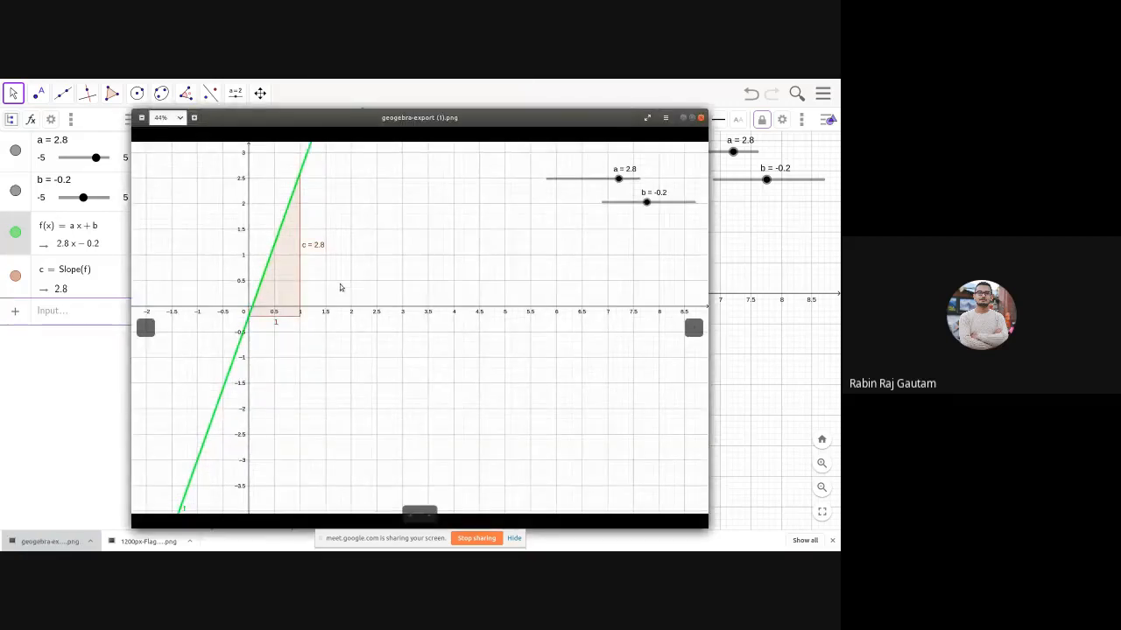
scroll(341, 289, "down", 2)
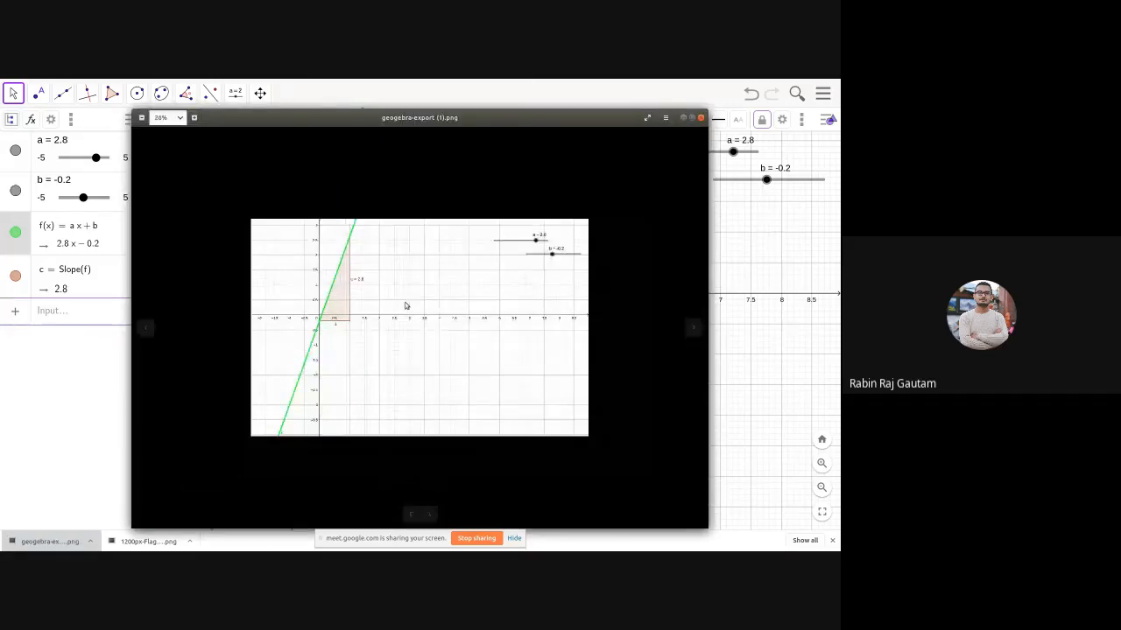
scroll(405, 305, "up", 1)
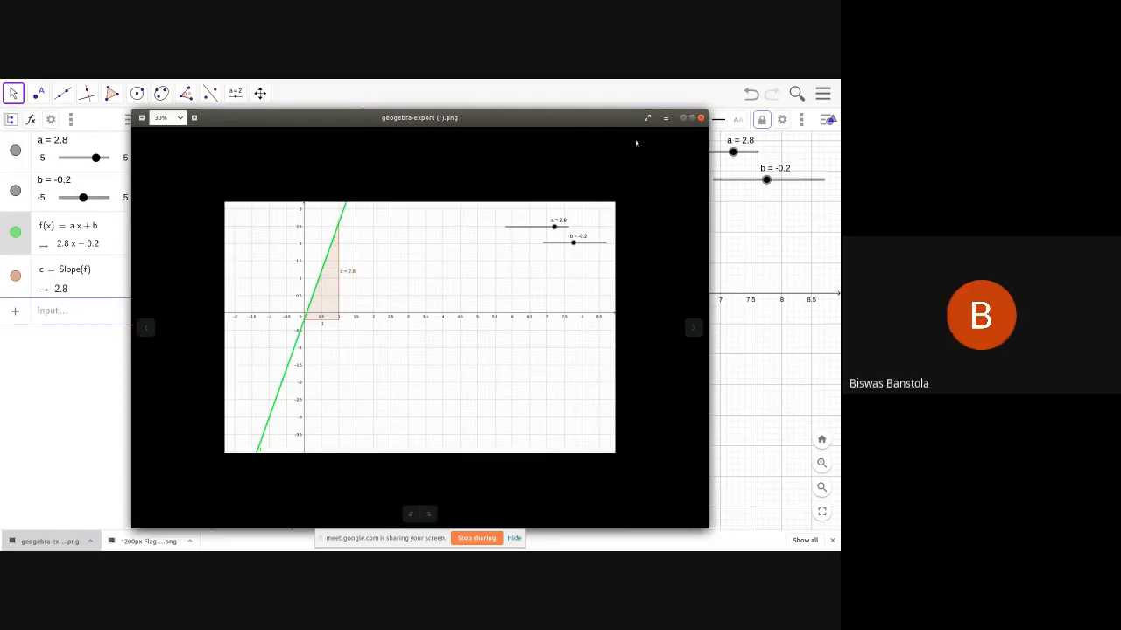
left_click(700, 118)
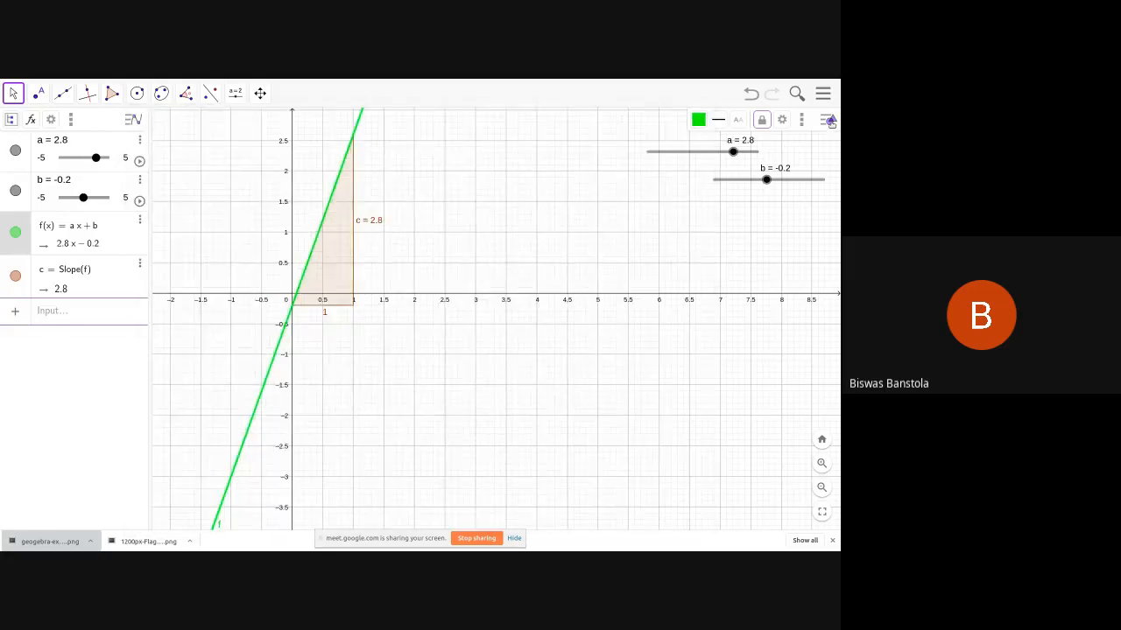
left_click(823, 94)
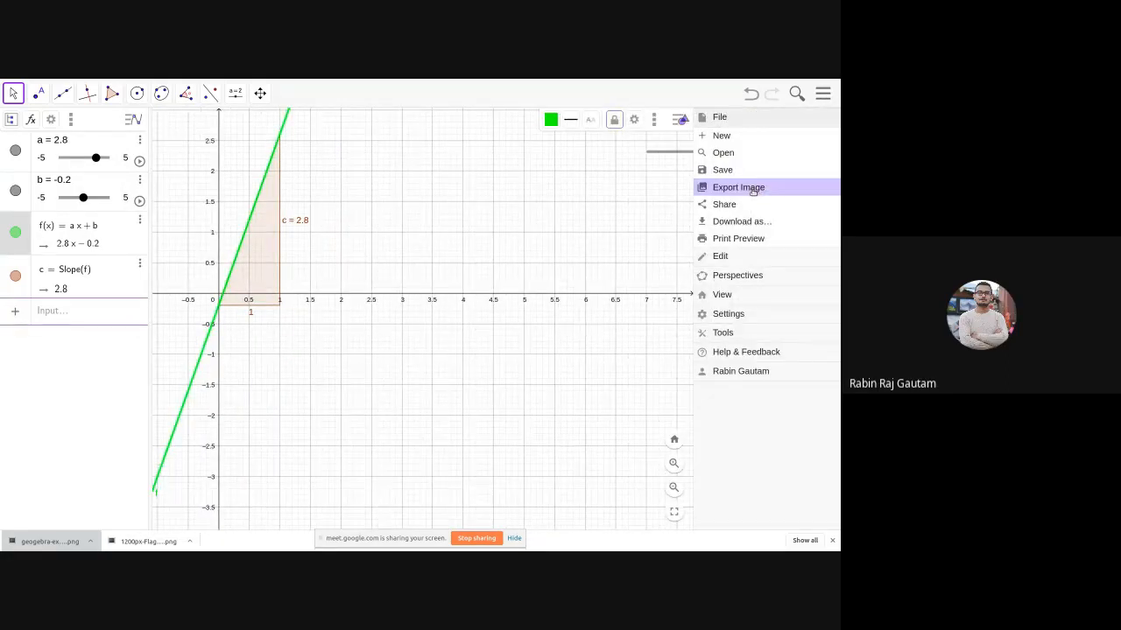
left_click(467, 93)
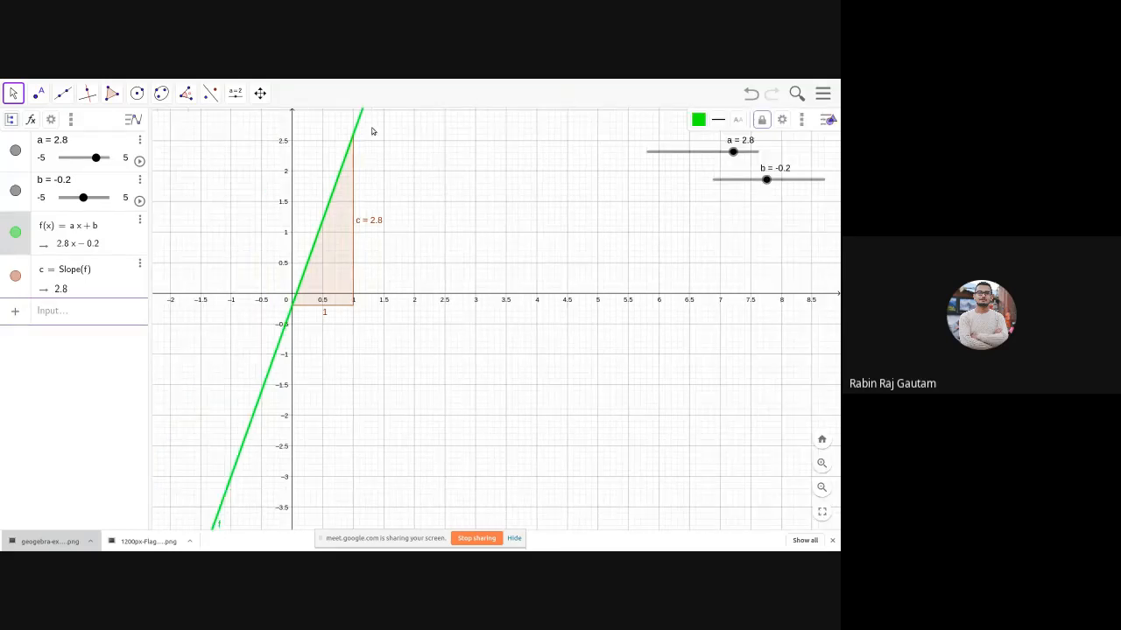
Step: Leave full screen and pan the graphics view down and to the left with Move Graphics View
mouse_move(737, 102)
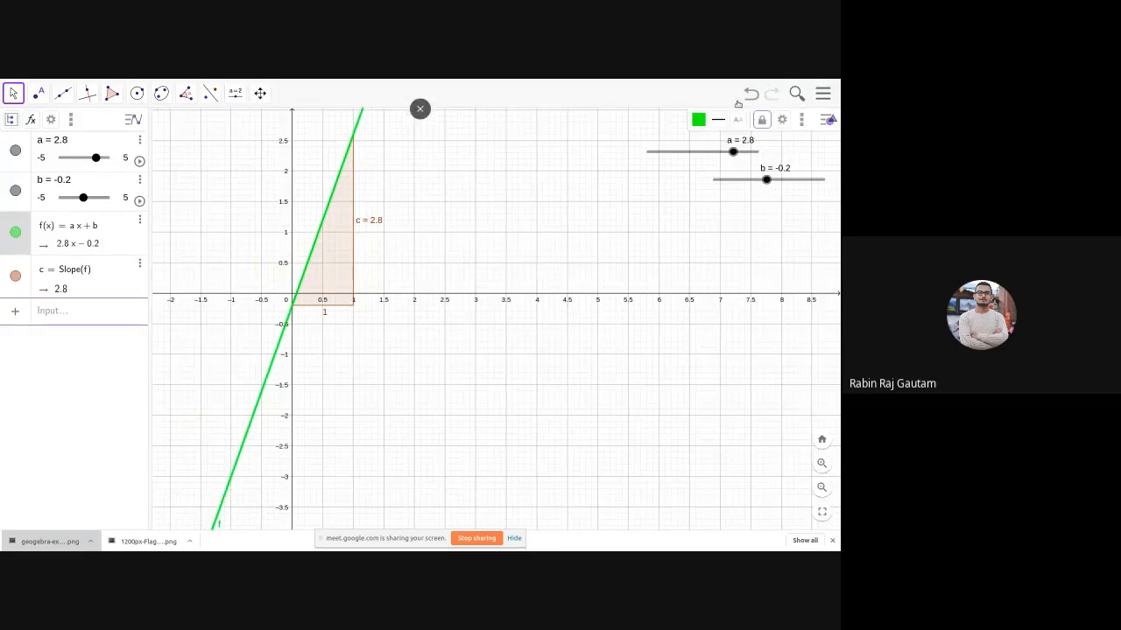
left_click(420, 108)
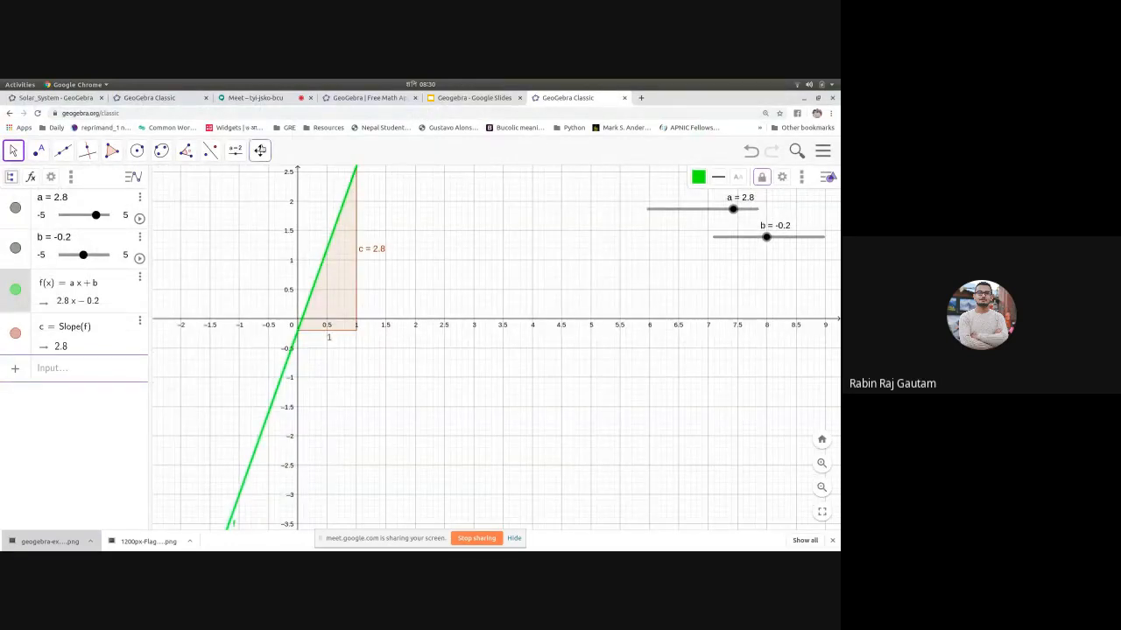
left_click(260, 150)
left_click_drag(432, 237, 394, 292)
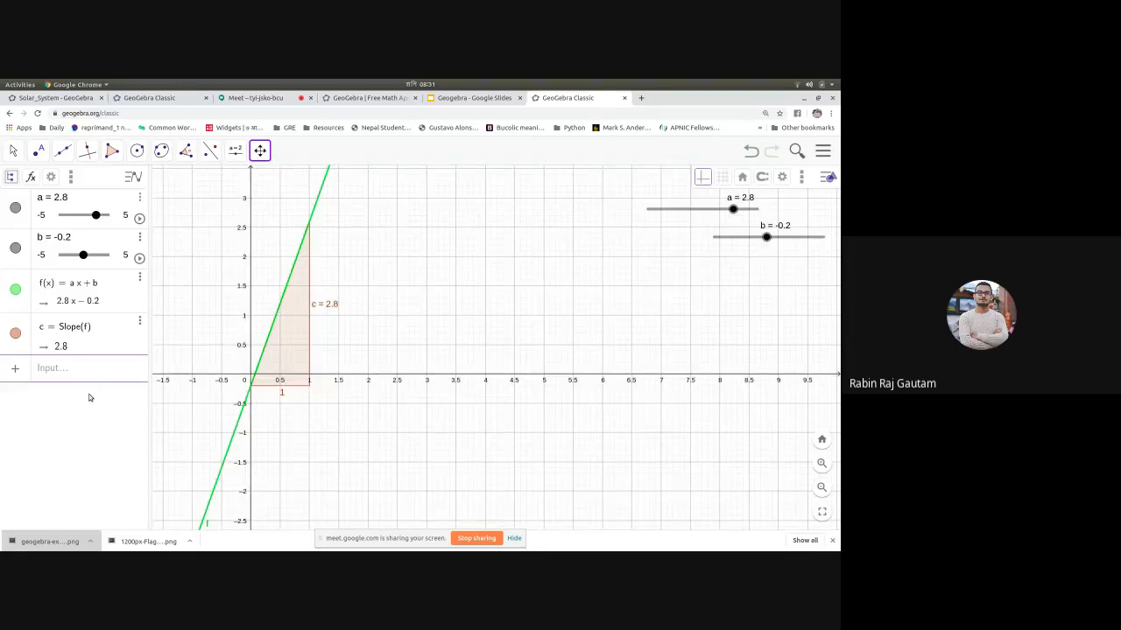
Step: Look at the GeoGebra home page and the Meet call, and return to the GeoGebra Classic construction
left_click(341, 101)
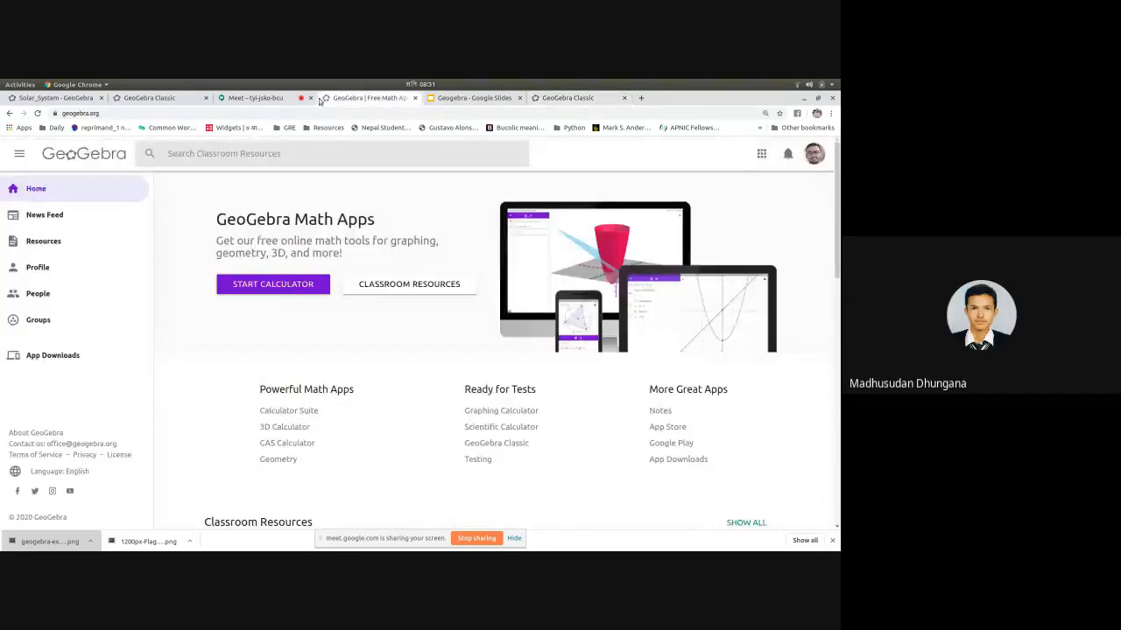
left_click(252, 98)
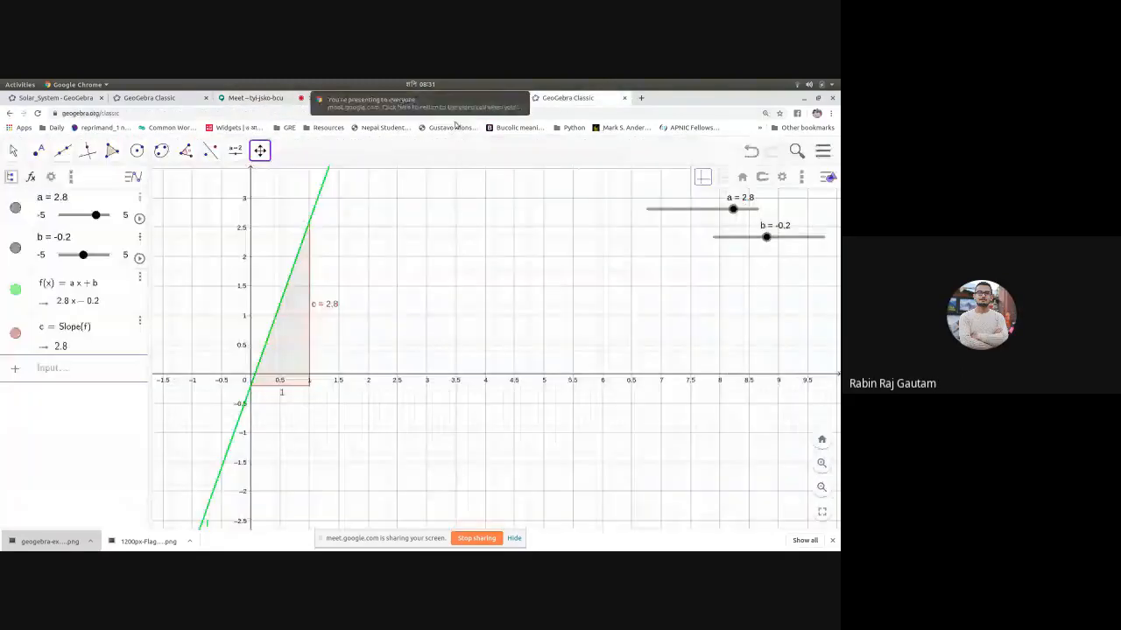
left_click(568, 97)
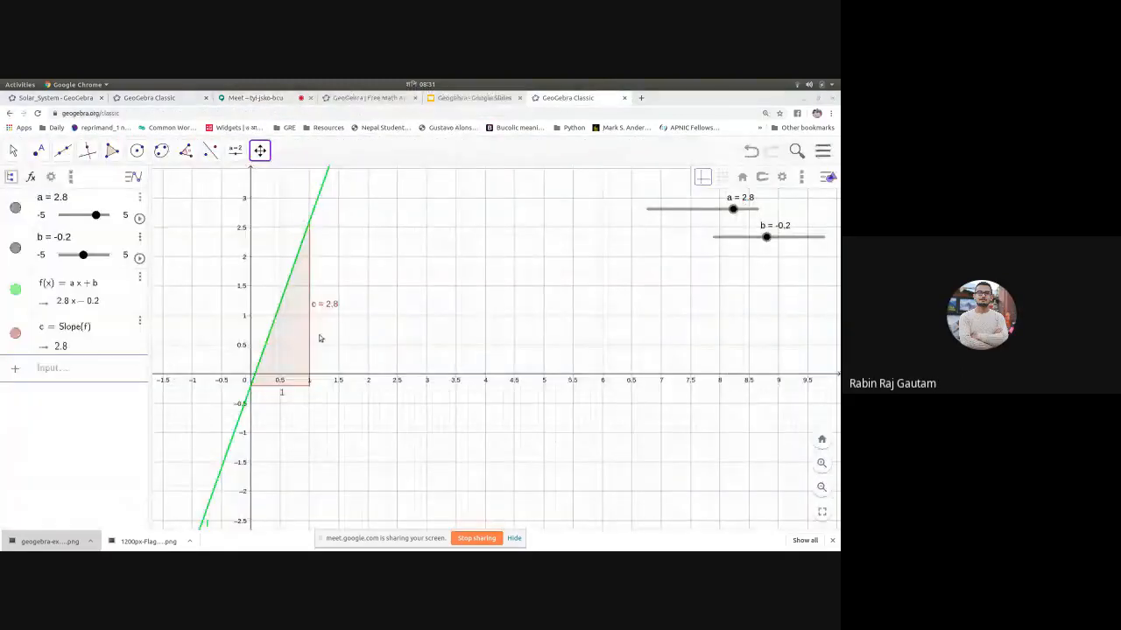
left_click_drag(411, 247, 461, 272)
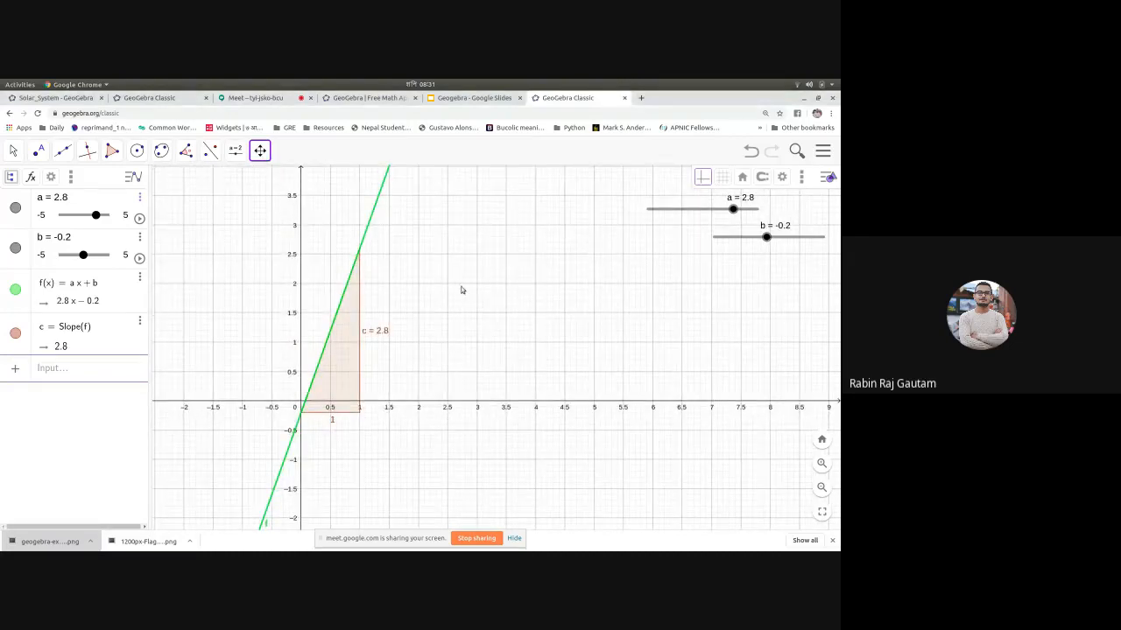
scroll(373, 315, "up", 5)
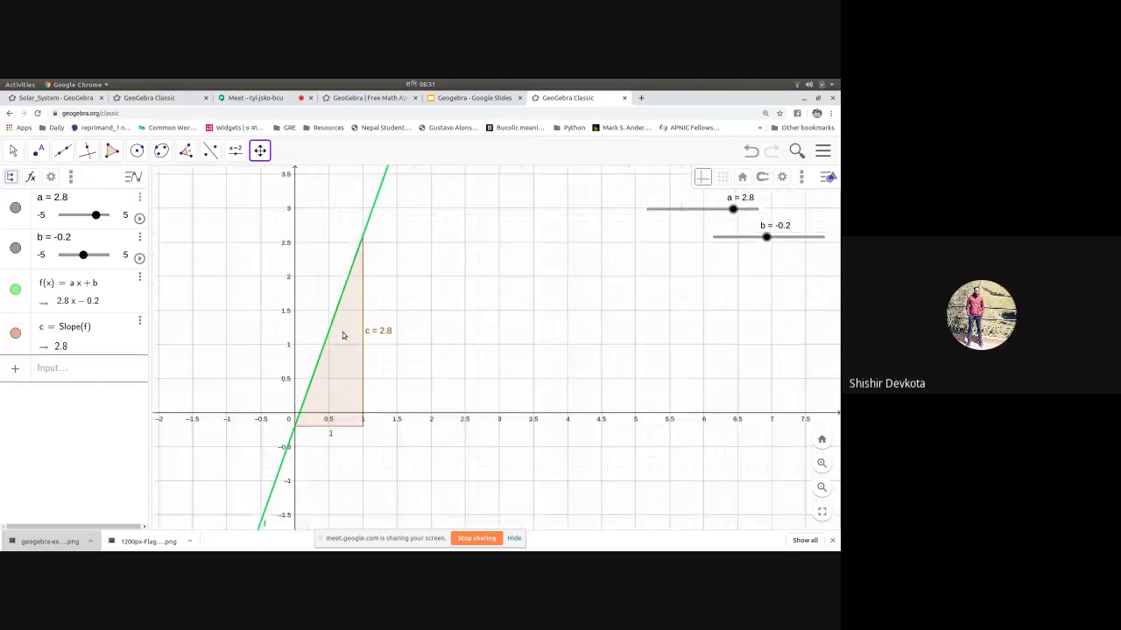
scroll(343, 337, "down", 2)
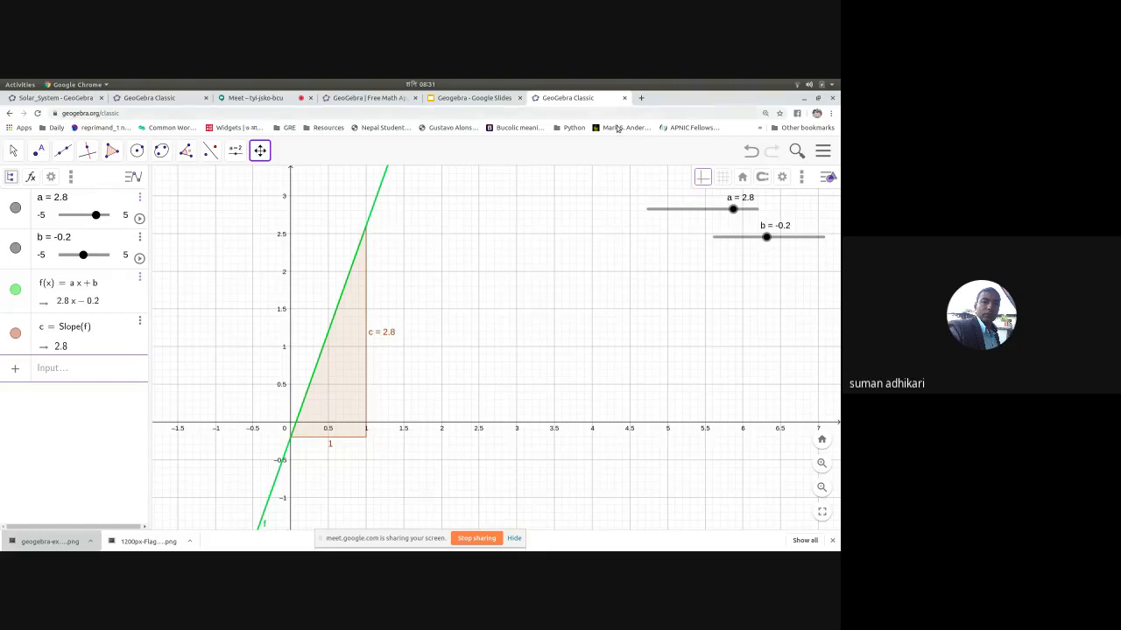
left_click(822, 517)
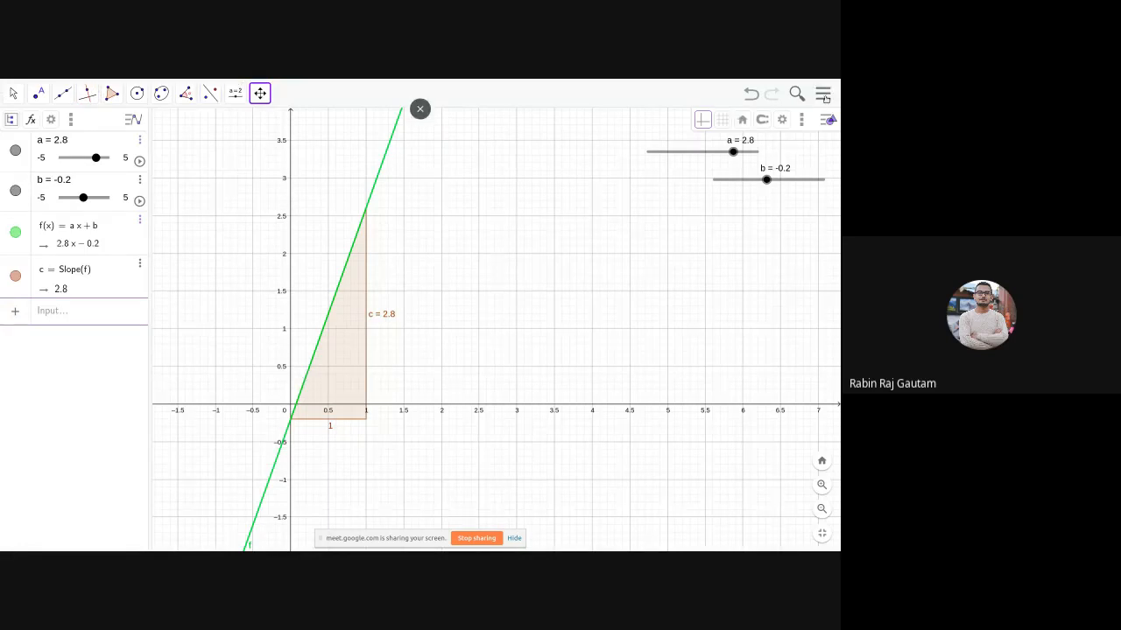
left_click(823, 93)
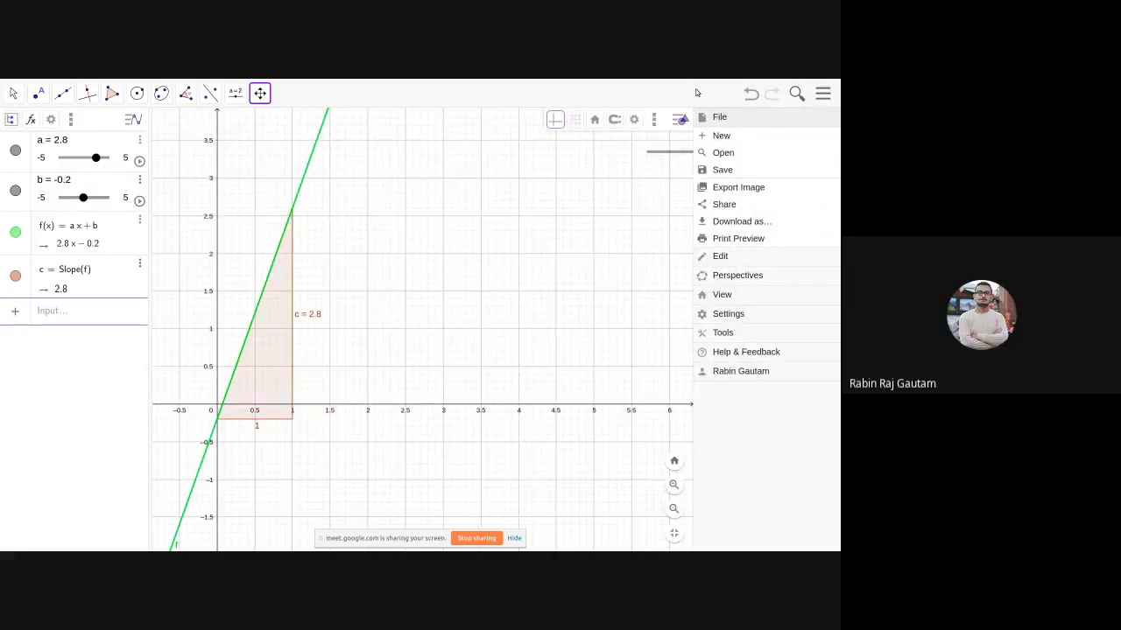
left_click(441, 238)
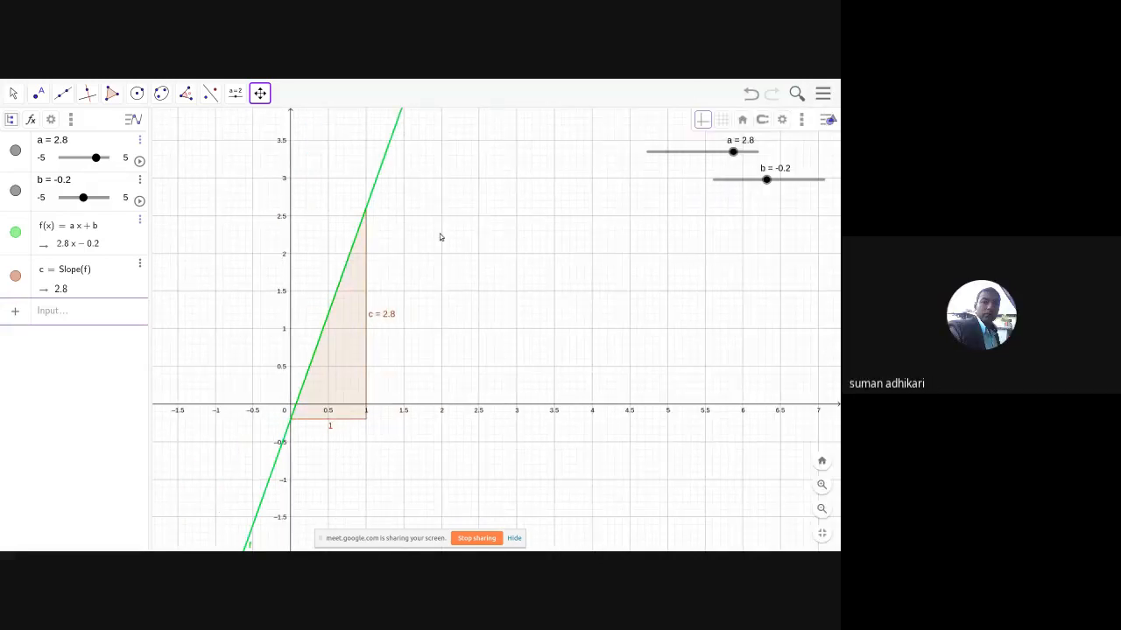
scroll(354, 272, "down", 2)
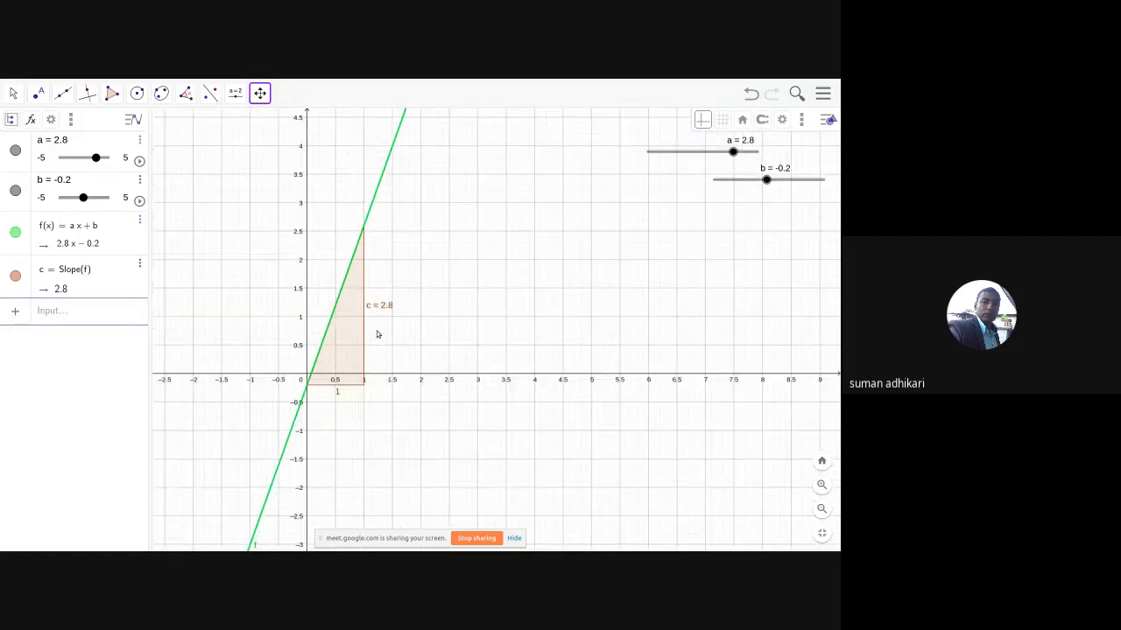
scroll(352, 291, "up", 2)
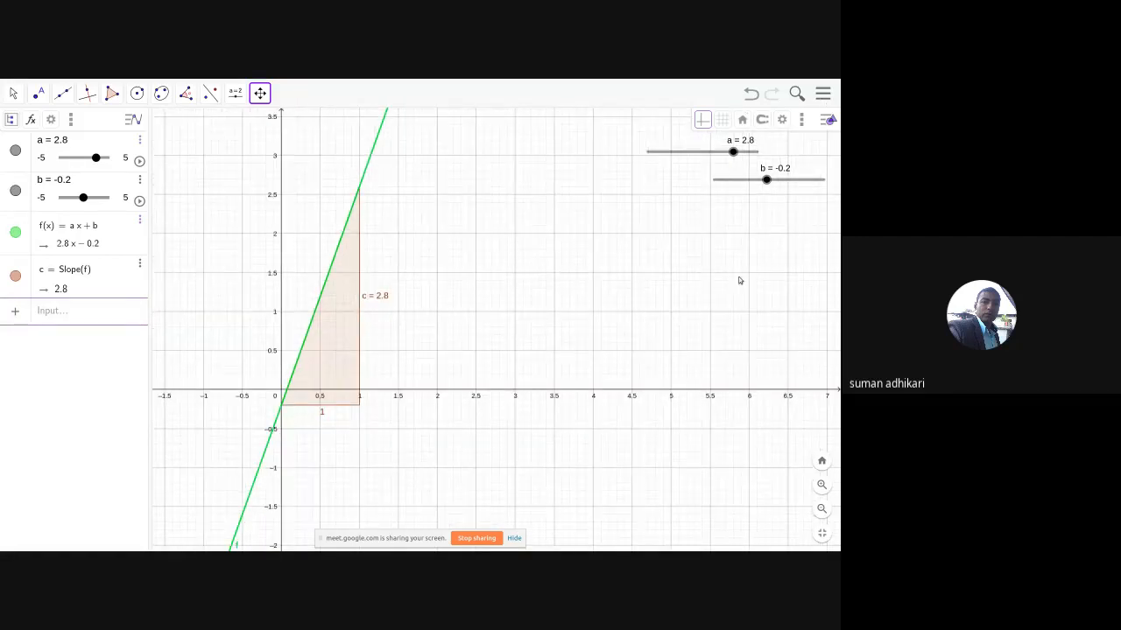
left_click(821, 533)
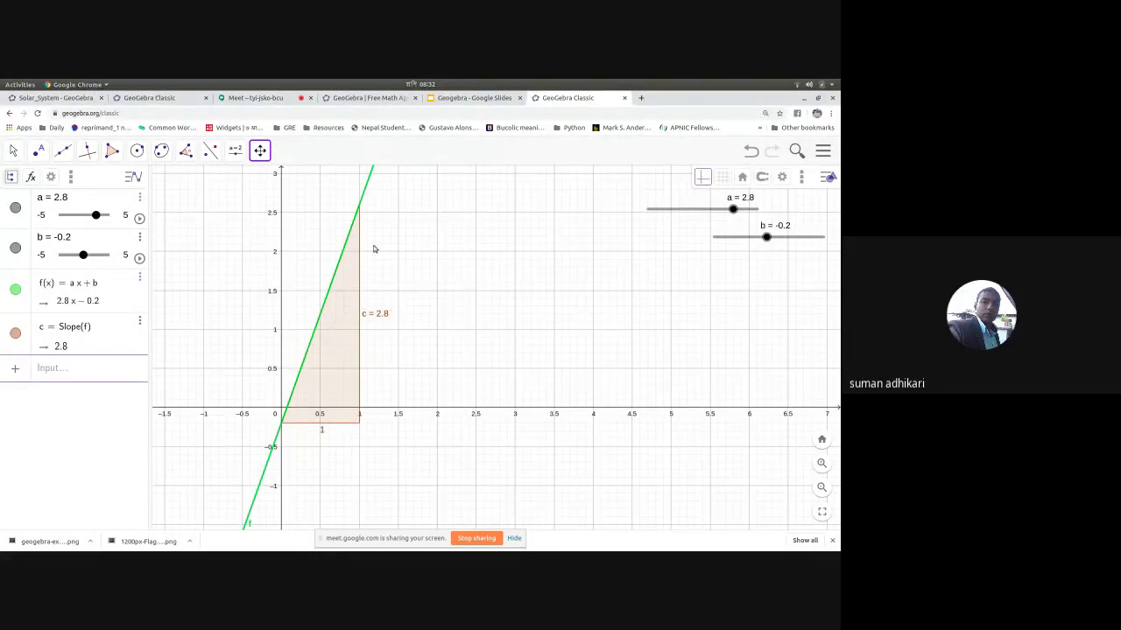
scroll(373, 250, "down", 3)
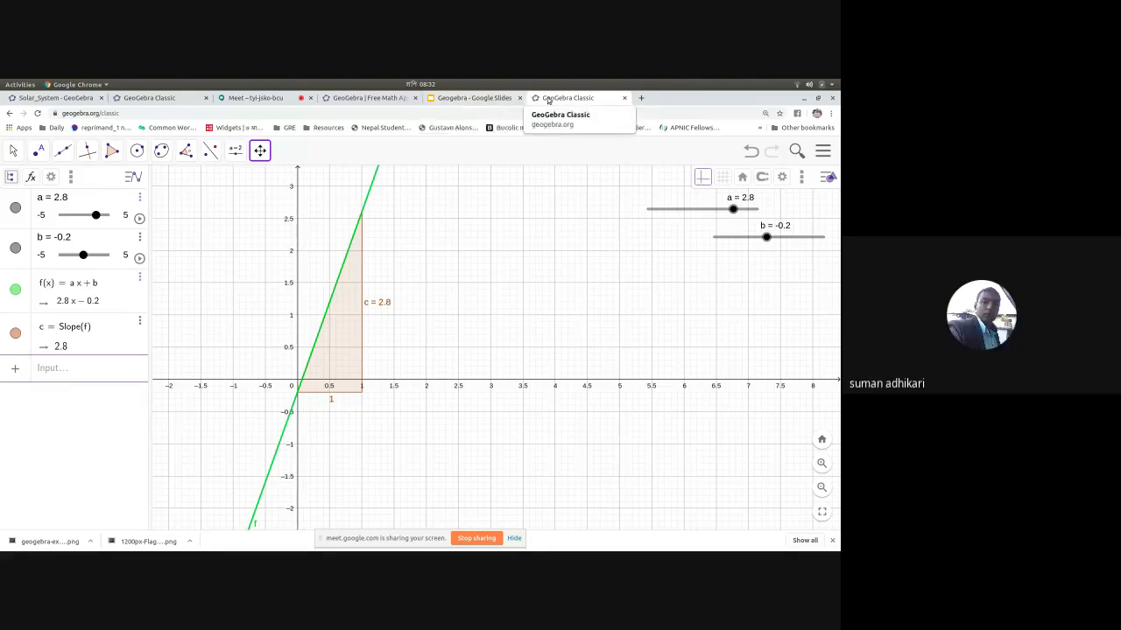
Step: Look over the Exercise 1 slide, the GeoGebra home page and the Meet call, and return to the GeoGebra Classic construction
left_click(454, 99)
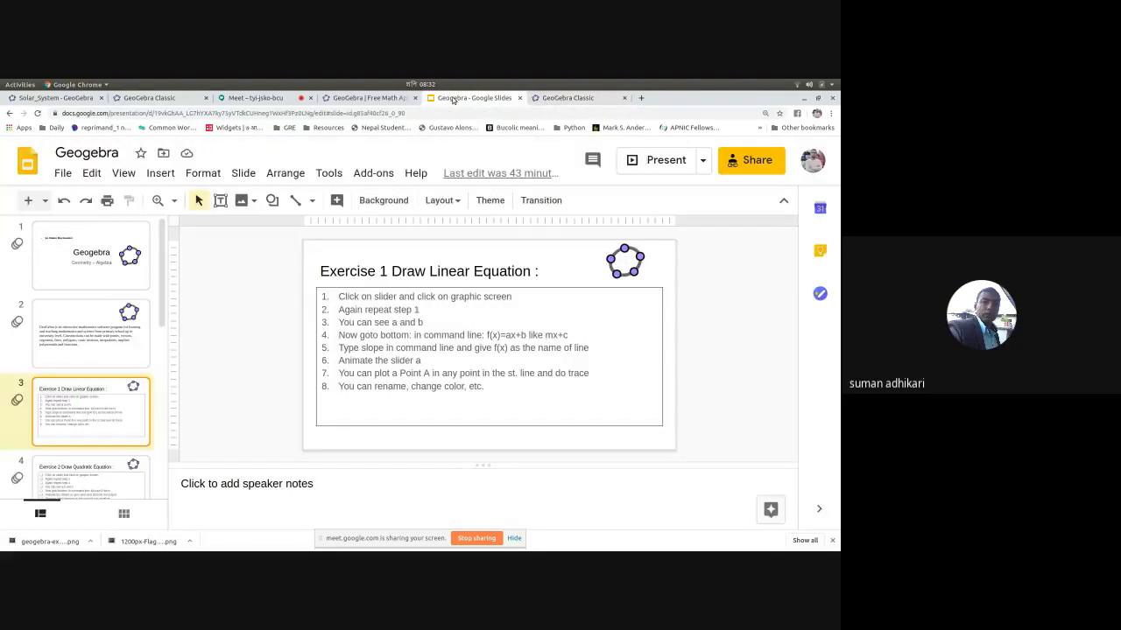
left_click(367, 98)
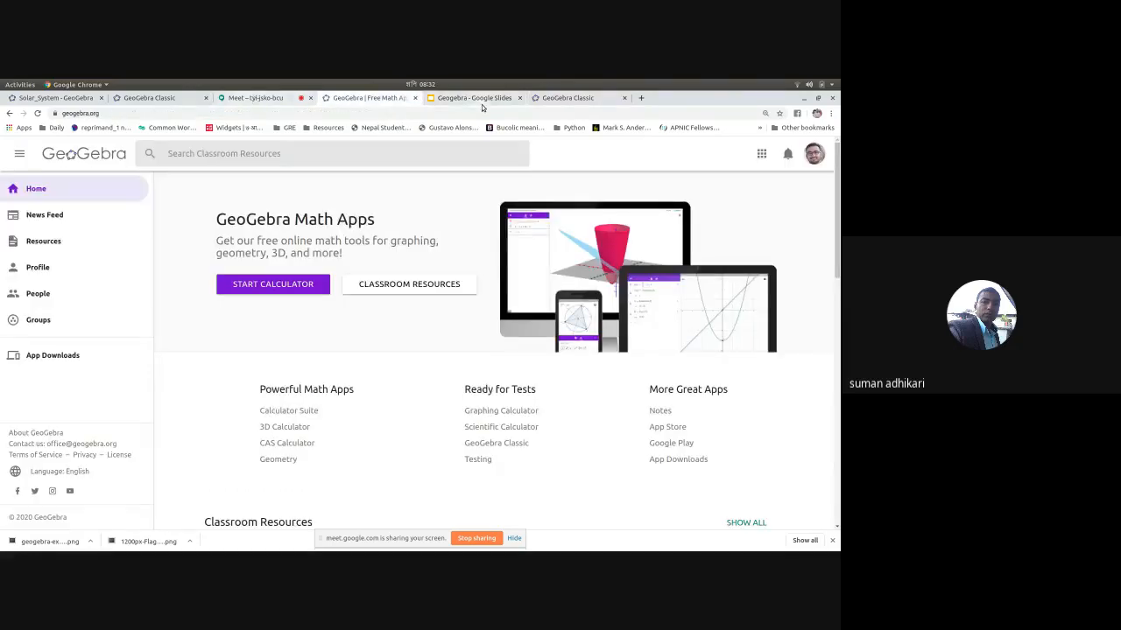
left_click(481, 101)
left_click(544, 99)
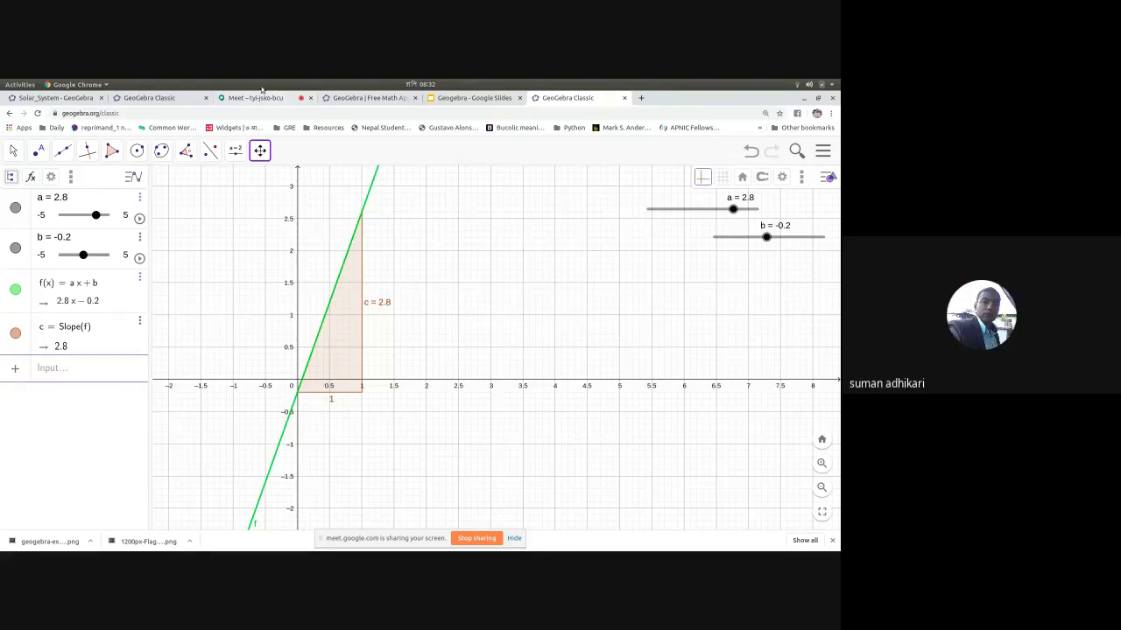
left_click(249, 96)
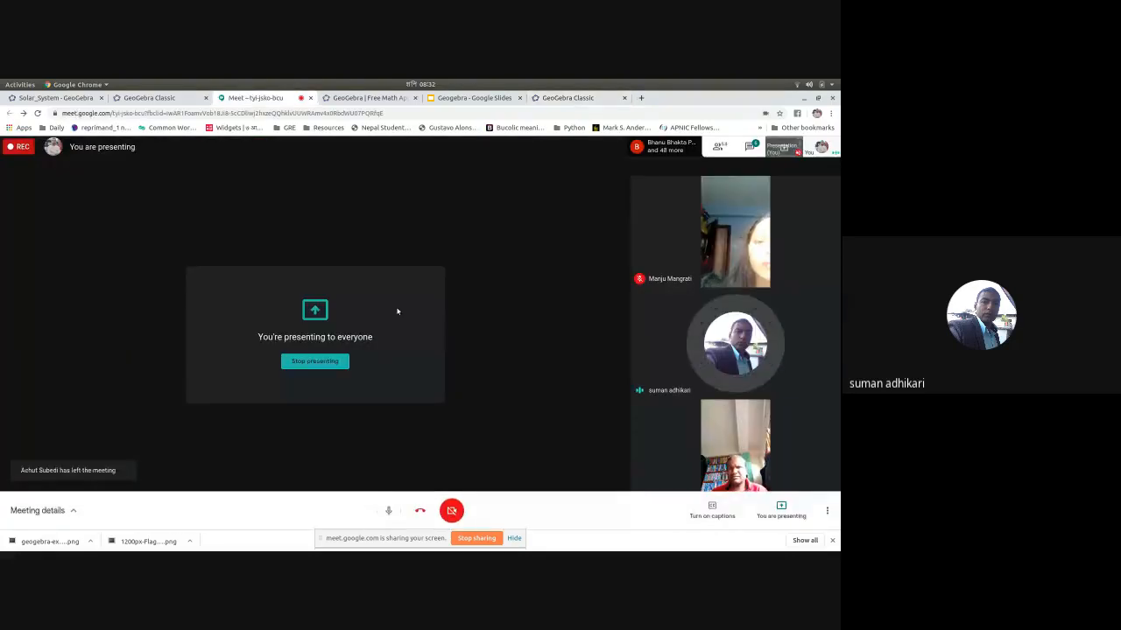
left_click(567, 98)
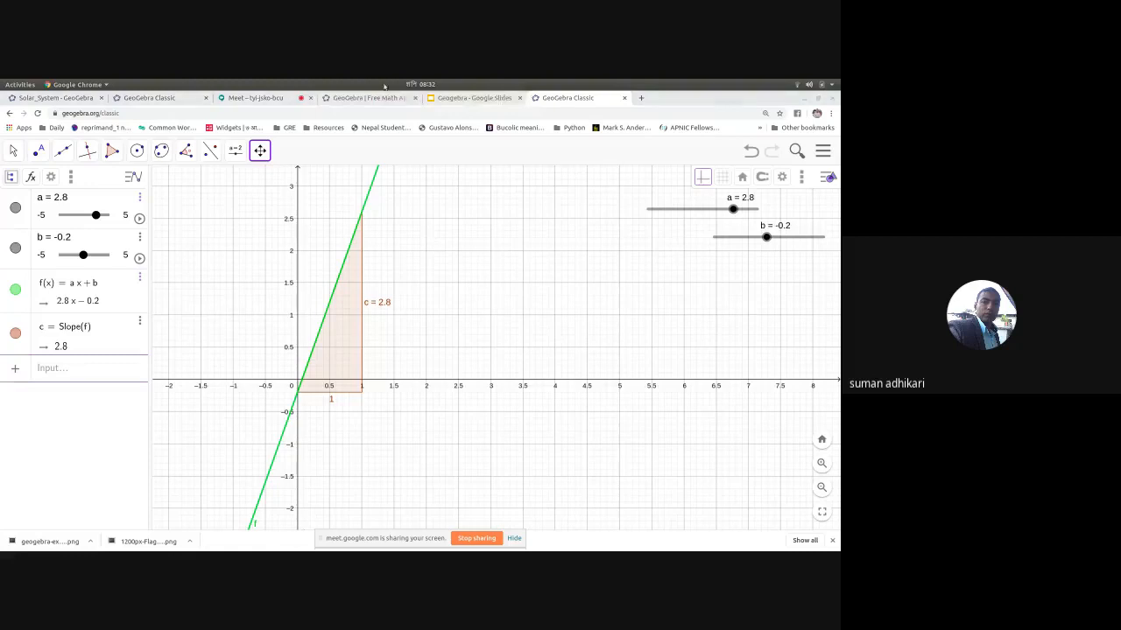
left_click(262, 98)
left_click(474, 97)
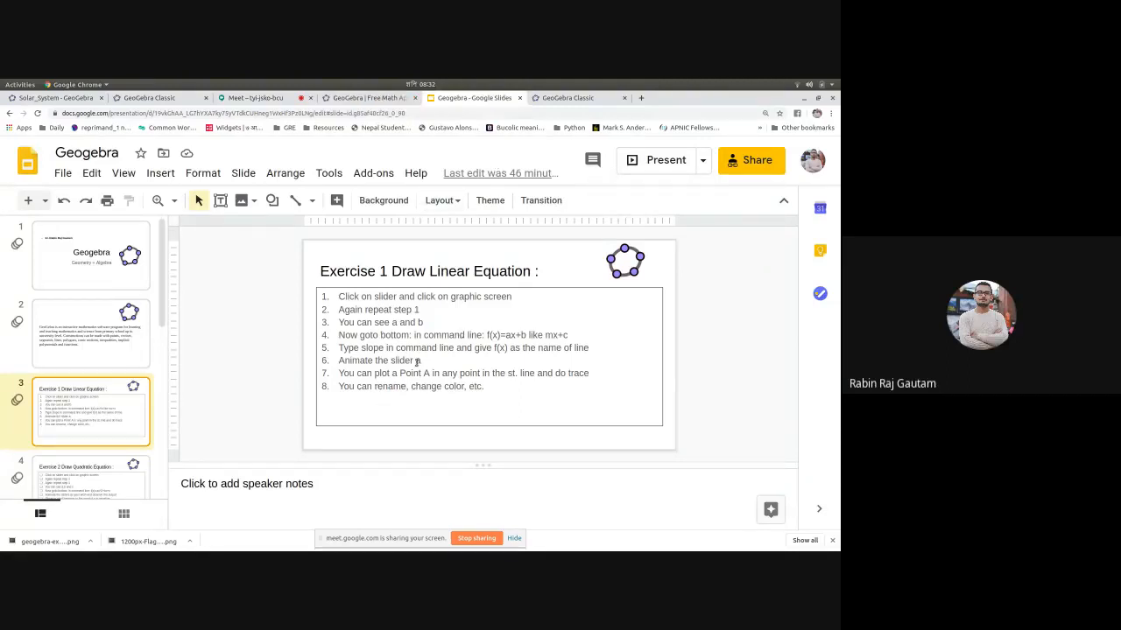
left_click(565, 98)
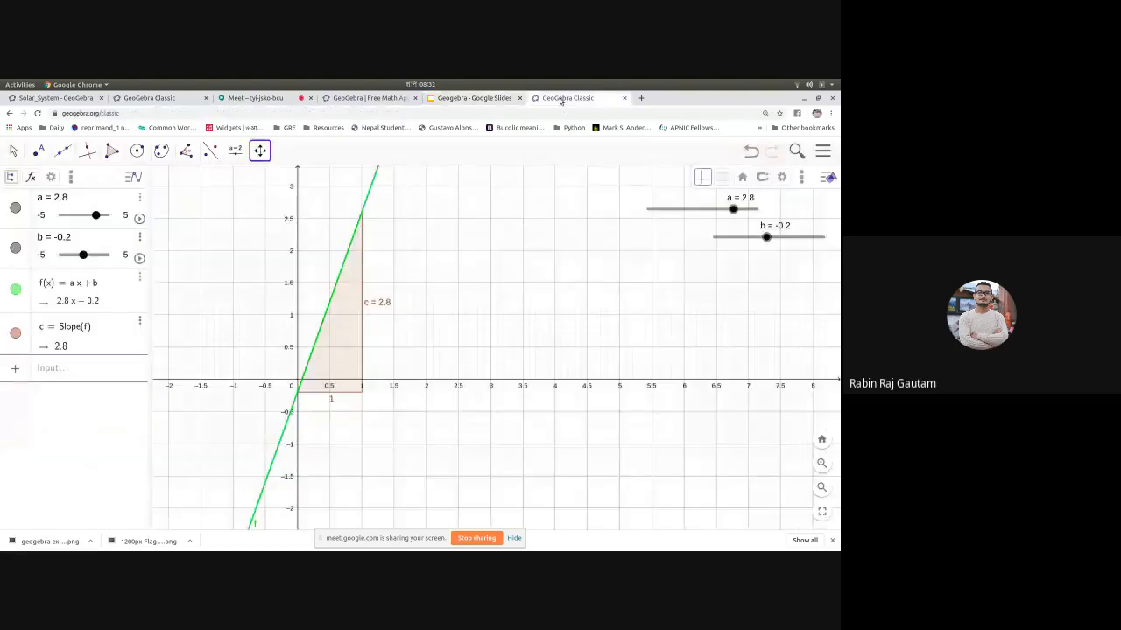
double_click(281, 446)
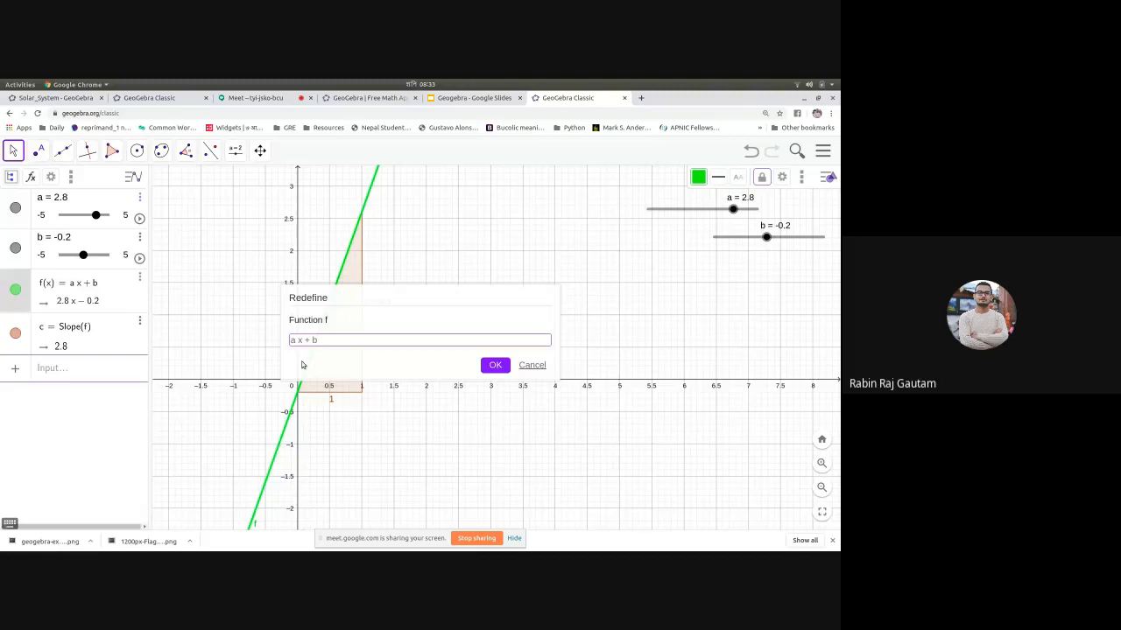
left_click(531, 367)
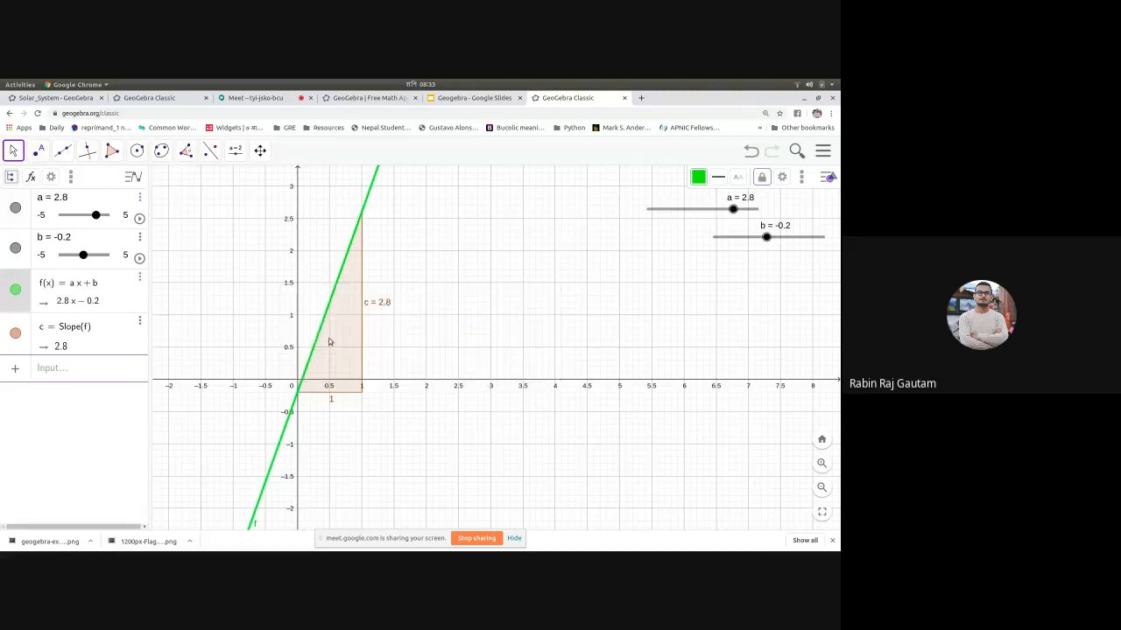
right_click(55, 290)
left_click(90, 412)
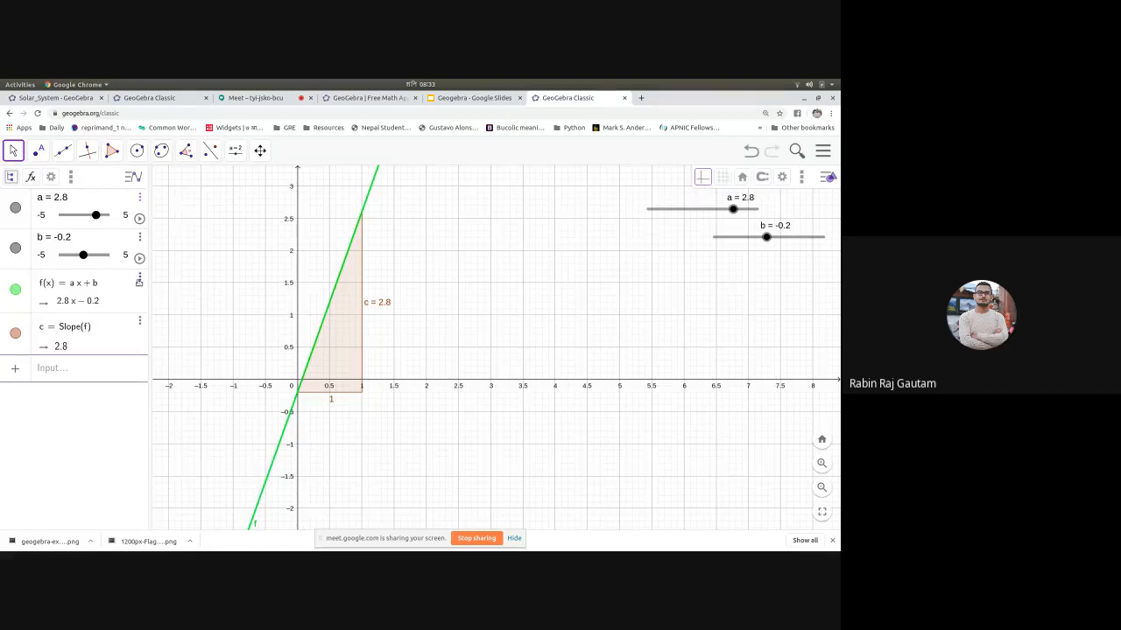
Step: Rename the linear function f as "function" in its settings and close the settings
left_click(139, 276)
left_click(153, 332)
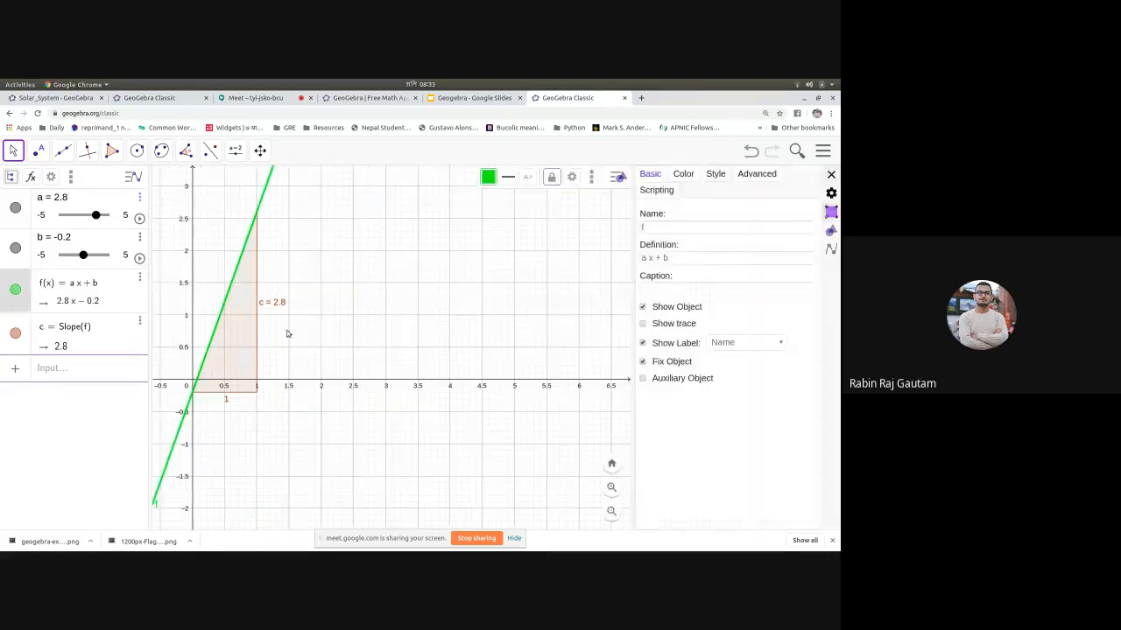
left_click(659, 221)
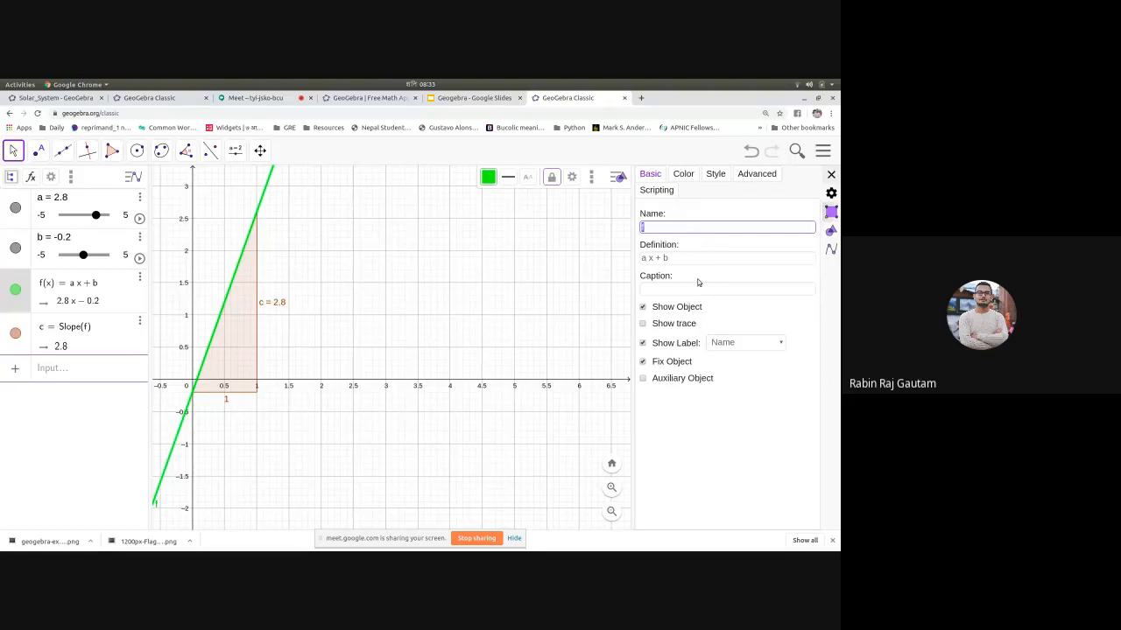
type("function")
left_click(682, 175)
left_click(653, 176)
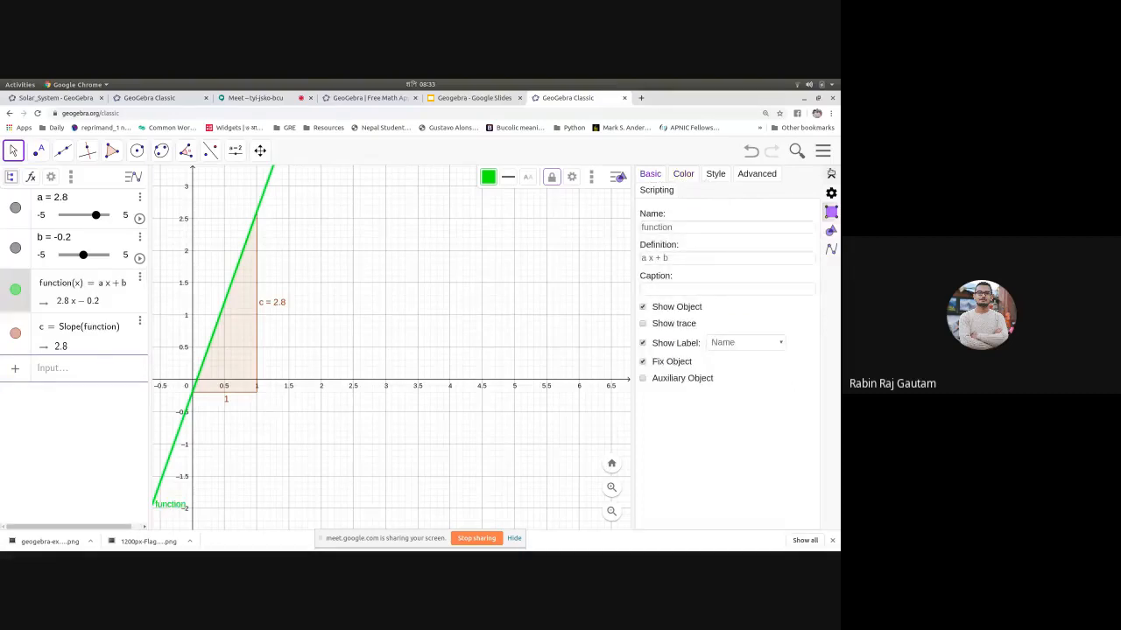
left_click(830, 174)
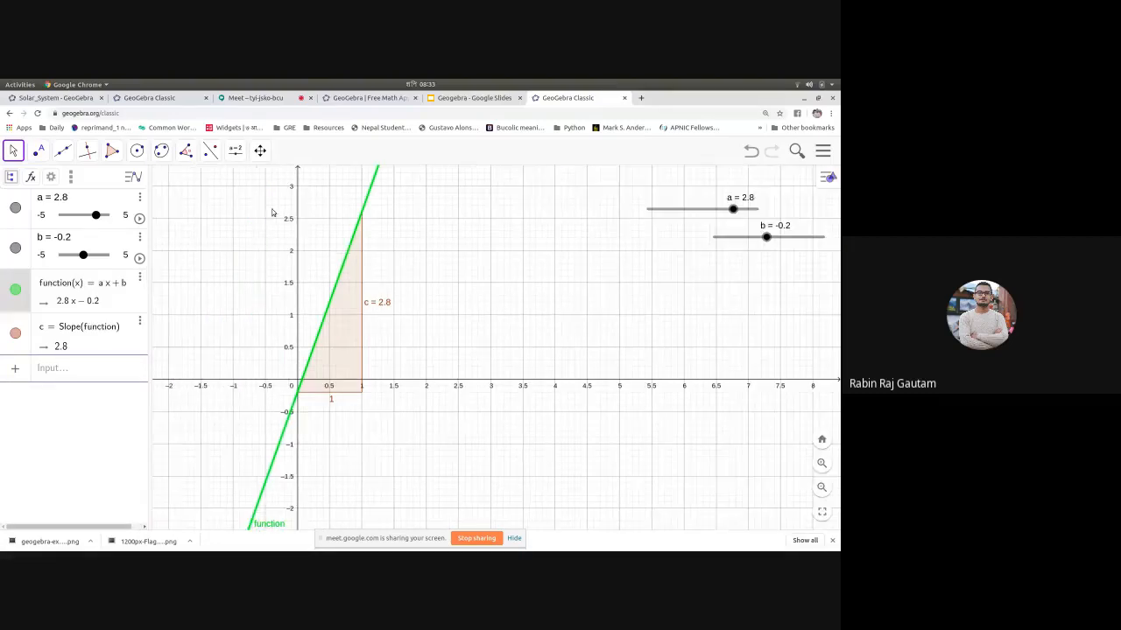
Step: Switch to Google Slides and present slide 4, Exercise 2 Draw Quadratic Equation, in full screen
left_click(466, 99)
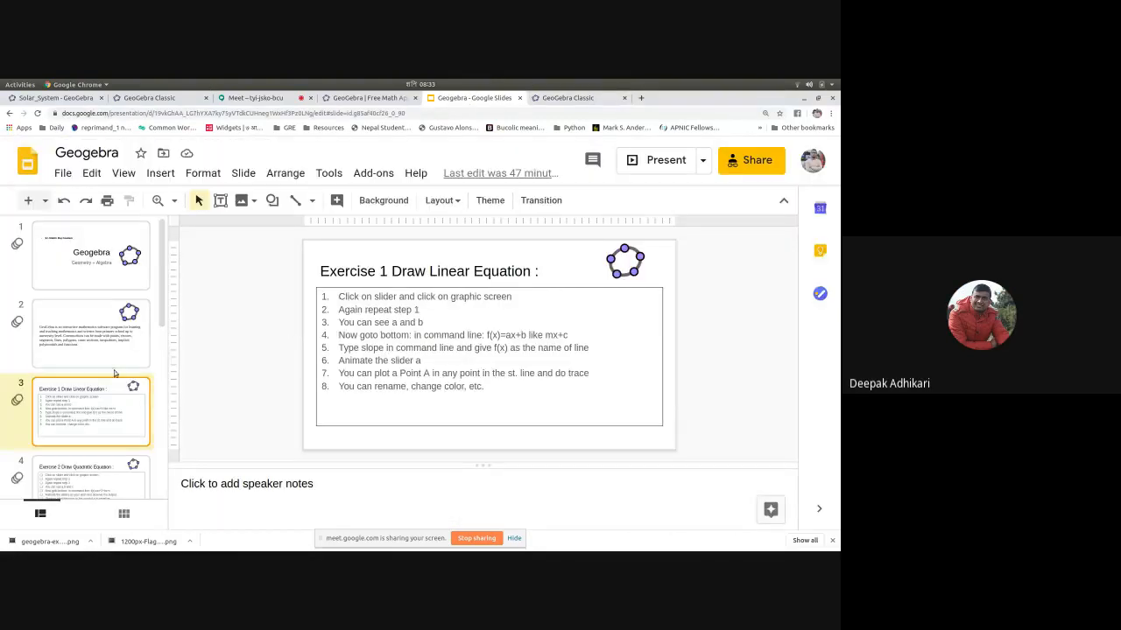
left_click(73, 481)
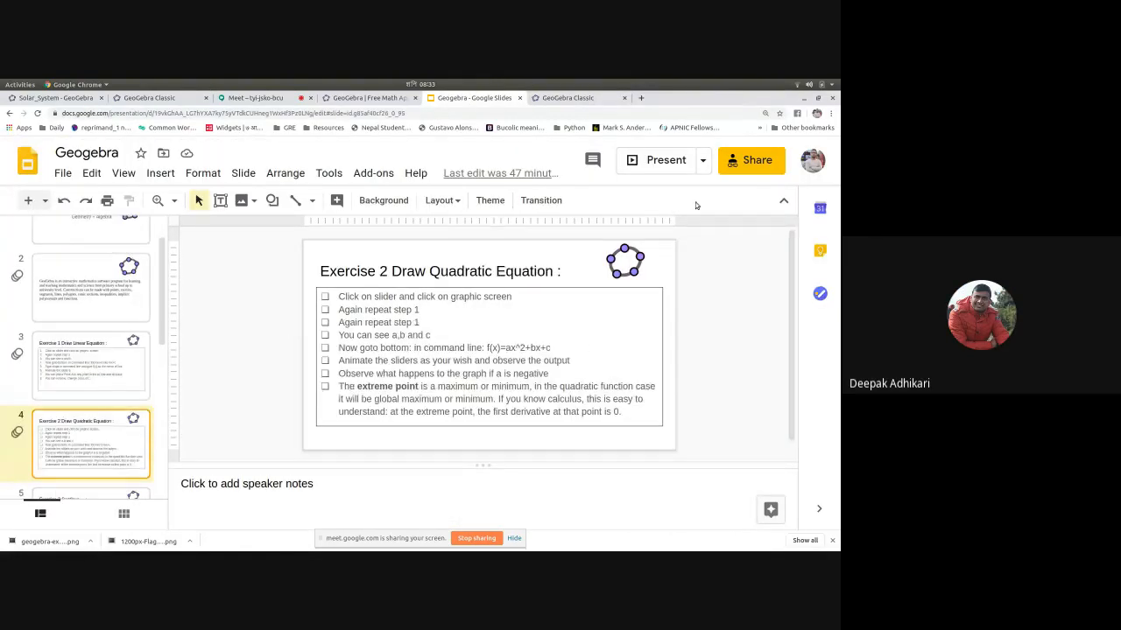
left_click(665, 160)
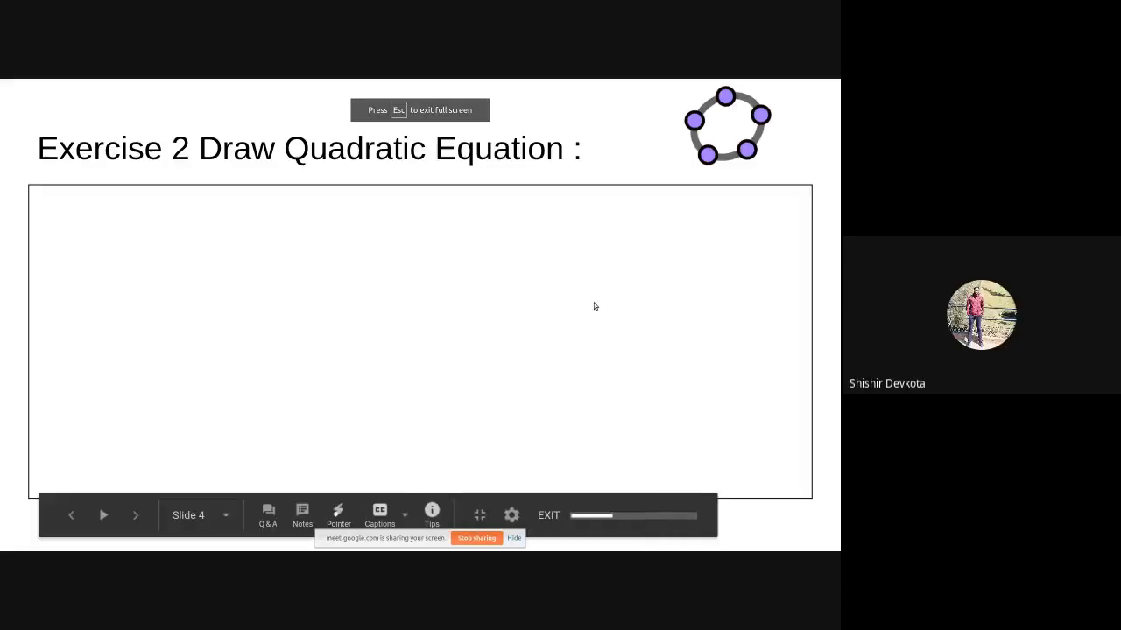
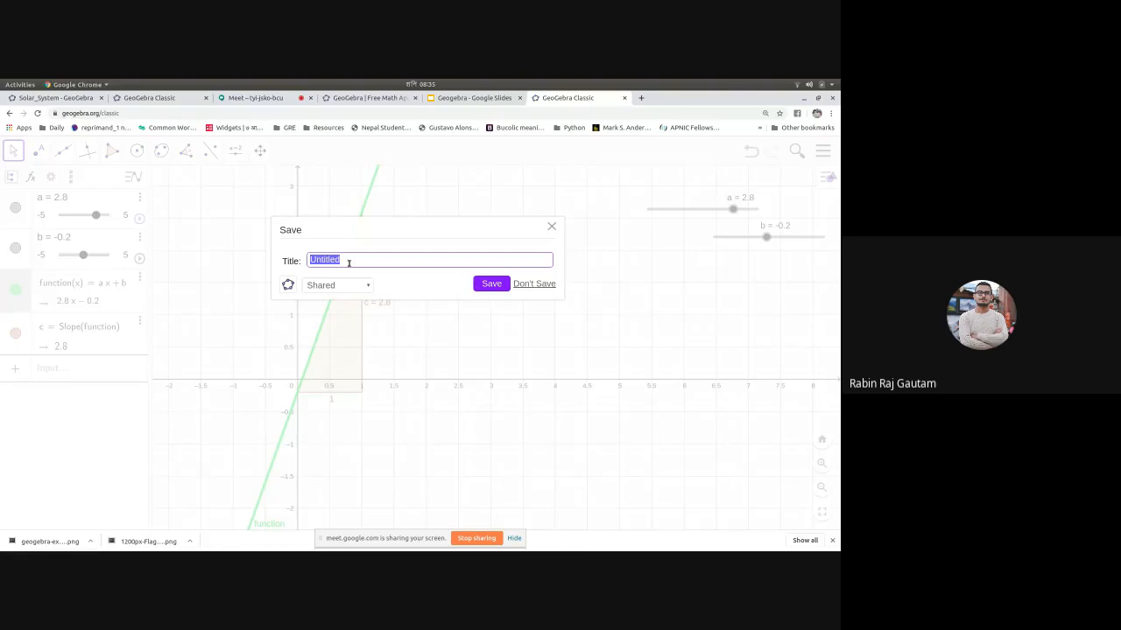
Step: Discard the linear function construction without saving and start a blank one in GeoGebra Classic
key("BackSpace")
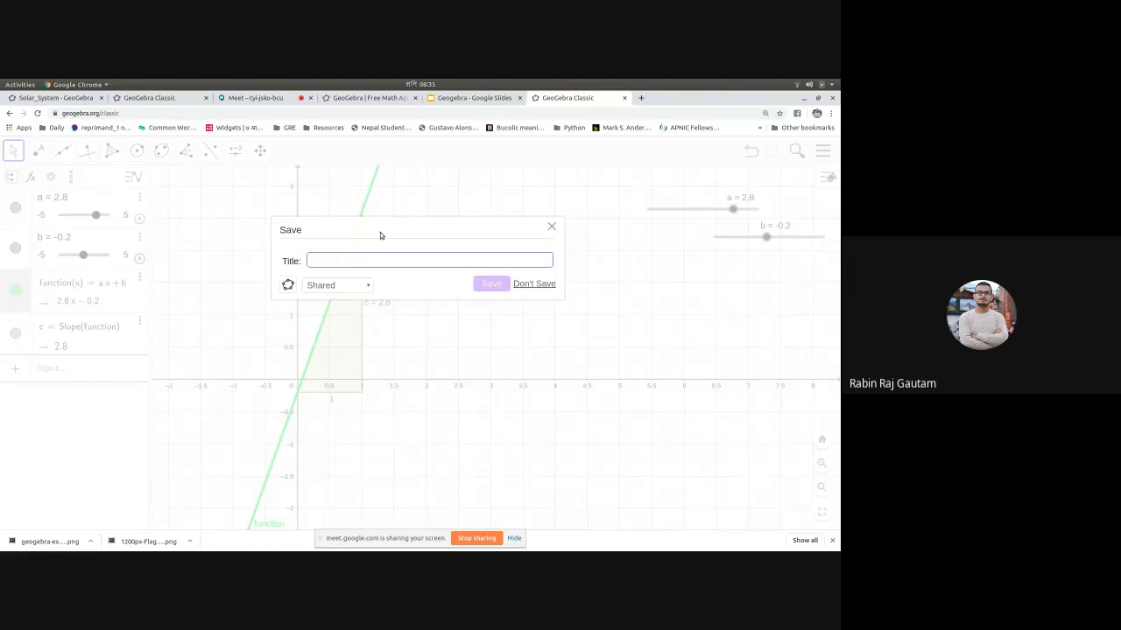
left_click(536, 286)
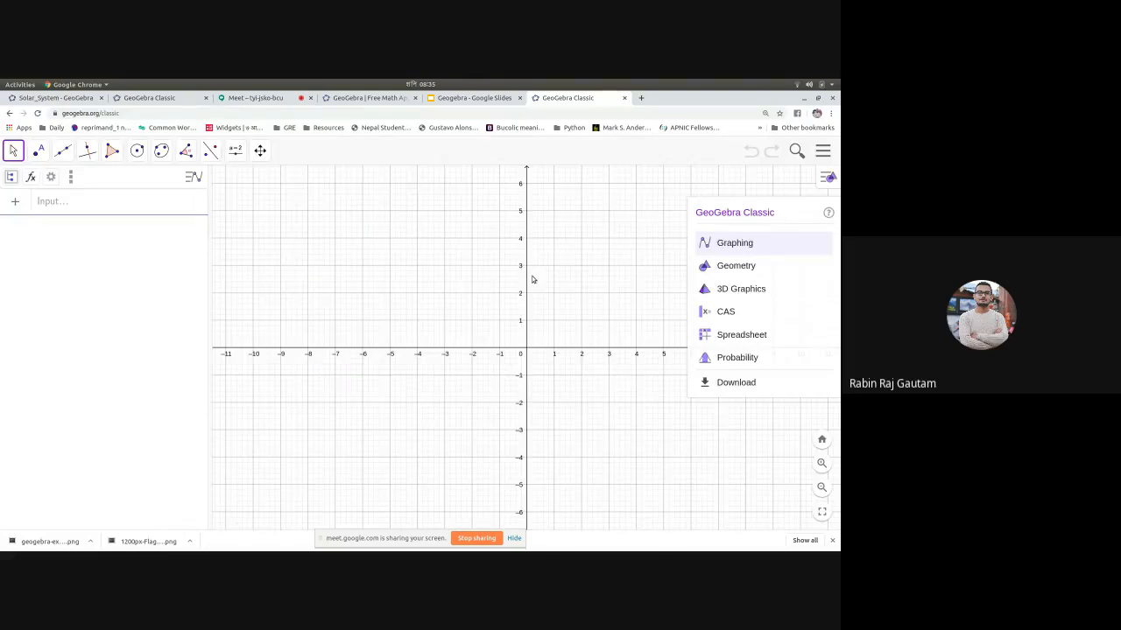
Step: Move the origin of the blank graphics view down and to the left with Move Graphics View, and narrow the Algebra view
left_click(260, 152)
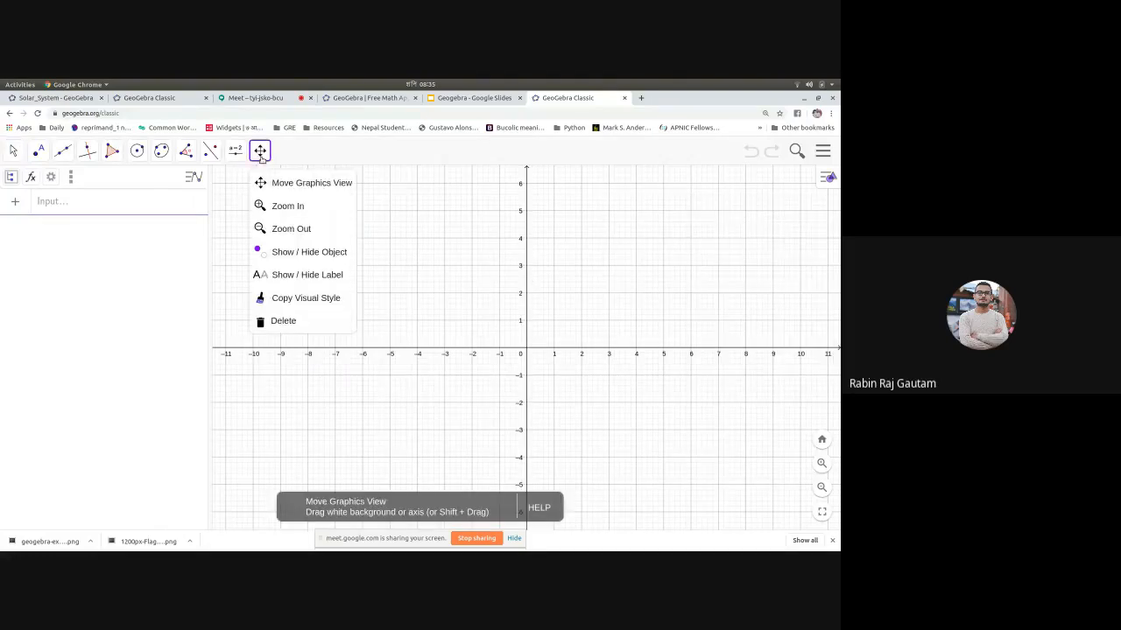
left_click(260, 182)
left_click_drag(441, 258, 256, 345)
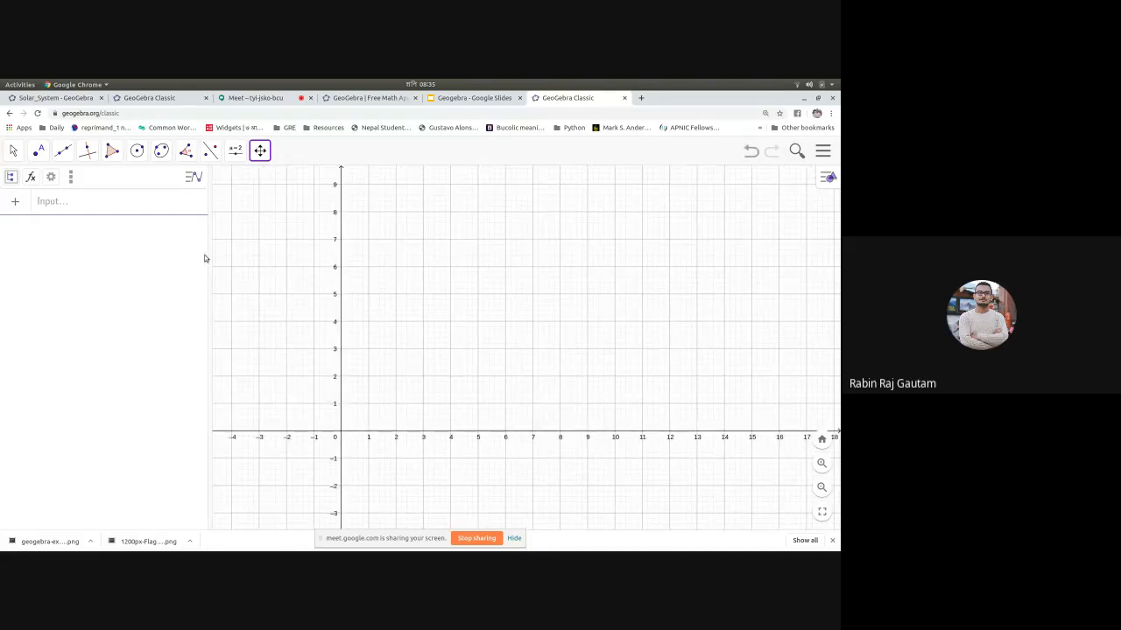
left_click_drag(208, 258, 180, 258)
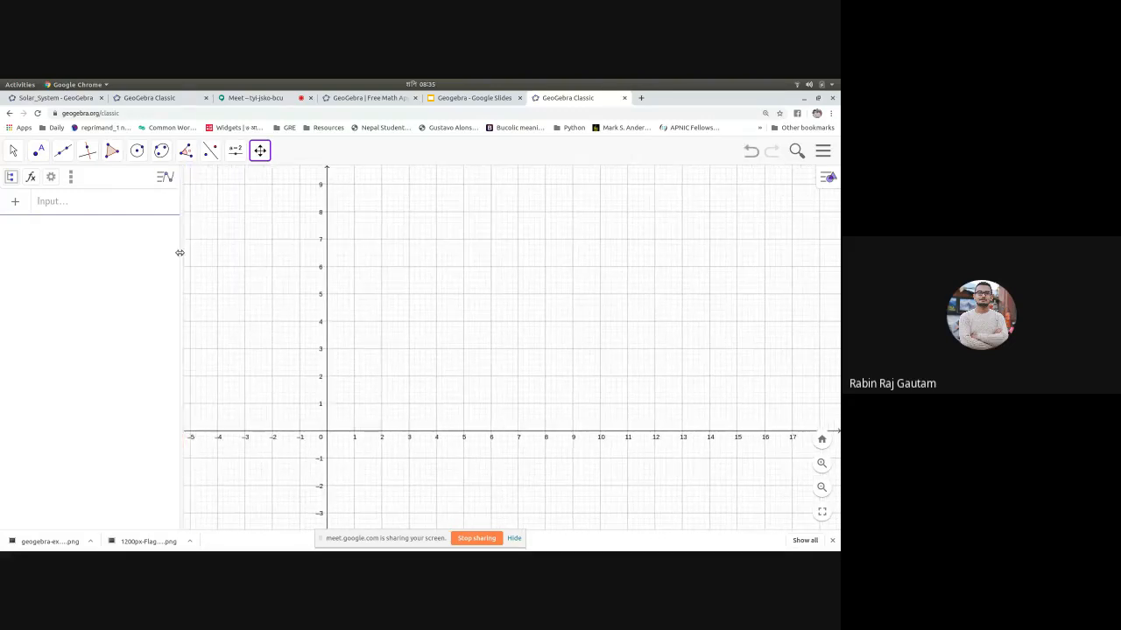
Step: Check the Exercise 2 instructions for drawing the quadratic equation in Google Slides and return to GeoGebra Classic
left_click(459, 99)
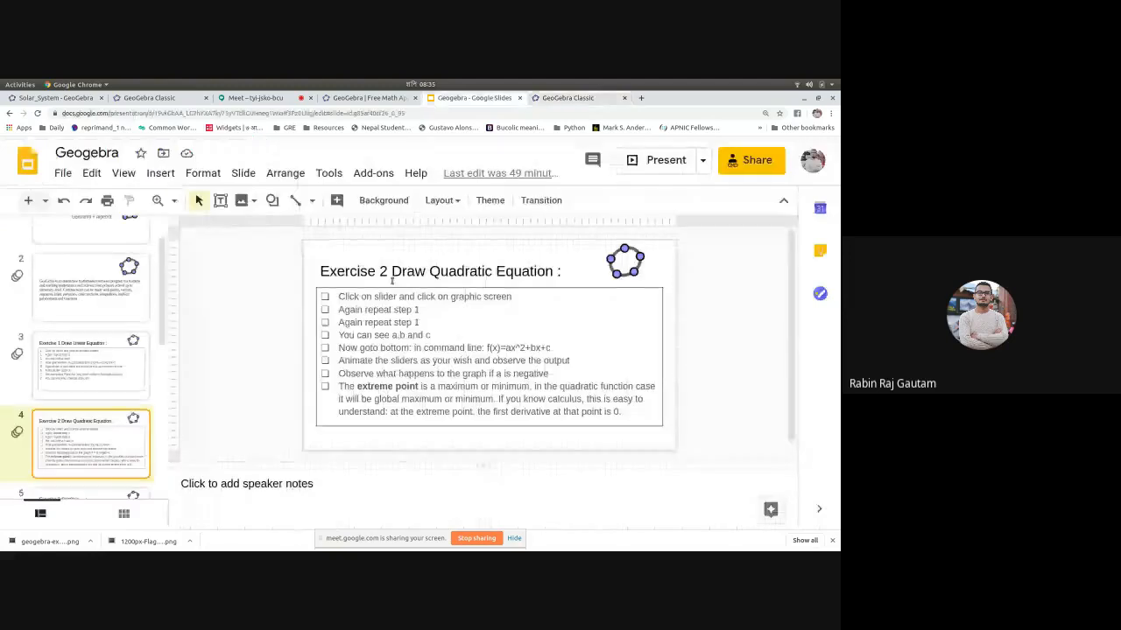
left_click(561, 99)
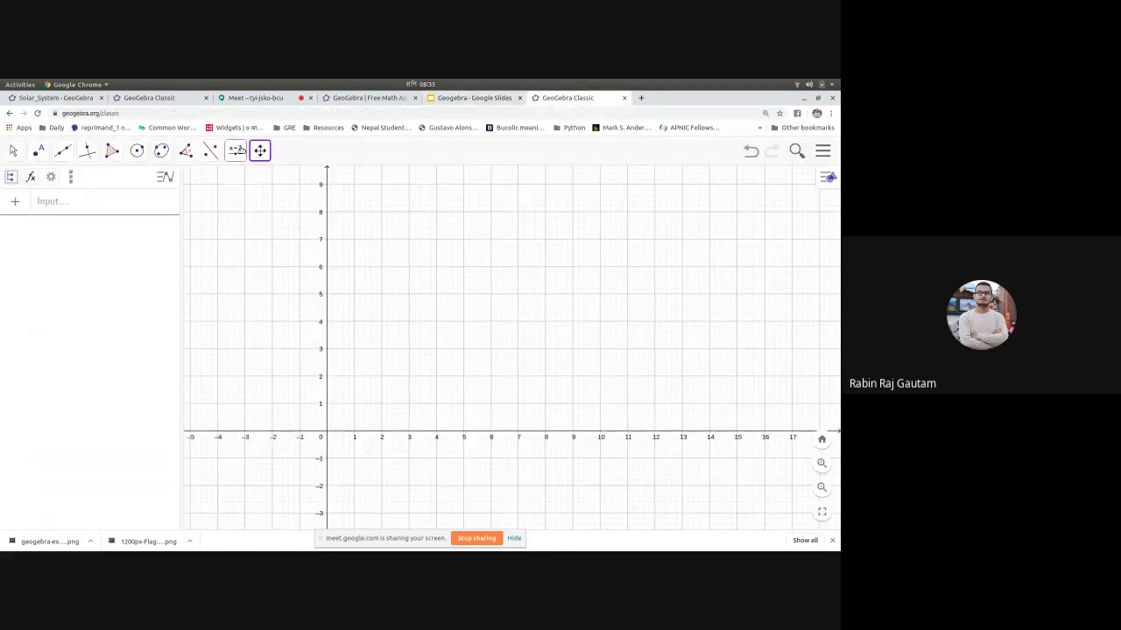
Step: Place a number slider a with the interval -5 to 5 in the upper-right area of the graphics view
left_click(236, 154)
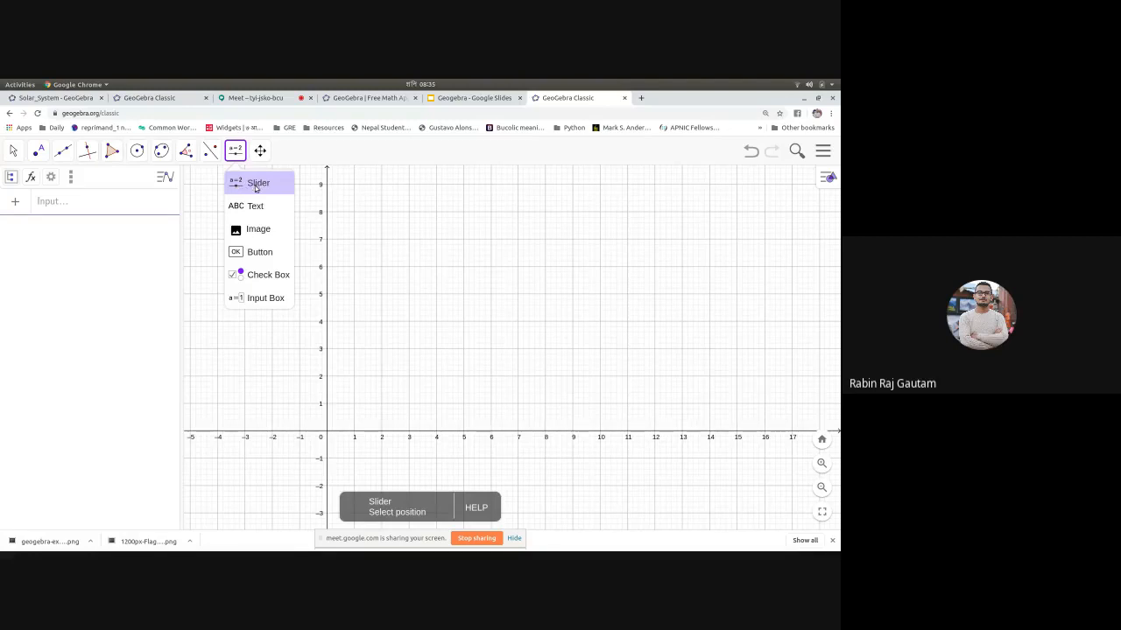
left_click(256, 187)
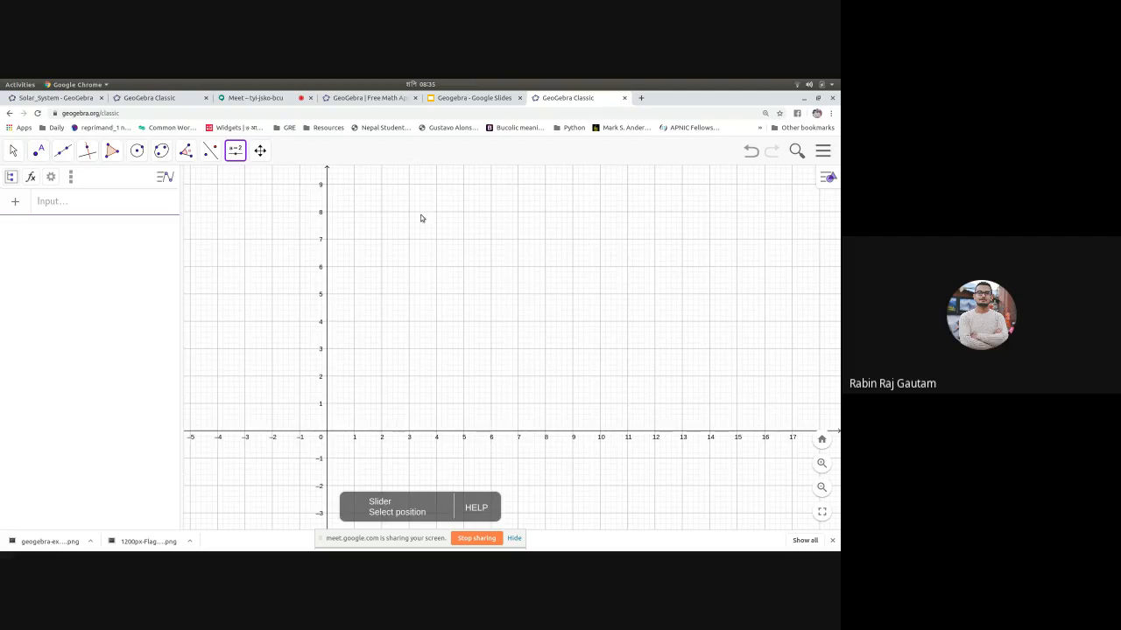
left_click(645, 207)
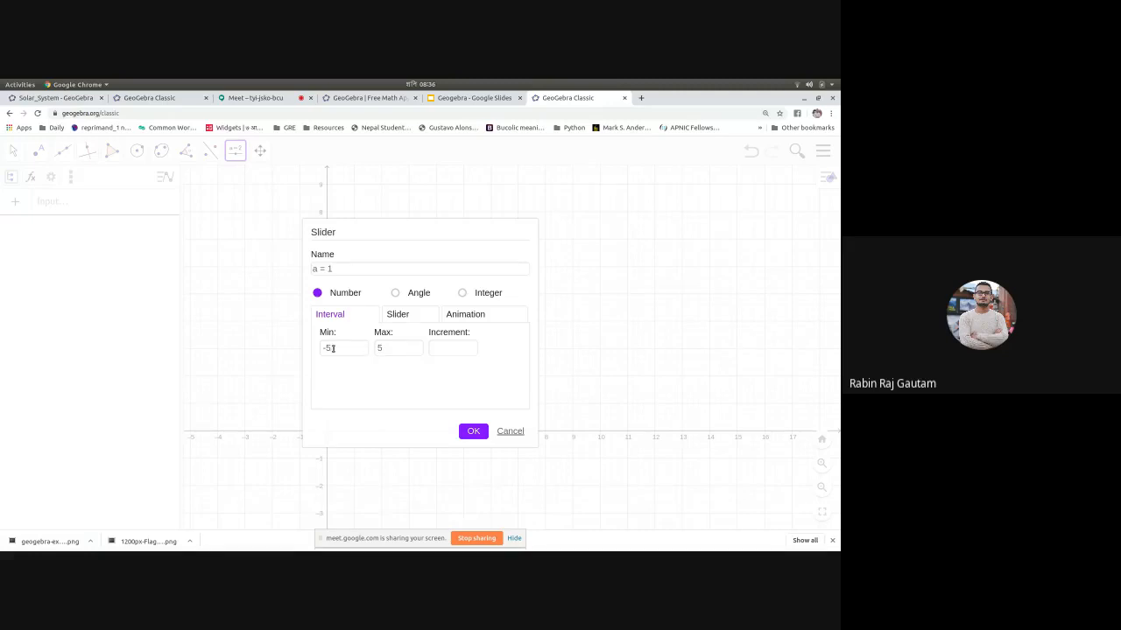
left_click(471, 431)
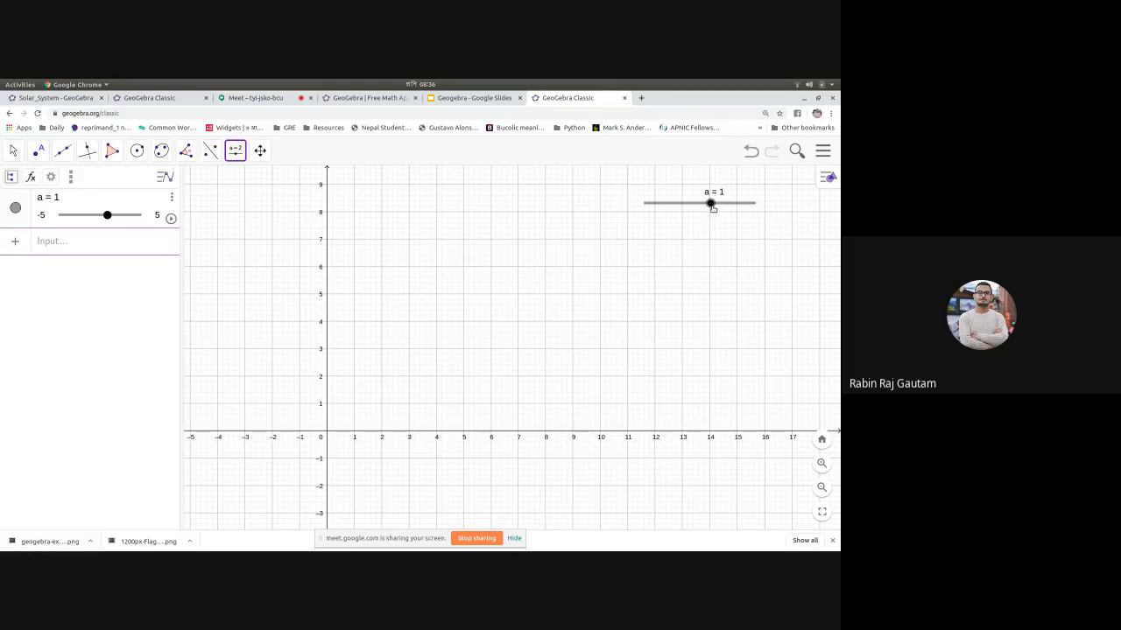
Step: Add two more number sliders, b and c, each from -5 to 5, below slider a
left_click(234, 149)
left_click(250, 187)
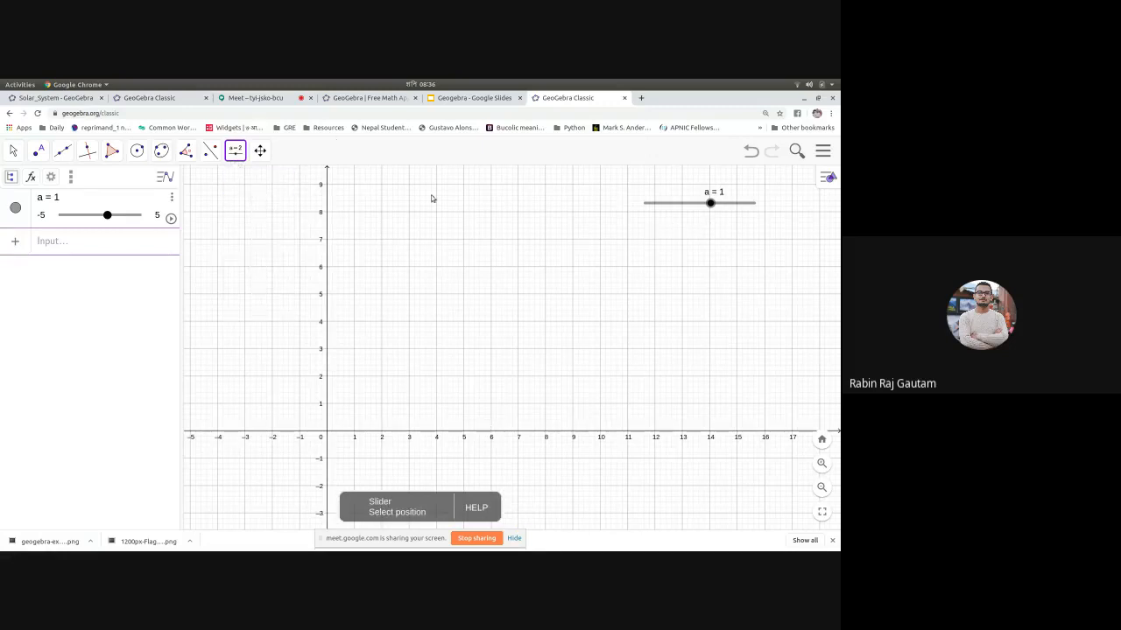
left_click(708, 222)
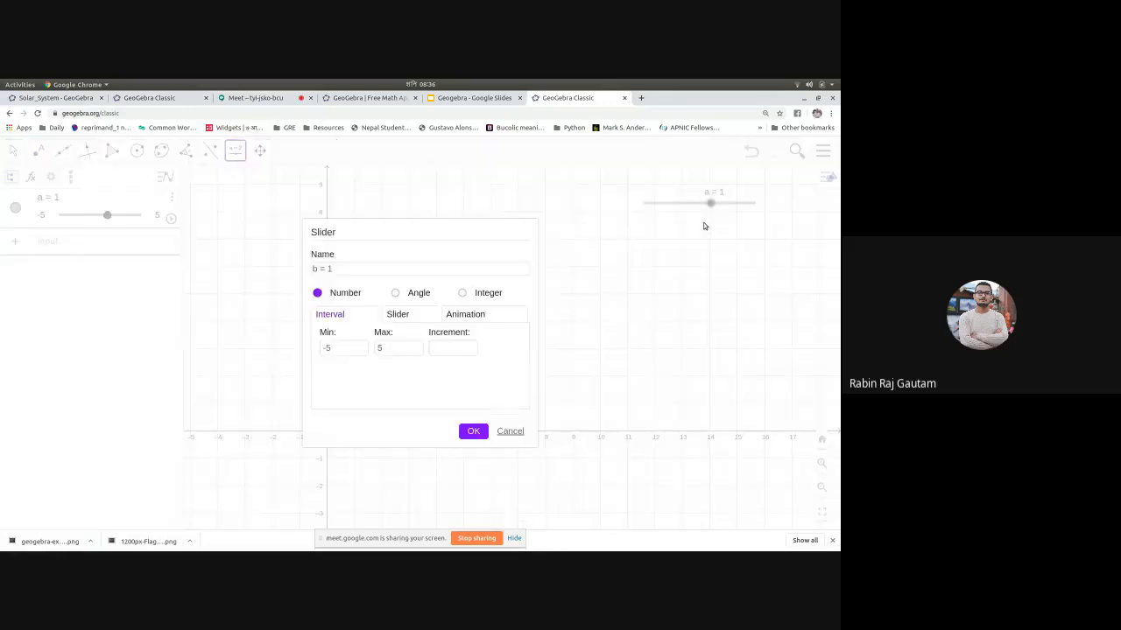
left_click(473, 431)
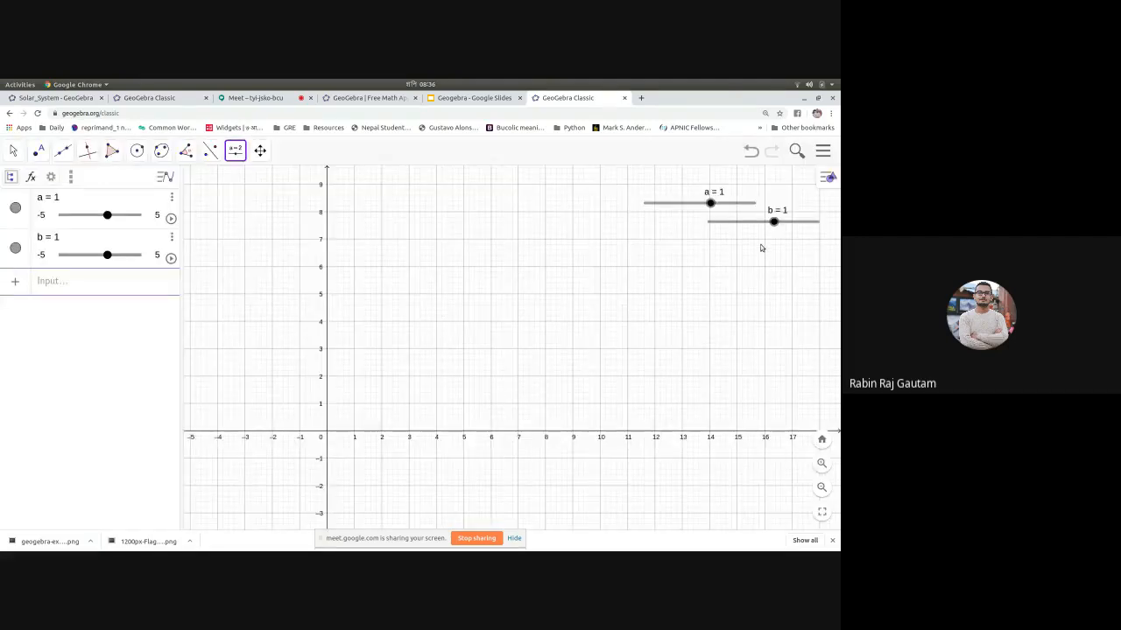
left_click(761, 249)
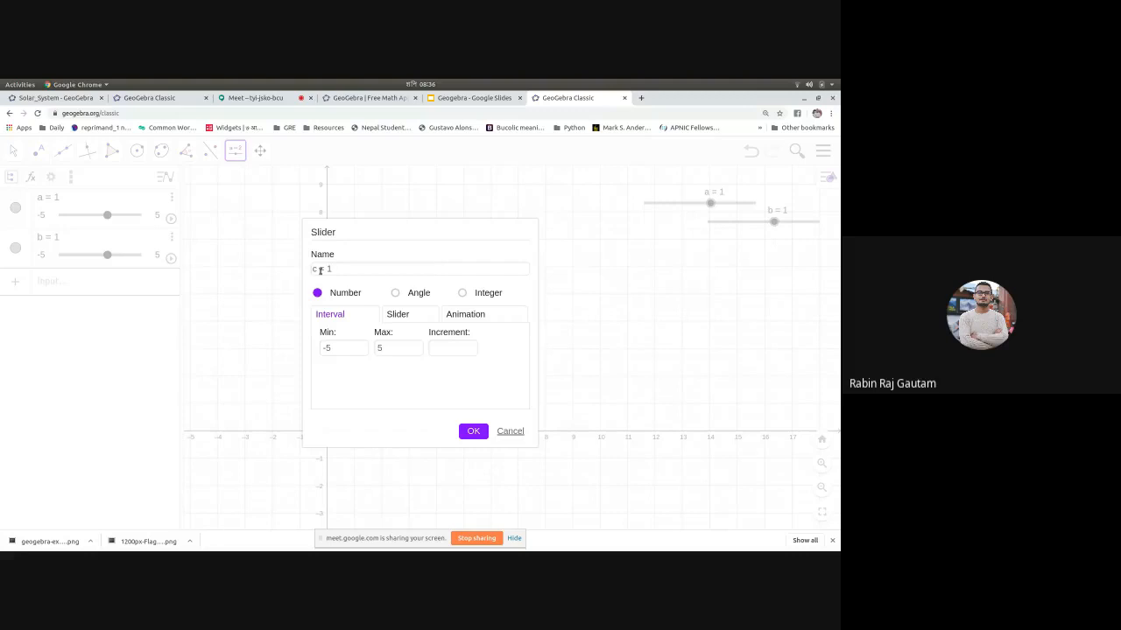
left_click(472, 430)
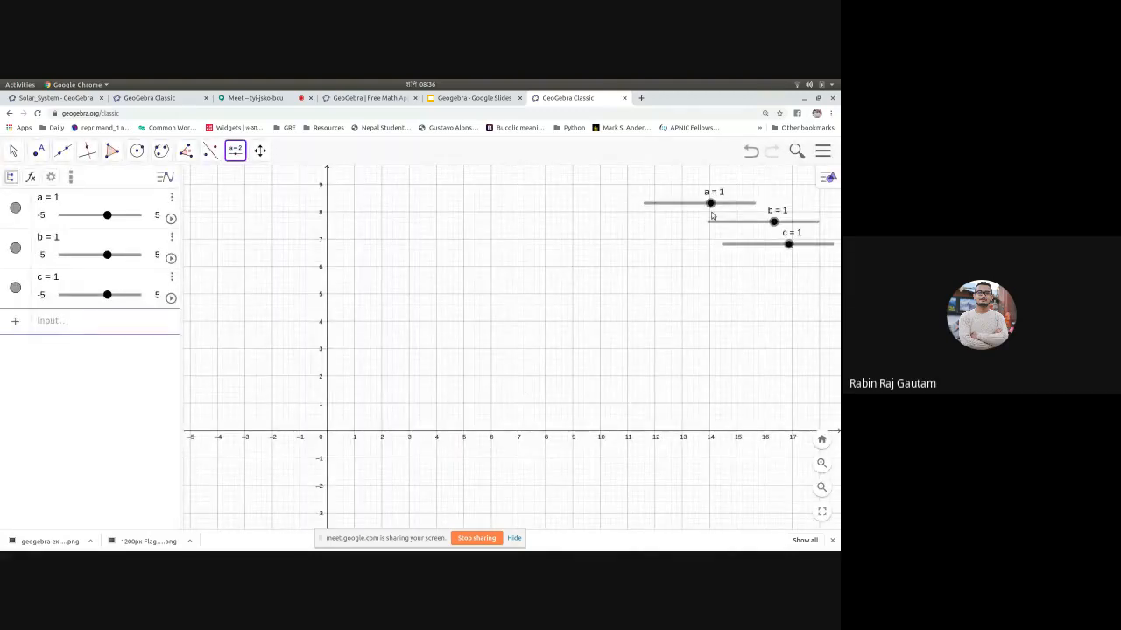
Step: Stack sliders a, b and c in an evenly spaced, left-aligned column in the upper-right area of the graphics view
left_click(15, 151)
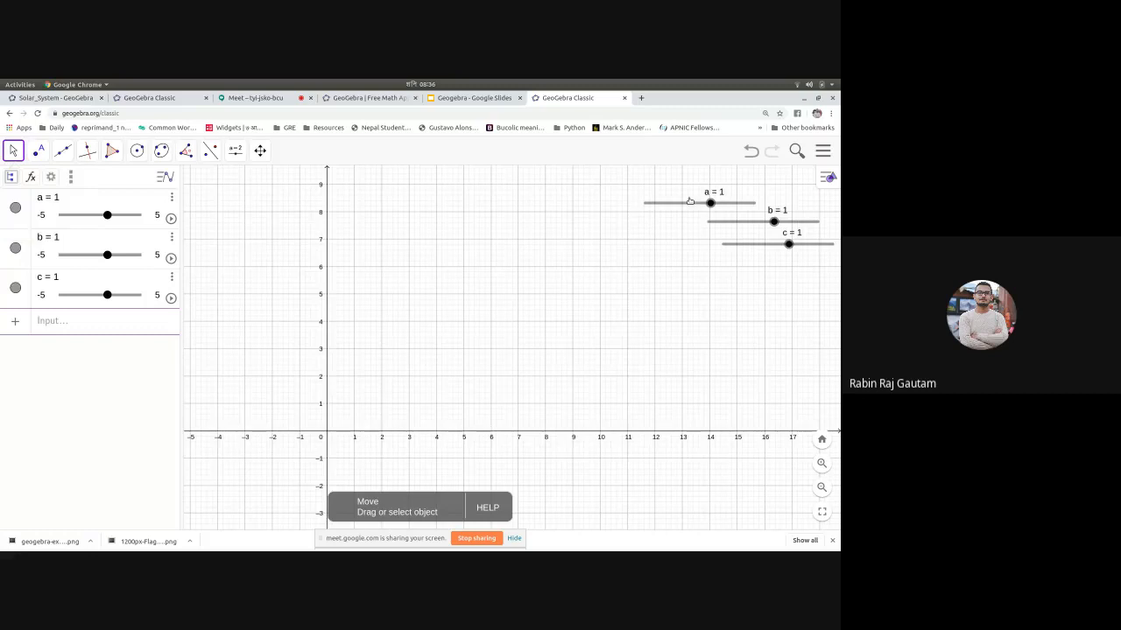
left_click_drag(682, 204, 662, 181)
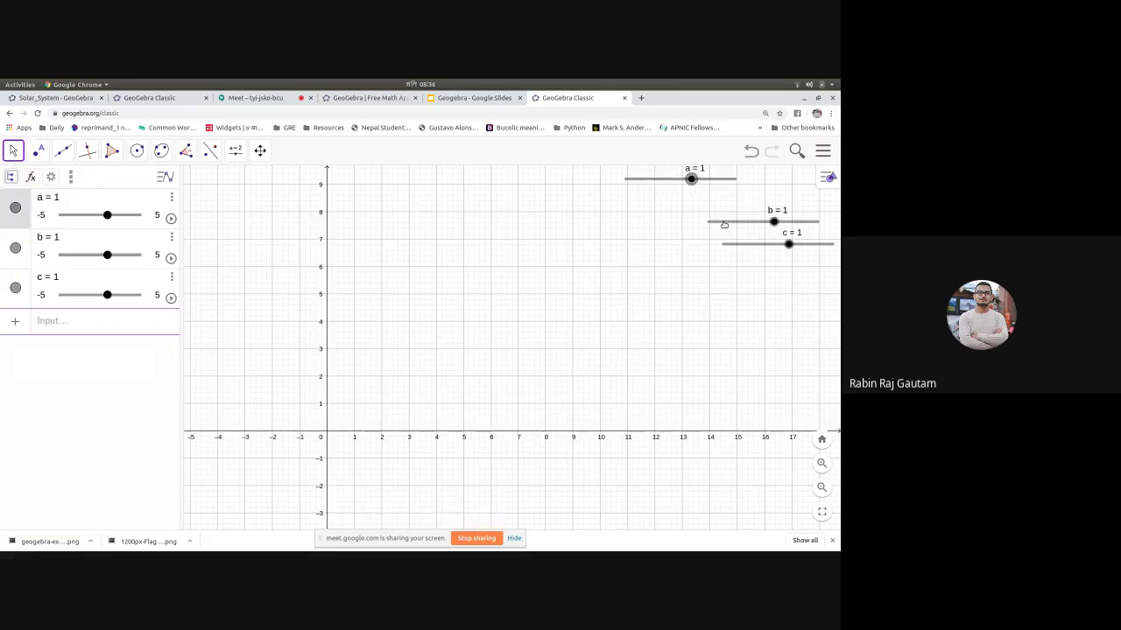
left_click_drag(724, 222, 640, 196)
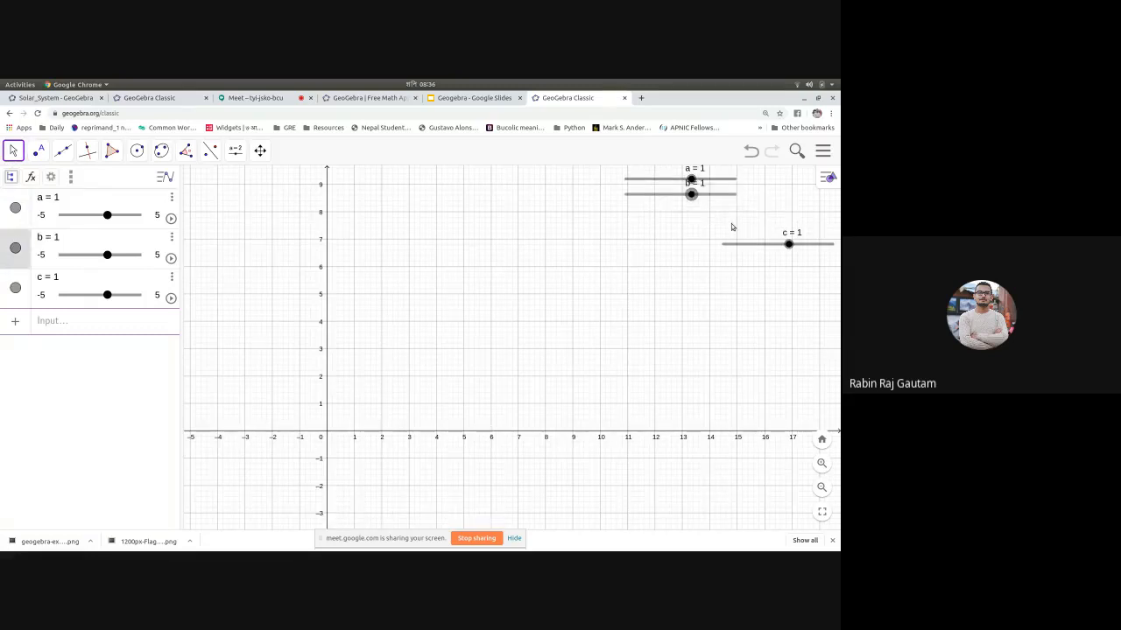
left_click_drag(743, 248, 639, 239)
left_click(649, 238)
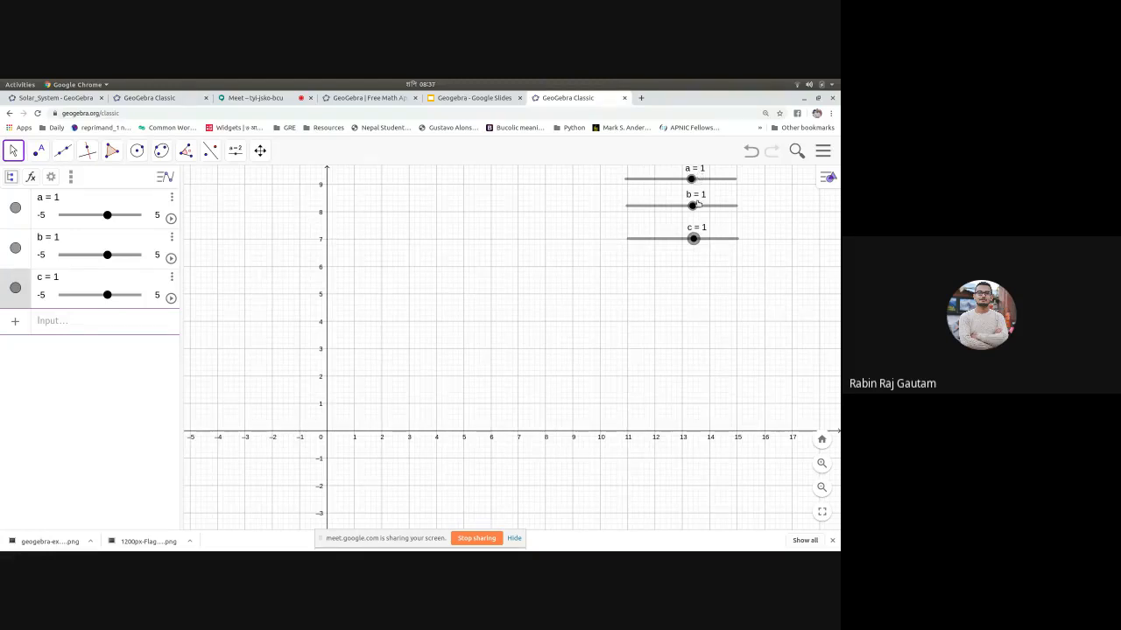
Step: Set slider a to -2.5, slider b to 1.5 and slider c to 1.7
left_click_drag(692, 179, 653, 180)
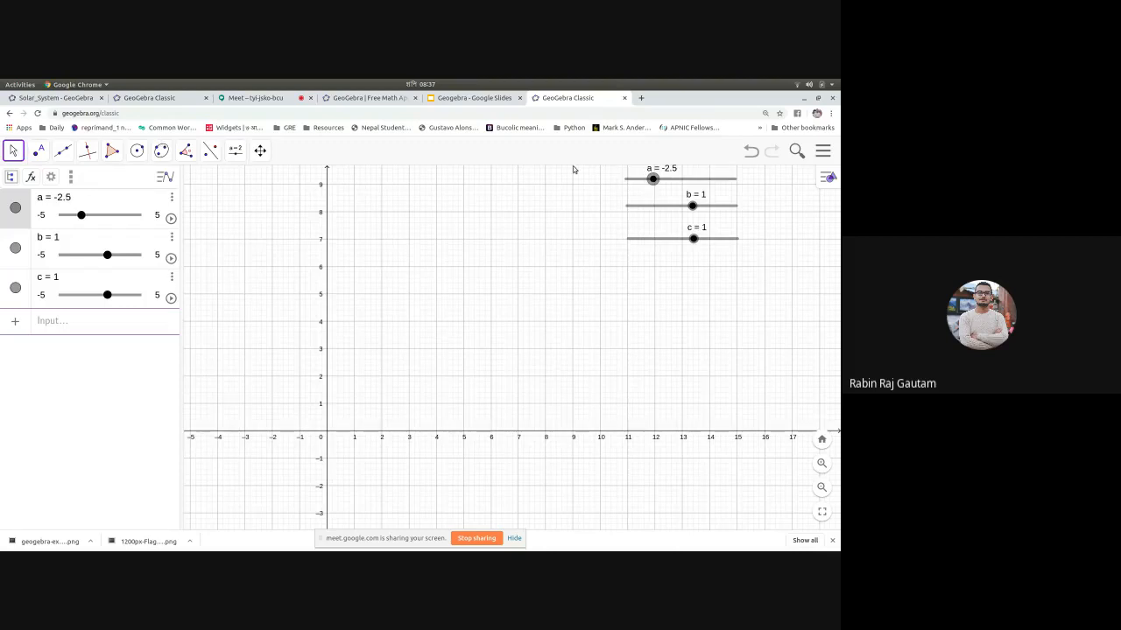
left_click_drag(692, 206, 701, 240)
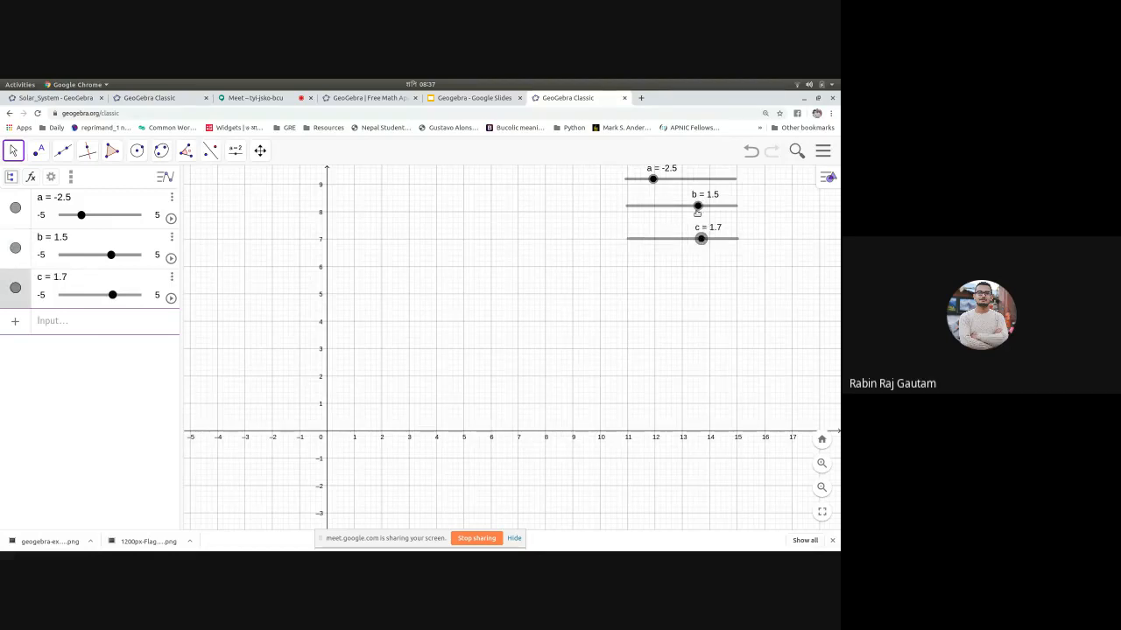
left_click(145, 381)
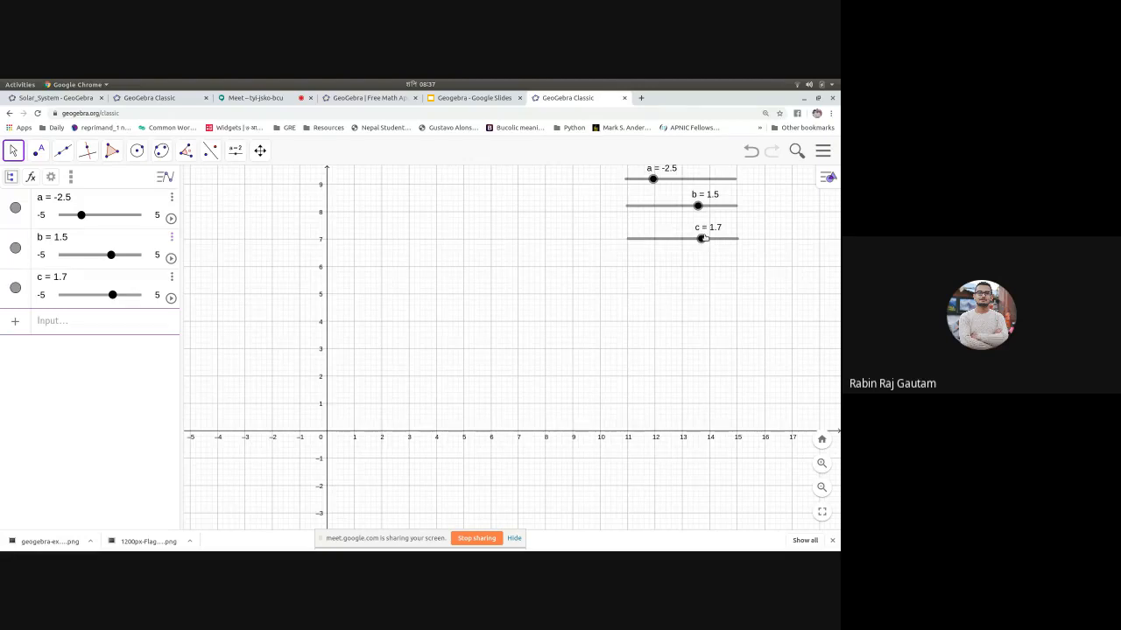
Step: Enter the quadratic function f(x) = ax^2 + bx + c in the Algebra view
left_click(93, 330)
left_click(48, 324)
type("f(x)")
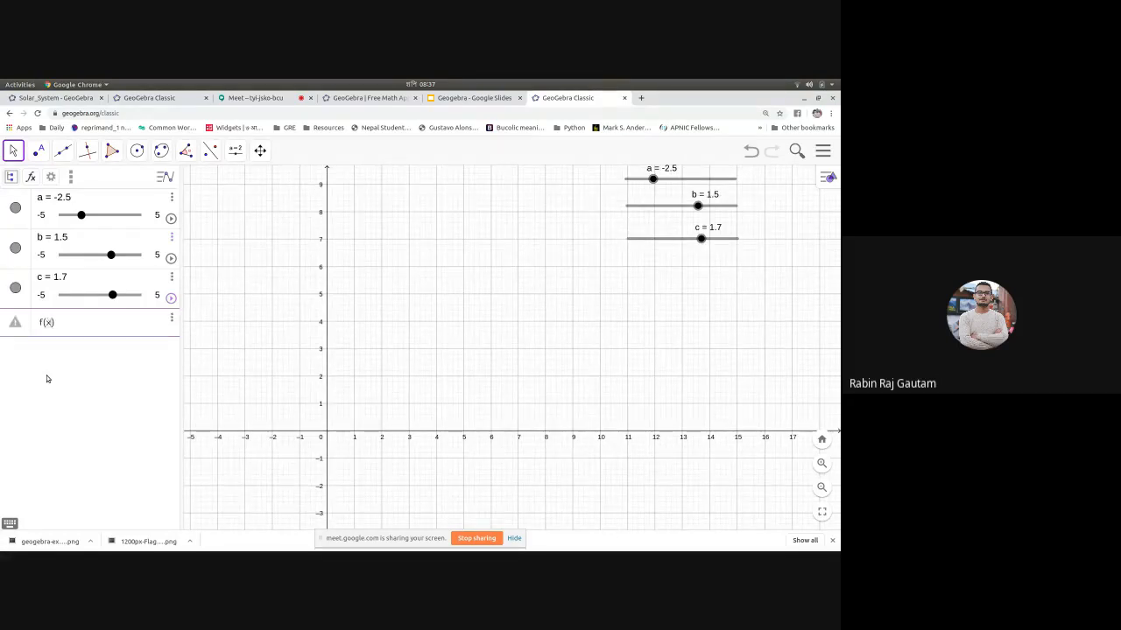
type(" =ax")
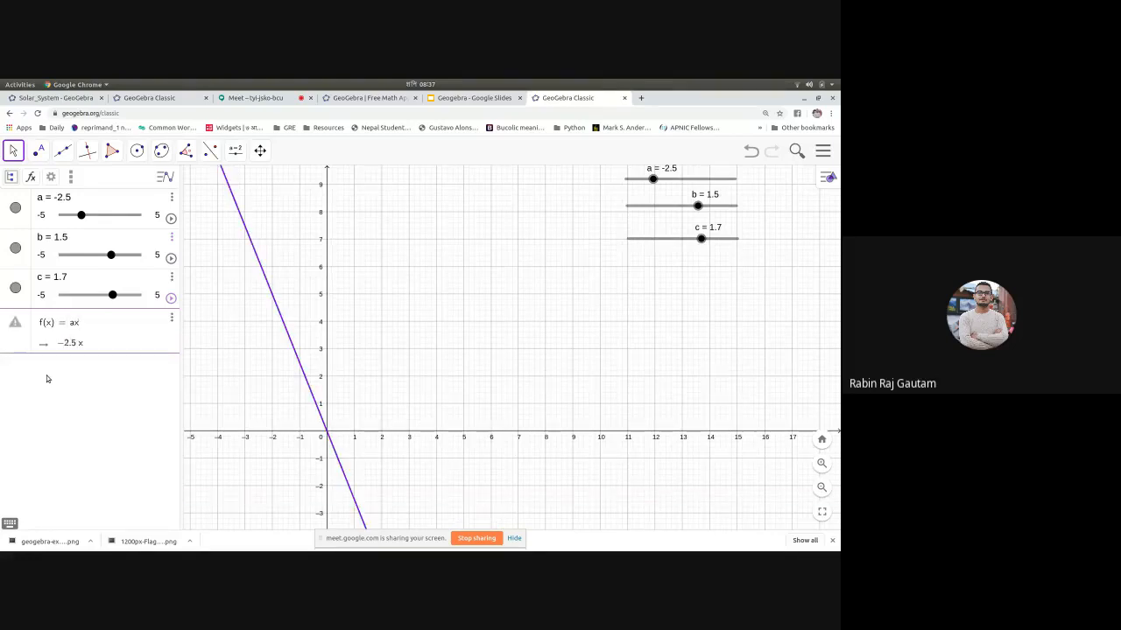
type("^2")
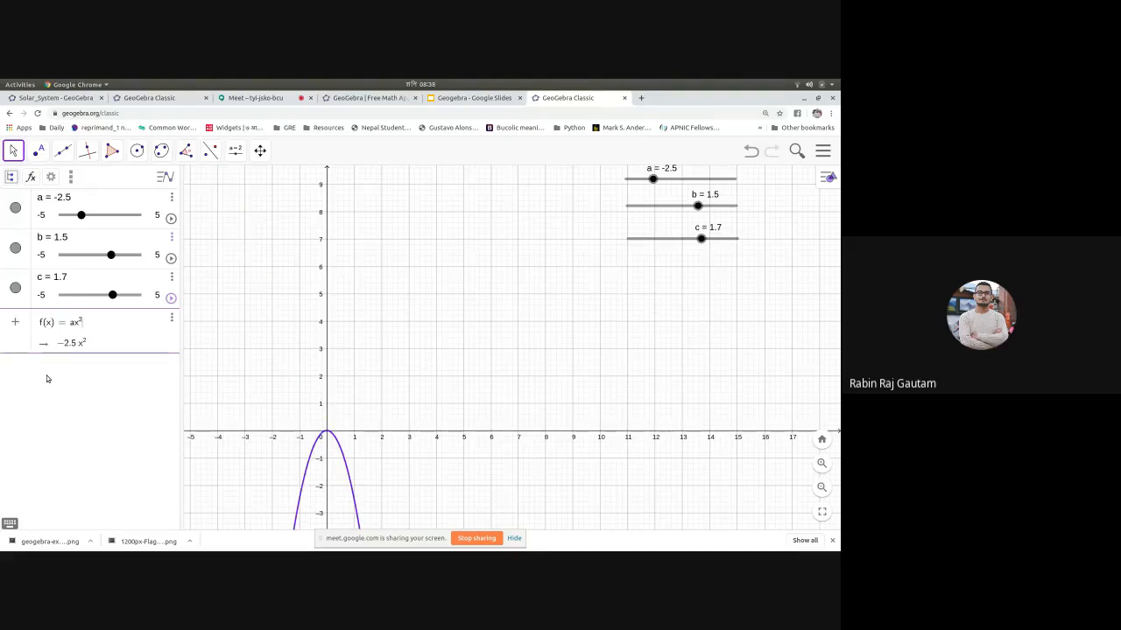
type("+ bx ")
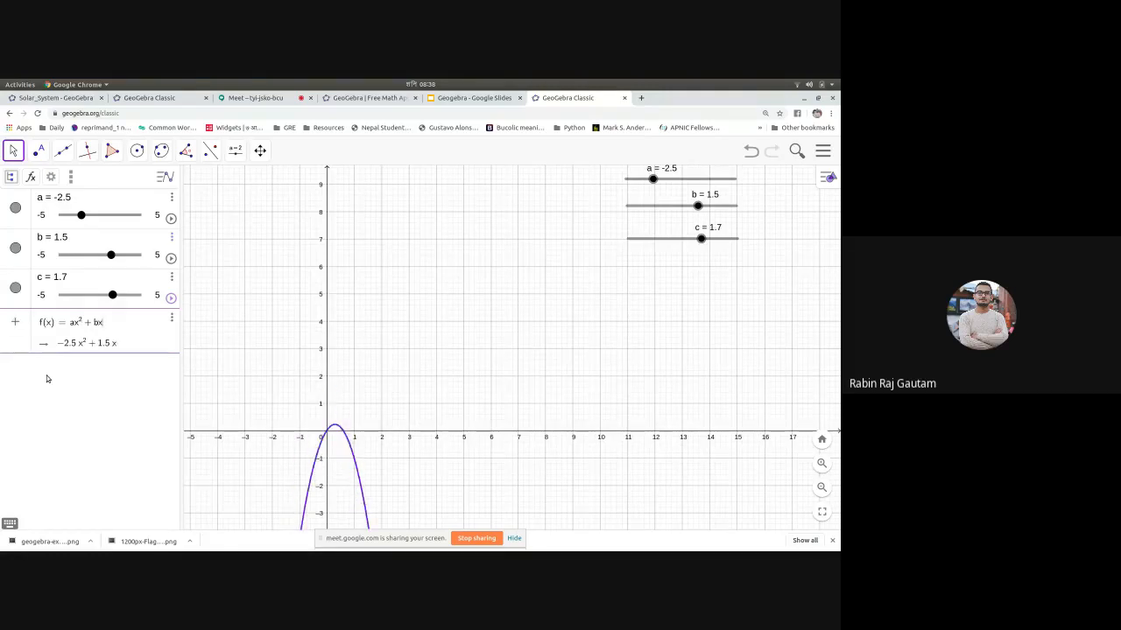
type("+ c")
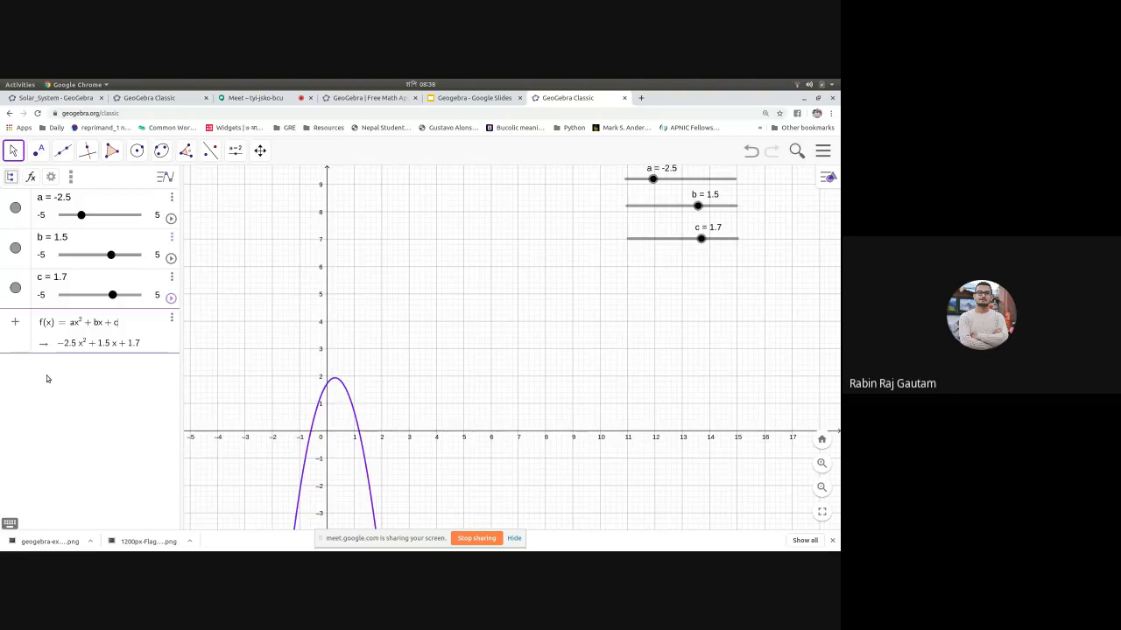
key("Return")
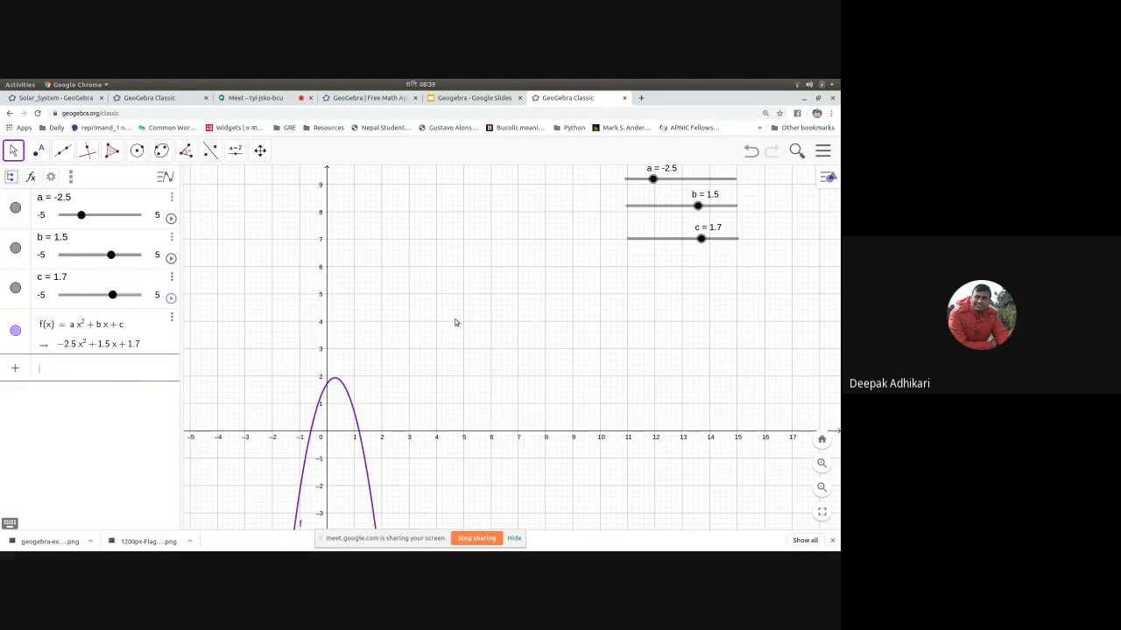
Step: Set slider a to 0.5 to see how the parabola reacts when a changes sign
left_click(259, 151)
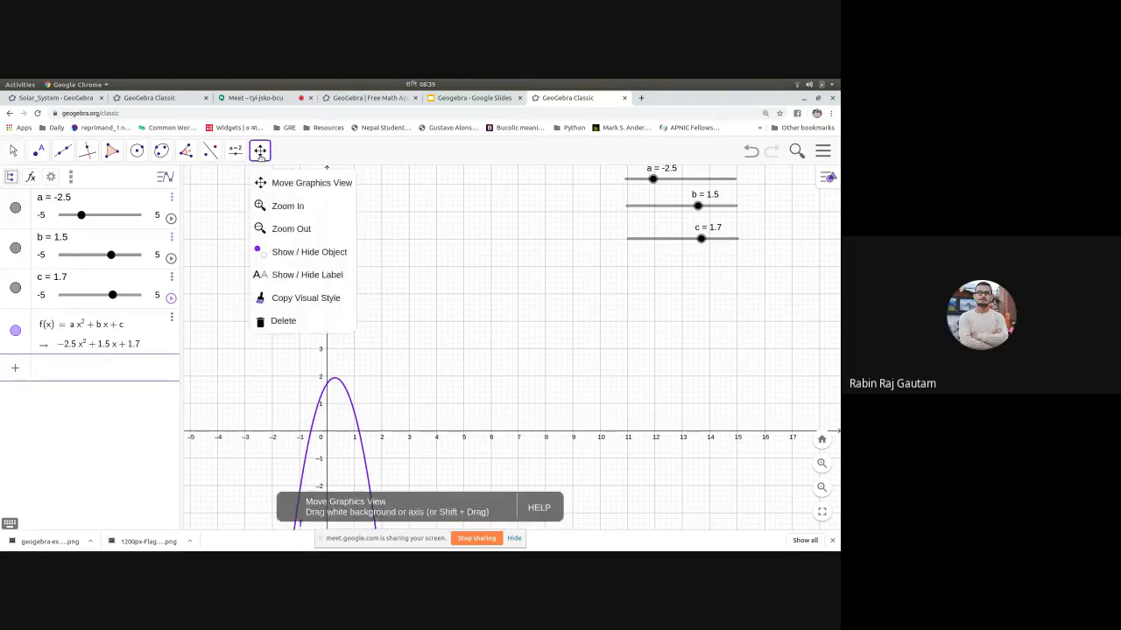
left_click(301, 185)
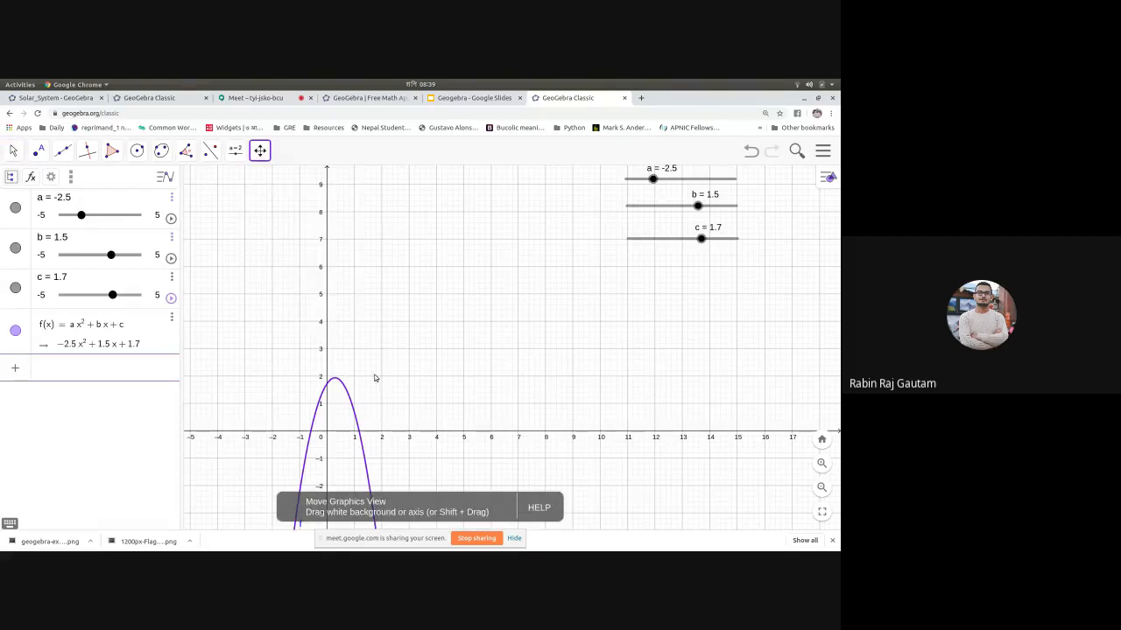
left_click_drag(374, 378, 555, 291)
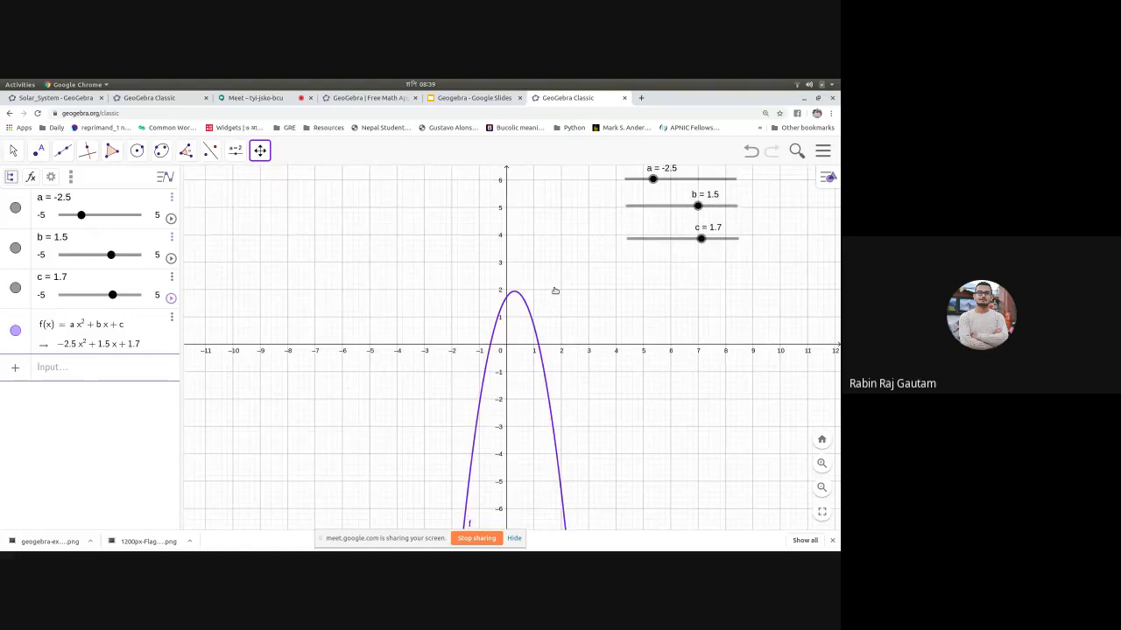
left_click(652, 179)
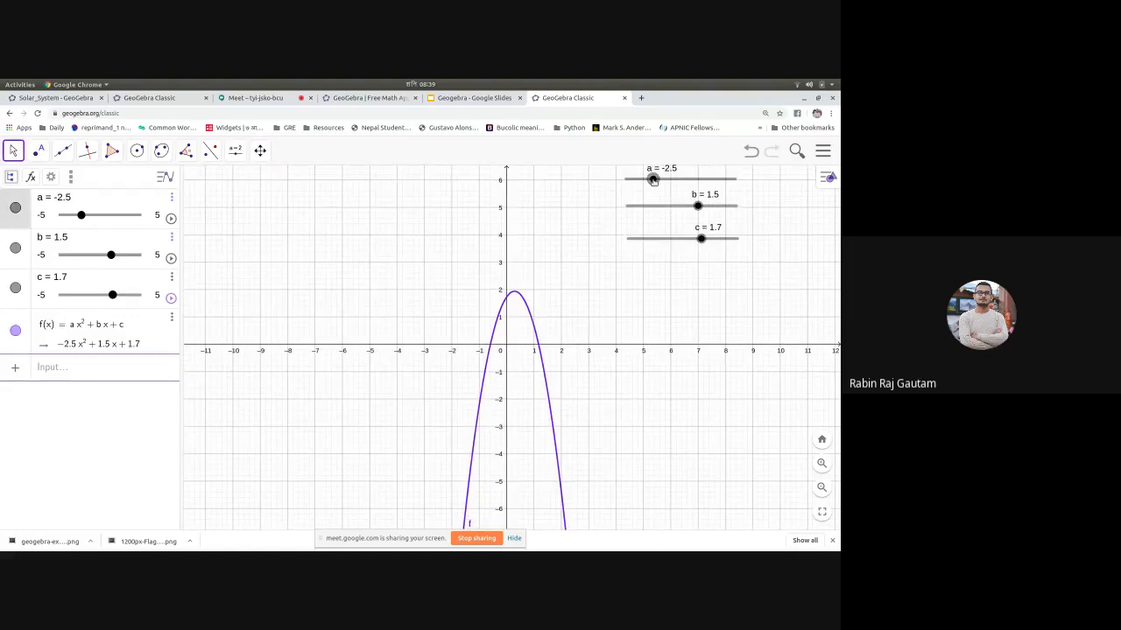
left_click_drag(653, 179, 686, 181)
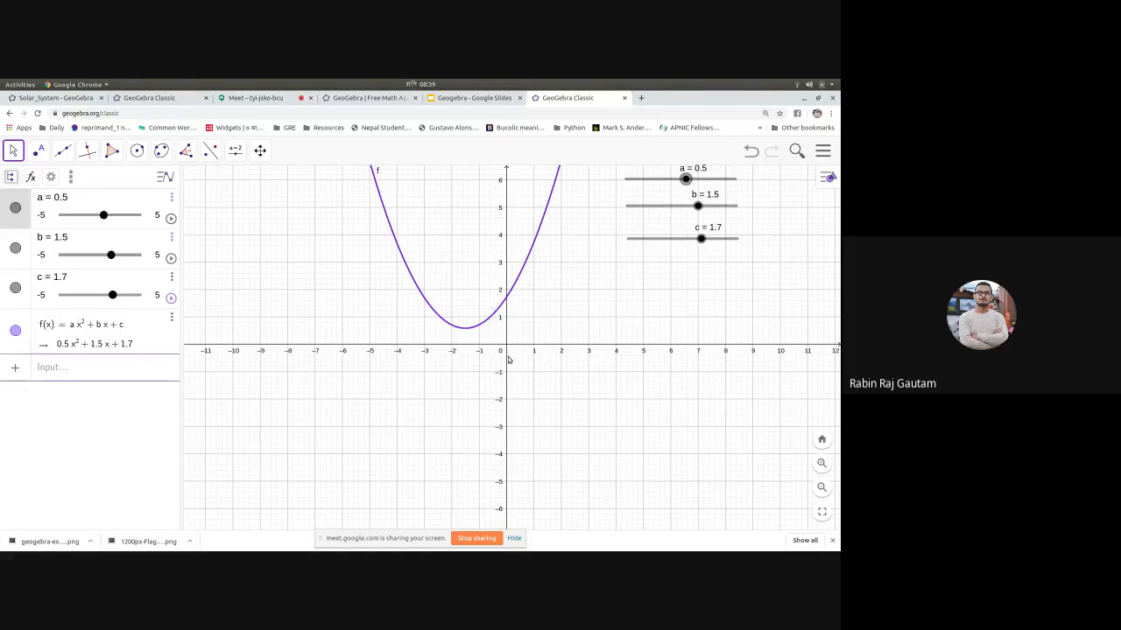
Step: Set slider b to -3.9 and slider c to -3.4 to see how they shift the parabola
scroll(517, 345, "down", 2)
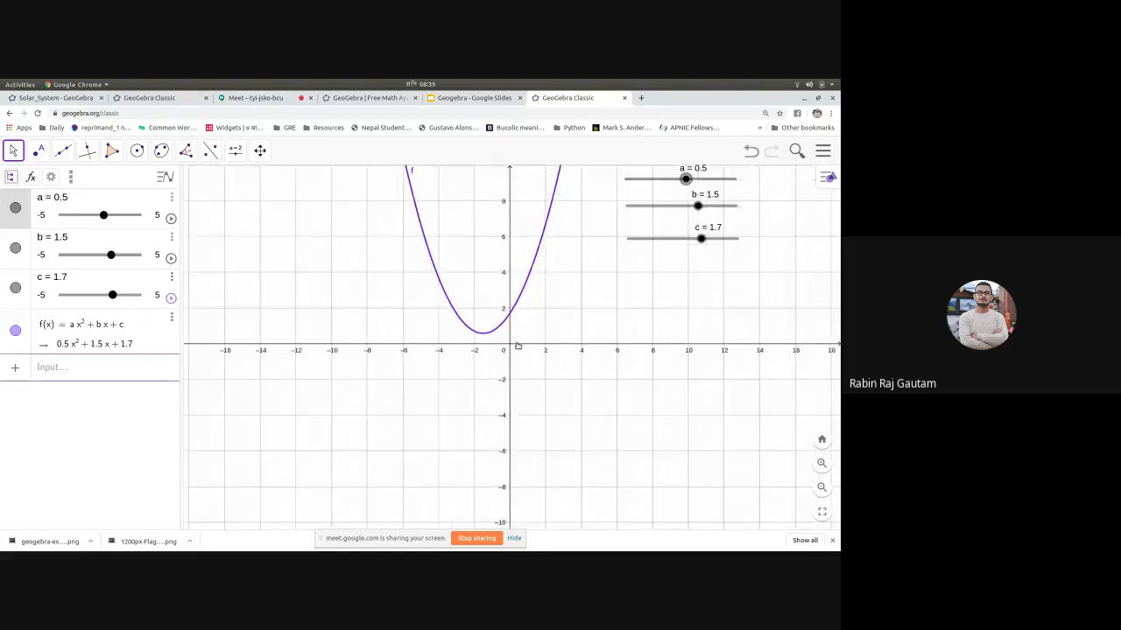
scroll(517, 345, "down", 3)
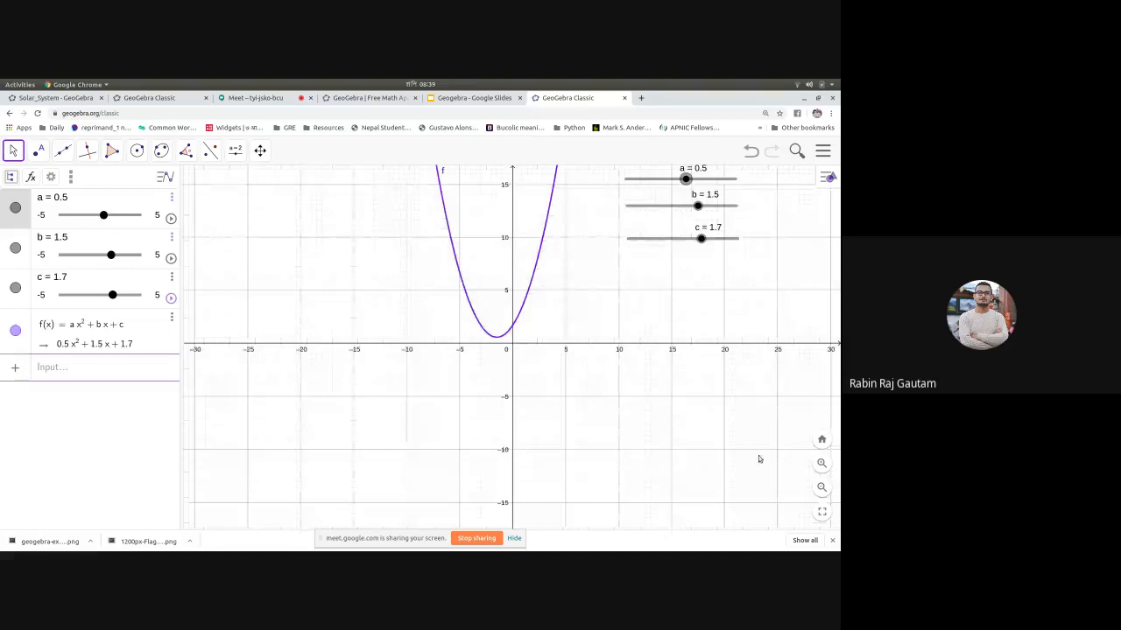
left_click(820, 489)
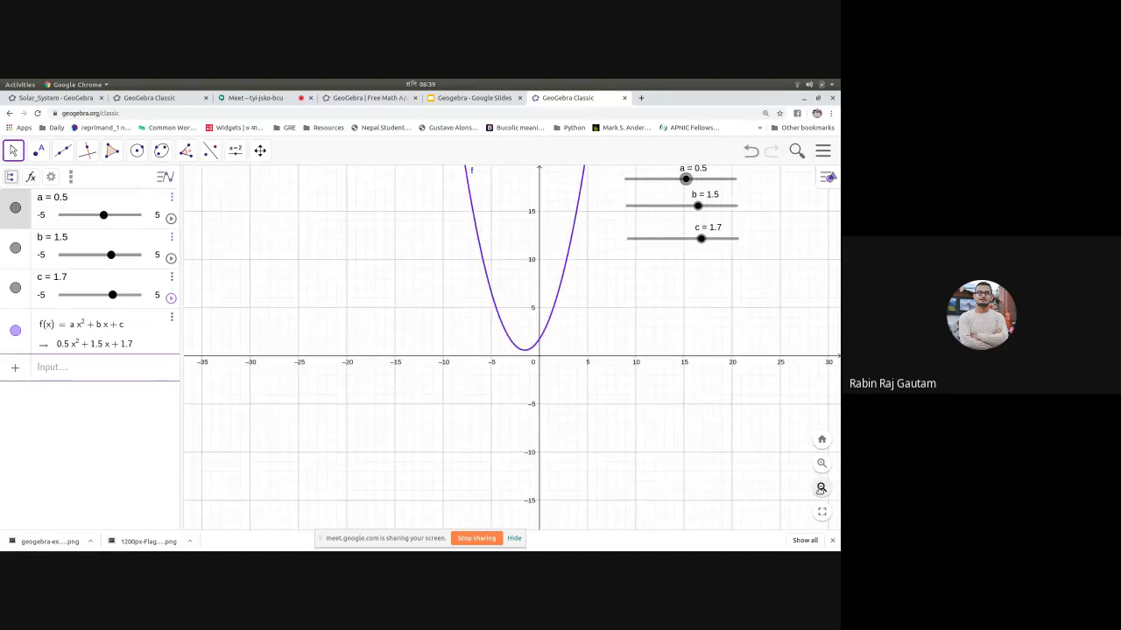
left_click(260, 150)
left_click(278, 182)
left_click_drag(376, 255, 249, 289)
left_click_drag(687, 178, 638, 206)
scroll(470, 305, "down", 1)
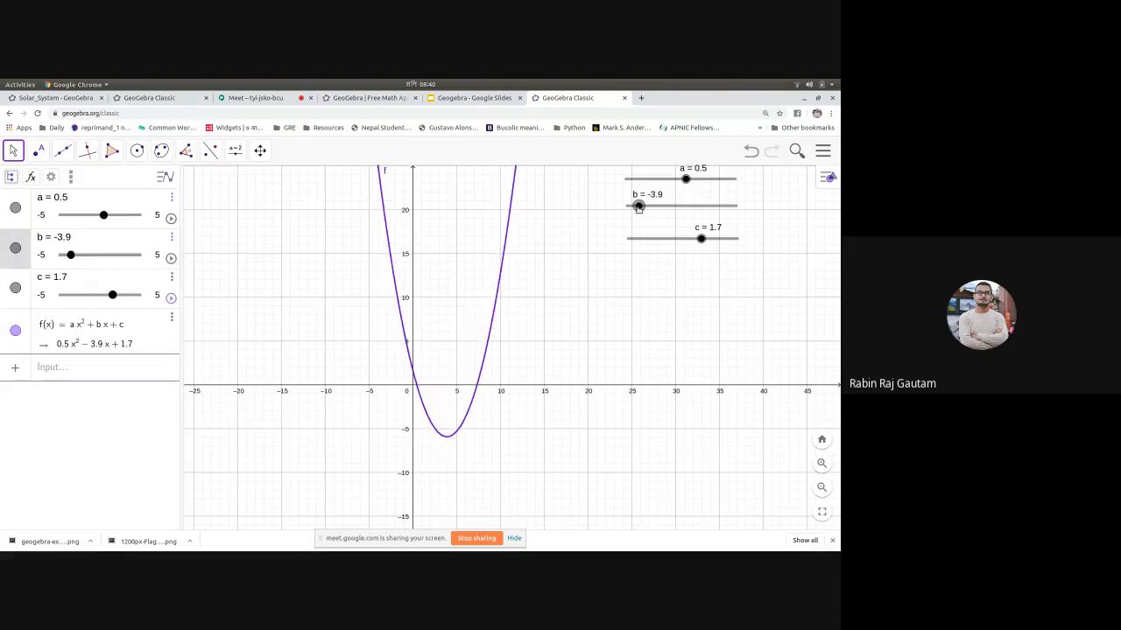
left_click_drag(703, 239, 646, 238)
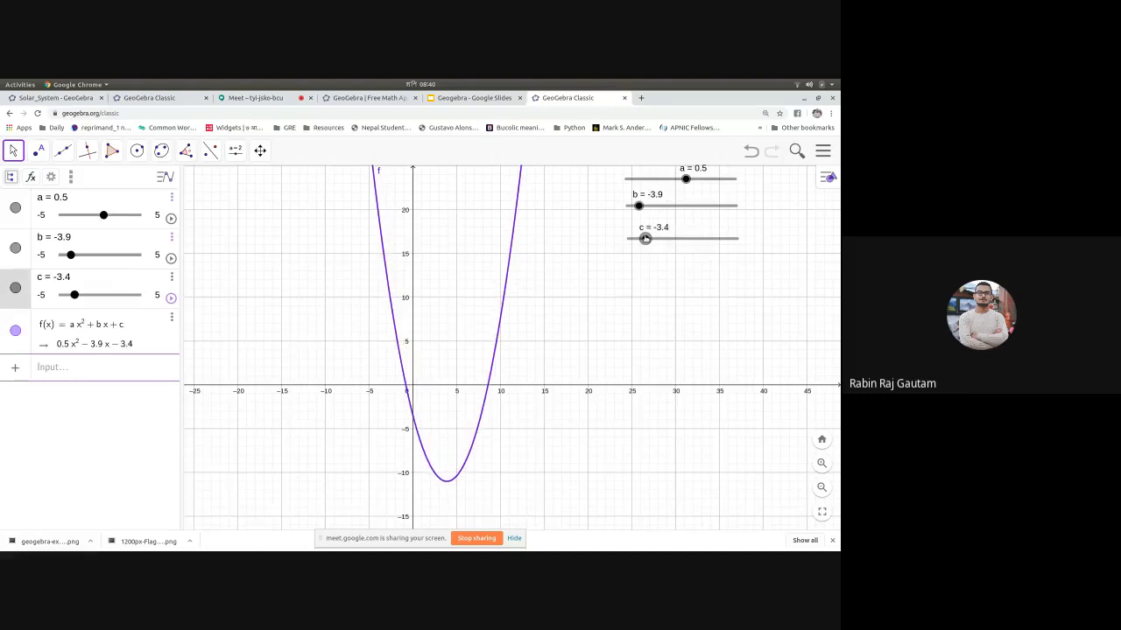
Step: Switch to Google Slides and present the Exercise 2 Draw Quadratic Equation slide in full screen to review its instructions
left_click(461, 102)
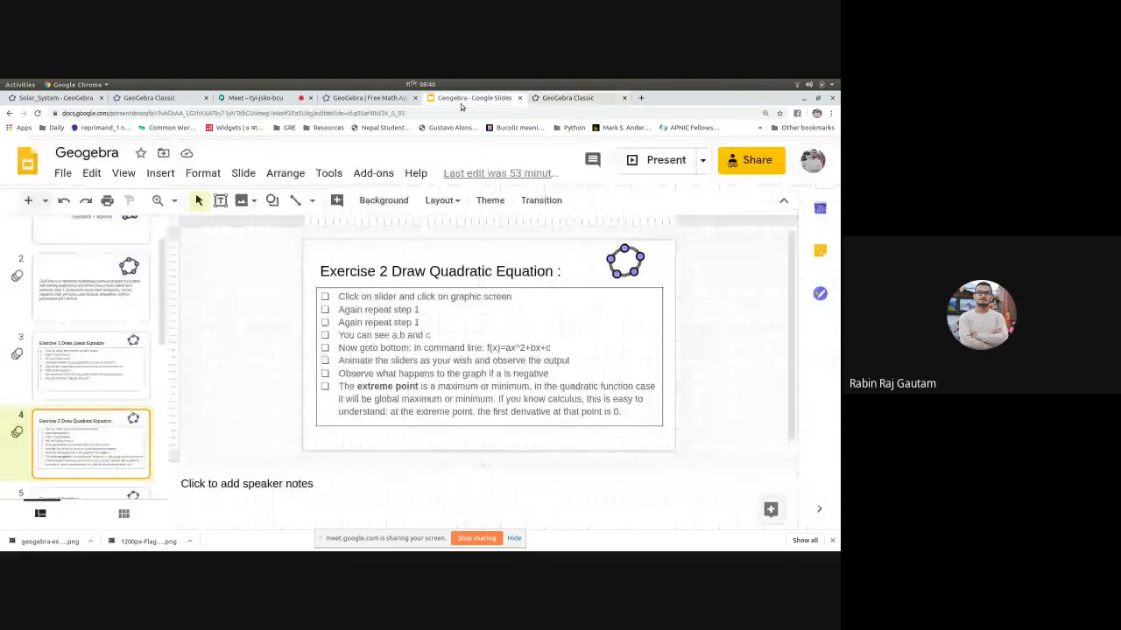
left_click(667, 161)
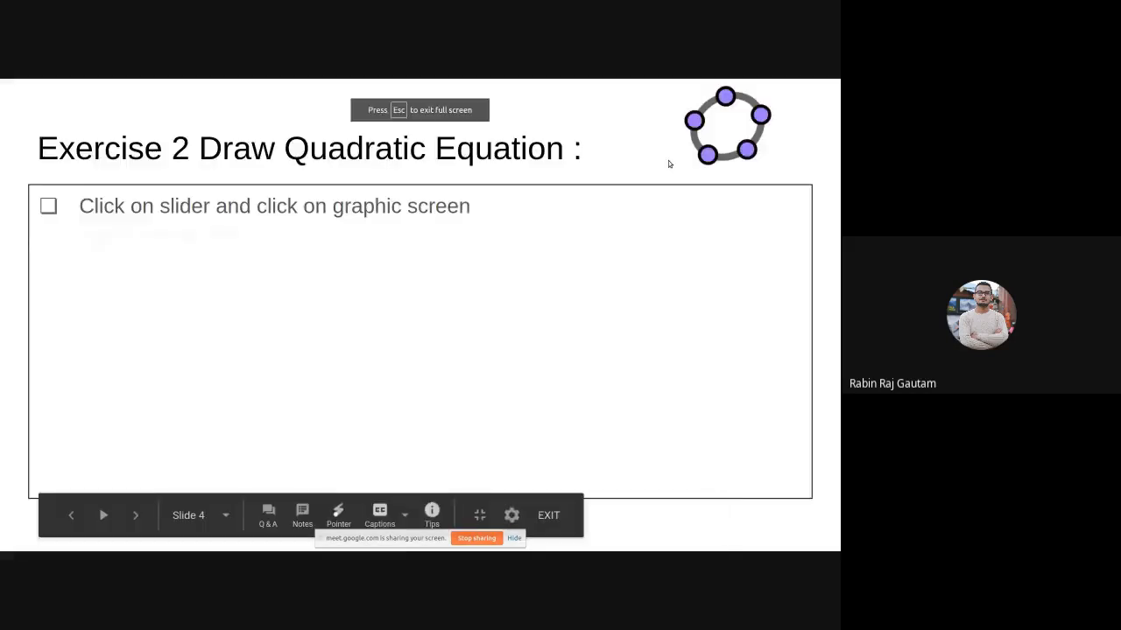
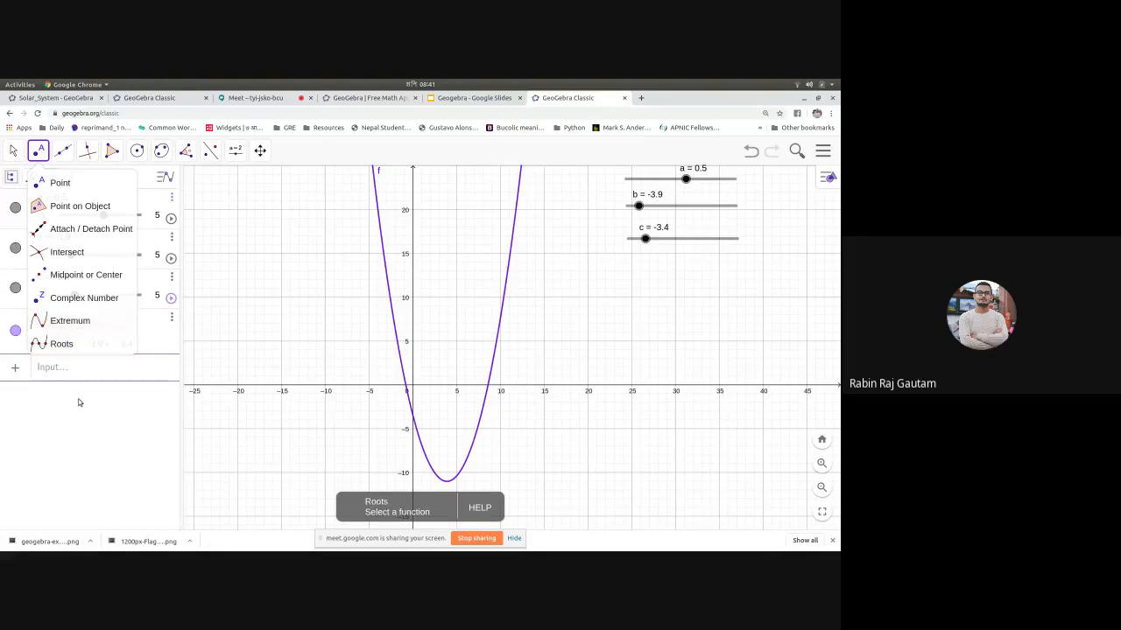
Step: Mark the parabola's extreme point by entering Extremum(f) in the Algebra view
left_click(70, 368)
left_click(40, 154)
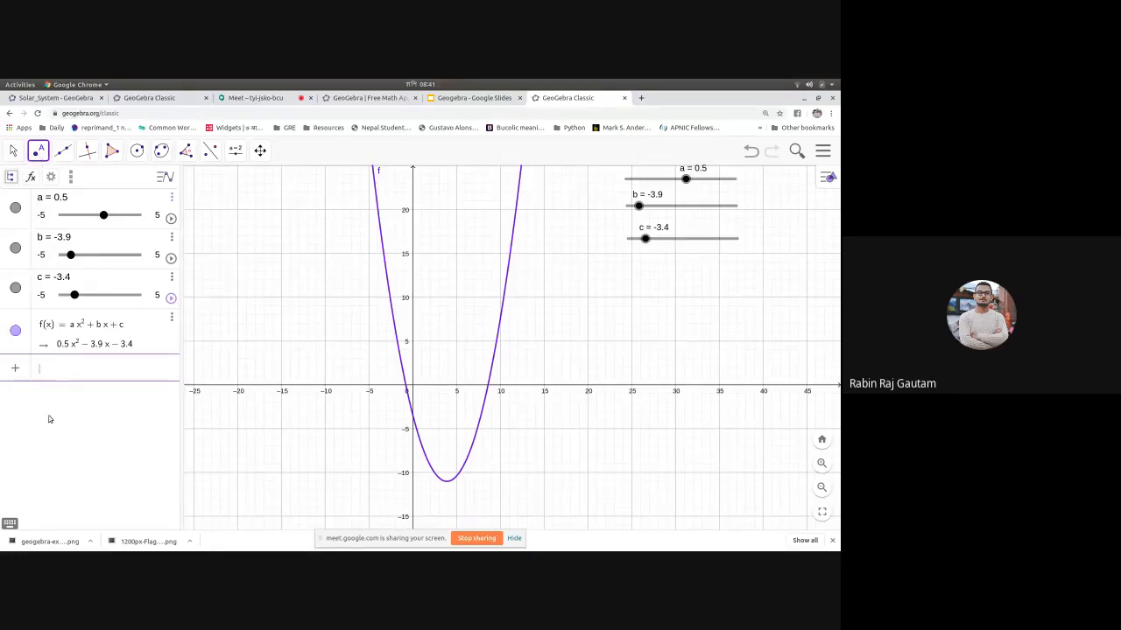
type("ex")
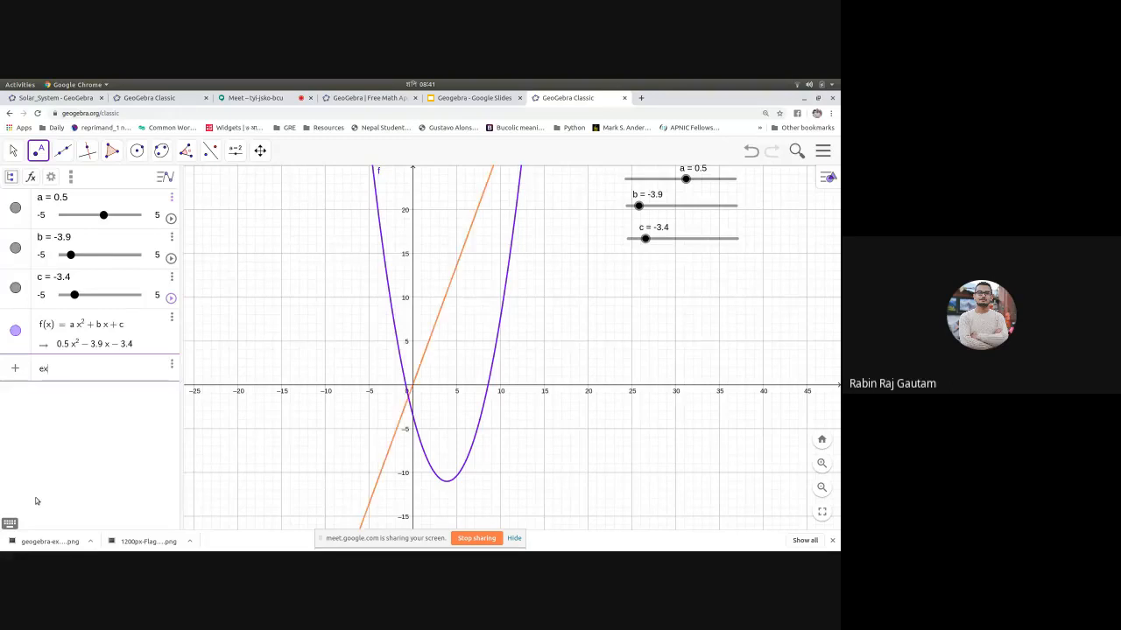
type("t")
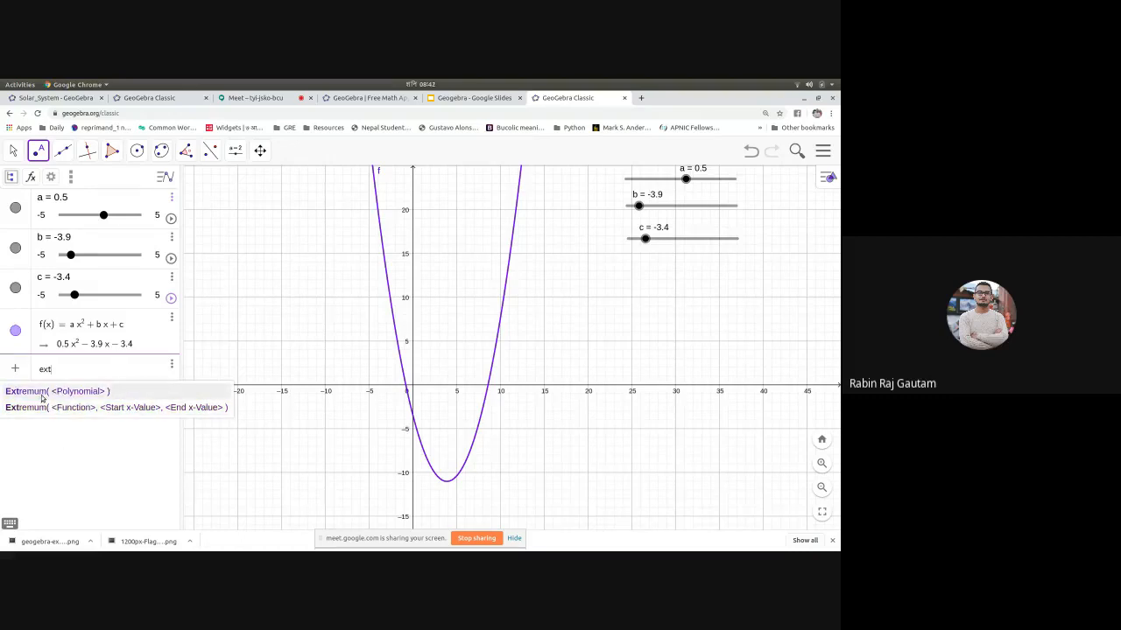
left_click(42, 397)
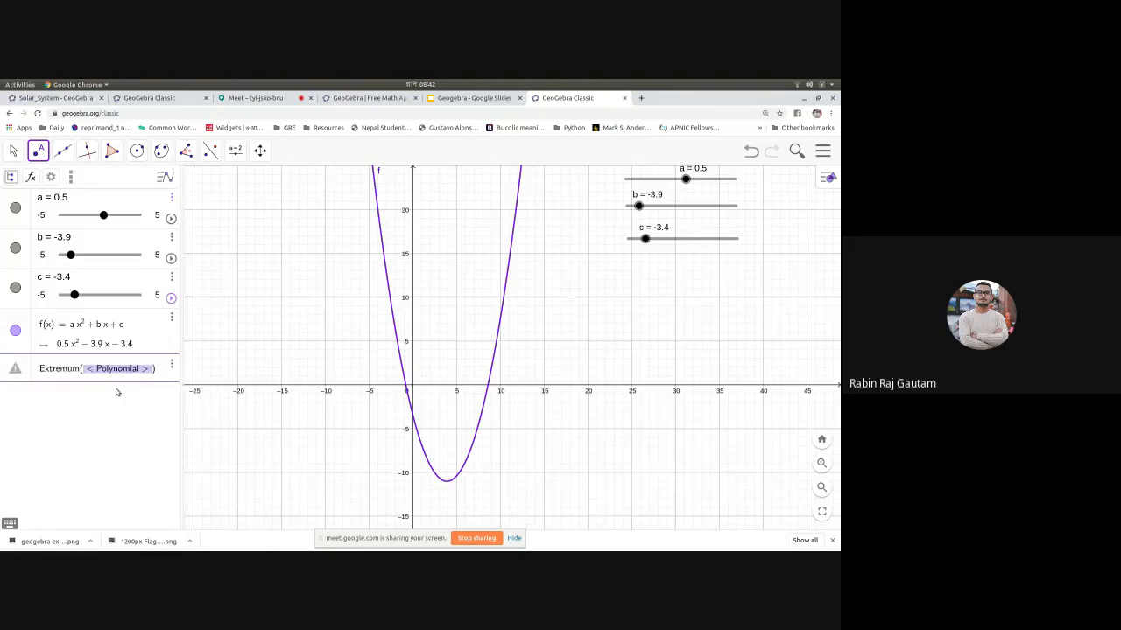
type("f")
key("Return")
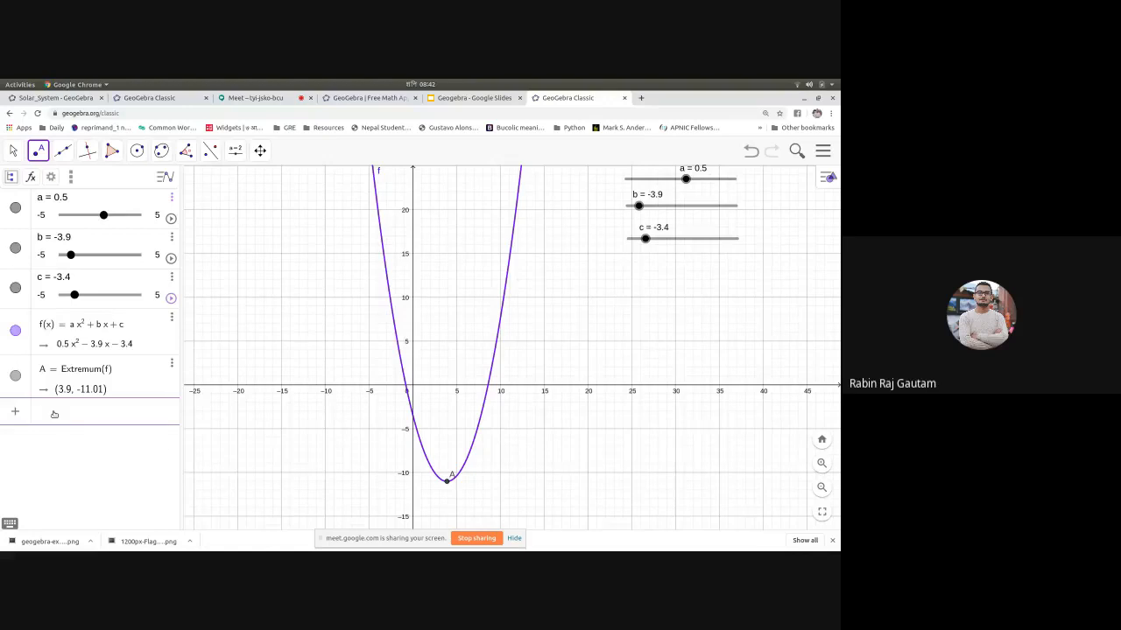
Step: Mark the parabola's x-intercepts by entering Root(f) in the Algebra view
type("ro")
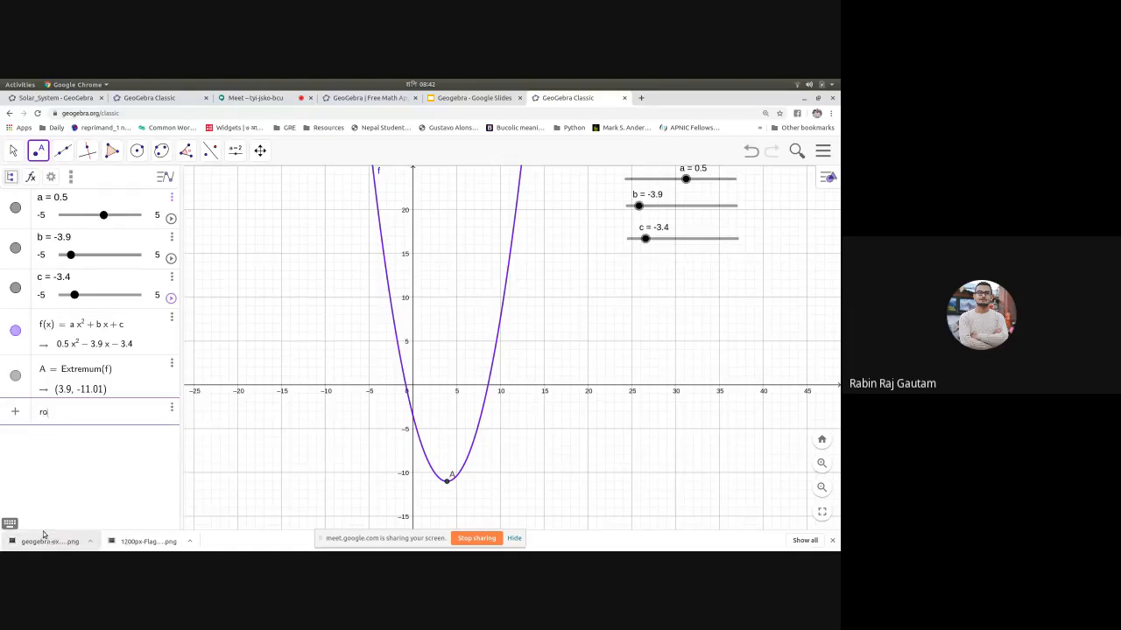
type("ot")
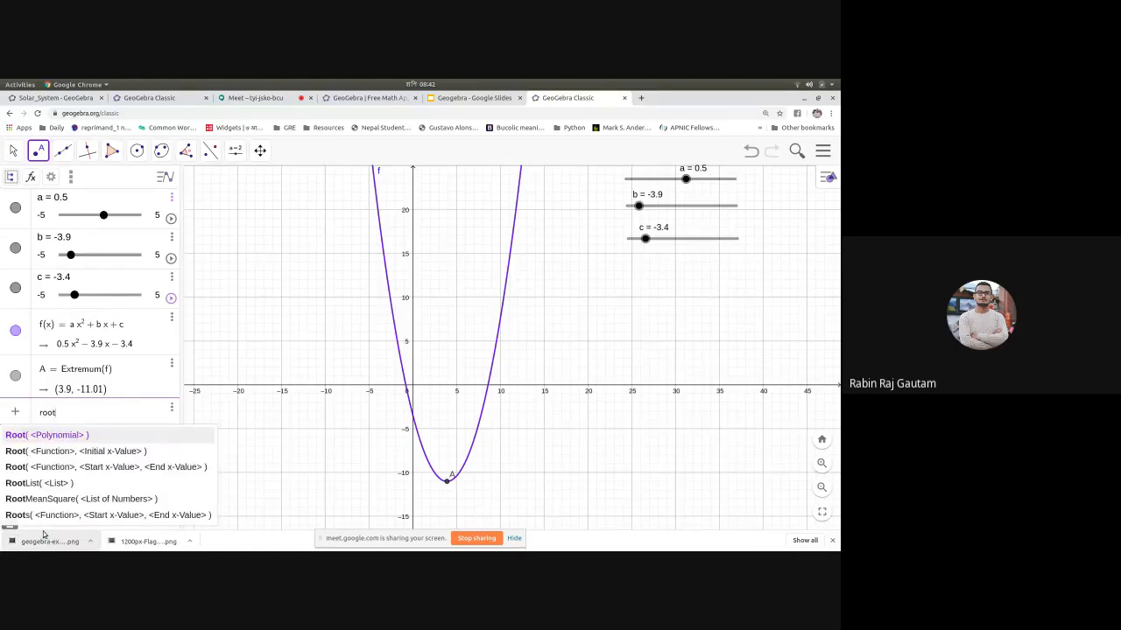
left_click(45, 437)
type("f")
key("Return")
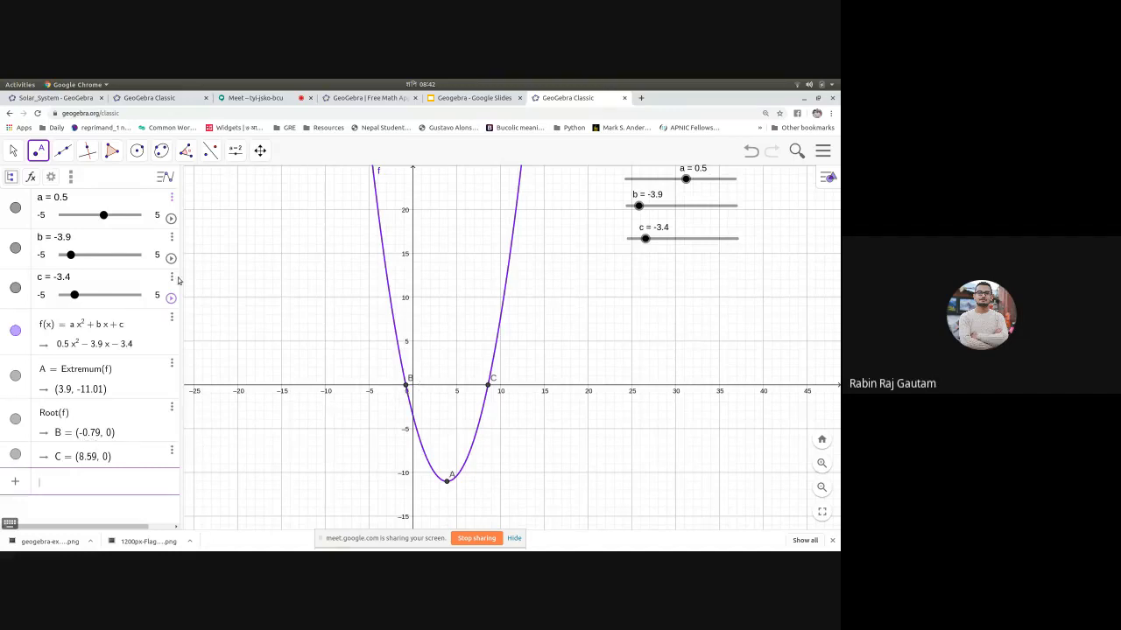
Step: Set the sliders to a = 0.1, b = -4 and c = 3 to see how the extremum and roots respond
left_click(14, 151)
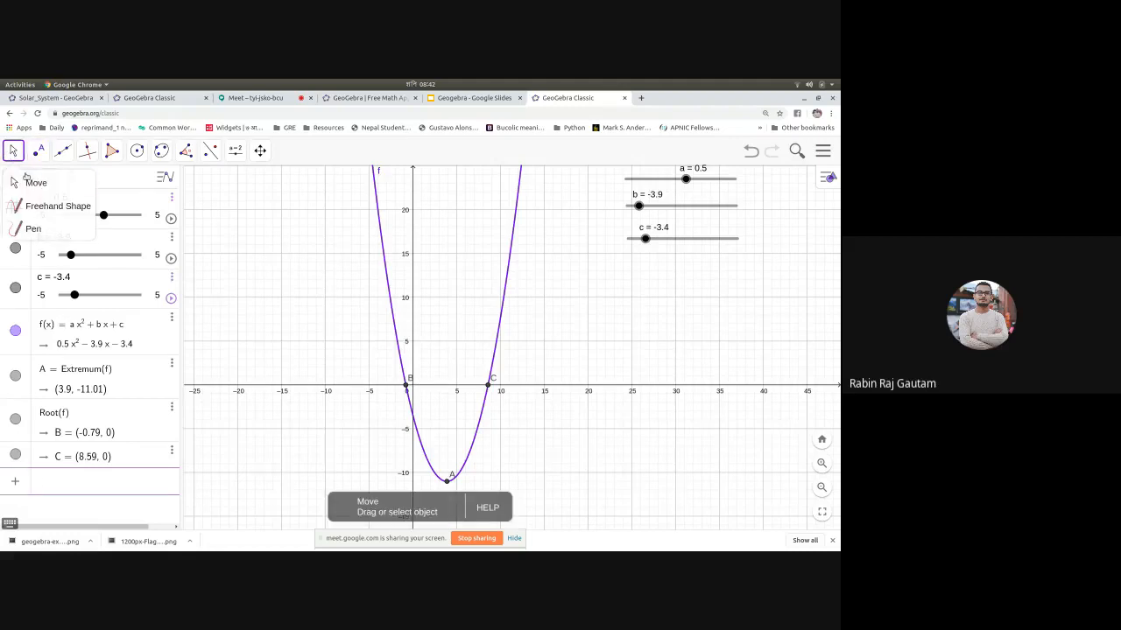
left_click(32, 184)
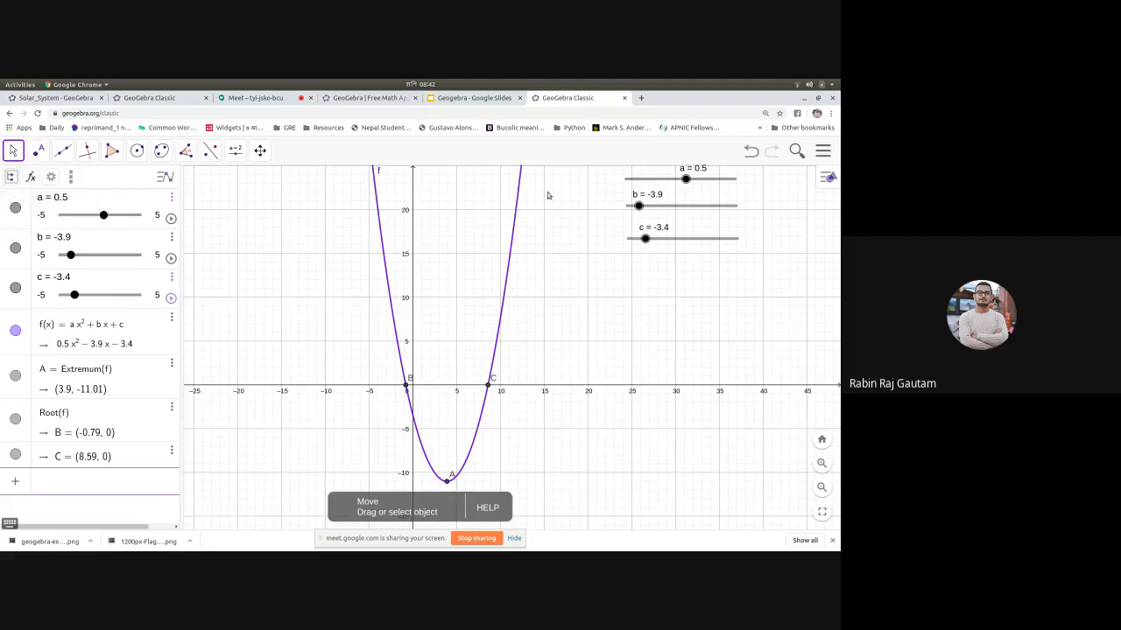
mouse_move(686, 179)
left_mouse_down()
mouse_move(639, 206)
mouse_move(678, 210)
mouse_move(665, 238)
mouse_move(639, 243)
mouse_move(675, 182)
left_mouse_up()
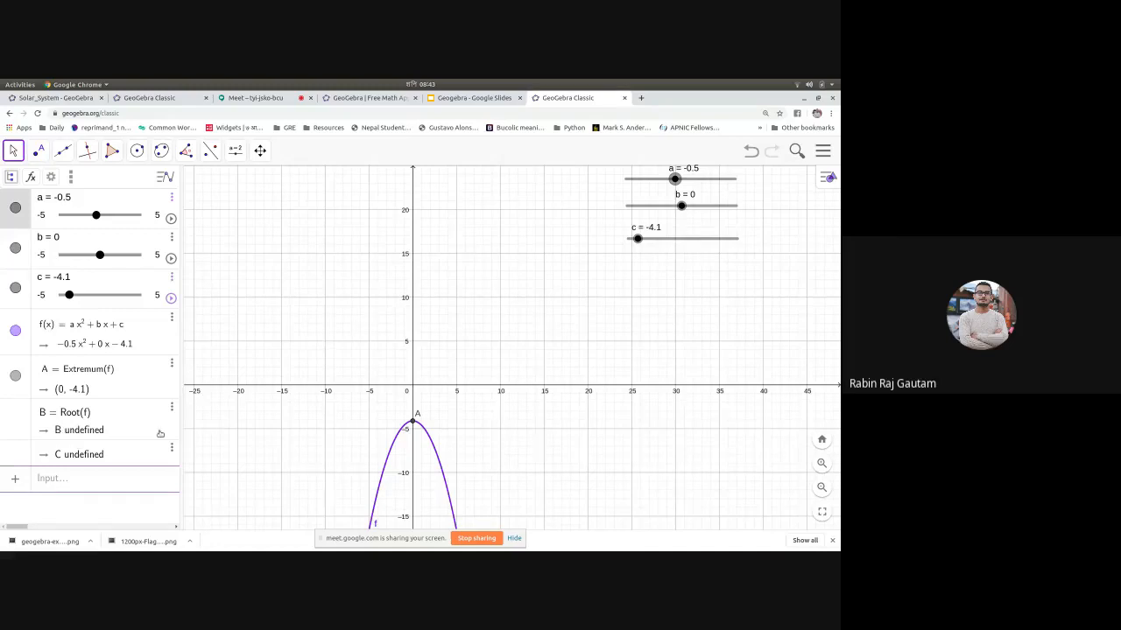
scroll(503, 391, "down", 8)
scroll(513, 390, "down", 1)
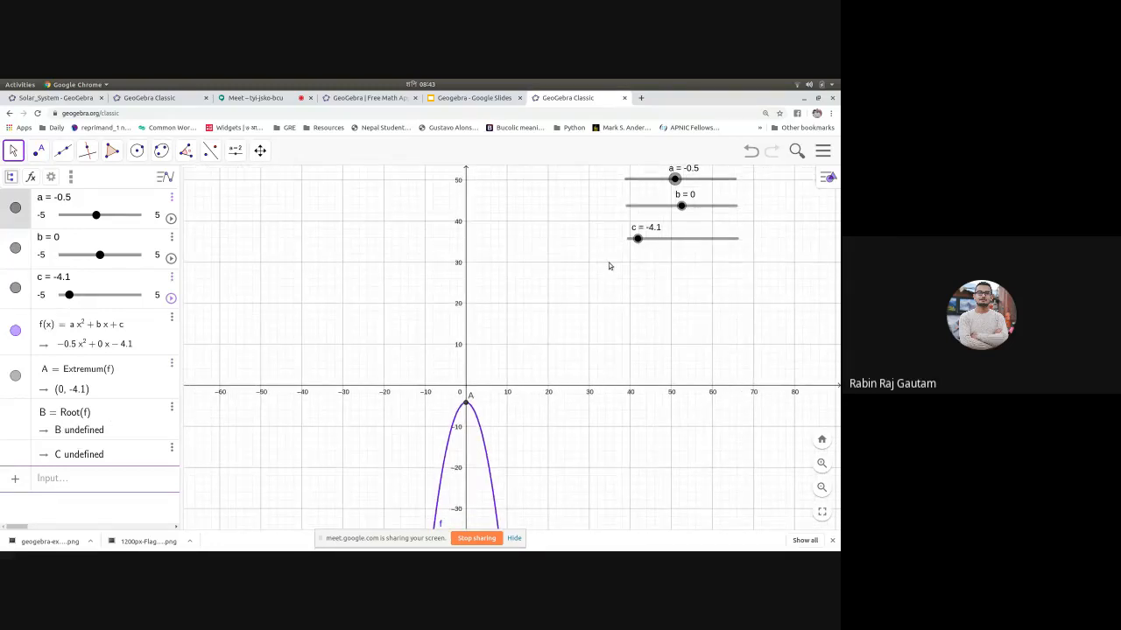
left_click_drag(682, 207, 716, 239)
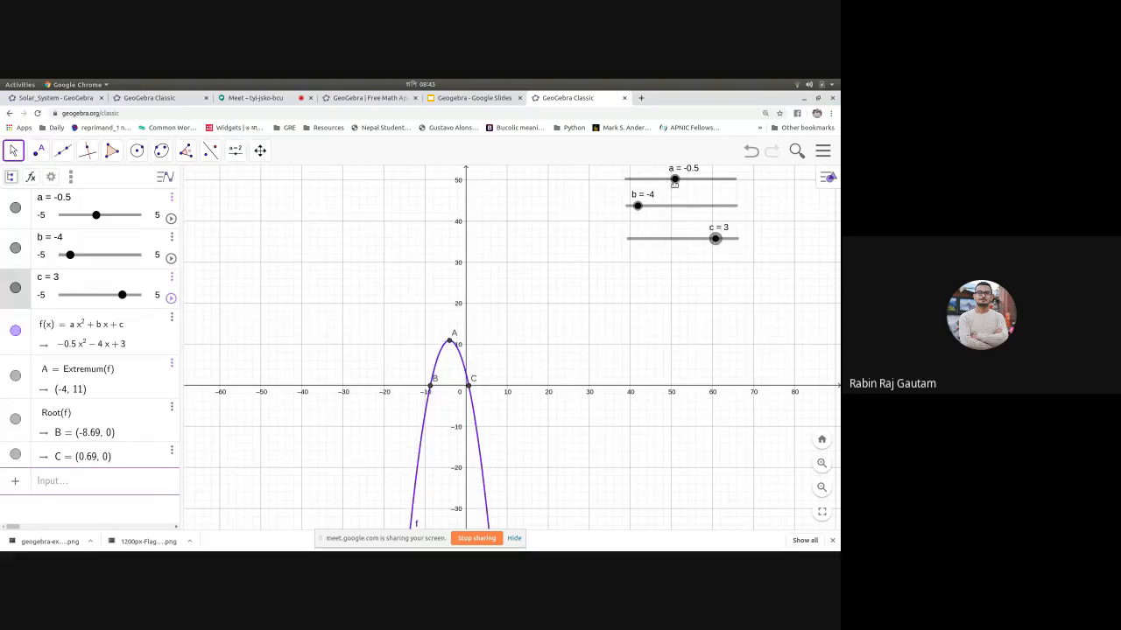
mouse_move(674, 179)
left_mouse_down()
mouse_move(692, 179)
mouse_move(681, 180)
left_mouse_up()
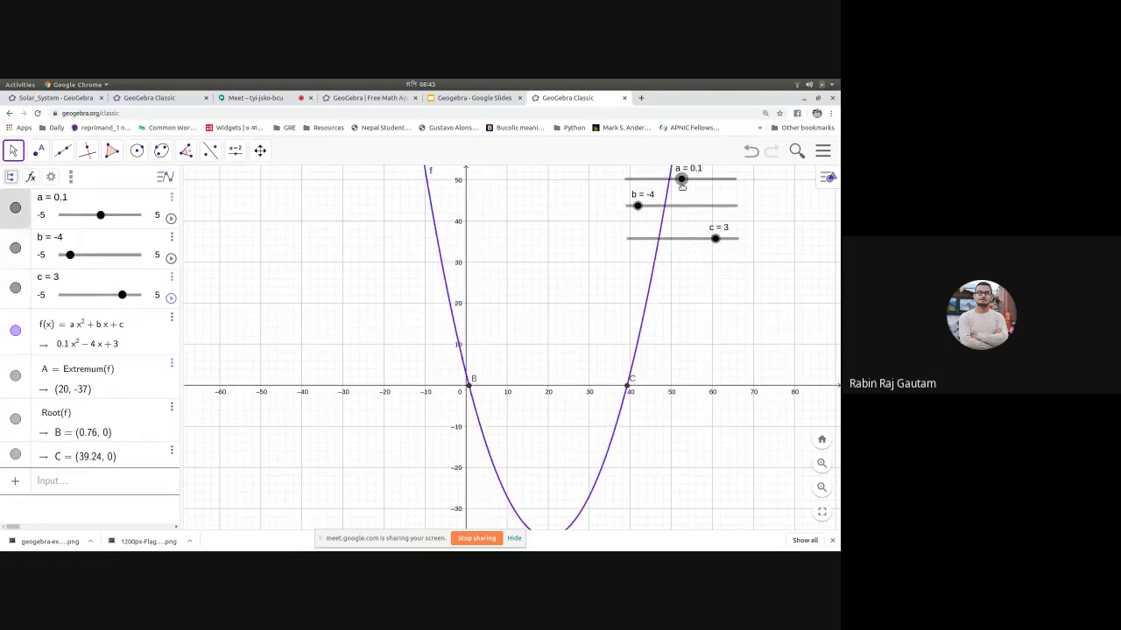
Step: Start the animation of sliders a, b and c to watch the parabola, extremum and roots change
right_click(682, 184)
left_click(711, 233)
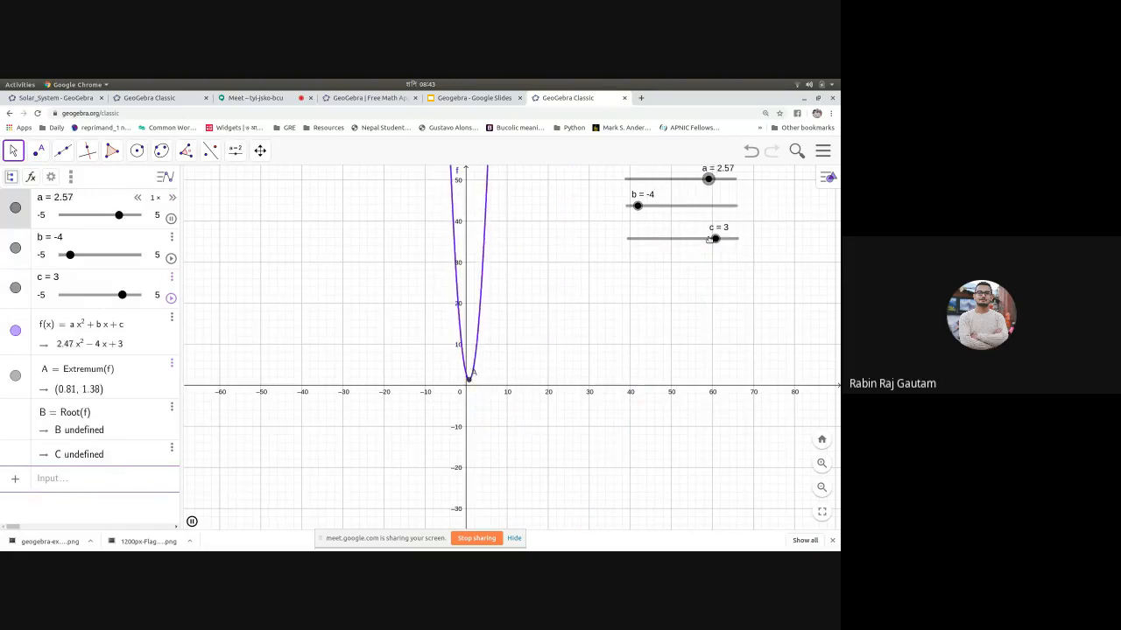
right_click(637, 208)
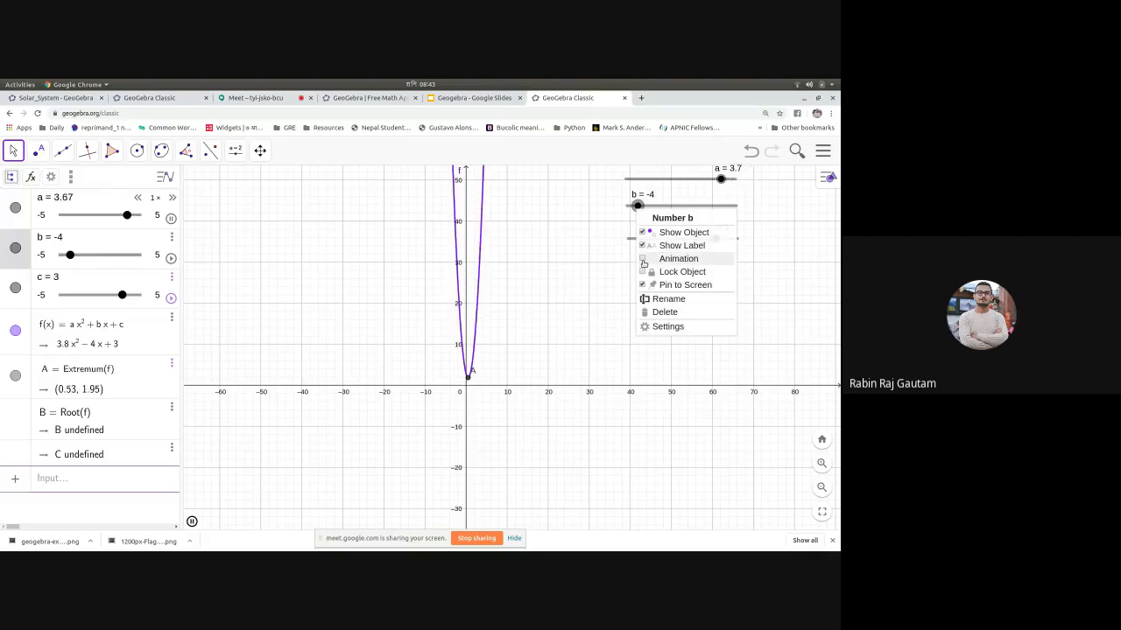
left_click(661, 258)
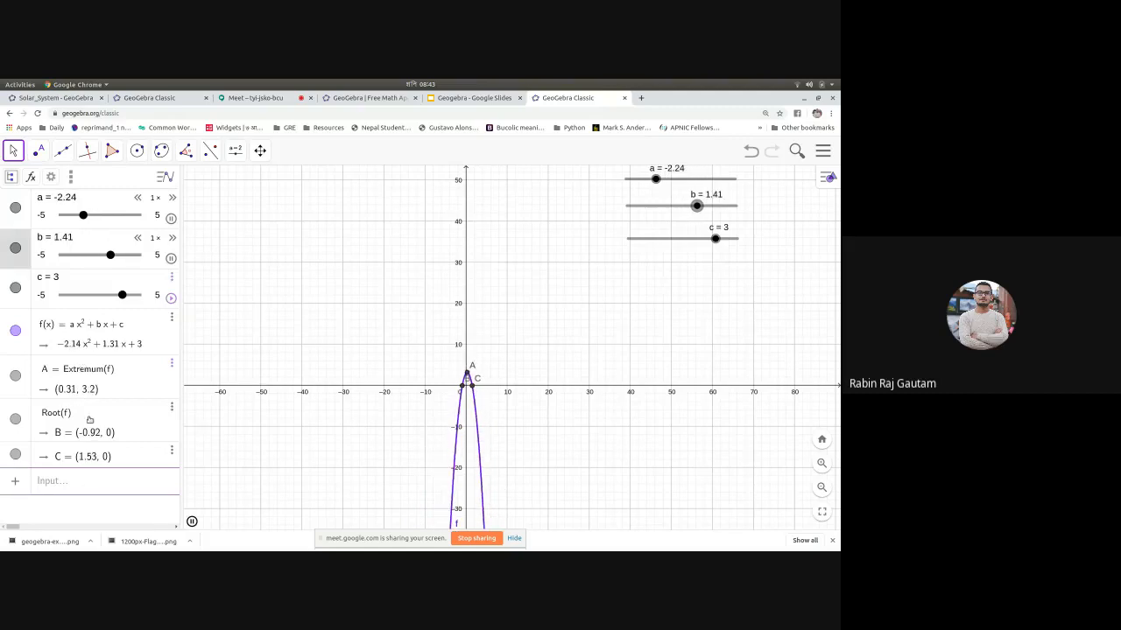
left_click(170, 303)
left_click(171, 299)
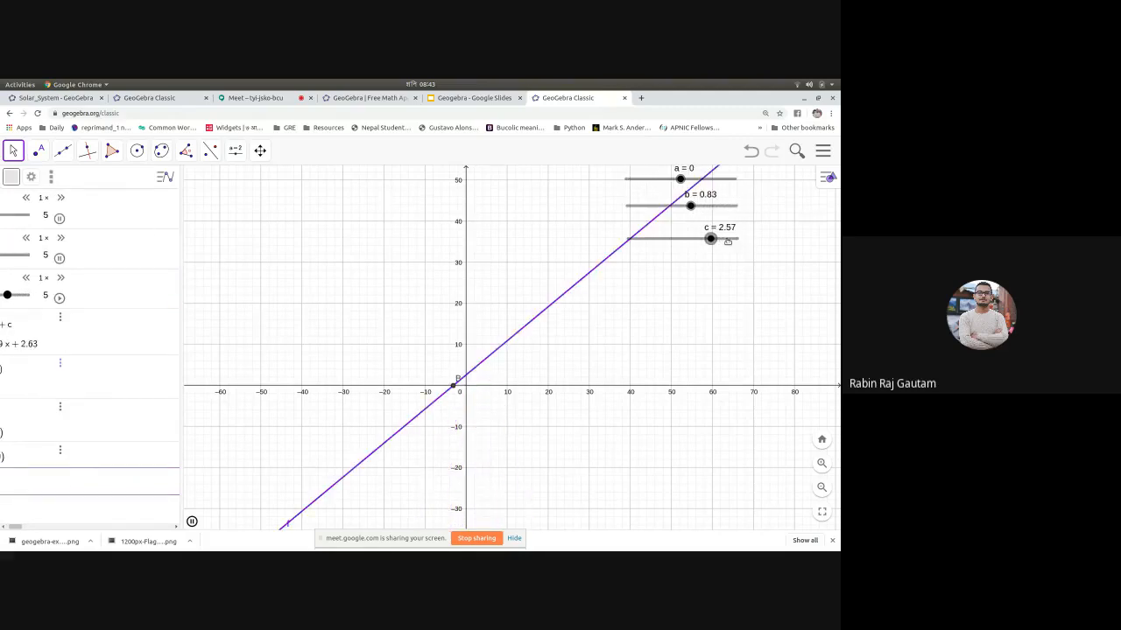
Step: Stop the animation of sliders c, b and a
right_click(726, 241)
left_click(769, 288)
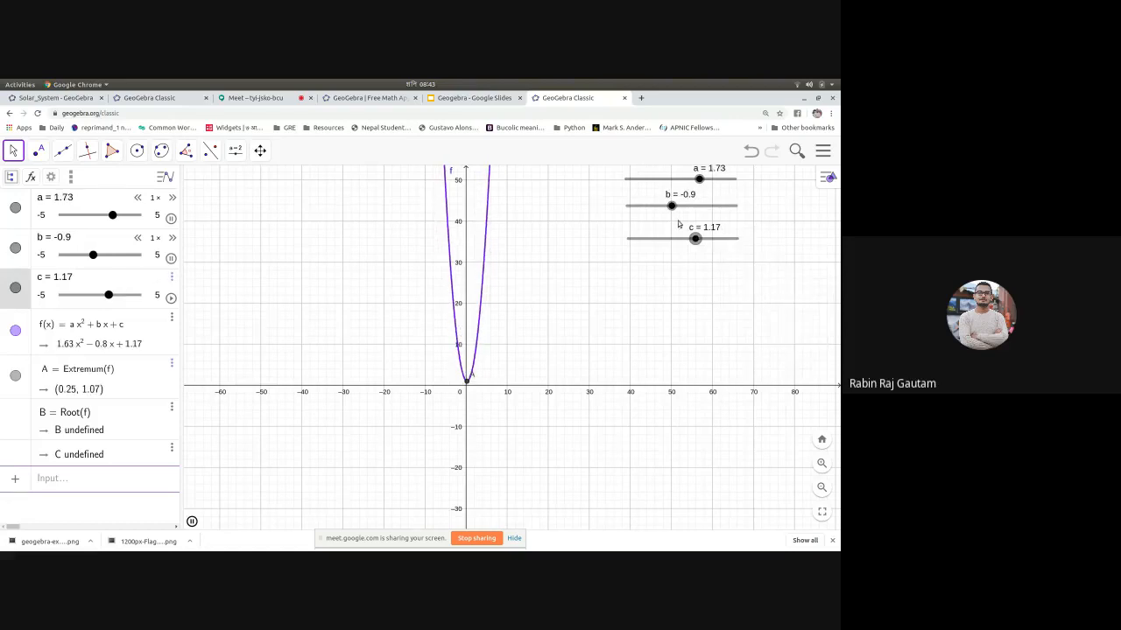
right_click(667, 207)
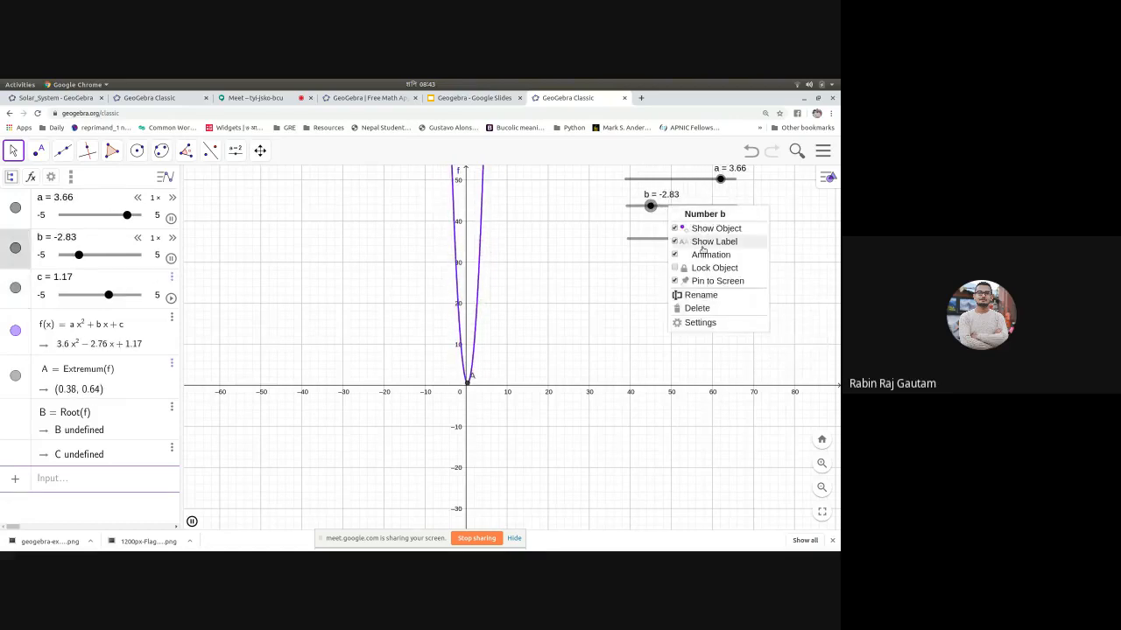
left_click(674, 254)
right_click(706, 189)
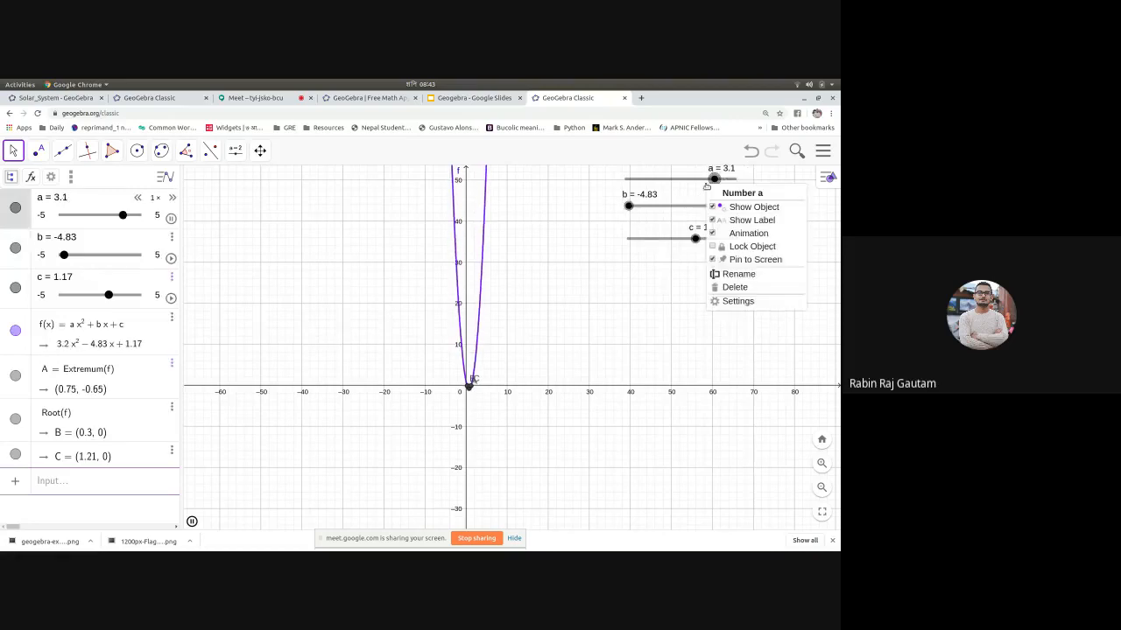
left_click(727, 233)
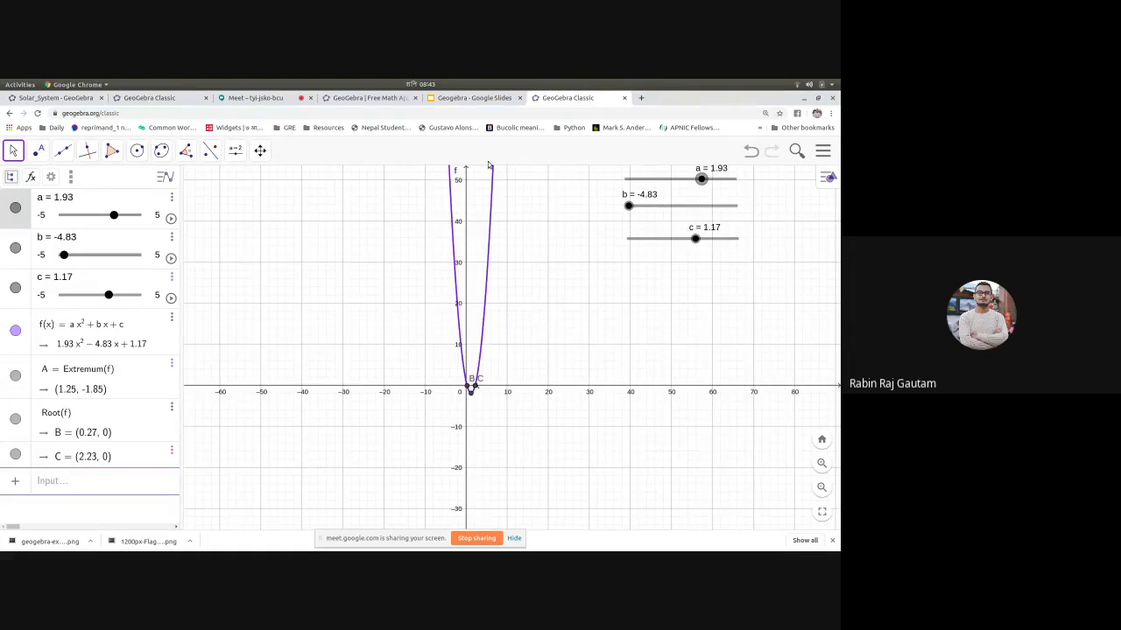
Step: Switch to Google Slides to check the Exercise 2 Continue slide, and return to GeoGebra
left_click(459, 98)
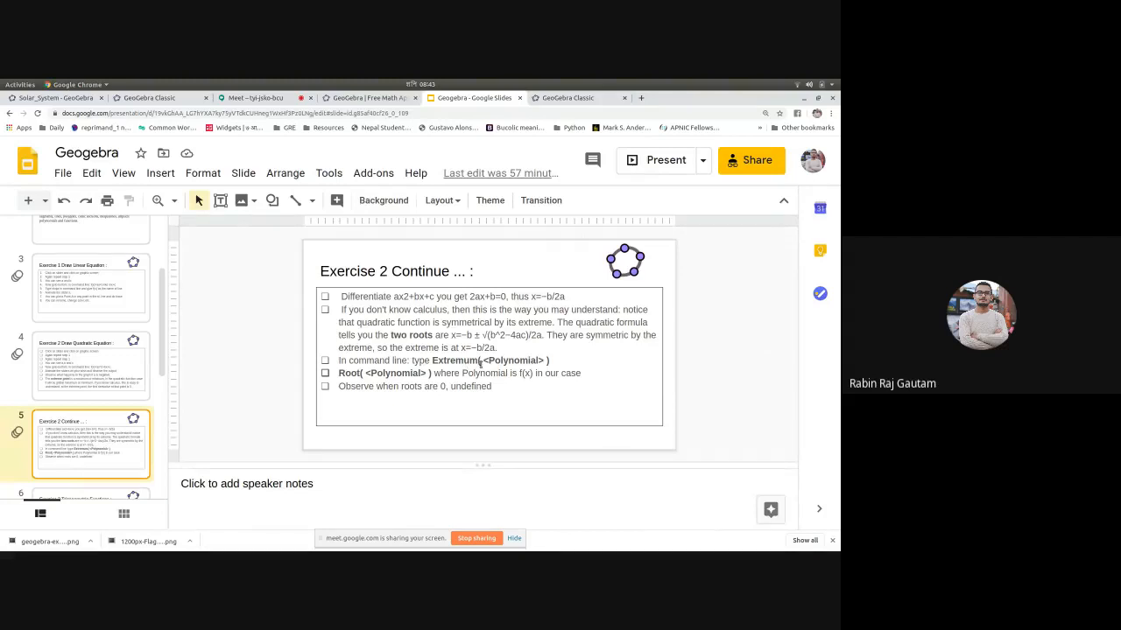
scroll(109, 440, "down", 2)
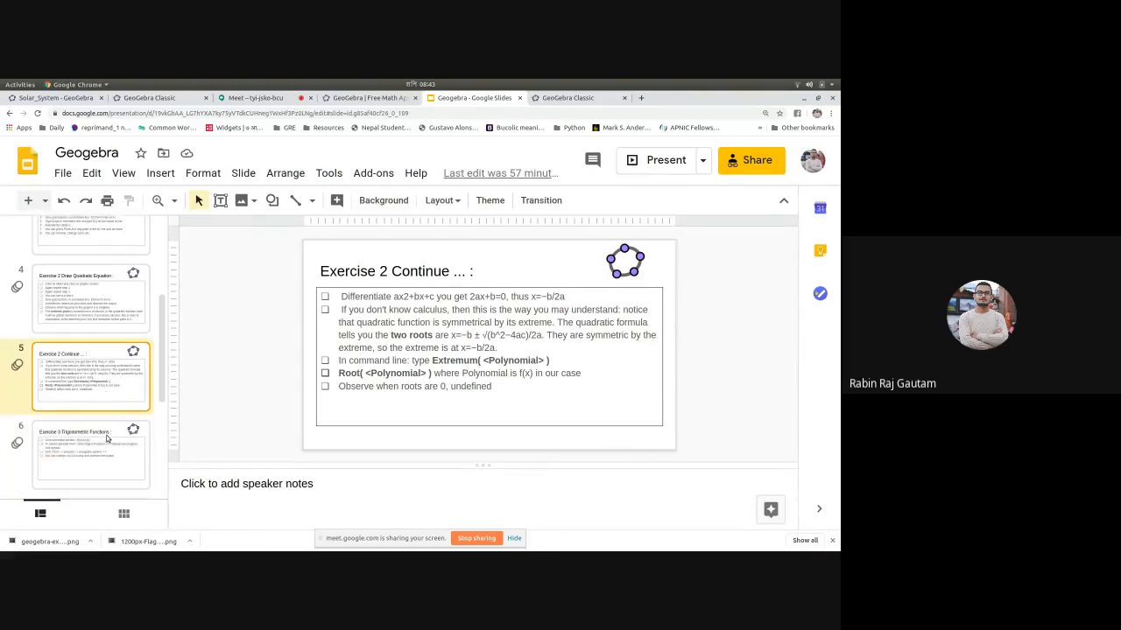
left_click(567, 97)
Step: Export the Graphics view with the parabola as an image and download it
left_click(260, 150)
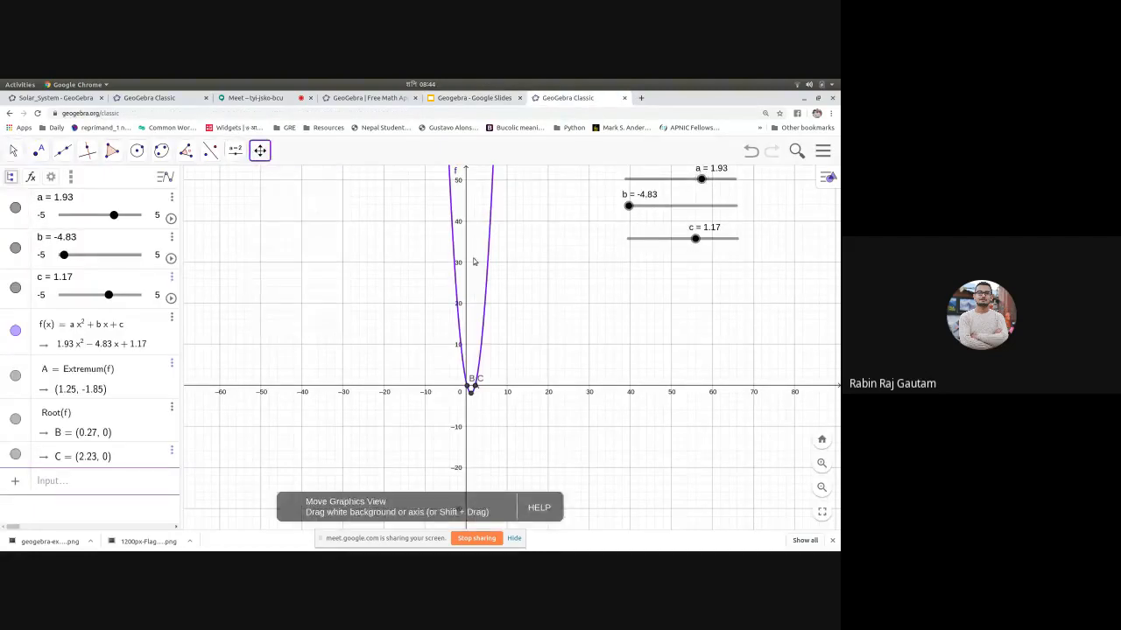
scroll(475, 262, "up", 2)
scroll(435, 320, "down", 2)
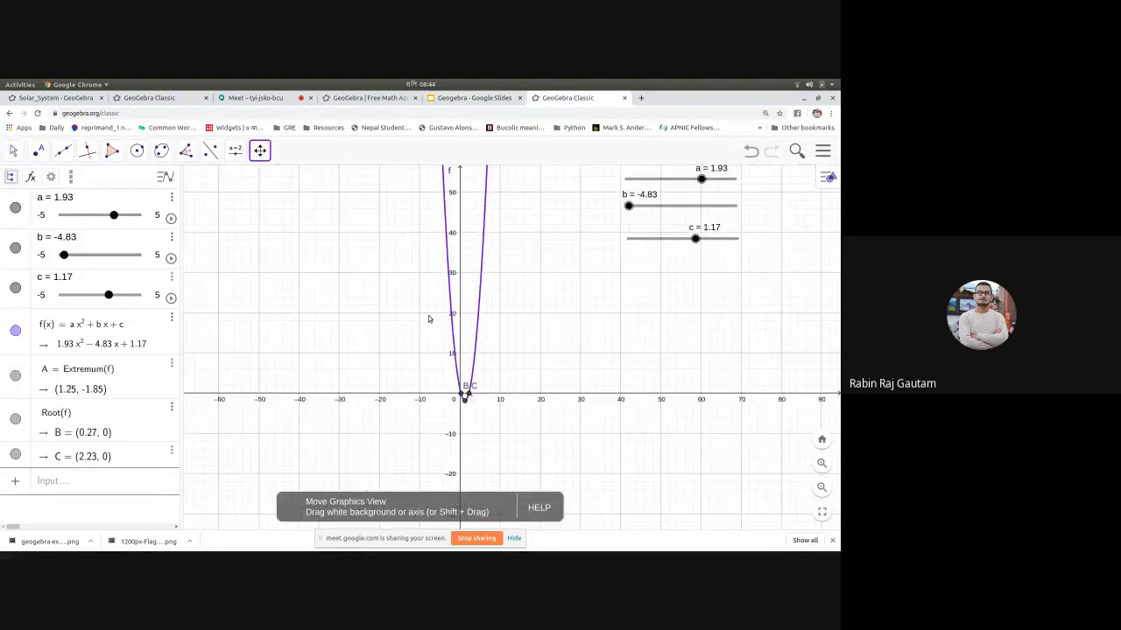
left_click(823, 151)
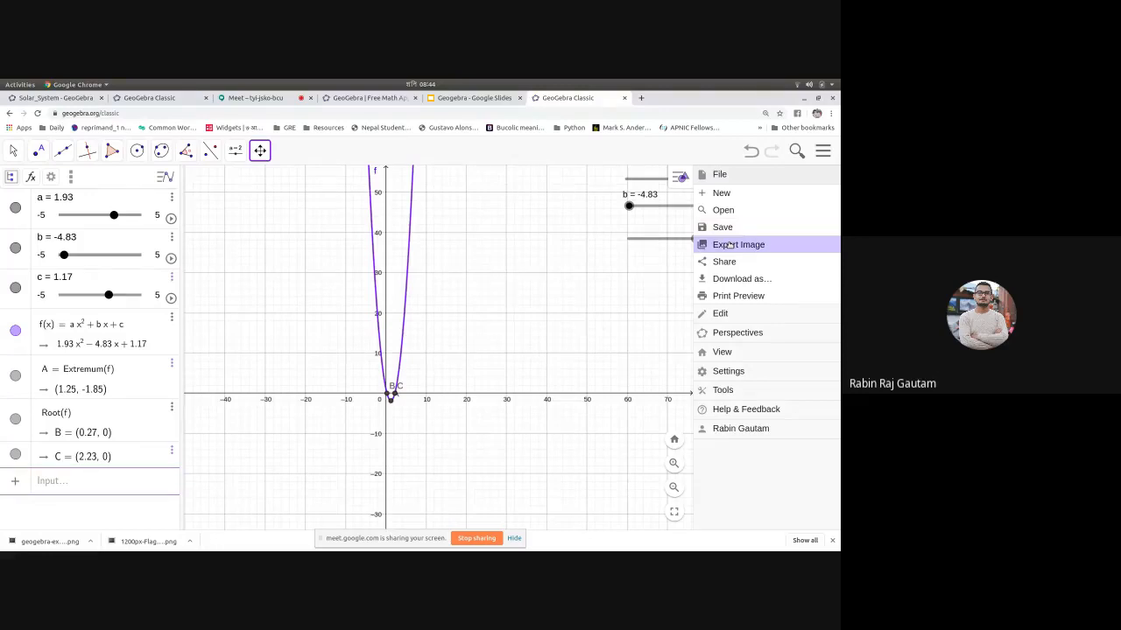
left_click(729, 246)
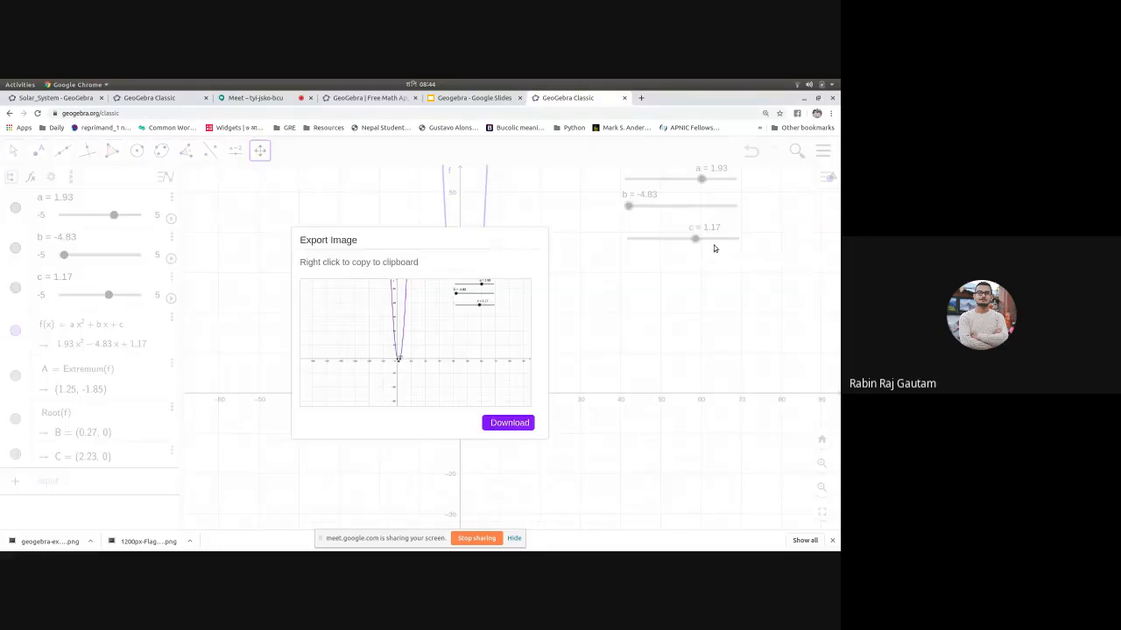
left_click(496, 425)
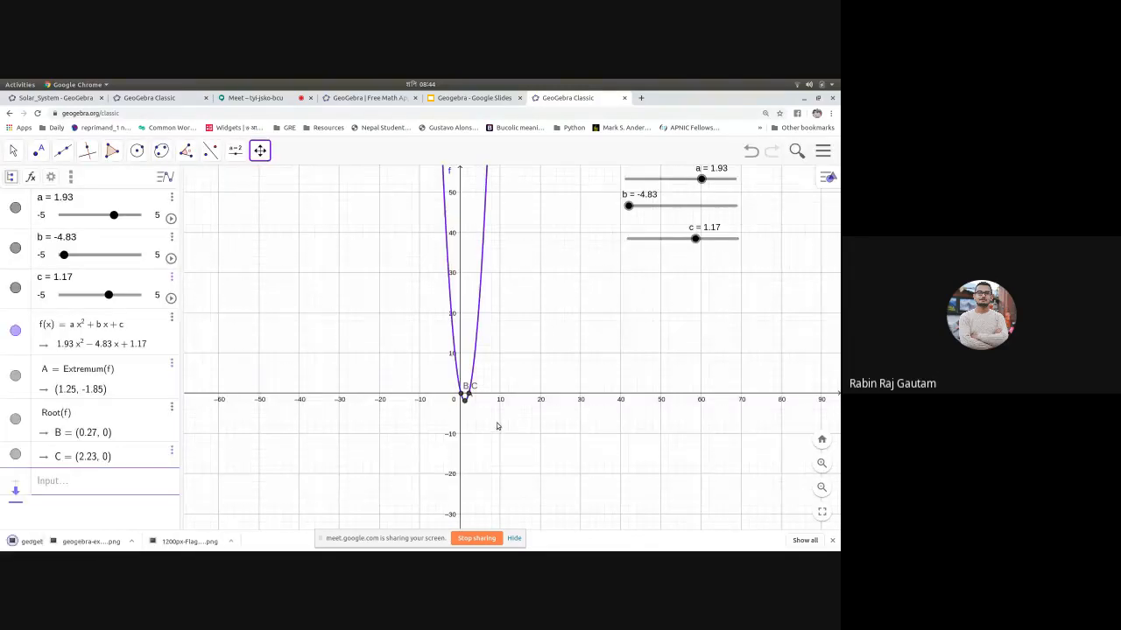
Step: Start a new blank GeoGebra file without saving the quadratic construction
left_click(823, 152)
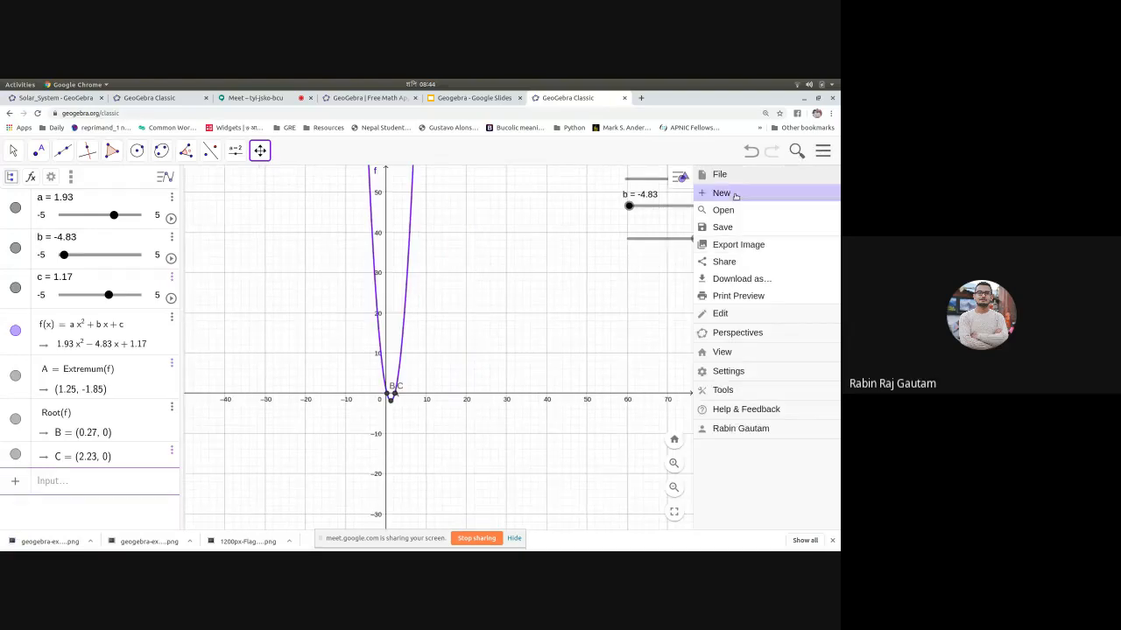
left_click(735, 195)
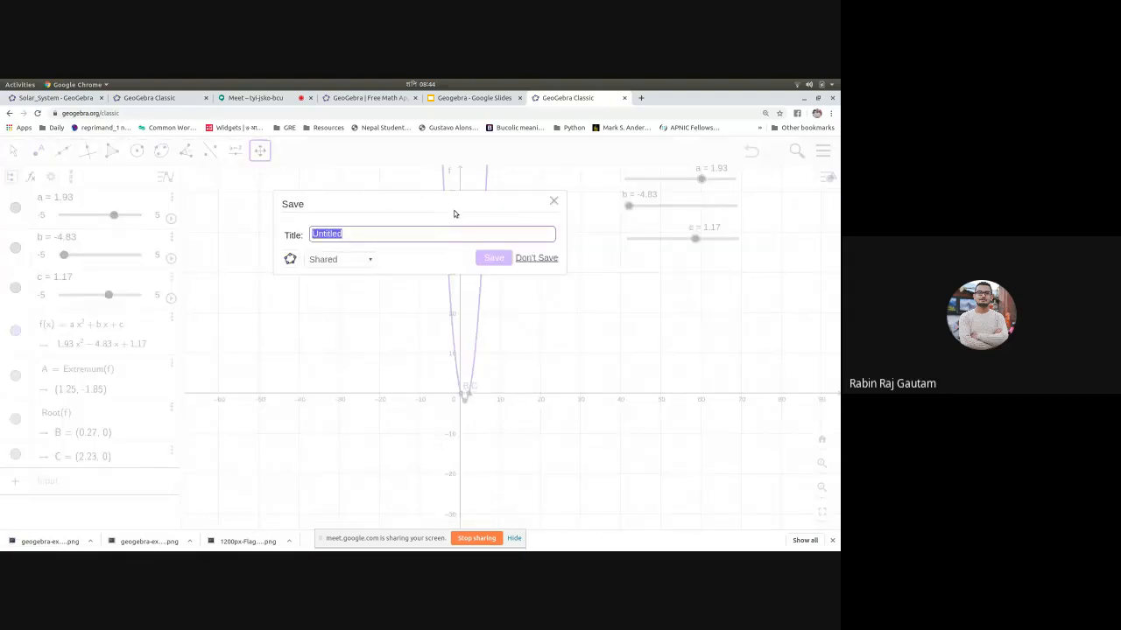
left_click(530, 259)
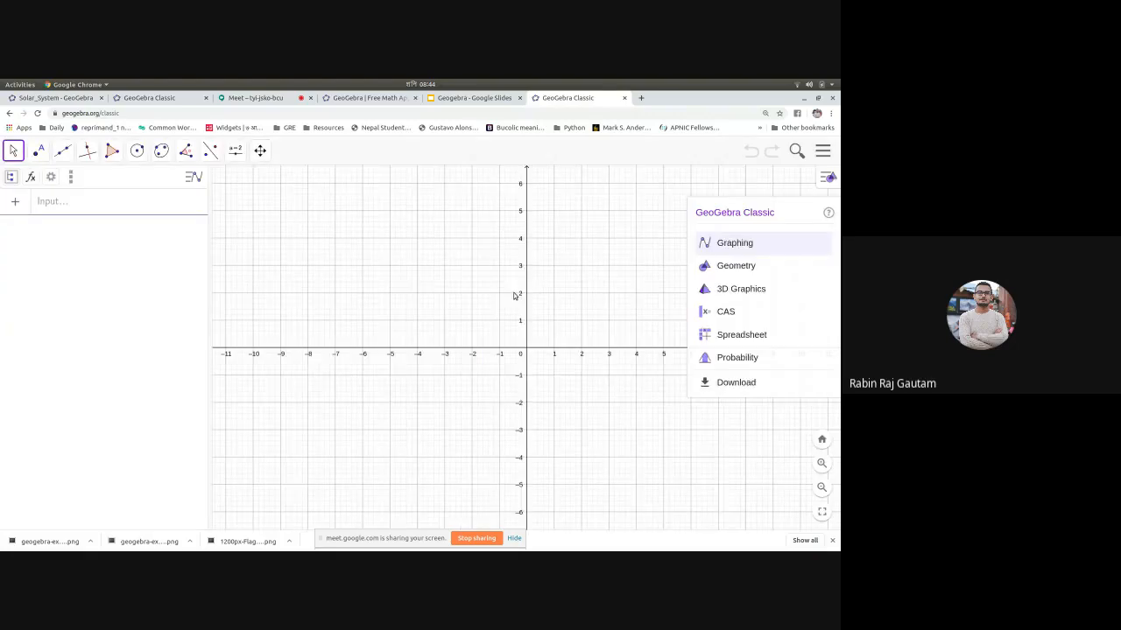
Step: Switch to Google Slides, select the Exercise 3 Trigonometric Functions slide and present the deck in full screen
left_click(477, 98)
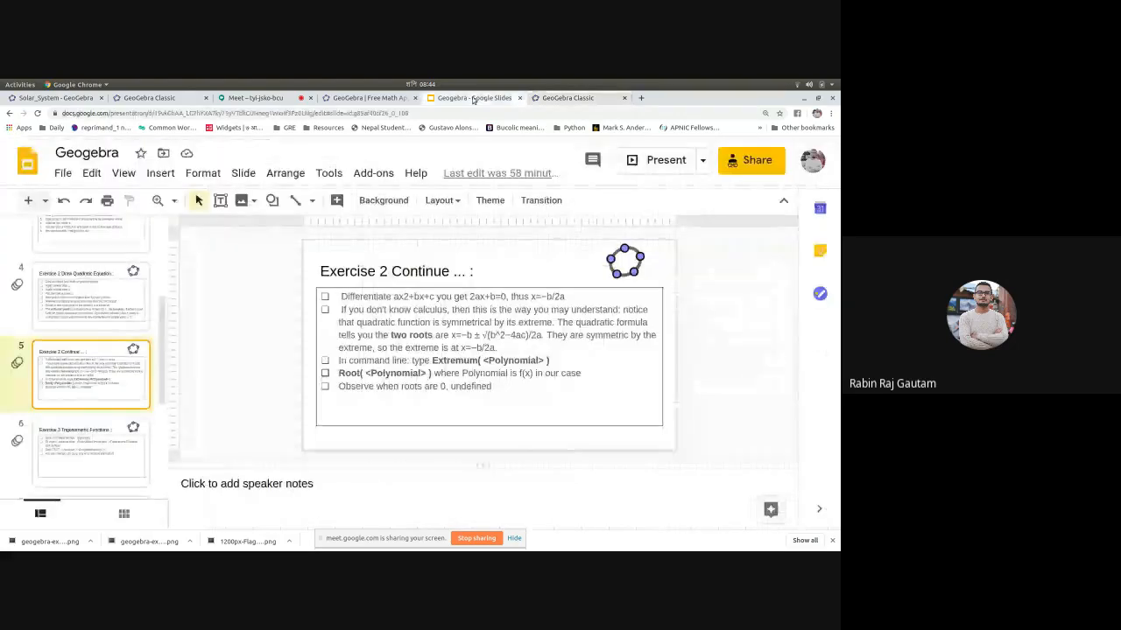
left_click(93, 441)
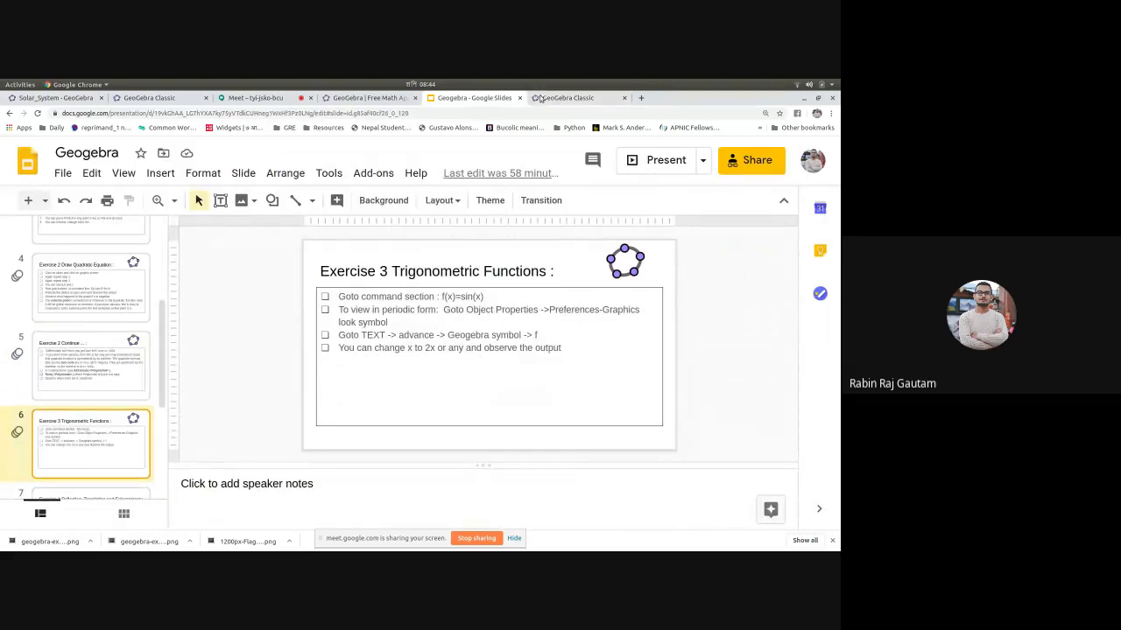
left_click(637, 165)
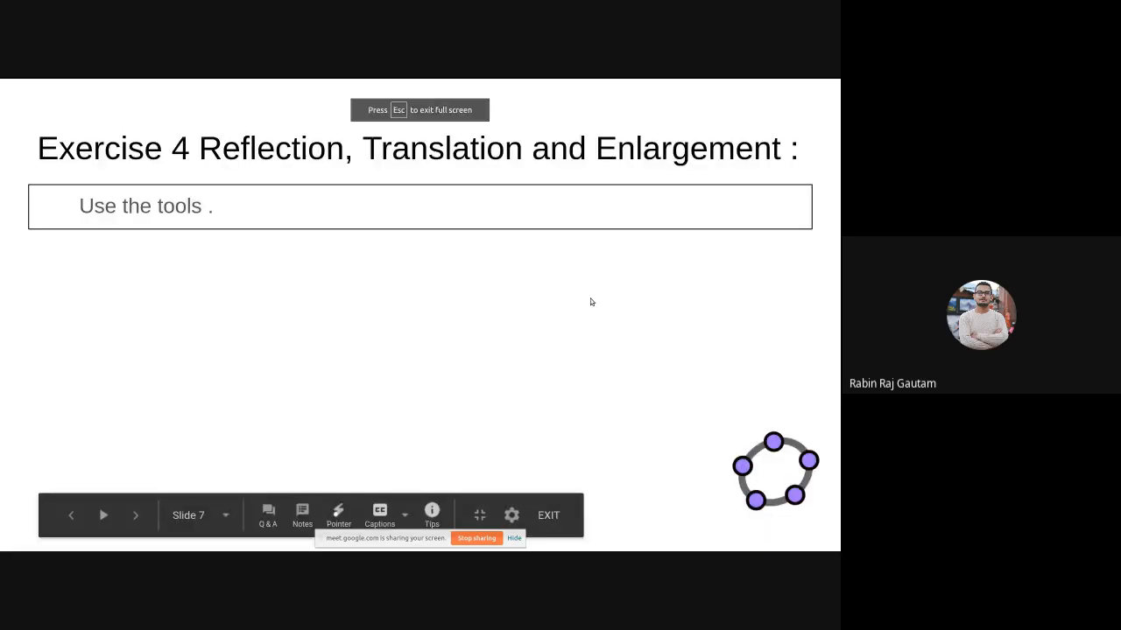
Step: Go back to the Exercise 3 Trigonometric Functions slide, leave the full-screen presentation and switch to GeoGebra
key("Left")
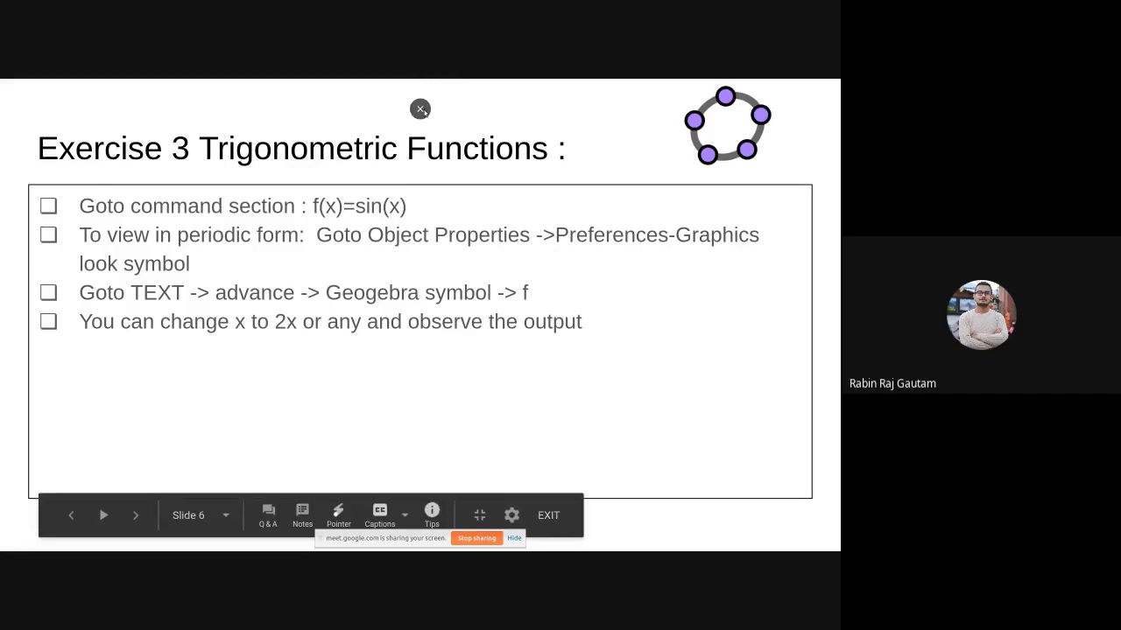
left_click(420, 109)
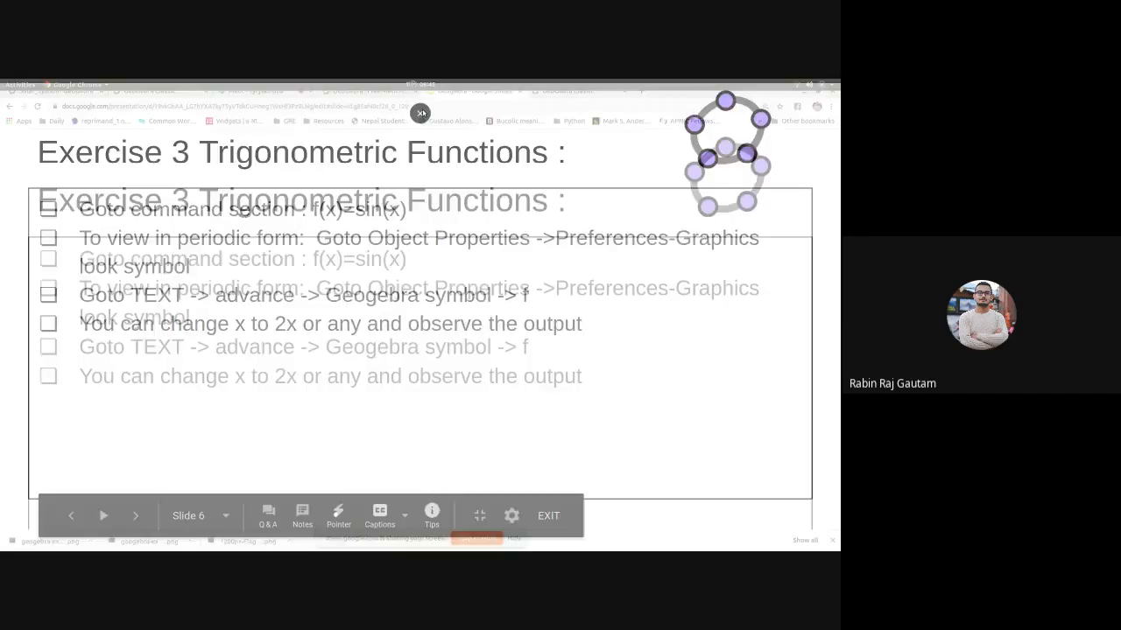
left_click(565, 101)
Step: Plot the function f(x) = sin(x), show GeoGebra in full screen and narrow the Algebra view
left_click(260, 151)
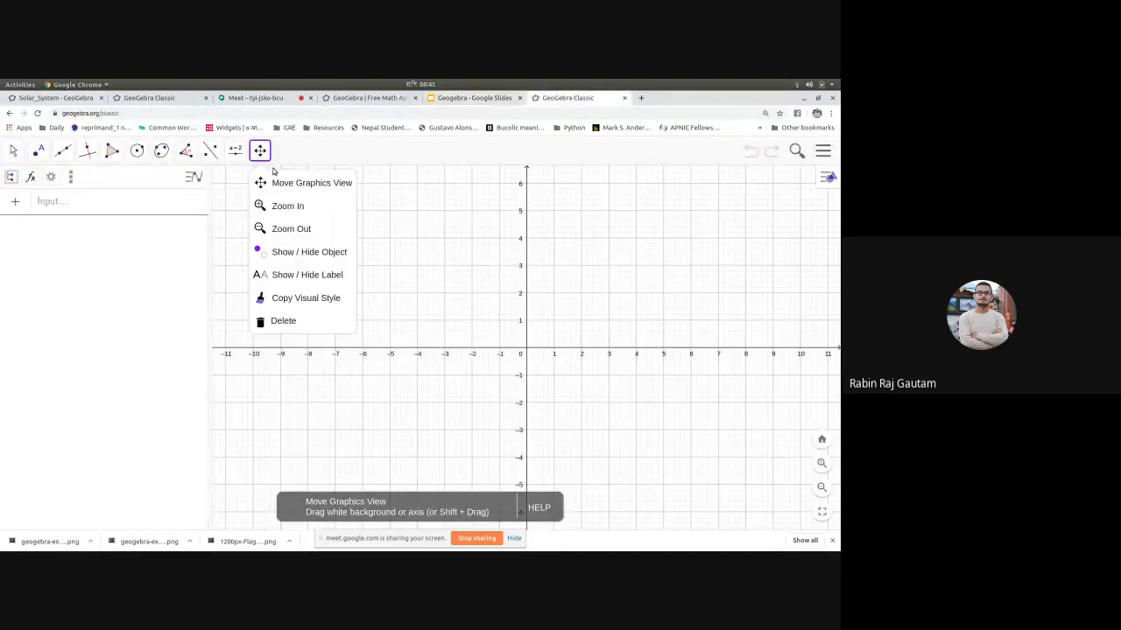
left_click_drag(404, 266, 377, 270)
mouse_move(526, 399)
left_mouse_down()
mouse_move(551, 420)
mouse_move(523, 411)
left_mouse_up()
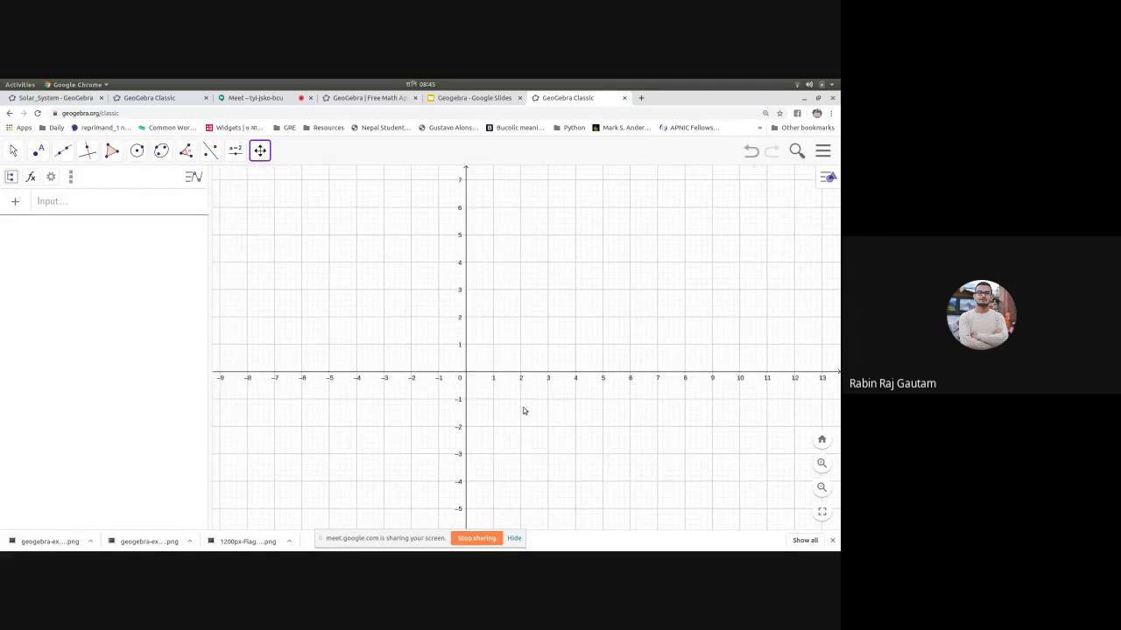
scroll(490, 358, "down", 2)
scroll(490, 358, "up", 2)
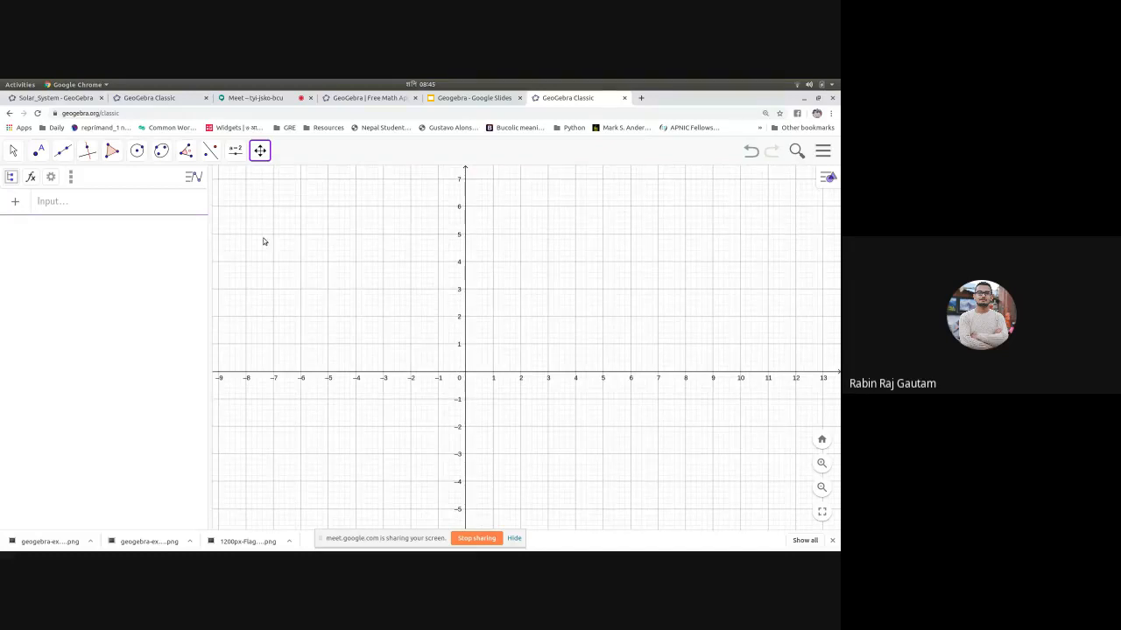
left_click(49, 203)
type("f(x) ")
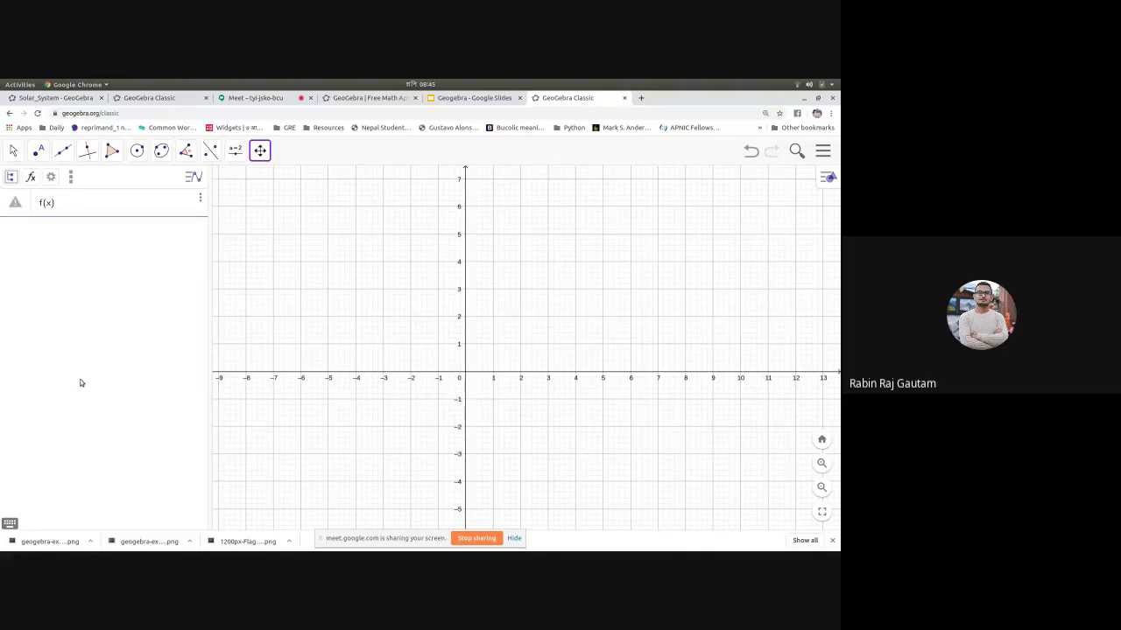
type("= sin")
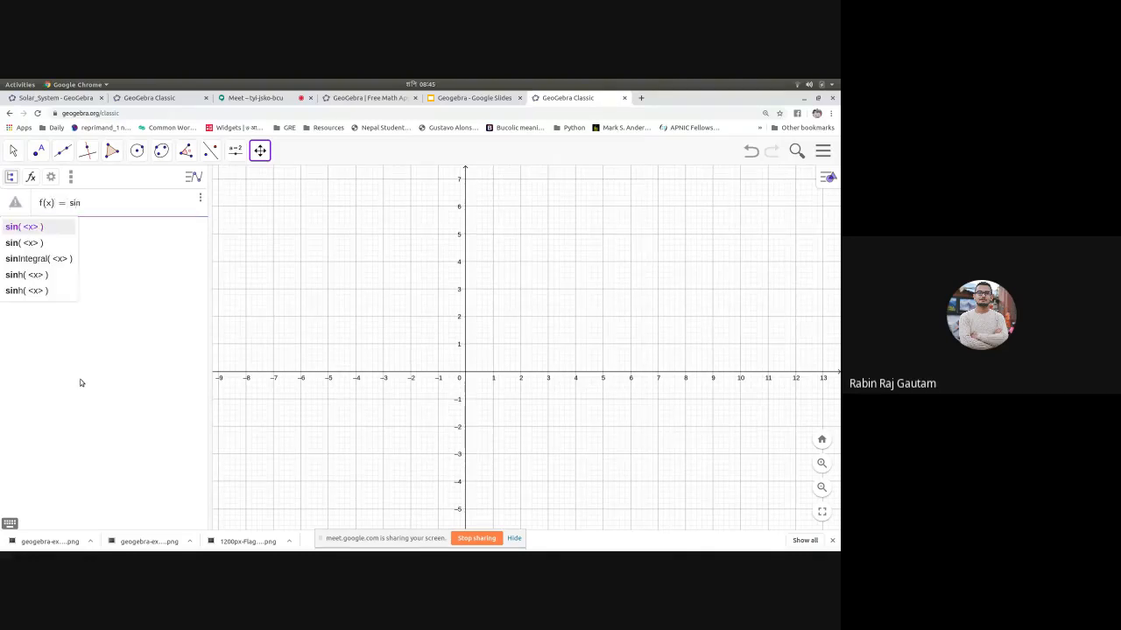
type("x")
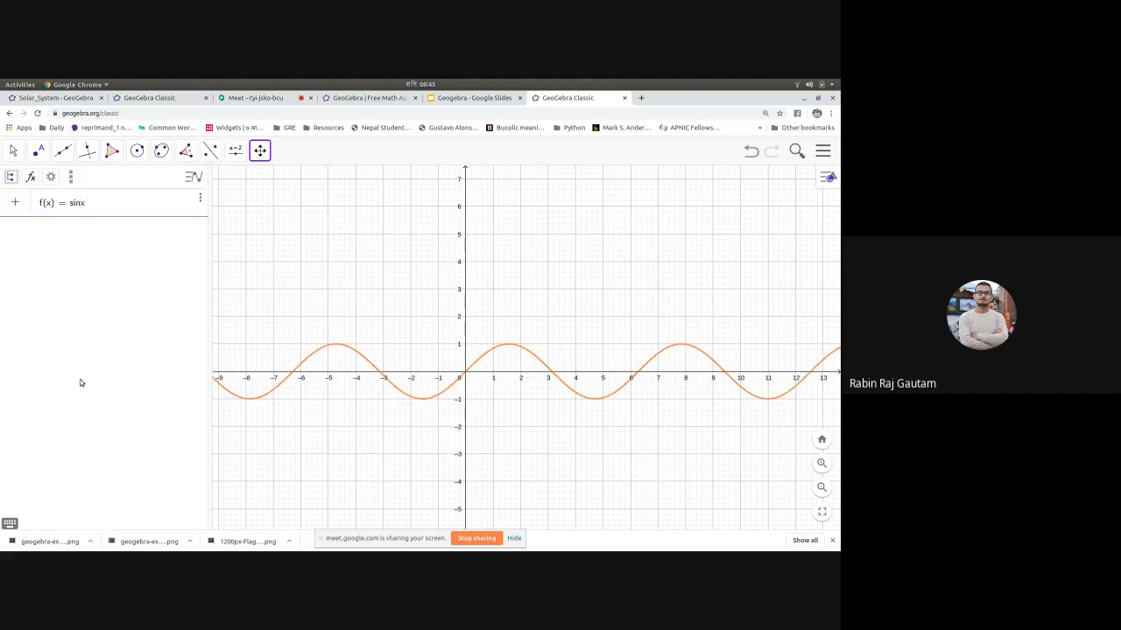
key("Return")
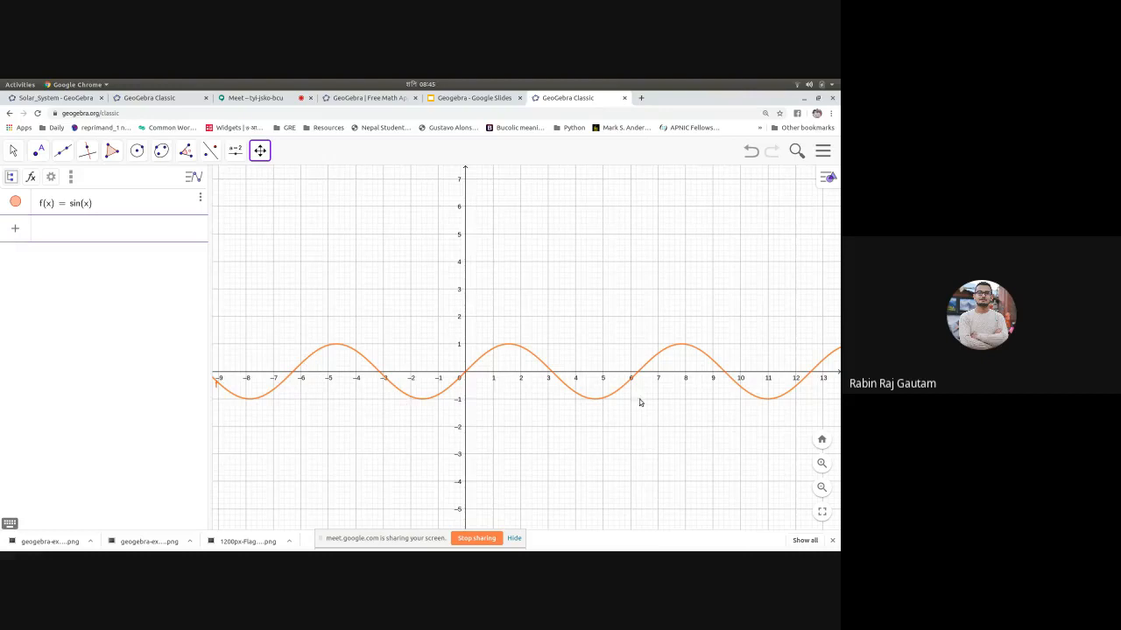
left_click(821, 511)
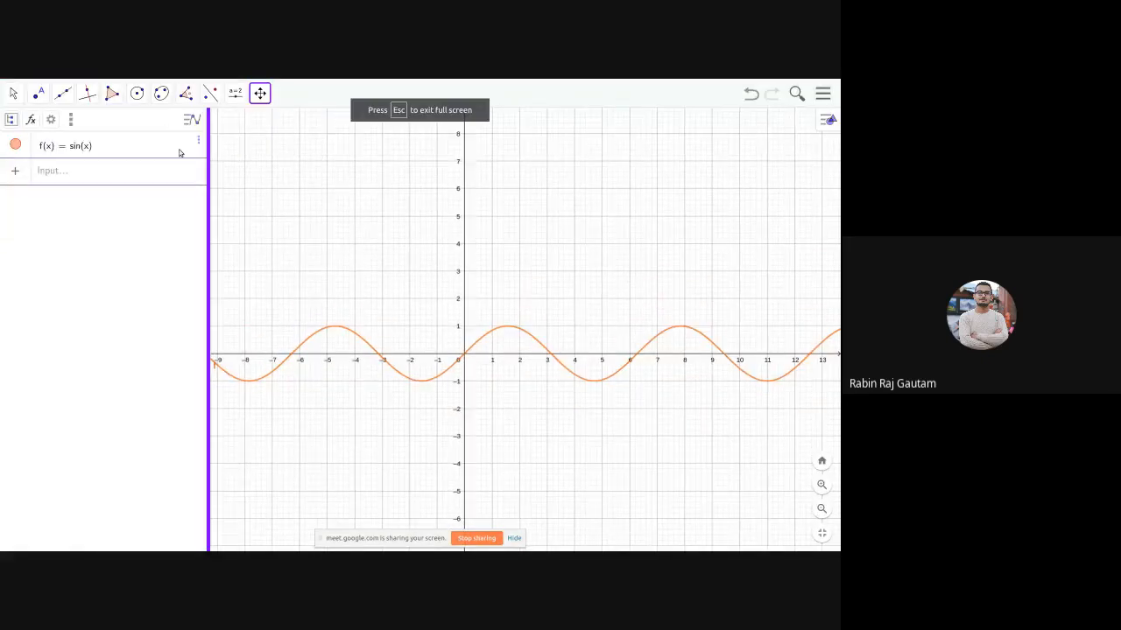
left_click_drag(180, 153, 137, 153)
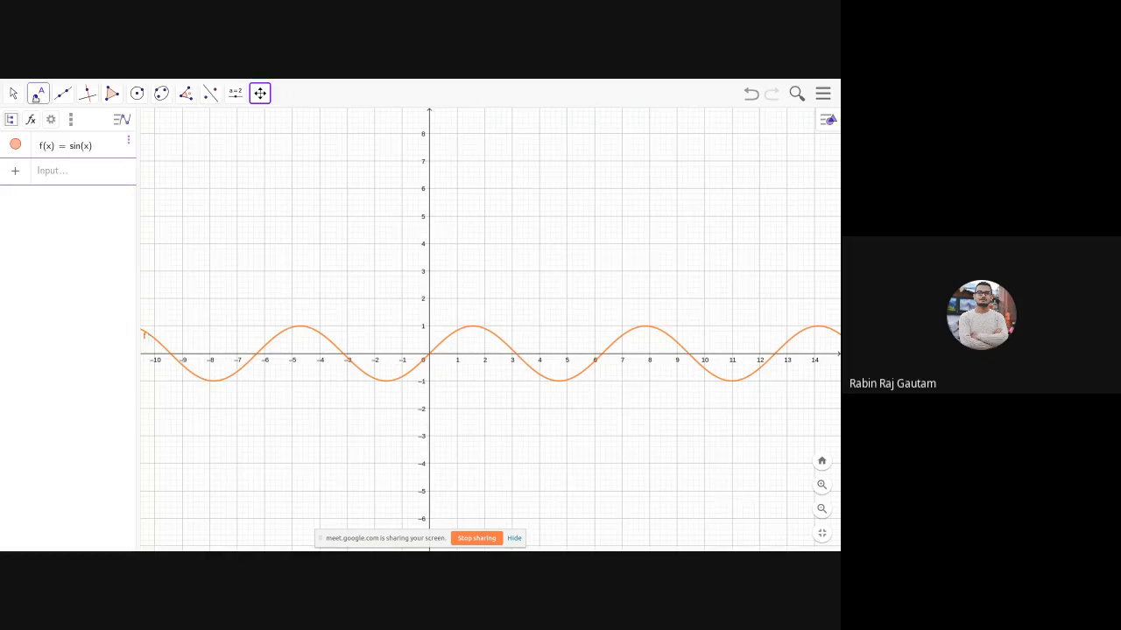
Step: Place a point on the sine curve at about (-10.28, 0.75) and turn on its trace
left_click(37, 94)
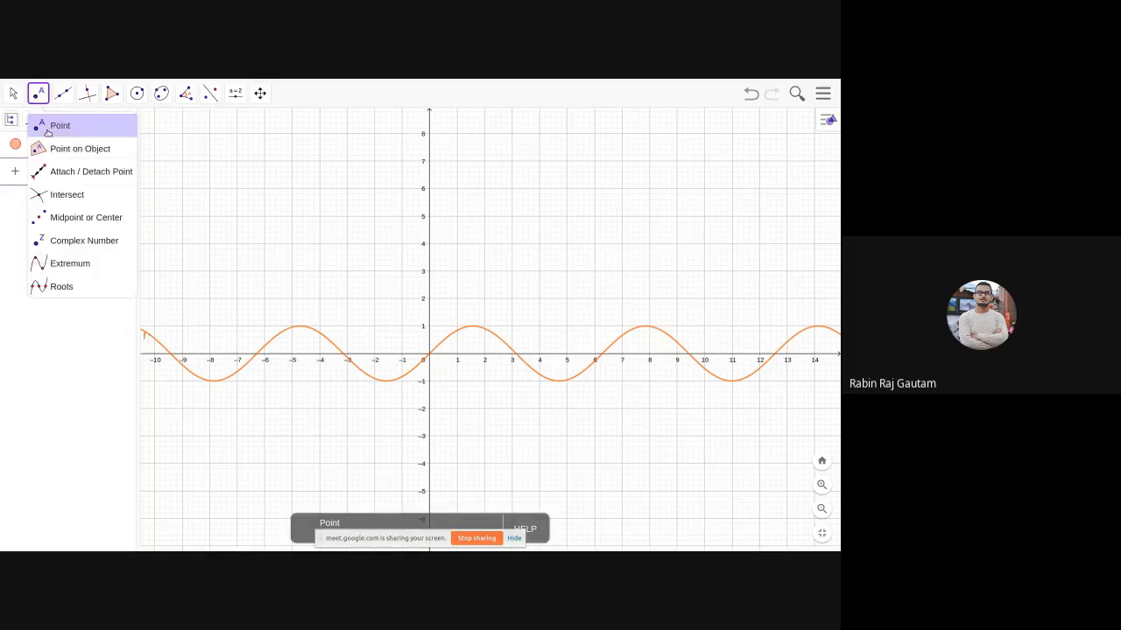
left_click(48, 128)
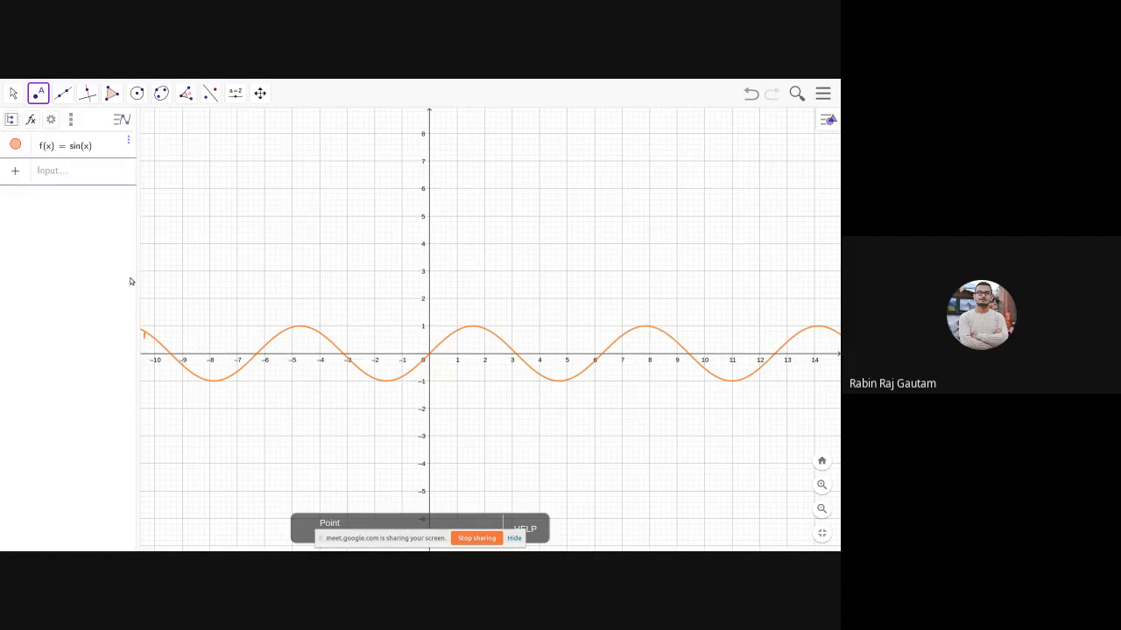
left_click(147, 336)
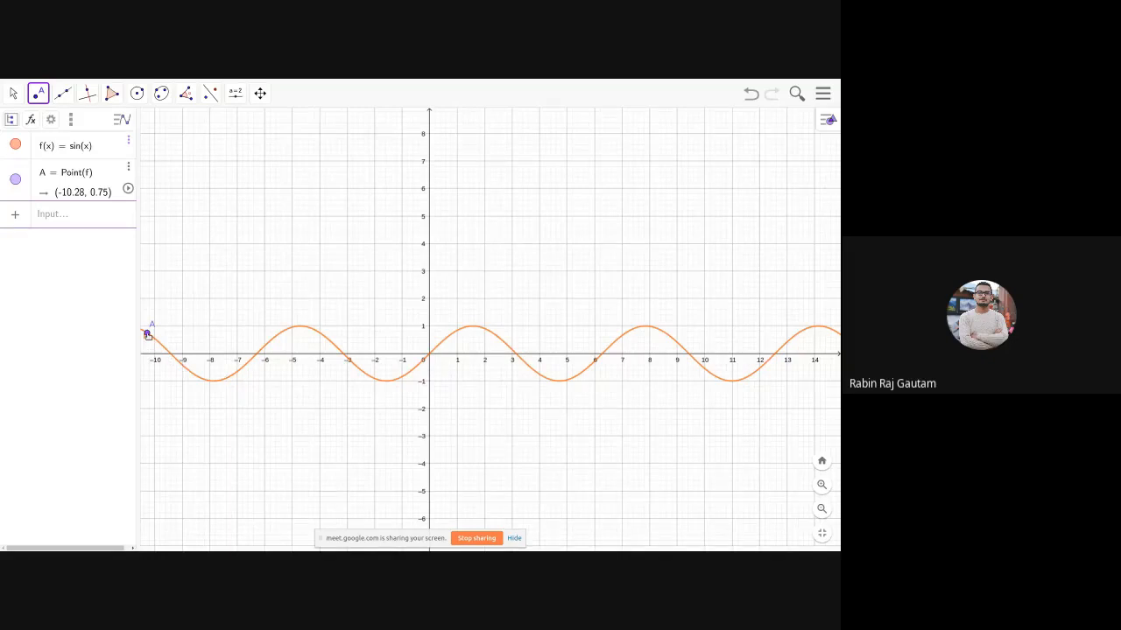
right_click(148, 334)
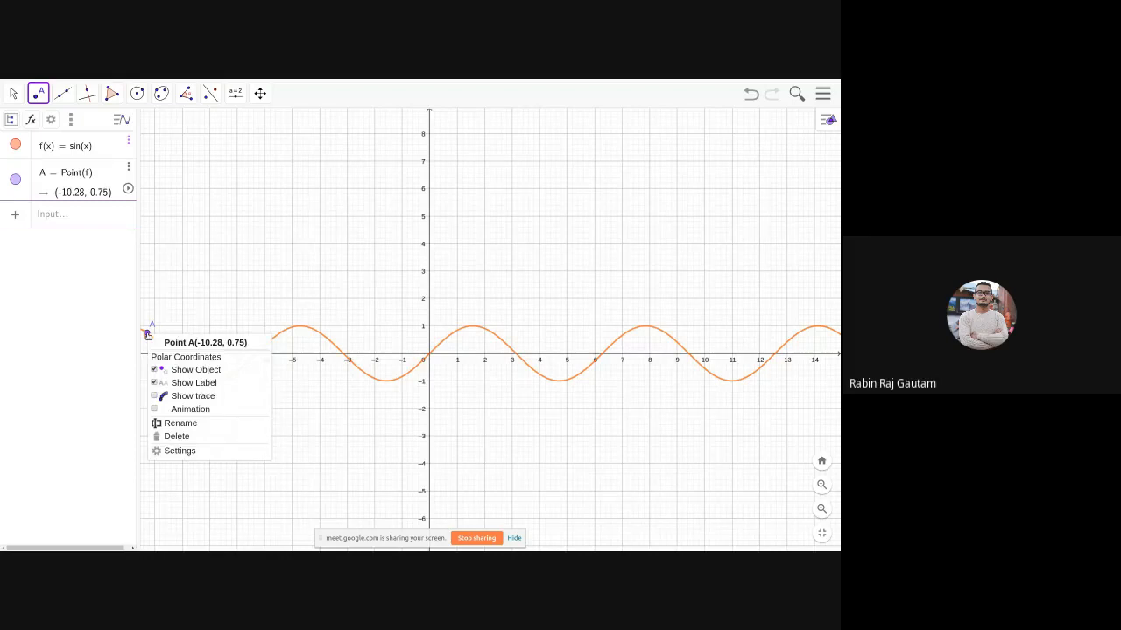
left_click(156, 398)
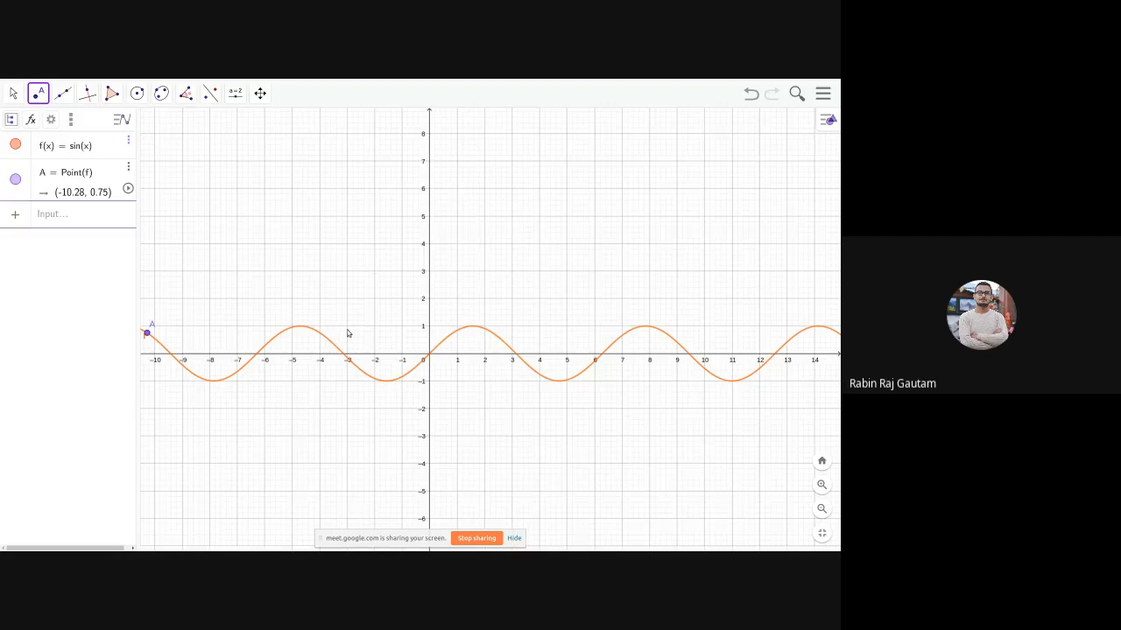
Step: Toggle the visibility of the sine function f on and off, leaving the curve hidden
right_click(295, 328)
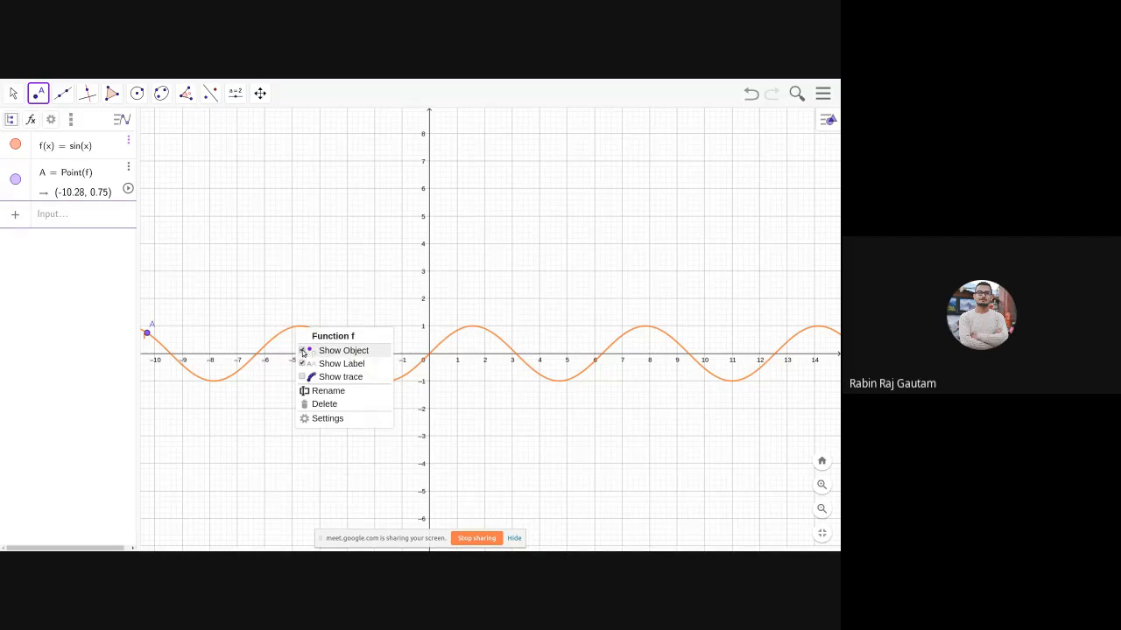
left_click(303, 351)
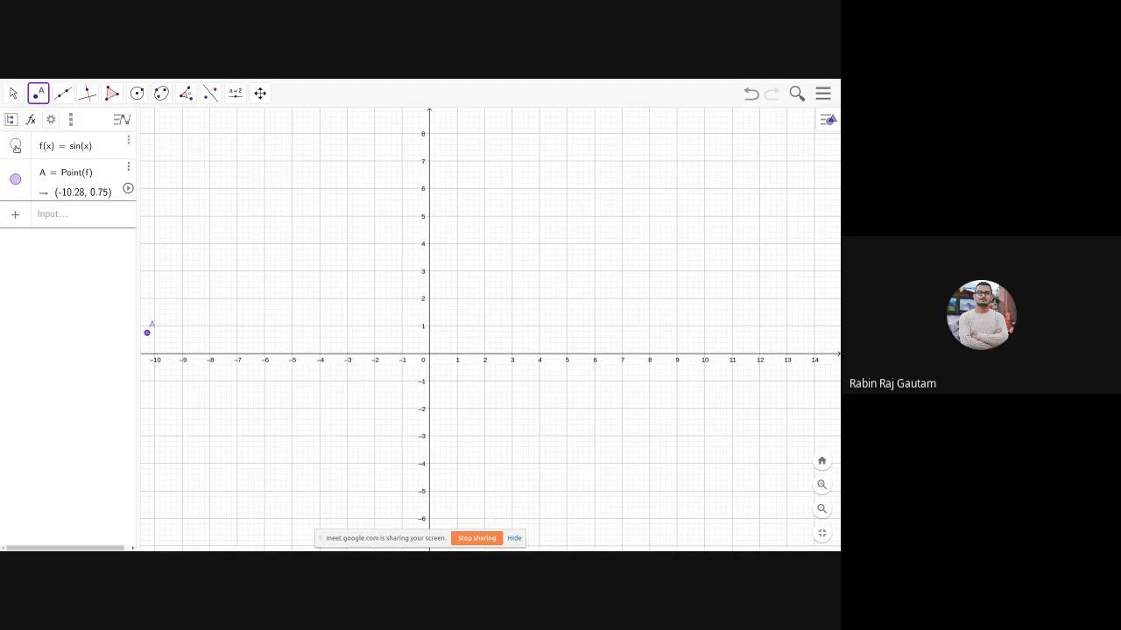
left_click(16, 146)
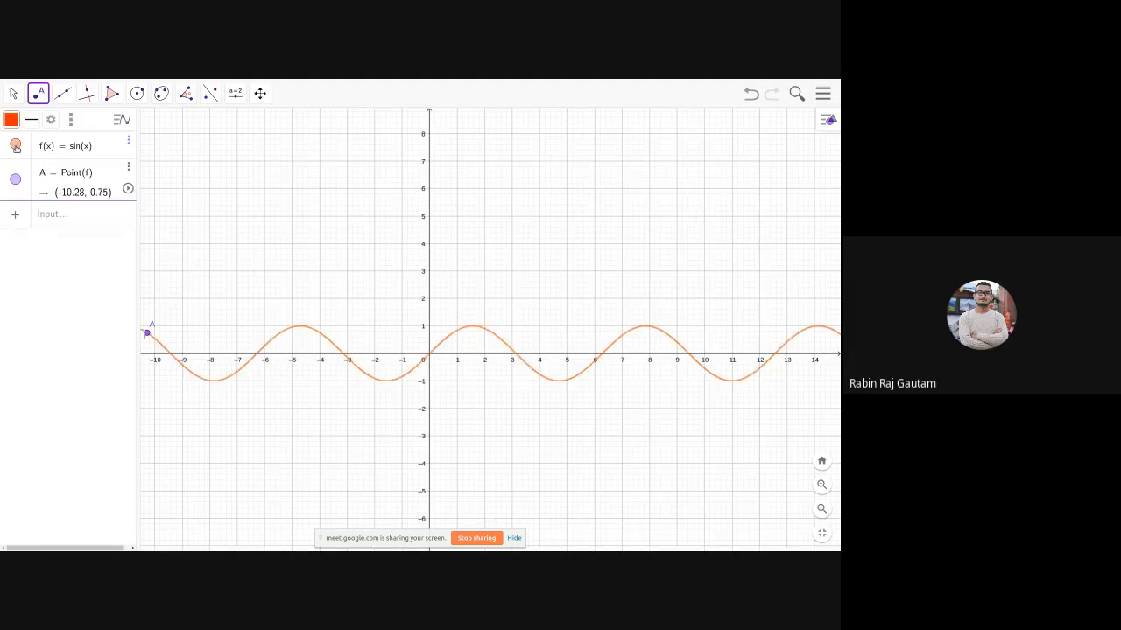
left_click(16, 146)
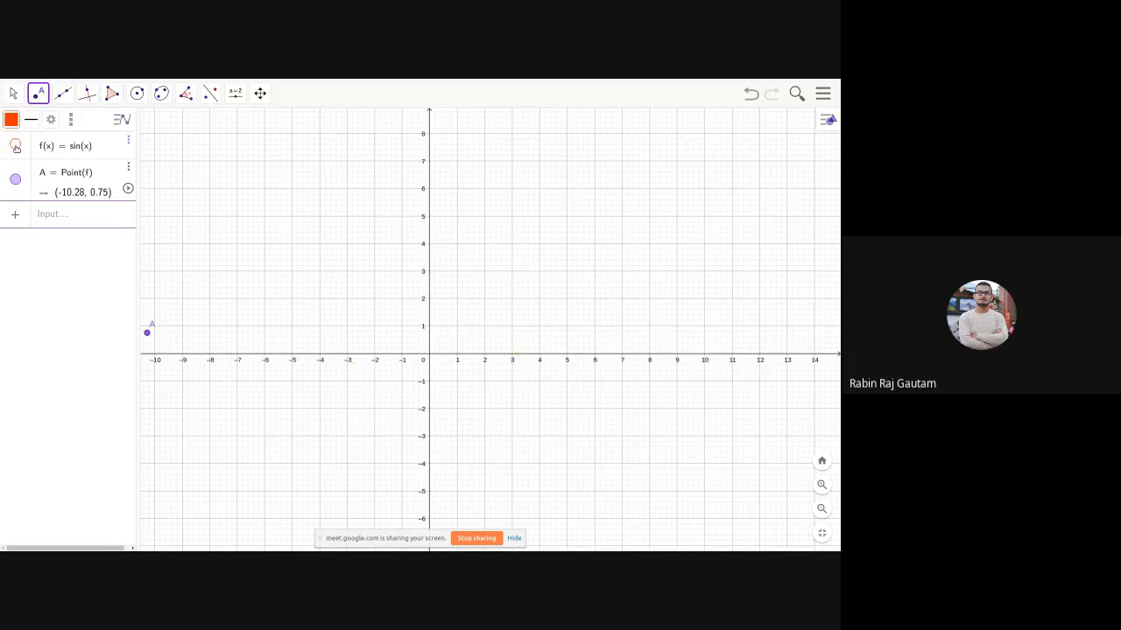
left_click(16, 146)
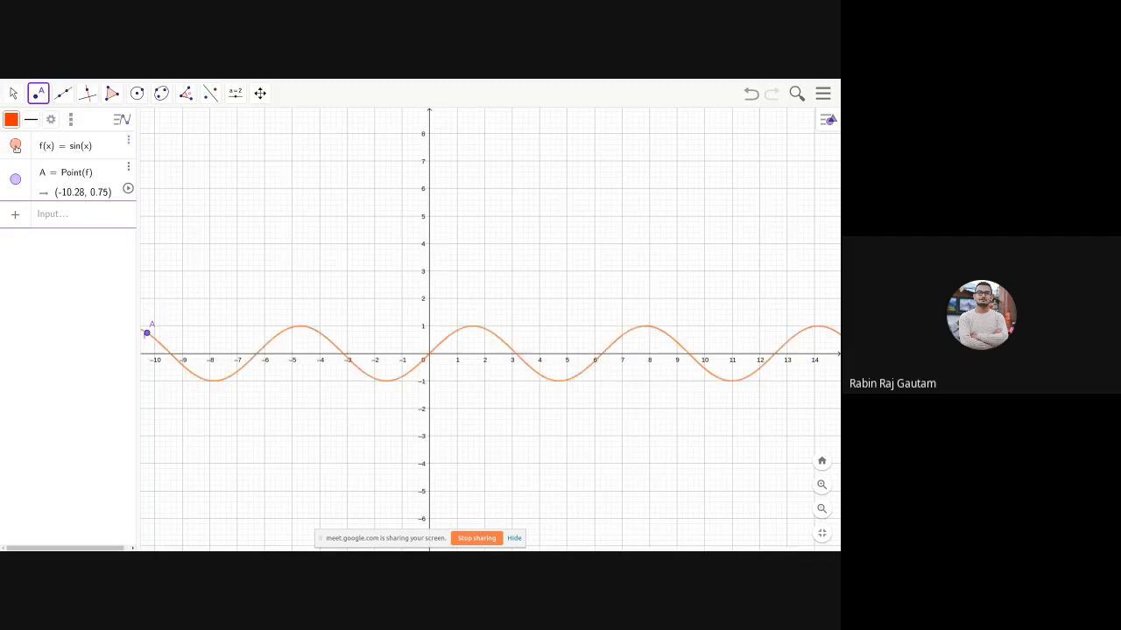
left_click(16, 146)
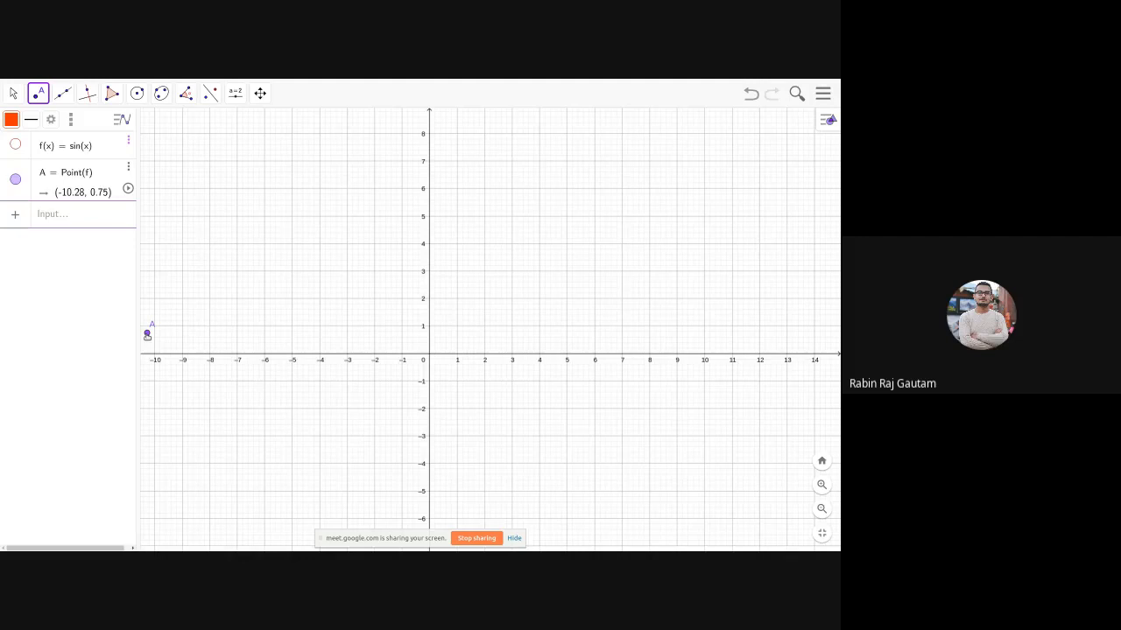
Step: Animate point A so that it traces the hidden sine curve, and pause the animation
right_click(147, 335)
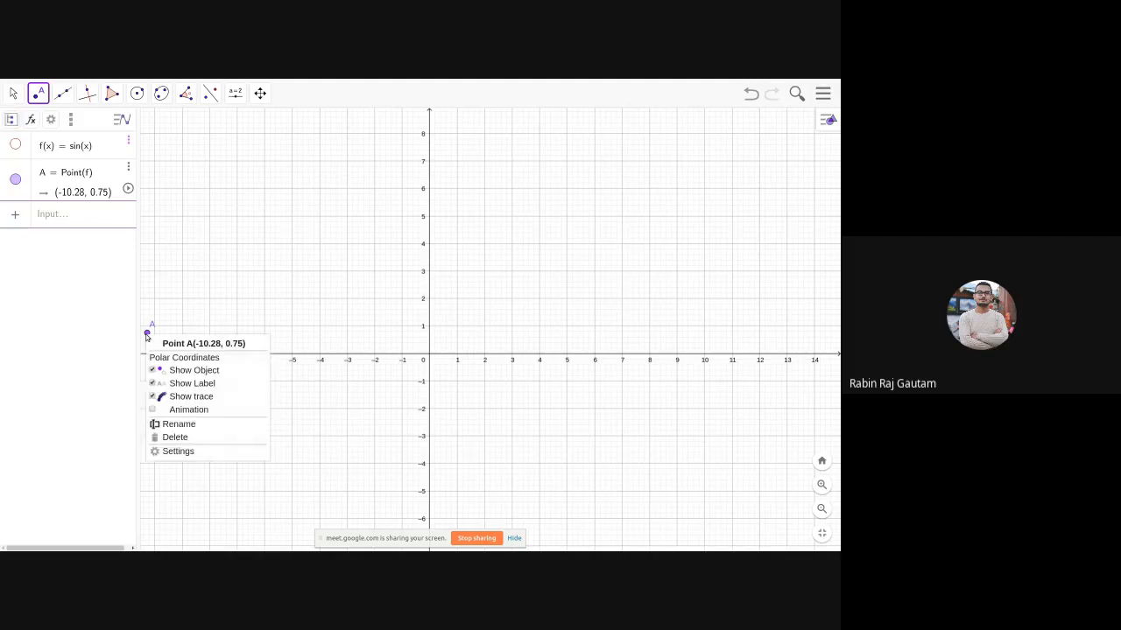
left_click(154, 410)
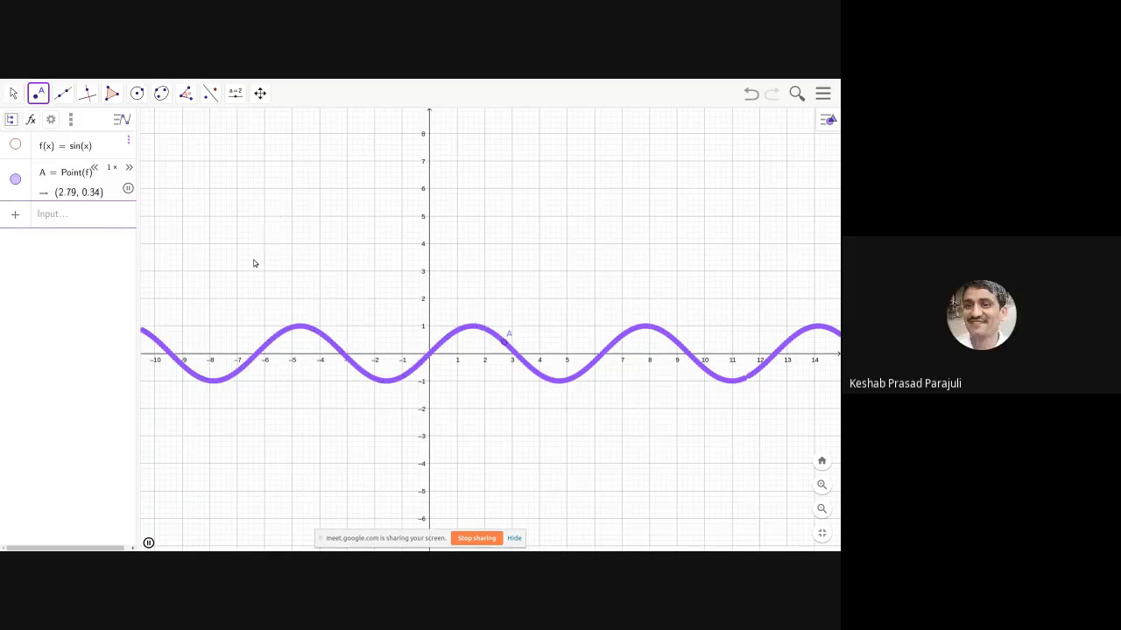
left_click(149, 543)
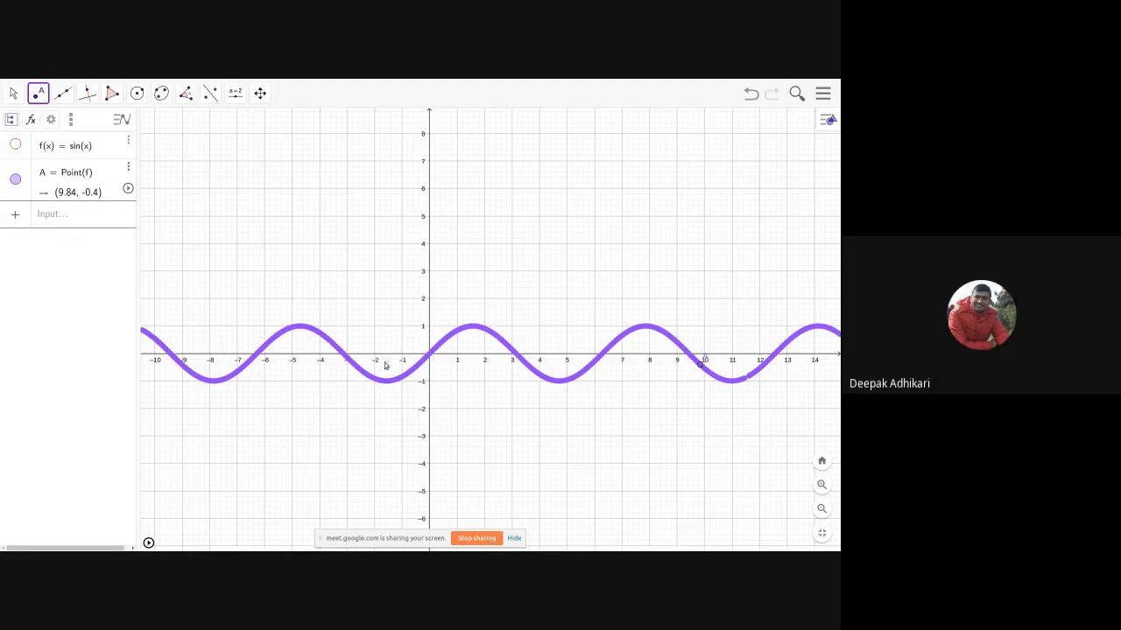
Step: Show the sine curve again and, with the Move tool active, open the Graphics view's x-axis settings
scroll(388, 361, "up", 3)
scroll(387, 366, "up", 1)
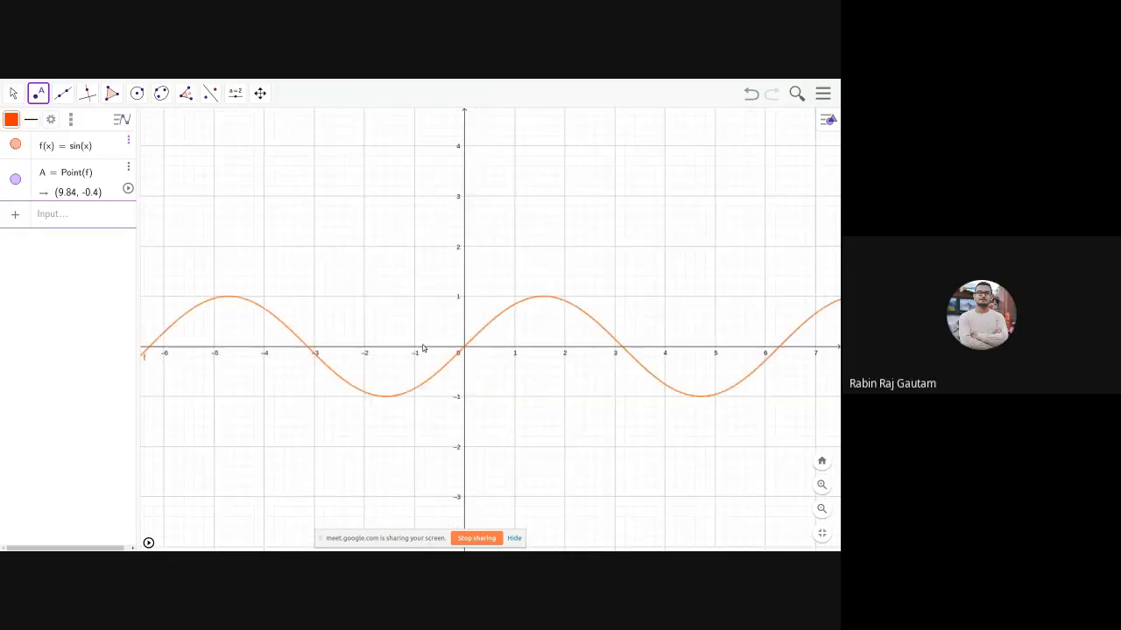
left_click(14, 92)
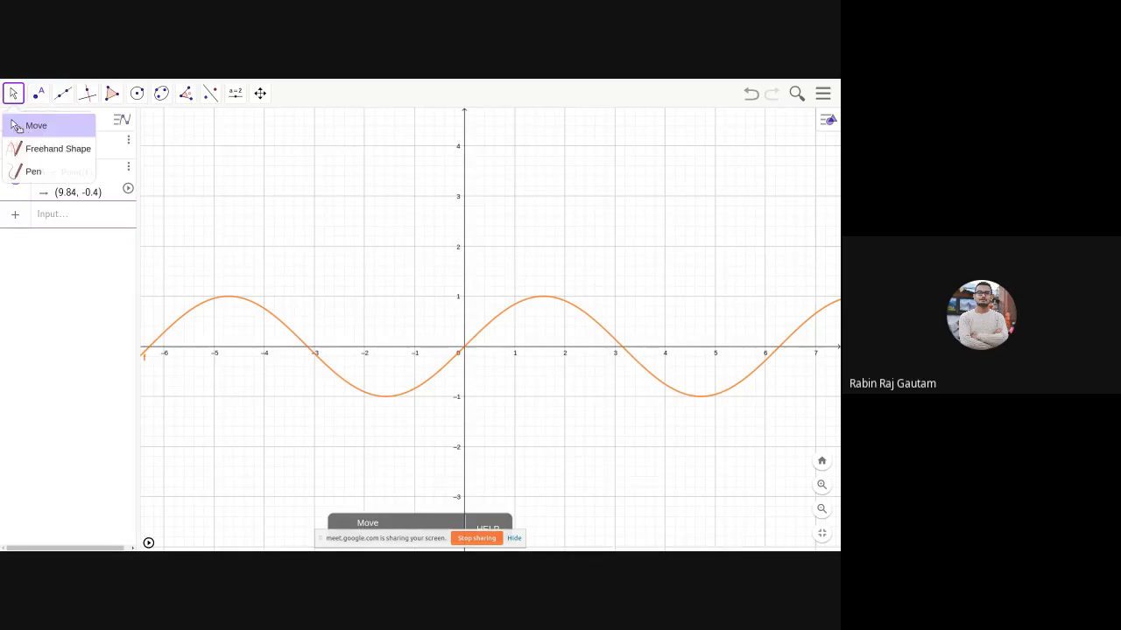
left_click(17, 127)
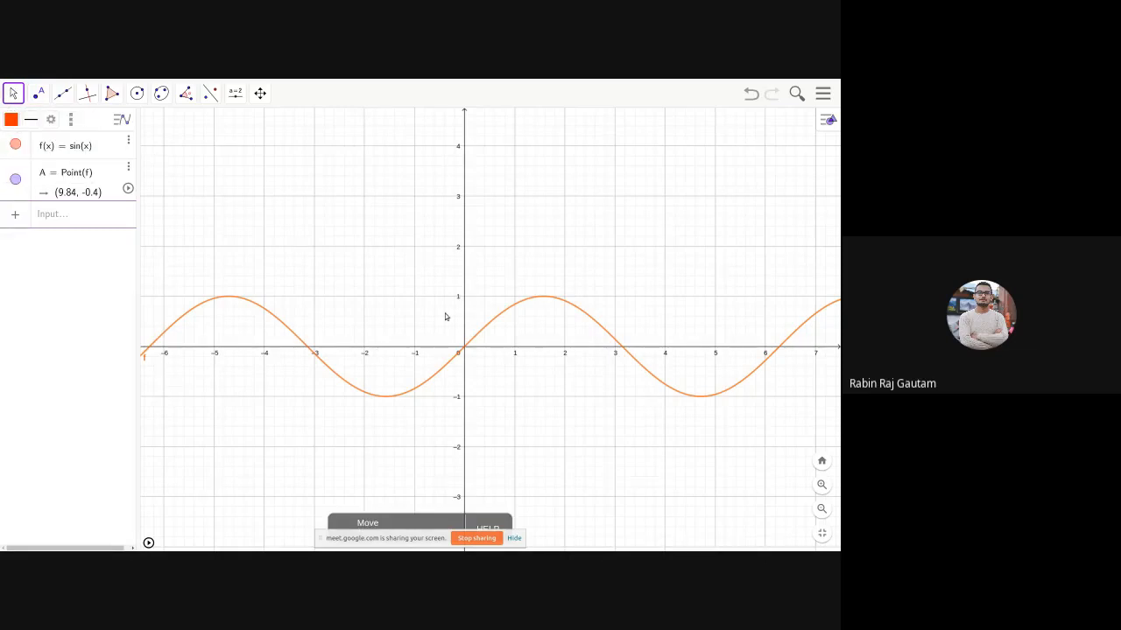
right_click(388, 349)
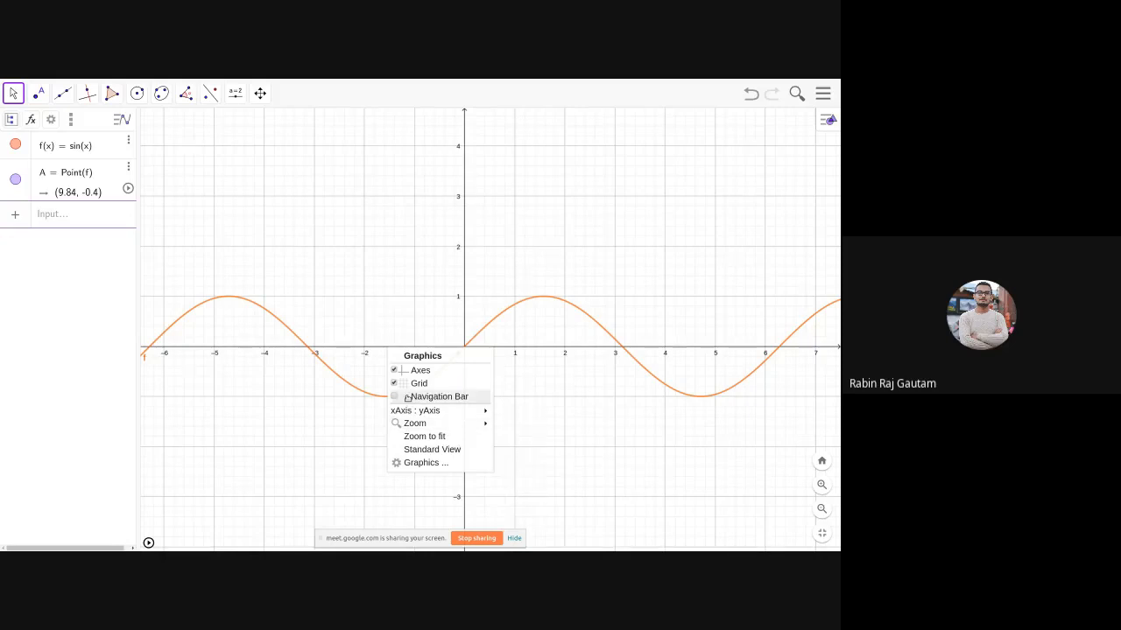
left_click(420, 463)
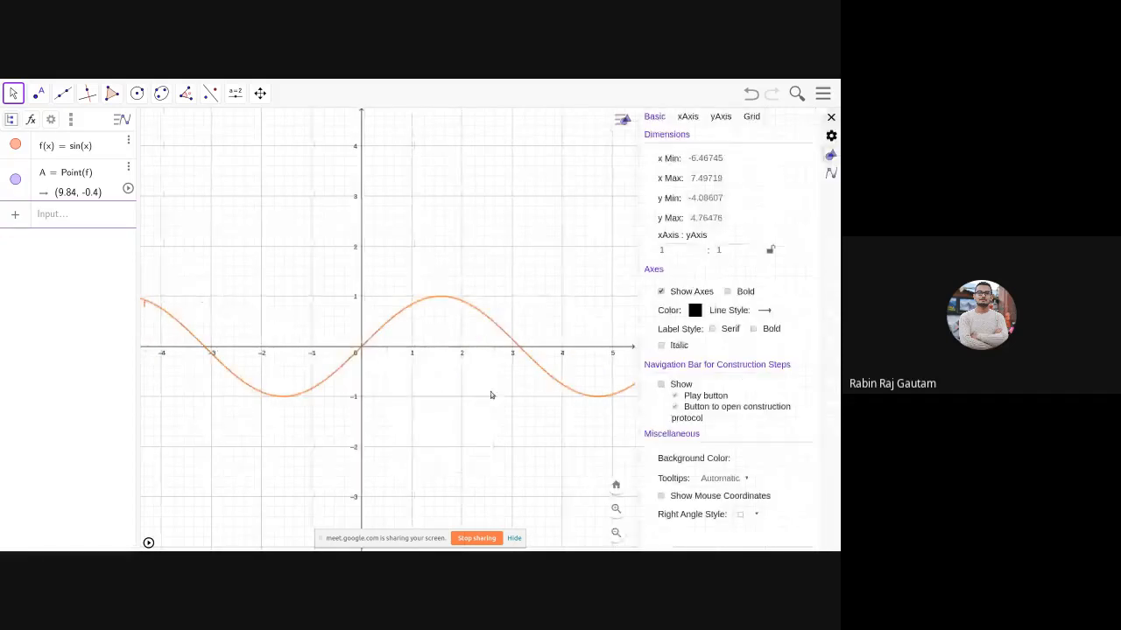
right_click(323, 348)
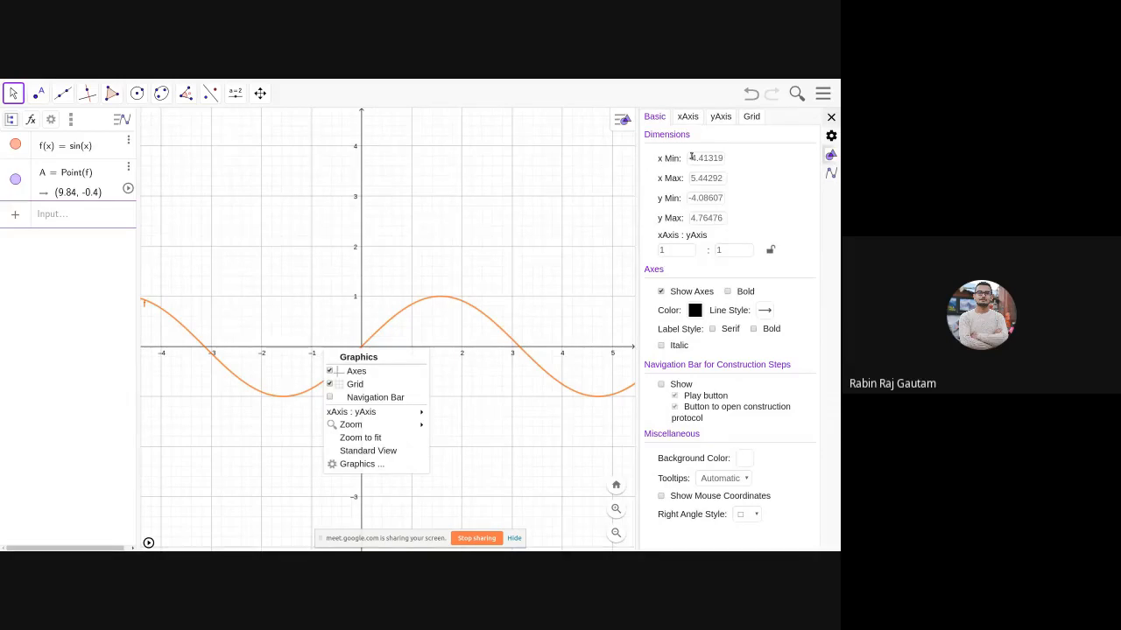
left_click(659, 121)
left_click(679, 118)
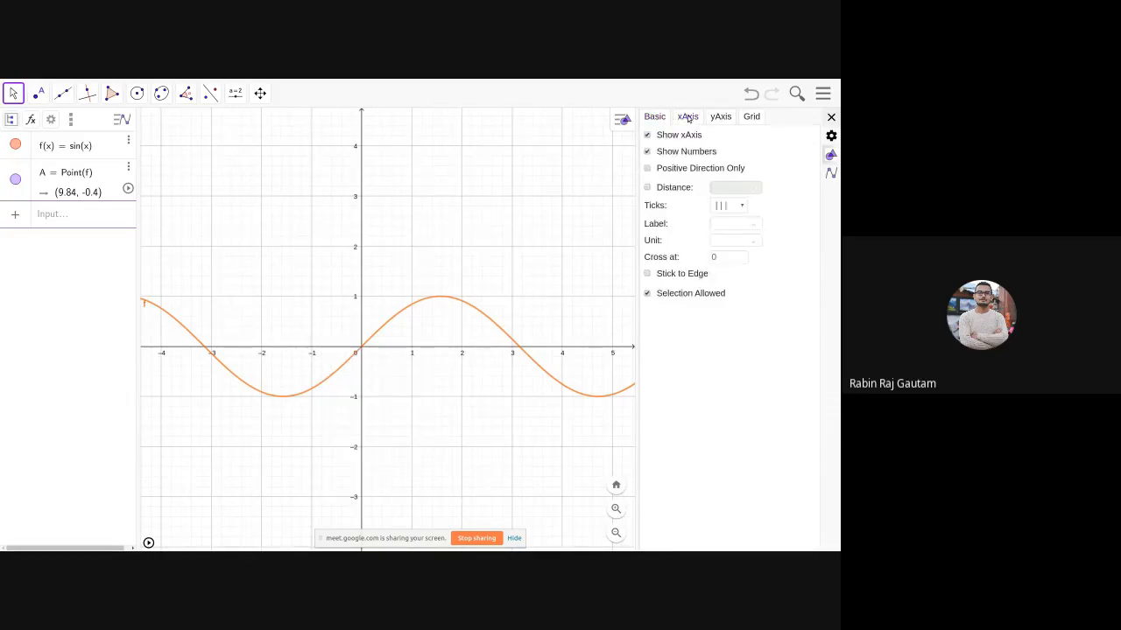
Step: Try a distance of π on the y-axis and switch the custom distance off again
left_click(720, 120)
left_click(648, 188)
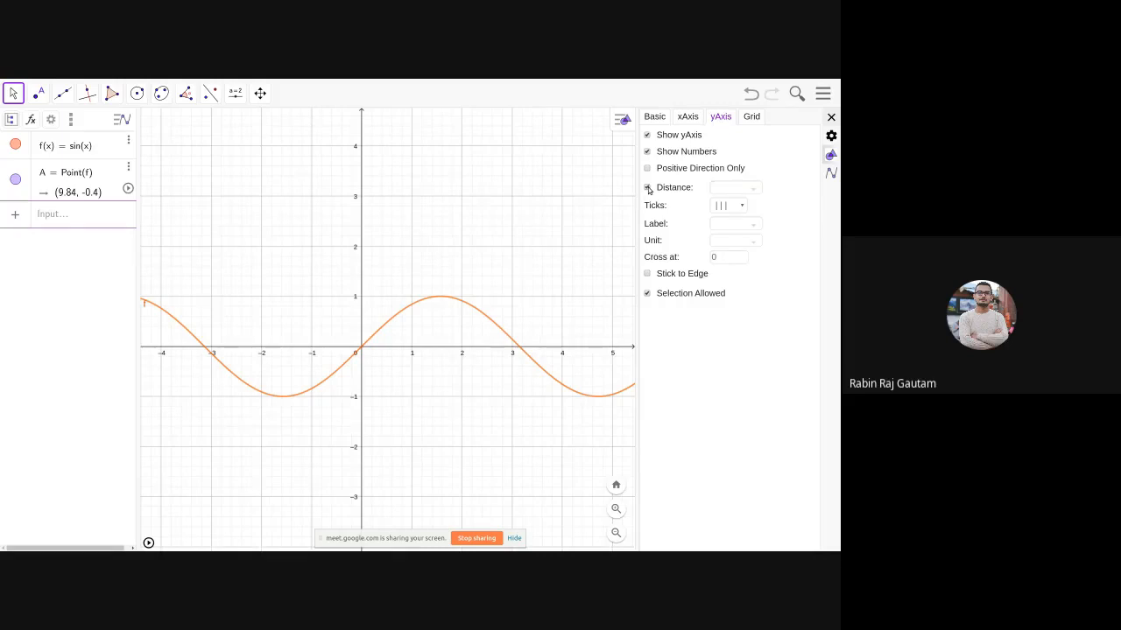
left_click(755, 190)
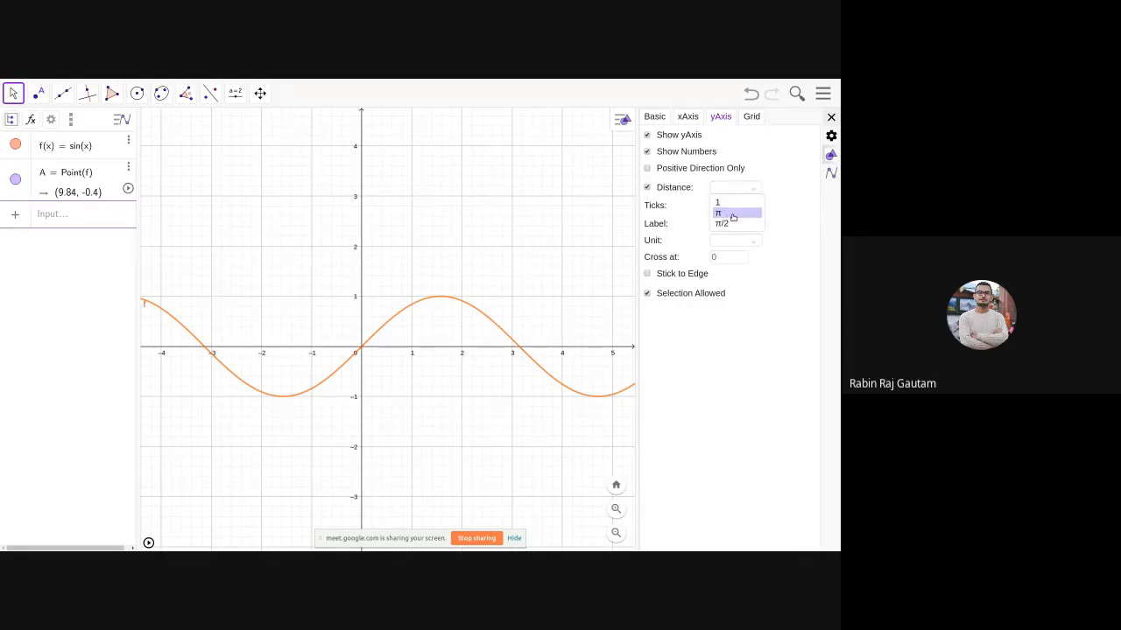
left_click(733, 214)
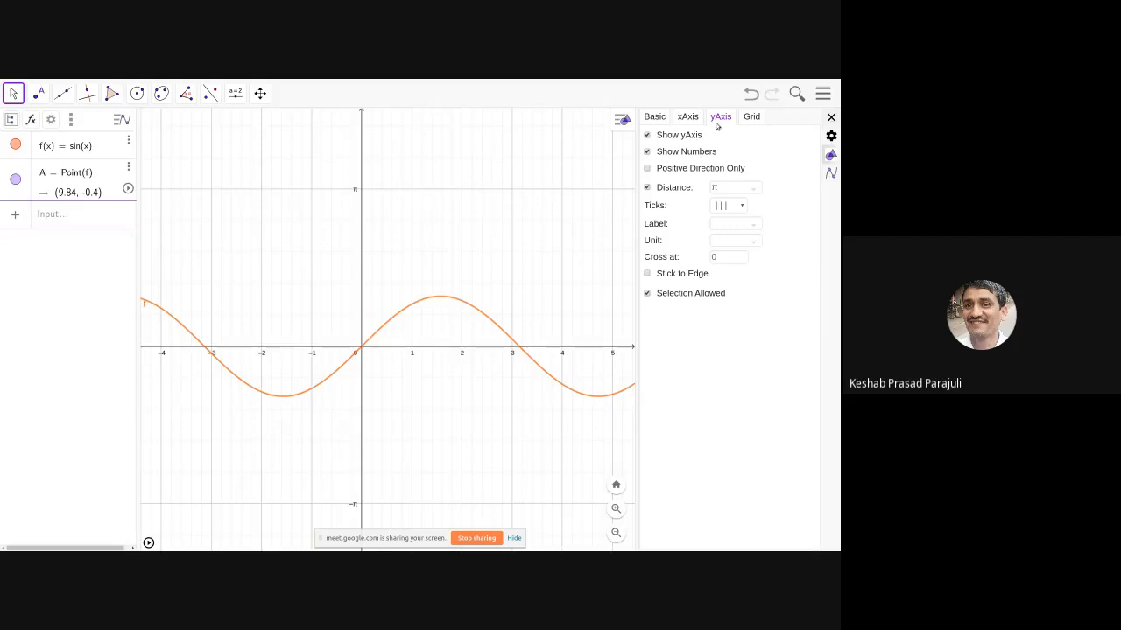
left_click(661, 186)
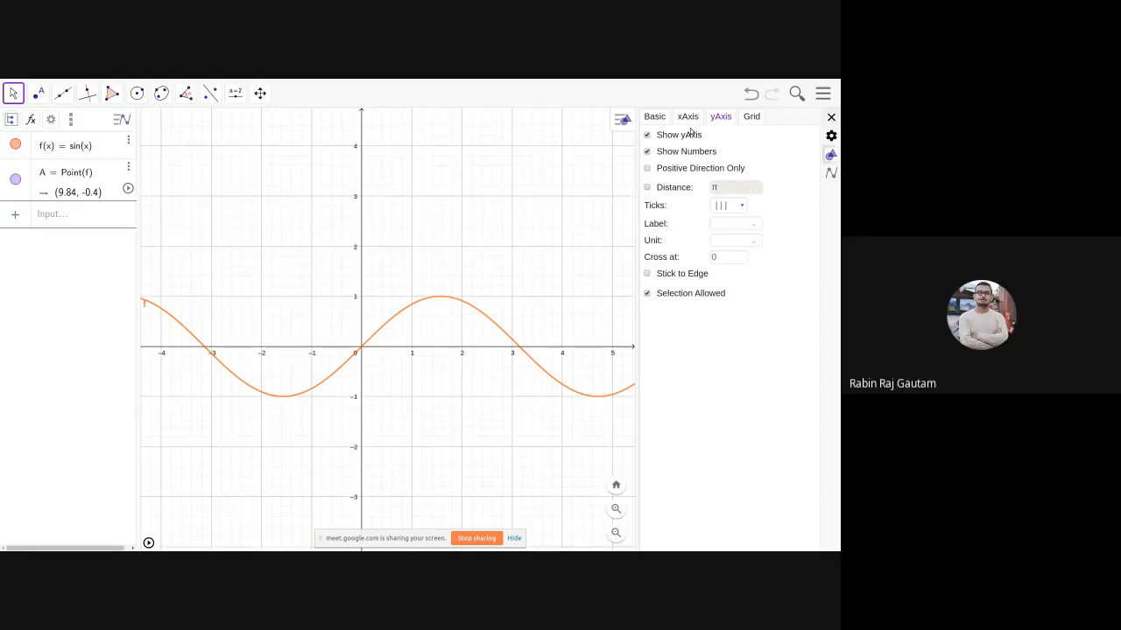
Step: Turn on the custom distance option for the x-axis
left_click(687, 117)
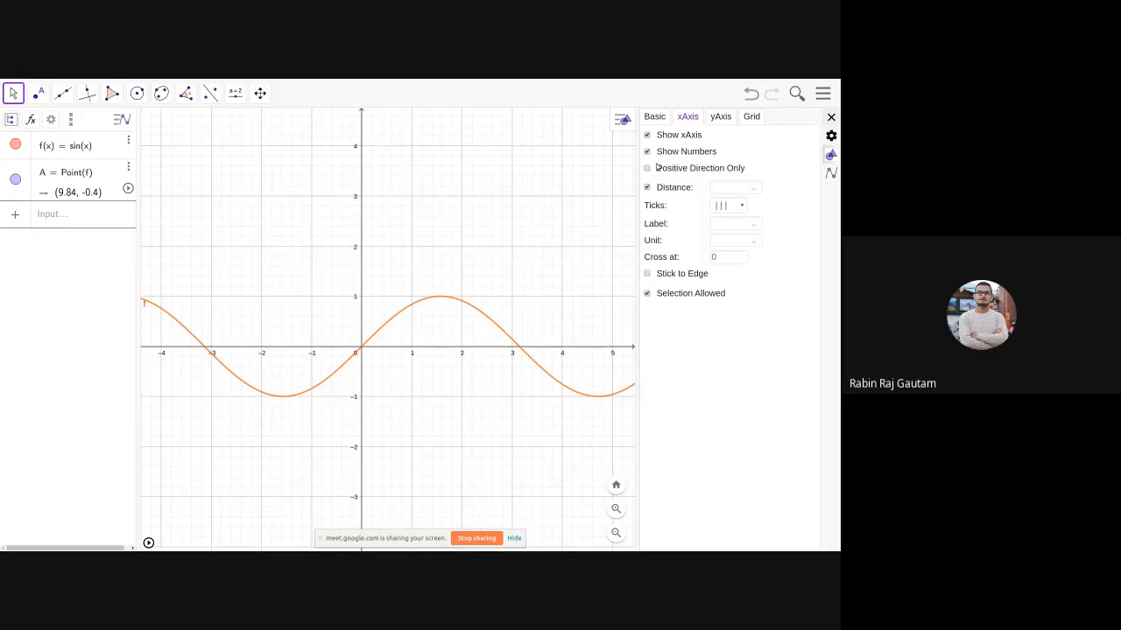
Step: Set the x-axis tick distance to π and close the graphics settings
left_click(758, 189)
left_click(759, 189)
left_click(727, 199)
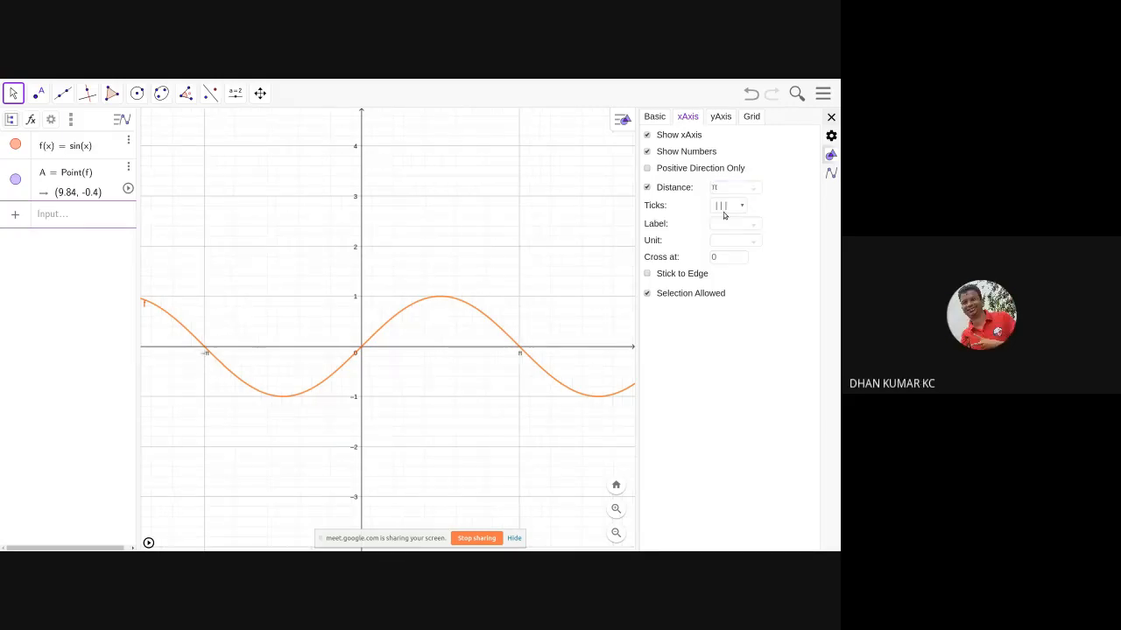
left_click(831, 117)
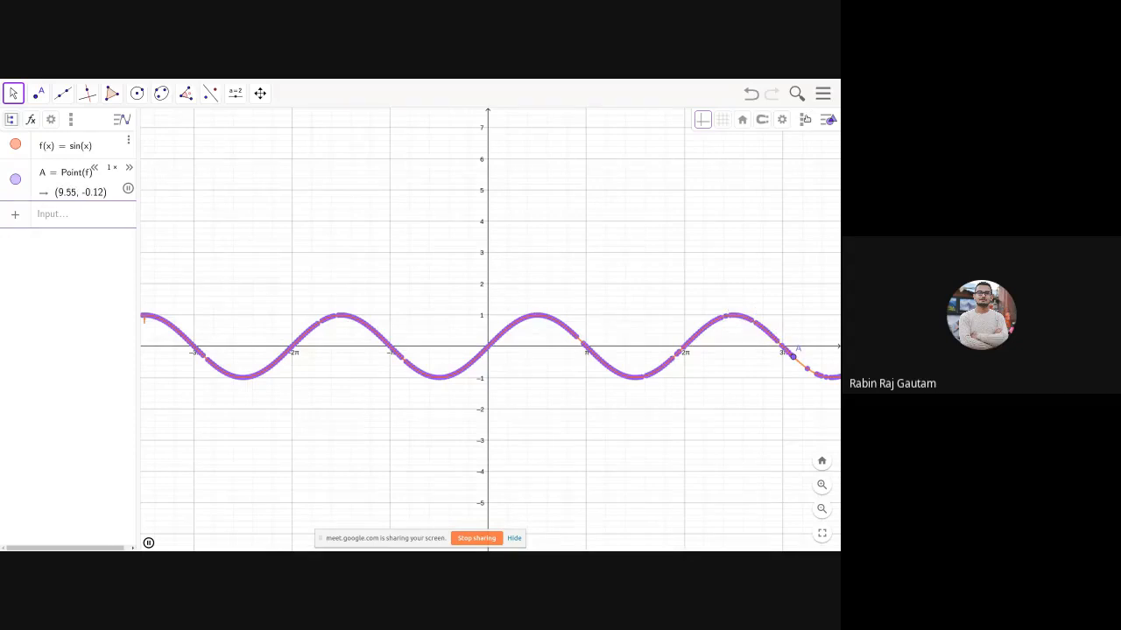
Step: Start a new blank construction without saving the current sine graph
left_click(823, 93)
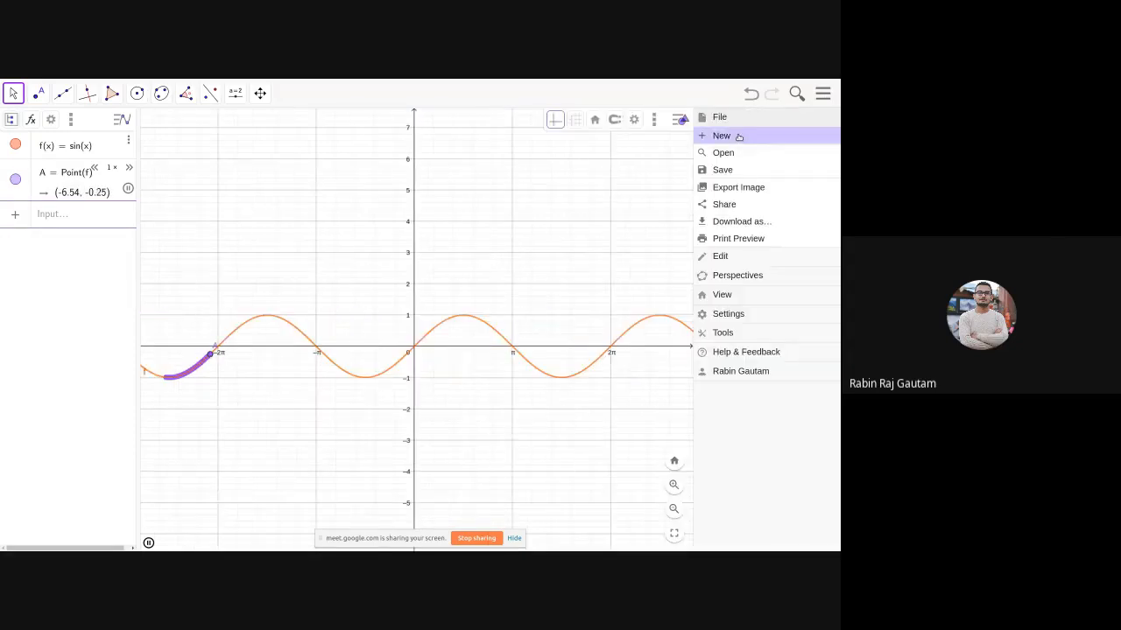
left_click(732, 136)
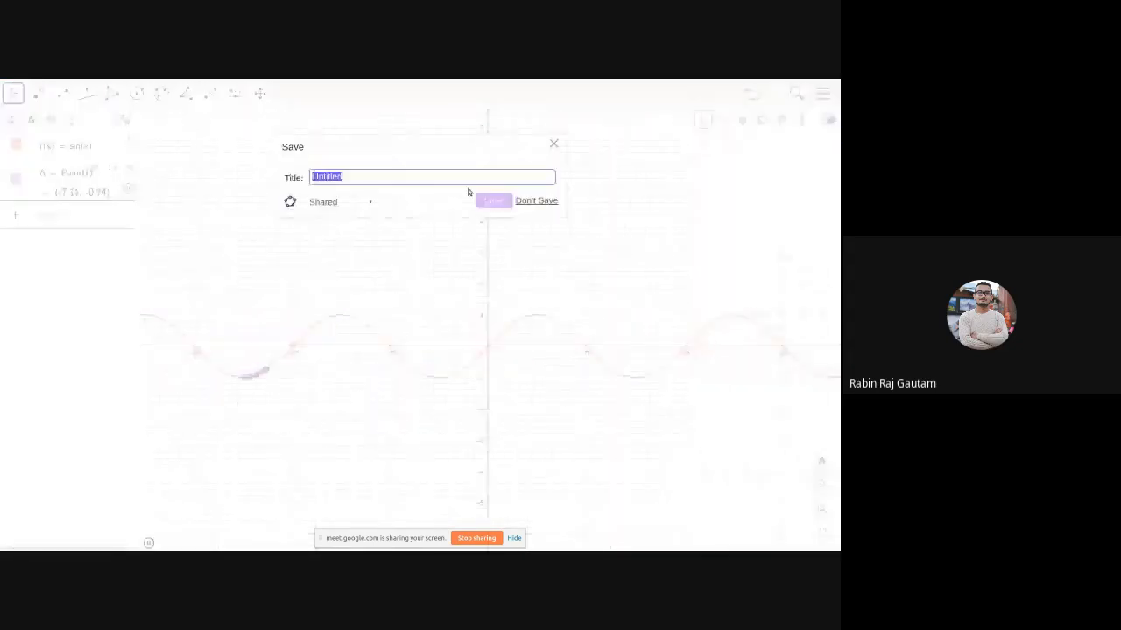
left_click(532, 202)
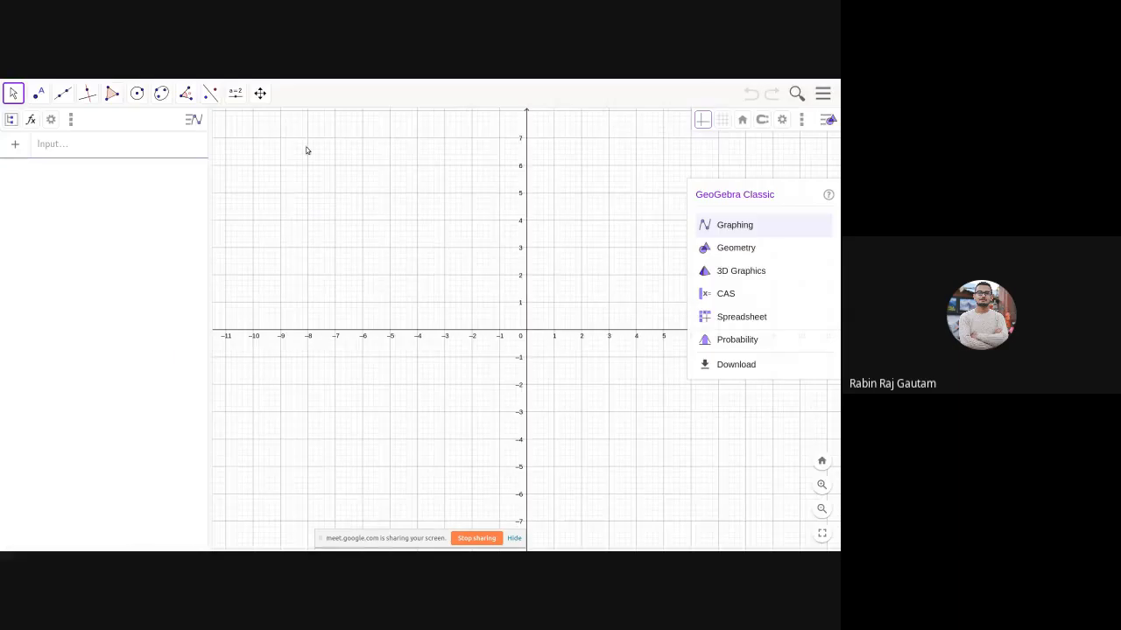
left_click(823, 99)
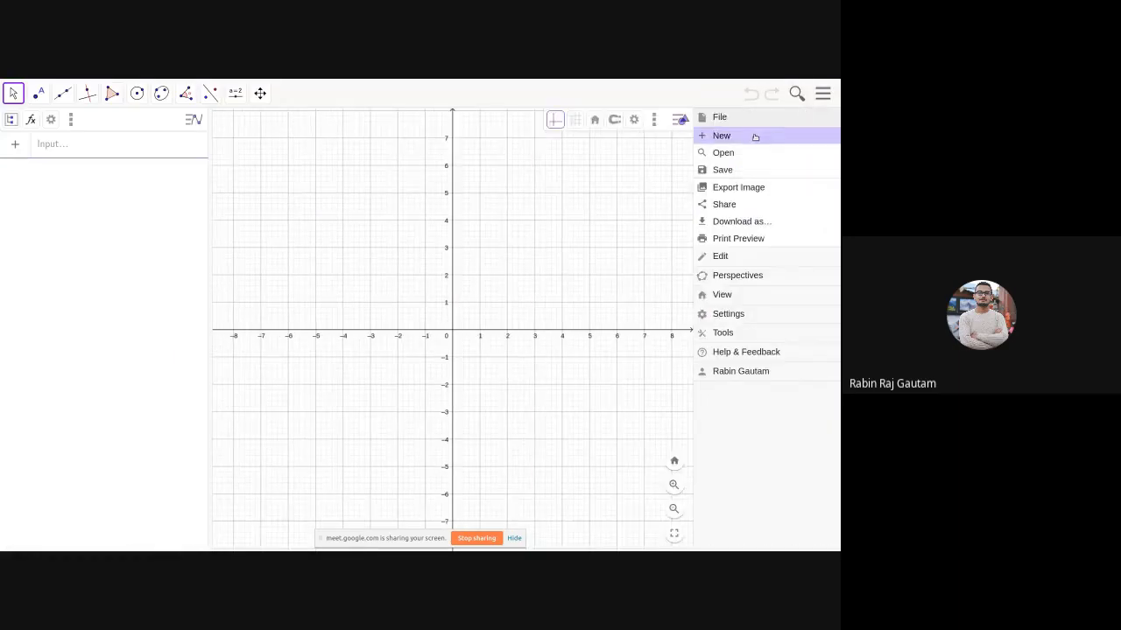
left_click(755, 136)
Step: Reposition and enlarge the coordinate plane using Move Graphics View, and narrow the Algebra view slightly
left_click(260, 93)
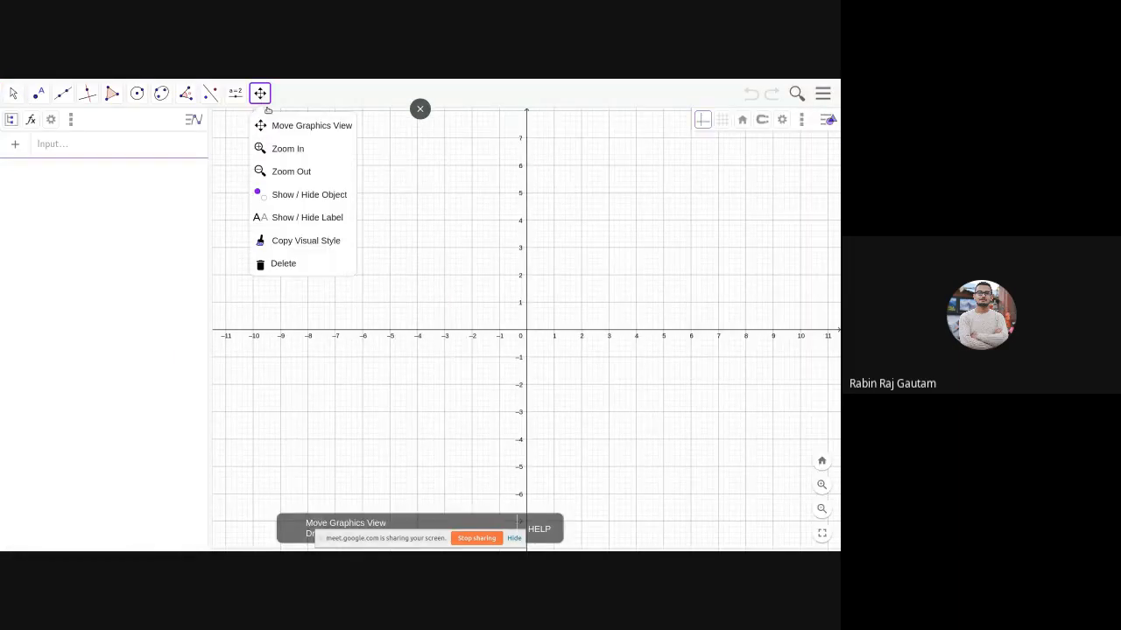
left_click(329, 131)
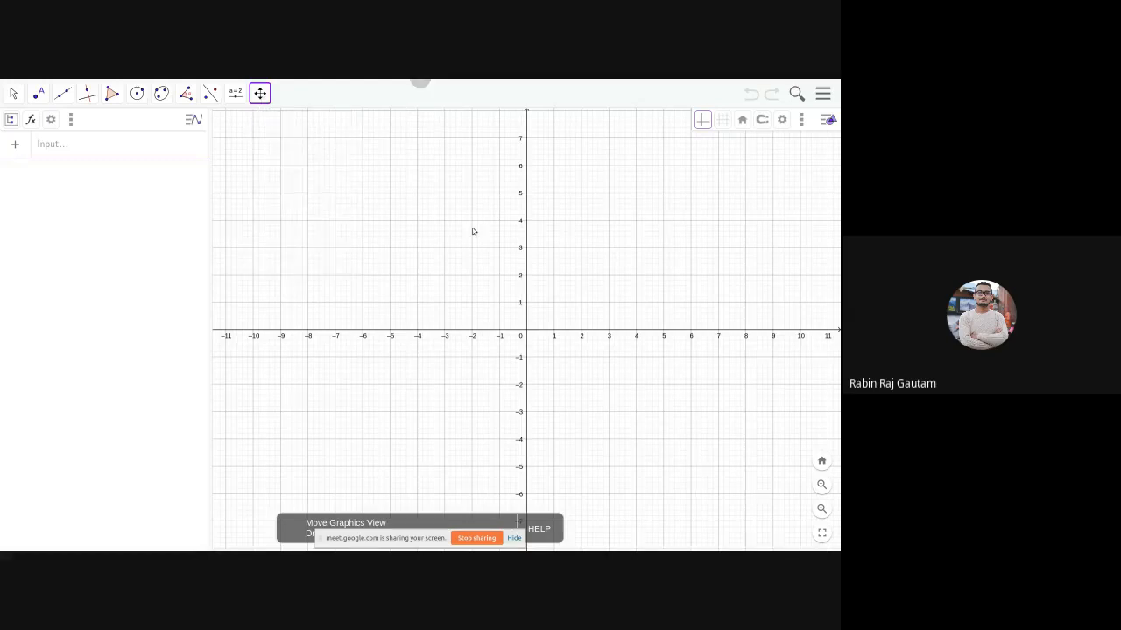
mouse_move(450, 278)
left_mouse_down()
mouse_move(373, 295)
mouse_move(429, 341)
mouse_move(478, 278)
mouse_move(465, 262)
left_mouse_up()
scroll(490, 288, "up", 3)
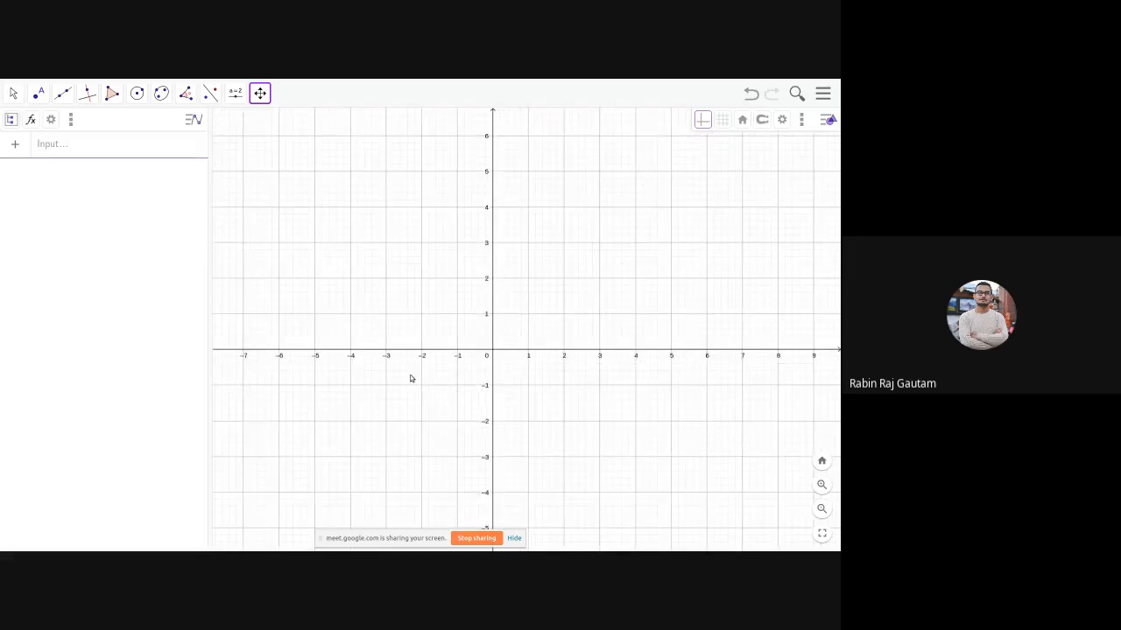
left_click_drag(209, 192, 190, 191)
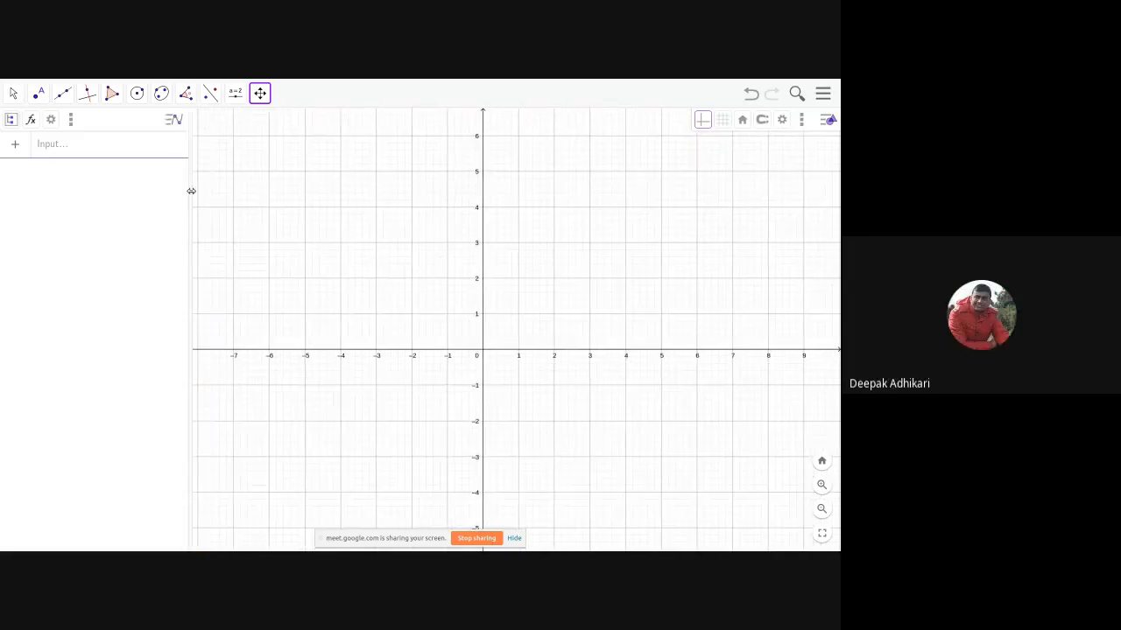
Step: Switch to the Geogebra presentation in Google Slides to check the Exercise 3 Trigonometric Functions instructions, and return to GeoGebra Classic
key("alt+Tab")
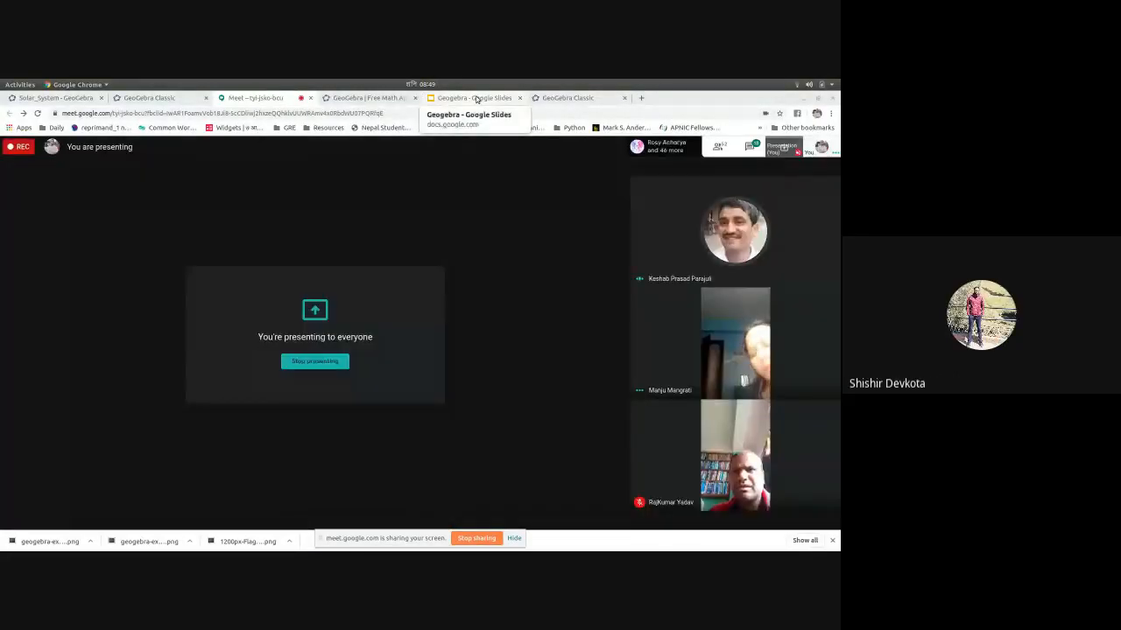
left_click(468, 98)
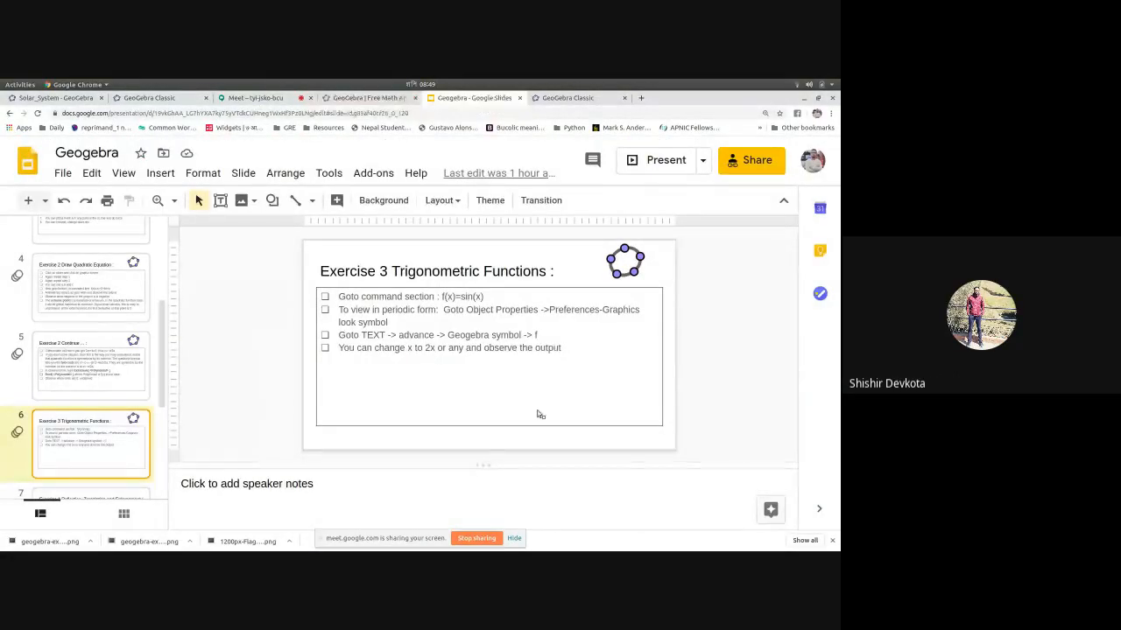
left_click(567, 97)
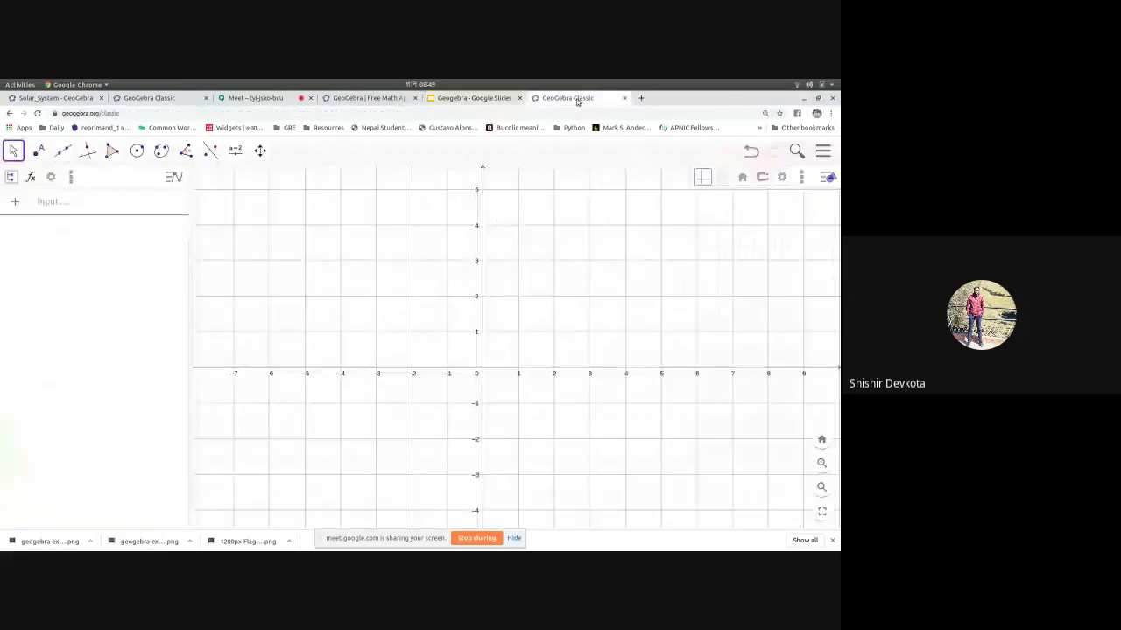
Step: Show GeoGebra in full screen and reposition the coordinate plane with Move Graphics View
left_click(259, 151)
left_click(263, 182)
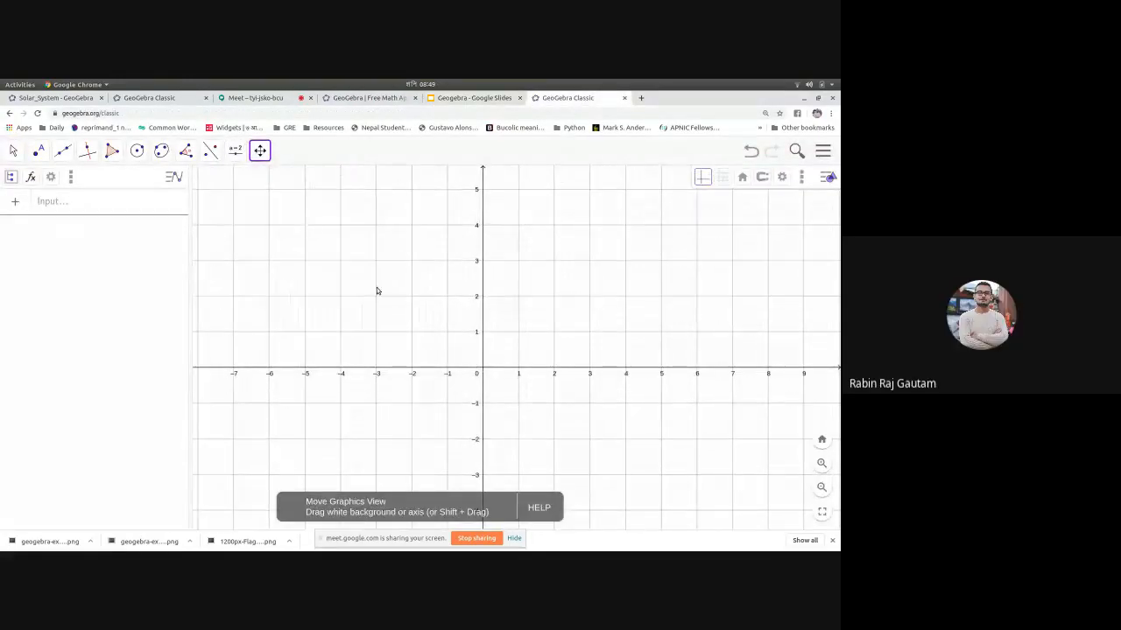
left_click_drag(375, 290, 315, 310)
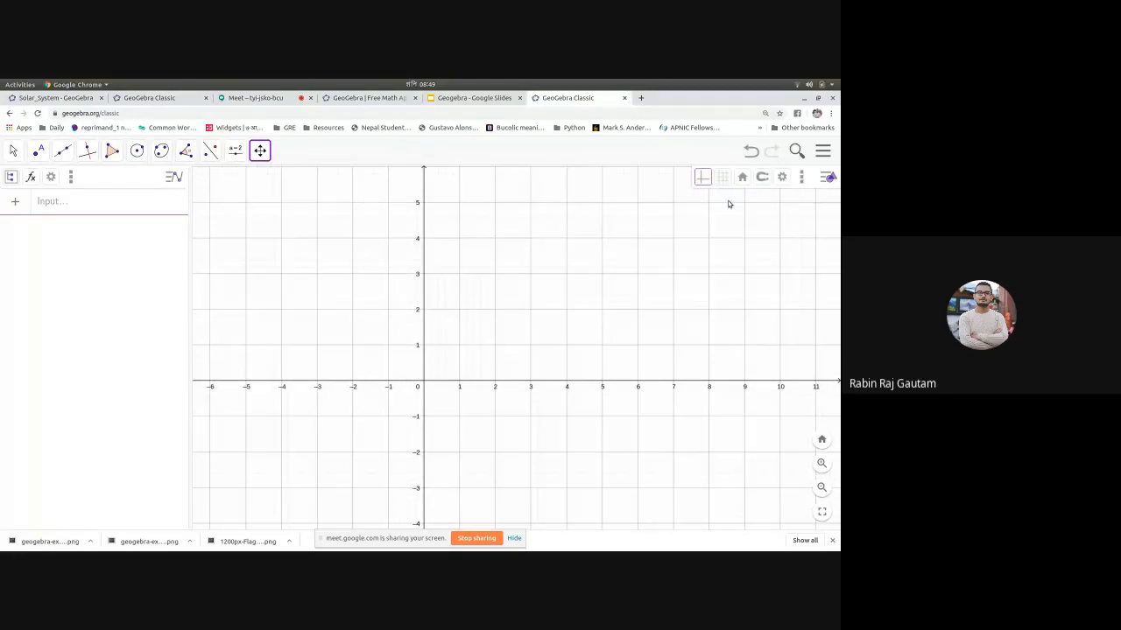
left_click(824, 513)
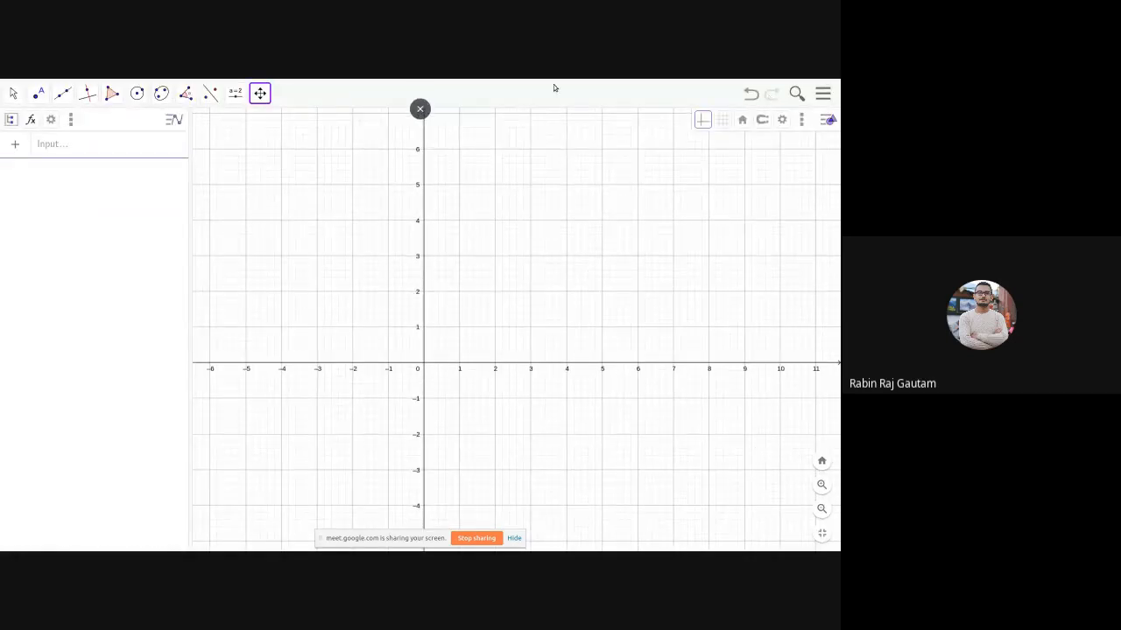
left_click(260, 94)
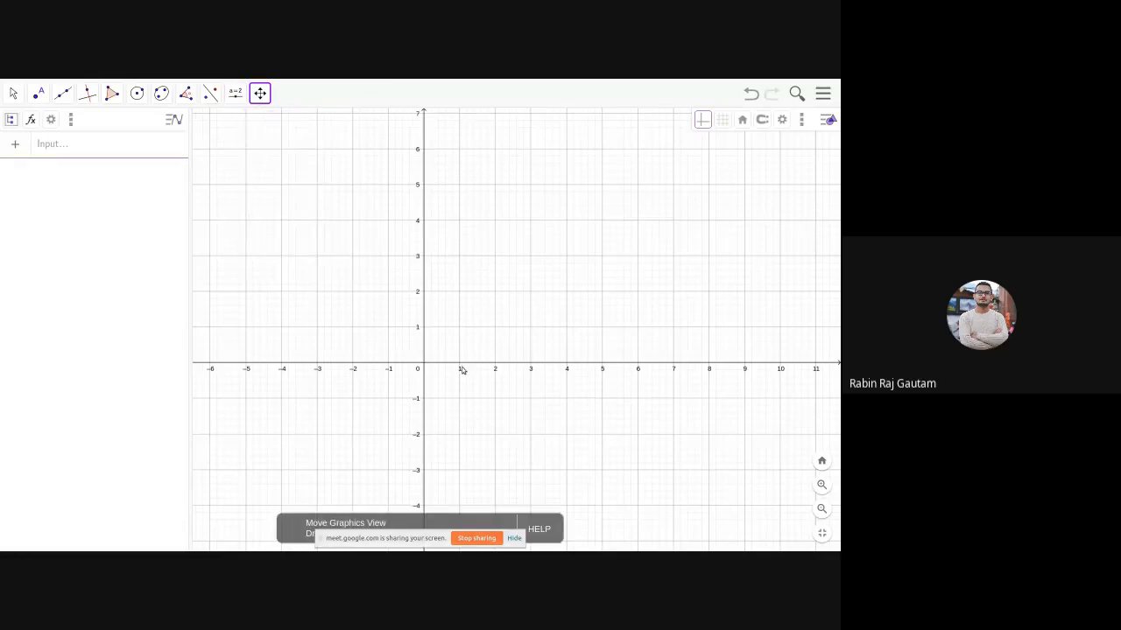
left_click_drag(458, 393, 535, 409)
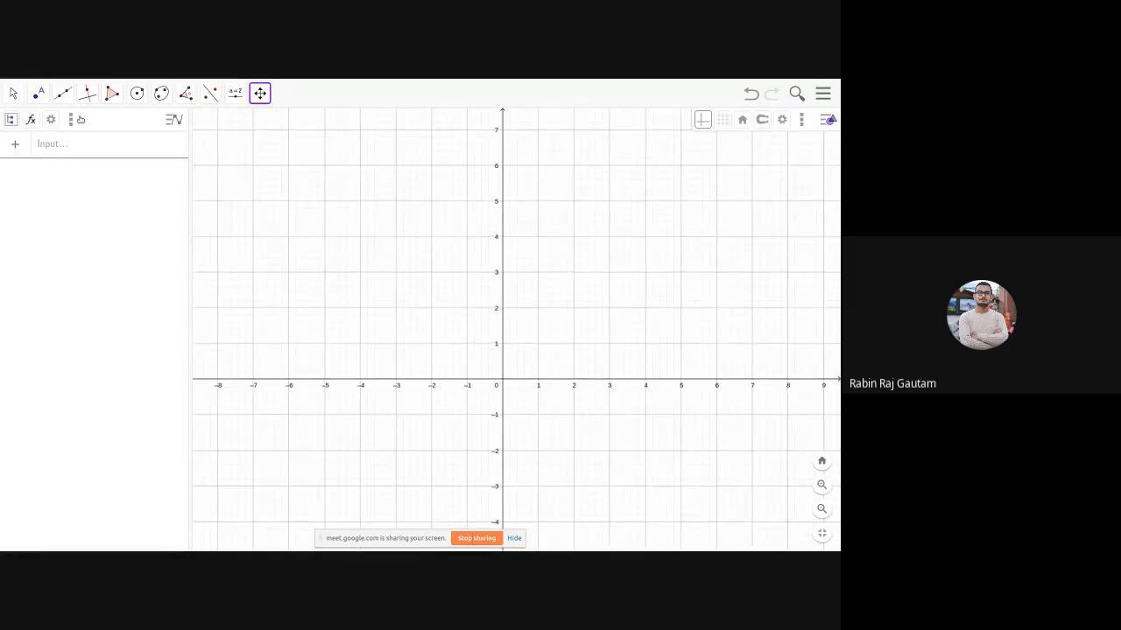
Step: Set the x-axis tick distance to π in the graphics settings using the Move tool, and close the settings
left_click(13, 93)
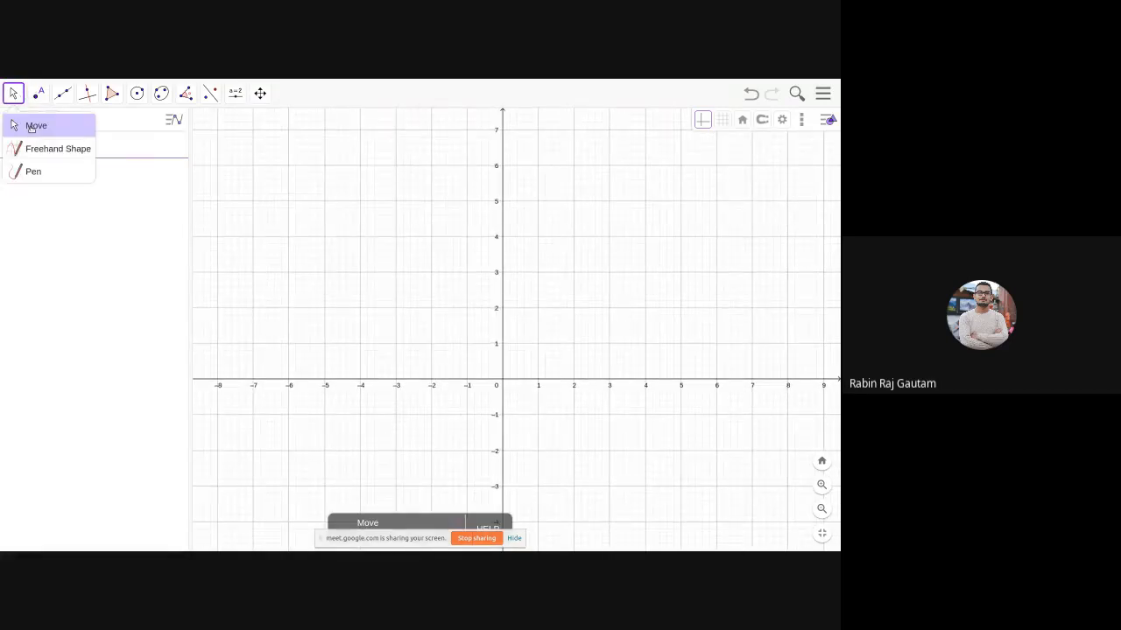
left_click(18, 127)
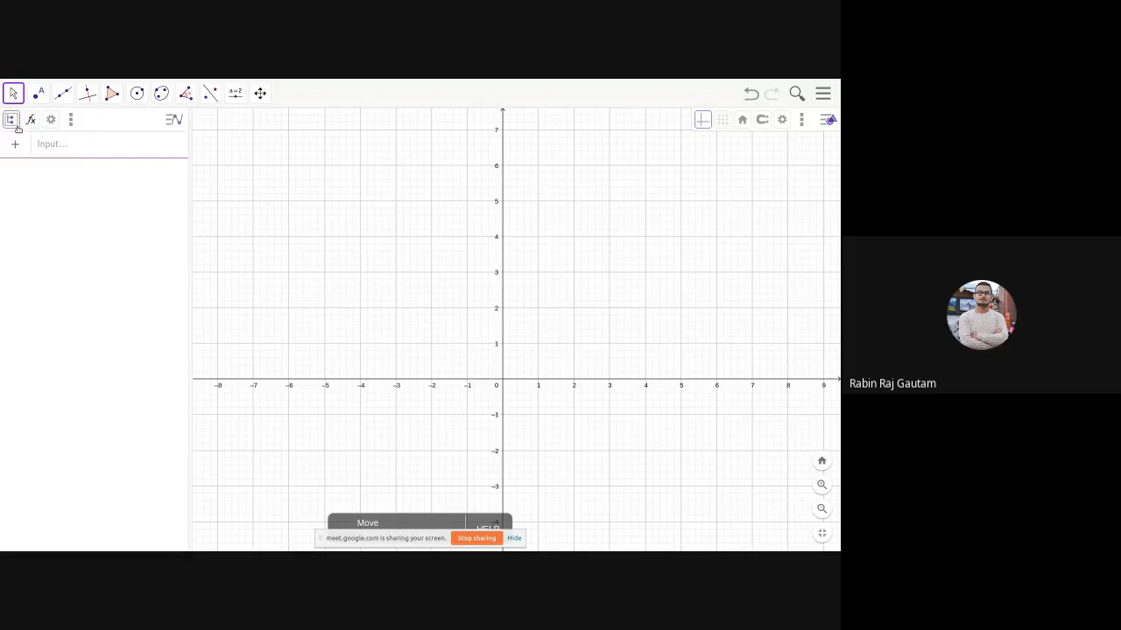
right_click(350, 382)
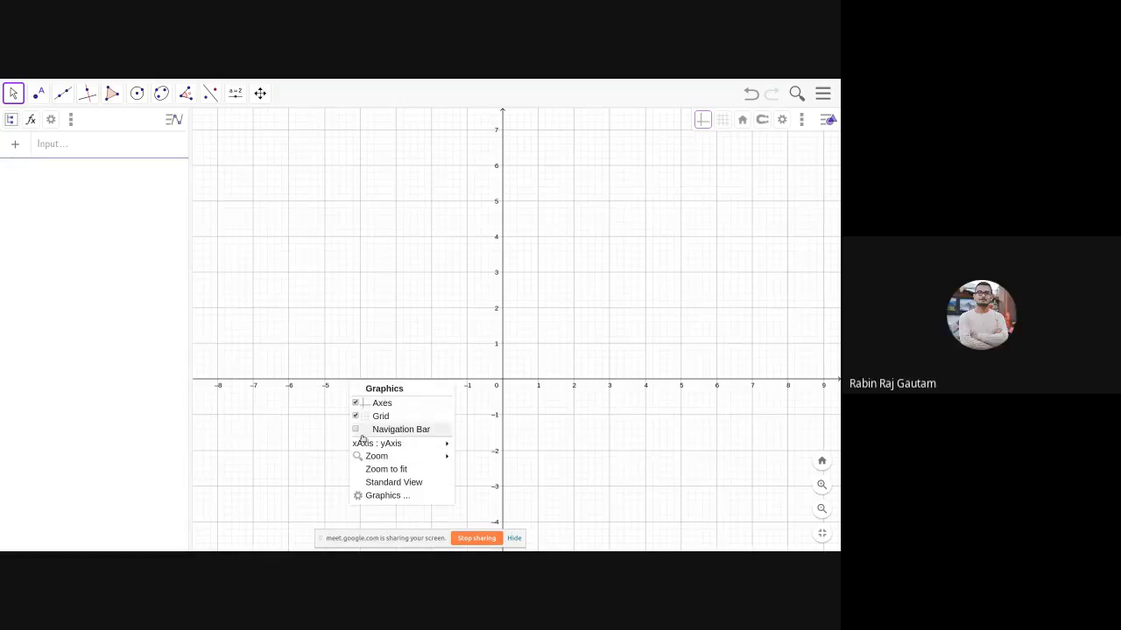
left_click(391, 497)
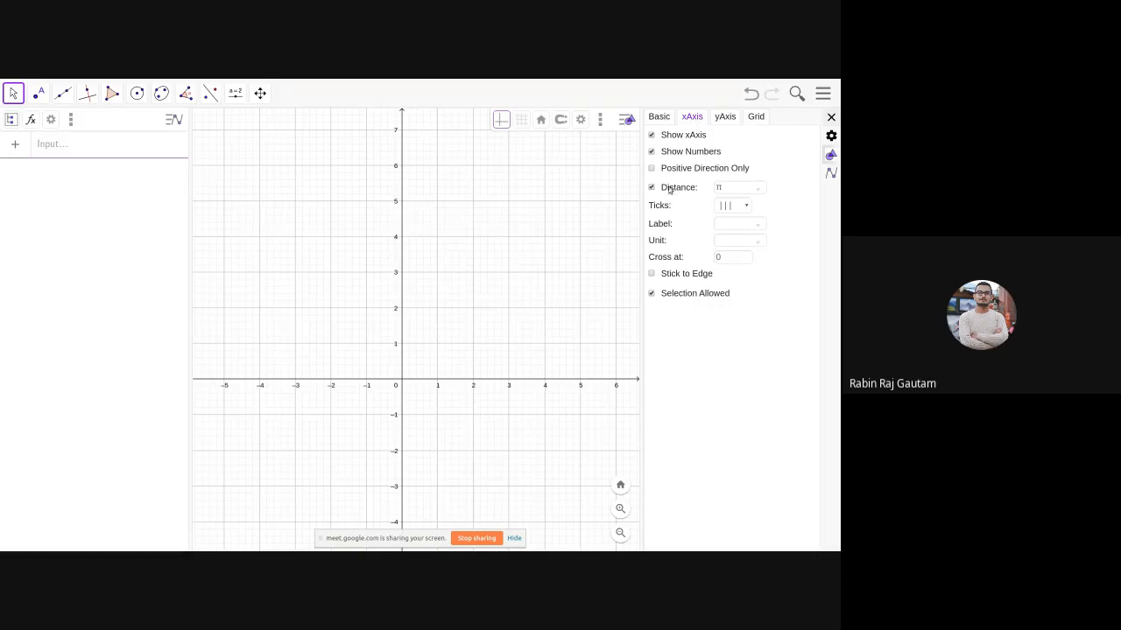
left_click(759, 188)
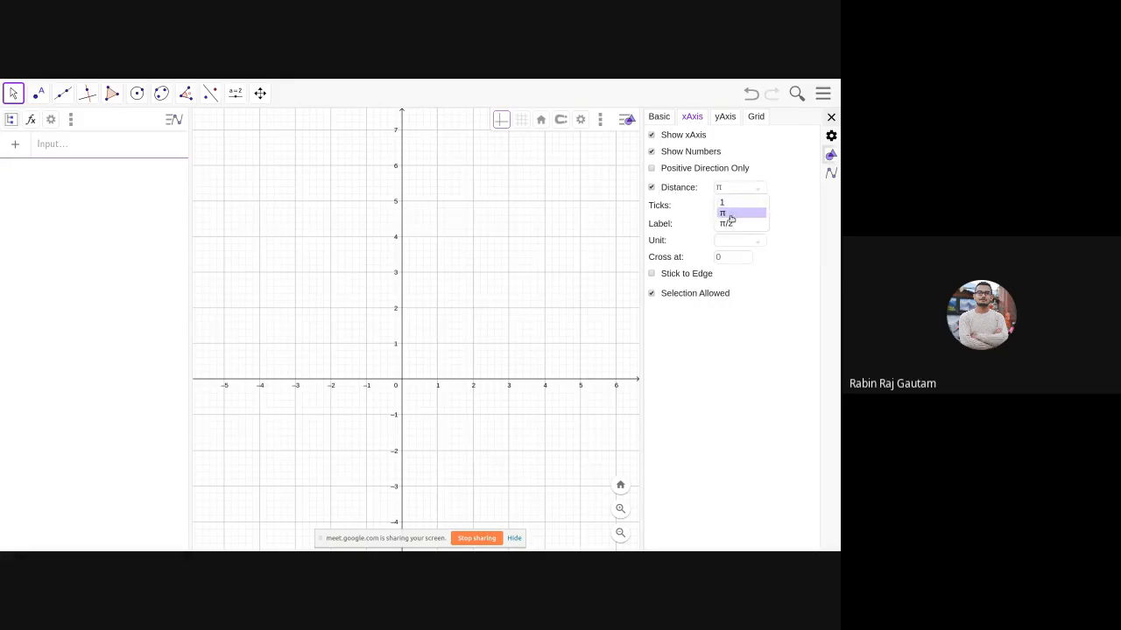
left_click(733, 214)
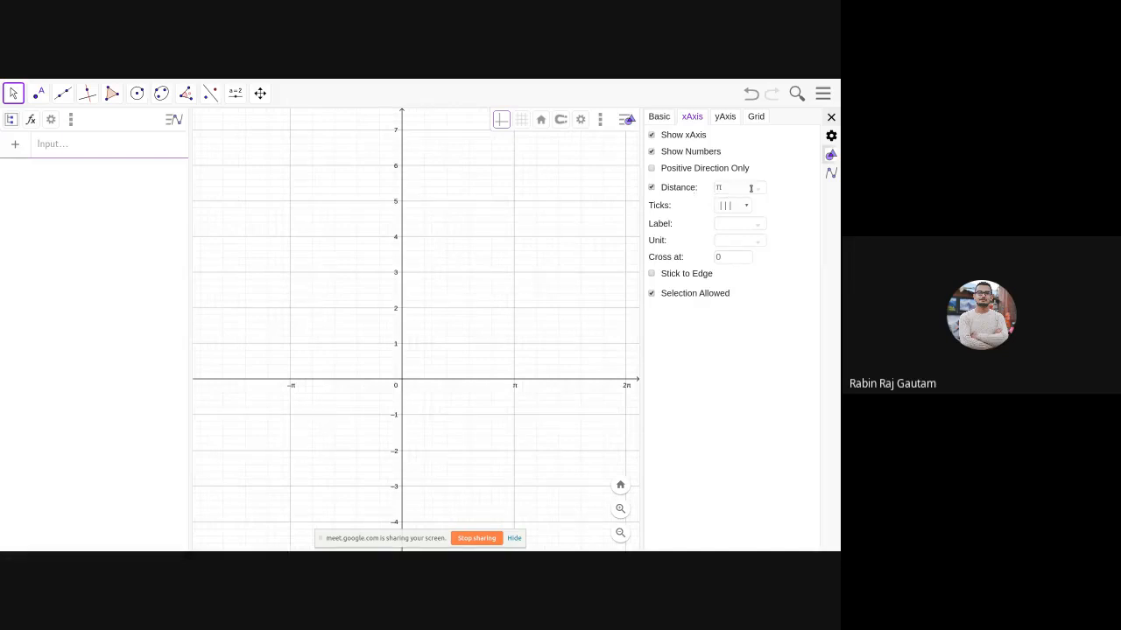
left_click(832, 117)
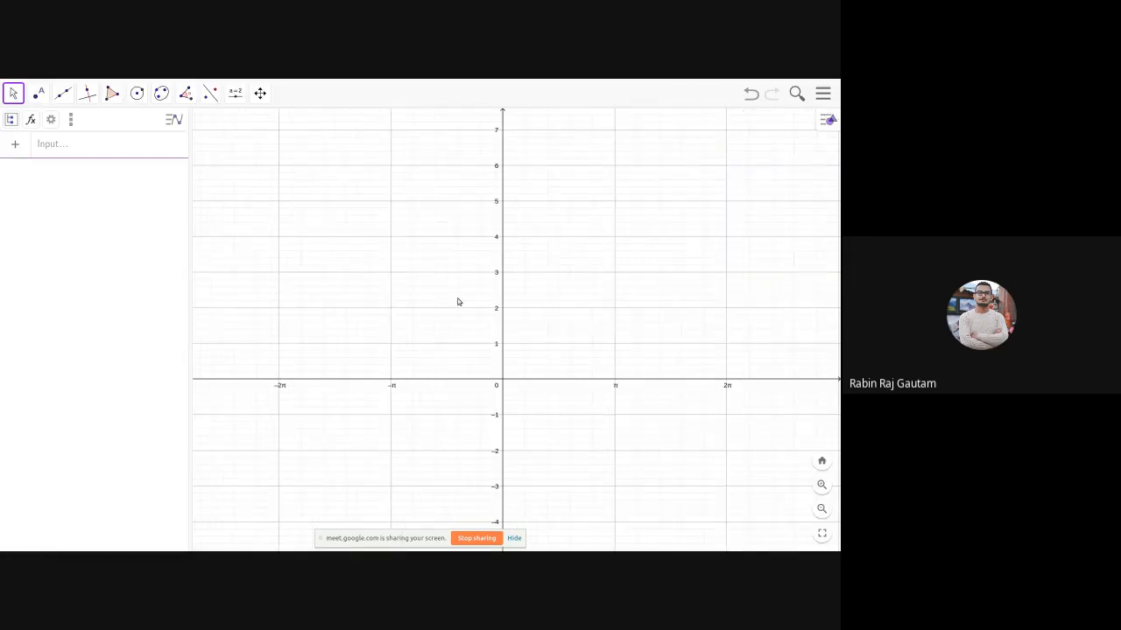
Step: Plot the function f(x) = sin(x) on the π-spaced axes with several periods in view
scroll(541, 302, "down", 5)
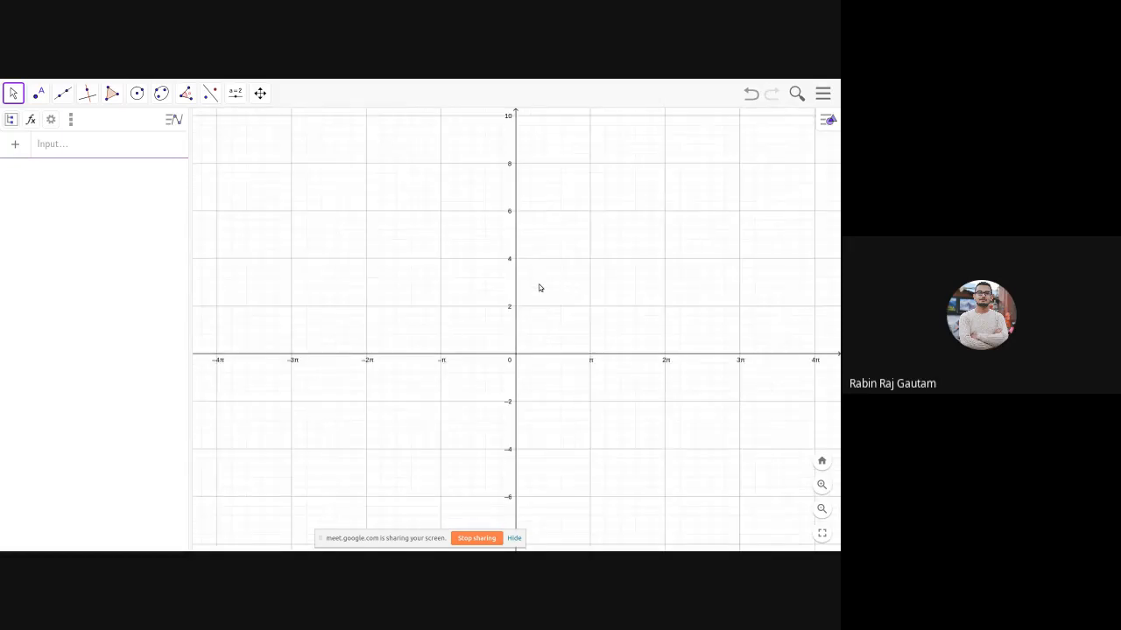
left_click(260, 92)
left_click_drag(449, 270, 404, 263)
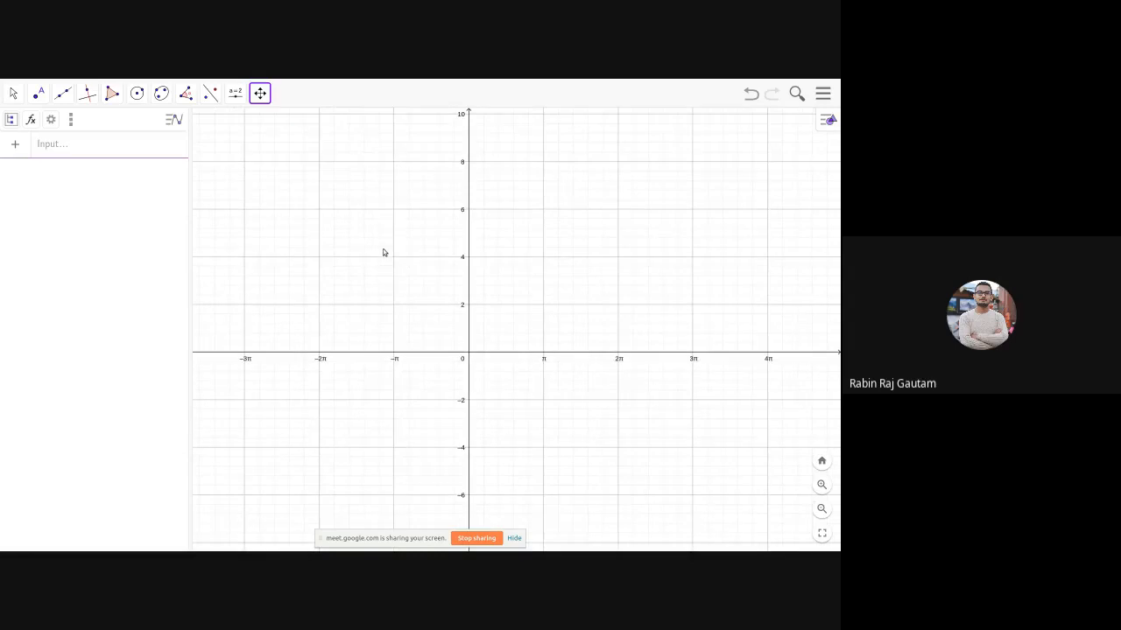
left_click(56, 147)
type("f(x) = sinx")
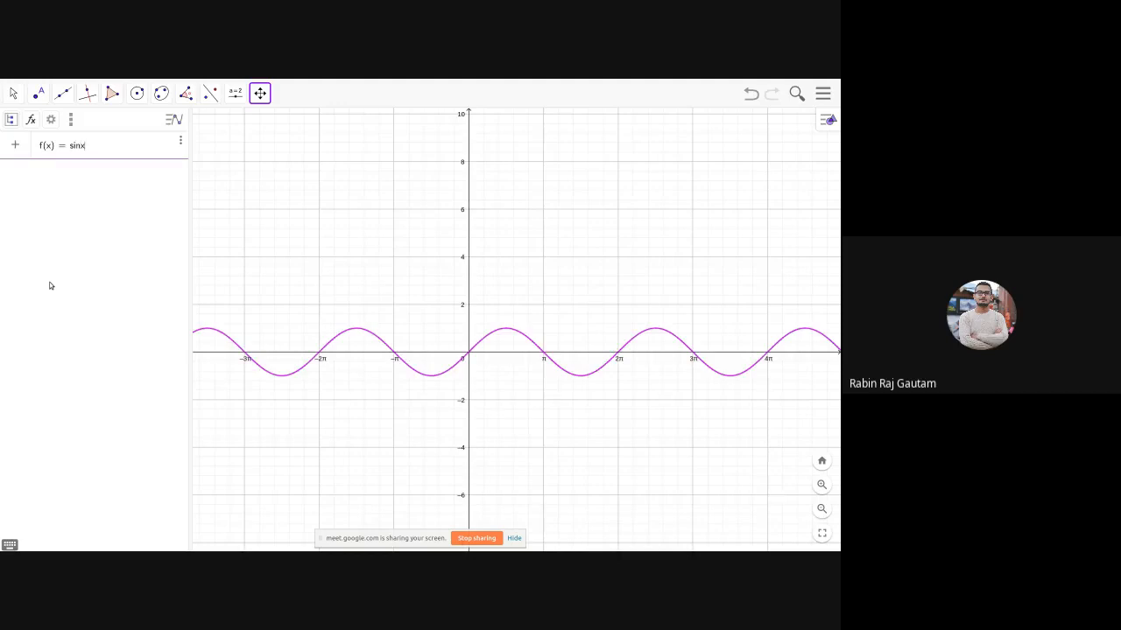
key("Return")
scroll(399, 341, "up", 3)
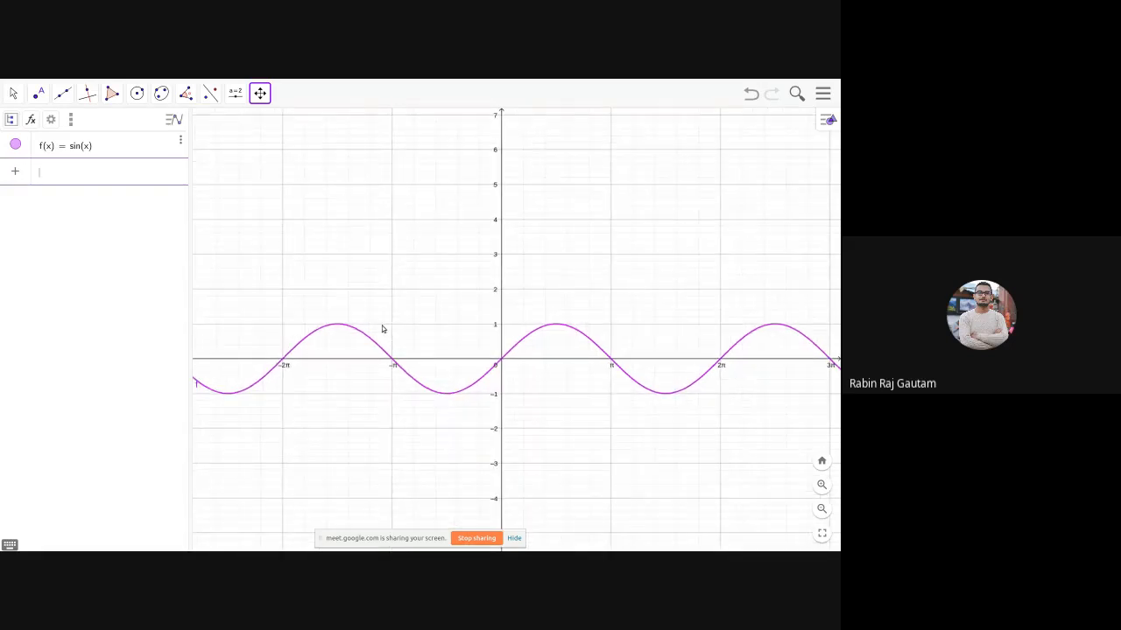
scroll(383, 329, "up", 3)
scroll(383, 330, "down", 4)
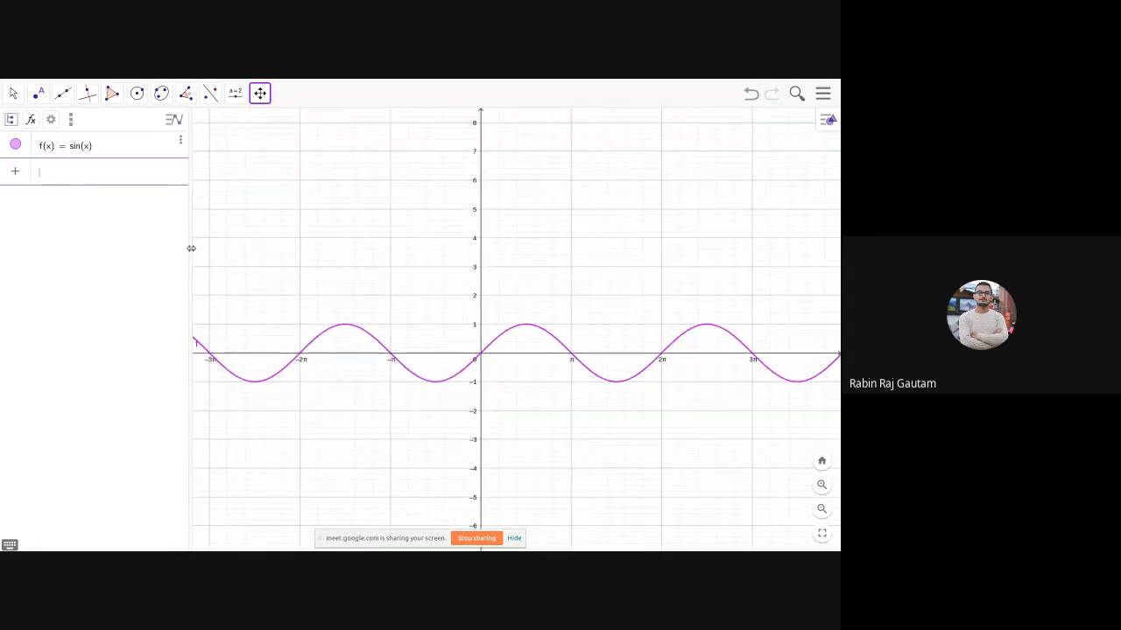
Step: Place a point on the sine curve at about (-10.86, 0.99) and adjust the Algebra view's width to fit its coordinates
left_click_drag(190, 250, 118, 248)
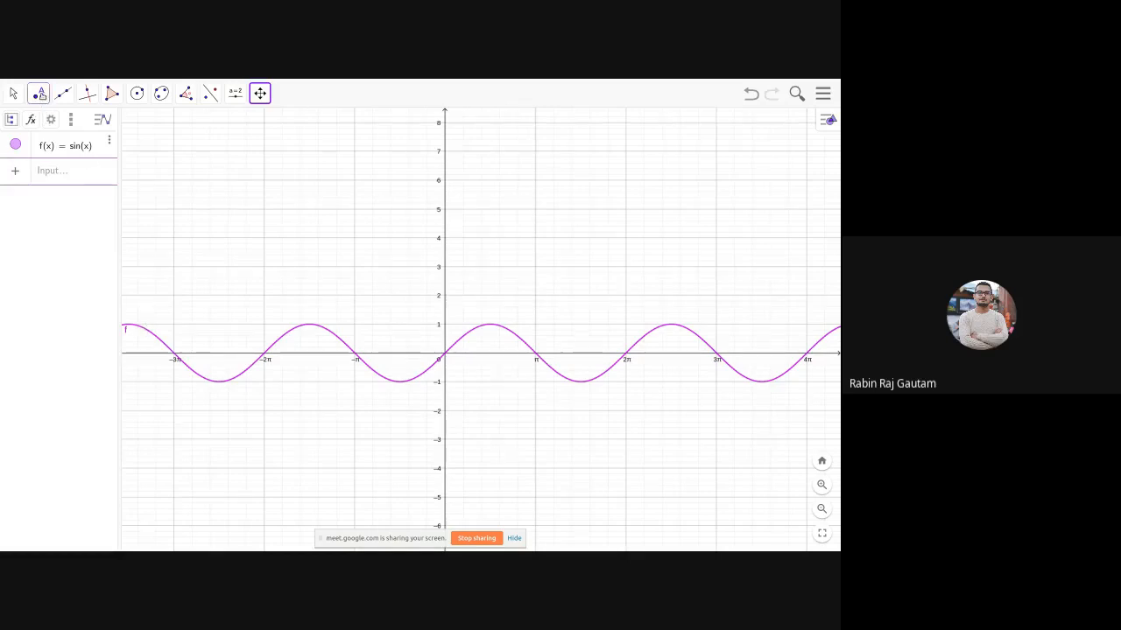
left_click(39, 93)
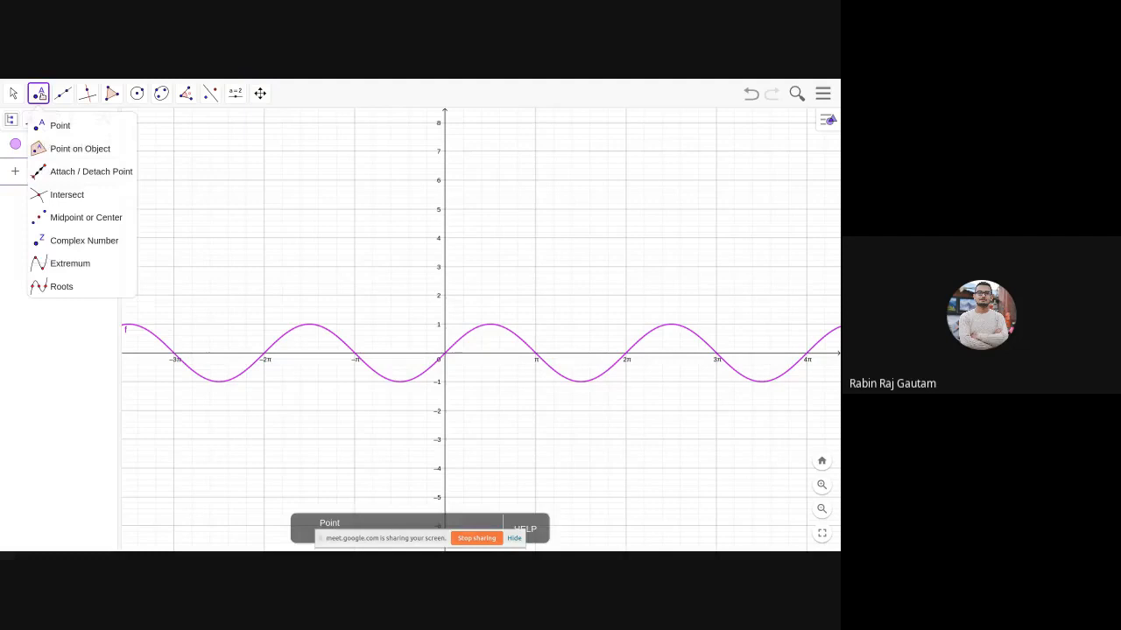
left_click(77, 133)
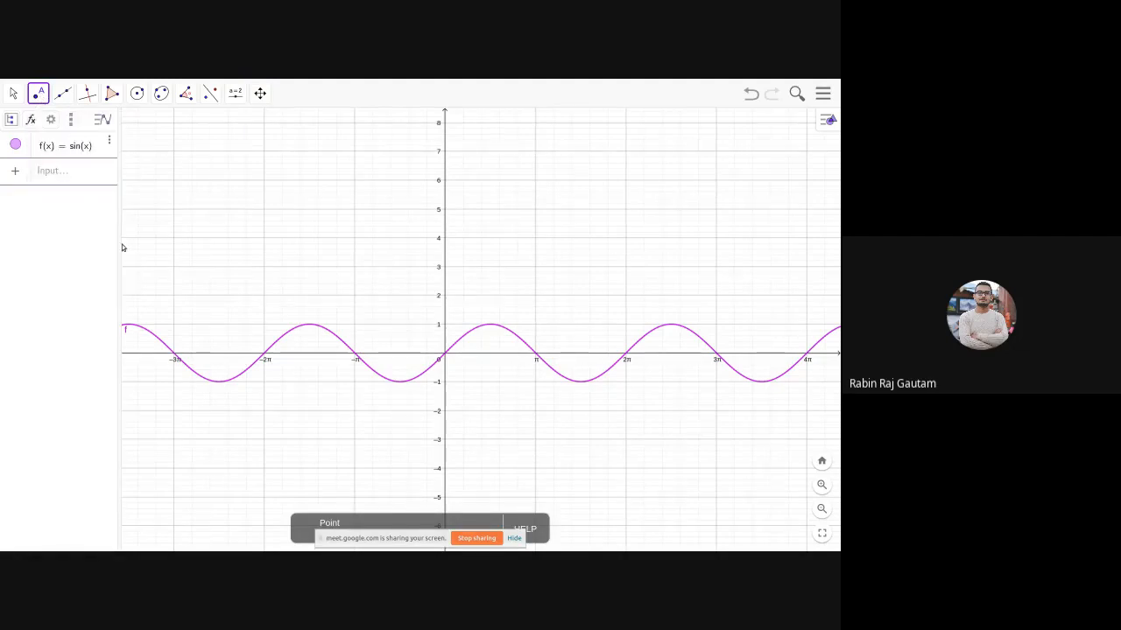
left_click(132, 326)
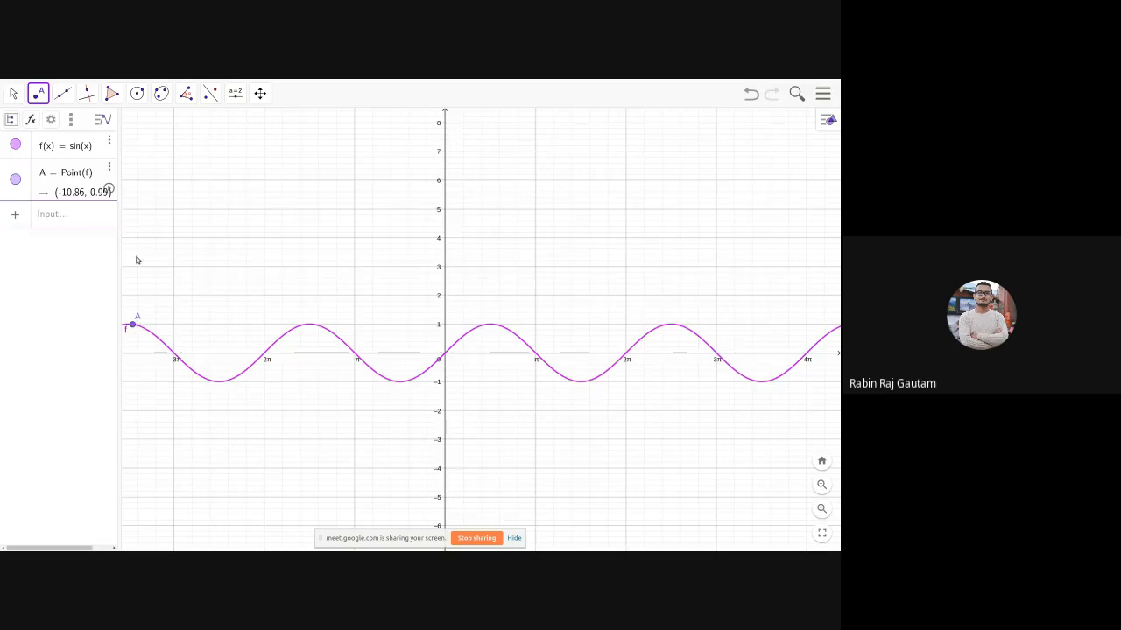
left_click_drag(118, 244, 146, 243)
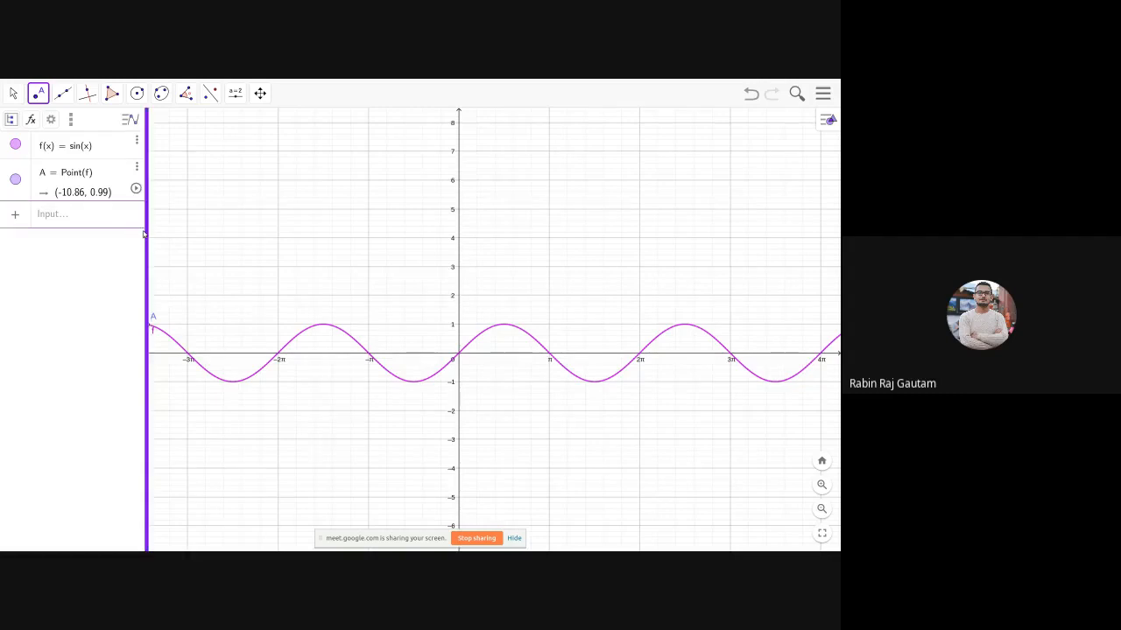
Step: Narrow the Algebra view slightly and turn on the trace for point A on the sine curve
left_click_drag(144, 235, 116, 237)
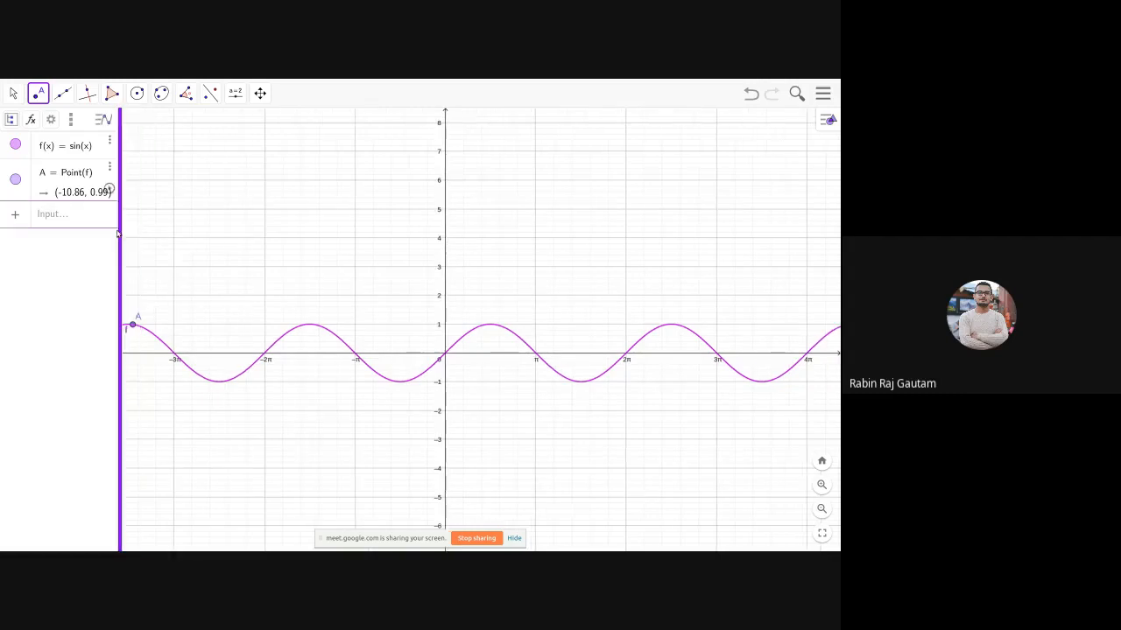
right_click(132, 327)
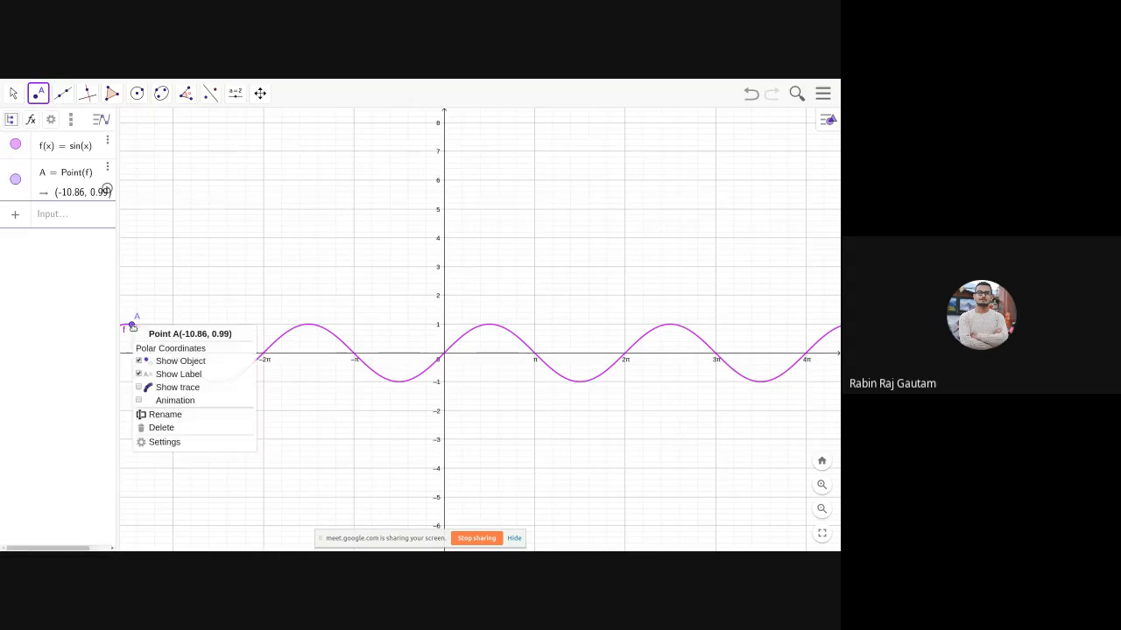
left_click(140, 389)
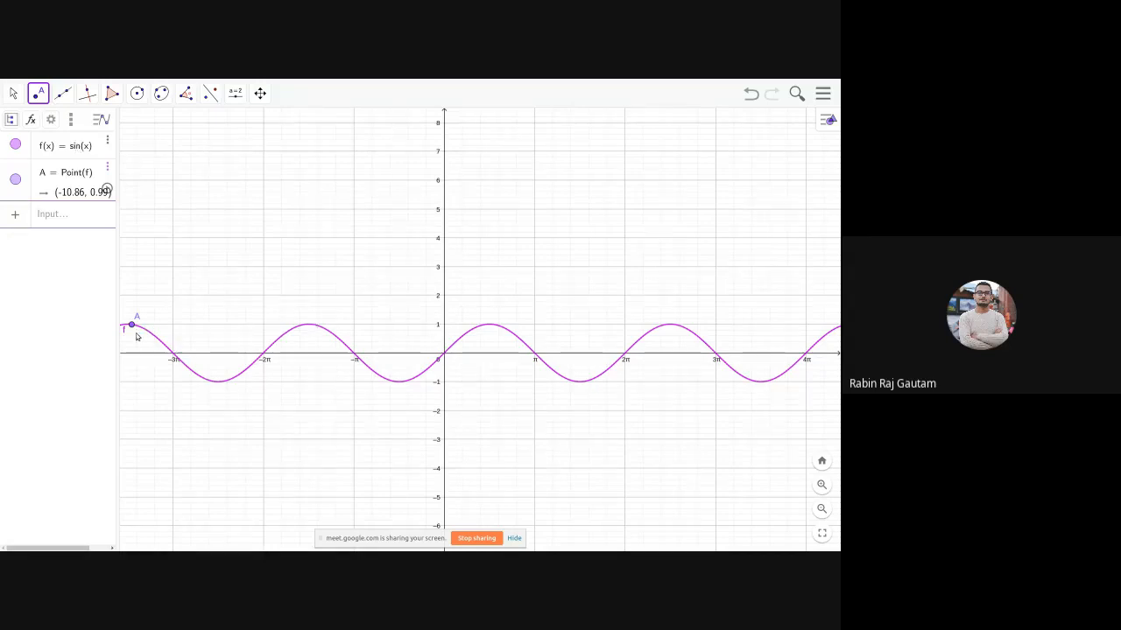
Step: Hide the function f(x) = sin(x) so that only point A remains in the graphics view
right_click(300, 330)
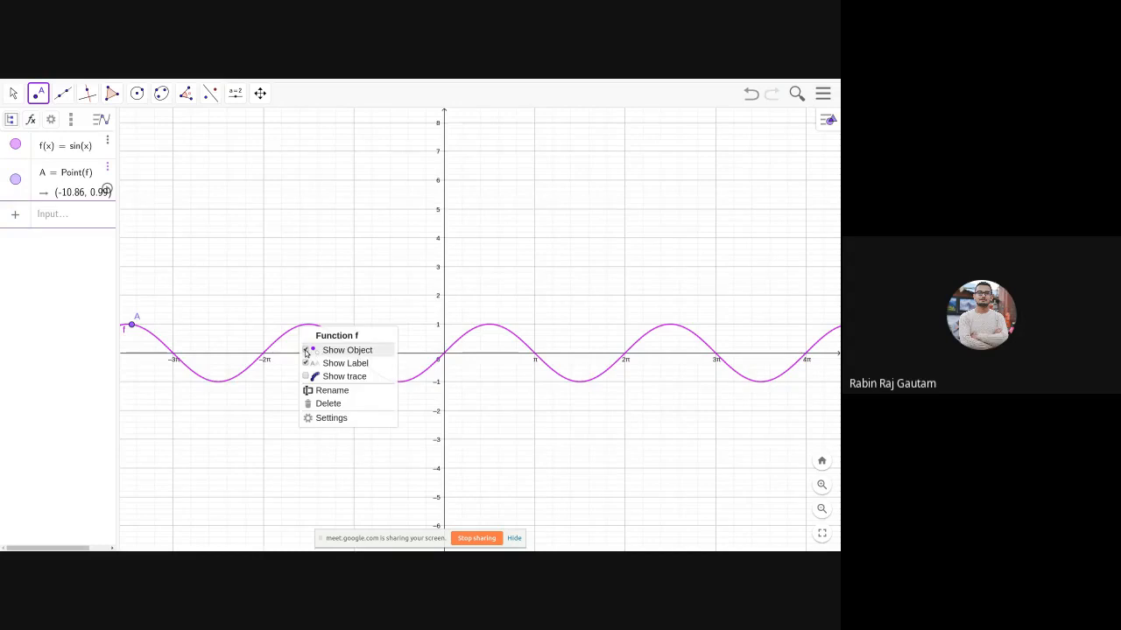
left_click(65, 353)
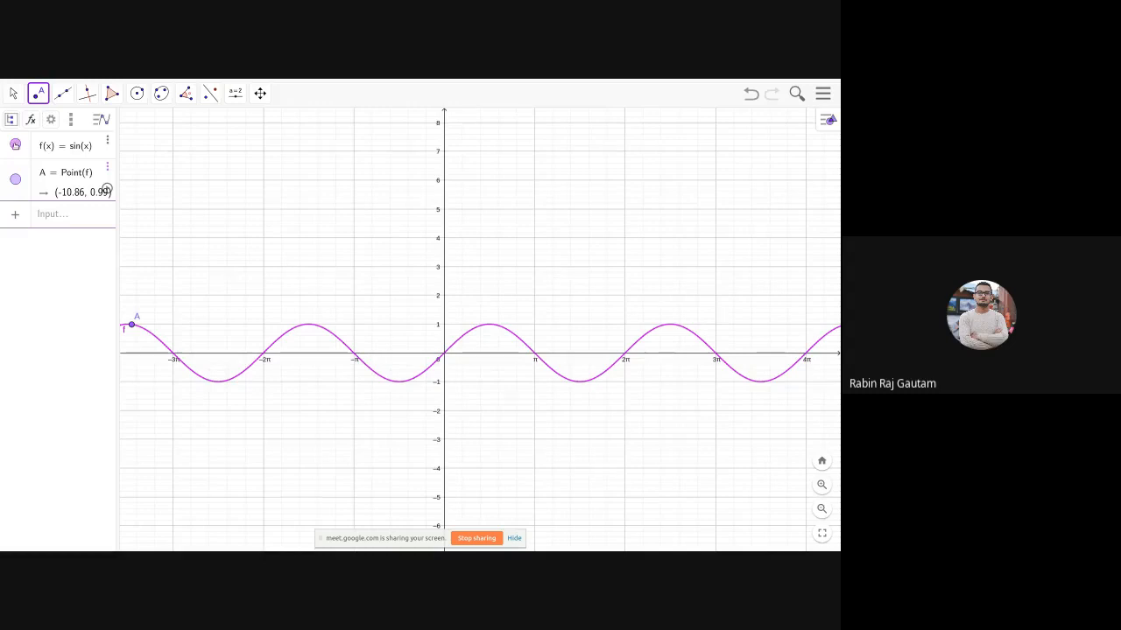
left_click(15, 145)
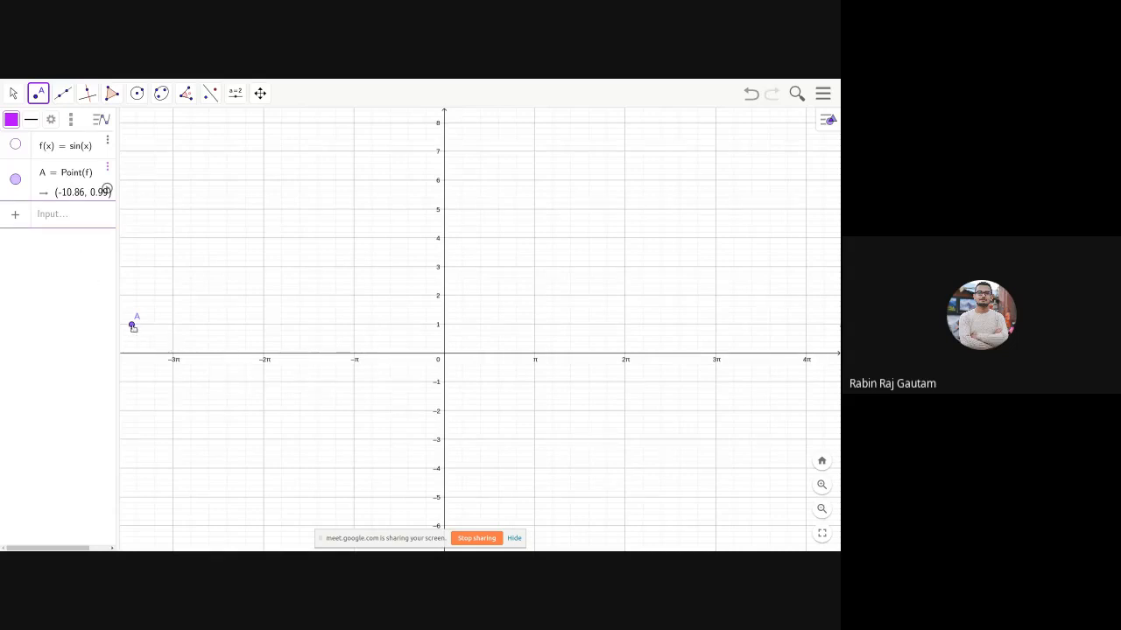
Step: Animate point A so it traces out the hidden sine curve, and pause the animation
right_click(132, 326)
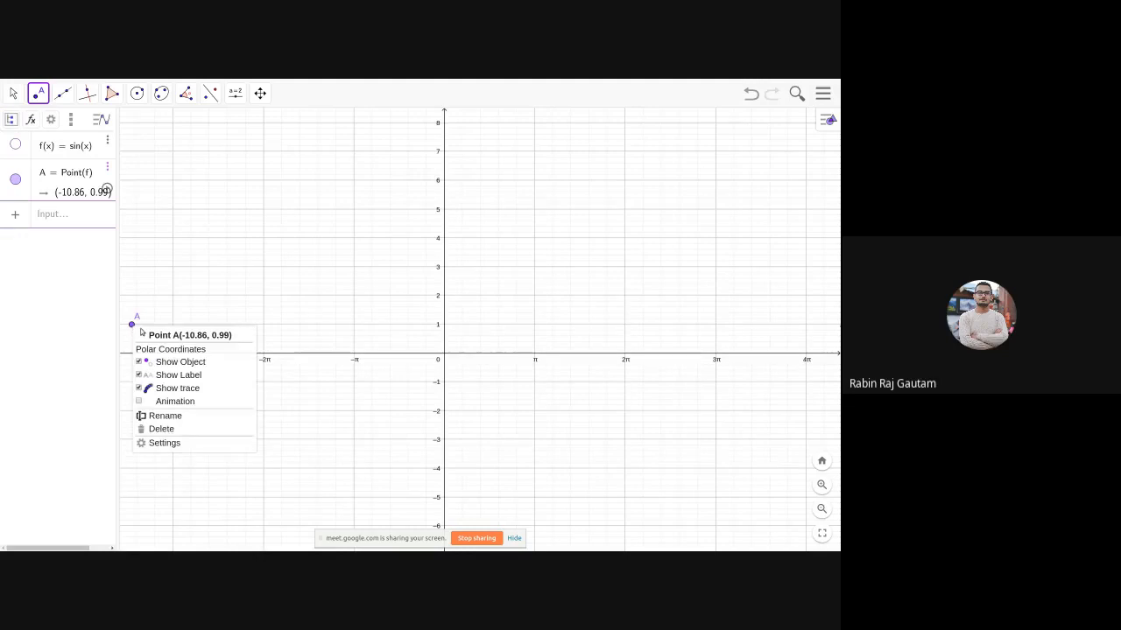
left_click(139, 403)
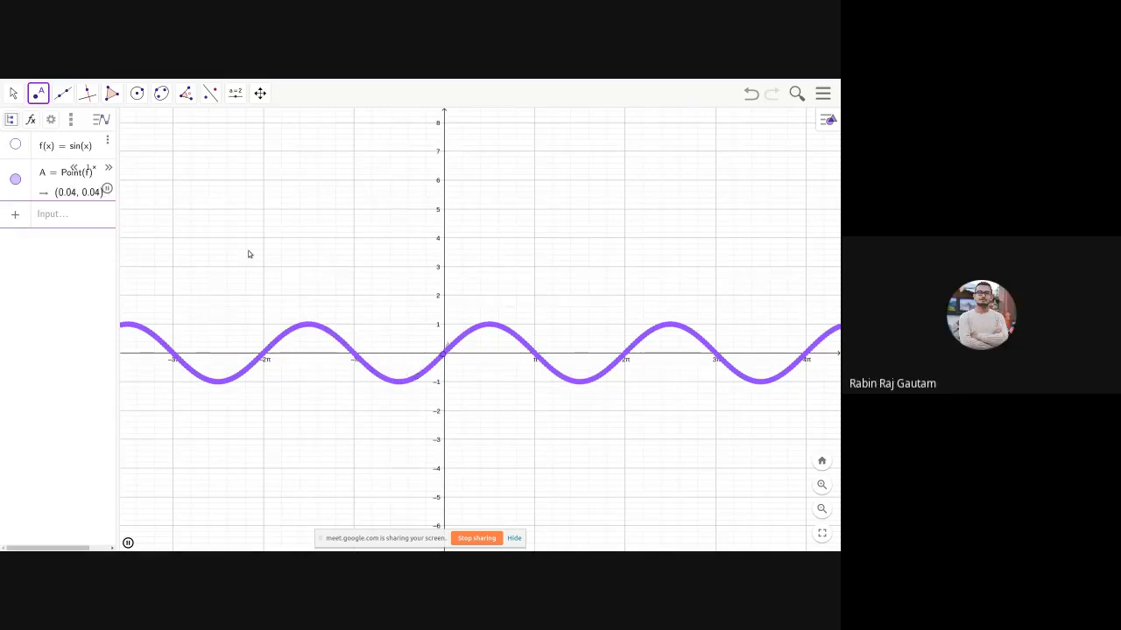
left_click(107, 189)
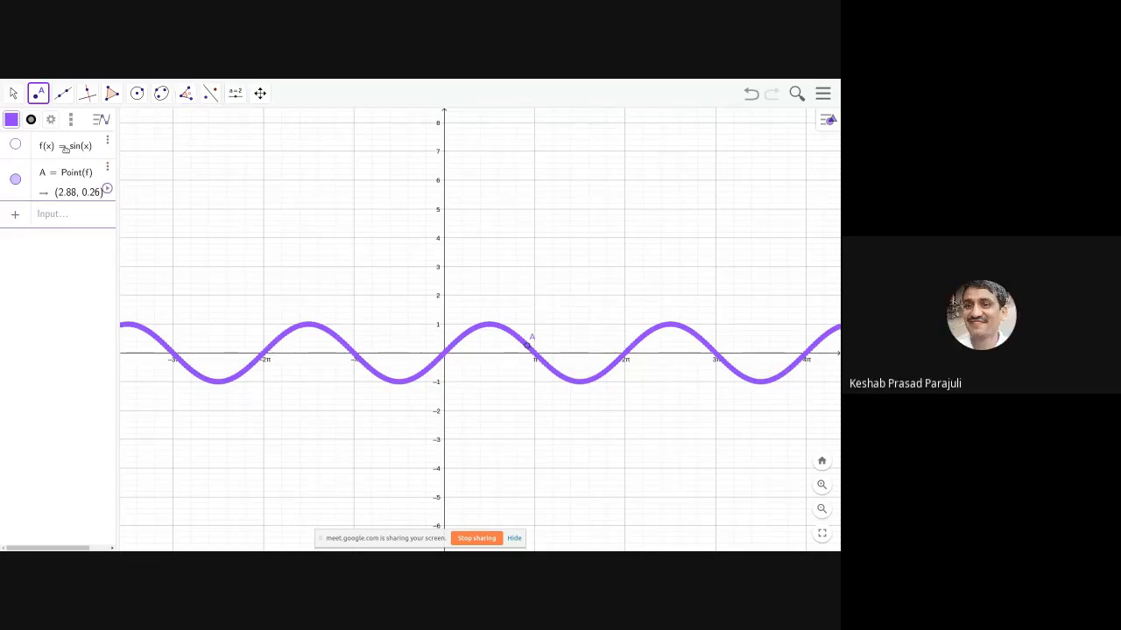
Step: Show the sine function f again, and open and close its object settings
left_click(15, 143)
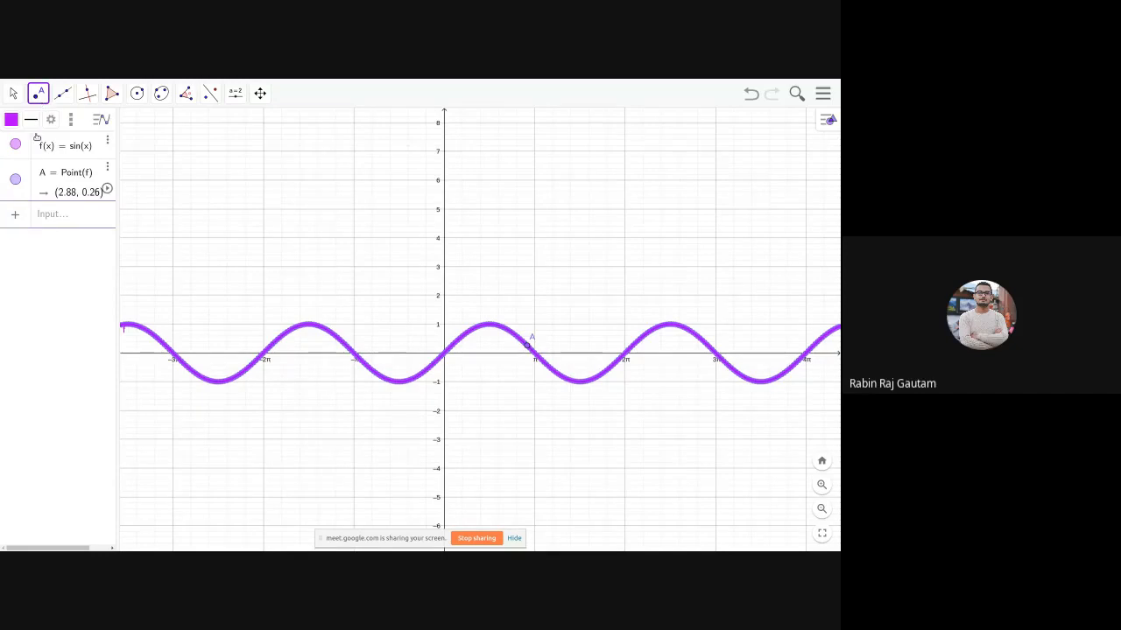
right_click(66, 150)
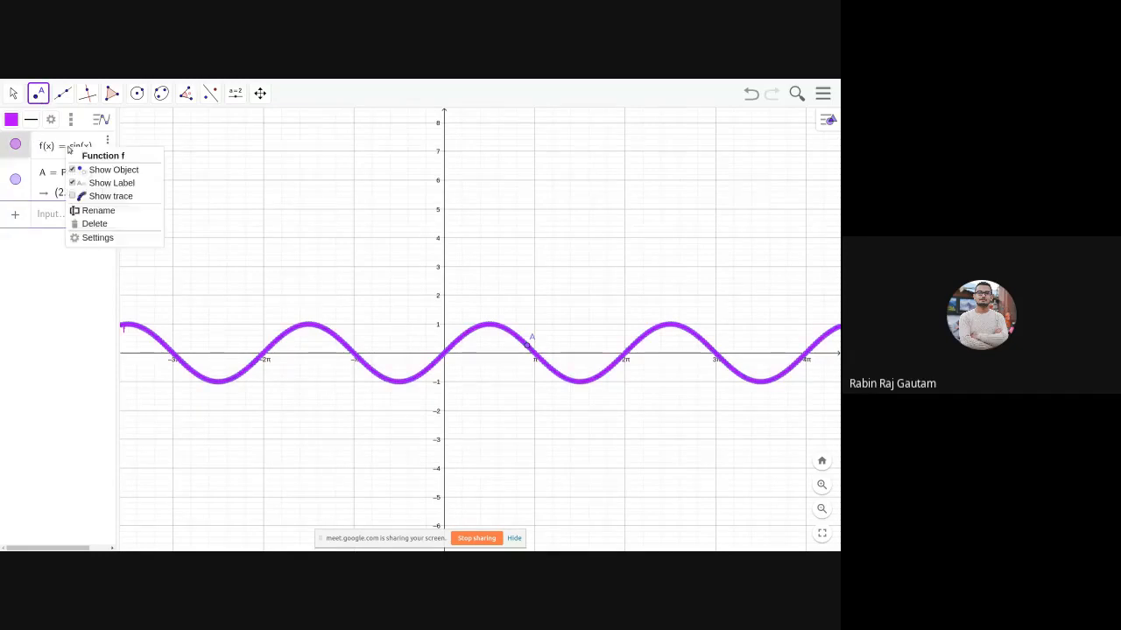
left_click(92, 238)
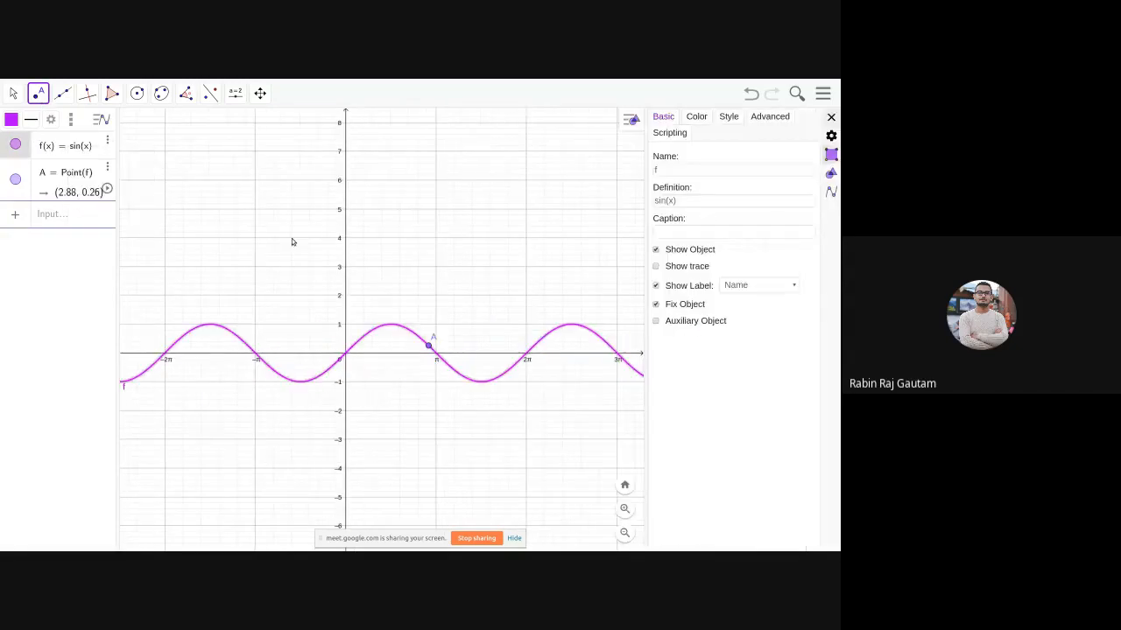
left_click(831, 116)
Step: Examine the x-axis distance choices in the graphics settings, switching the π distance off and on again, and close the settings
right_click(486, 355)
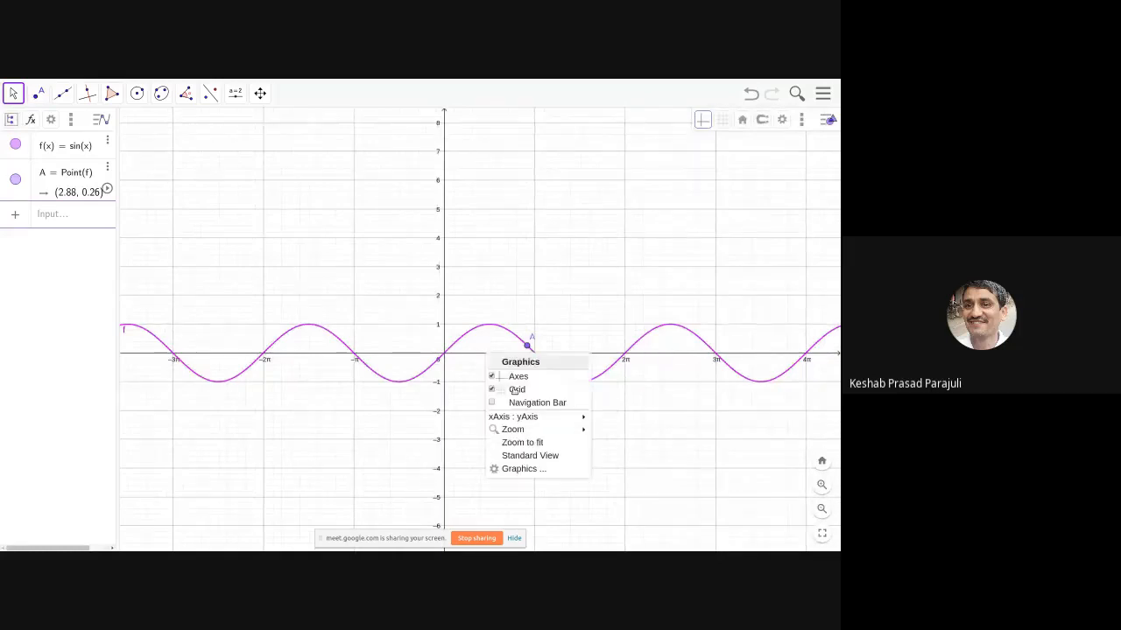
left_click(523, 472)
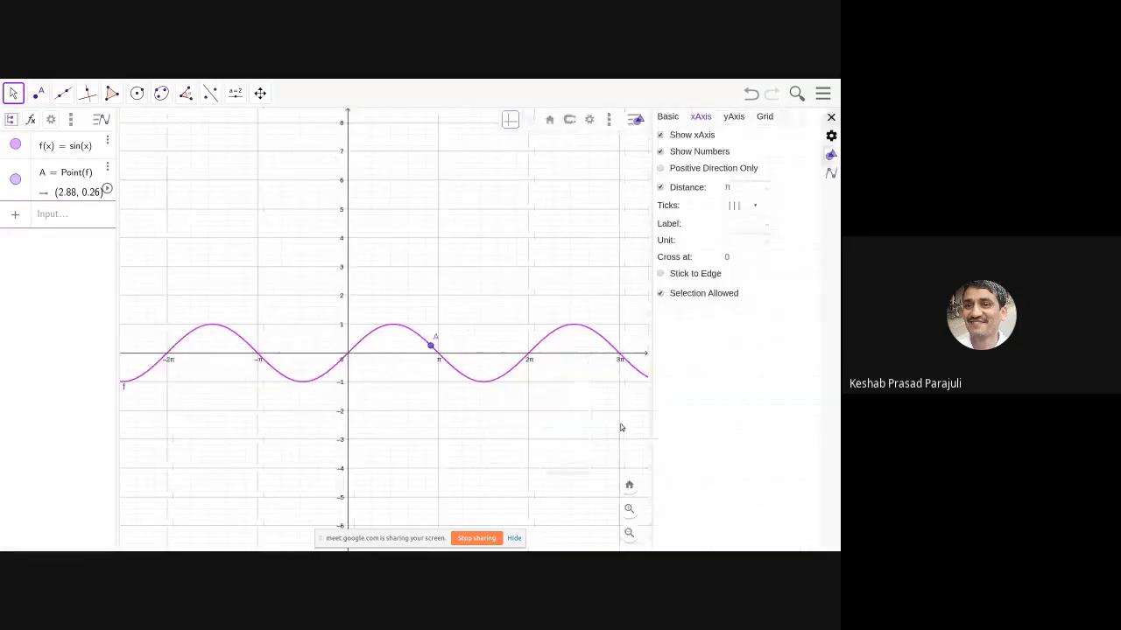
left_click(768, 190)
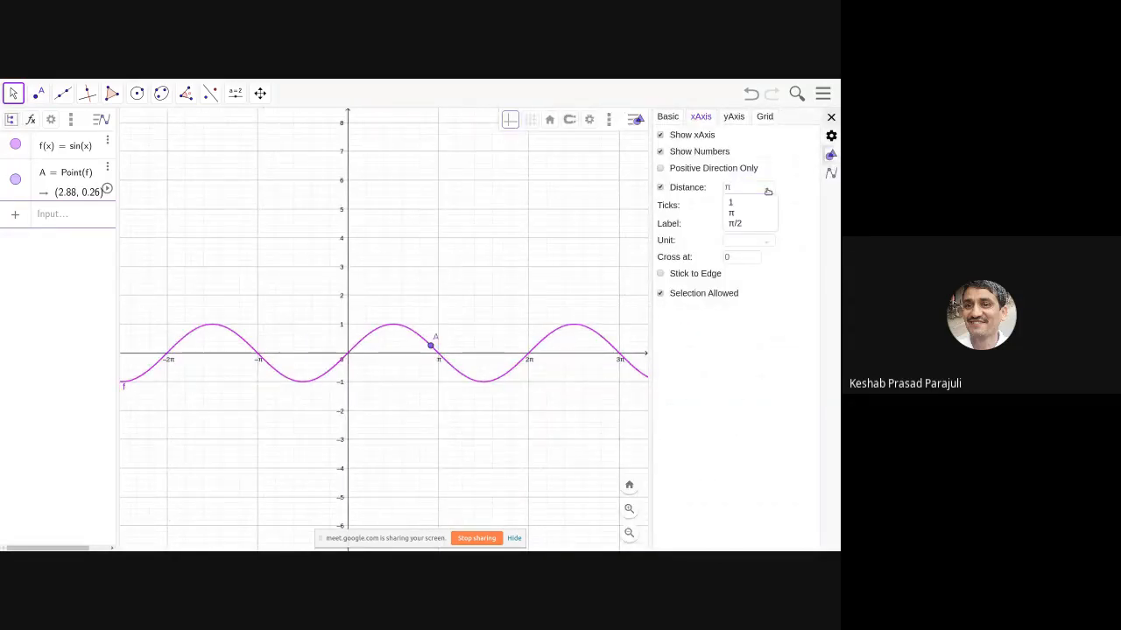
left_click(697, 189)
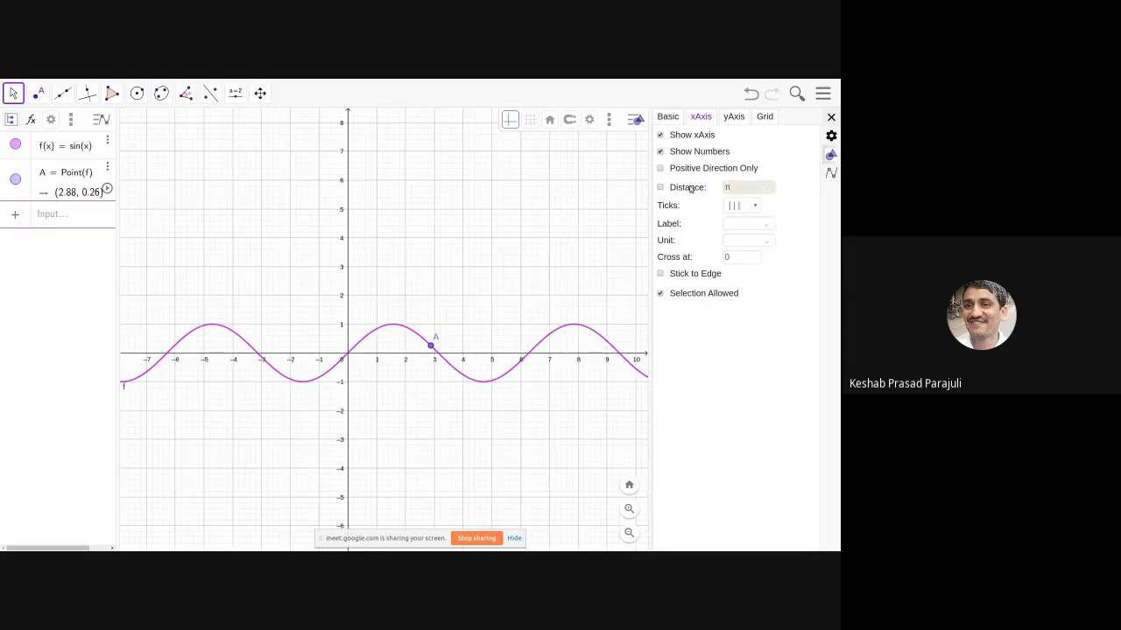
left_click(690, 189)
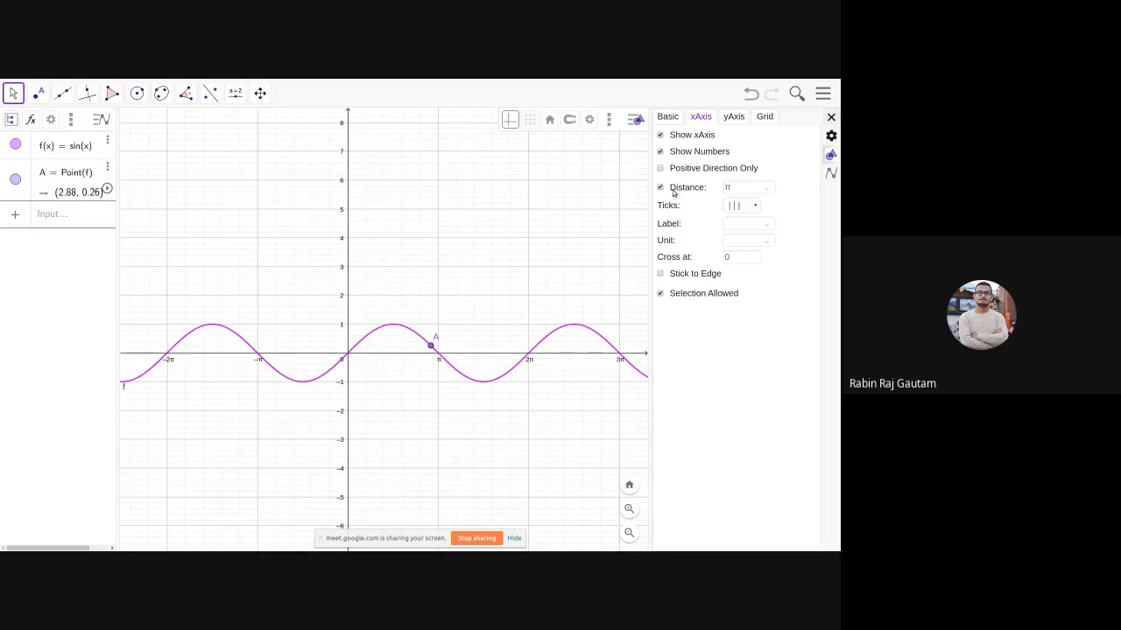
left_click(768, 190)
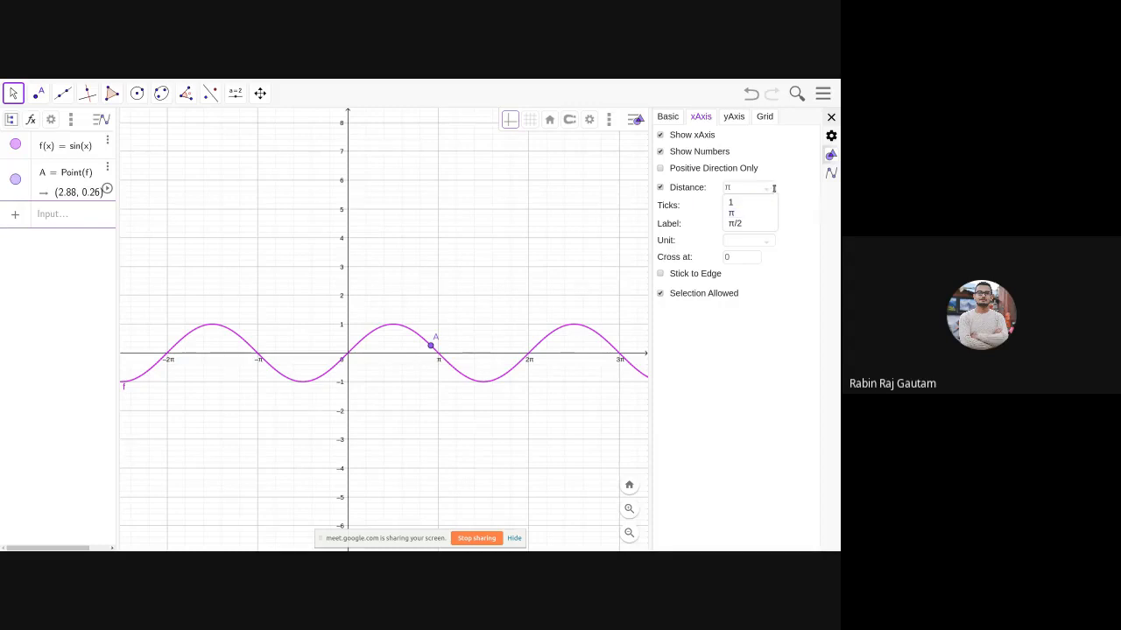
left_click(768, 189)
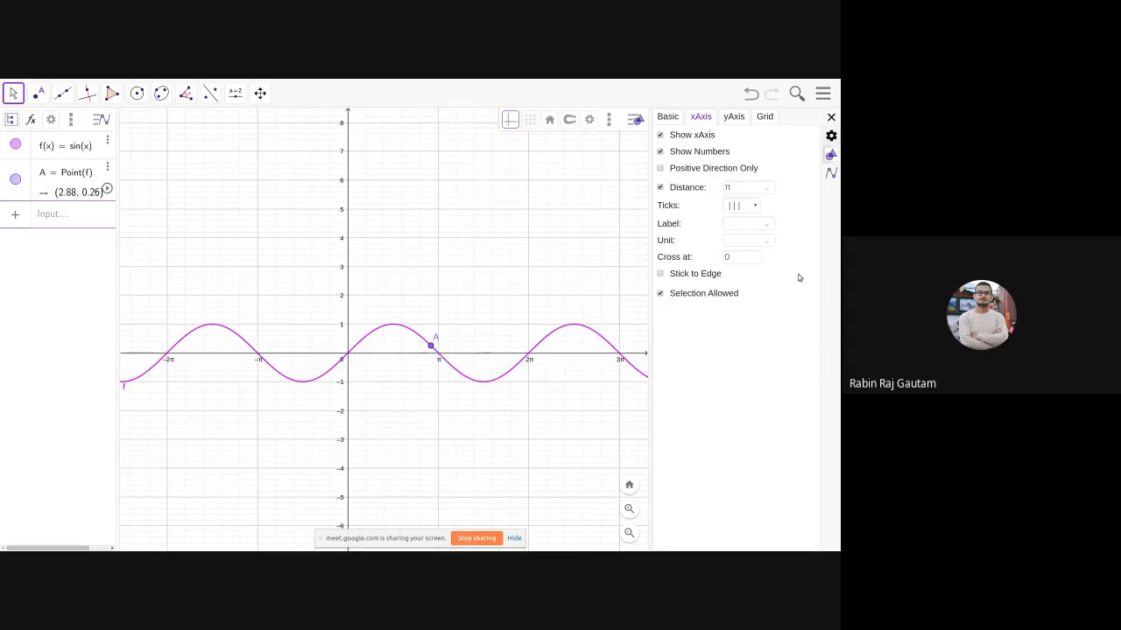
left_click(831, 117)
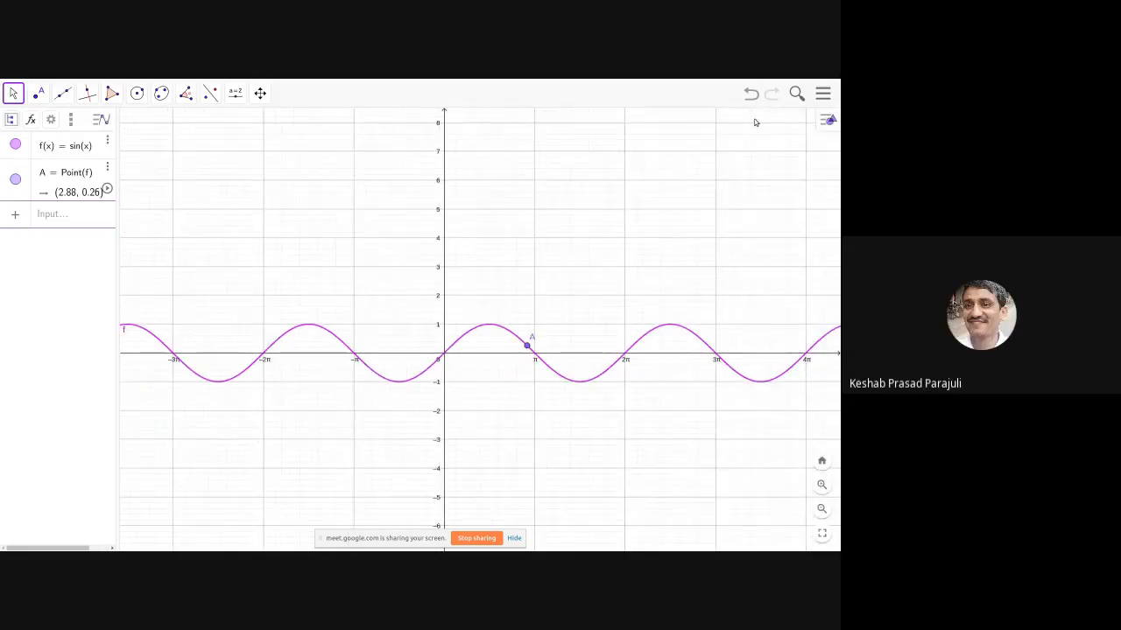
Step: Start a new construction without saving the current sine exercise
left_click(827, 97)
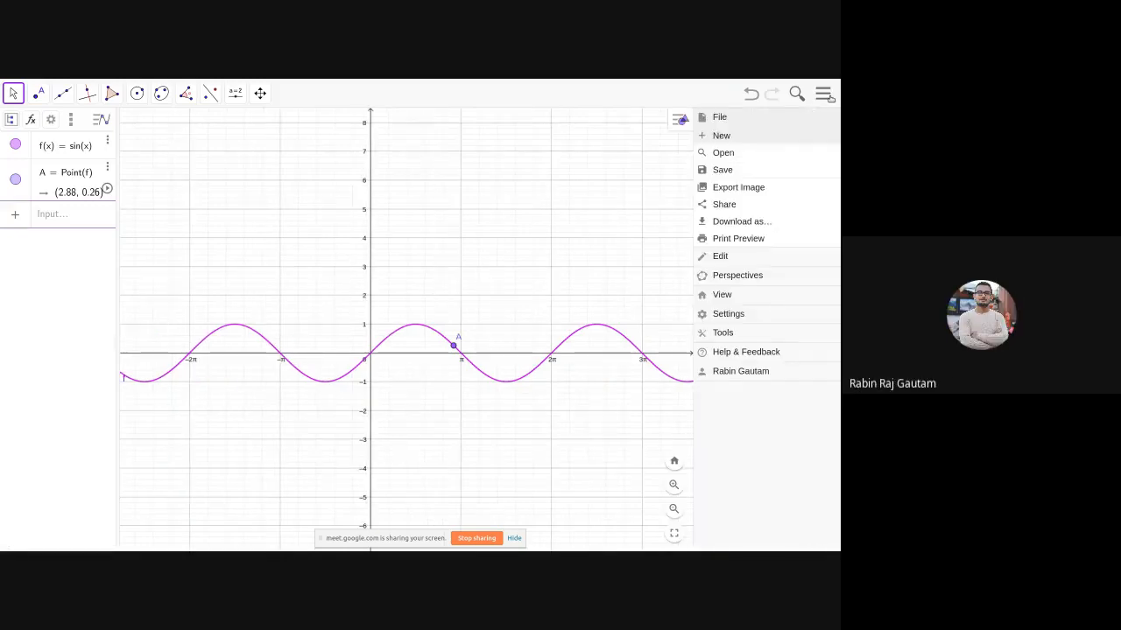
left_click(763, 134)
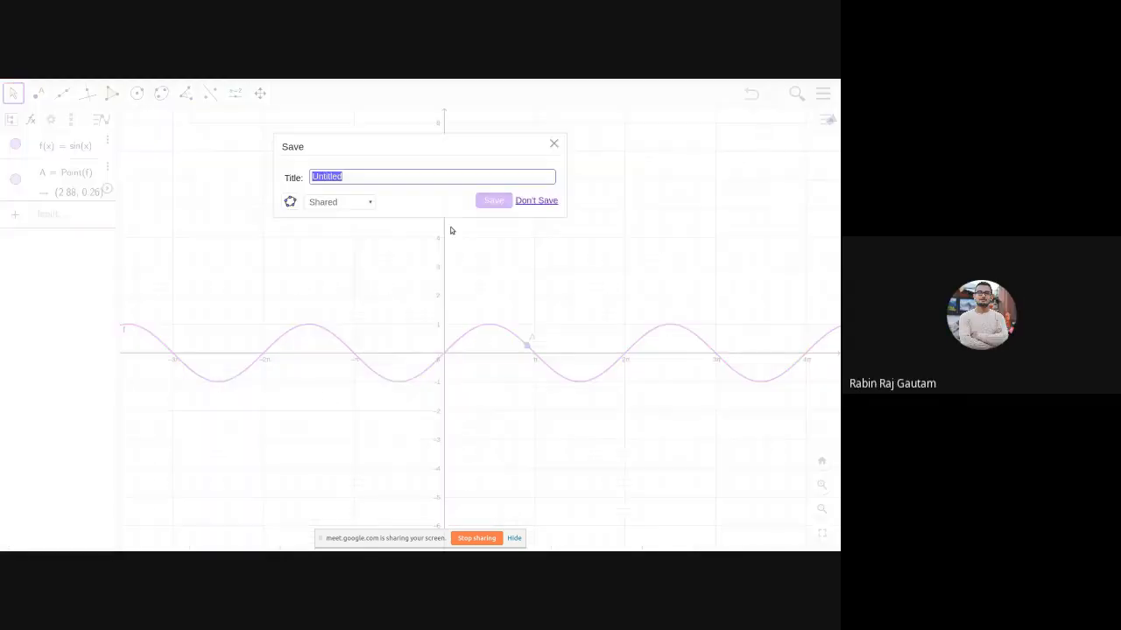
left_click(546, 201)
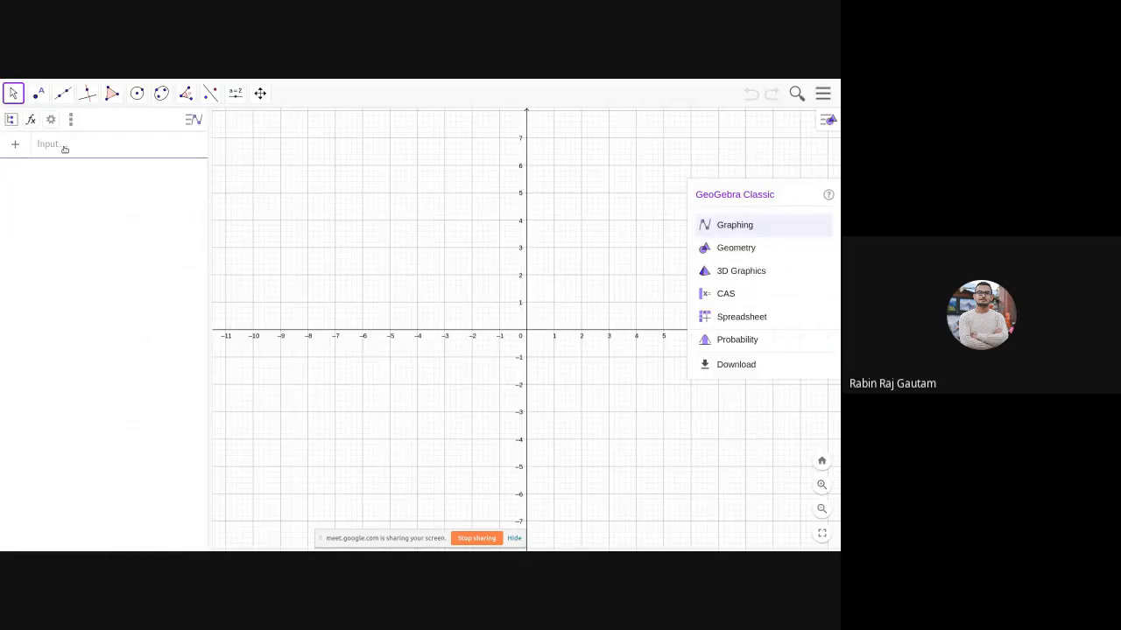
Step: Plot the functions f(x) = tan(x) and g(x) = cos(x) in the new construction
left_click(65, 149)
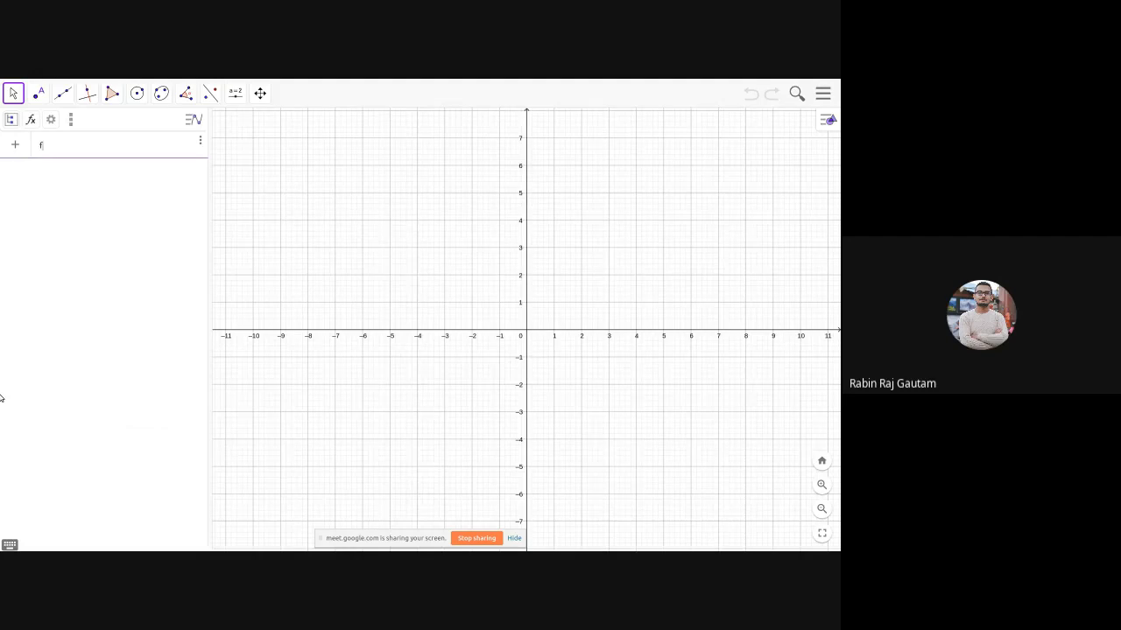
type("f(x) = tan(x")
key("Return")
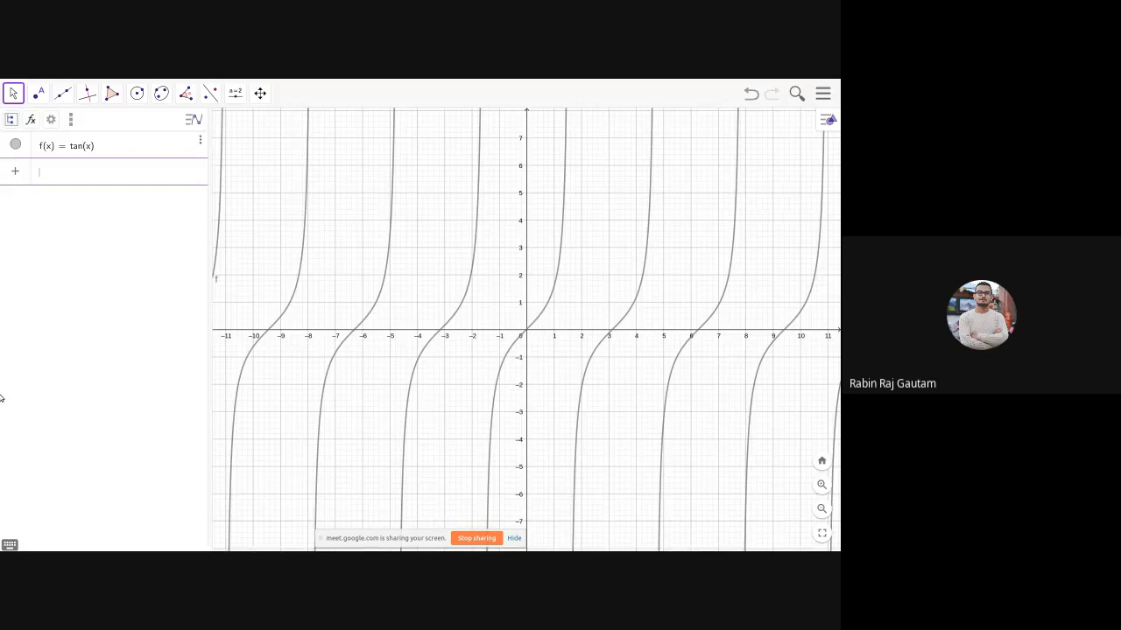
type("g*(")
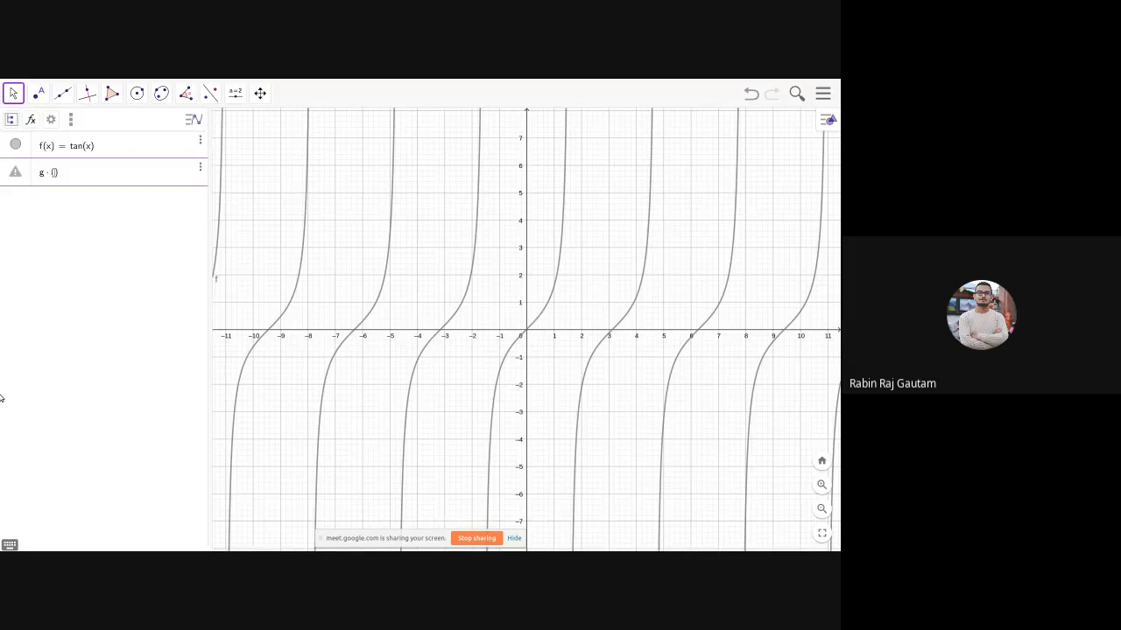
key("BackSpace")
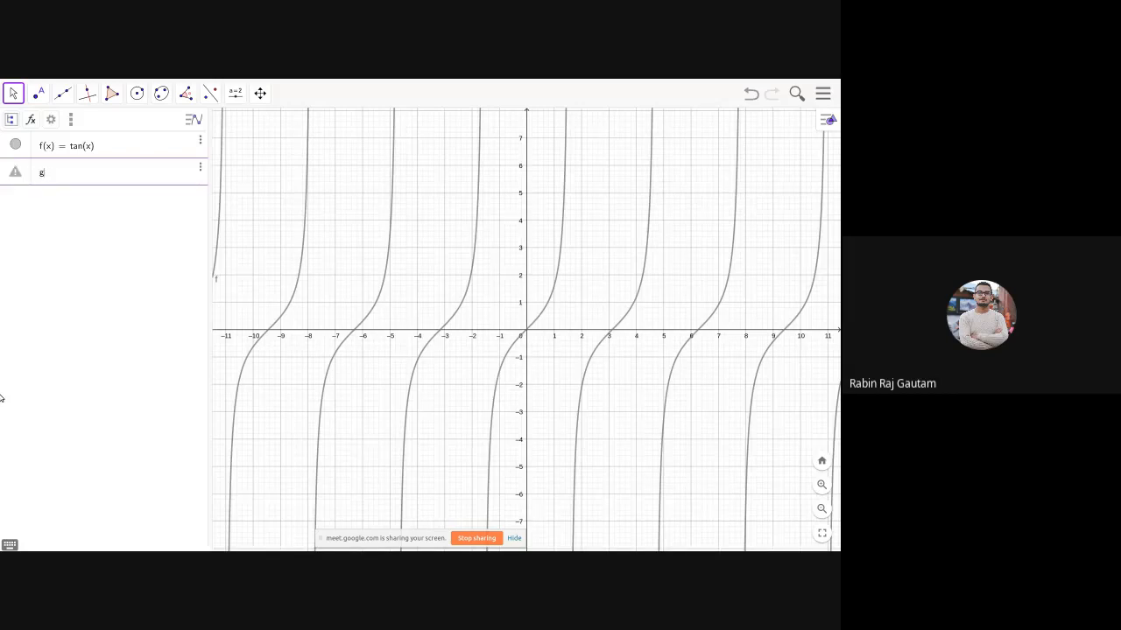
type("(x) = co")
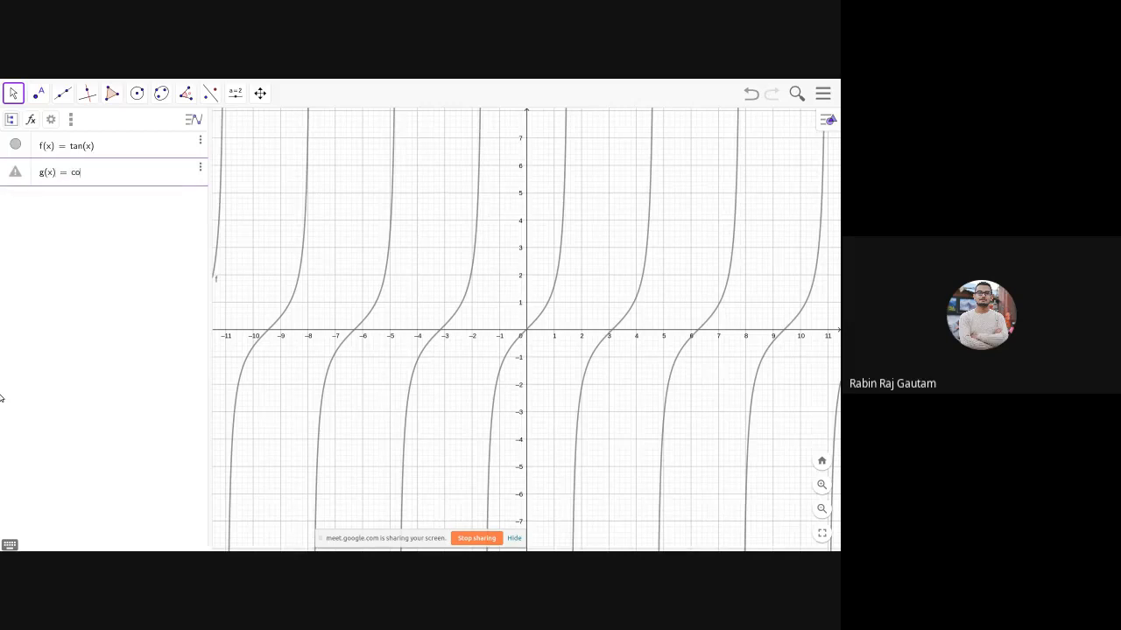
type("s(x")
key("Return")
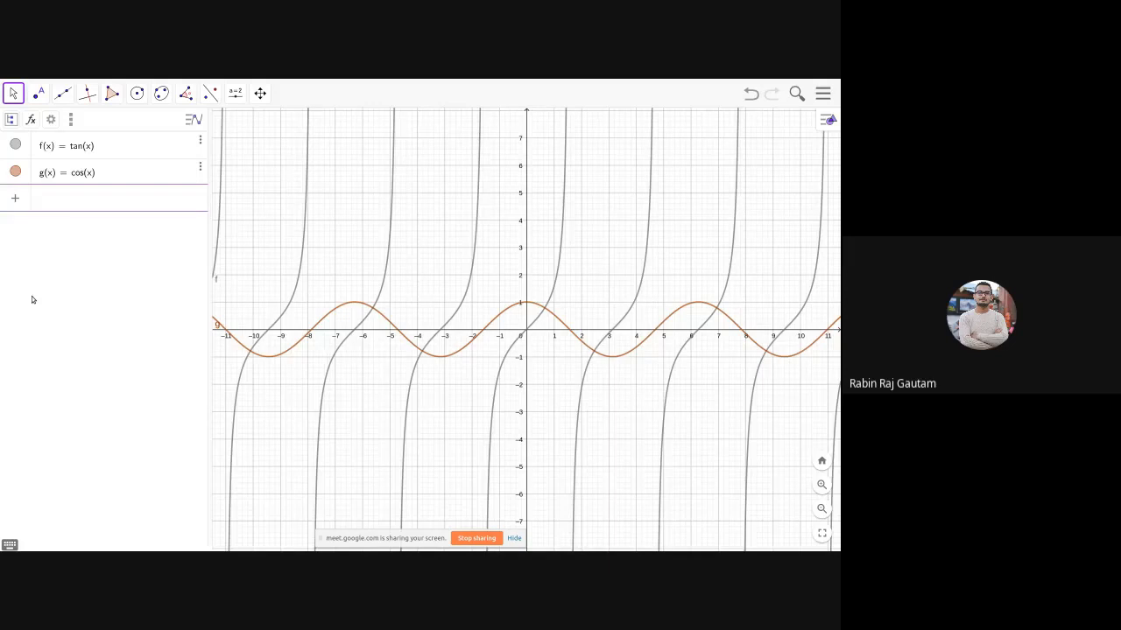
Step: Toggle the visibility of the tangent and cosine curves in turn, leaving only f(x) = tan(x) hidden
left_click(15, 146)
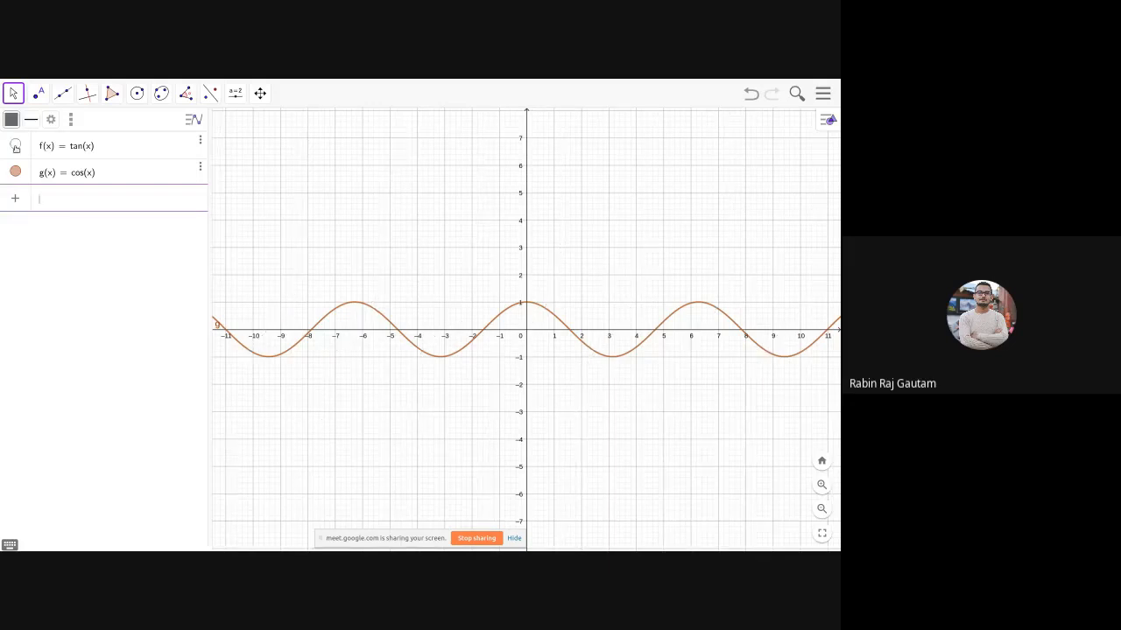
left_click(14, 146)
left_click(14, 172)
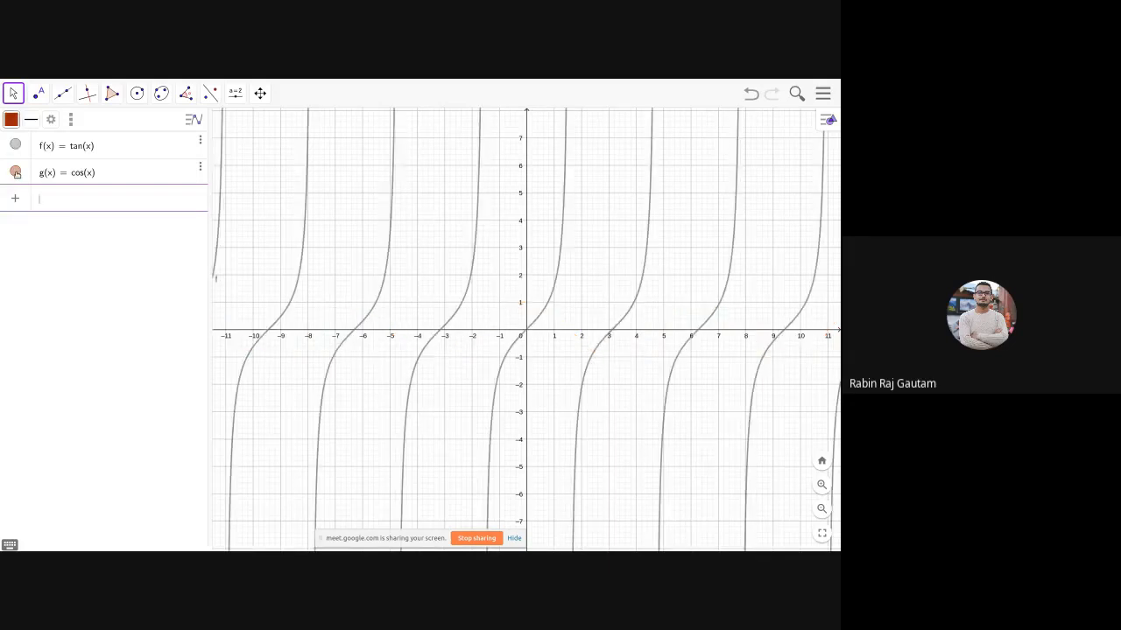
left_click(15, 172)
left_click(15, 145)
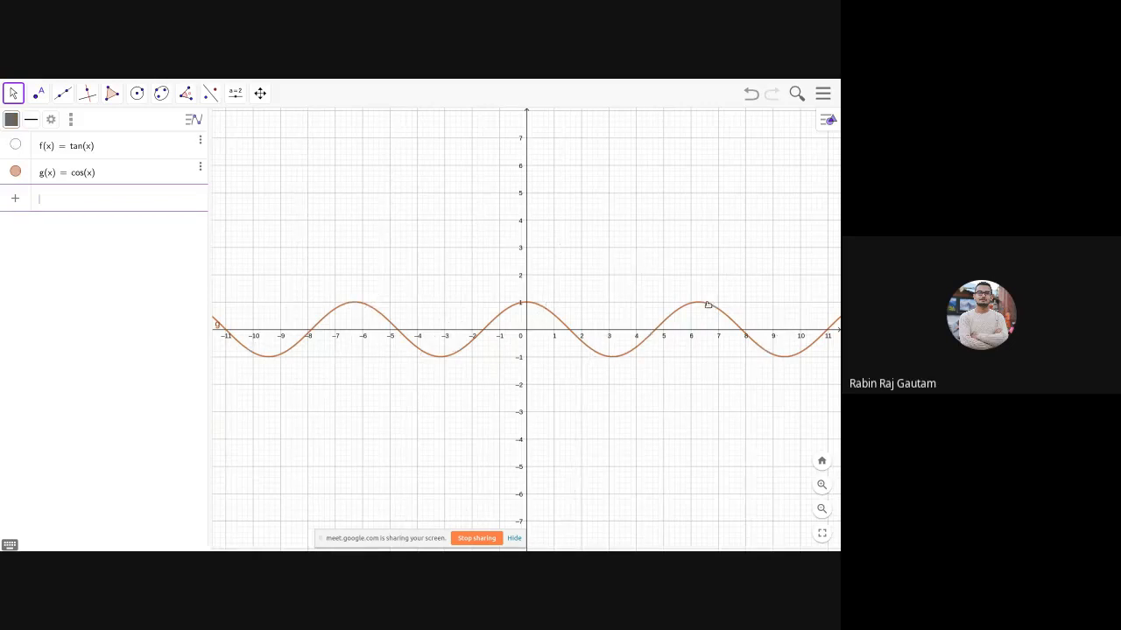
Step: Leave full screen and change the colour of the curve g(x) = cos(x) to red (#FF0000) in its object settings
left_click(821, 533)
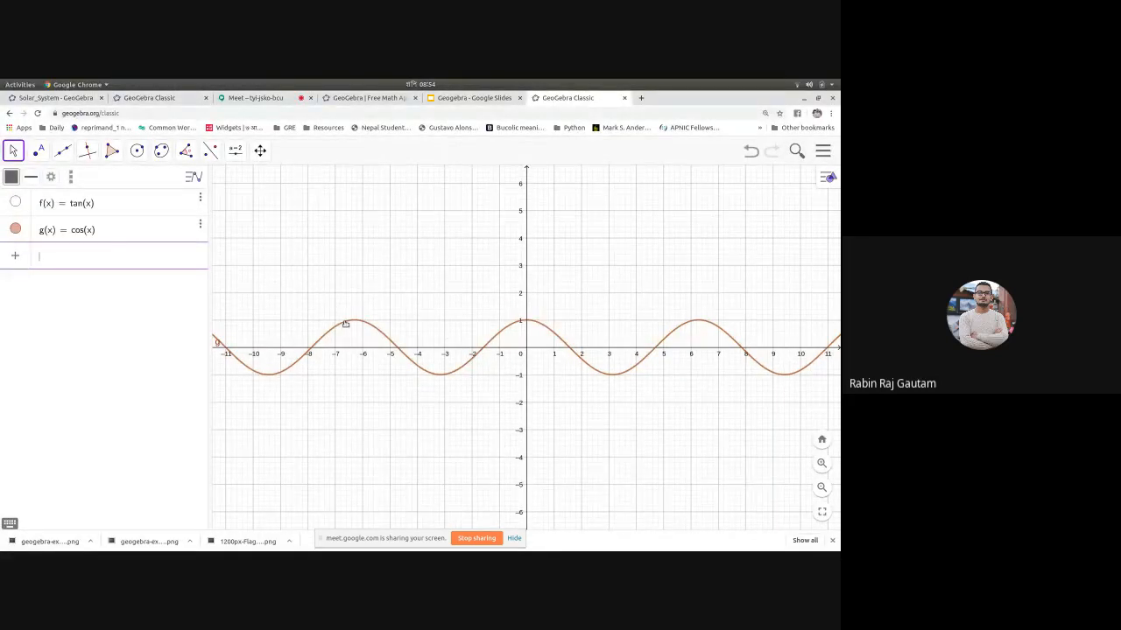
left_click(13, 156)
left_click(33, 182)
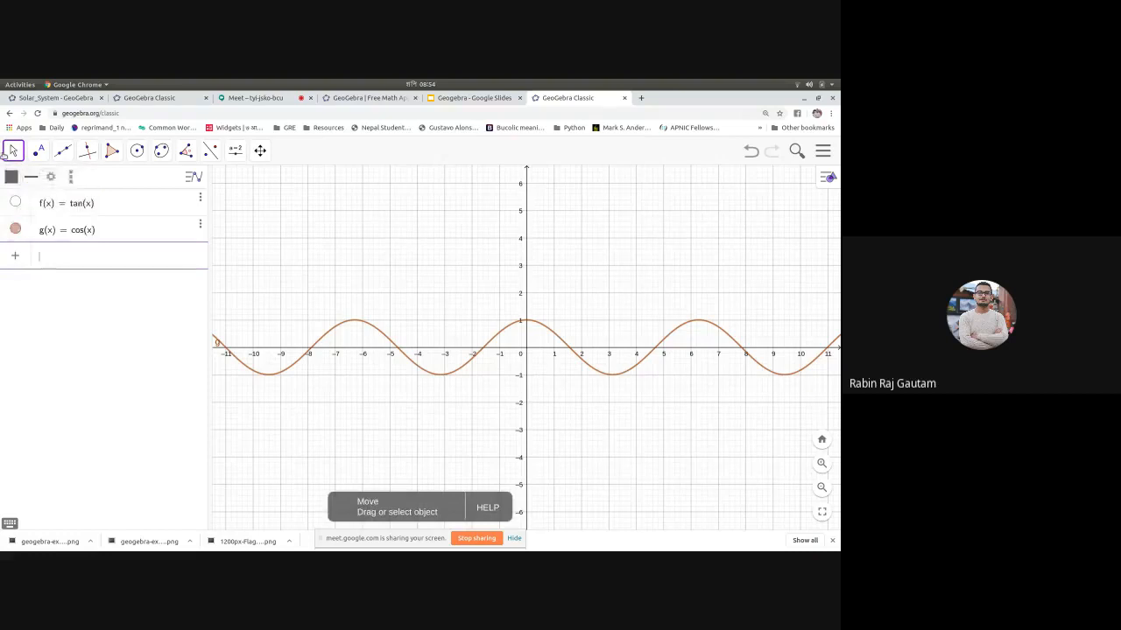
right_click(353, 324)
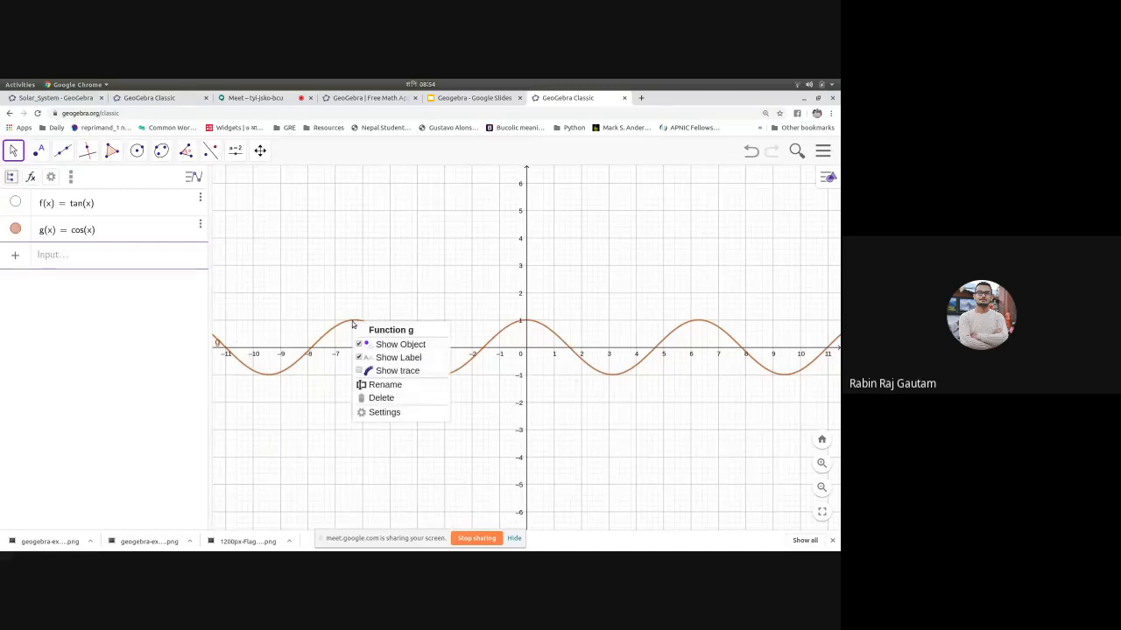
left_click(385, 411)
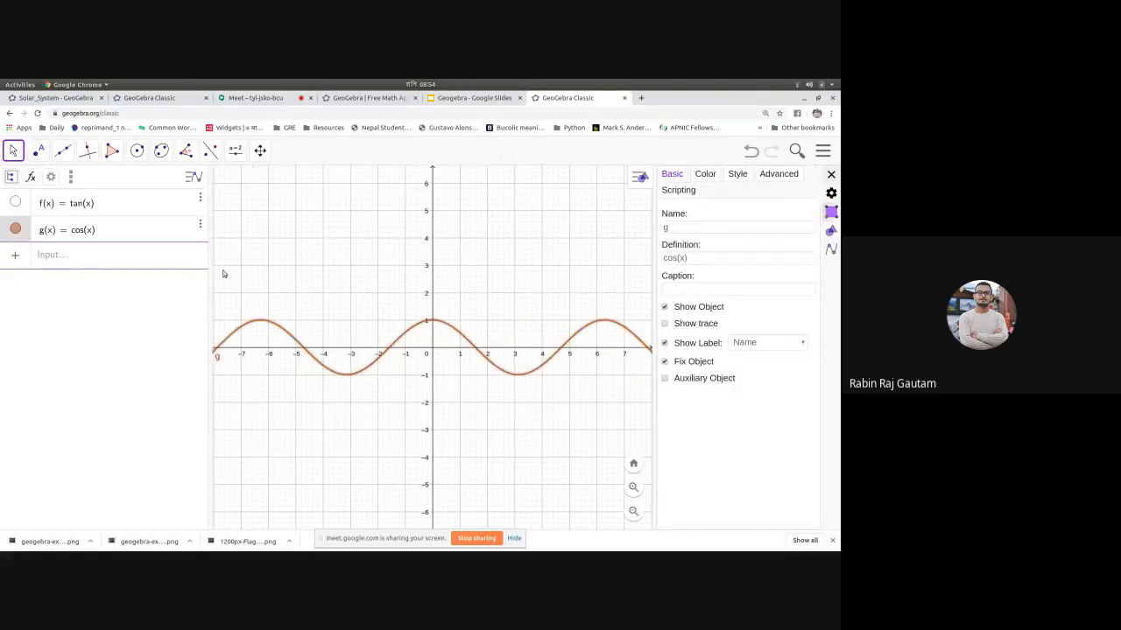
left_click(705, 175)
left_click(682, 220)
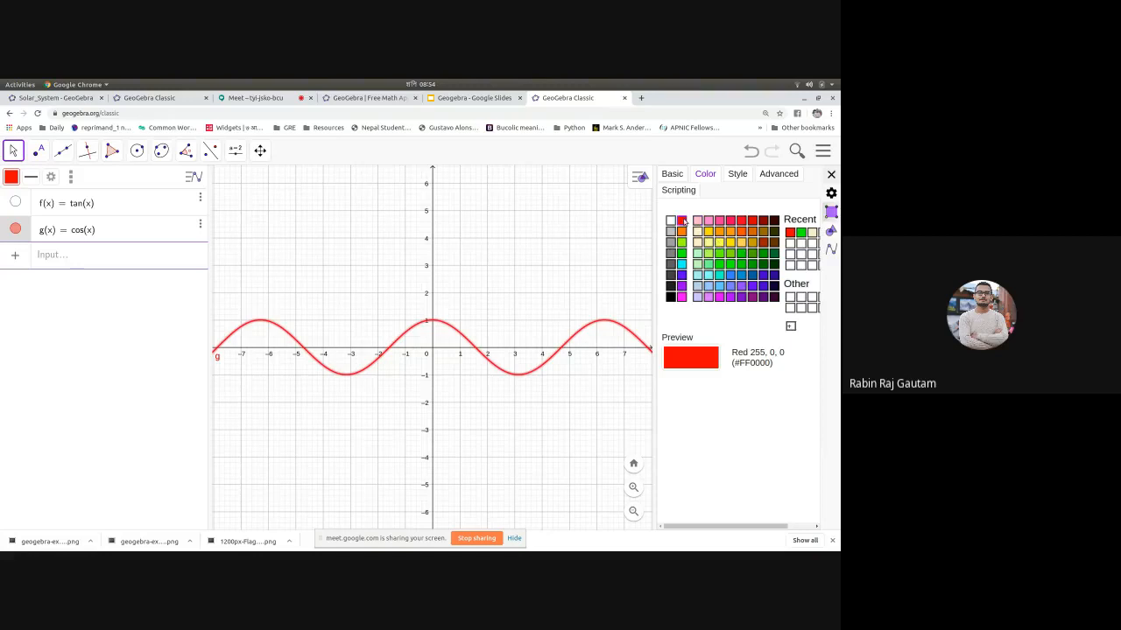
Step: Style the cosine curve with line thickness 11, opacity 100 and a dotted line after trying the dashed styles, and close the settings
left_click(732, 176)
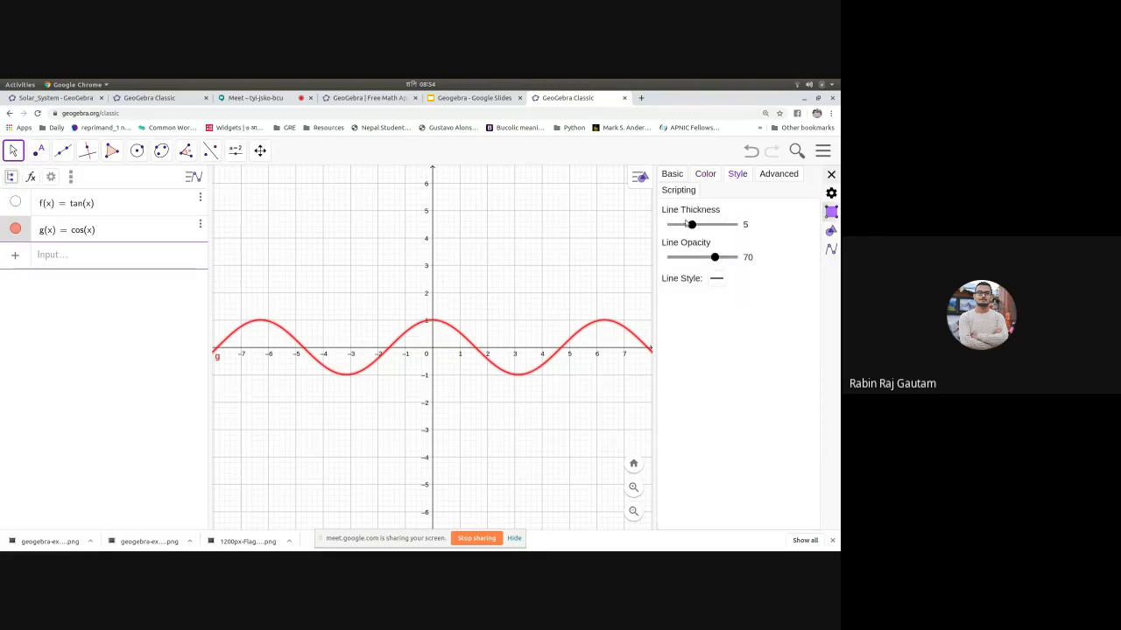
left_click_drag(692, 224, 733, 256)
left_click(715, 279)
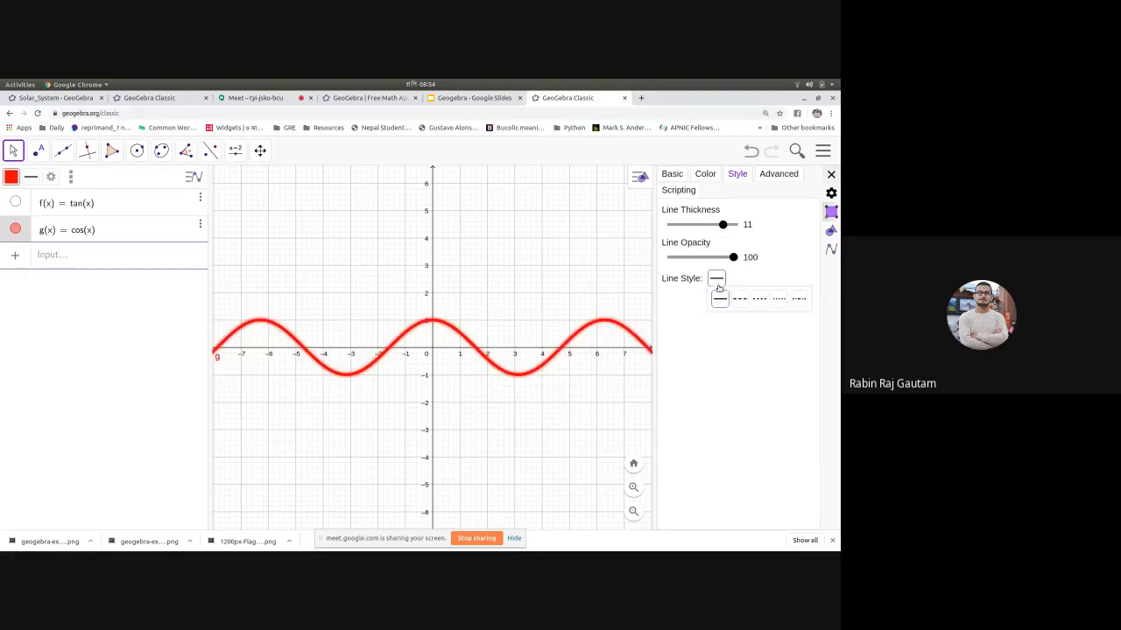
left_click(739, 299)
left_click(720, 282)
left_click(759, 299)
left_click(718, 280)
left_click(779, 301)
left_click(831, 174)
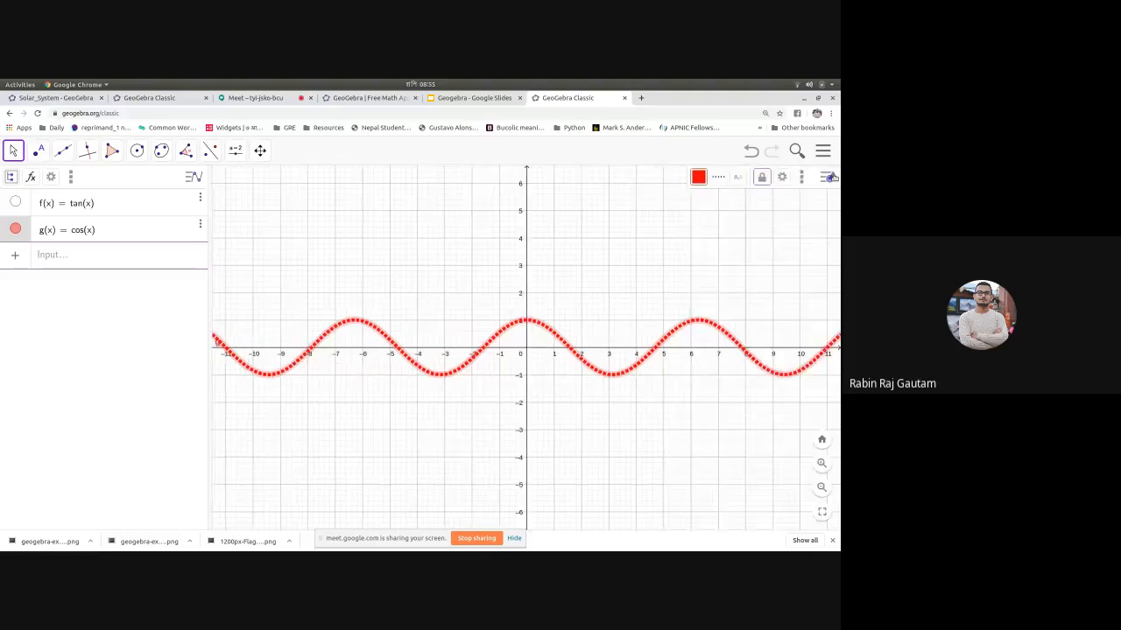
left_click(179, 289)
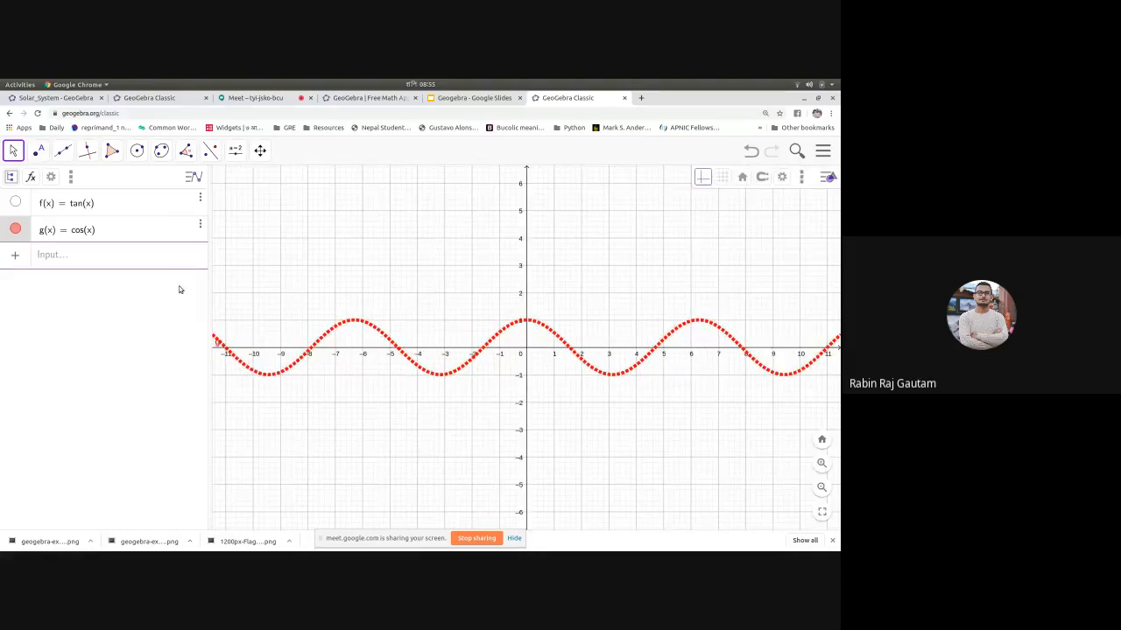
Step: Shift the graphics view slightly, narrow the algebra area beside it, and display the construction in full screen
left_click(260, 149)
left_click(303, 186)
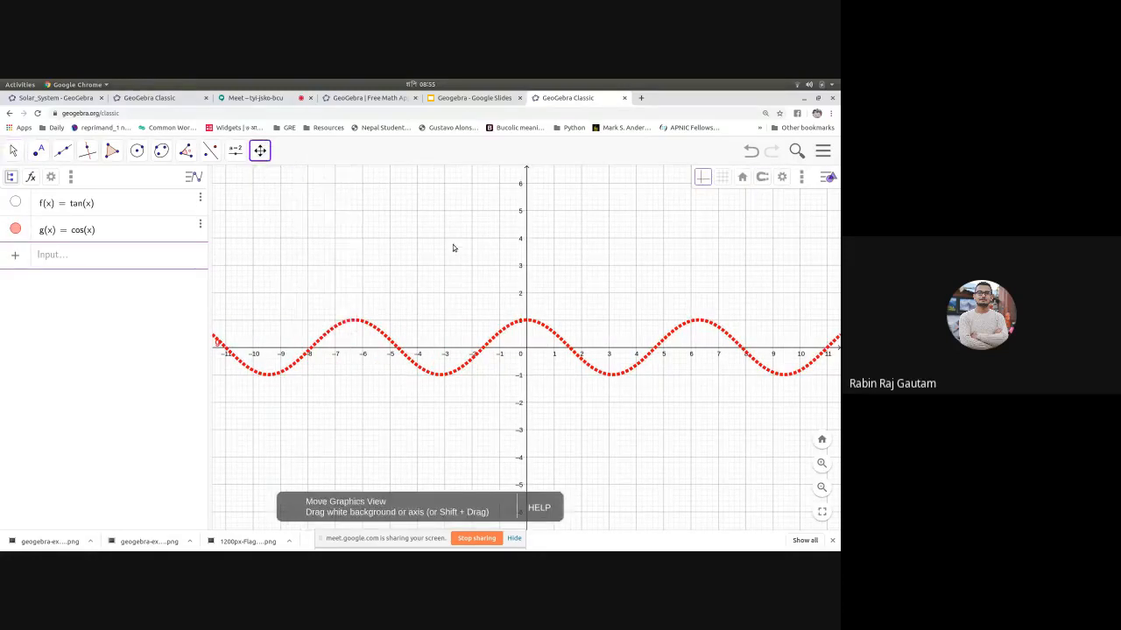
left_click_drag(453, 244, 415, 240)
left_click_drag(210, 282, 137, 283)
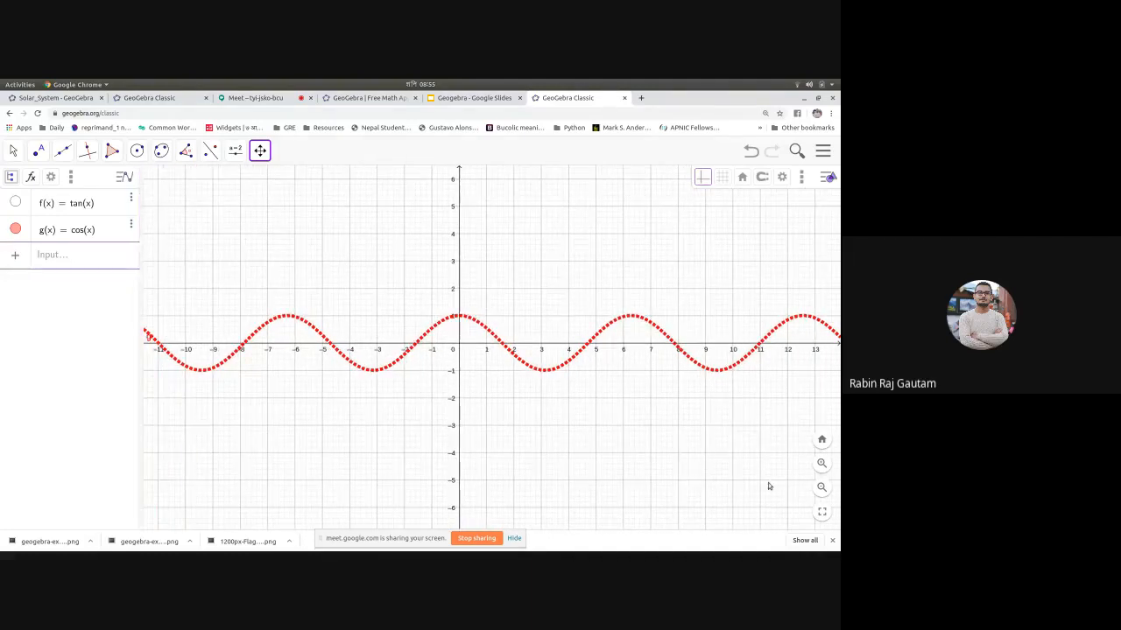
left_click(822, 511)
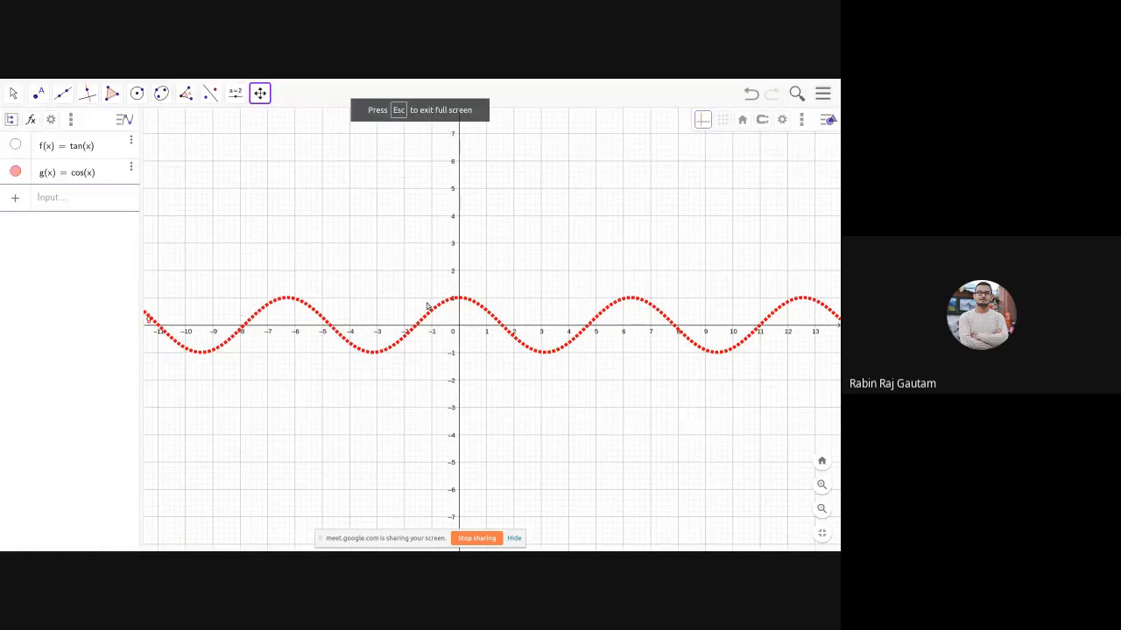
scroll(427, 305, "up", 3)
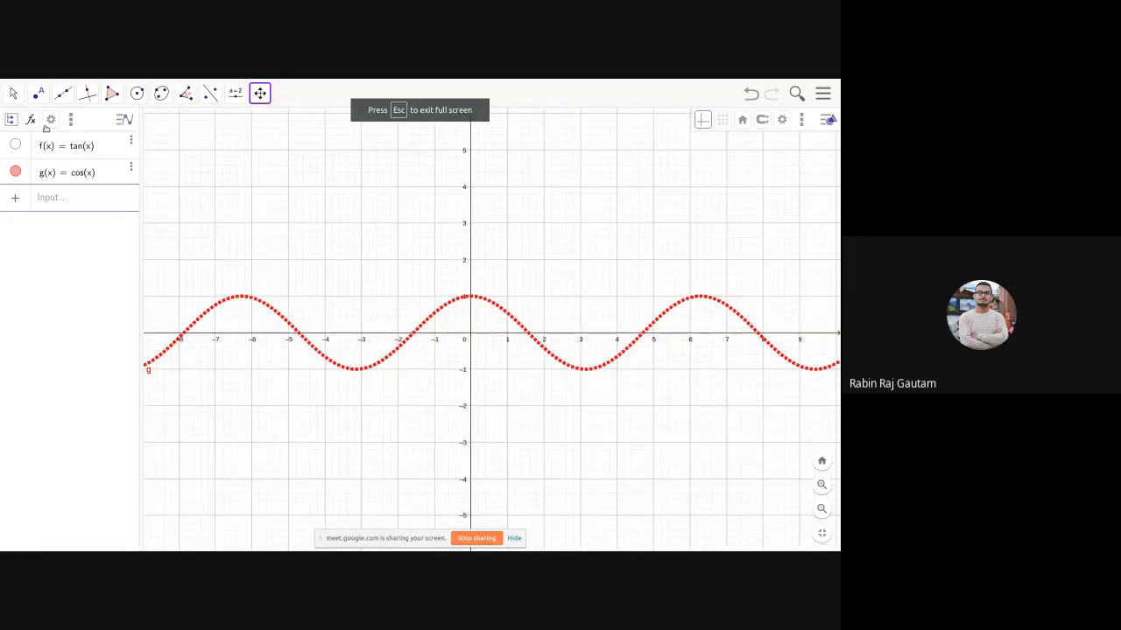
Step: Check the x-axis options in the graphics settings and close them without changing anything
left_click(13, 93)
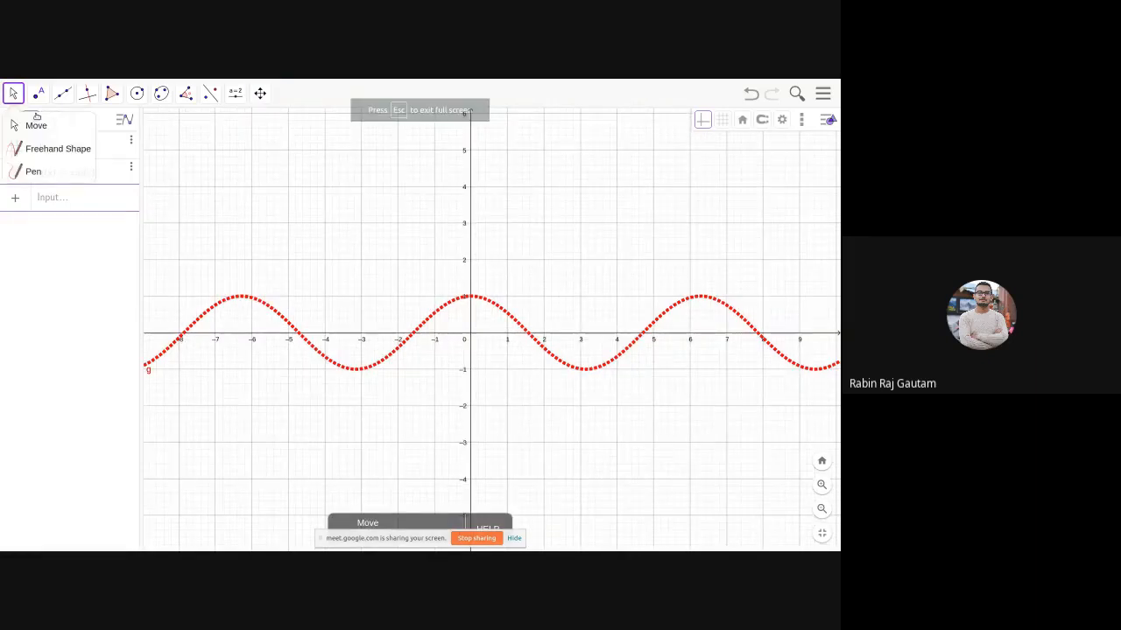
right_click(484, 336)
left_click(529, 449)
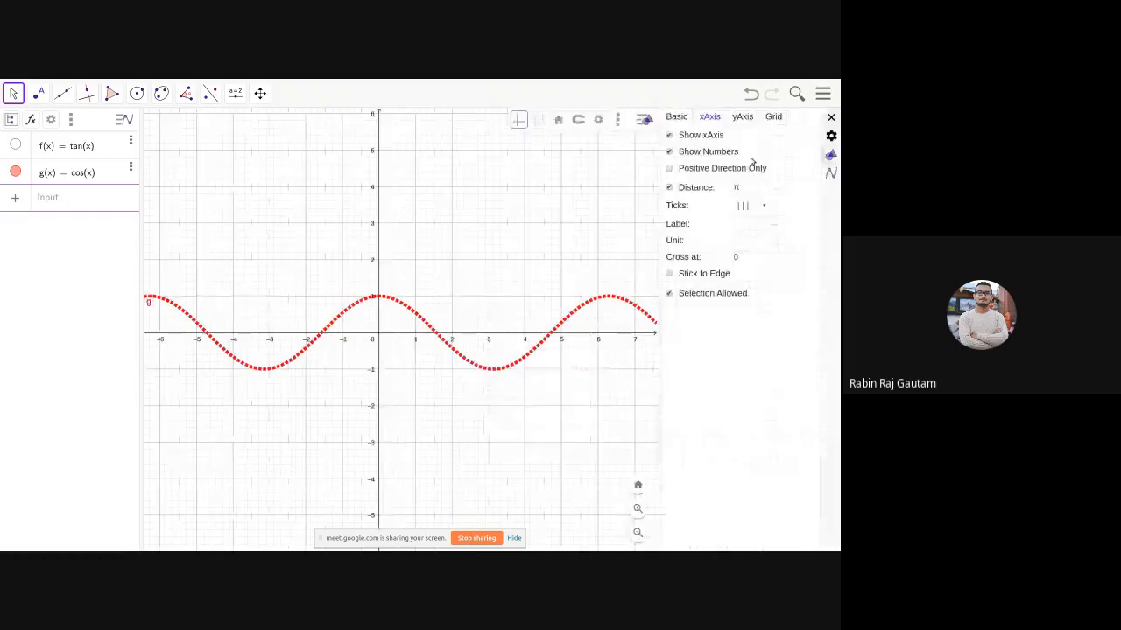
left_click(832, 117)
scroll(475, 336, "up", 2)
scroll(475, 335, "down", 1)
scroll(475, 336, "down", 2)
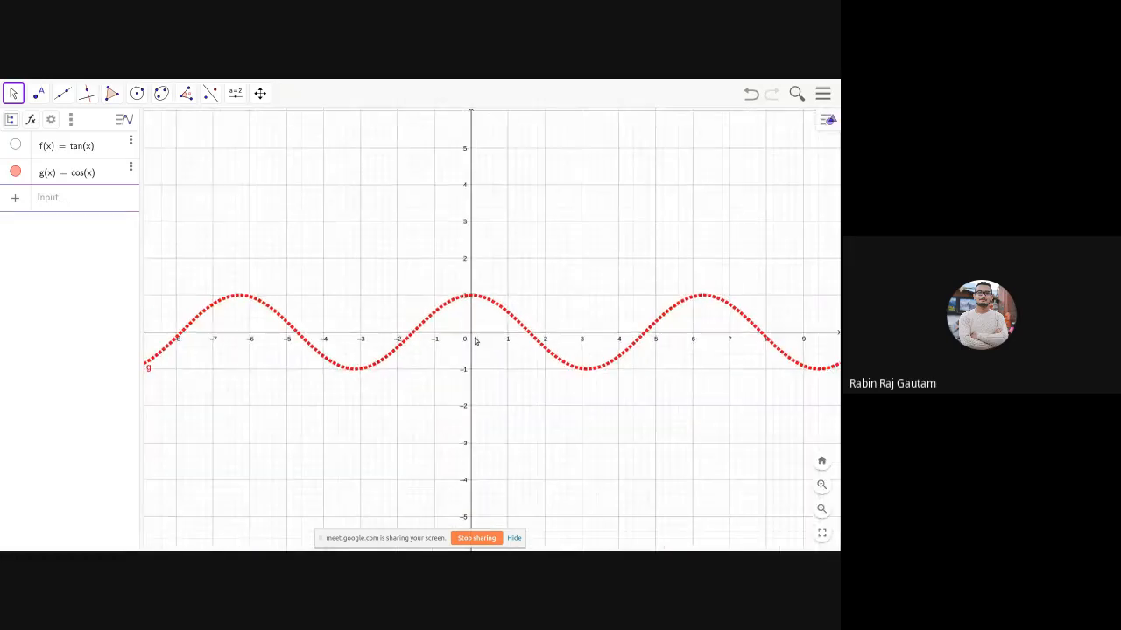
Step: Show and hide the tangent curve once, and review the Exercise 3 Trigonometric Functions slide in Google Slides before returning to GeoGebra
left_click(16, 145)
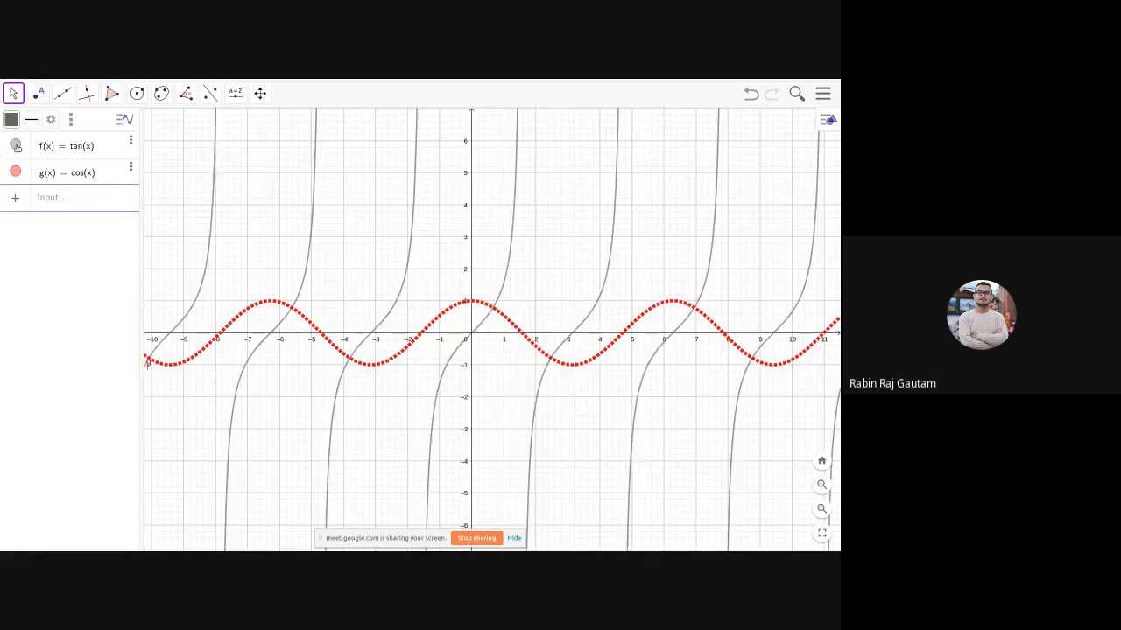
left_click(15, 146)
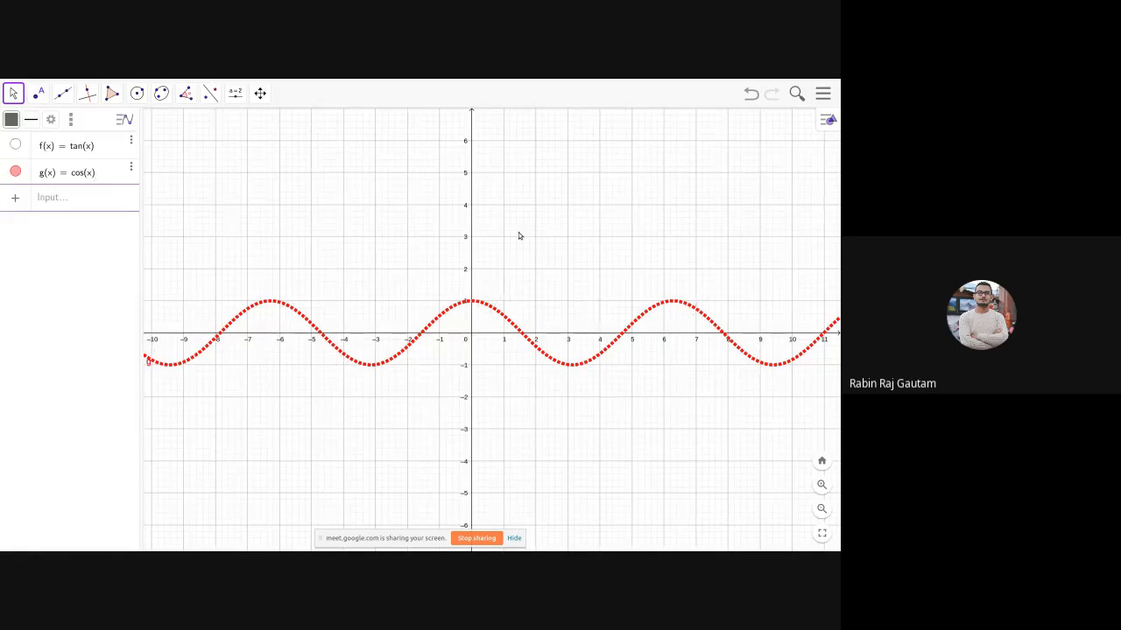
left_click(420, 98)
left_click(487, 99)
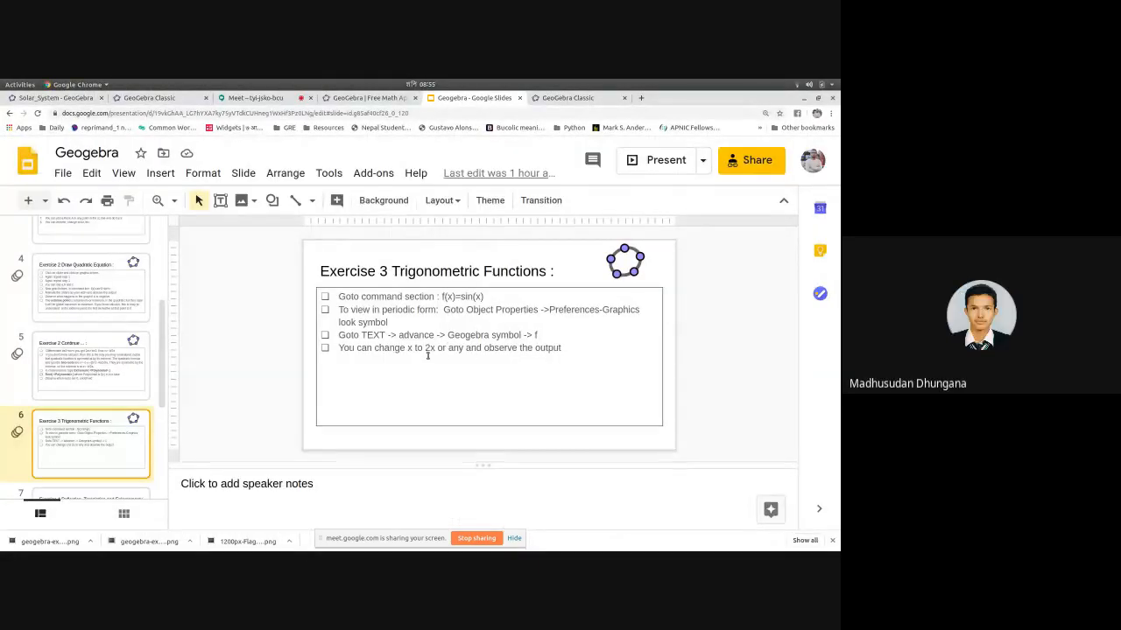
left_click(567, 98)
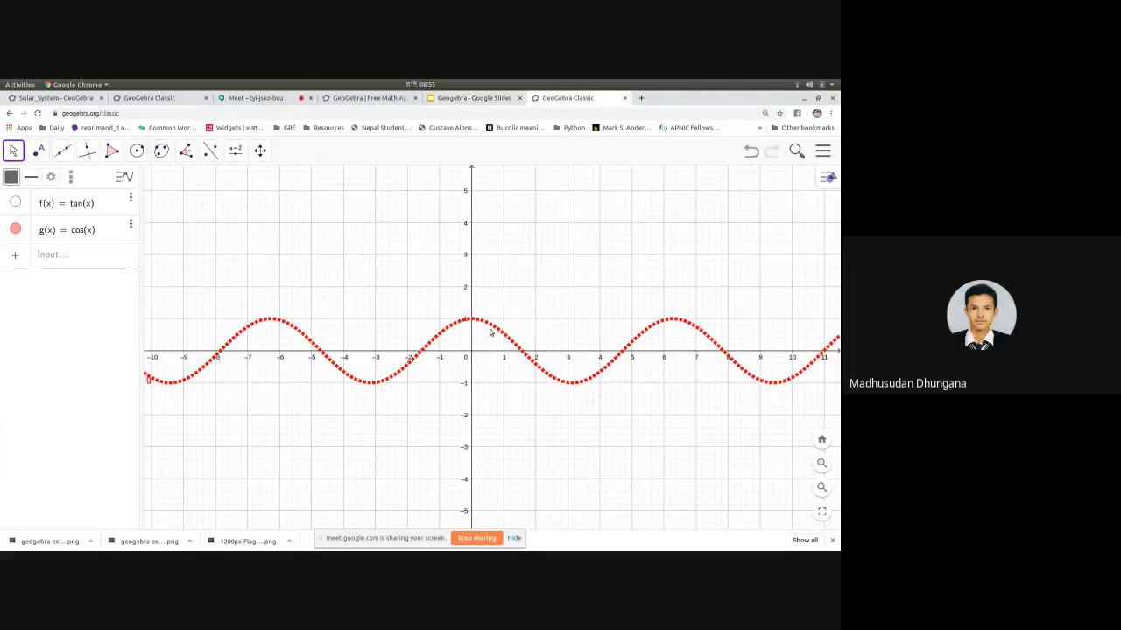
Step: Display the tangent curve instead of the cosine curve and enter the definition g(x) = cos(x) again
left_click(16, 202)
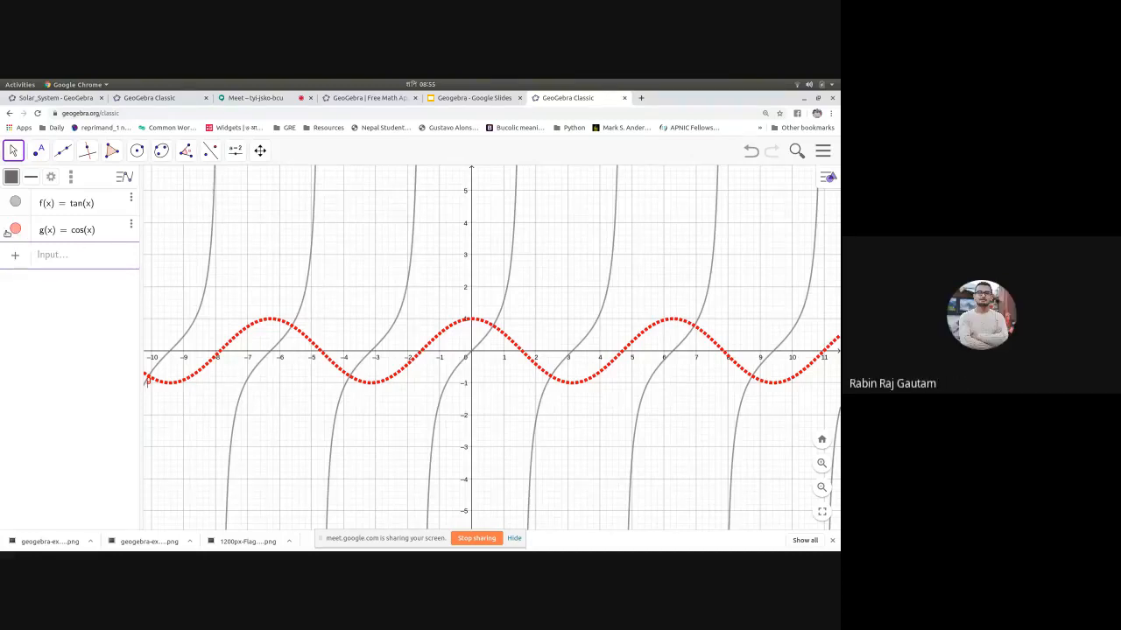
left_click(14, 230)
left_click(62, 258)
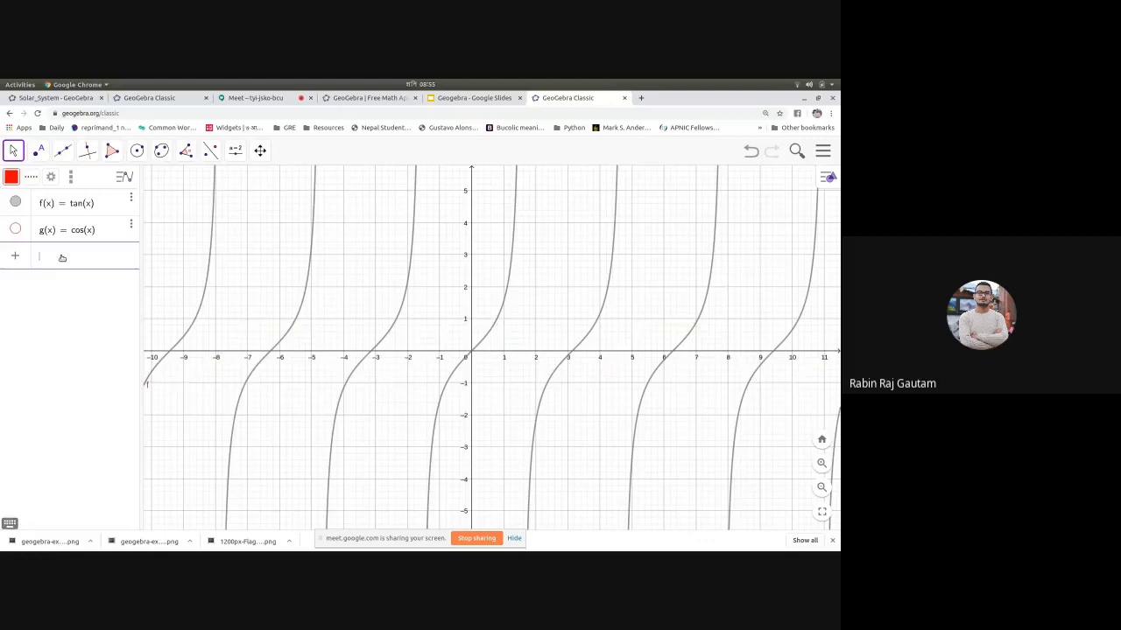
type("g(x) ")
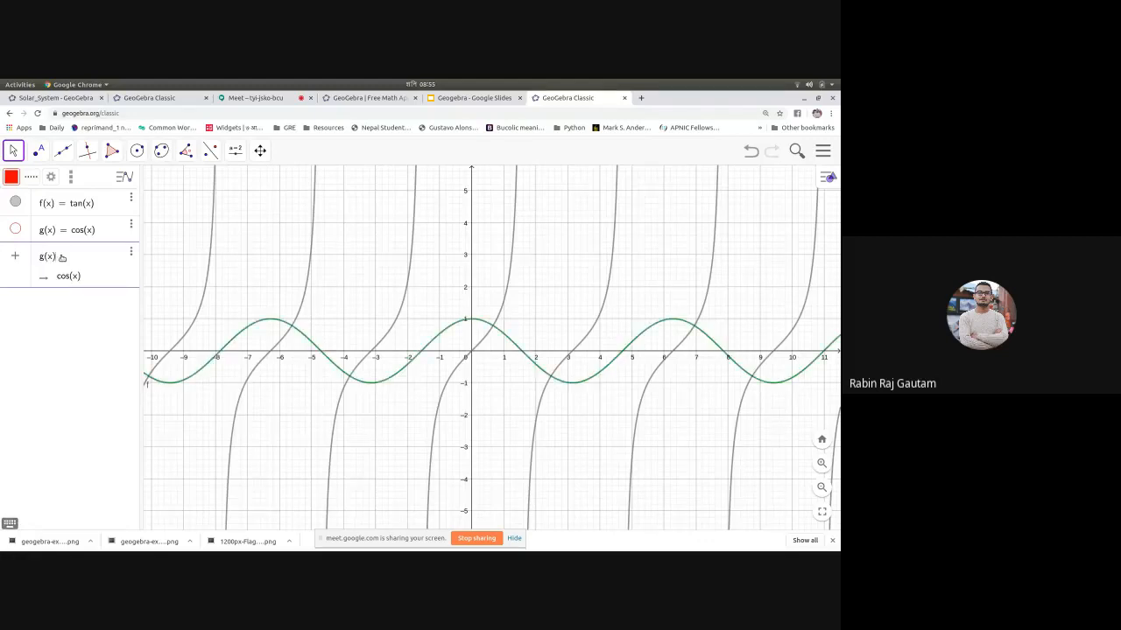
type("= cos(x")
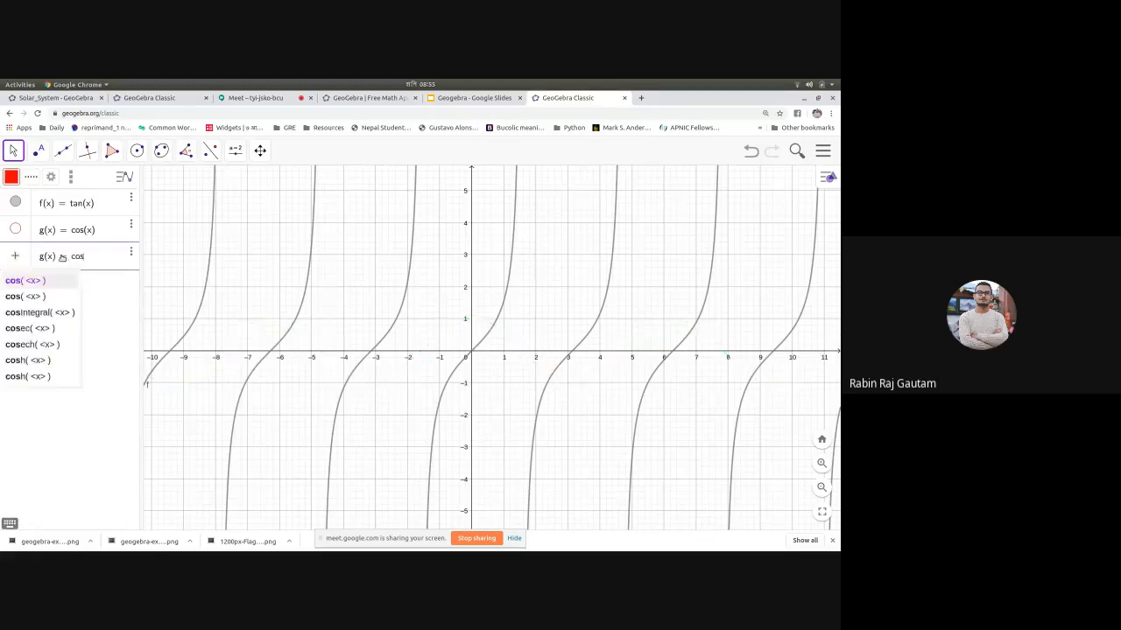
key("Return")
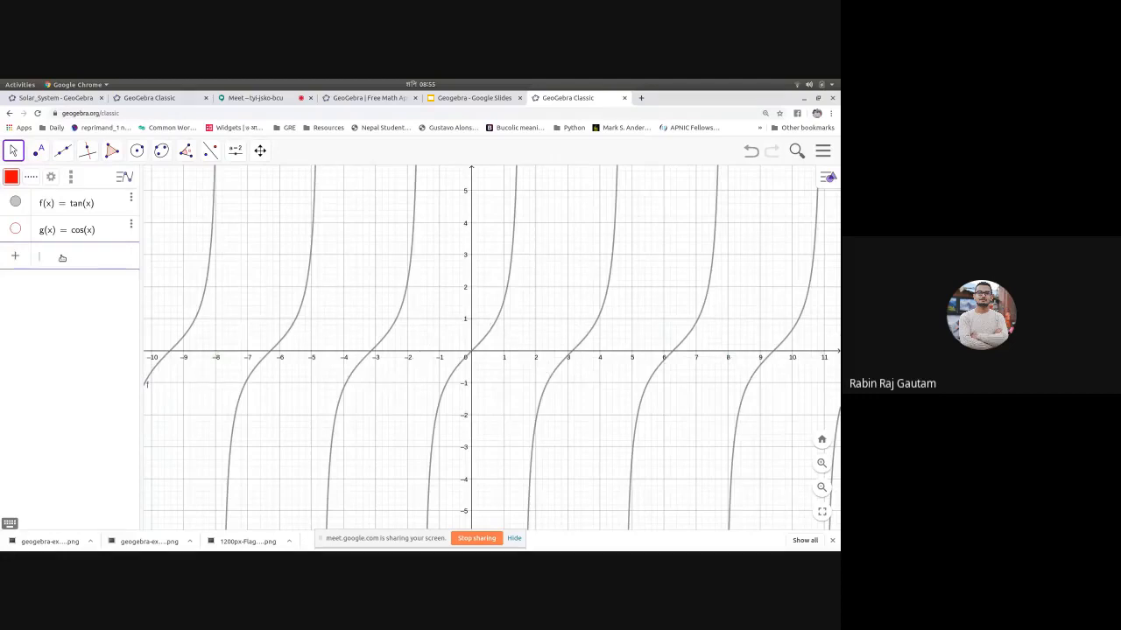
Step: Plot a third function r(x) = sin(x) alongside the tangent and cosine functions
type("g")
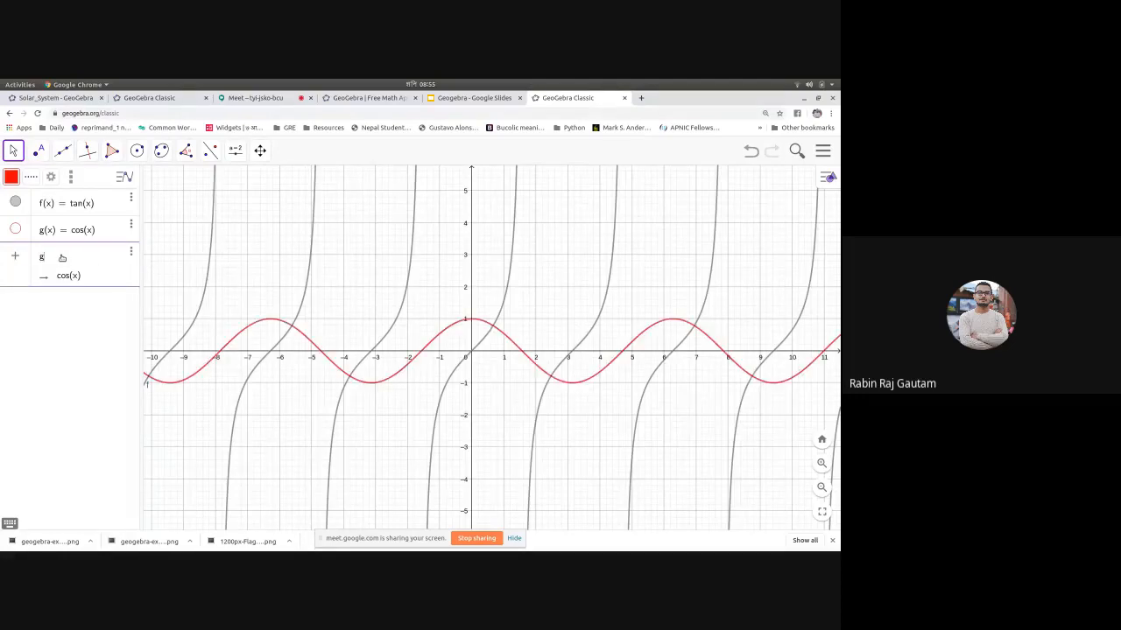
key("BackSpace")
type("g")
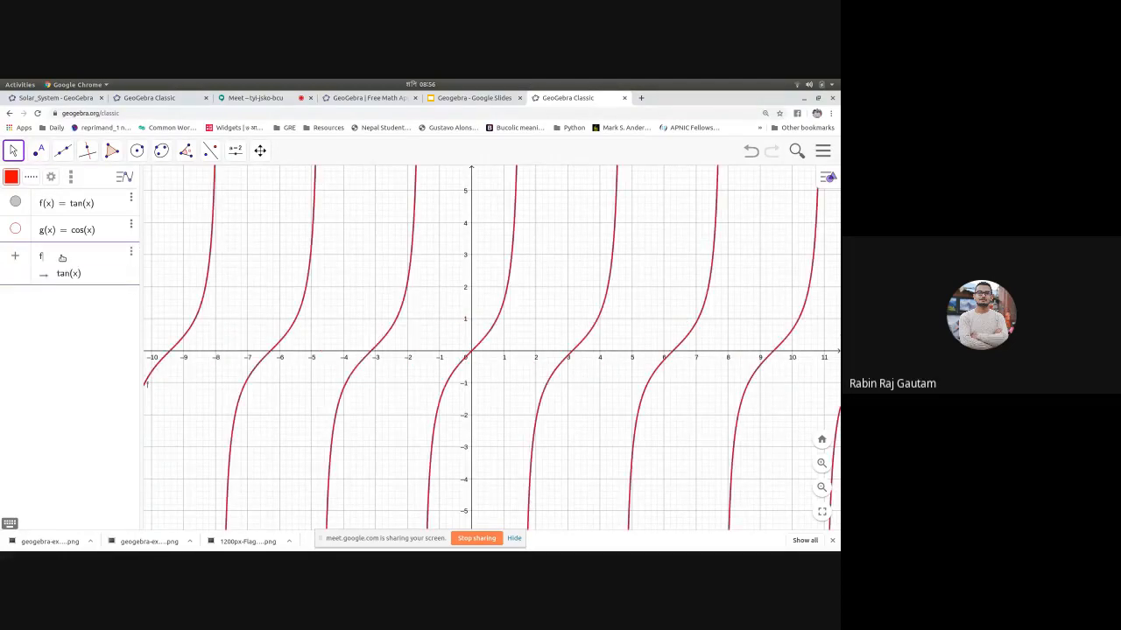
key("BackSpace")
type("r")
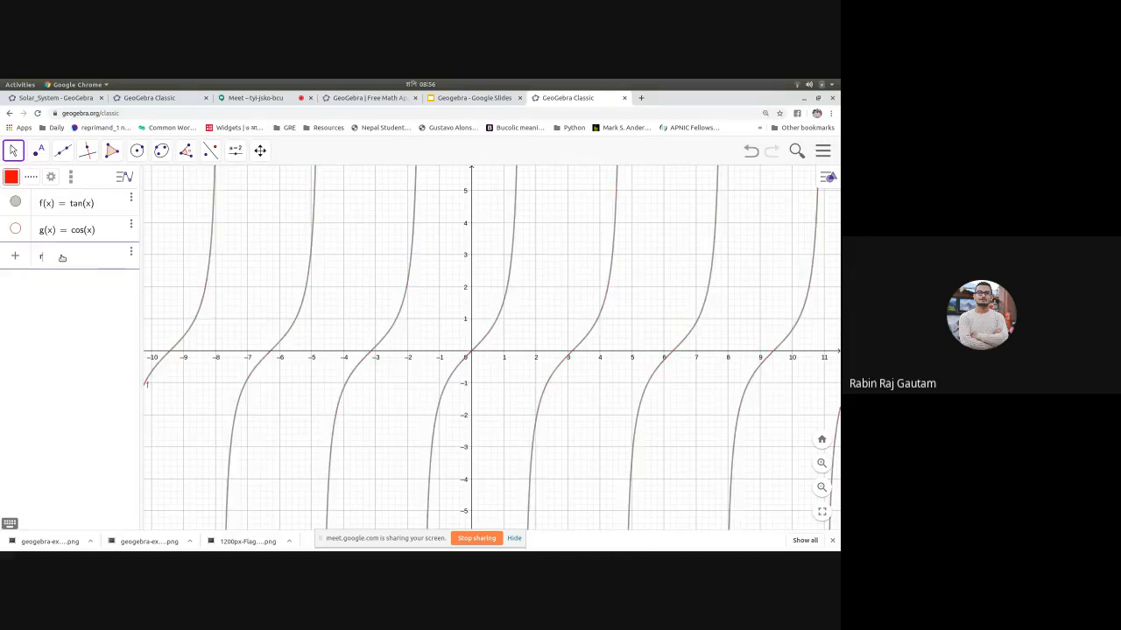
type("(")
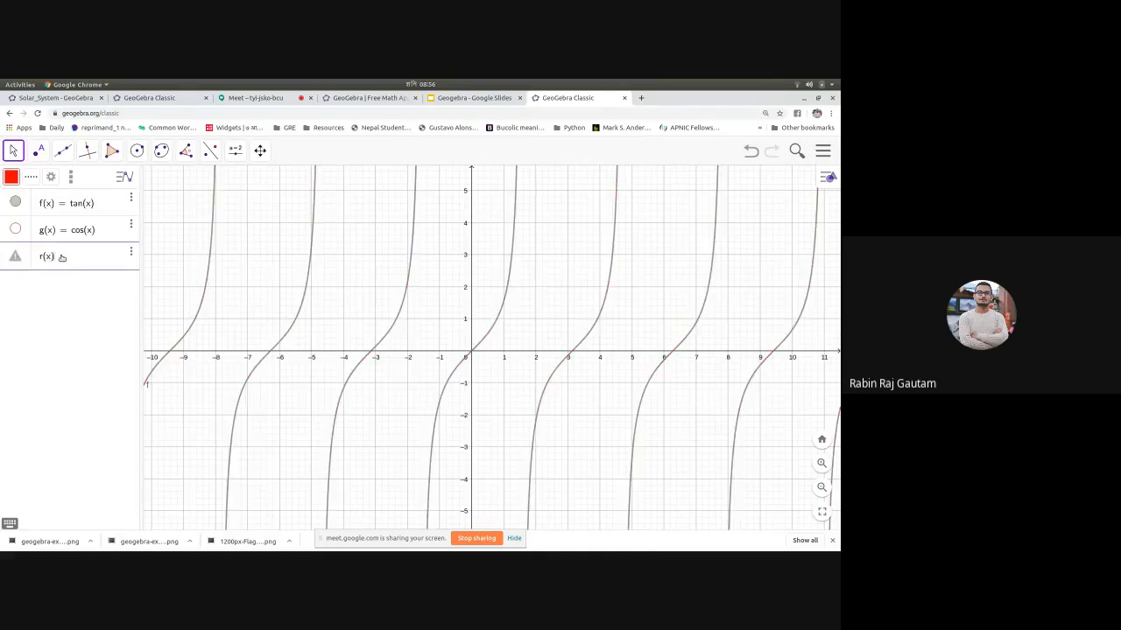
type("x) = sinx")
key("Return")
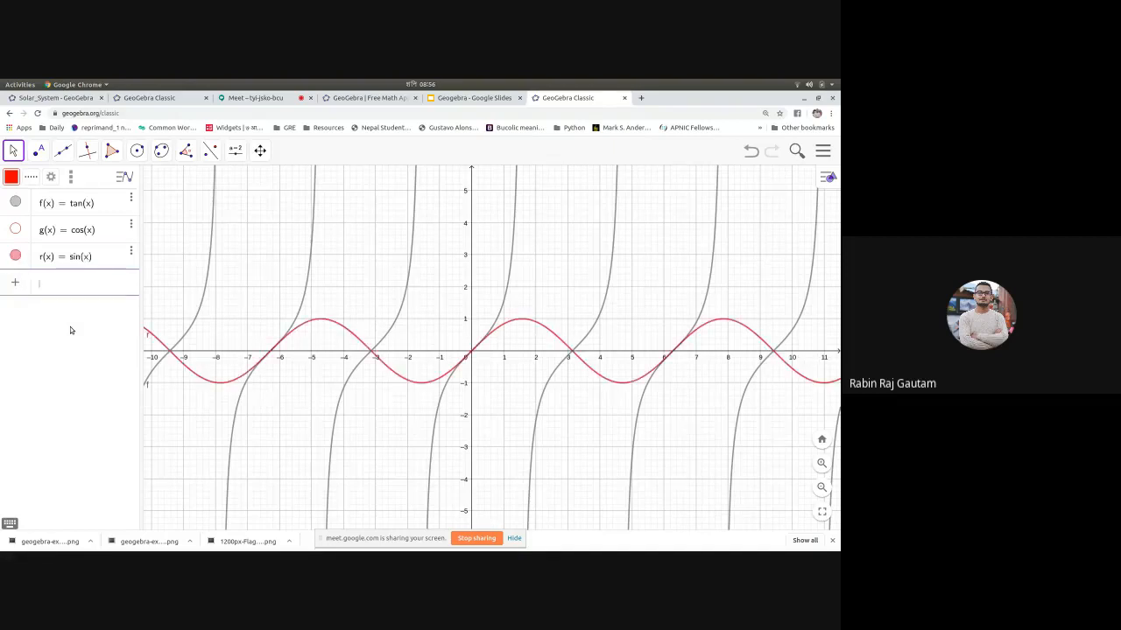
Step: Show the cosine curve again, and switch the tangent and sine curves off and back on in turn
left_click(15, 228)
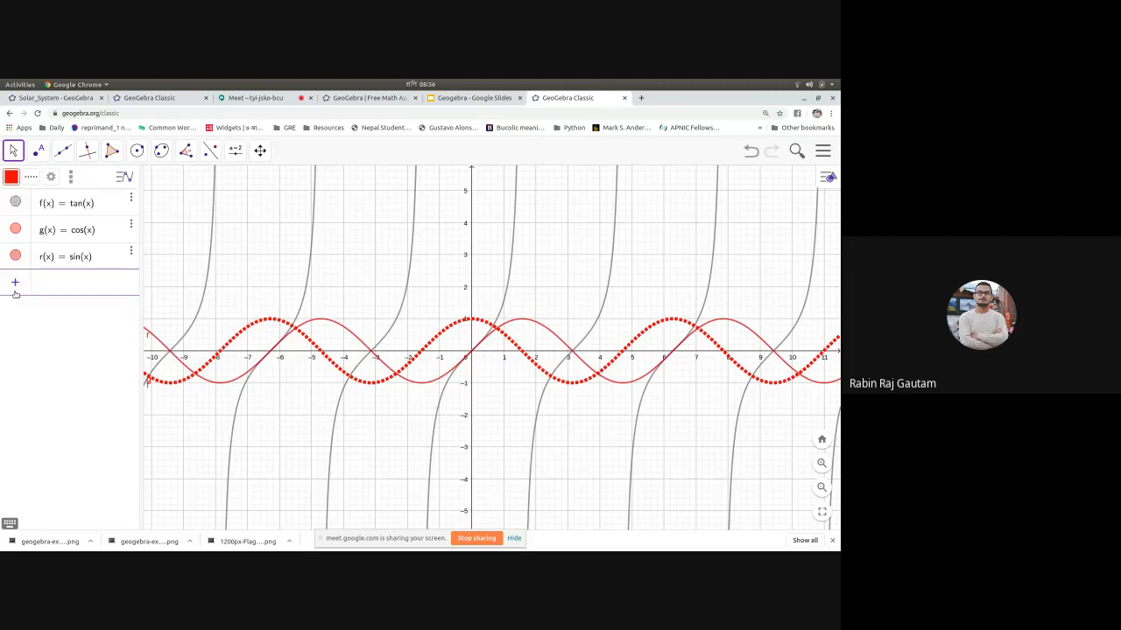
left_click(15, 203)
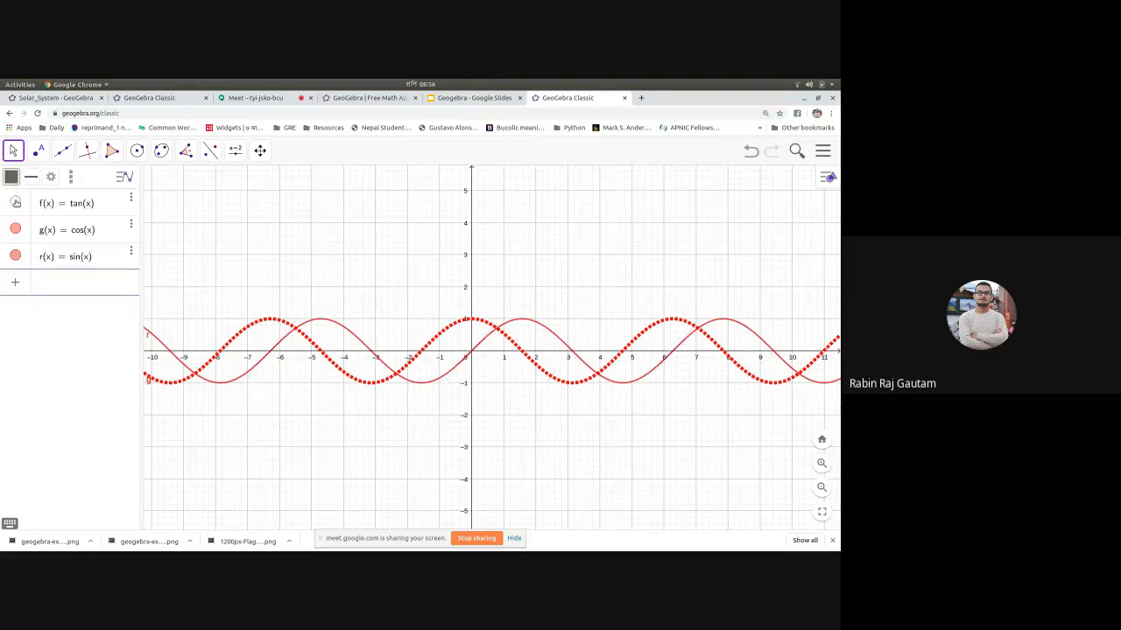
left_click(16, 203)
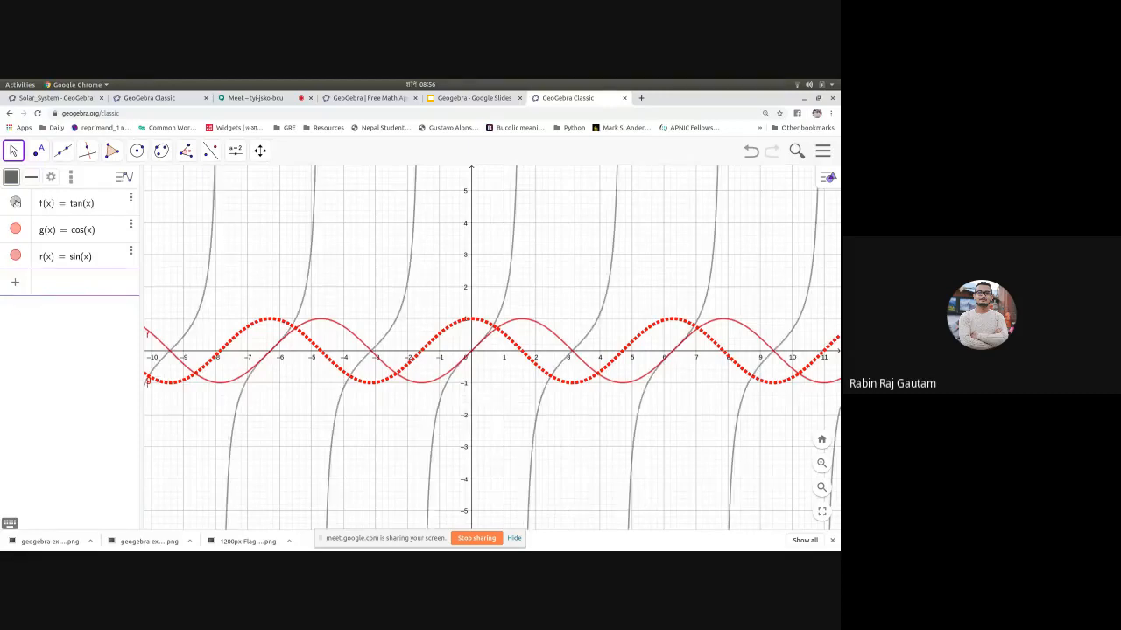
left_click(15, 257)
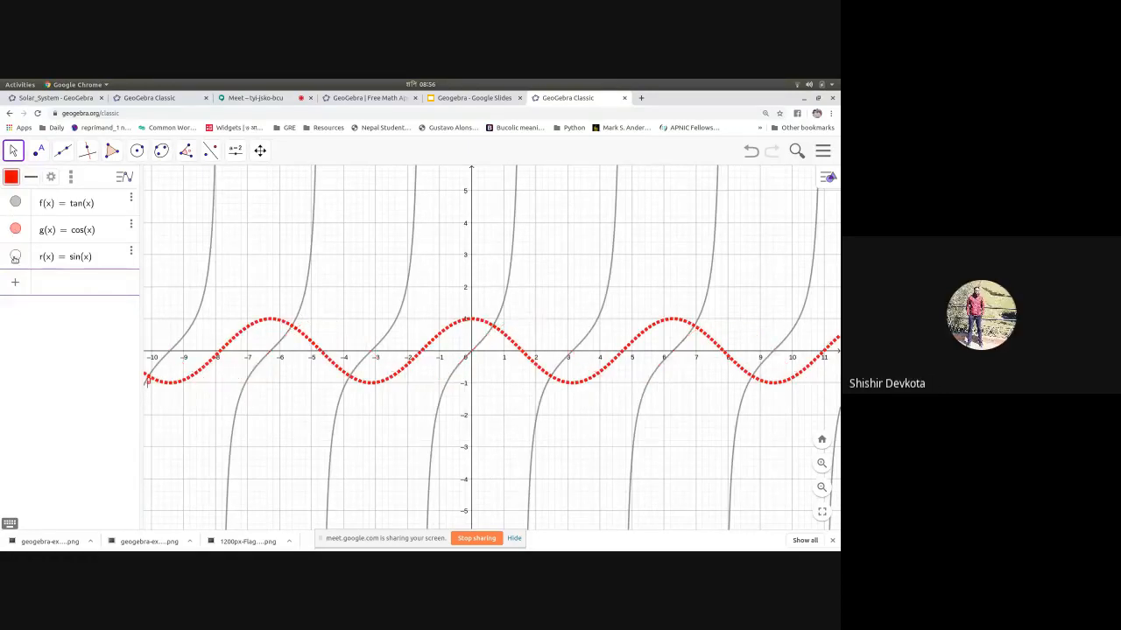
left_click(15, 256)
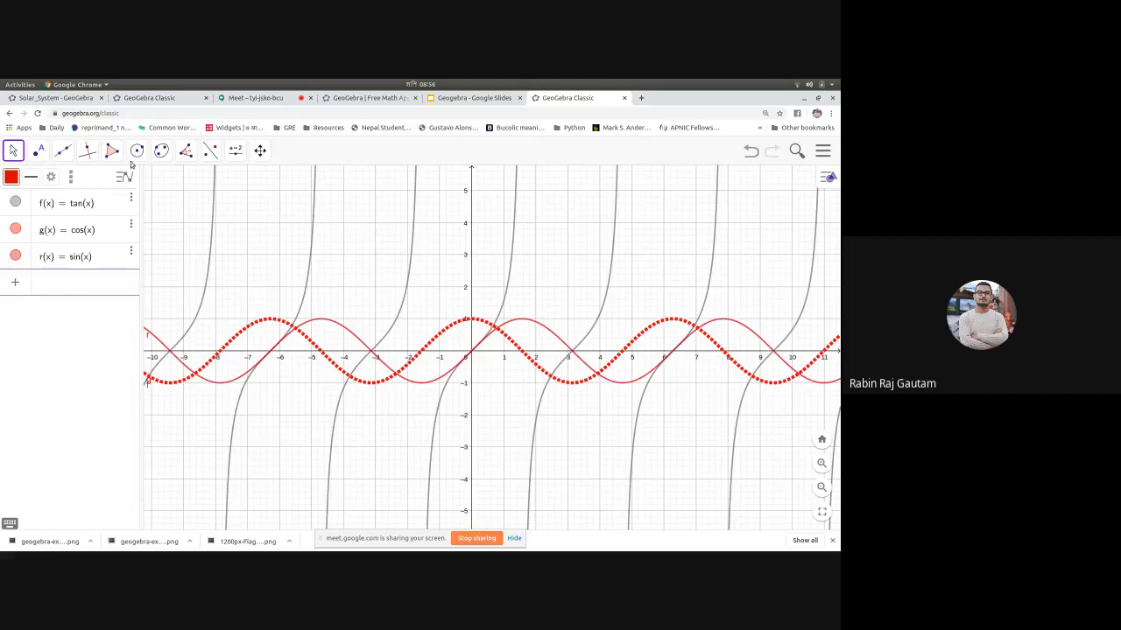
Step: Set the x-axis tick distance to π in the graphics settings
left_click(823, 153)
left_click(823, 152)
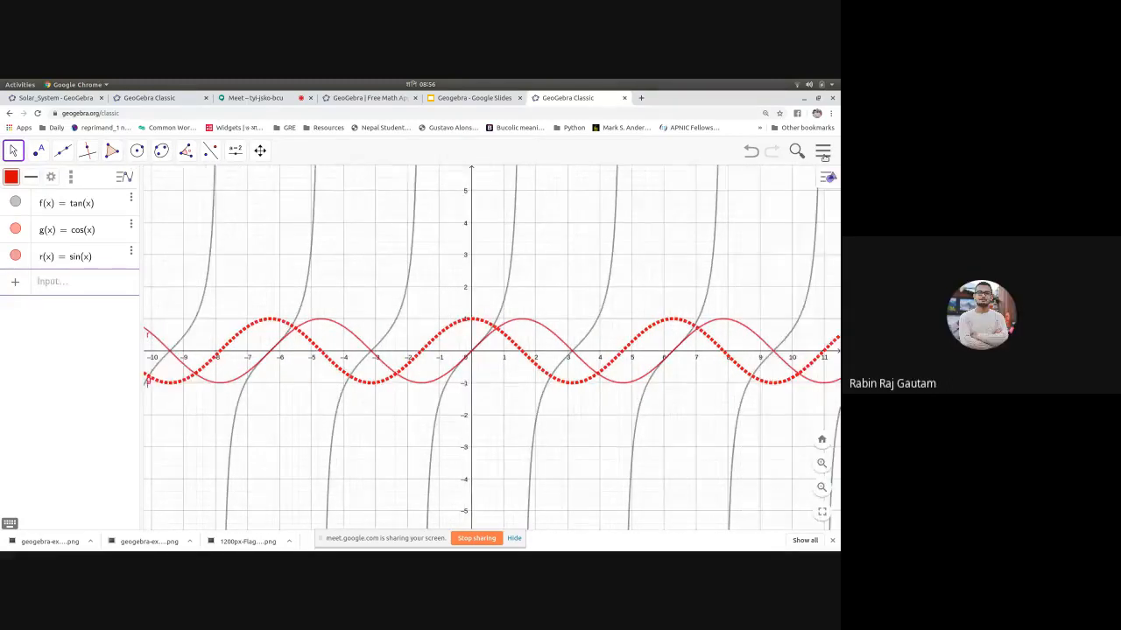
right_click(407, 353)
left_click(429, 466)
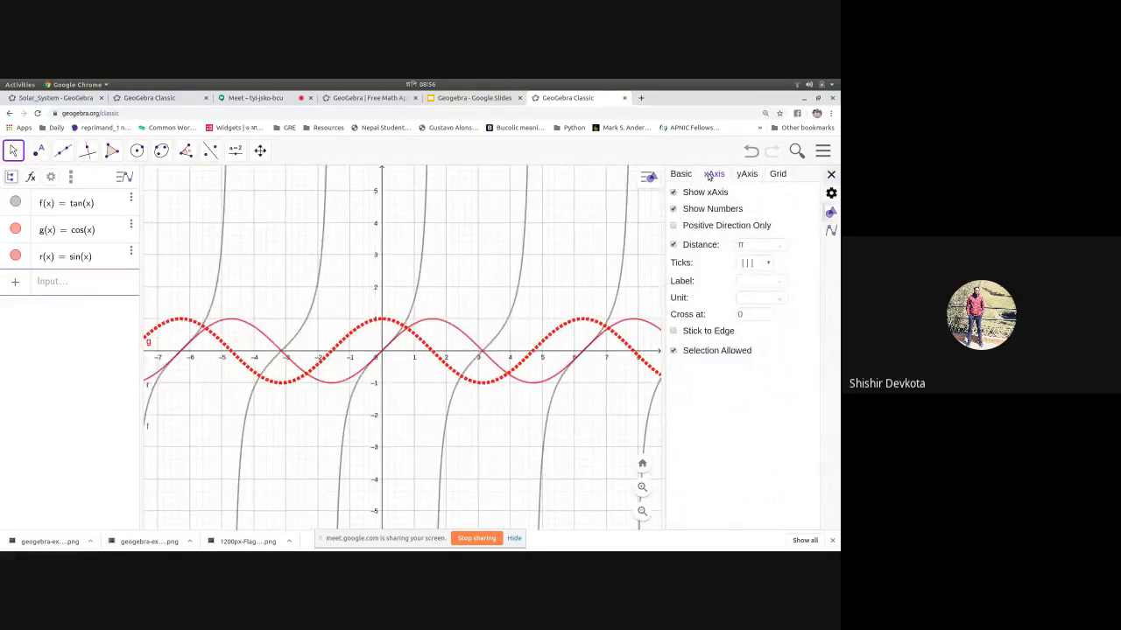
left_click(782, 247)
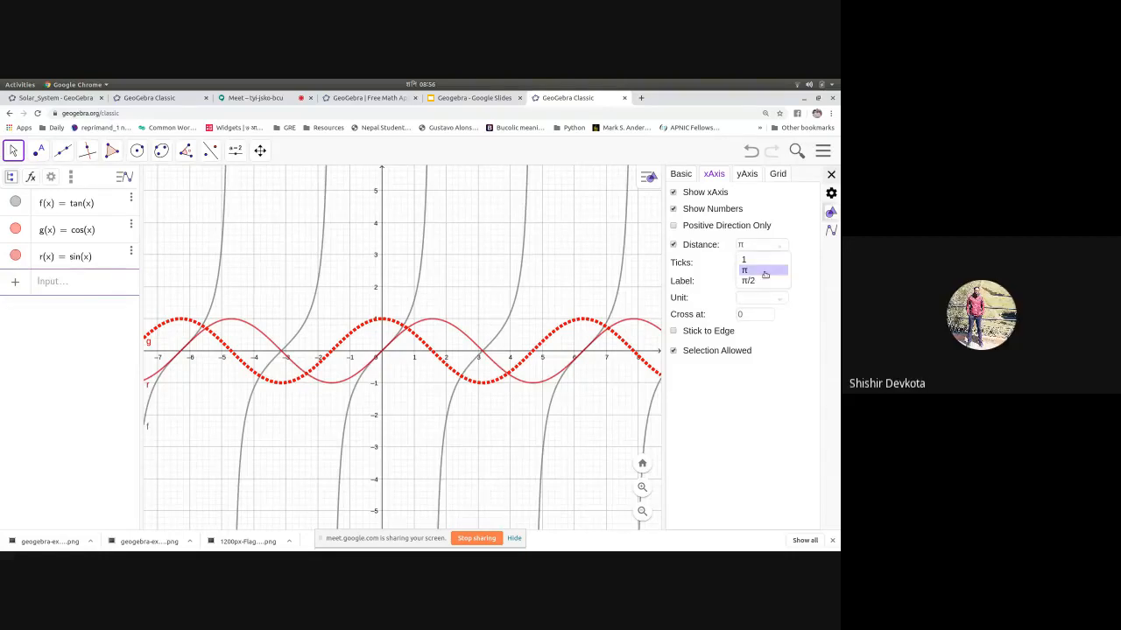
left_click(764, 272)
left_click(831, 175)
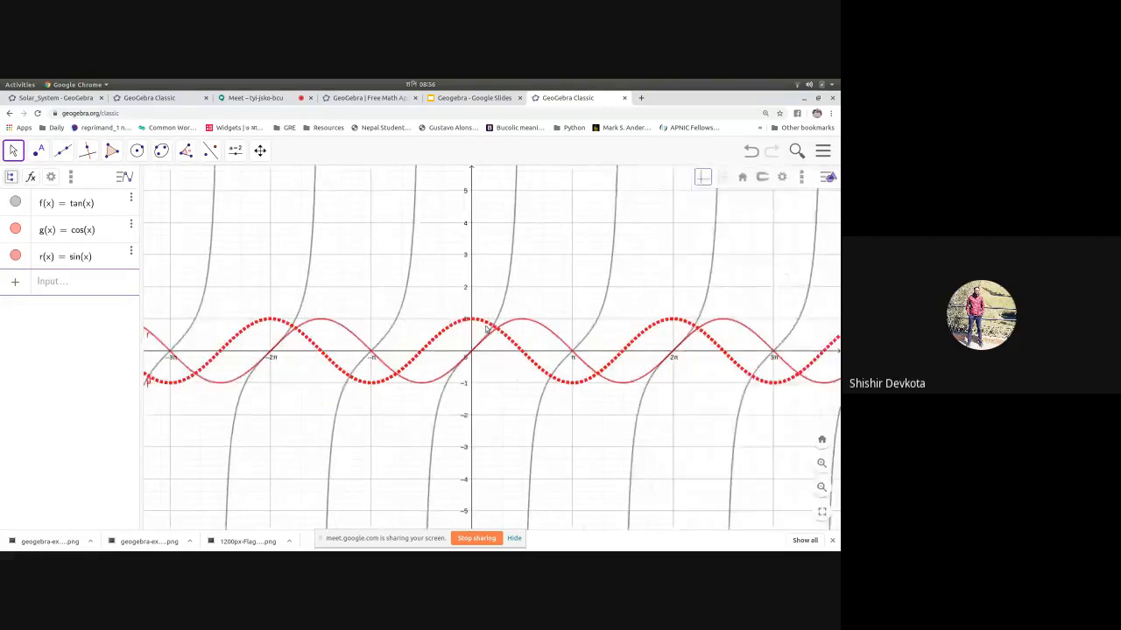
scroll(486, 331, "down", 7)
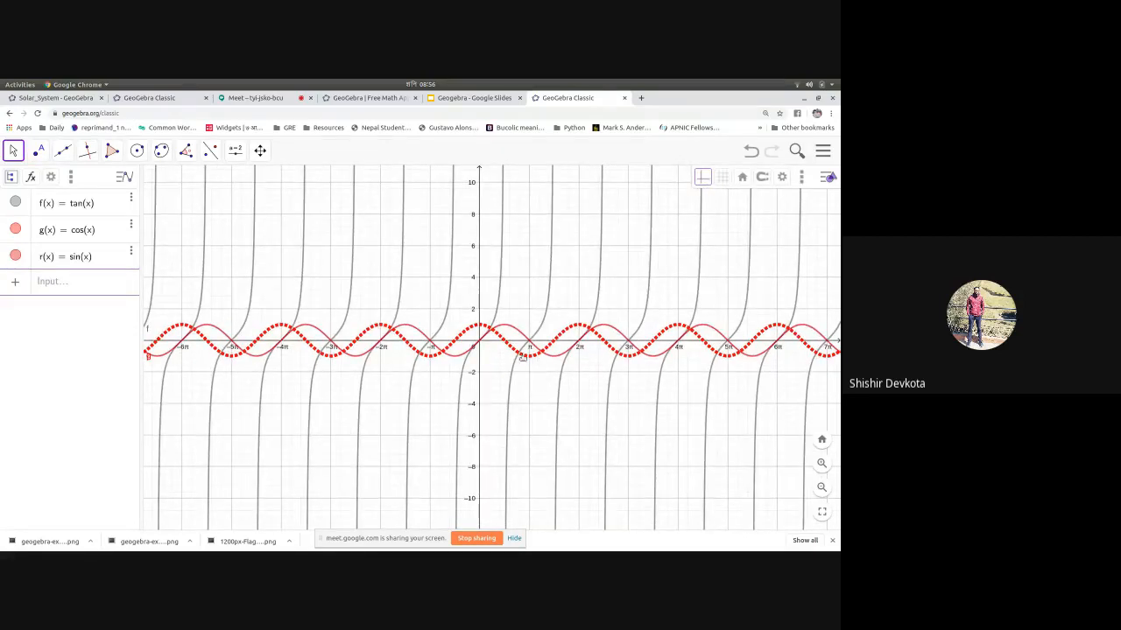
Step: Label the horizontal axis "x" in the graphics settings
right_click(319, 346)
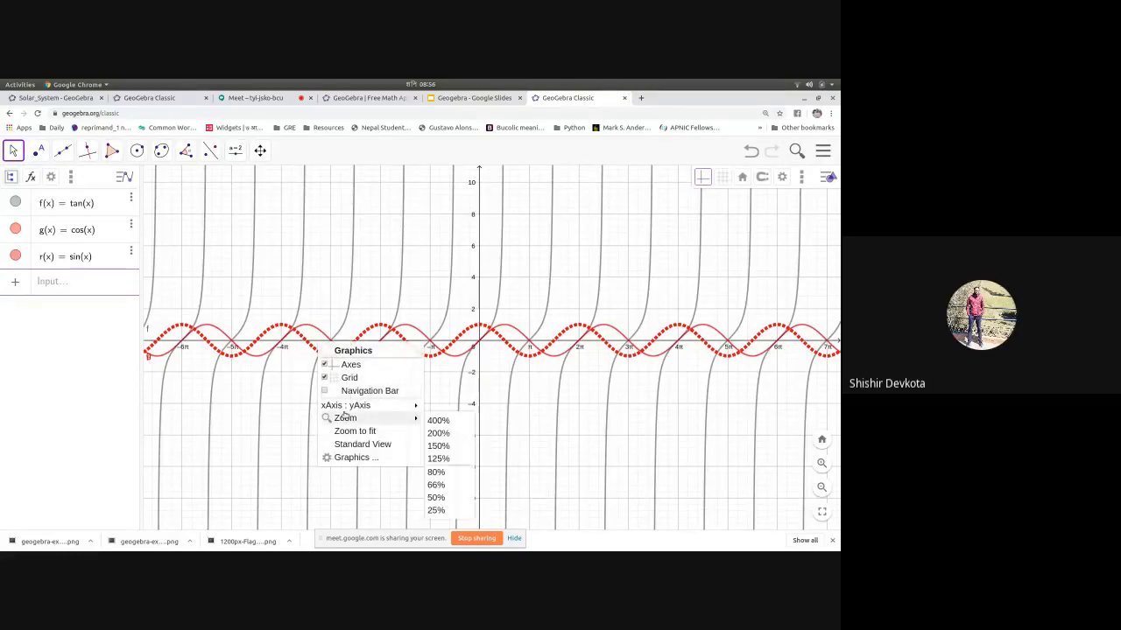
mouse_move(354, 410)
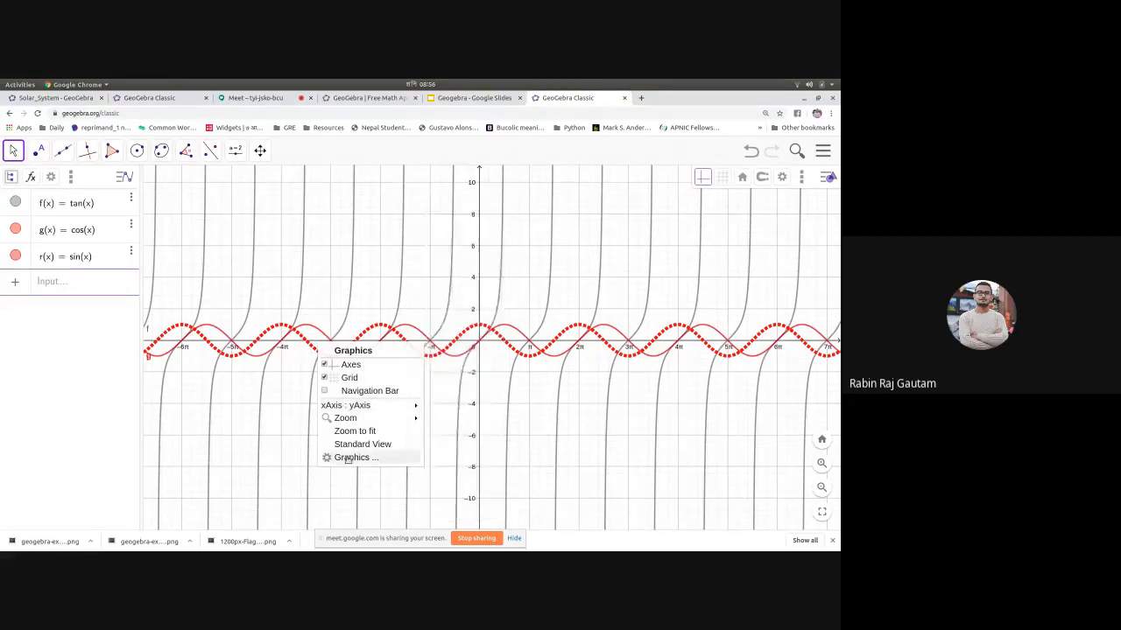
left_click(359, 459)
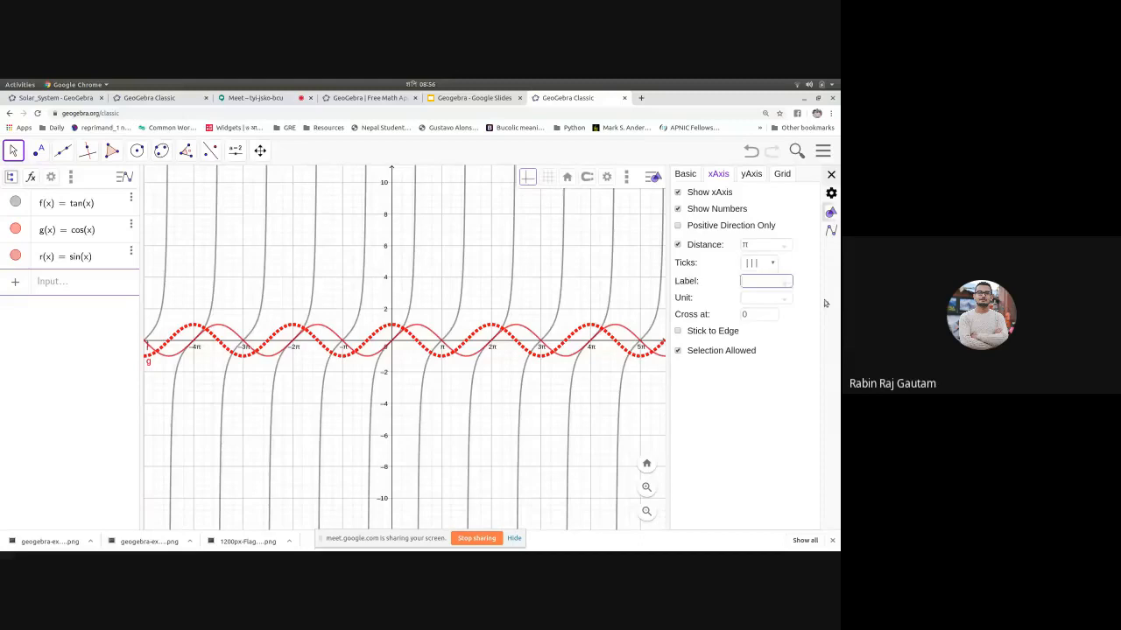
left_click(786, 284)
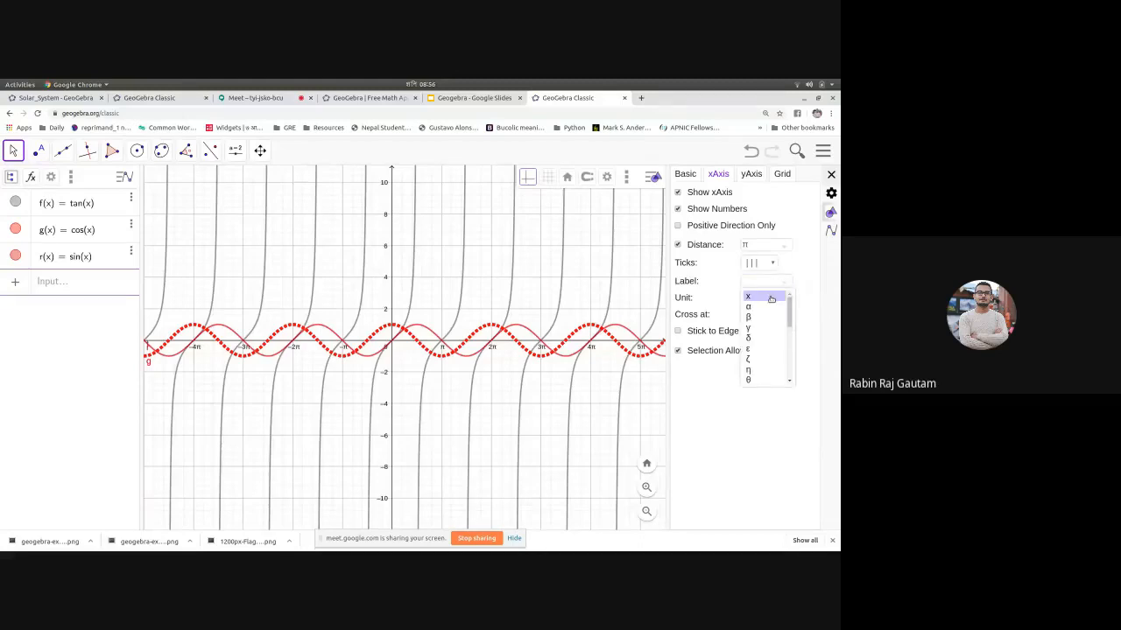
left_click(770, 297)
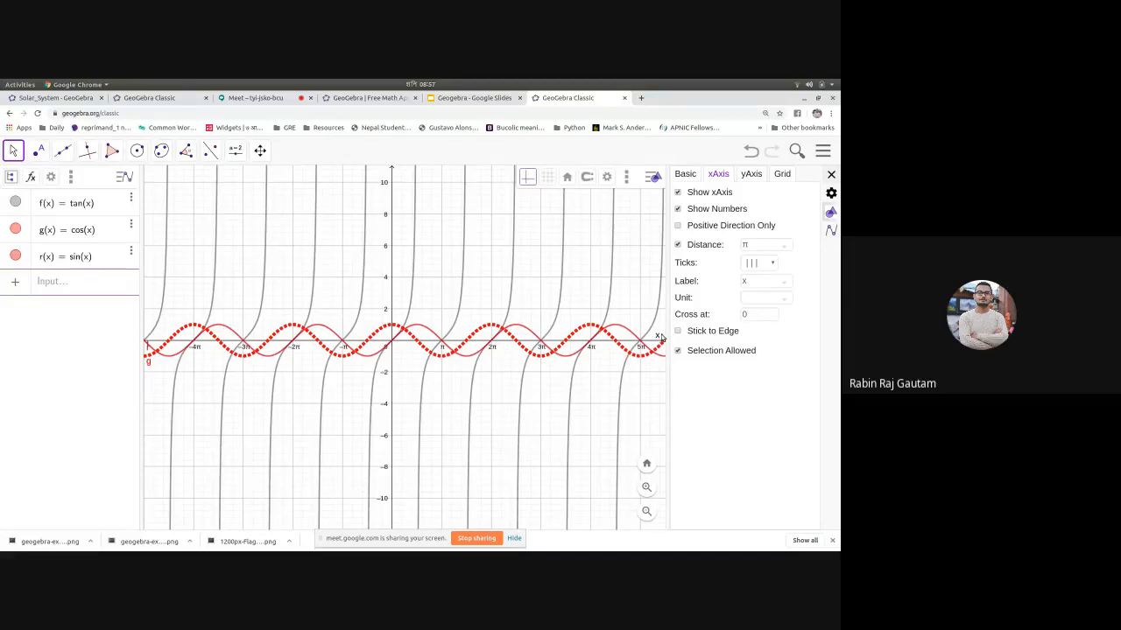
Step: Hide the cosine, sine and tangent curves
left_click(15, 229)
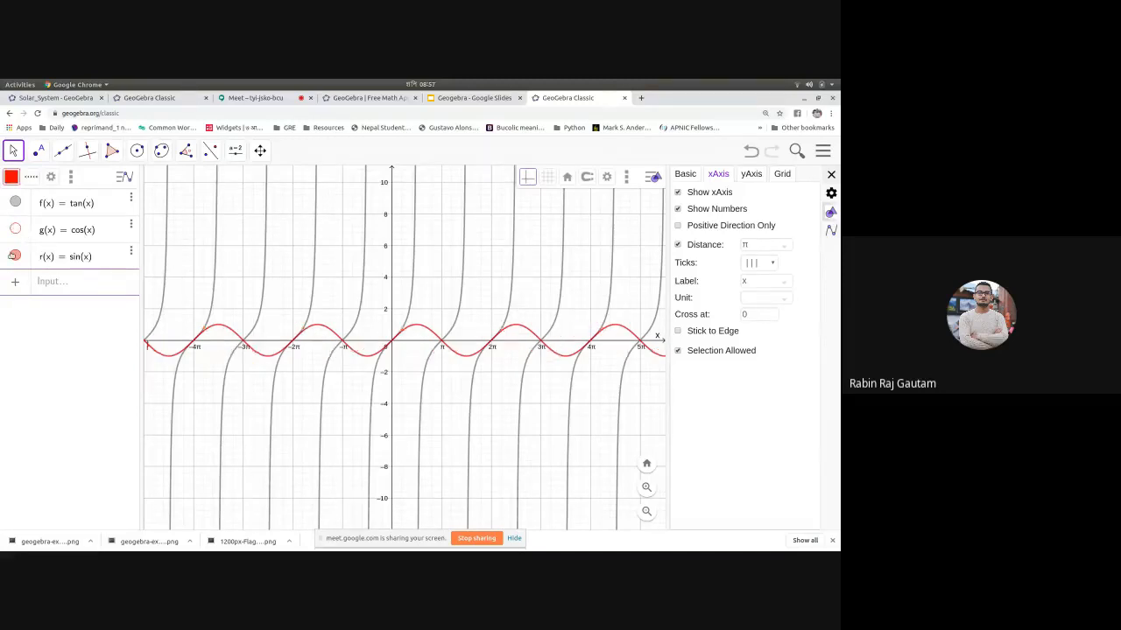
left_click(15, 256)
left_click(15, 200)
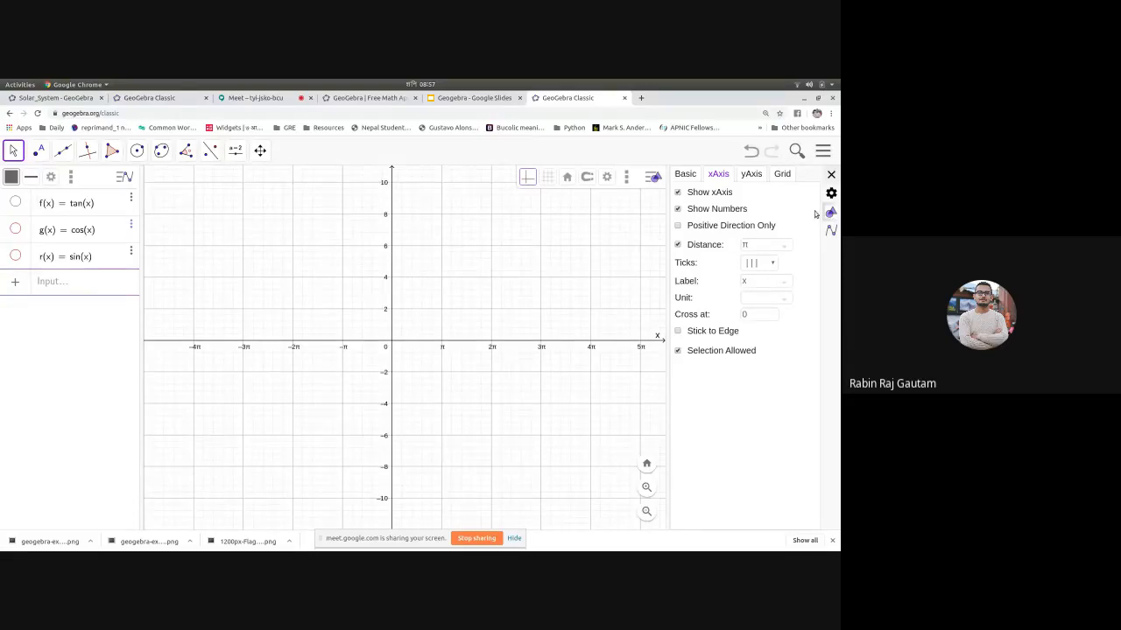
Step: Label the vertical axis "y" in the graphics settings
left_click(752, 175)
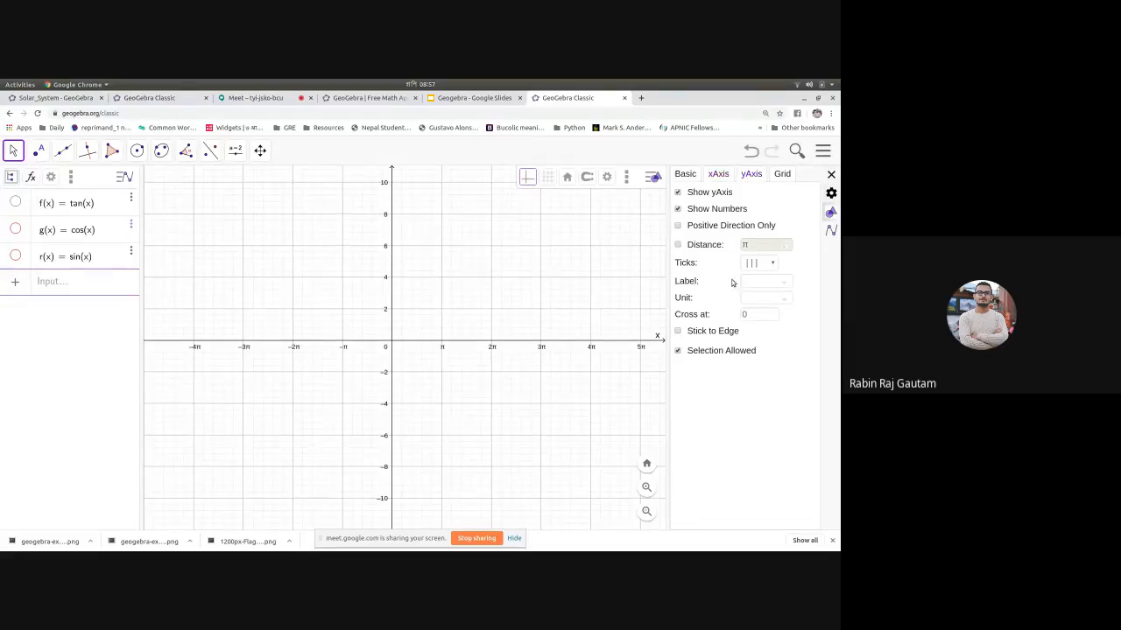
left_click(772, 281)
left_click(762, 297)
left_click(787, 285)
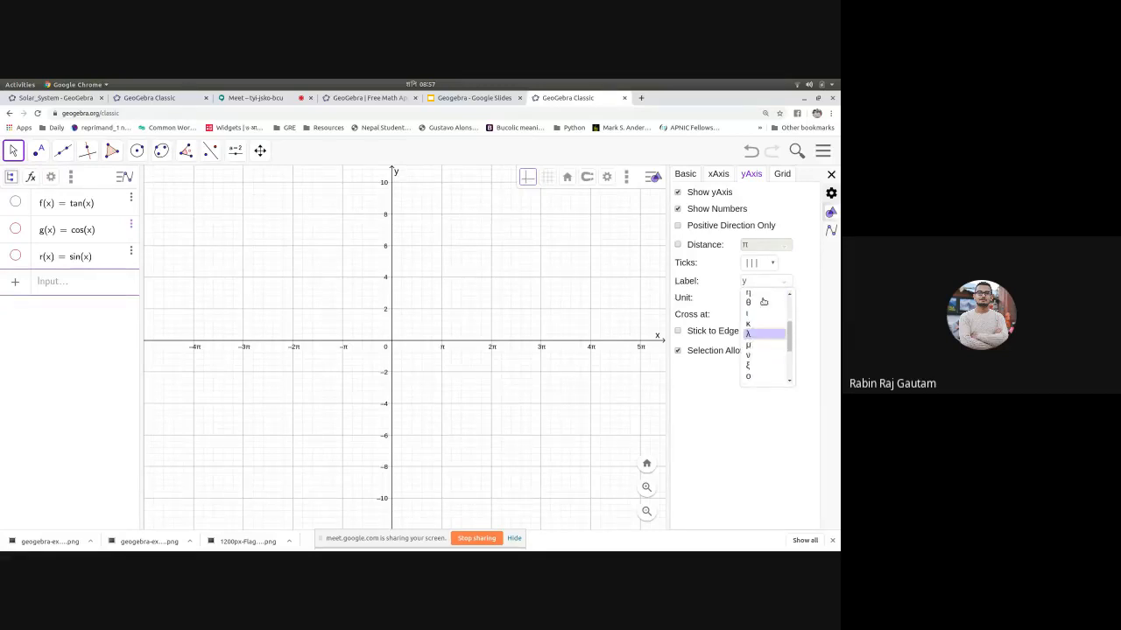
left_click(793, 268)
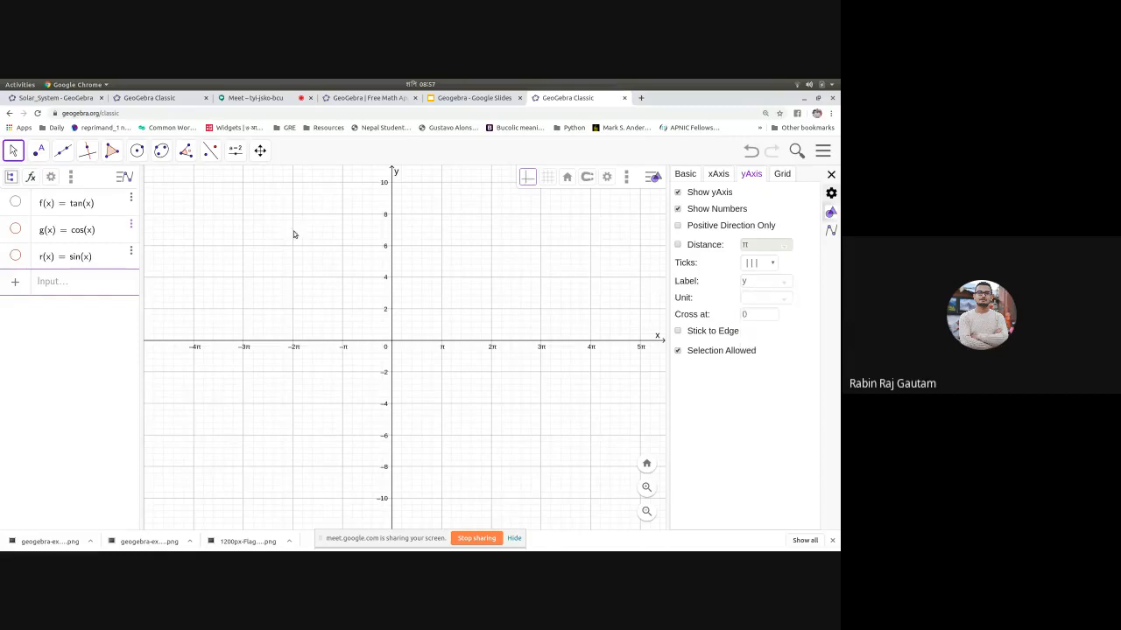
Step: Try π as the y-axis unit, set the unit to degrees (°) instead, and close the settings
right_click(376, 341)
left_click(746, 461)
left_click(786, 302)
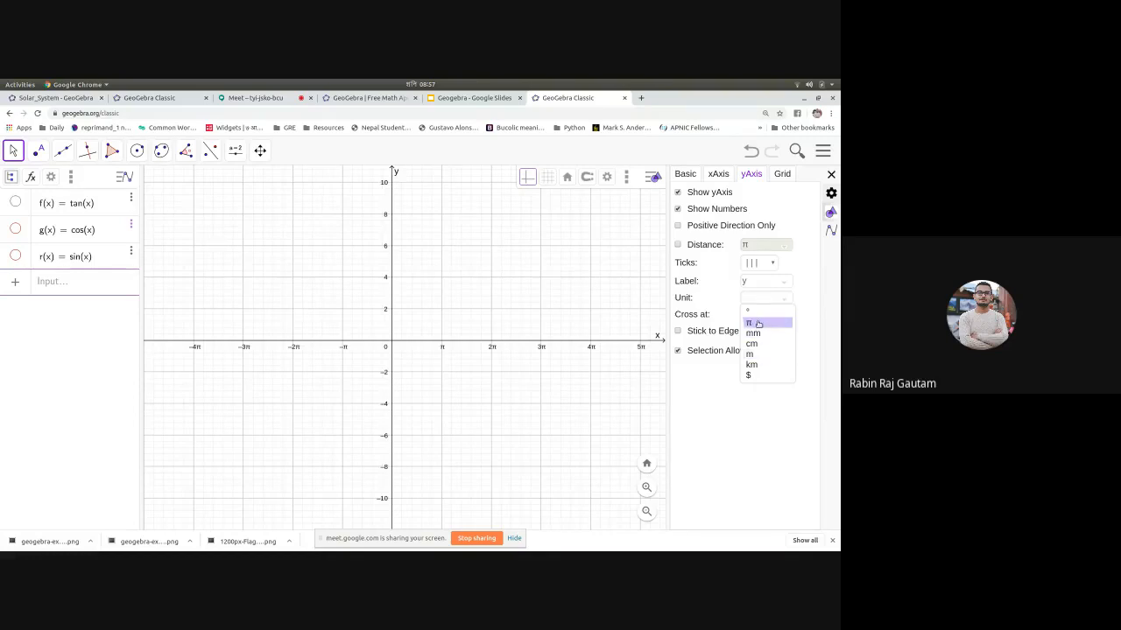
left_click(757, 323)
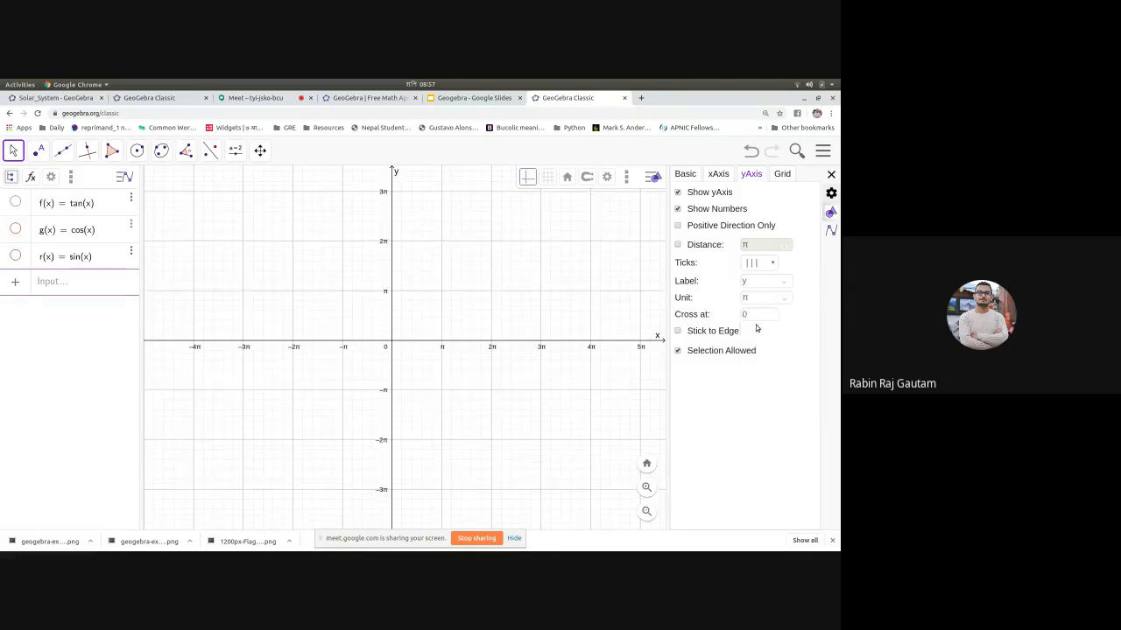
left_click(783, 302)
left_click(761, 315)
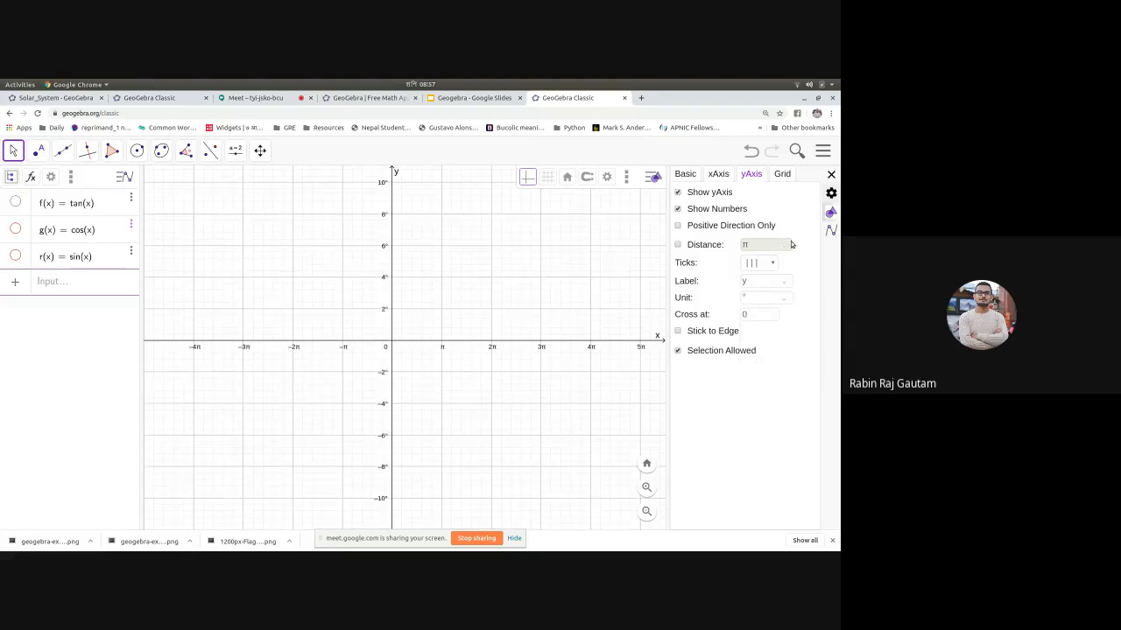
left_click(786, 301)
left_click(811, 296)
left_click(830, 175)
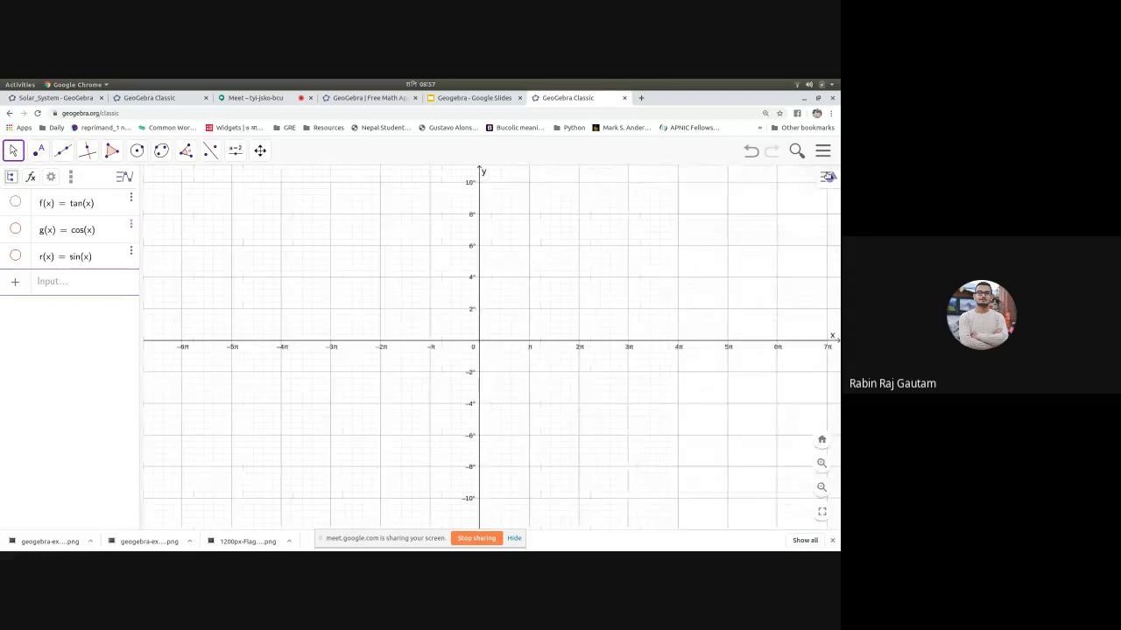
Step: Start a new empty construction and choose the Move Graphics View tool
left_click(825, 153)
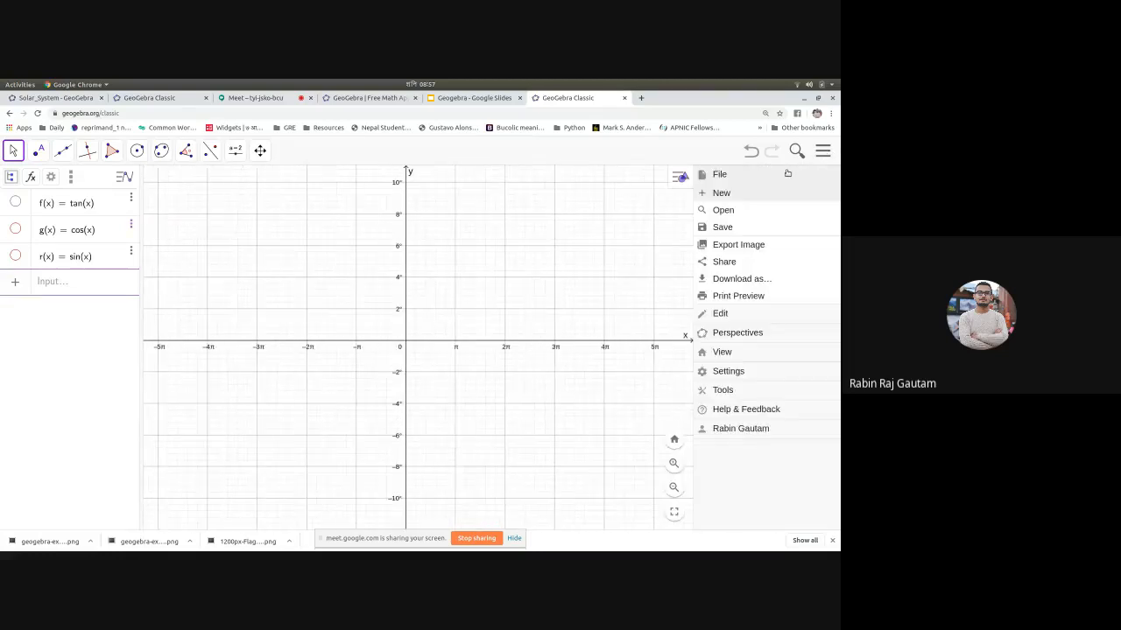
left_click(750, 193)
left_click(536, 259)
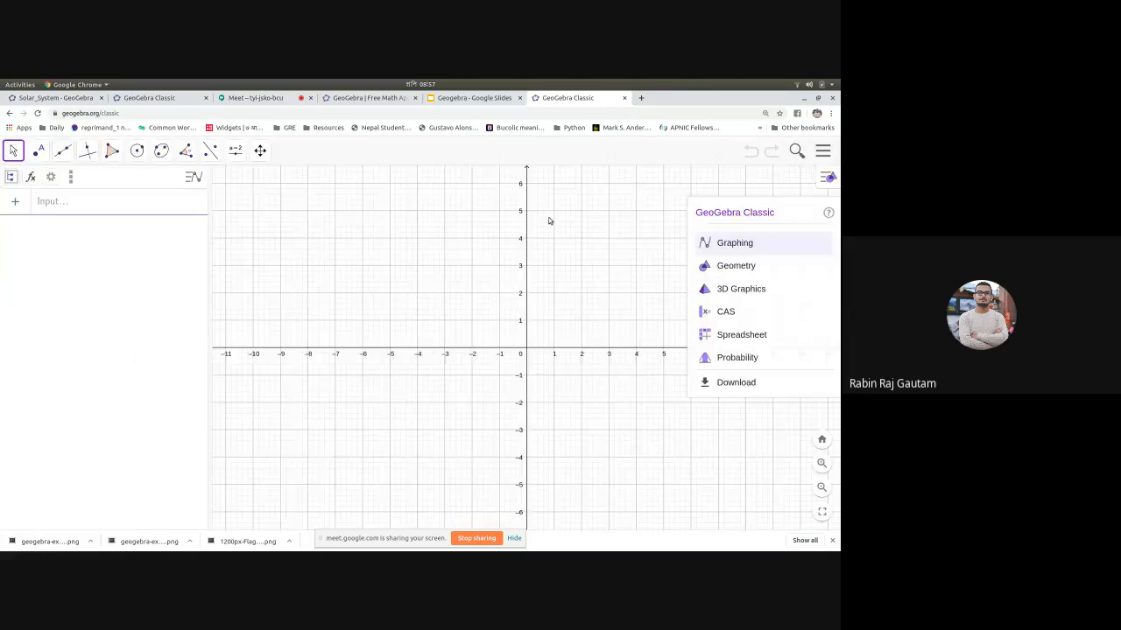
left_click(260, 152)
left_click(285, 183)
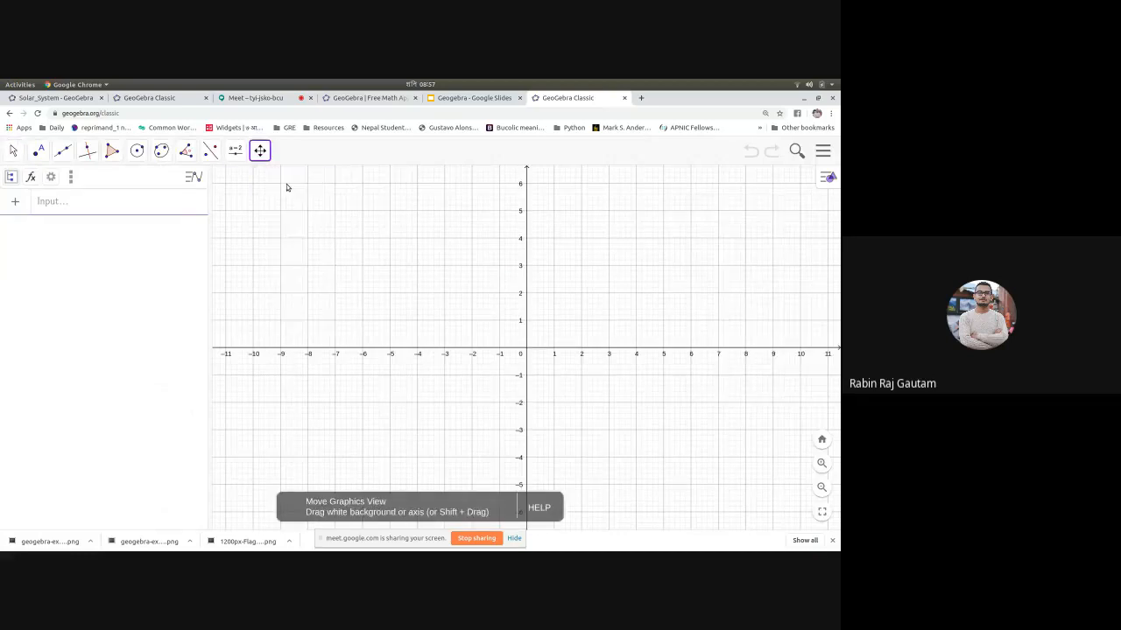
left_click_drag(376, 273, 360, 304)
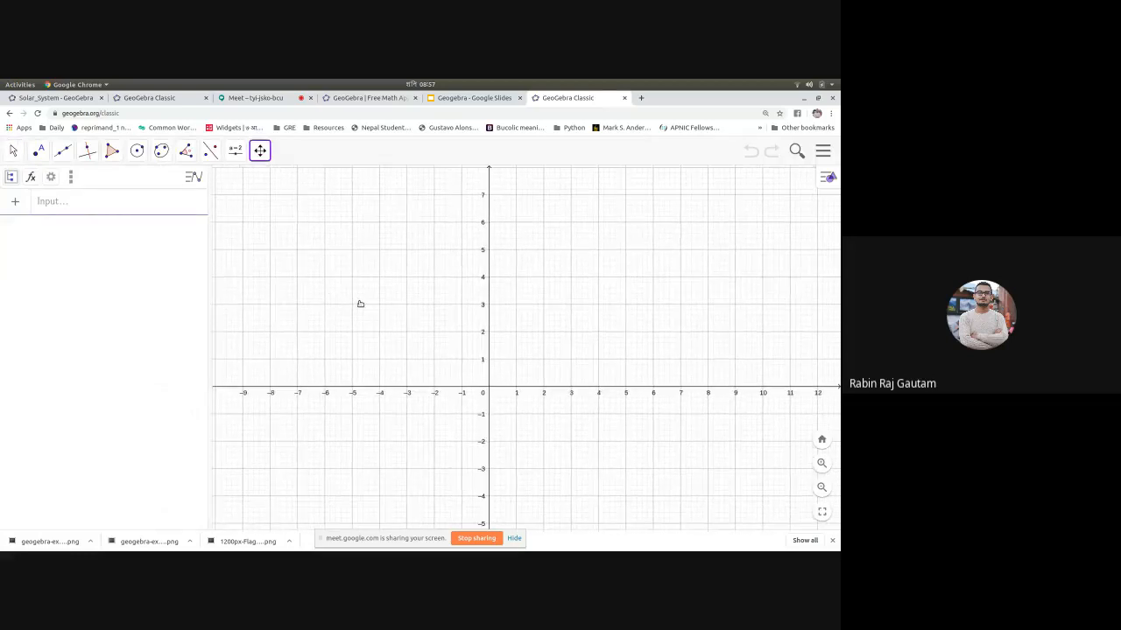
left_click(90, 207)
type("derv")
key("BackSpace")
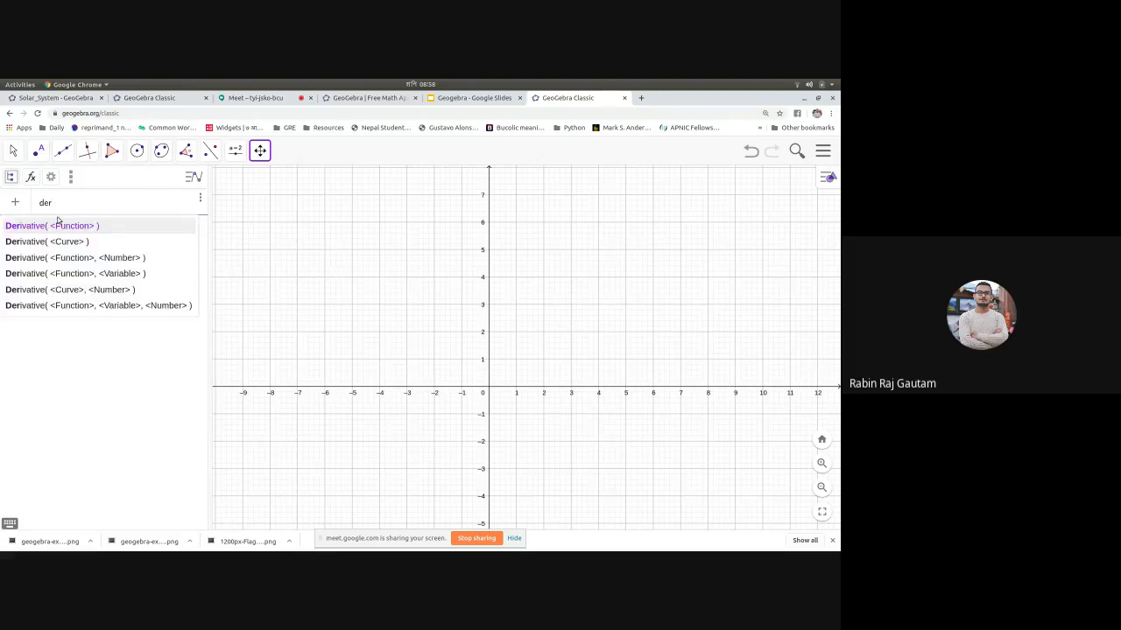
left_click(48, 204)
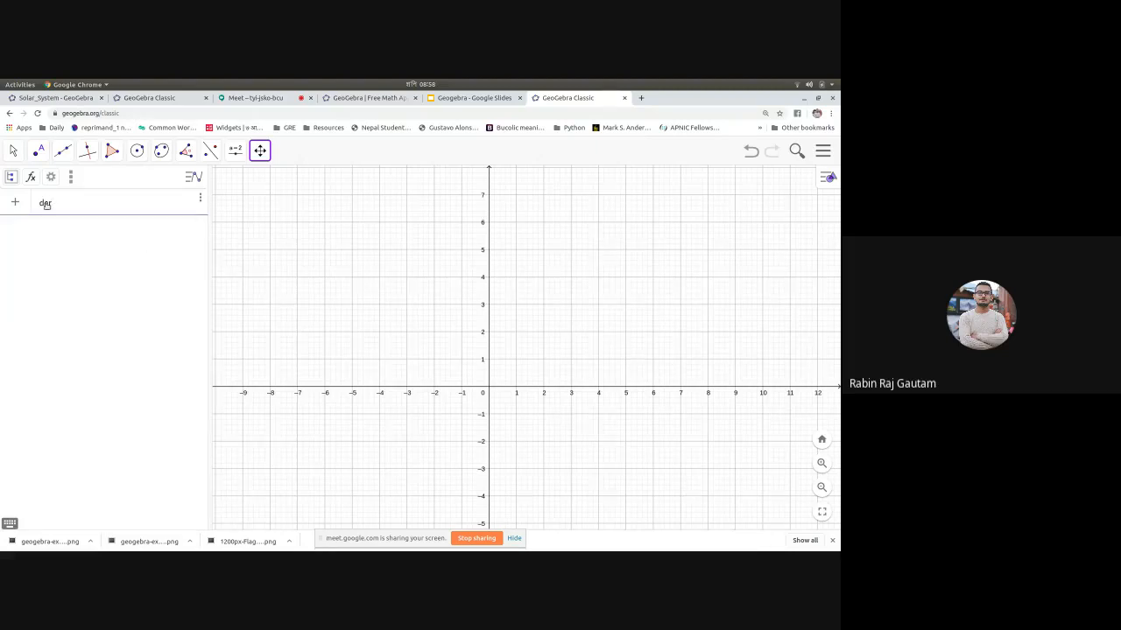
key("BackSpace")
key("BackSpace")
Step: Plot the function f(x) = sin(x) in the new construction
type("f(r")
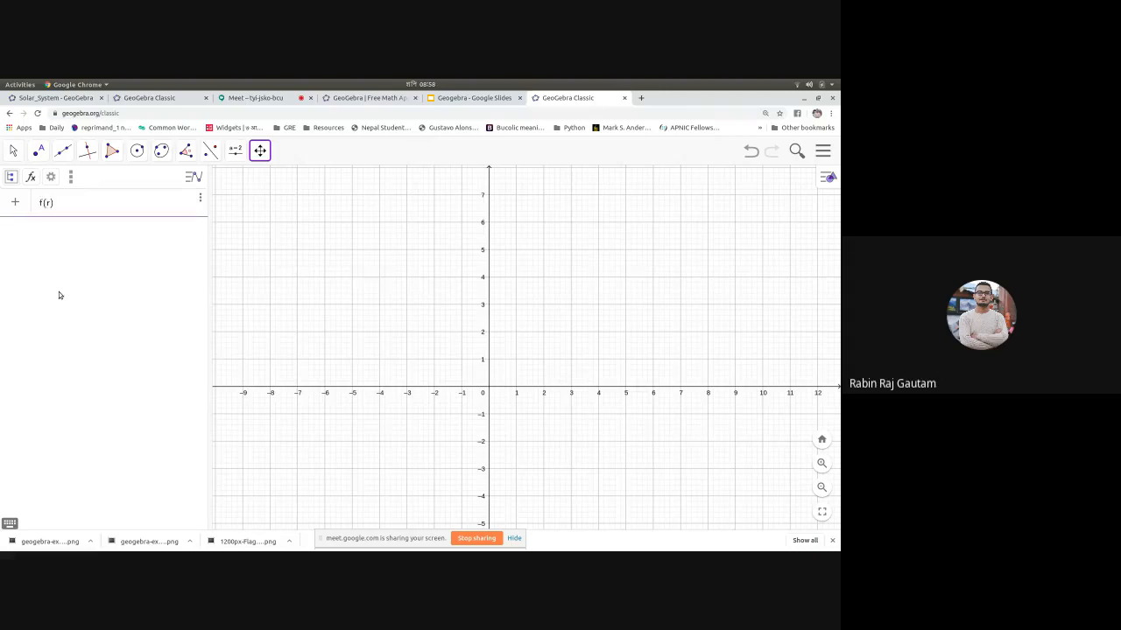
key("Delete")
type("x) = sin(x)")
key("Return")
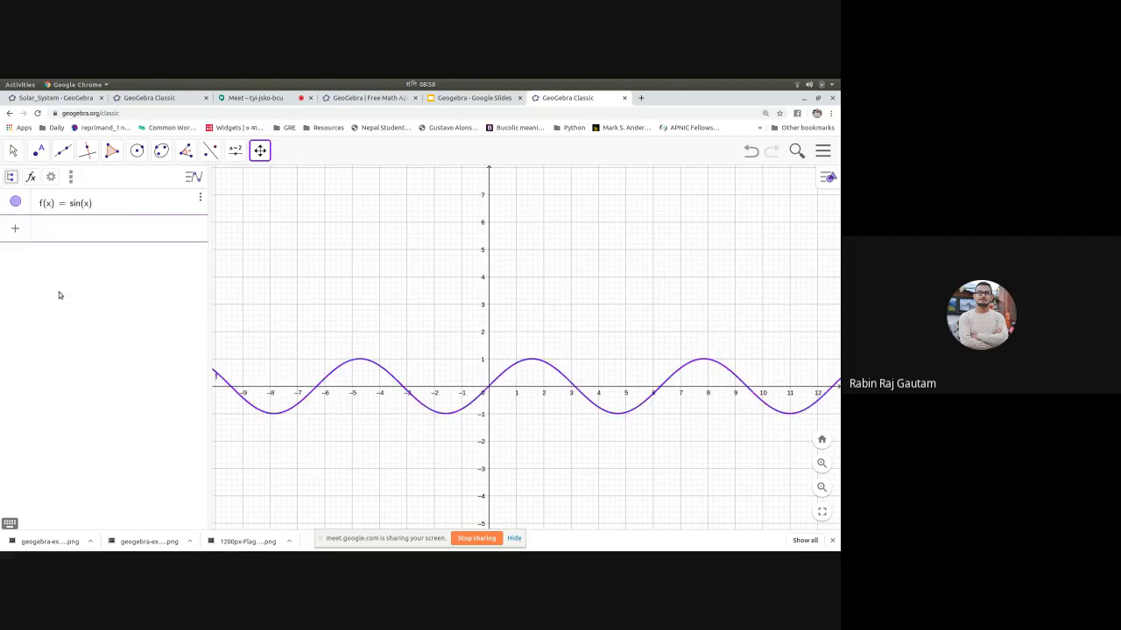
Step: Plot the derivative of f with the Derivative(<Function>) command and switch its curve's visibility until it is displayed
type("deri")
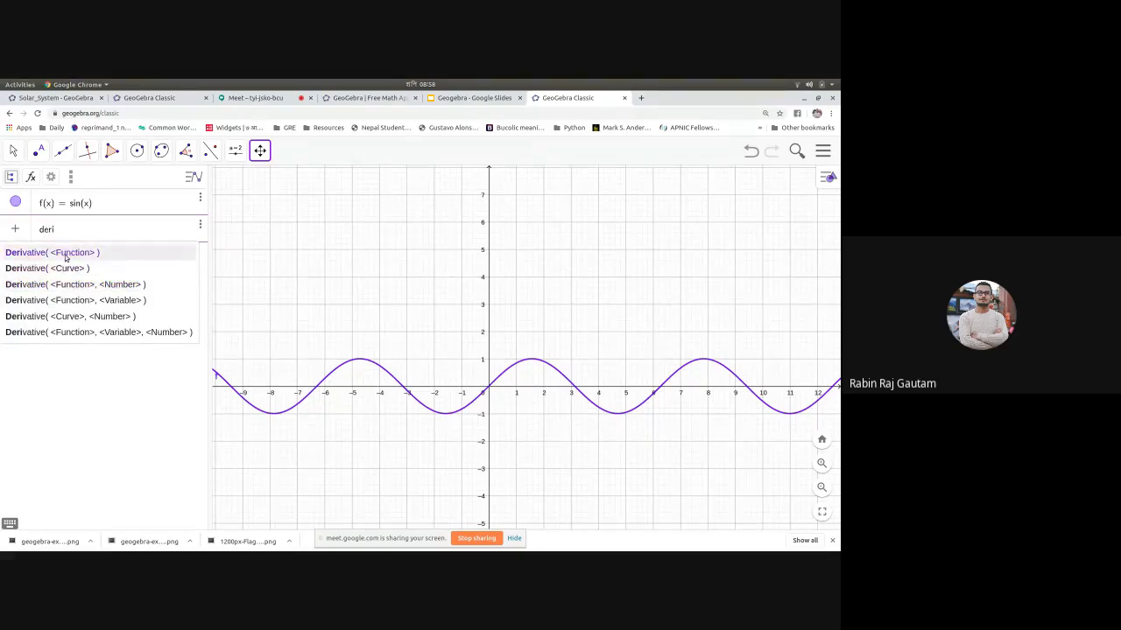
left_click(65, 254)
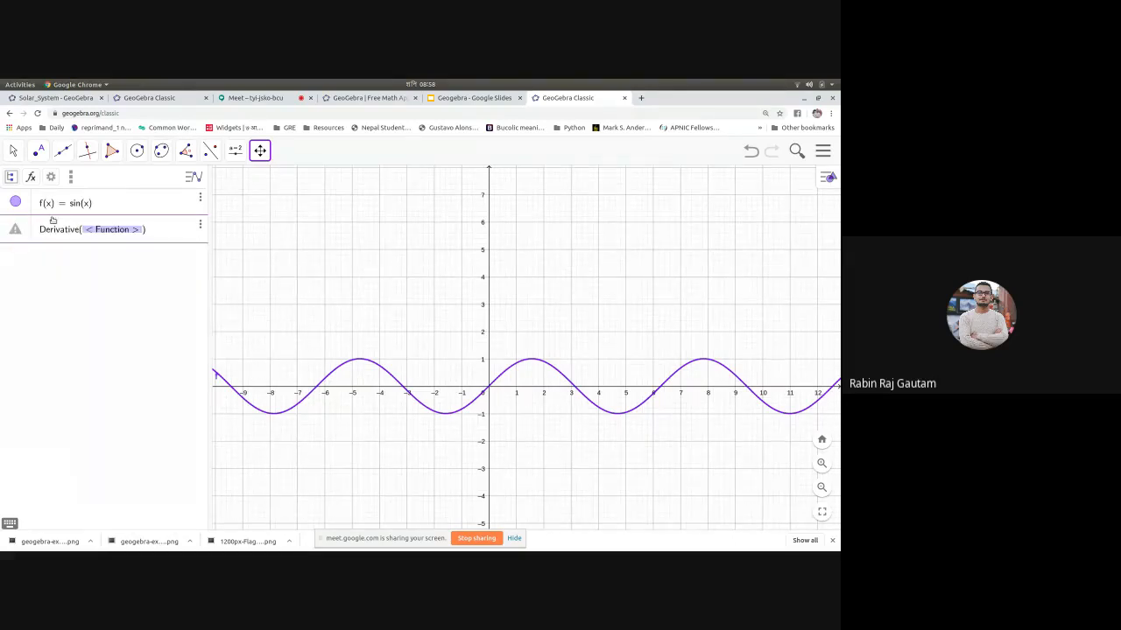
type("f")
key("Return")
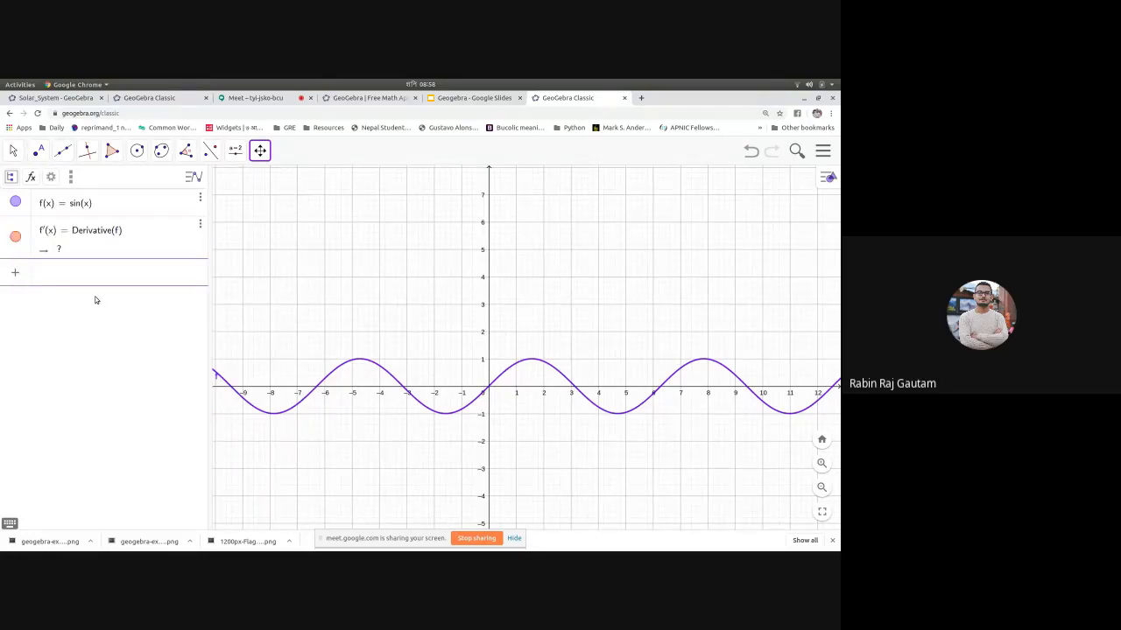
left_click(15, 238)
left_click(15, 240)
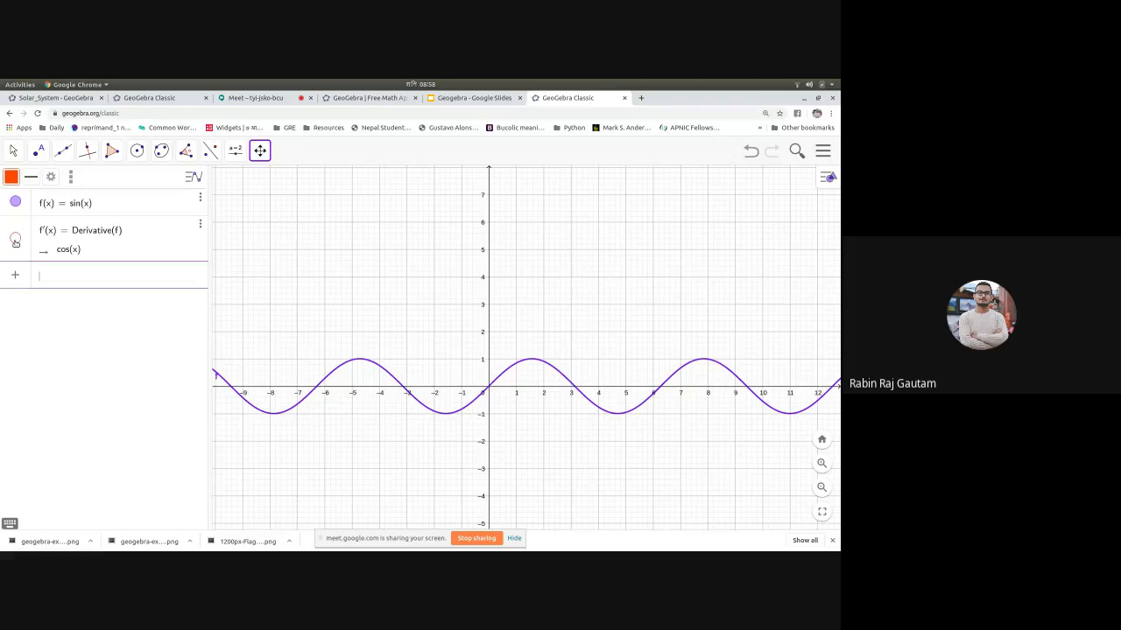
left_click(15, 240)
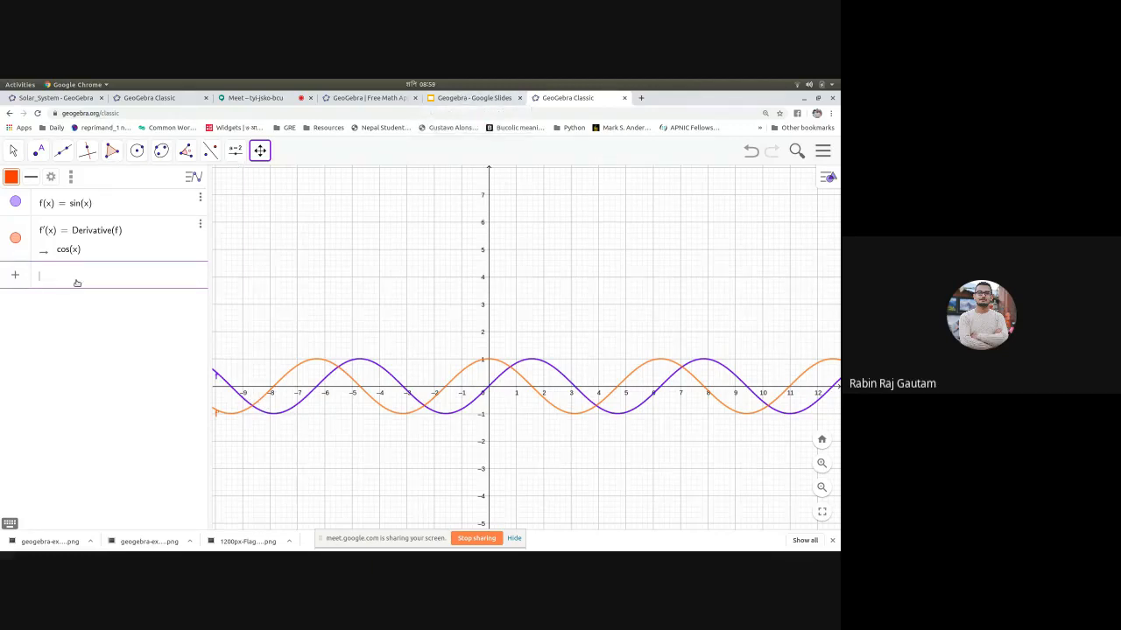
Step: Review the Exercise 4 Reflection, Translation and Enlargement slide in Google Slides, and return to GeoGebra
left_click(455, 98)
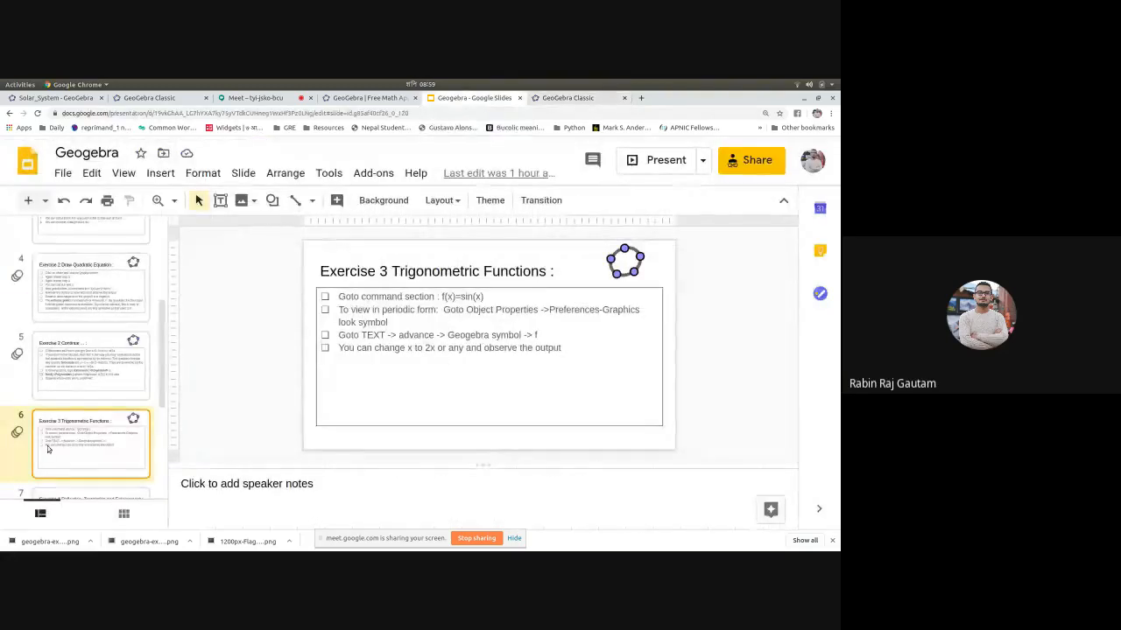
scroll(52, 420, "down", 2)
left_click(143, 411)
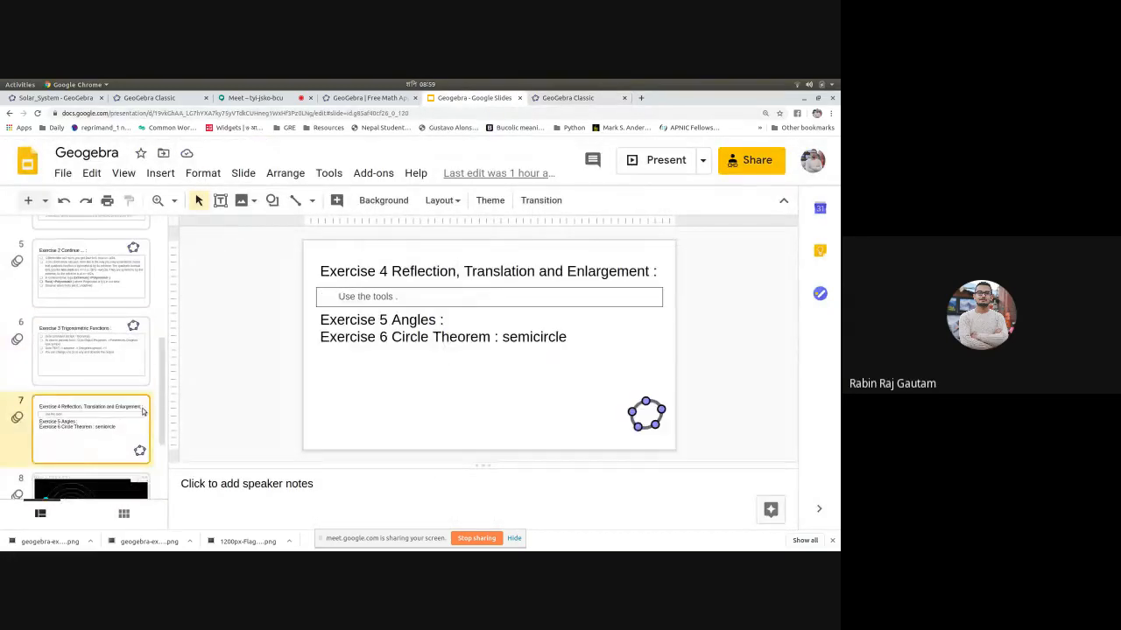
left_click(569, 98)
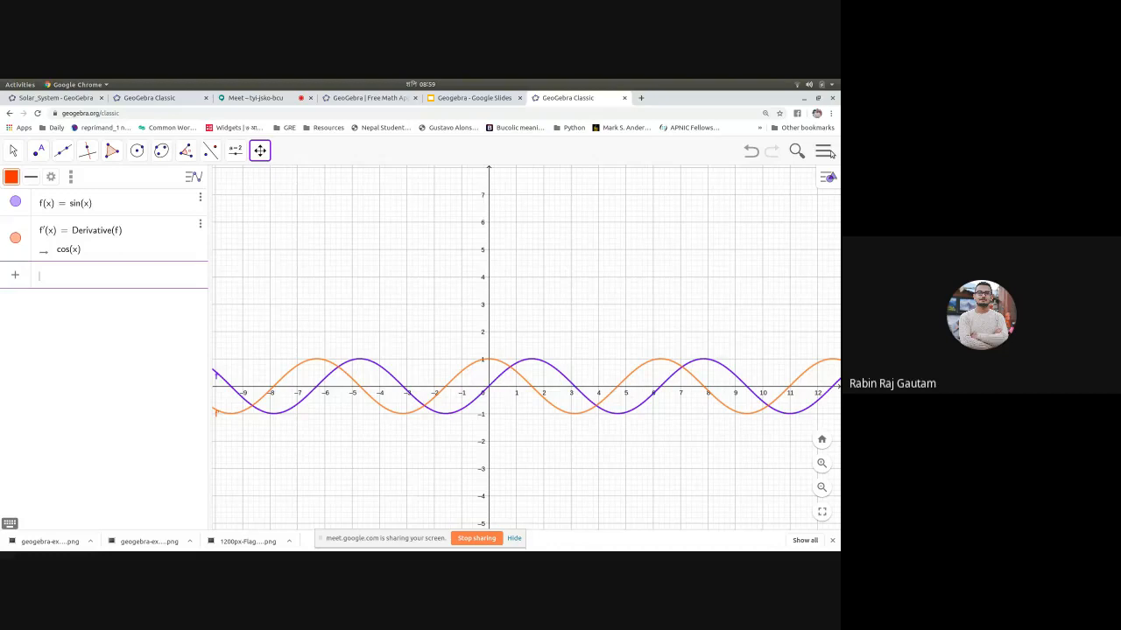
Step: Look over the transformation and action object tools, review the Exercise 4 slide in Google Slides, and return to GeoGebra
left_click(210, 150)
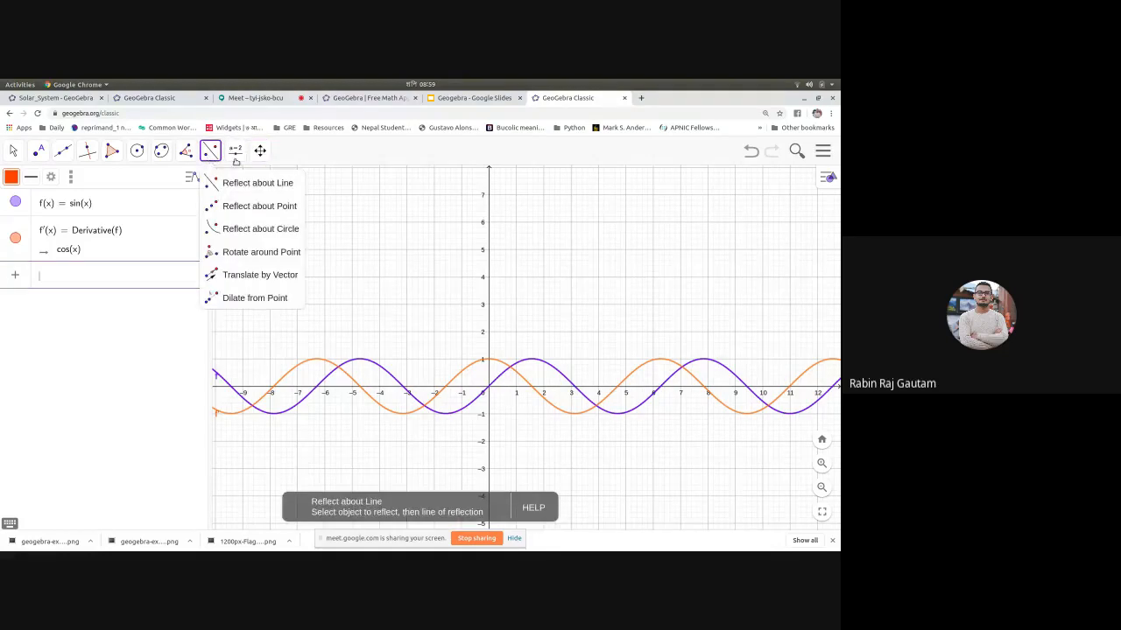
mouse_move(235, 157)
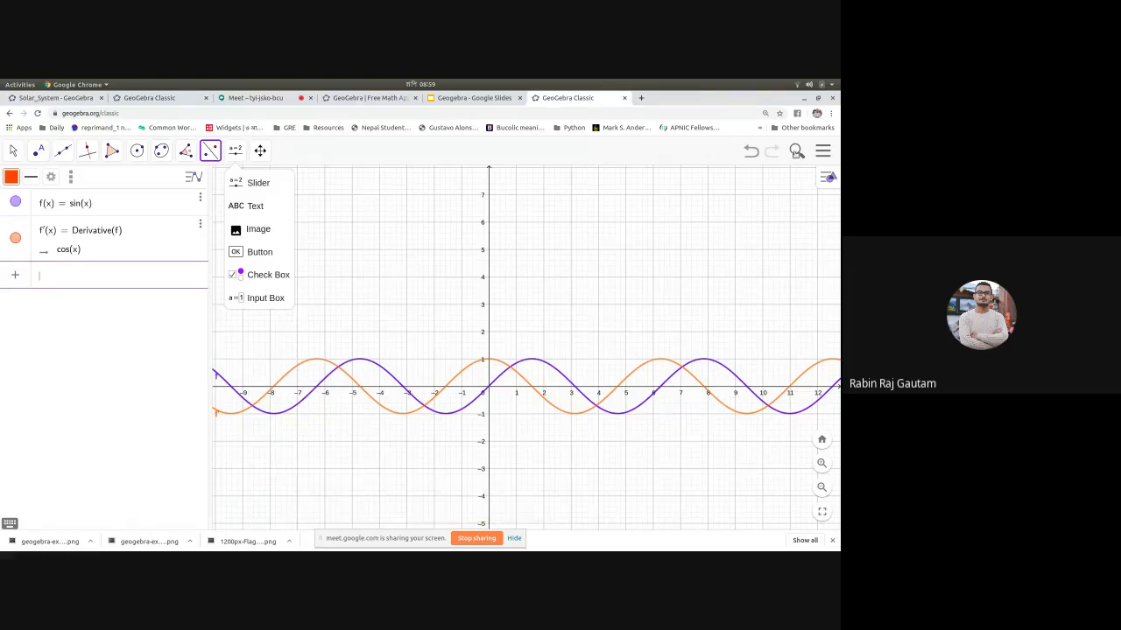
left_click(822, 151)
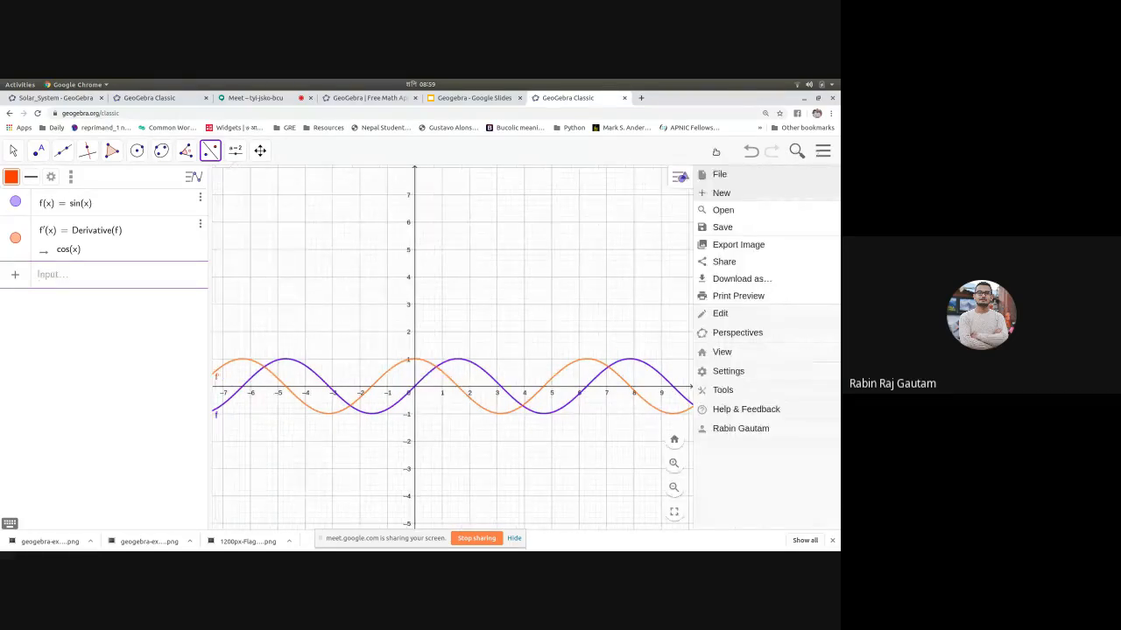
left_click(459, 101)
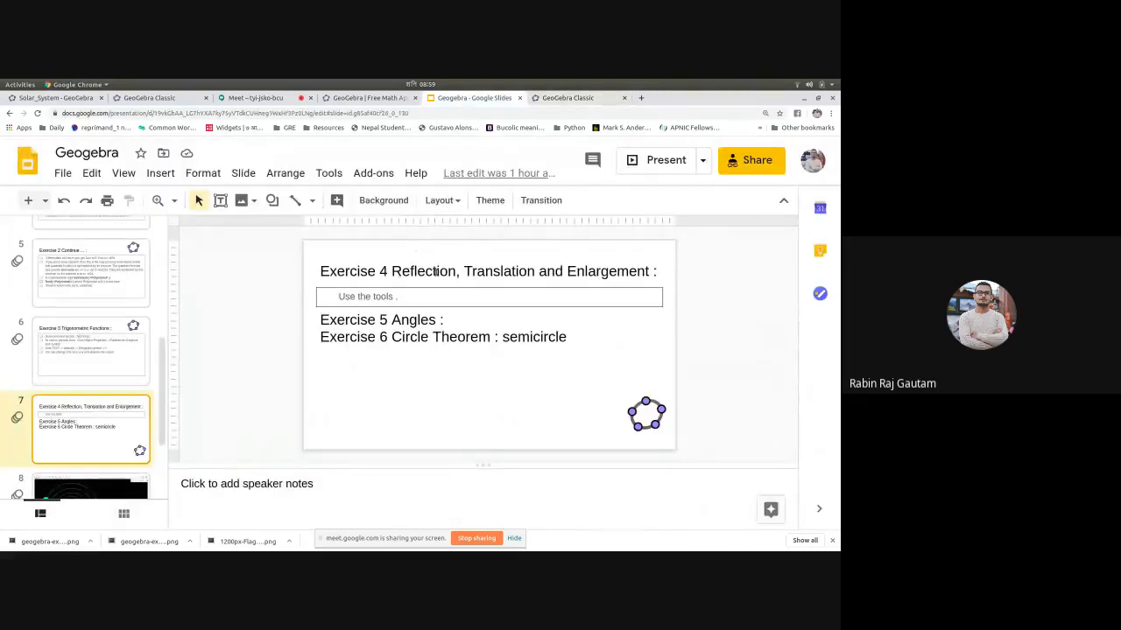
left_click(547, 97)
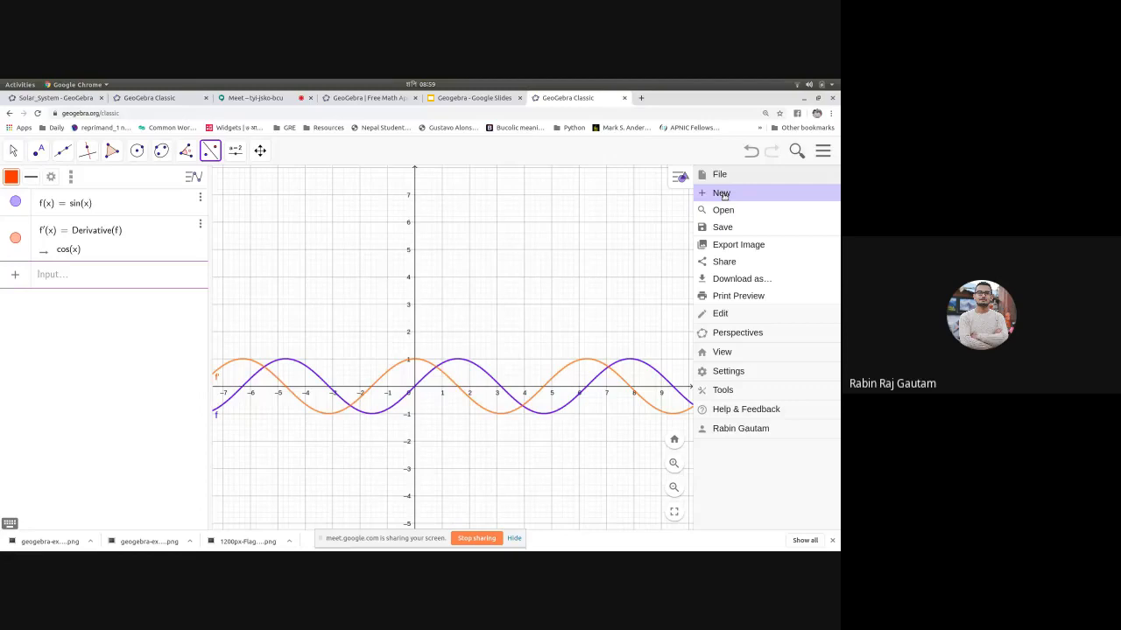
Step: Start a new empty construction without saving, choose the Move Graphics View tool and reposition the axes
left_click(721, 193)
left_click(535, 256)
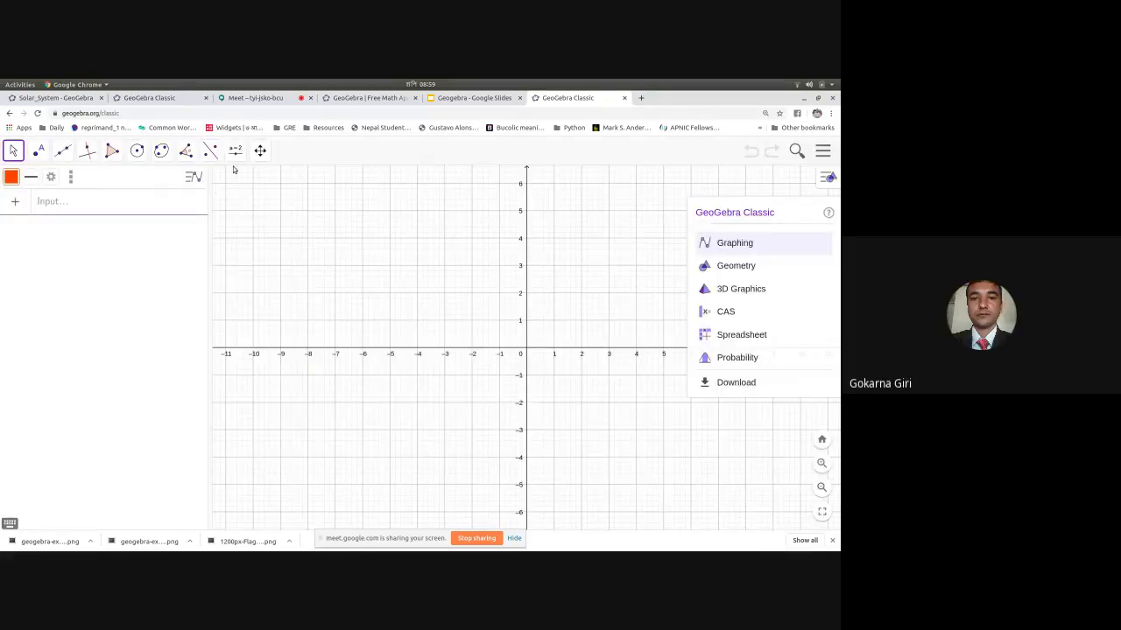
left_click(260, 151)
left_click(272, 184)
left_click_drag(413, 274, 300, 299)
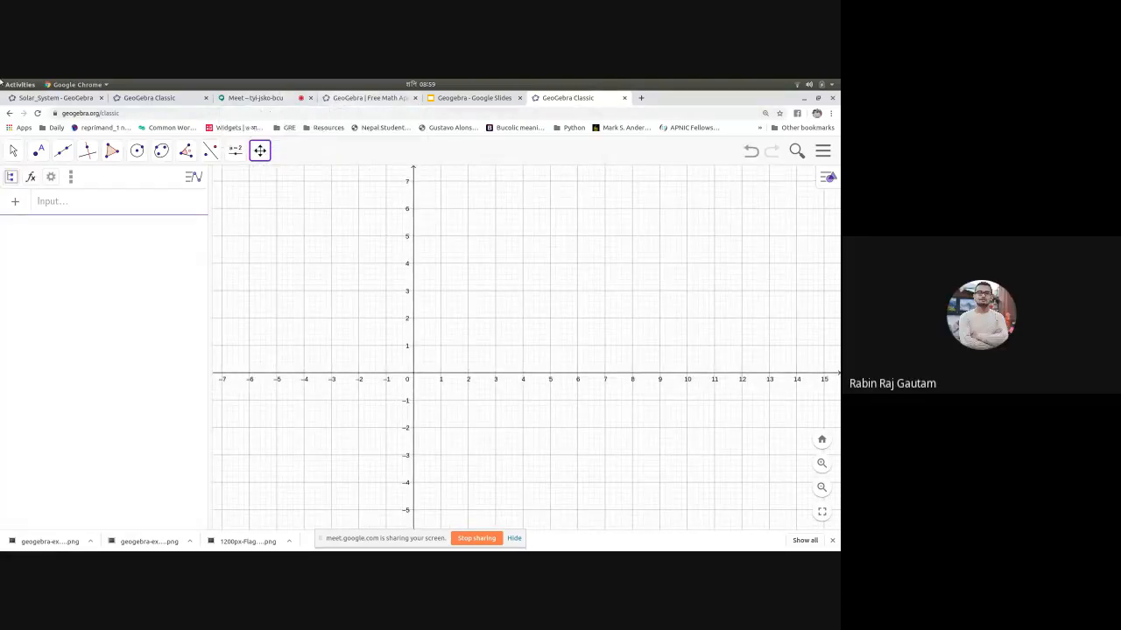
Step: Check the participants in the Google Meet call and return to the new GeoGebra construction
left_click(256, 101)
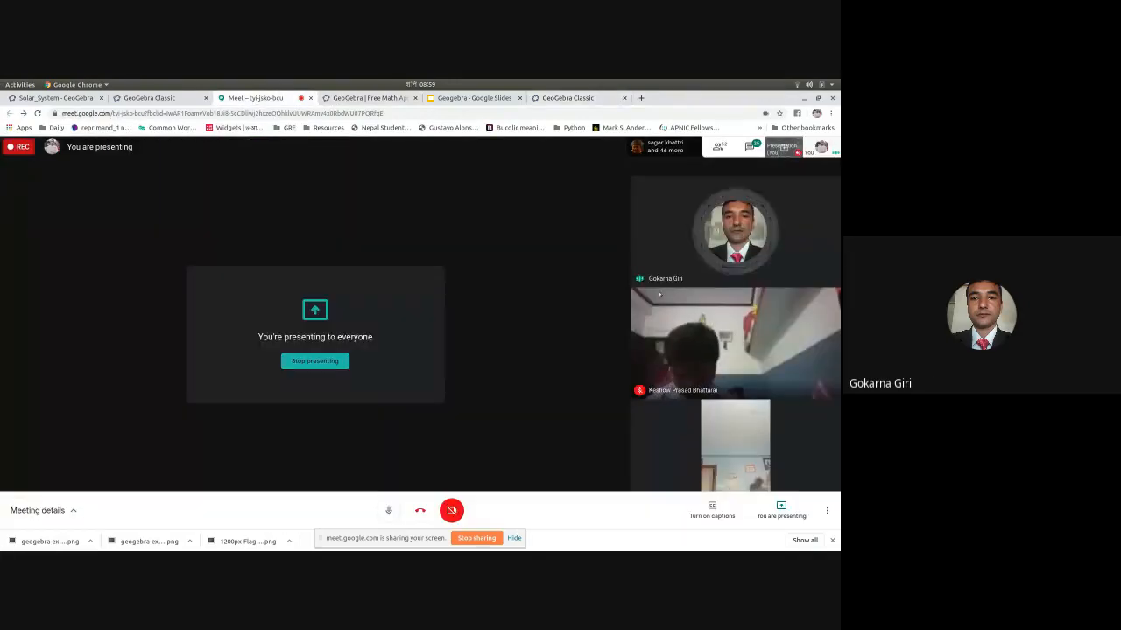
left_click(564, 98)
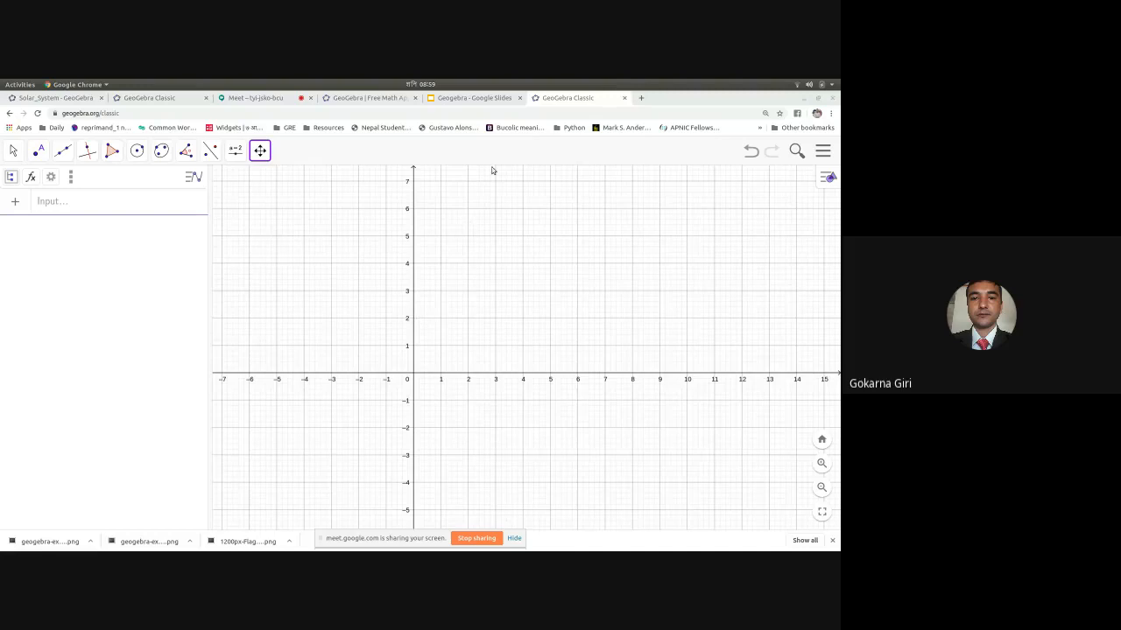
Step: Plot the function f(x) = sin(x) in the new construction
left_click_drag(439, 207, 491, 229)
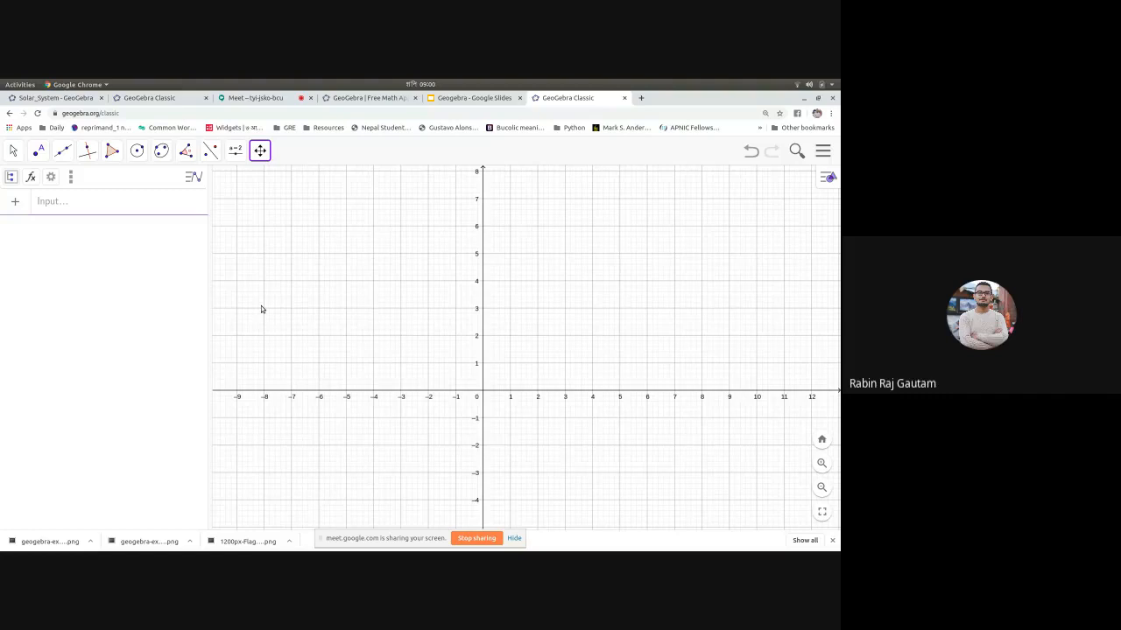
left_click(81, 204)
type("f(x)")
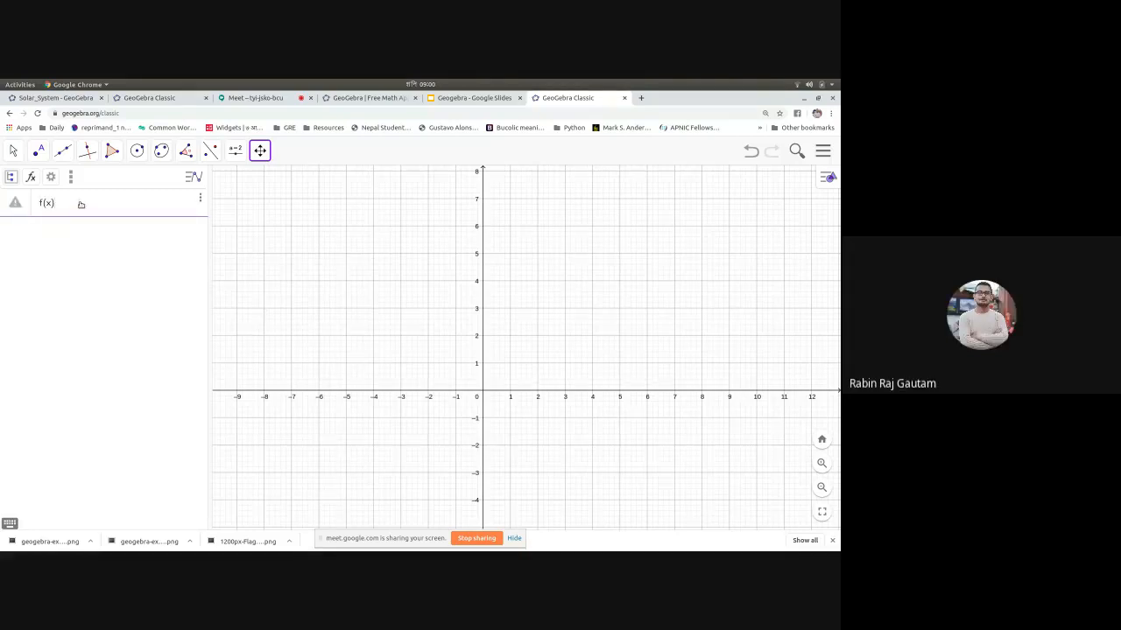
type(" = sin(x)")
key("Return")
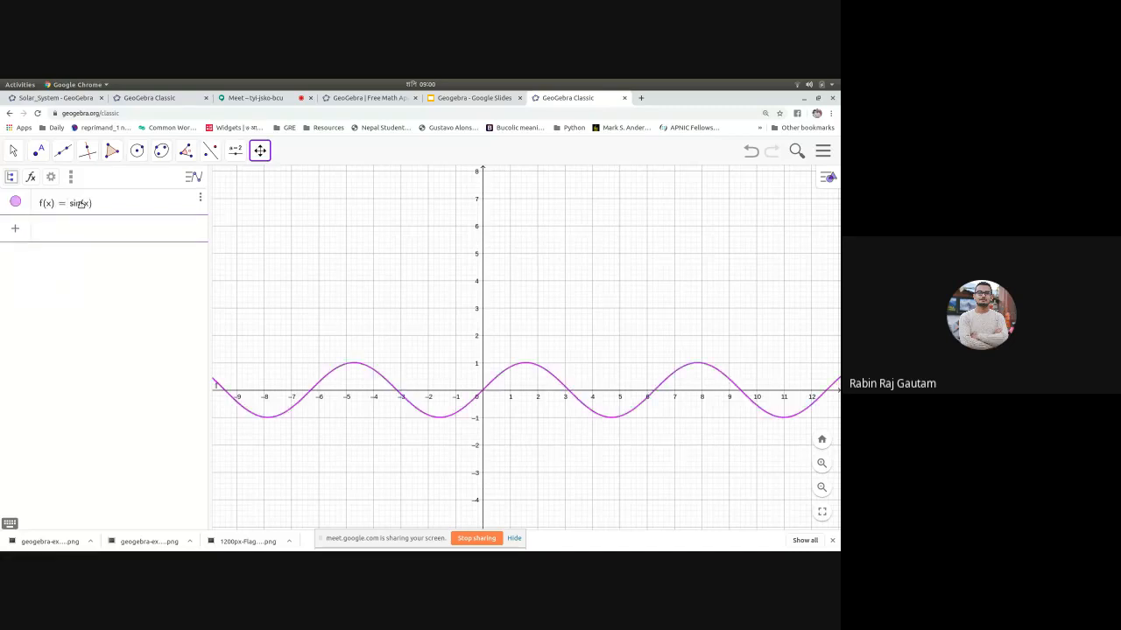
Step: Place a point on the sine curve at about x = -9.46 and enable its trace
left_click(39, 150)
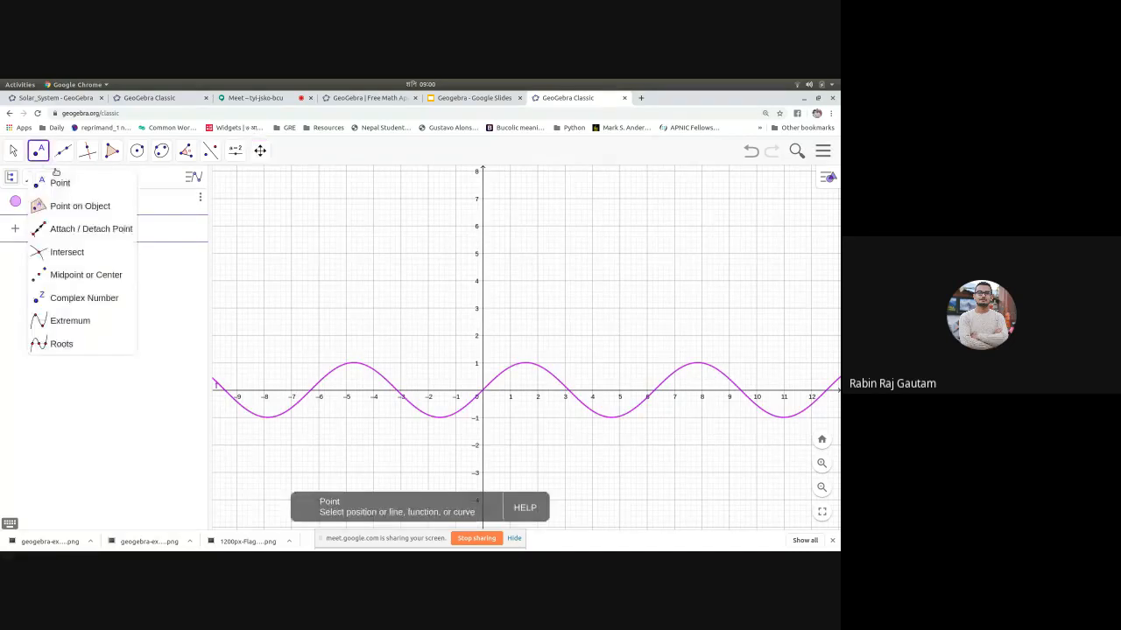
left_click(225, 390)
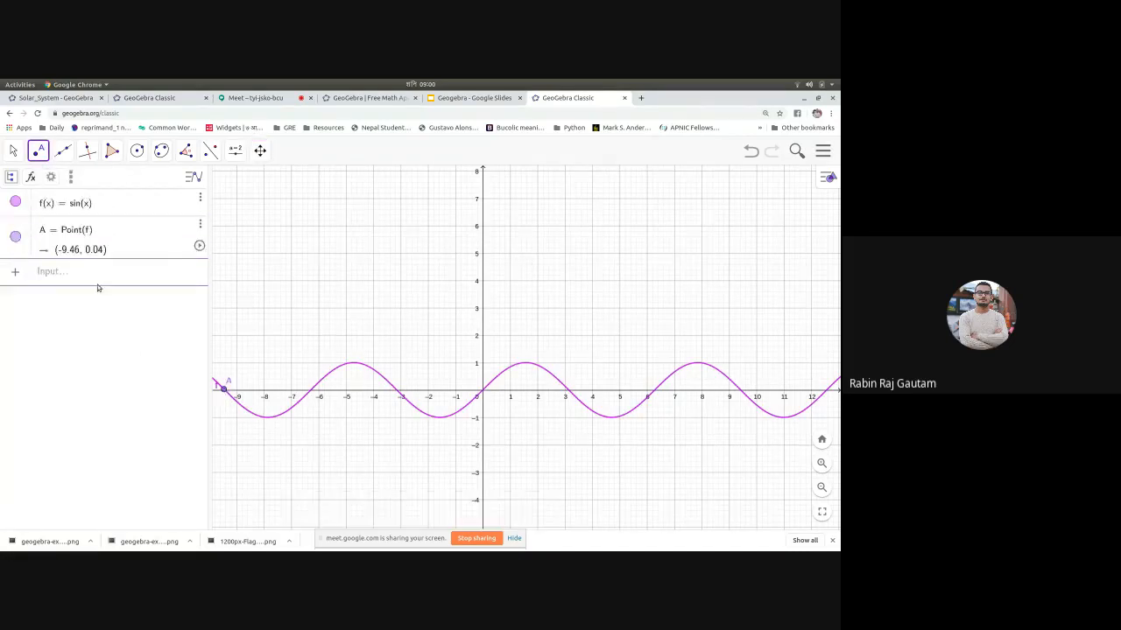
right_click(223, 390)
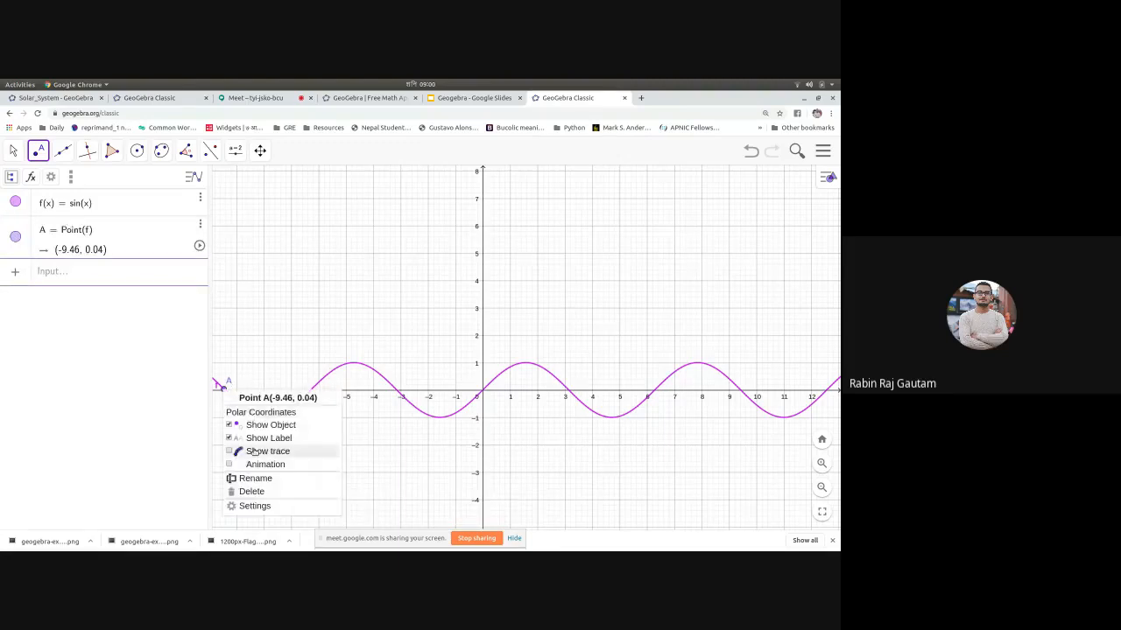
key("Escape")
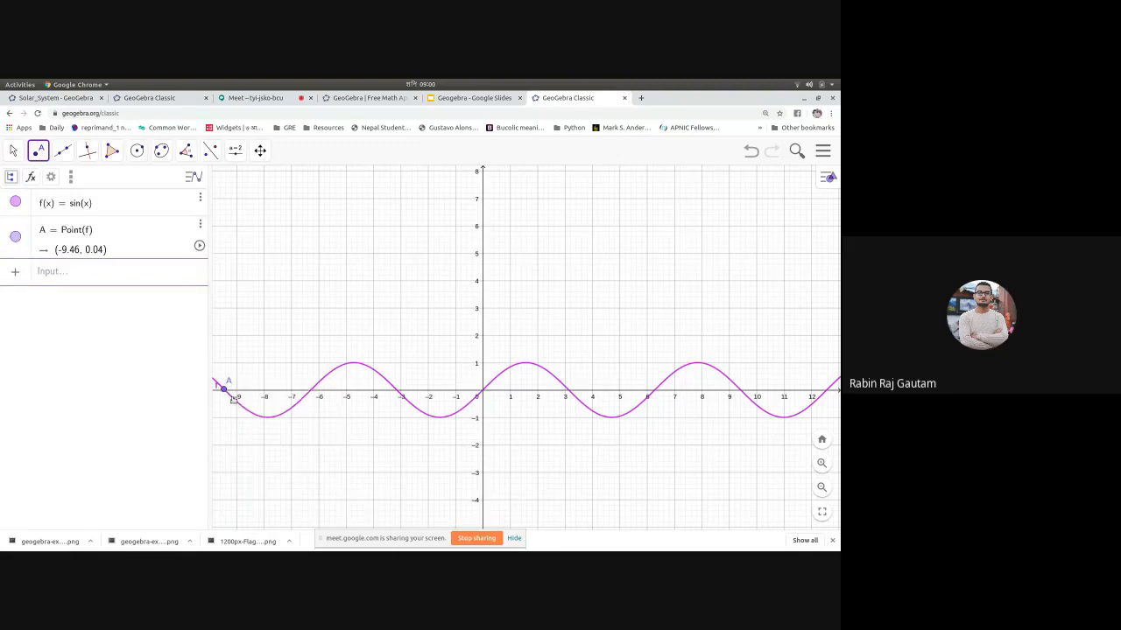
Step: Hide the sine curve, animate the point so it traces the function, and stop the animation
left_click(16, 204)
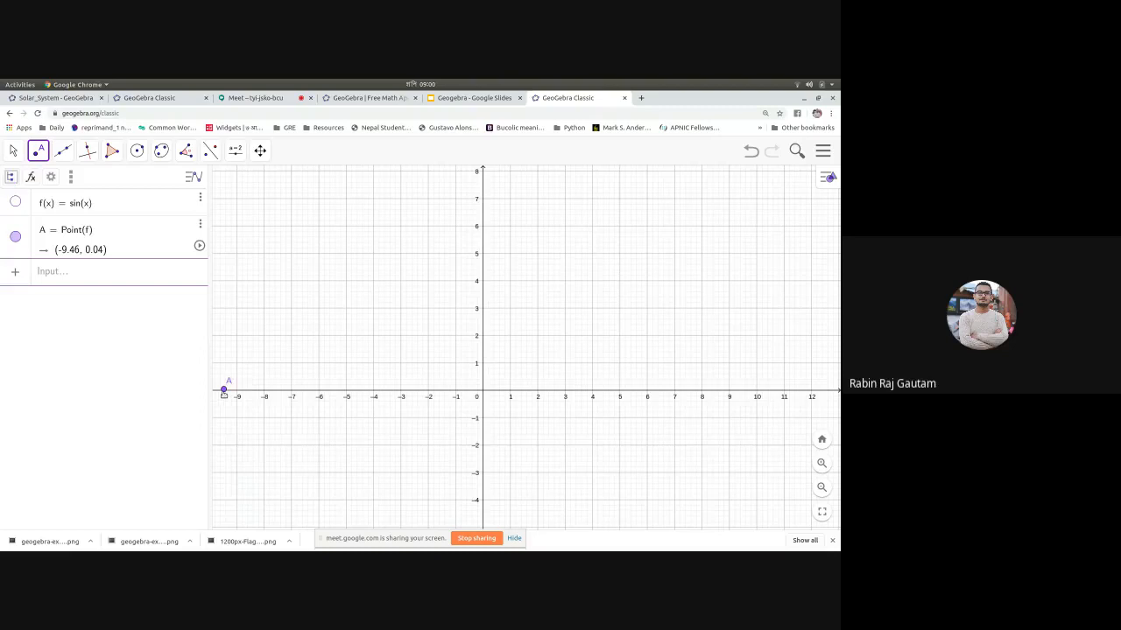
right_click(224, 389)
left_click(254, 467)
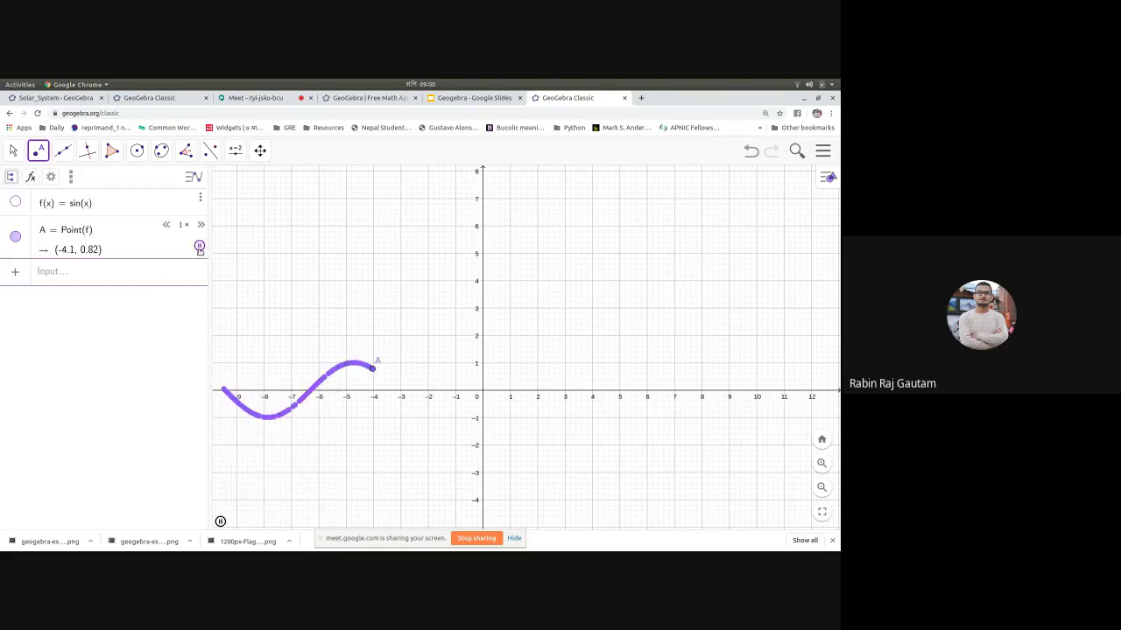
left_click(15, 238)
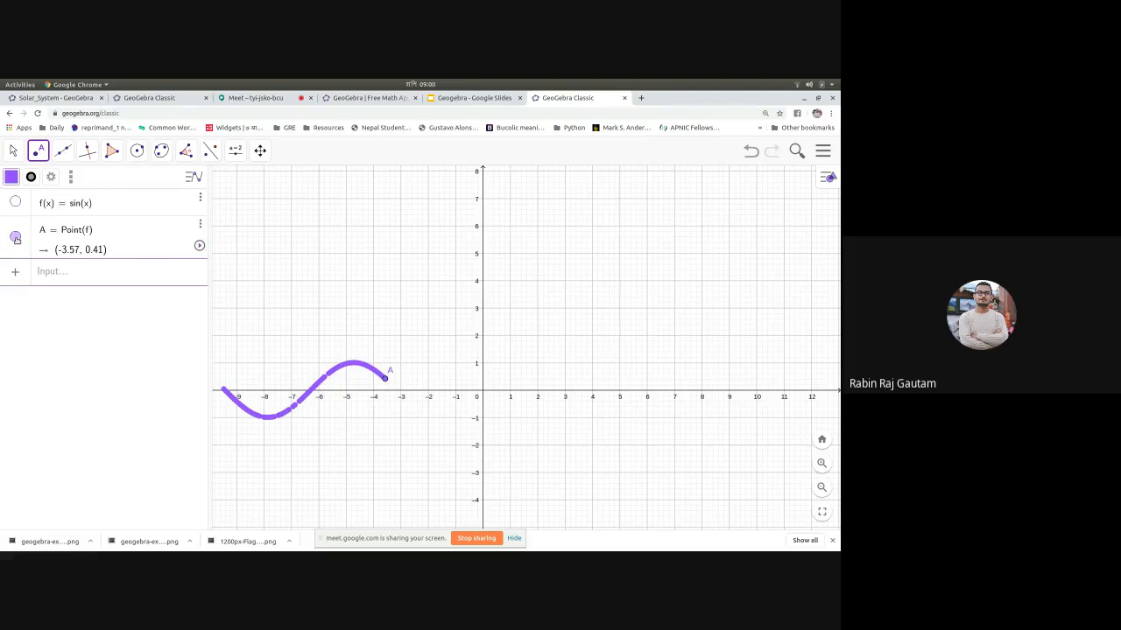
Step: Delete the animated point and display the sine curve again
right_click(311, 390)
left_click(311, 391)
right_click(312, 391)
left_click(28, 342)
left_click(200, 230)
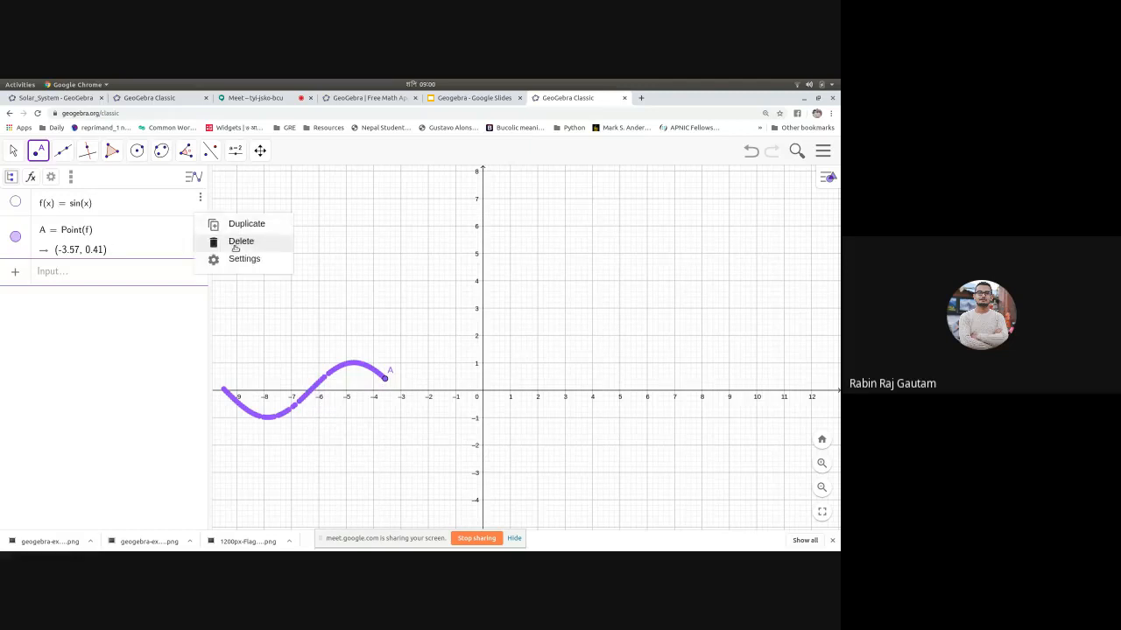
left_click(226, 241)
left_click(82, 207)
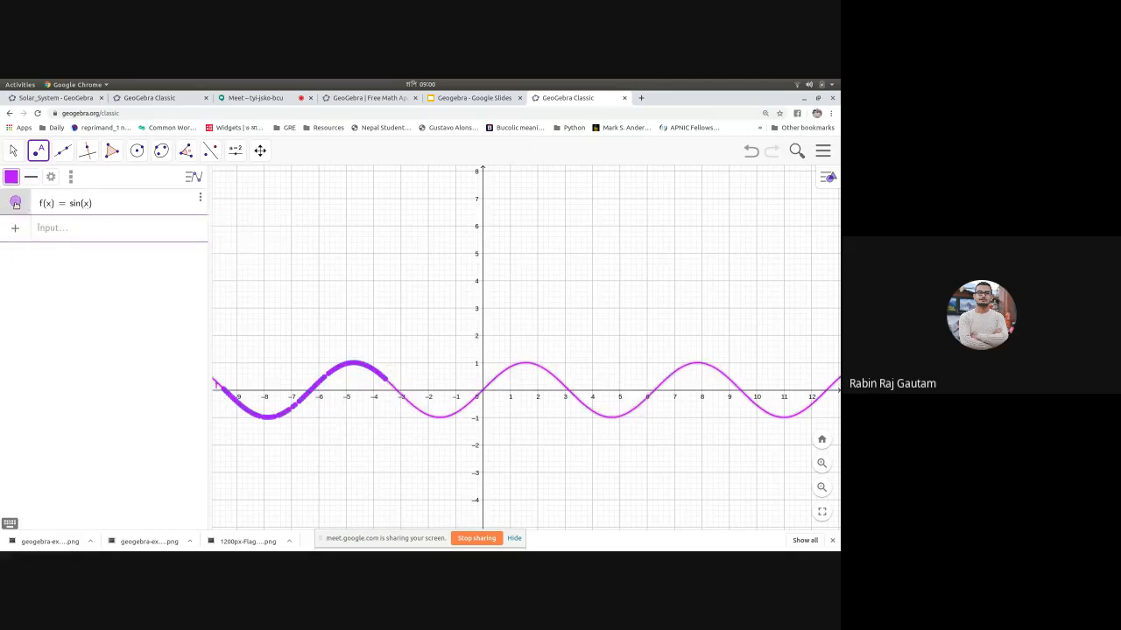
Step: Look through the options of the sine function and the graphics view for a way to clear the leftover trace
left_click(200, 198)
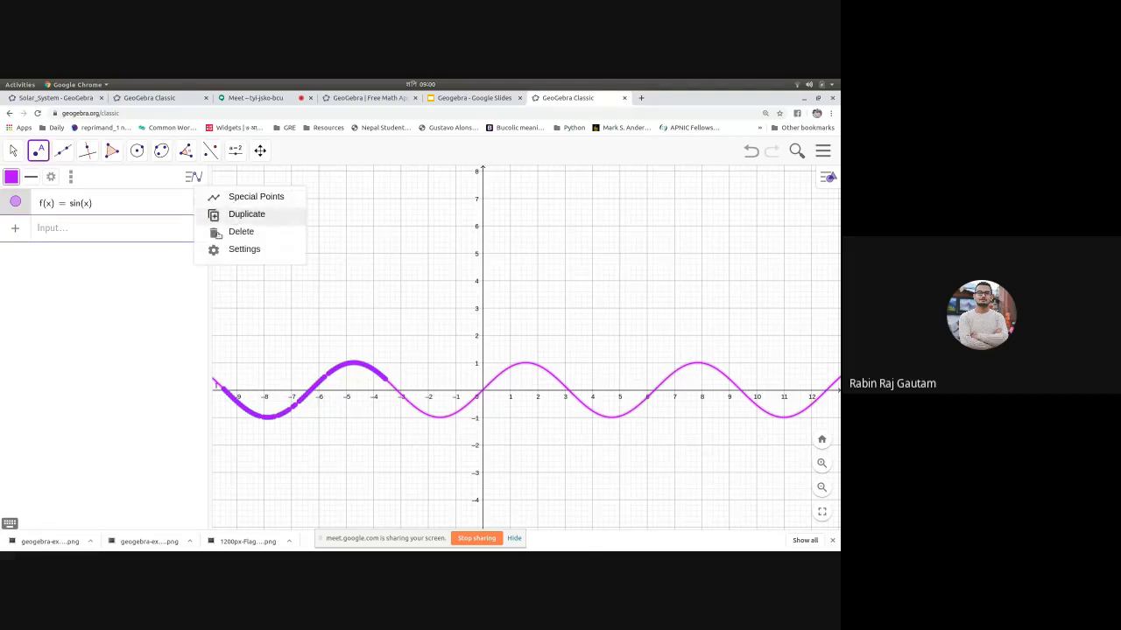
left_click(156, 344)
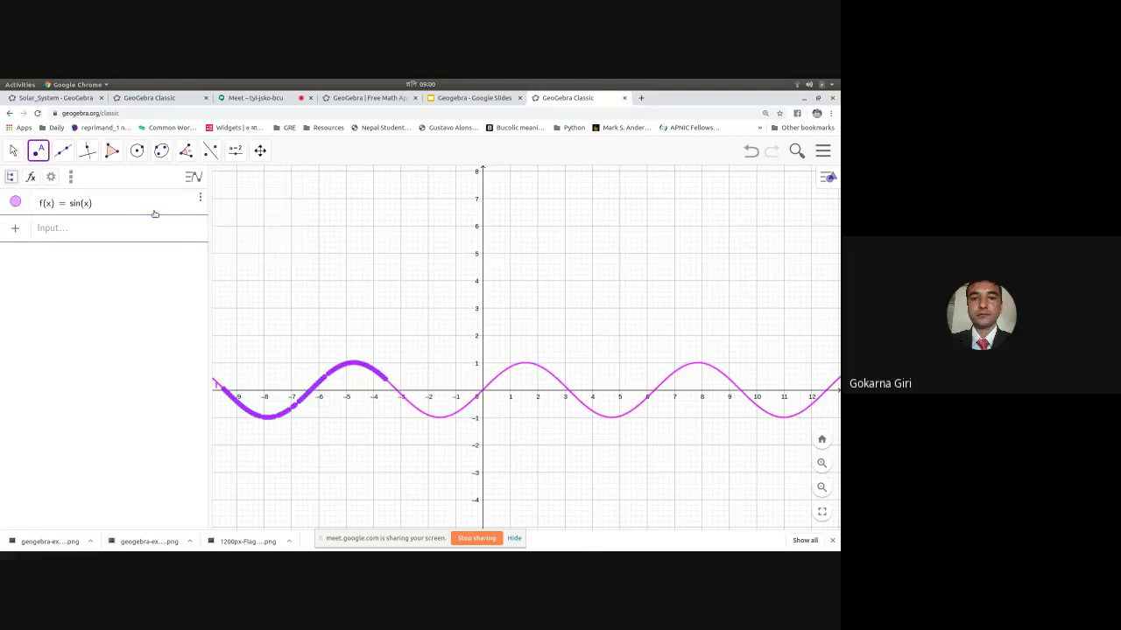
right_click(317, 389)
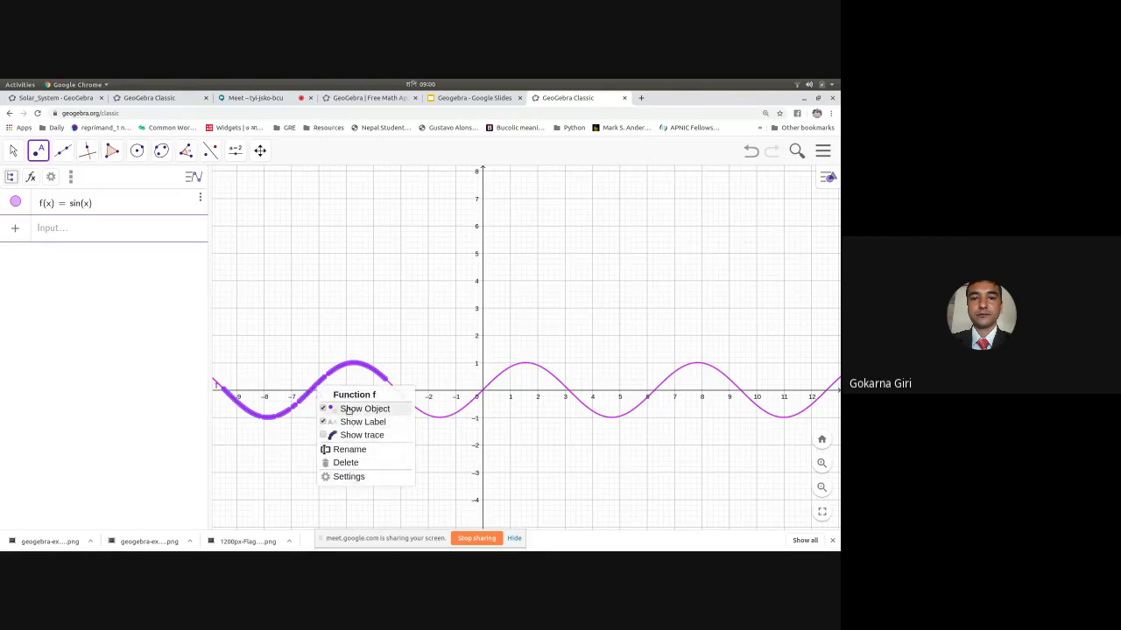
left_click(347, 420)
right_click(336, 376)
left_click(367, 407)
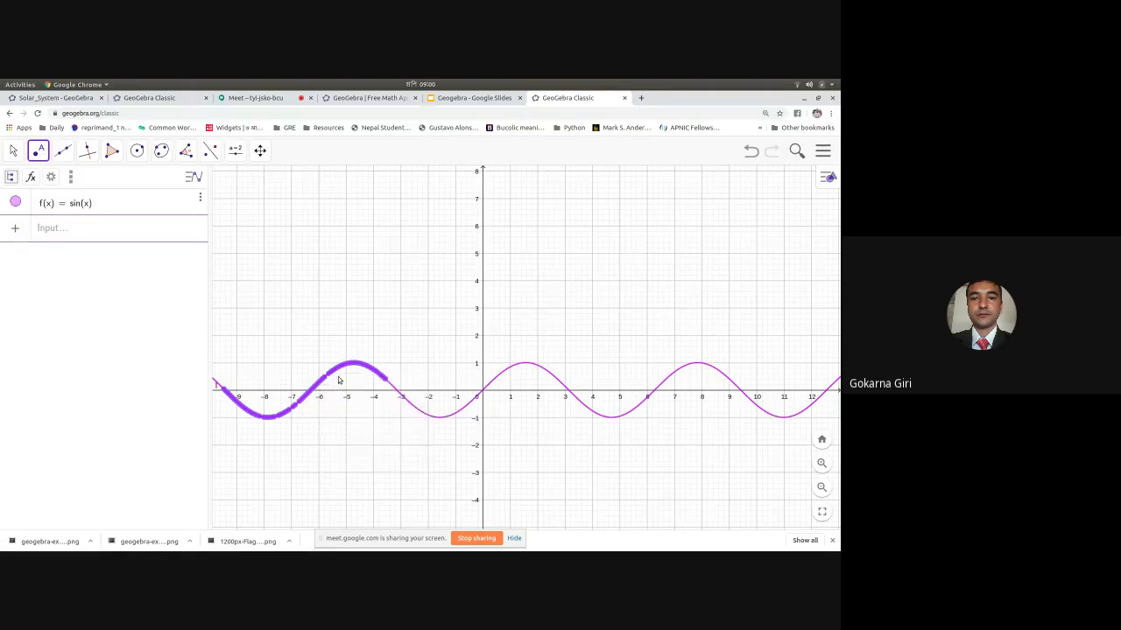
right_click(336, 374)
right_click(336, 369)
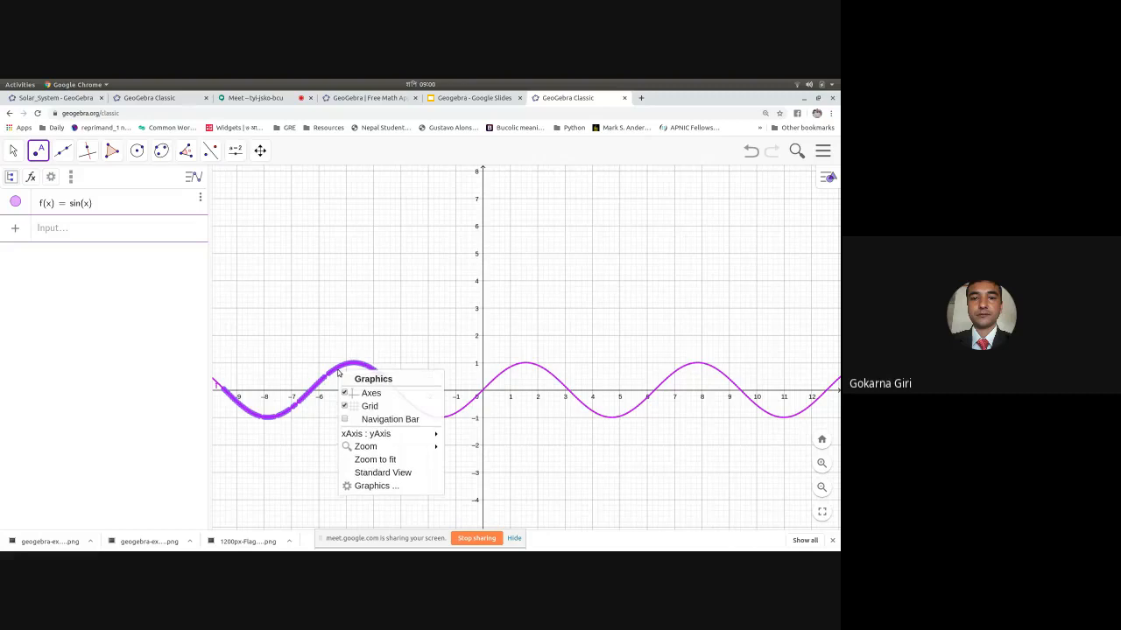
right_click(339, 373)
left_click(357, 420)
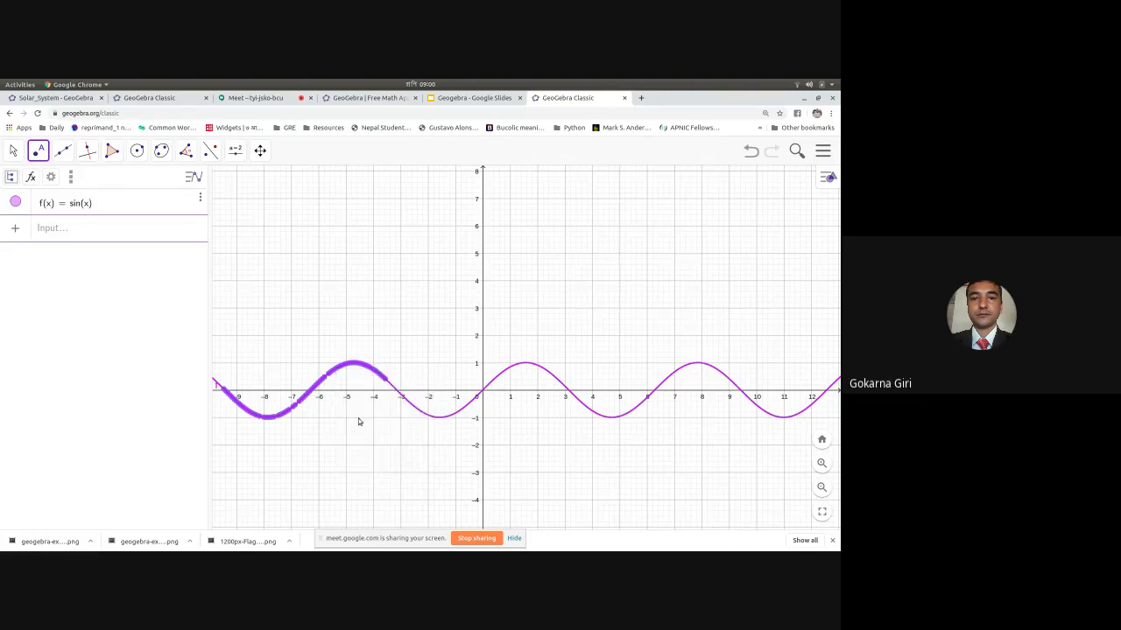
Step: Switch the sine curve's visibility off and on, and look through its style options
left_click(16, 202)
left_click(15, 202)
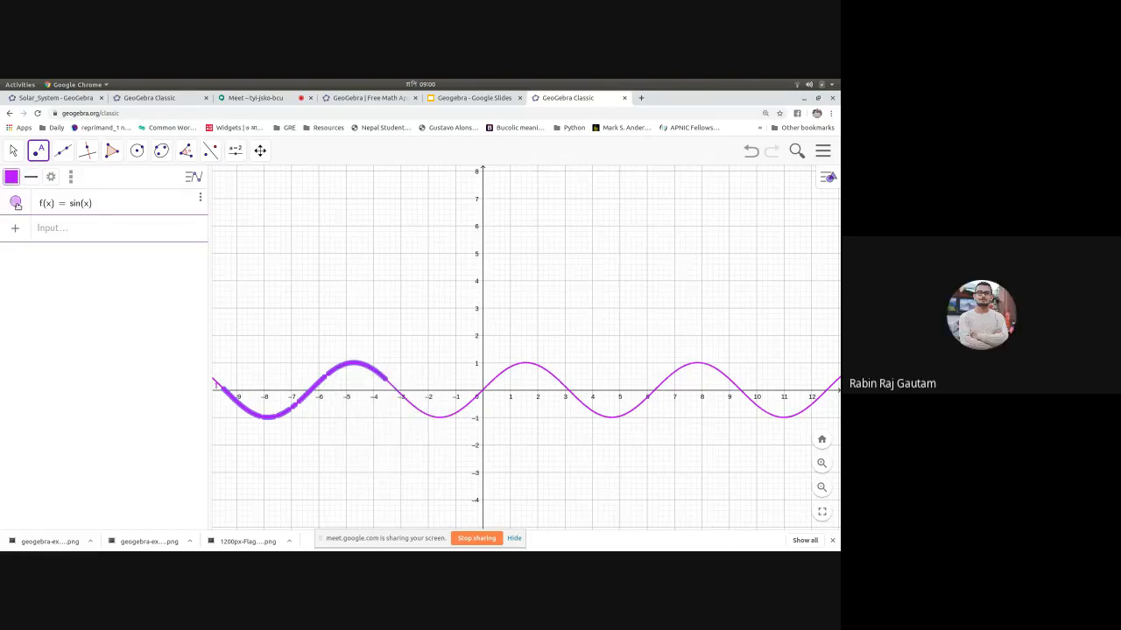
left_click(32, 176)
left_click(40, 180)
left_click(72, 178)
left_click(72, 181)
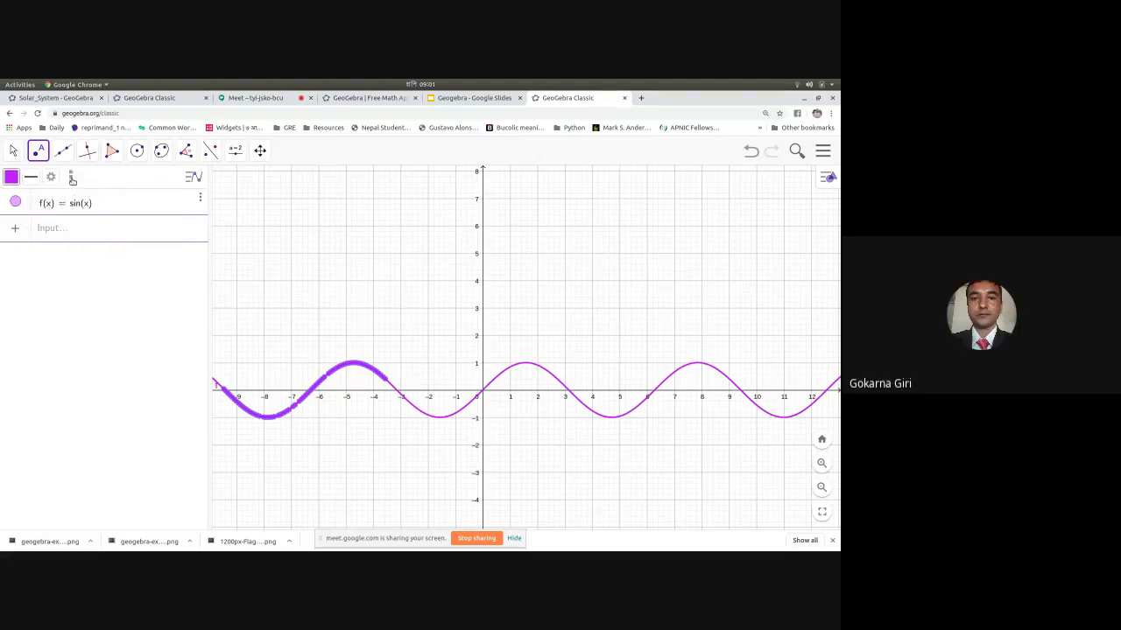
left_click(107, 291)
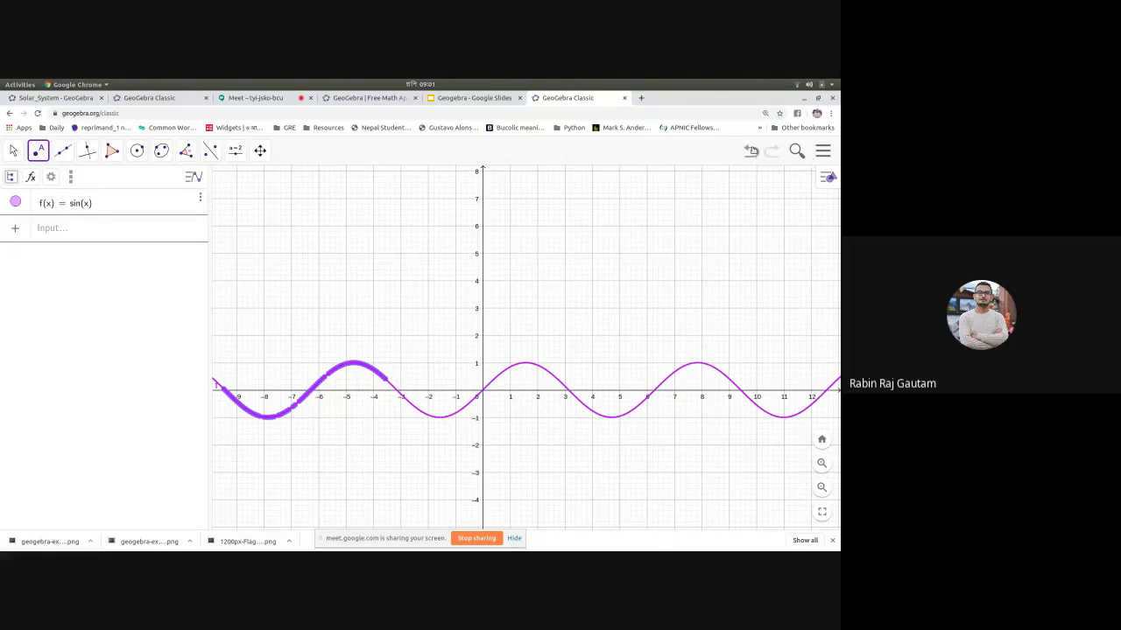
Step: Undo the last change to clear the trace and make the sine curve visible
left_click(751, 151)
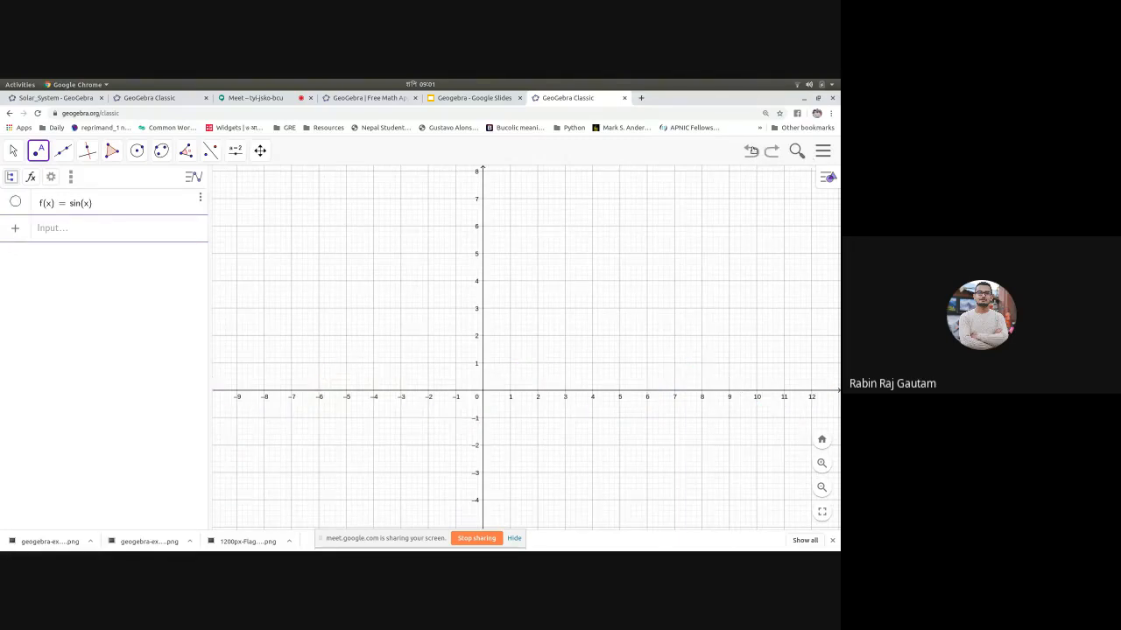
left_click(15, 202)
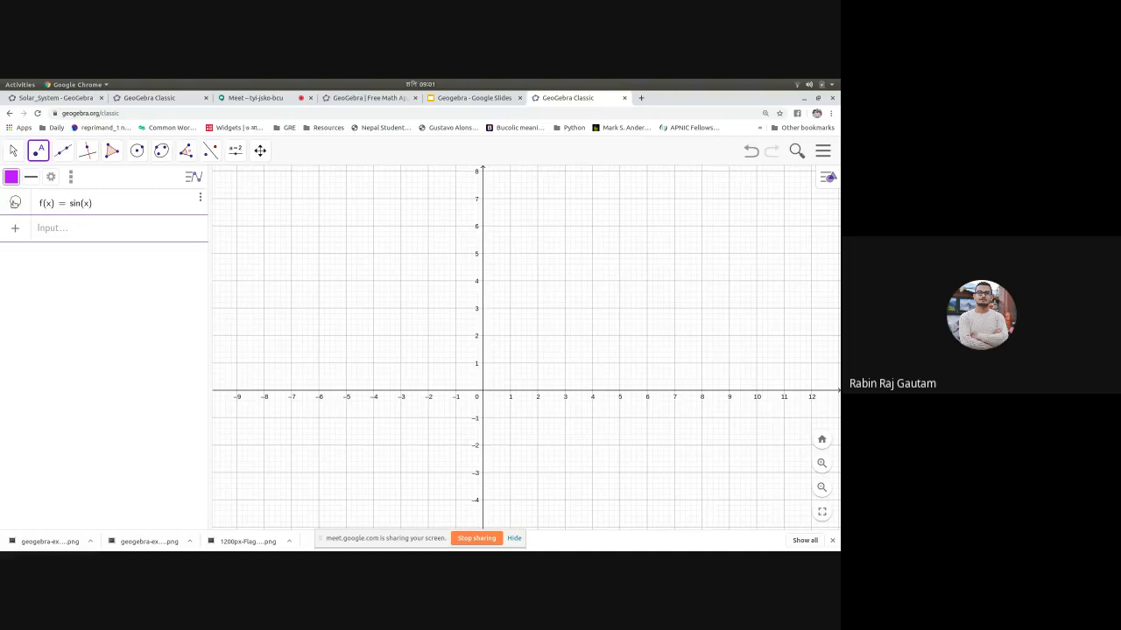
left_click(15, 203)
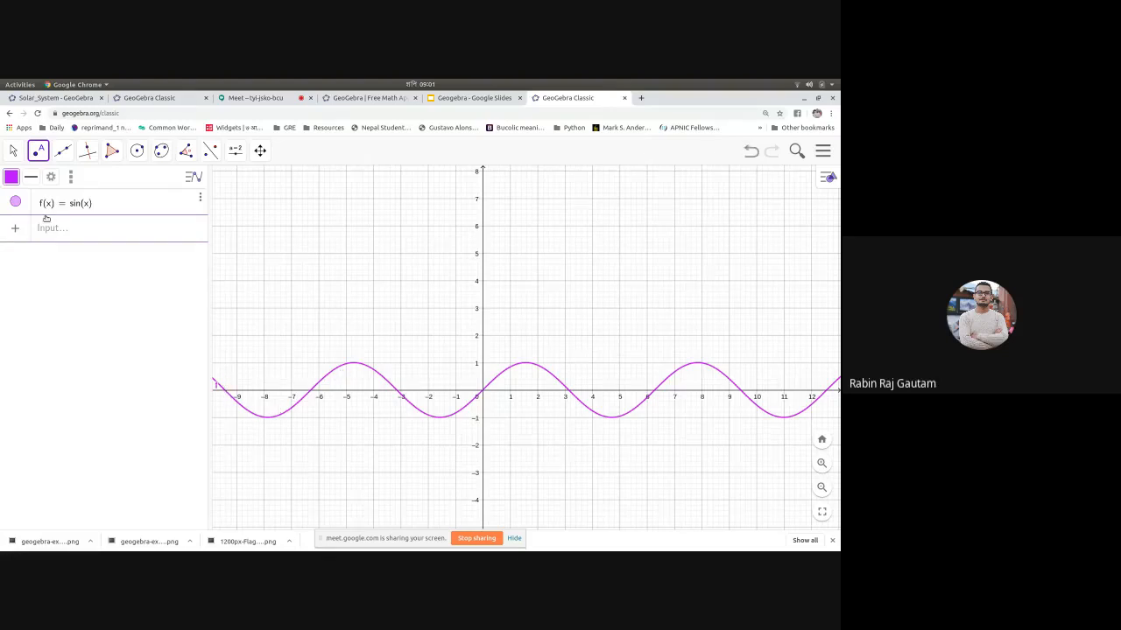
left_click(201, 200)
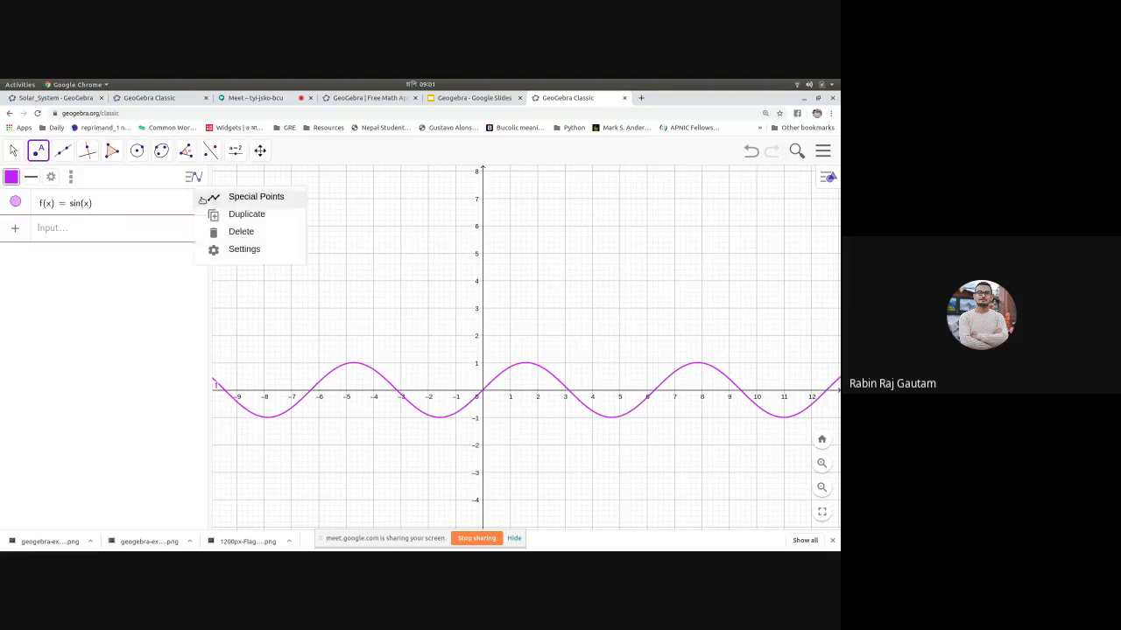
left_click(140, 249)
left_click(77, 204)
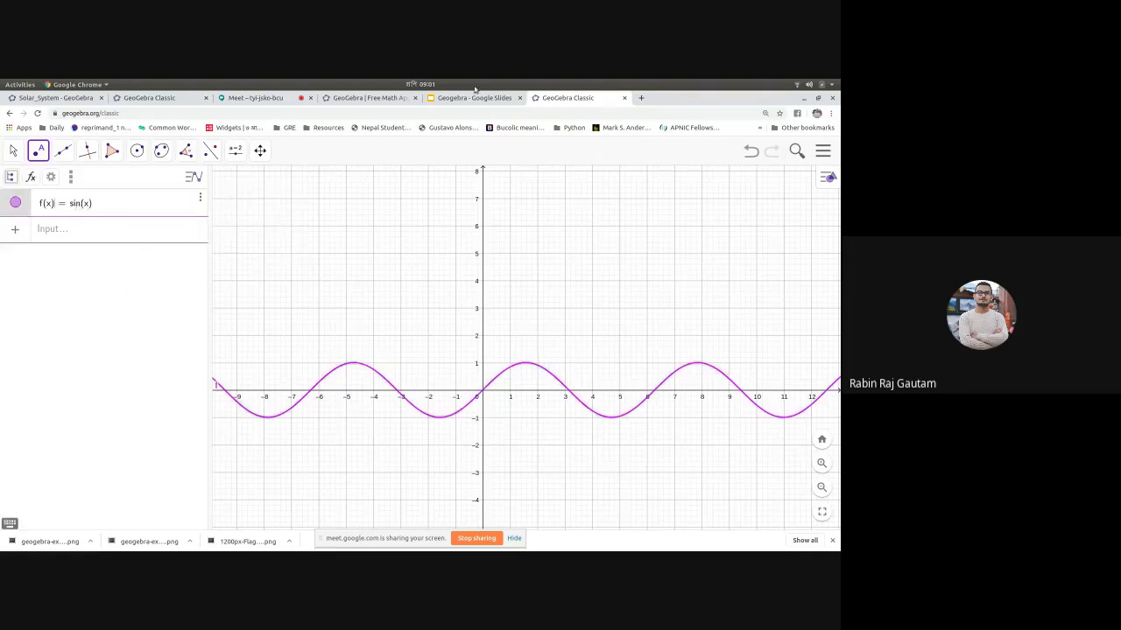
Step: Start a new blank construction, discarding the sine graph without saving
left_click(476, 98)
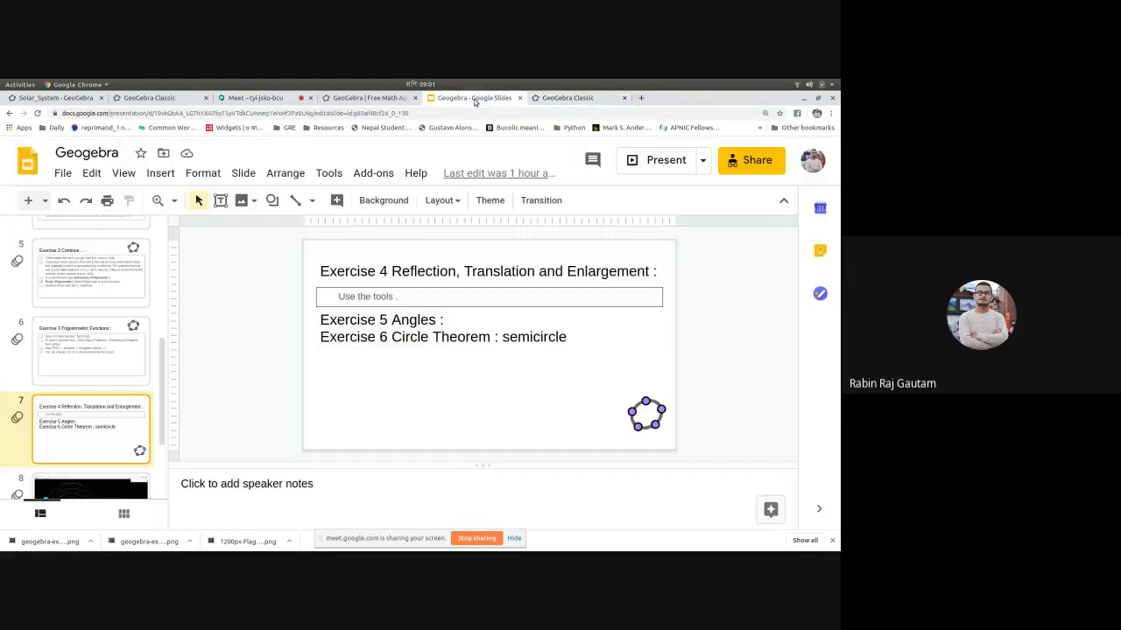
left_click(568, 98)
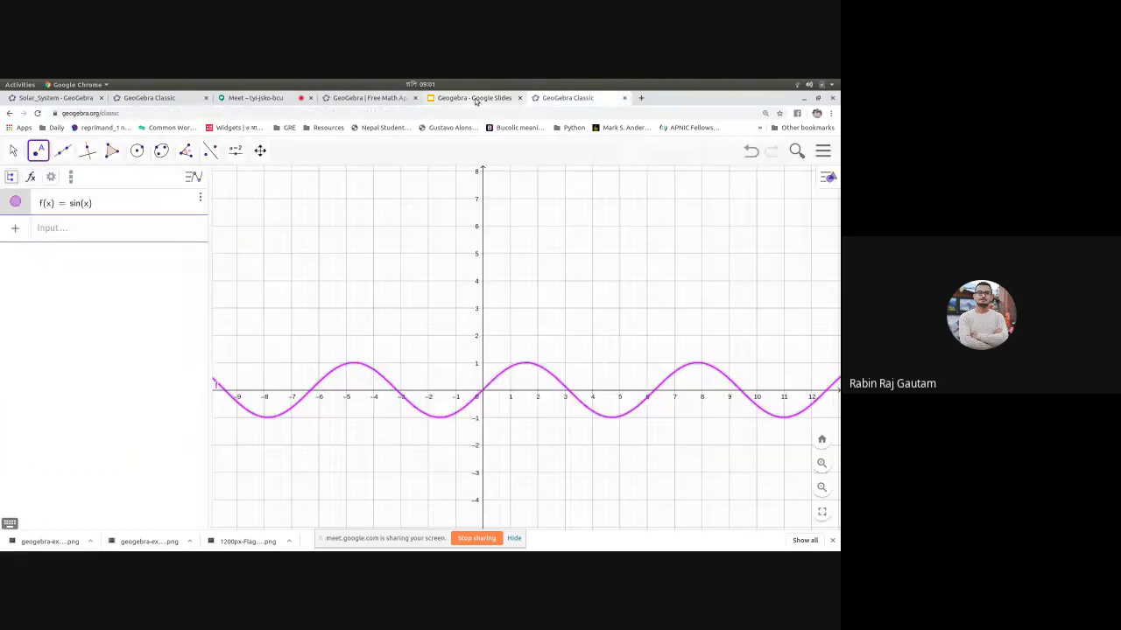
left_click(823, 150)
left_click(776, 190)
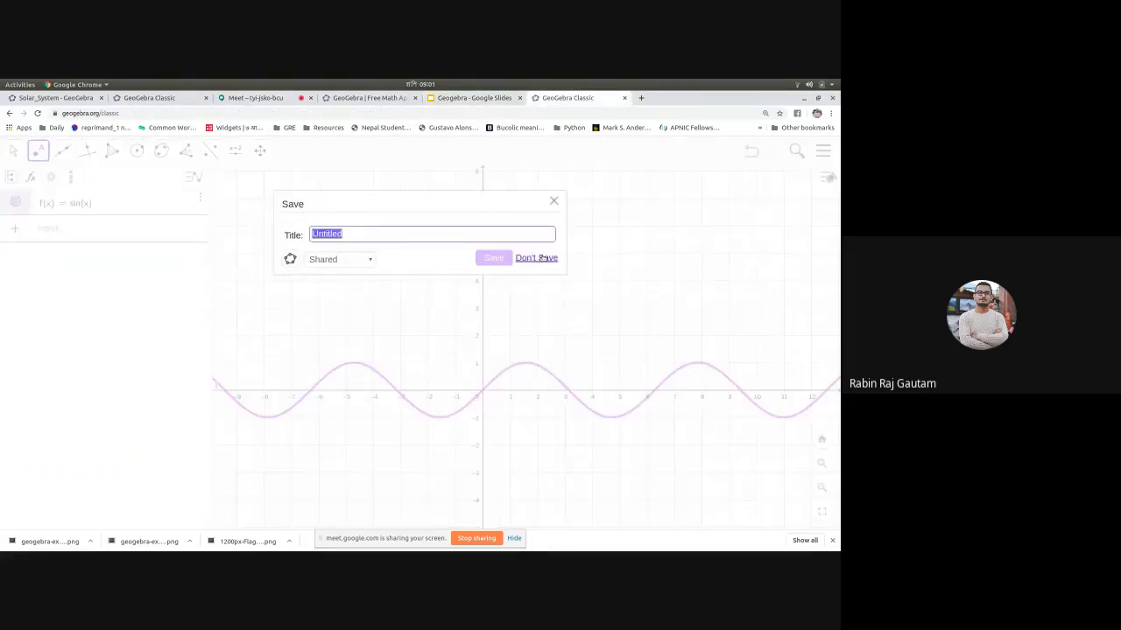
left_click(534, 258)
left_click(260, 151)
left_click(262, 183)
left_click_drag(394, 251, 545, 270)
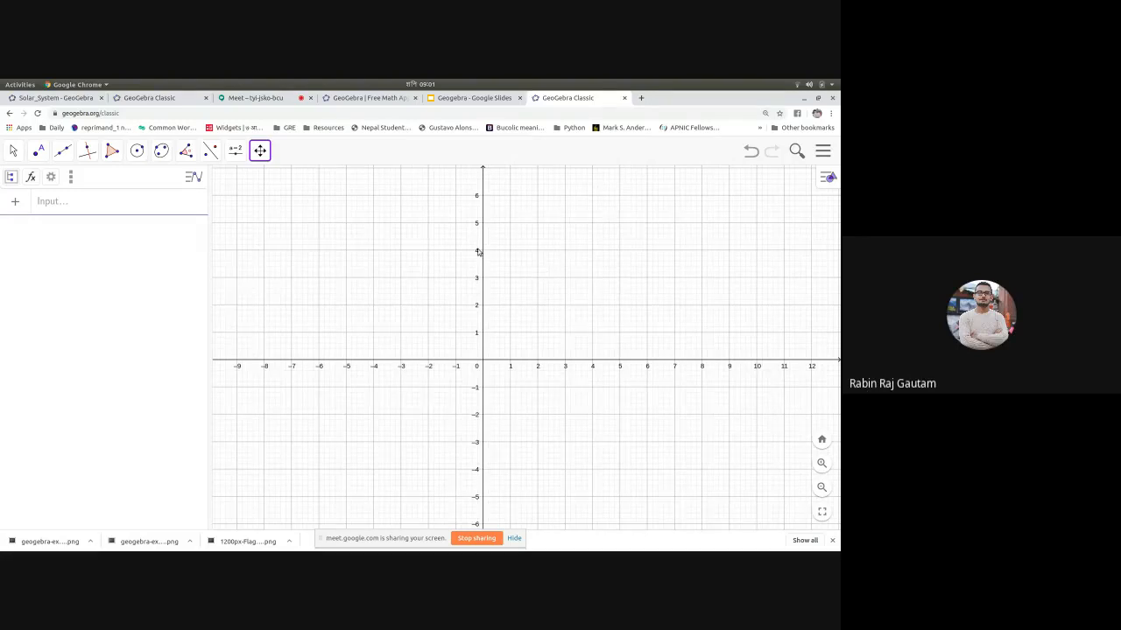
Step: Check the slide on Exercise 4 Reflection, Translation and Enlargement, and return to the blank construction
left_click(438, 99)
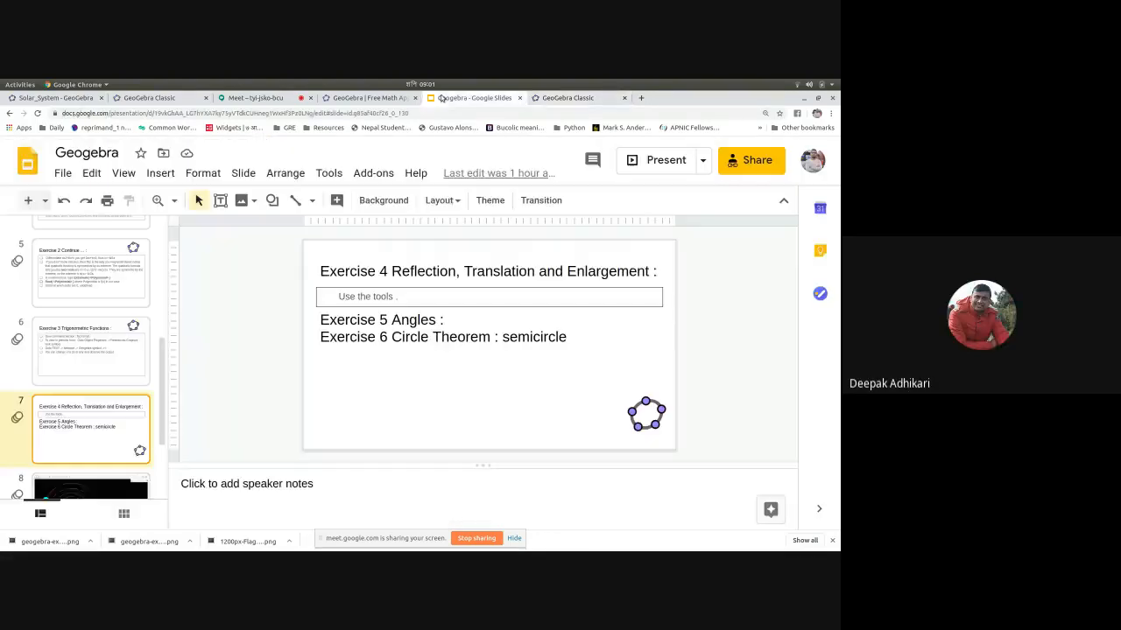
left_click(564, 100)
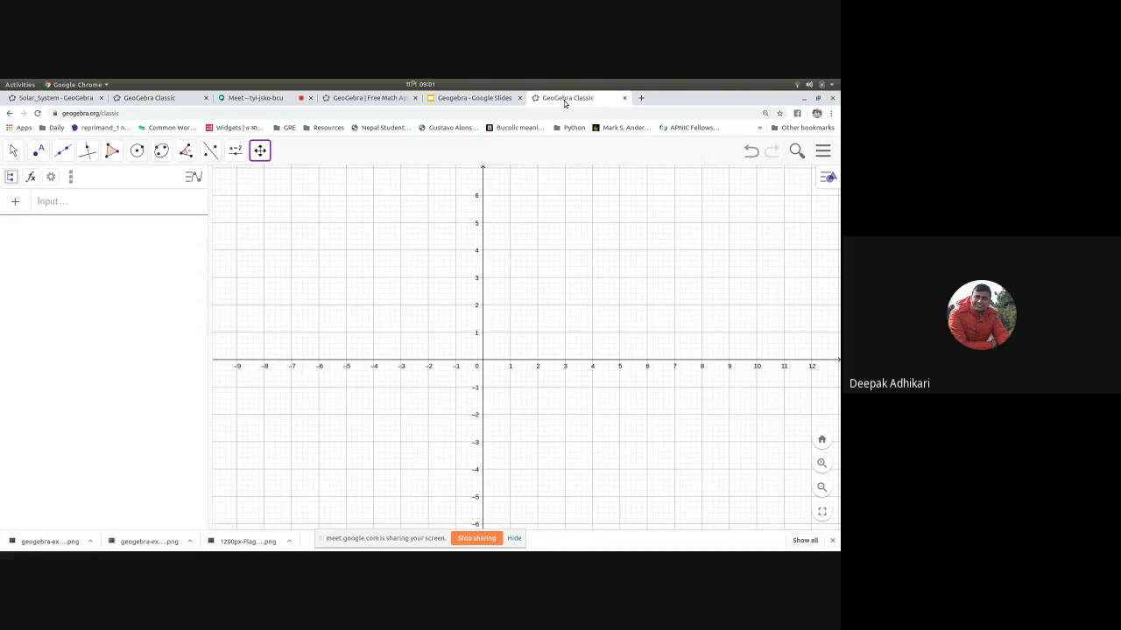
left_click_drag(525, 255, 510, 298)
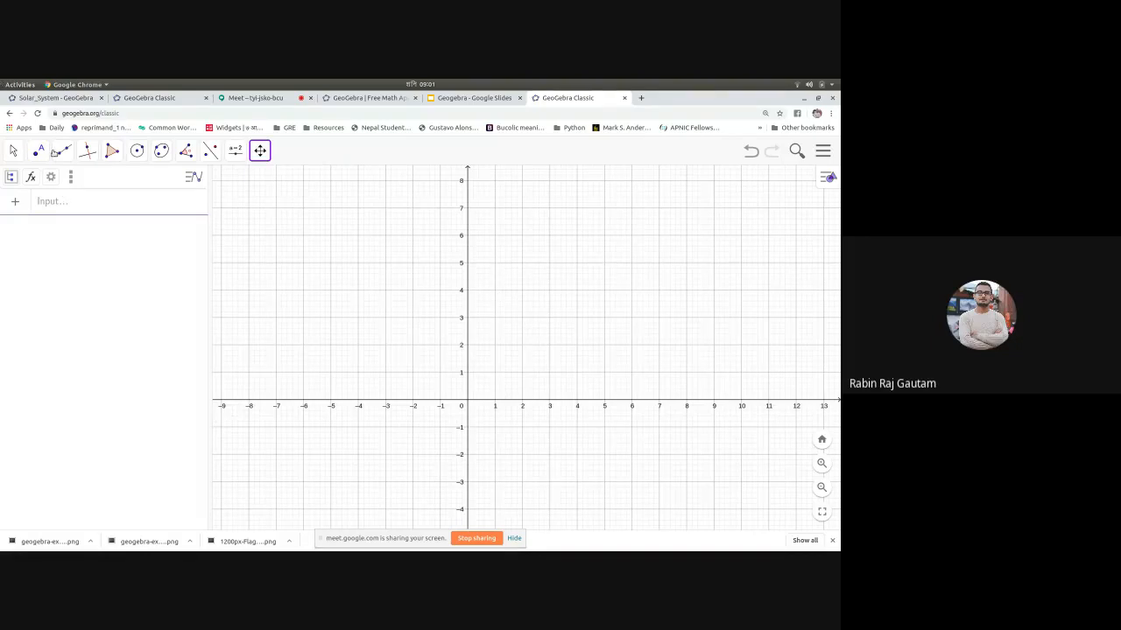
left_click(123, 114)
left_click(104, 265)
left_click(263, 155)
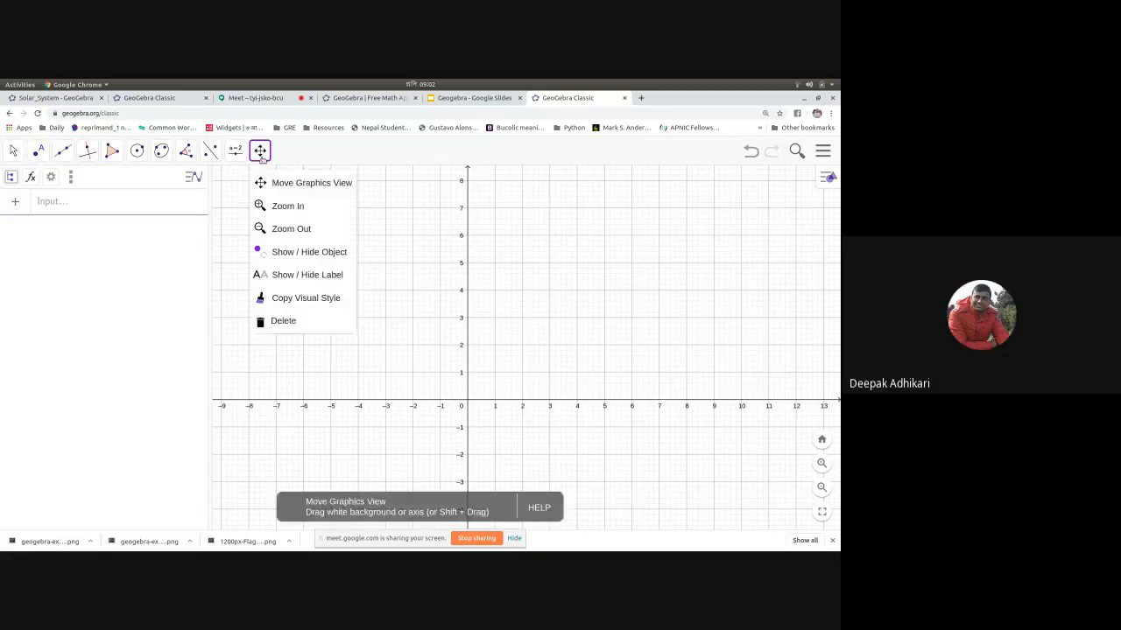
left_click(264, 157)
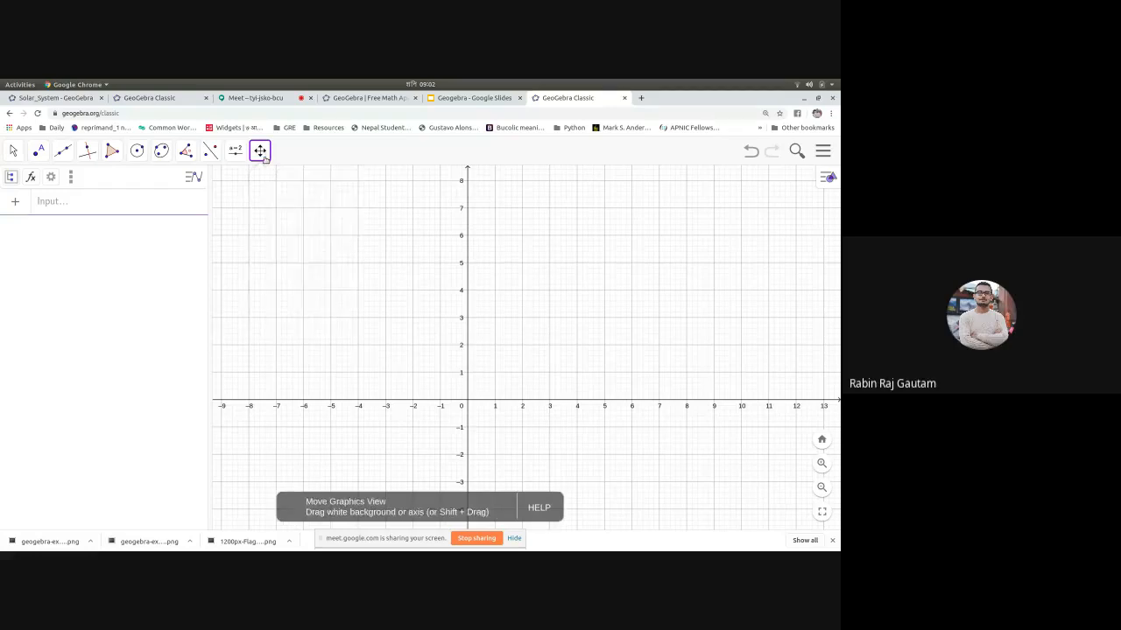
left_click(263, 155)
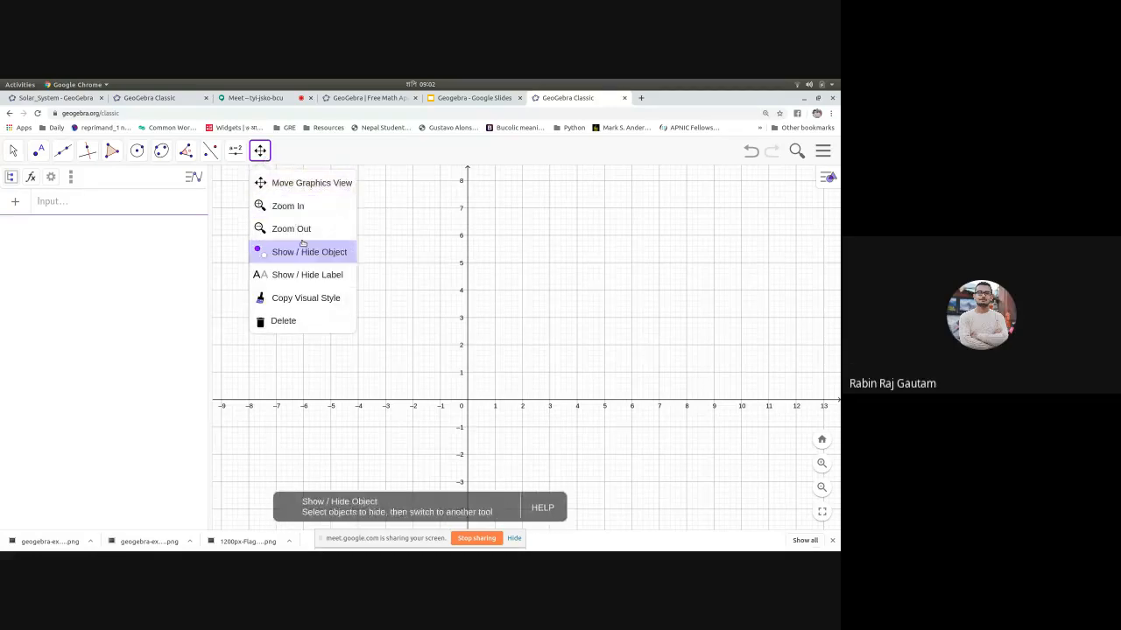
left_click(235, 151)
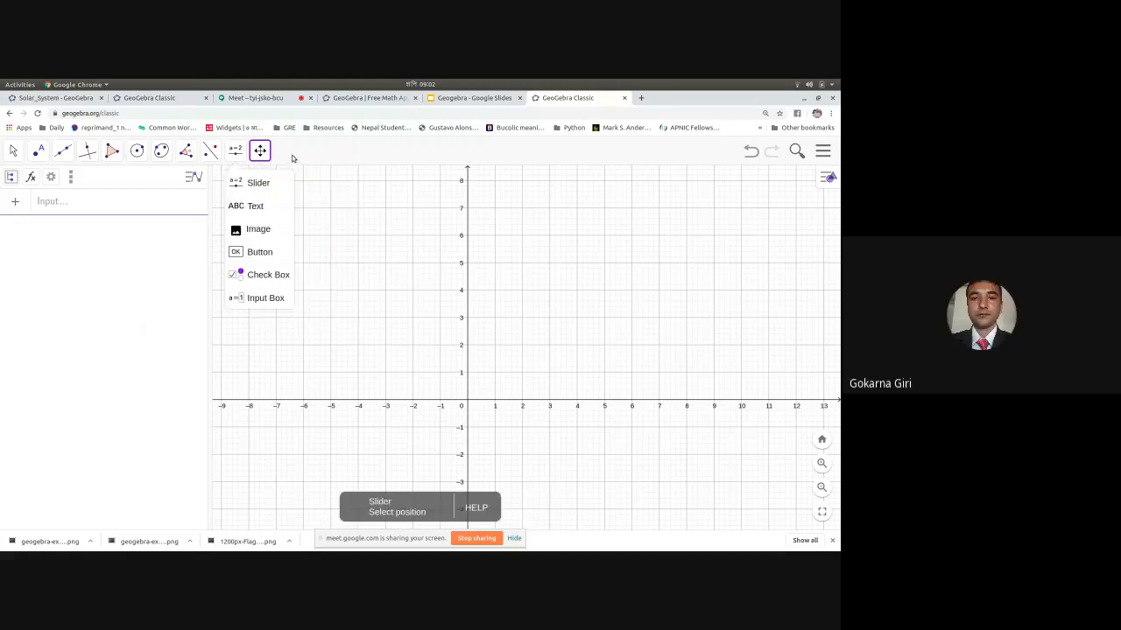
left_click(260, 151)
left_click(185, 150)
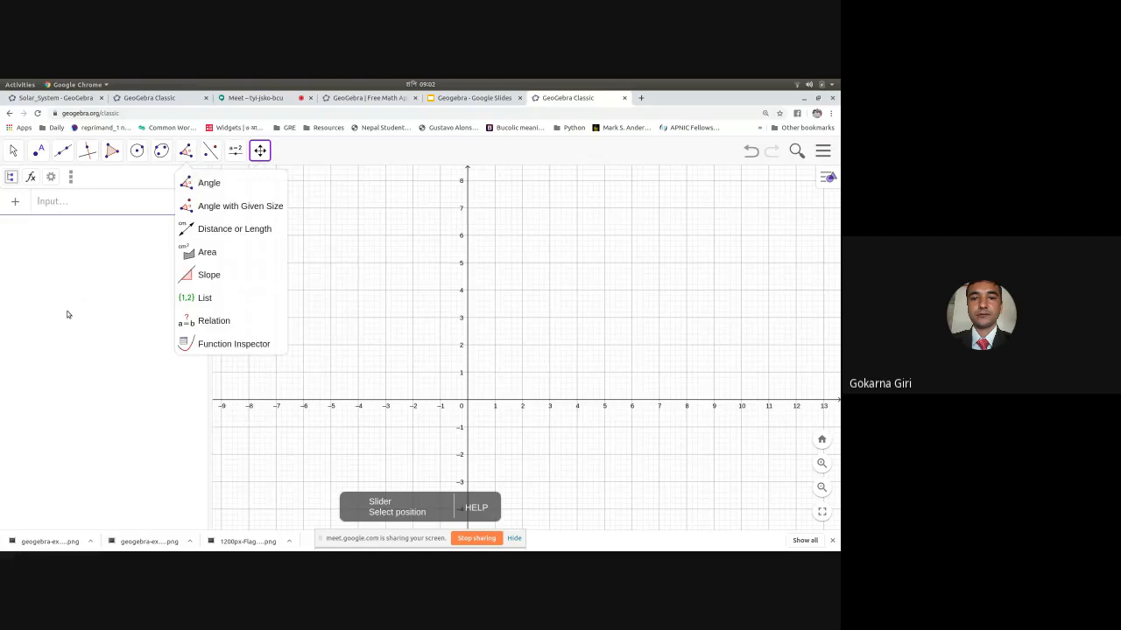
left_click(195, 181)
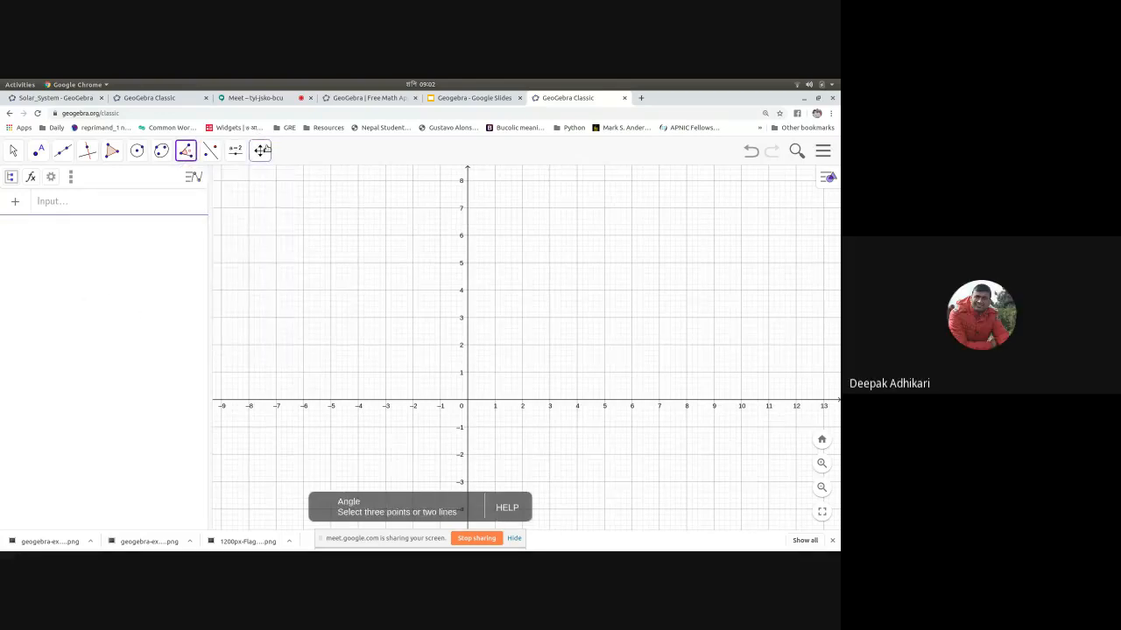
left_click(259, 151)
left_click(302, 182)
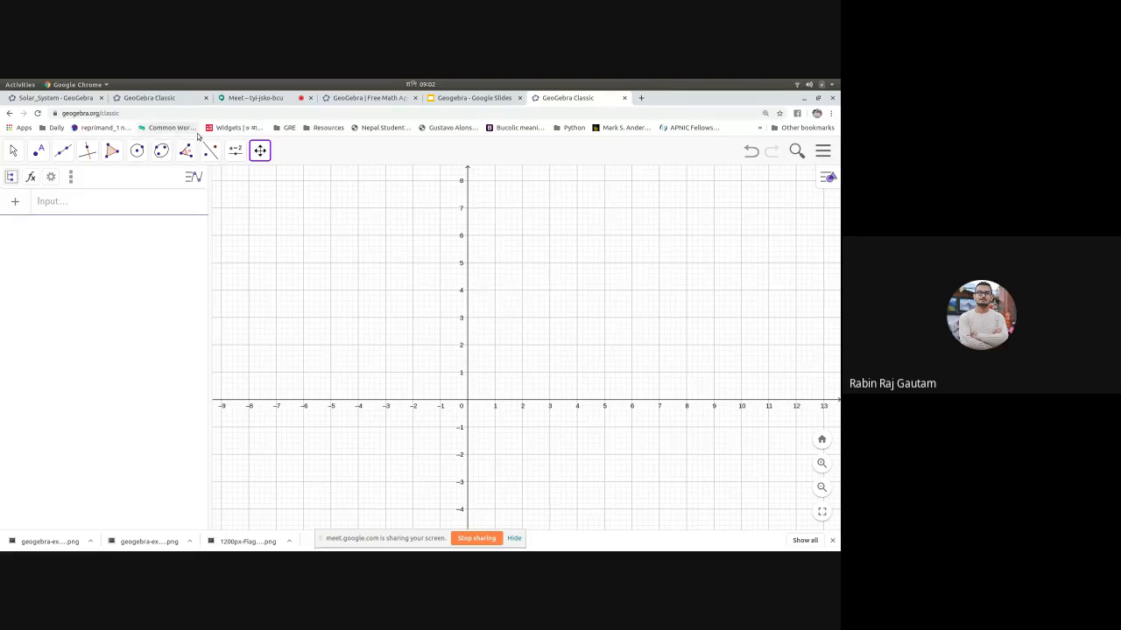
left_click(132, 113)
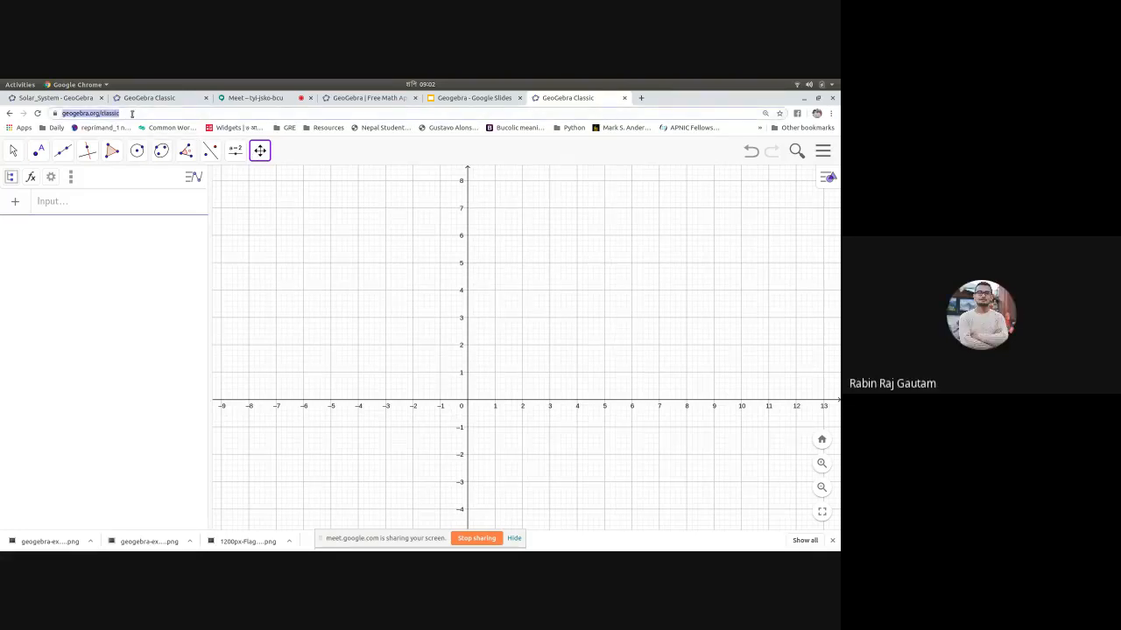
left_click(138, 273)
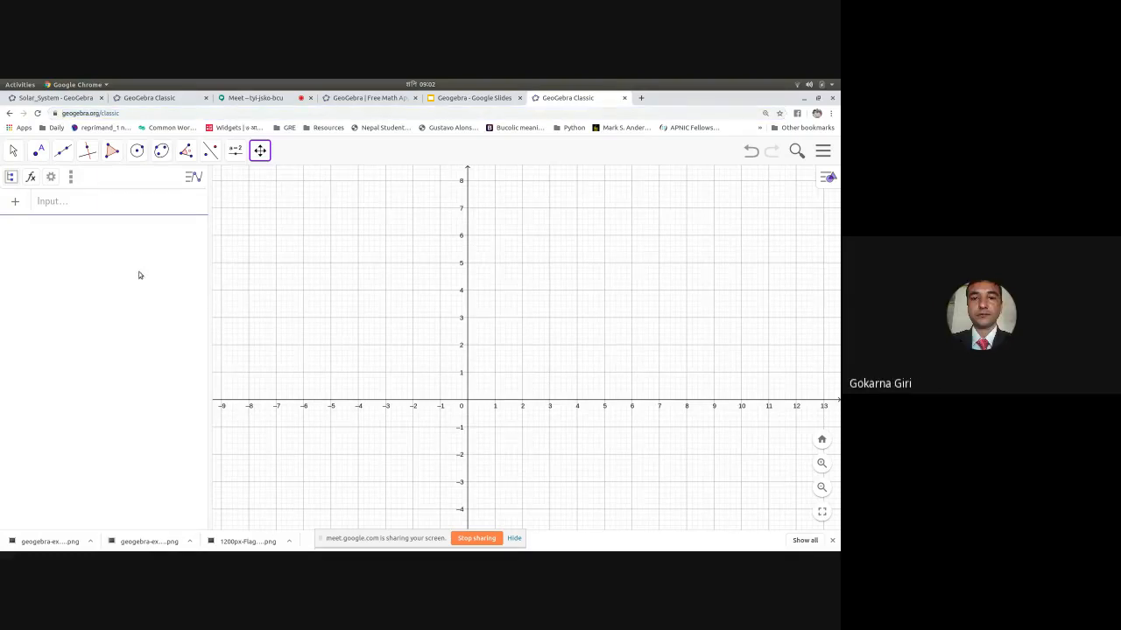
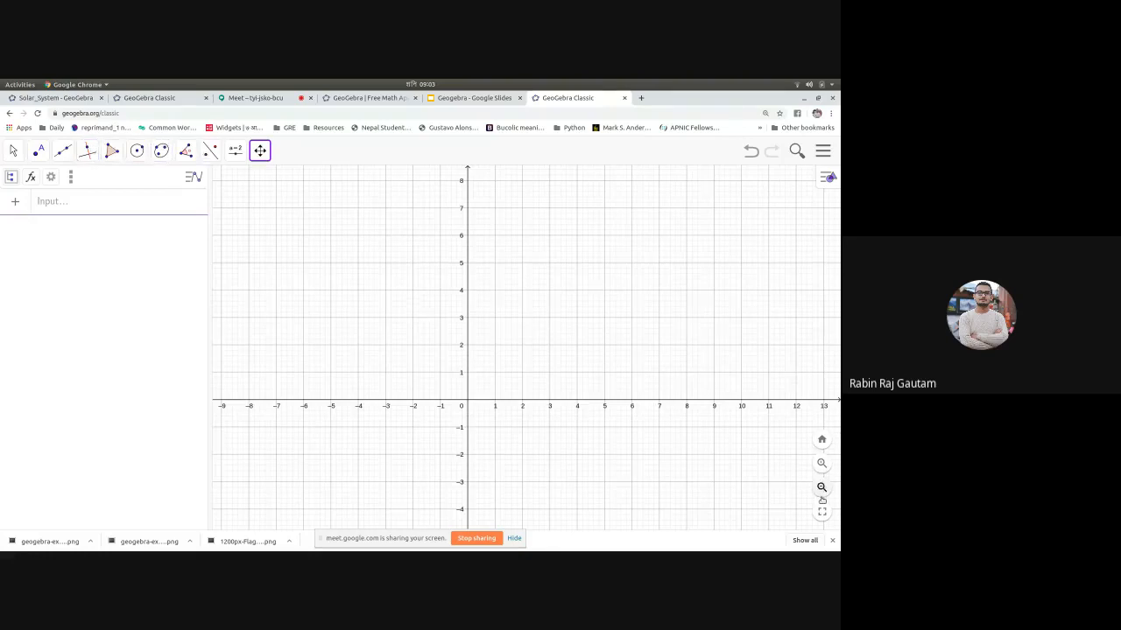
left_click(260, 151)
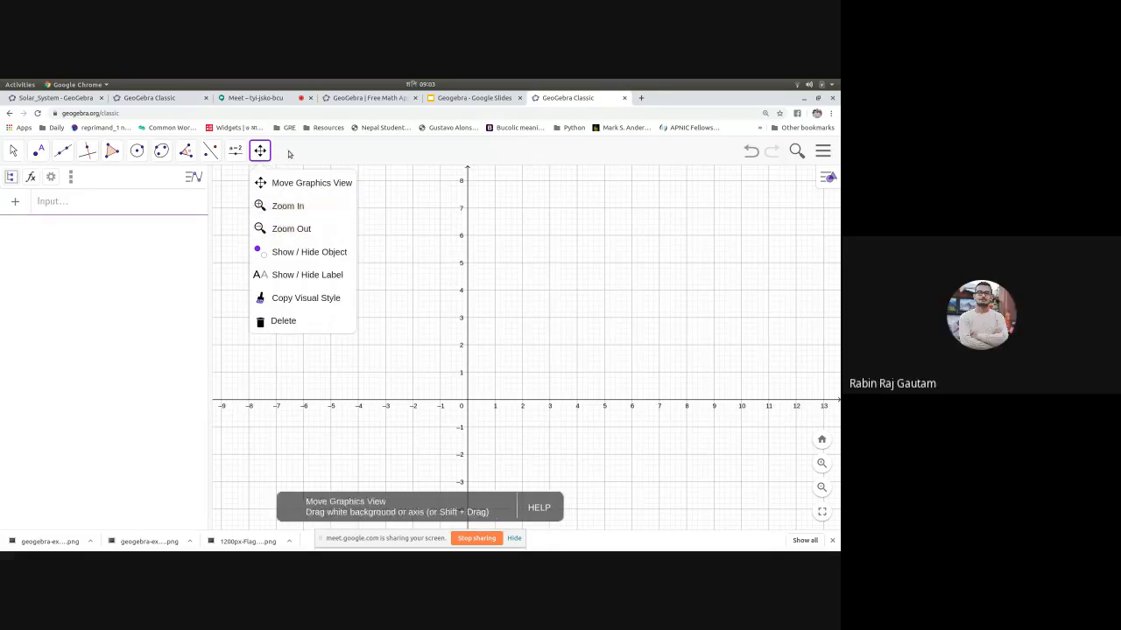
mouse_move(63, 151)
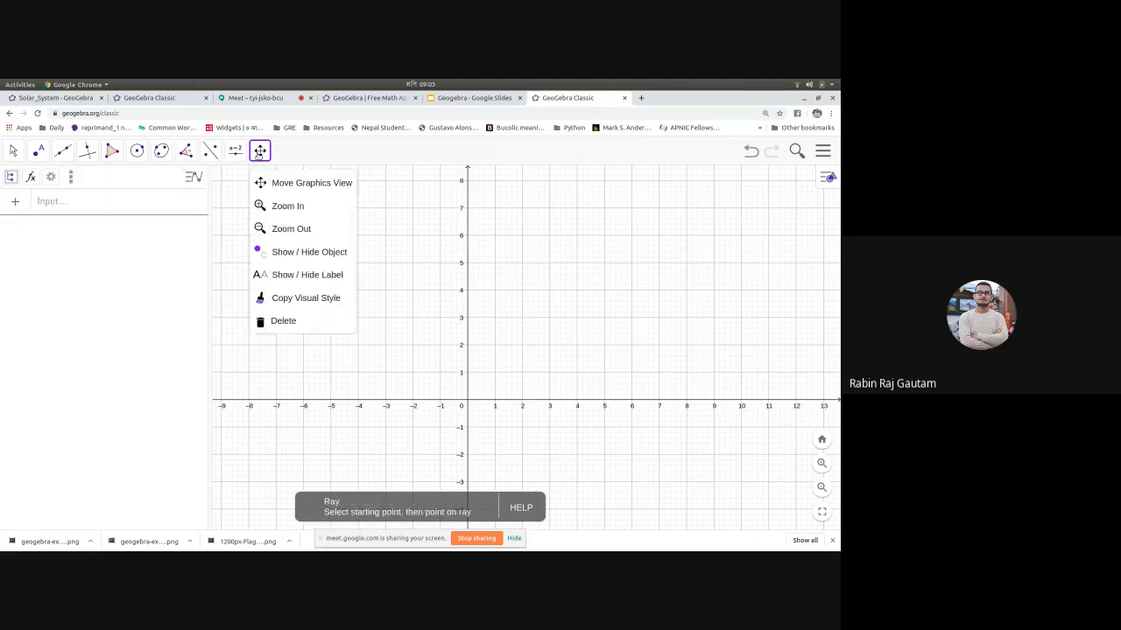
left_click(260, 152)
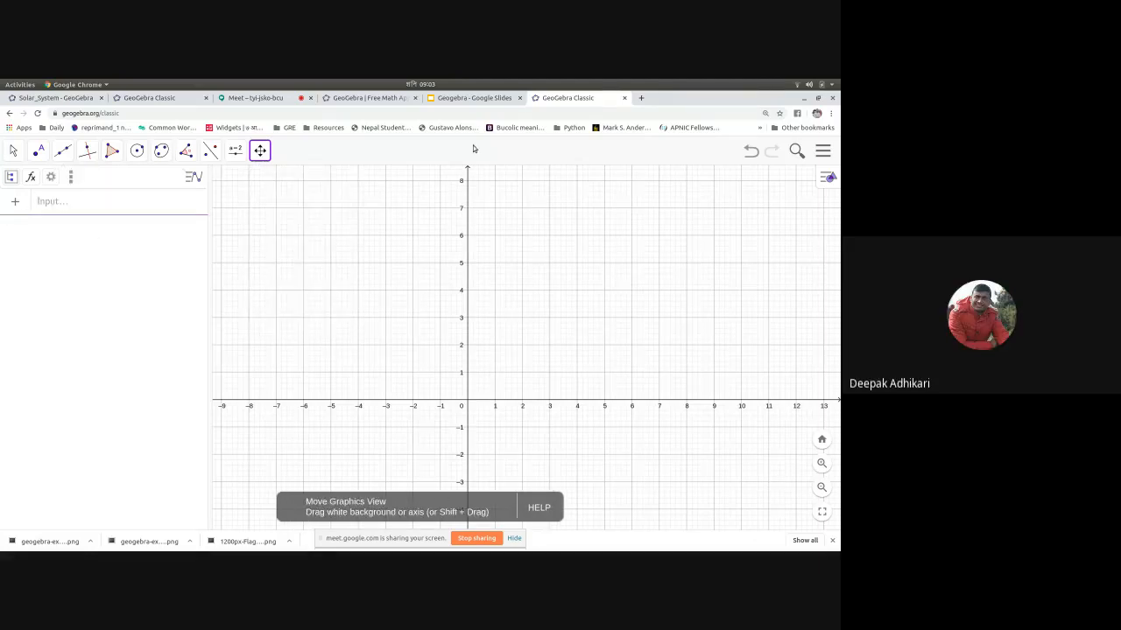
left_click(475, 98)
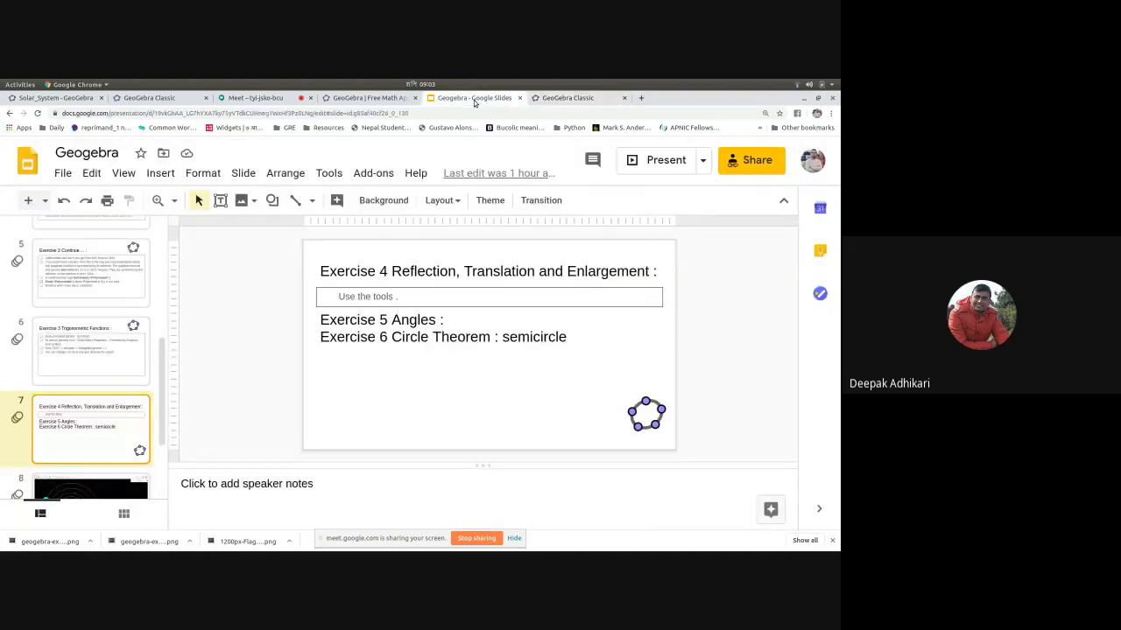
left_click(560, 98)
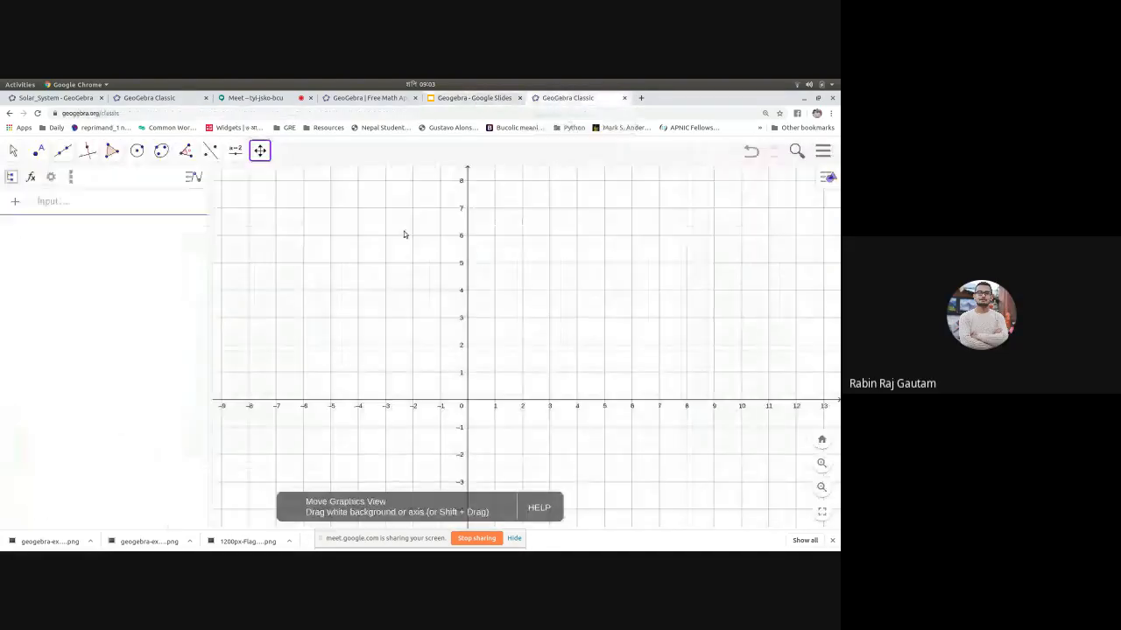
Step: Draw a triangle with the Polygon tool, with vertices at (-7, 9), (-9, 2) and about (-1.4, 5)
left_click(260, 150)
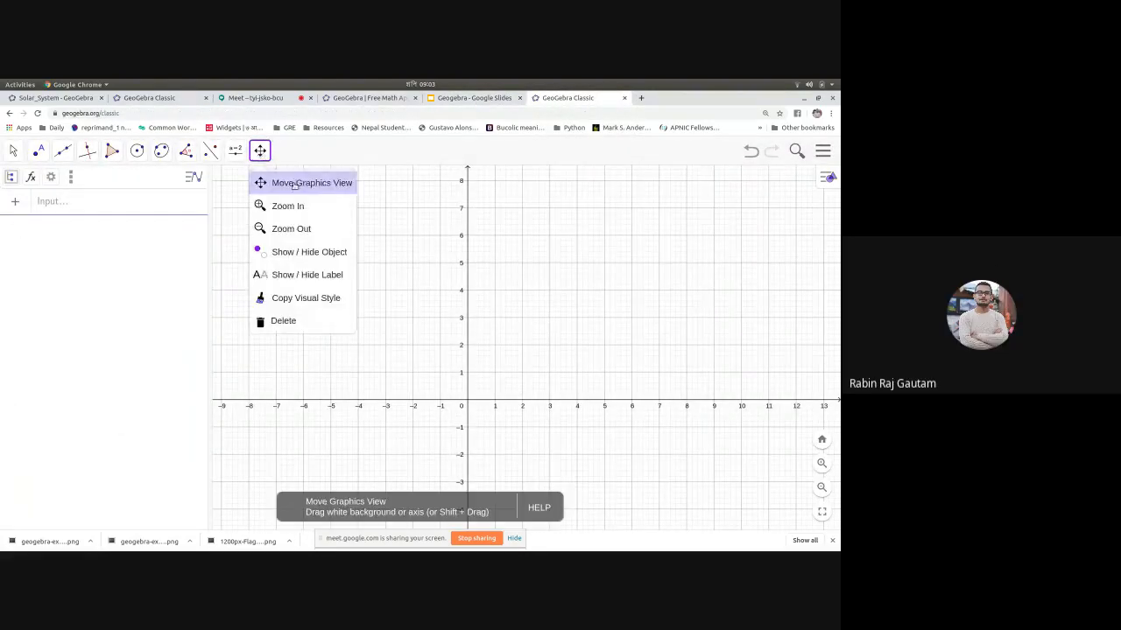
left_click(269, 183)
left_click_drag(403, 250, 458, 289)
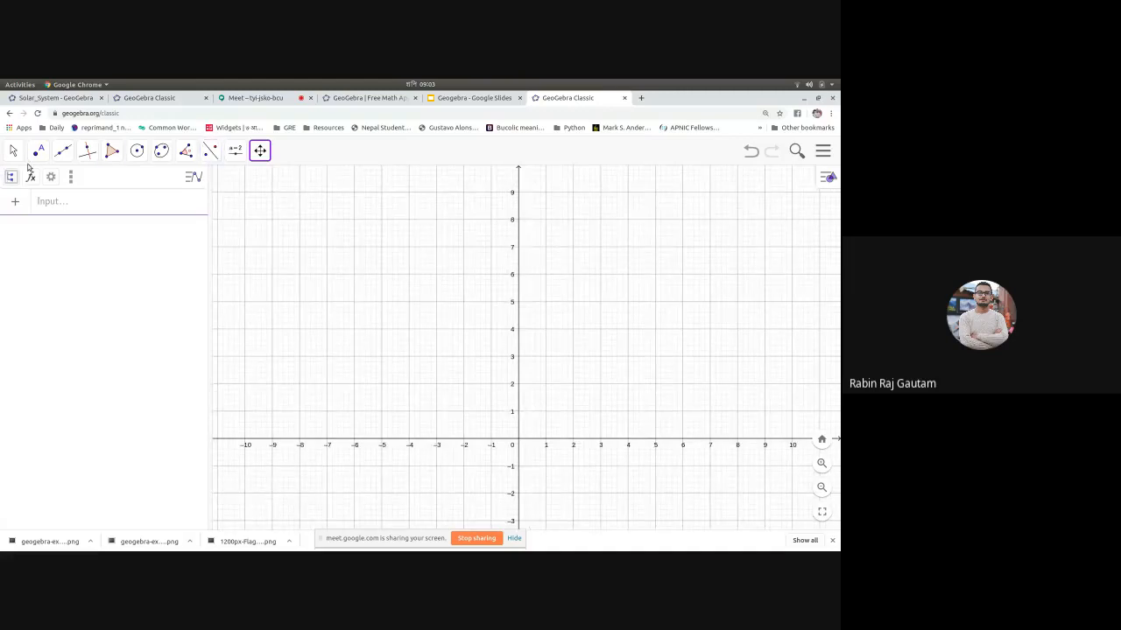
left_click(113, 153)
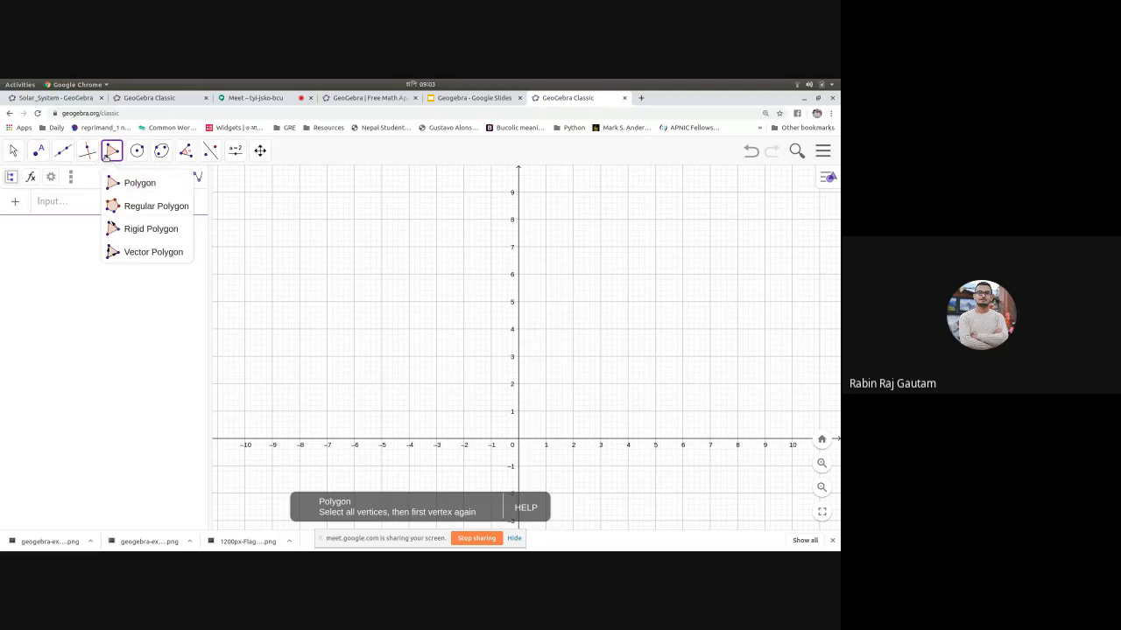
mouse_move(88, 155)
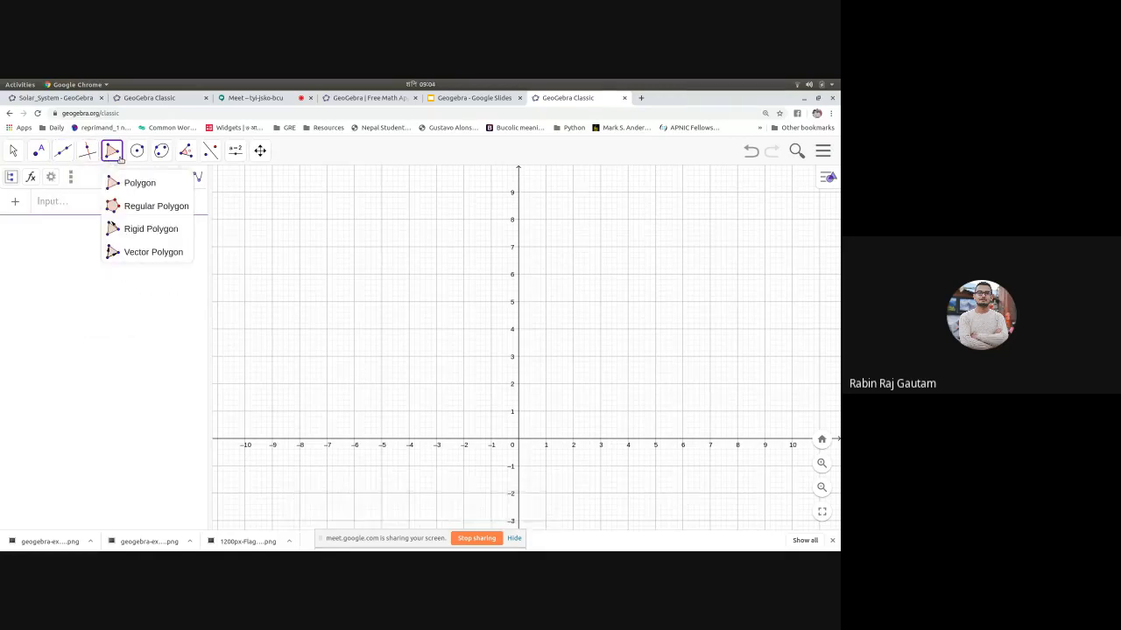
left_click(115, 155)
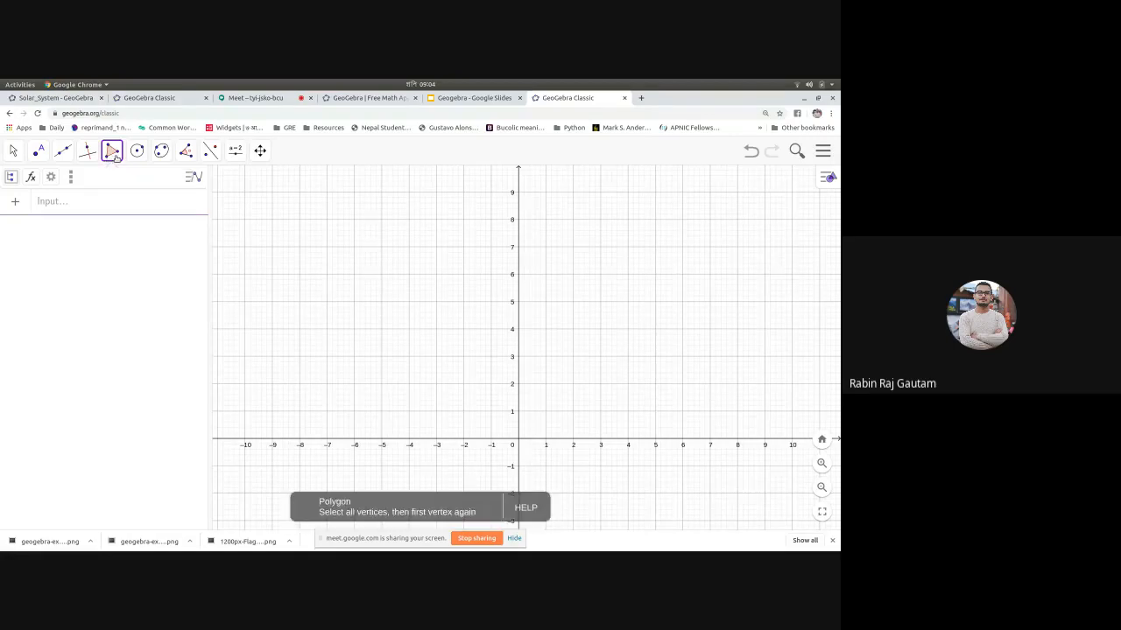
left_click(116, 158)
left_click(155, 189)
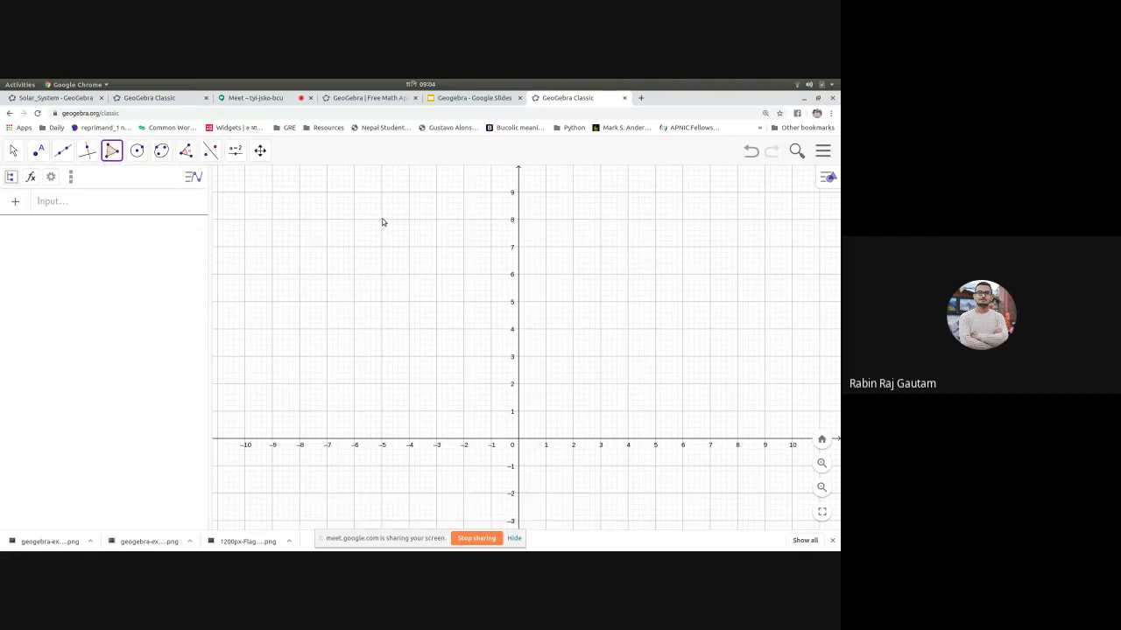
left_click(327, 192)
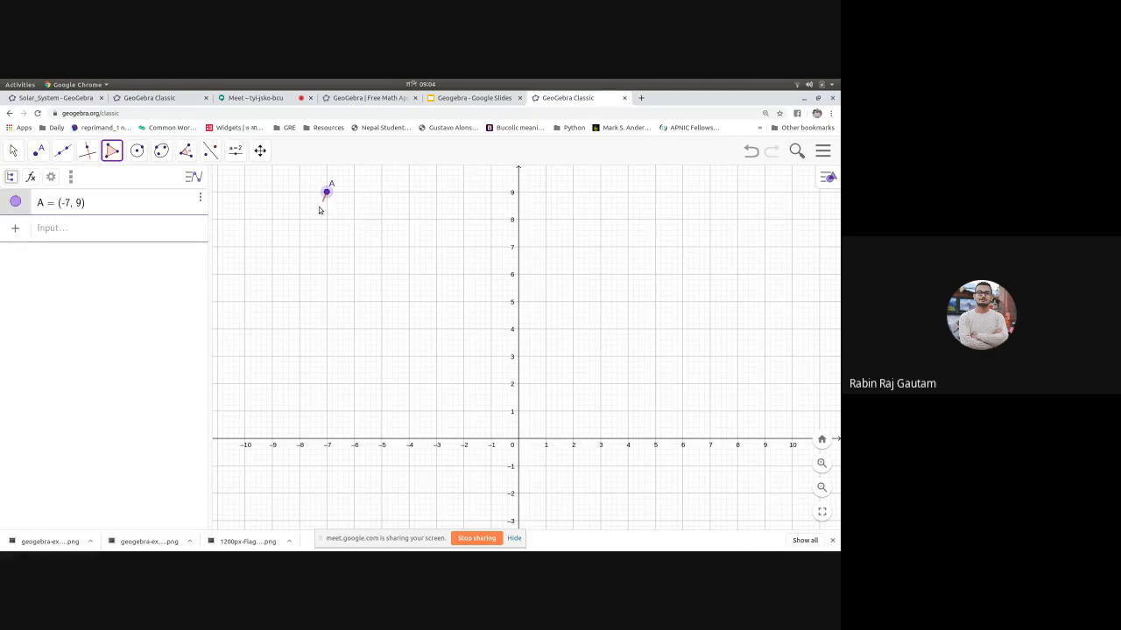
left_click(272, 382)
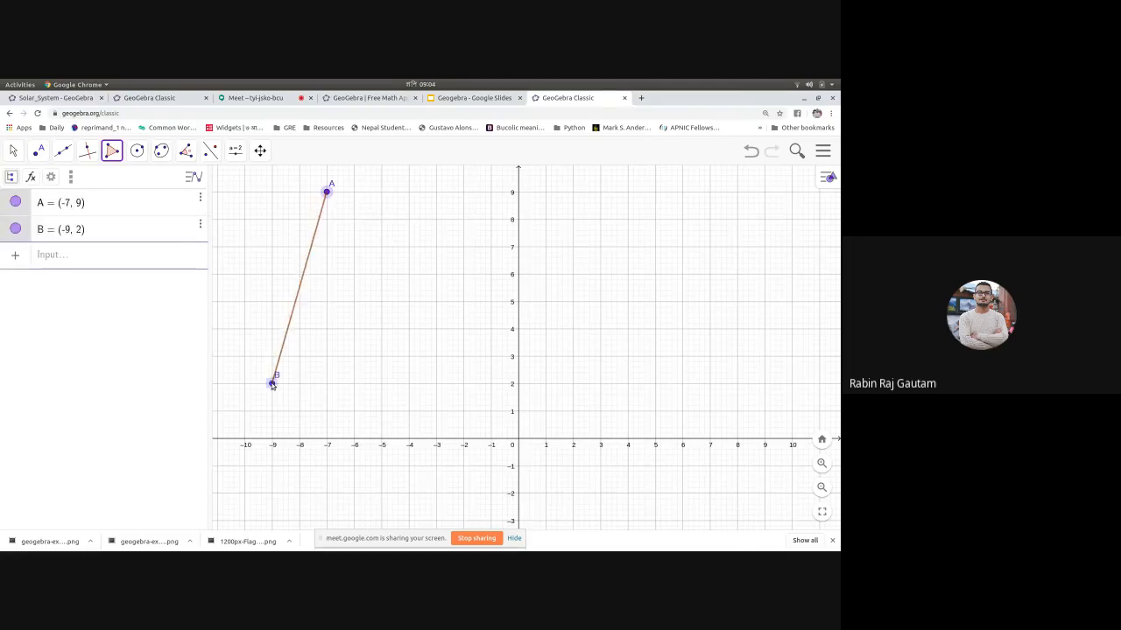
left_click(479, 301)
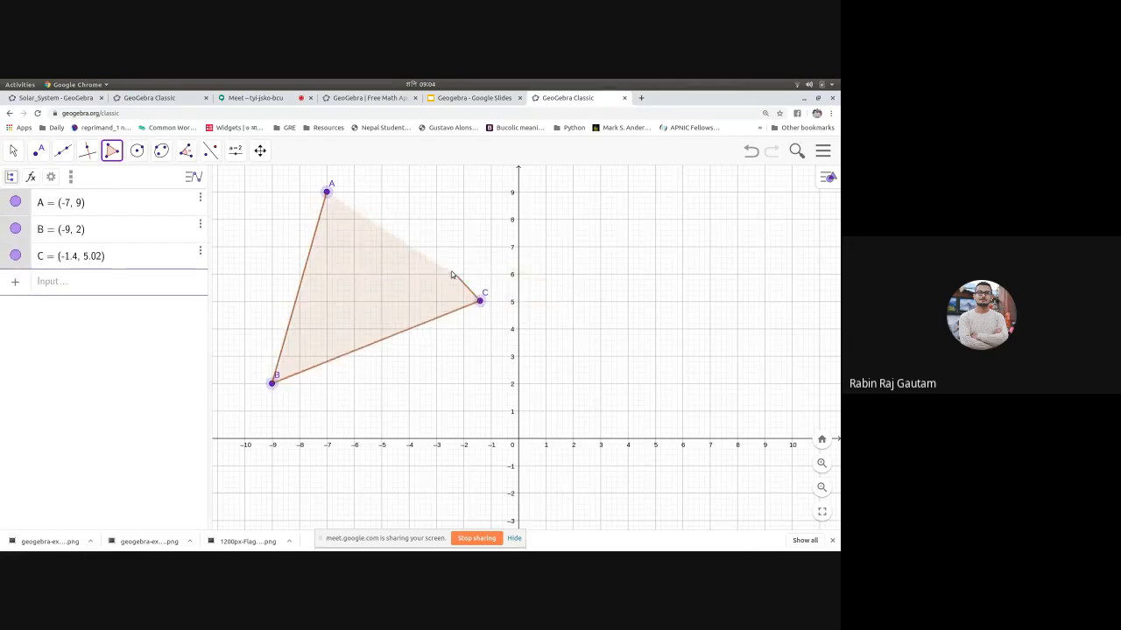
left_click(327, 192)
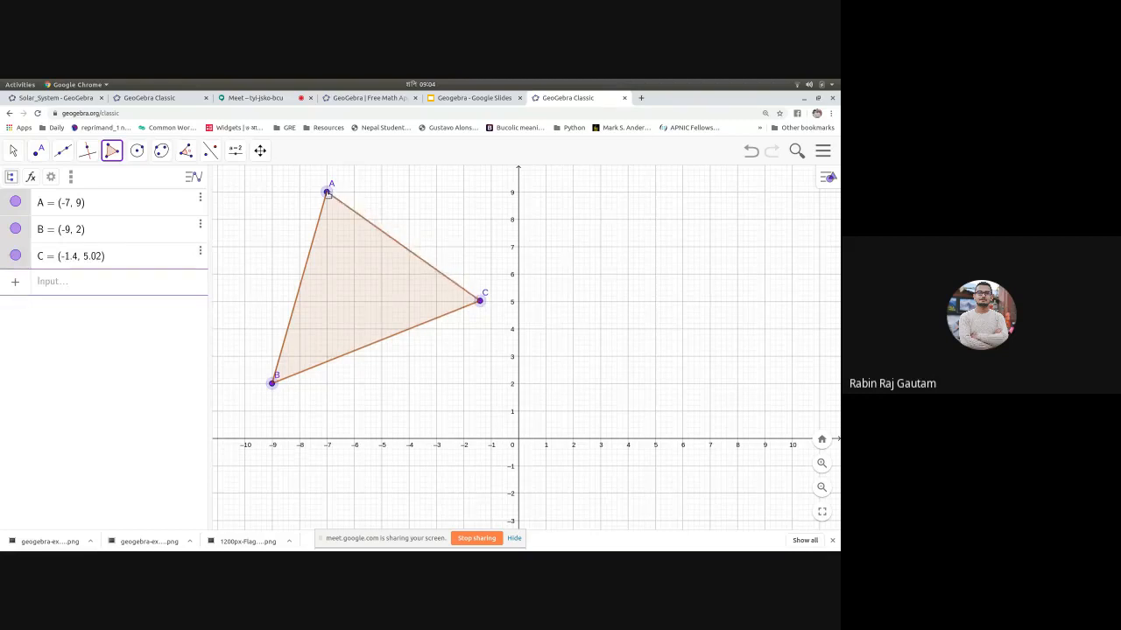
left_click(327, 193)
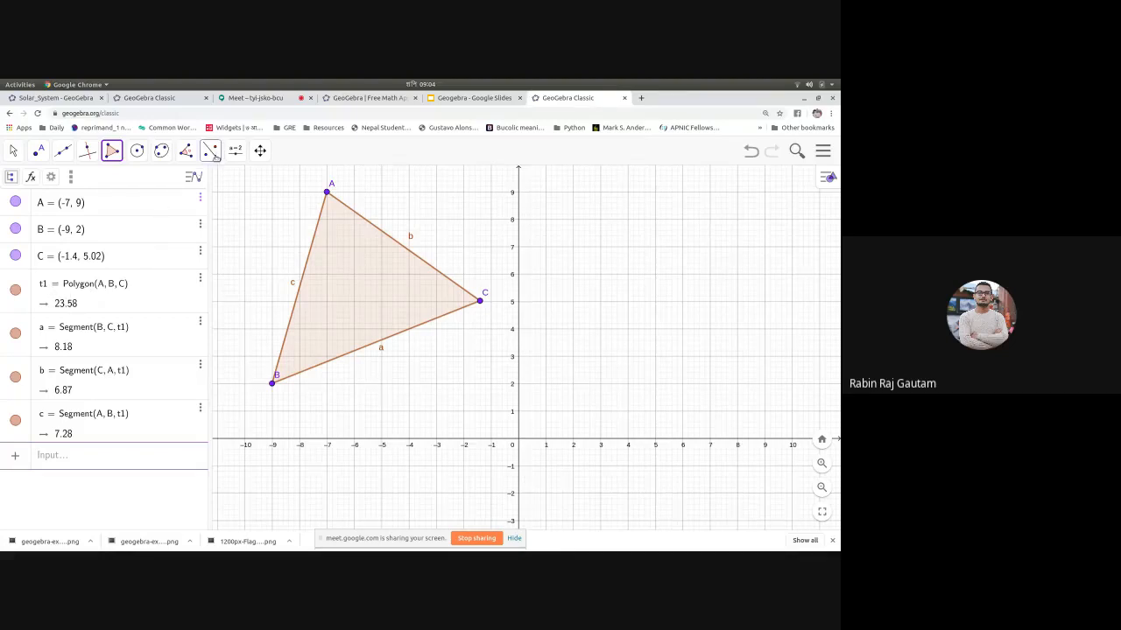
Step: Label all three sides of the triangle with their lengths using the Distance or Length tool
left_click(185, 150)
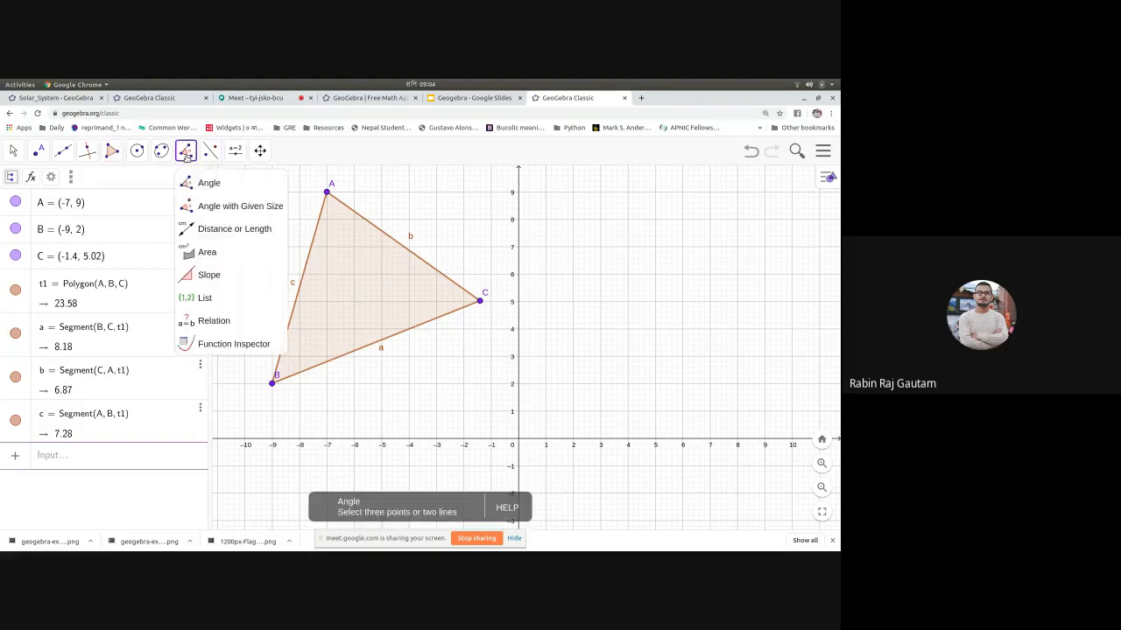
mouse_move(221, 154)
mouse_move(258, 152)
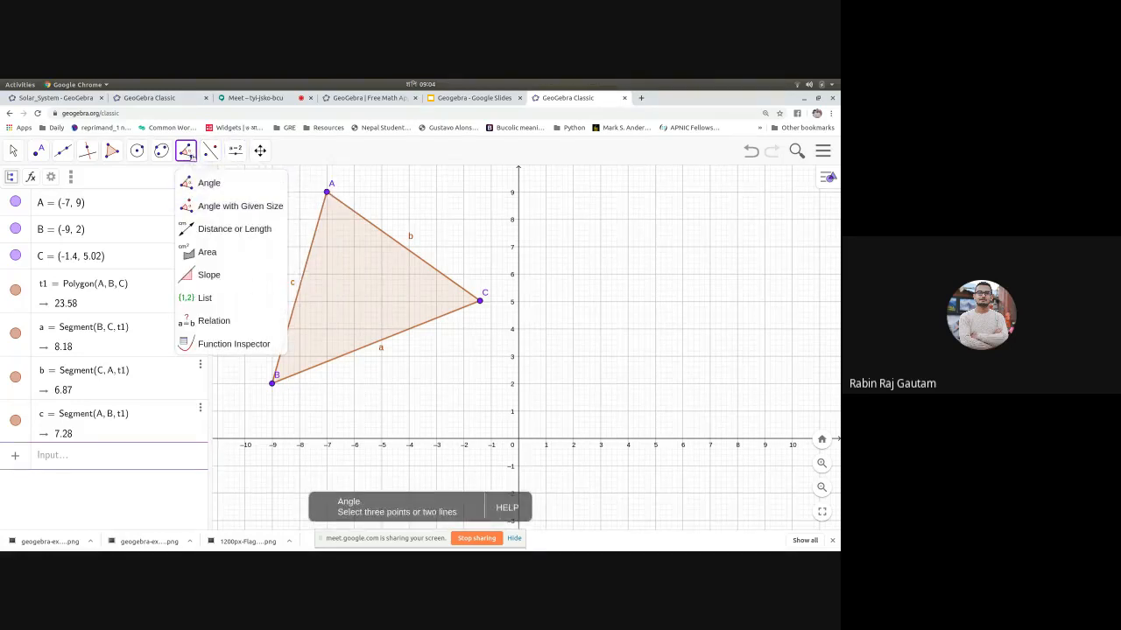
left_click(225, 230)
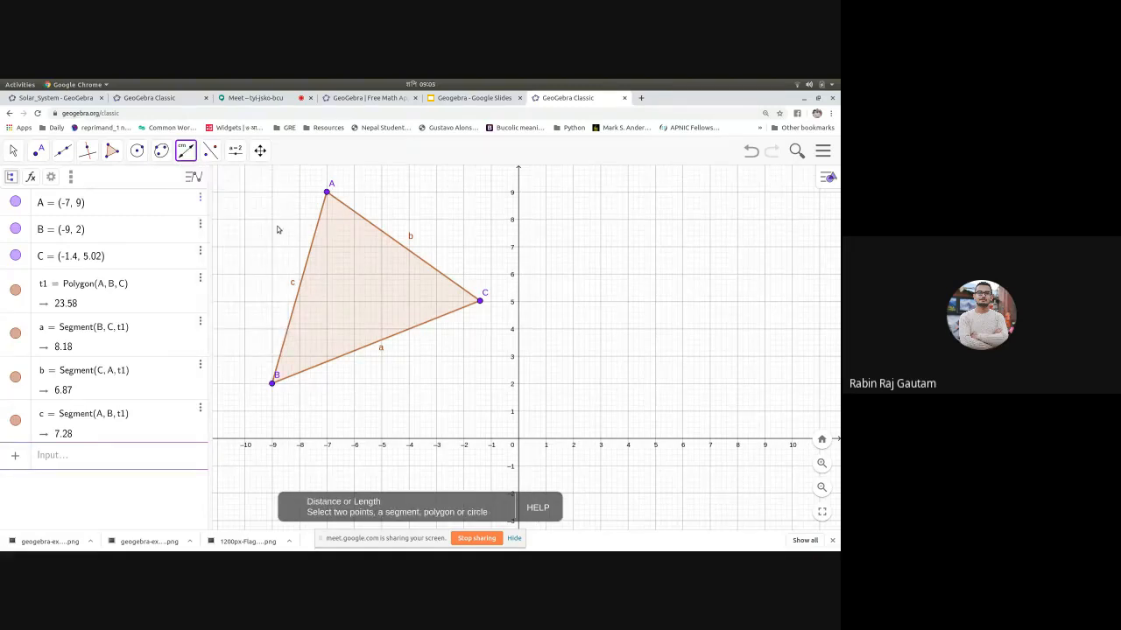
left_click(413, 253)
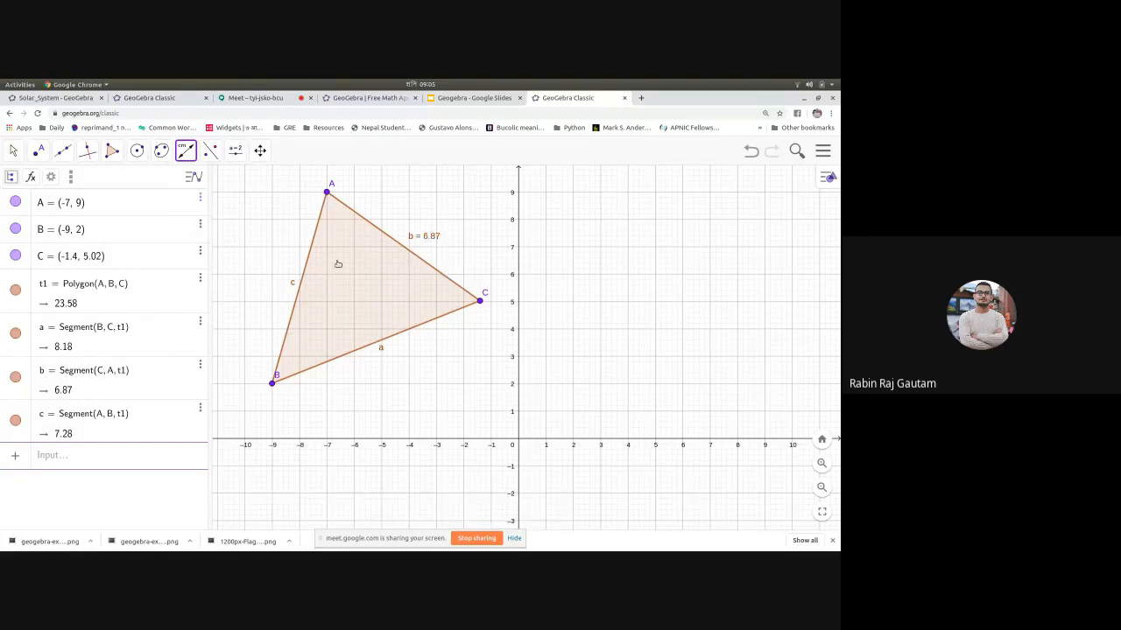
left_click(308, 261)
left_click(398, 335)
Step: Add an area label inside triangle ABC using the Area tool
left_click(190, 156)
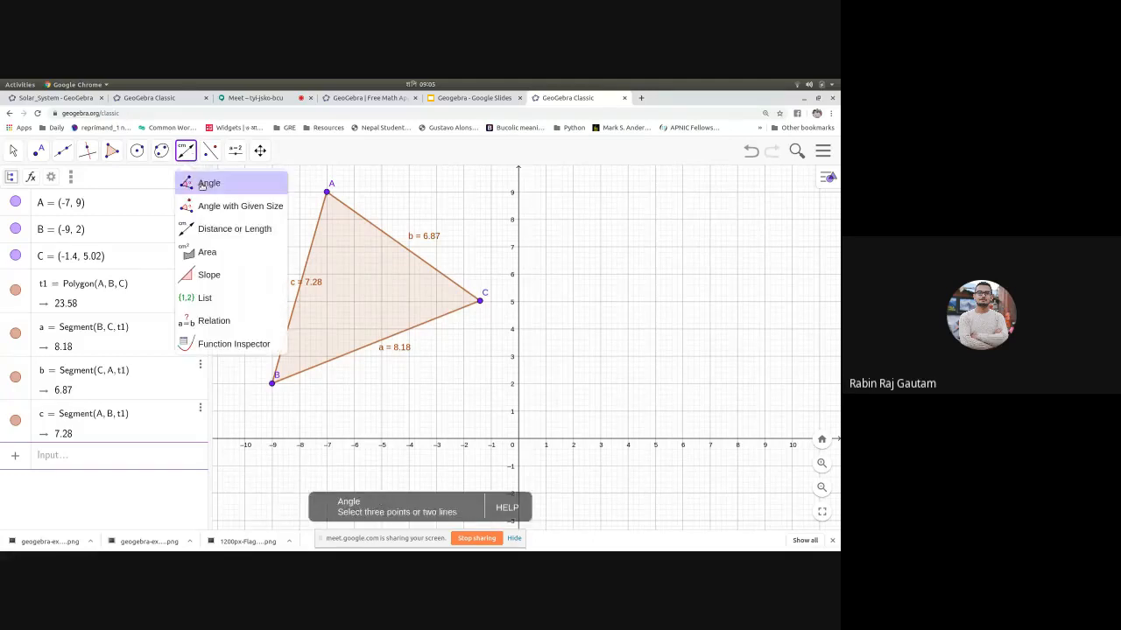
left_click(215, 256)
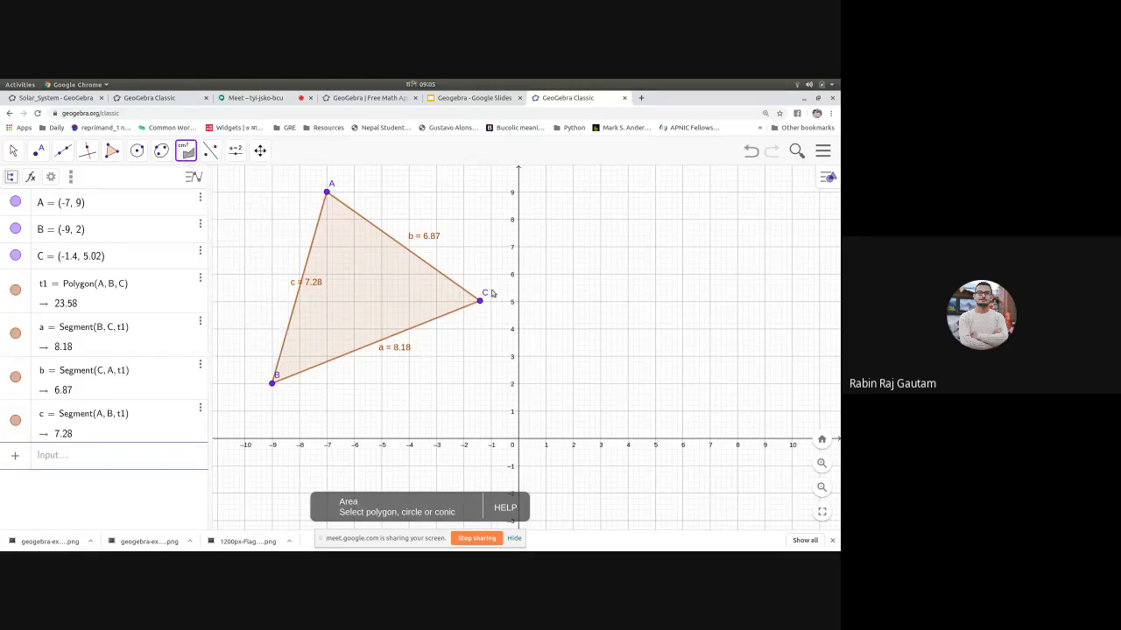
left_click(356, 277)
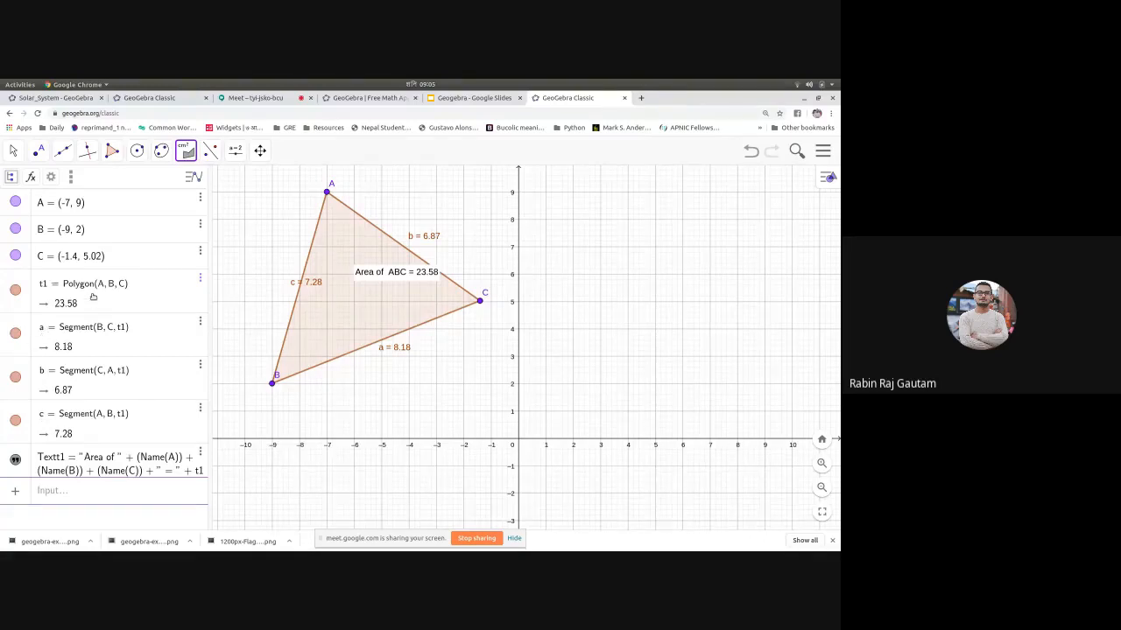
Step: Reshape the triangle with the Move tool, placing C at (12, 2), B at (-12, 2) and A at (0, 12)
left_click(193, 159)
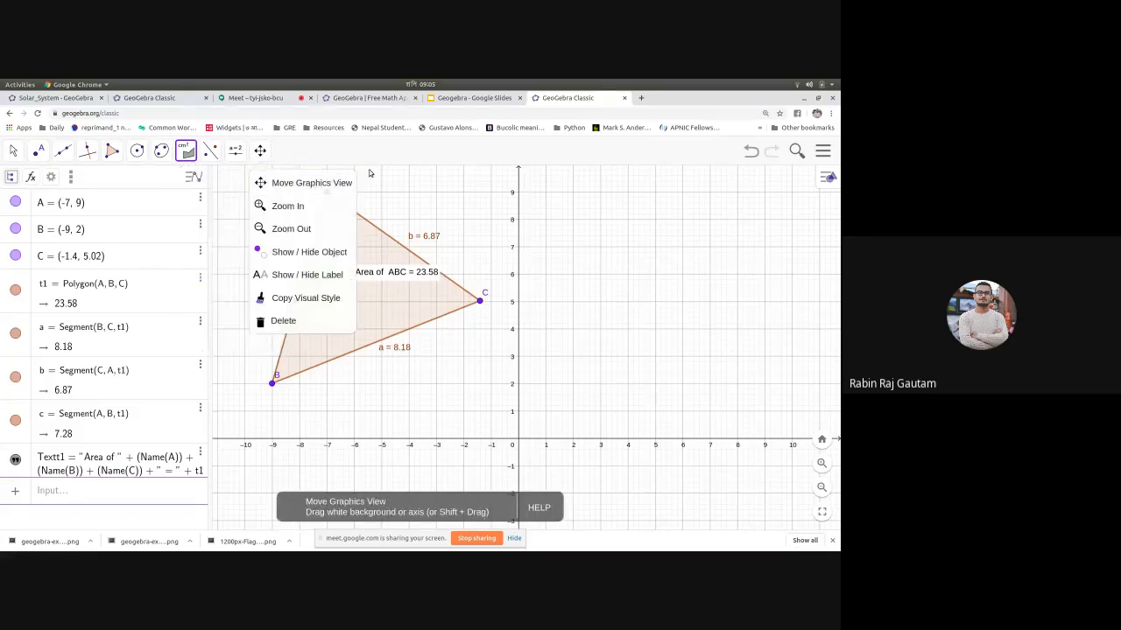
left_click(261, 151)
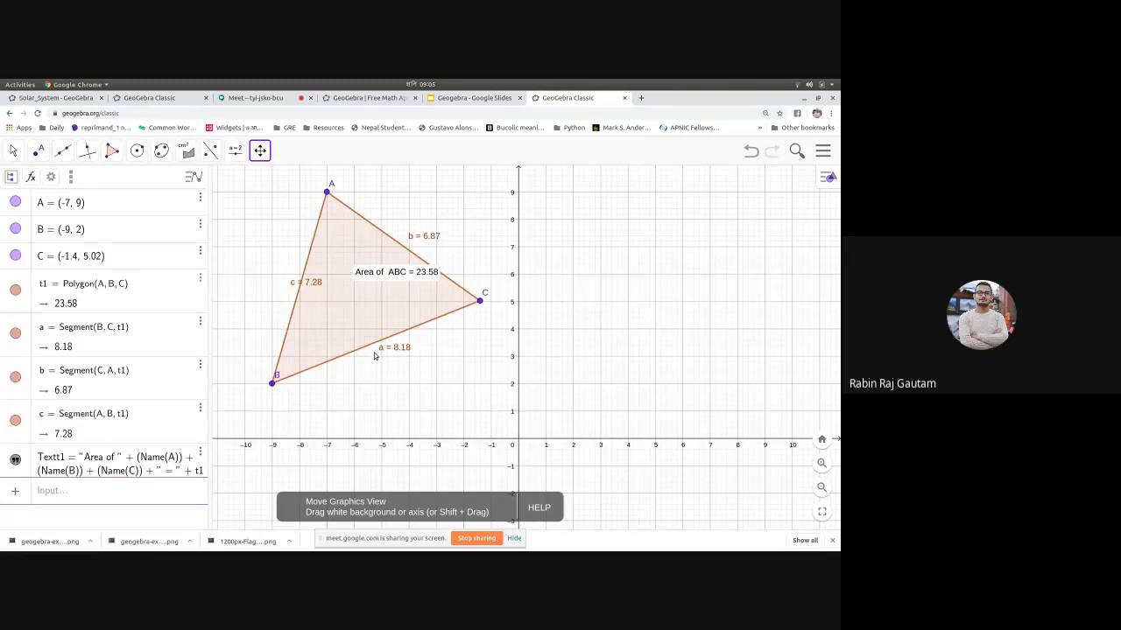
scroll(375, 352, "down", 4)
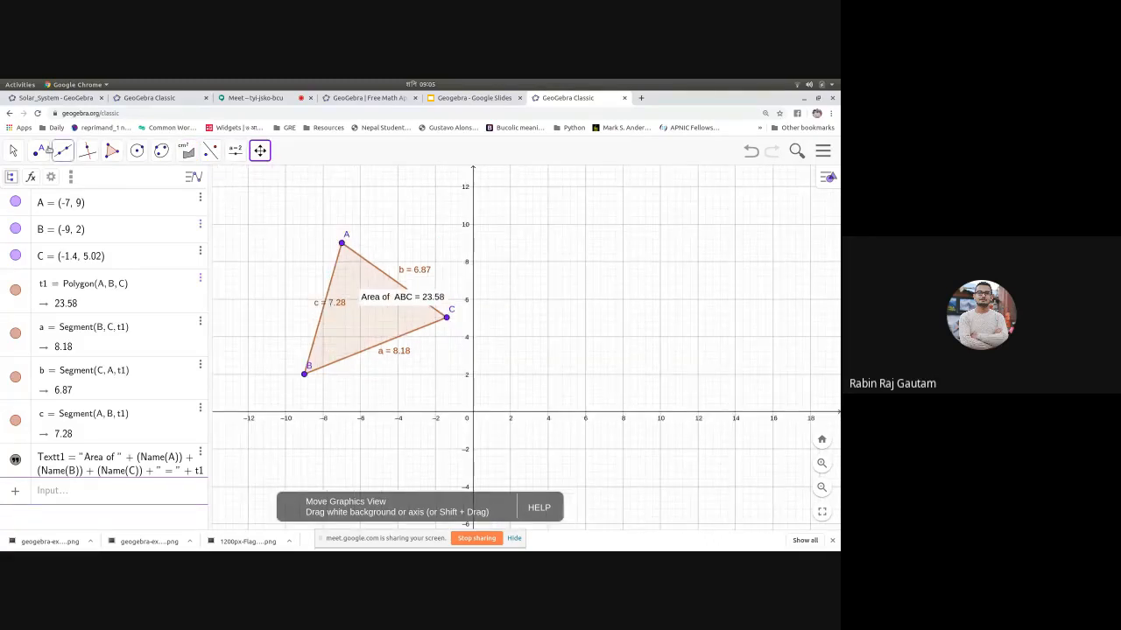
left_click(12, 152)
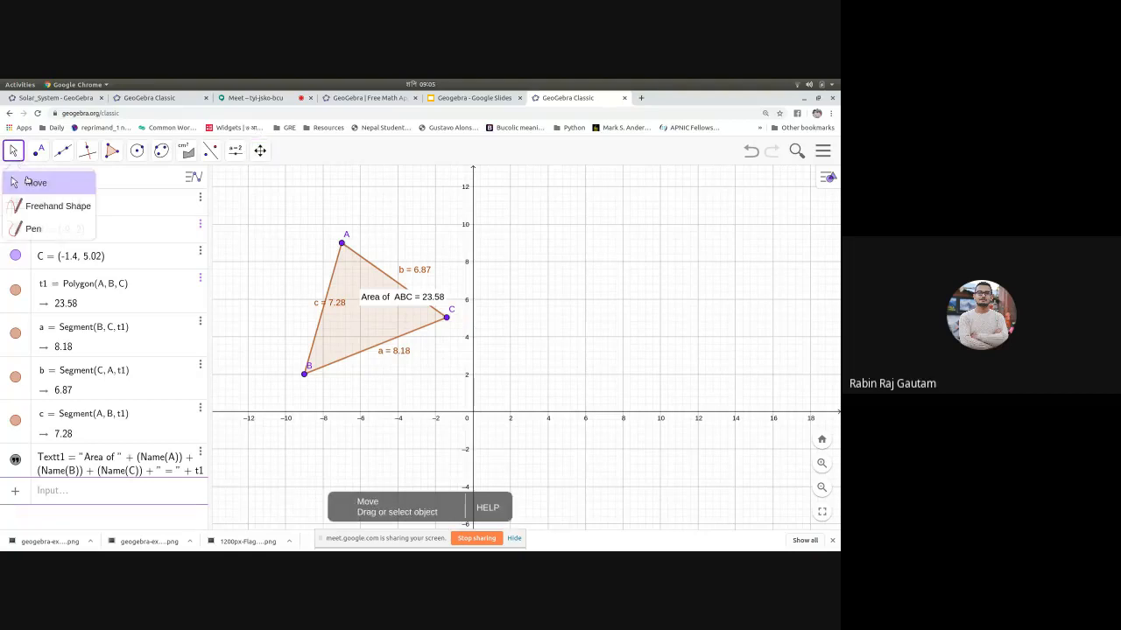
left_click(29, 183)
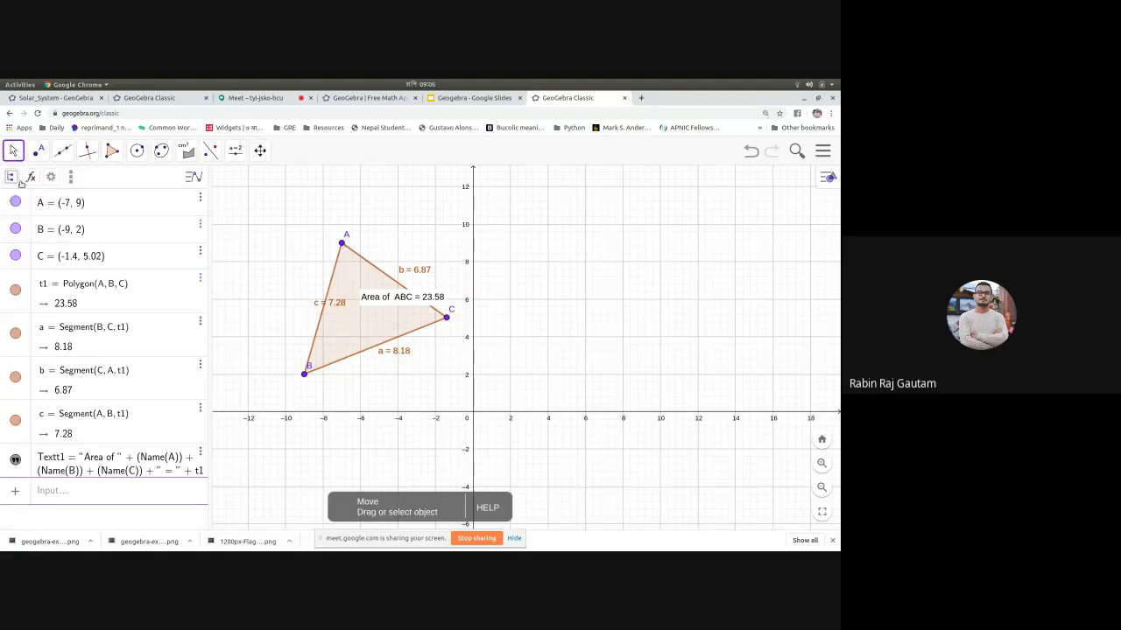
left_click(13, 151)
left_click(34, 184)
left_click_drag(342, 243, 387, 192)
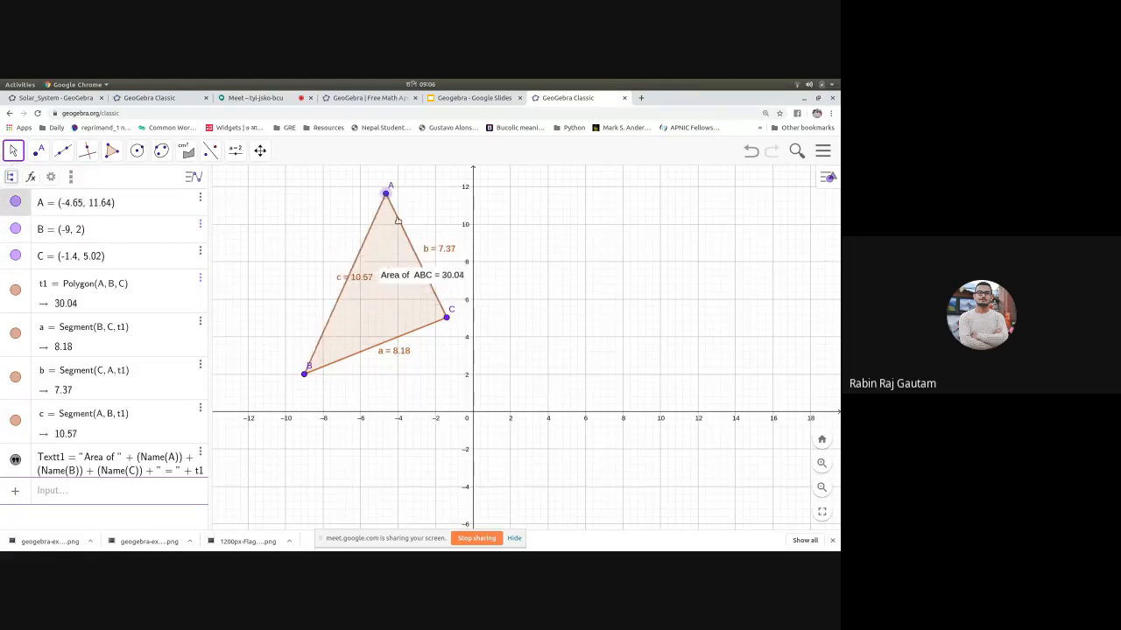
left_click(448, 319)
left_click_drag(450, 320, 698, 375)
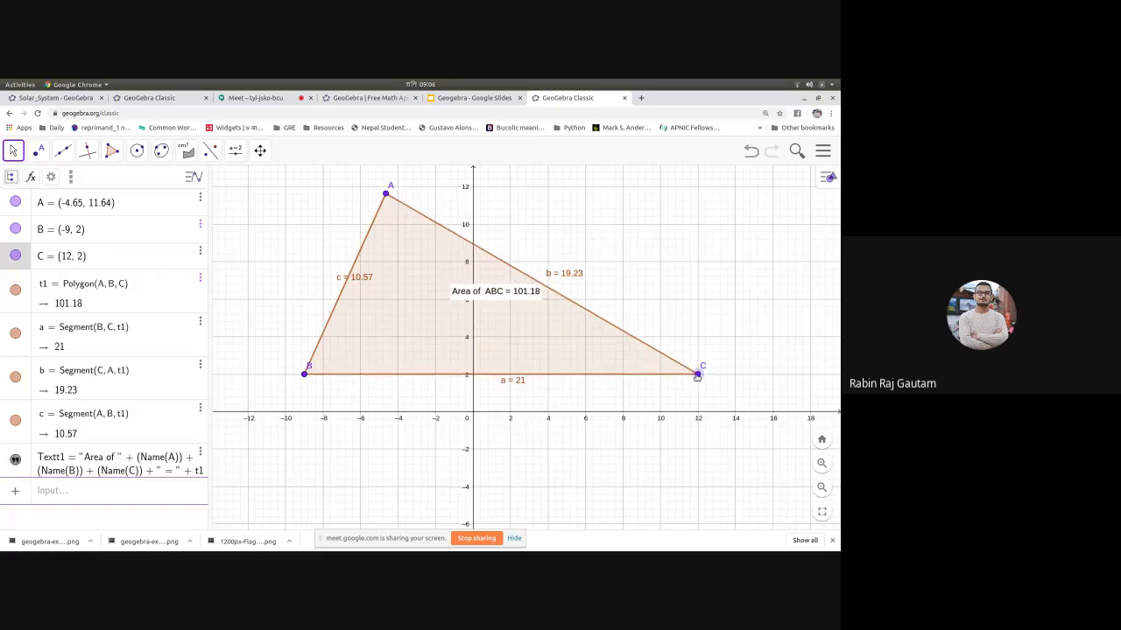
left_click_drag(306, 378, 247, 375)
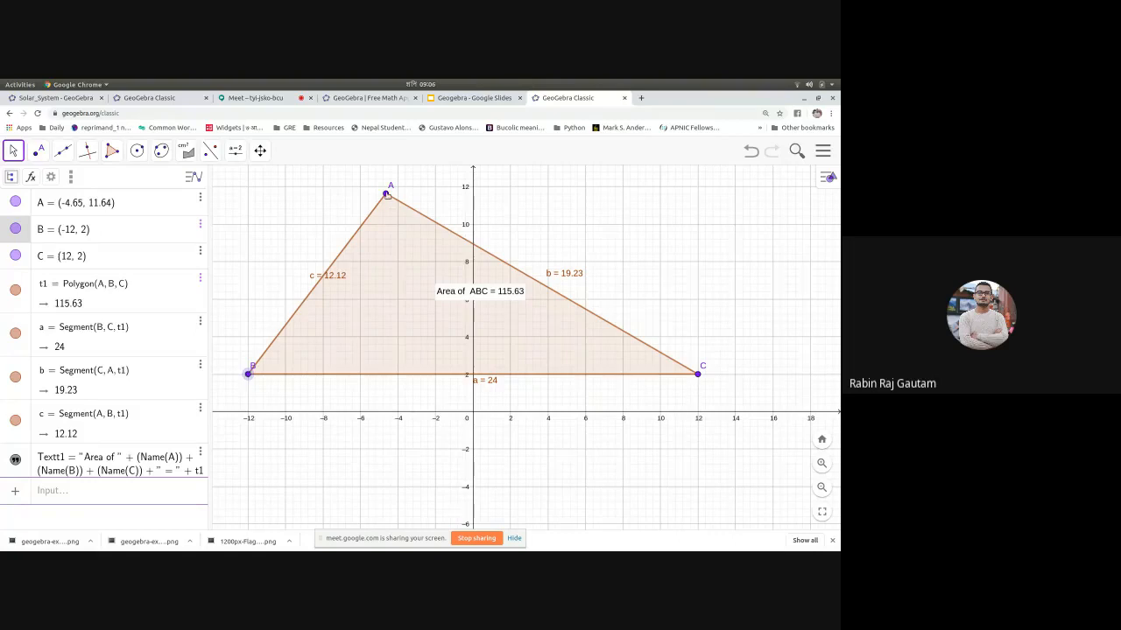
left_click_drag(386, 193, 474, 187)
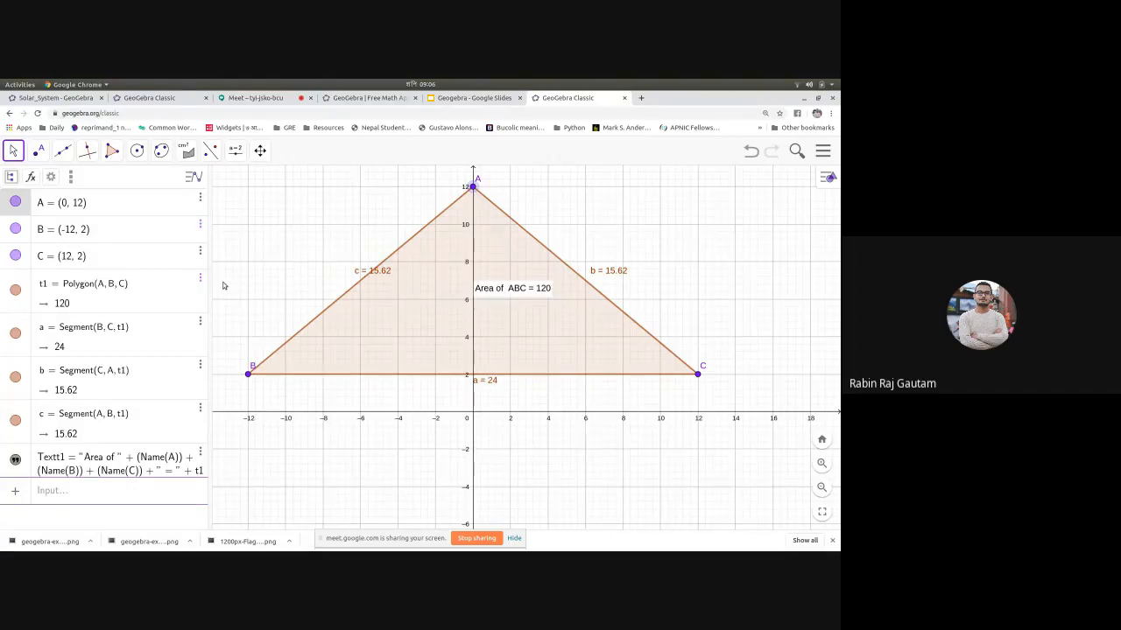
Step: Hide the axes and the grid in the graphics view
left_click(20, 153)
left_click(27, 176)
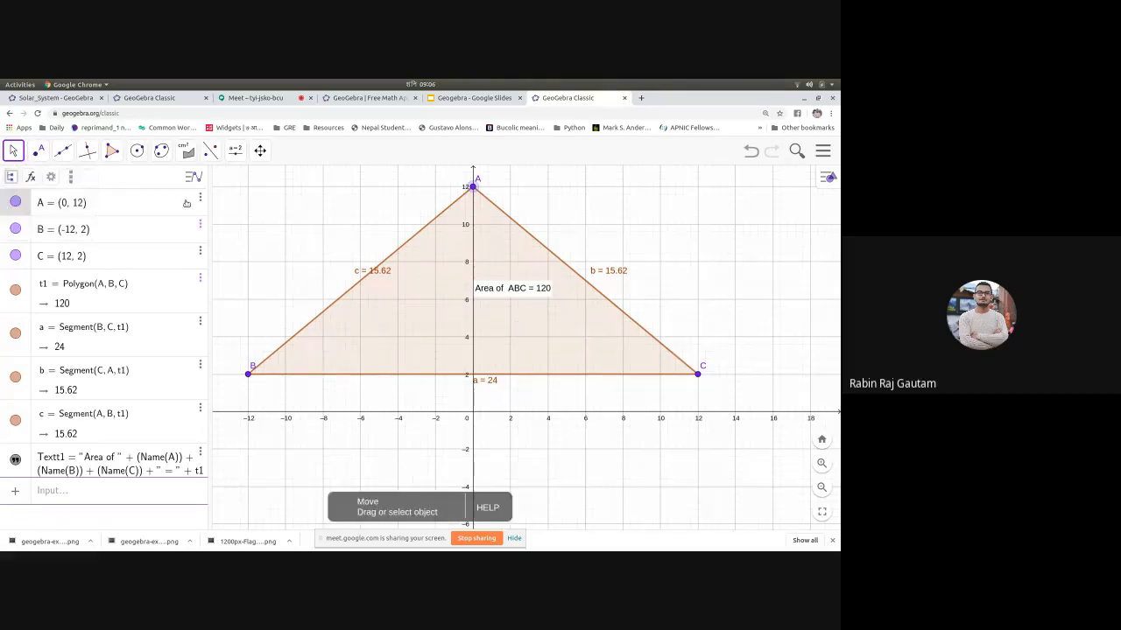
right_click(787, 228)
left_click(755, 457)
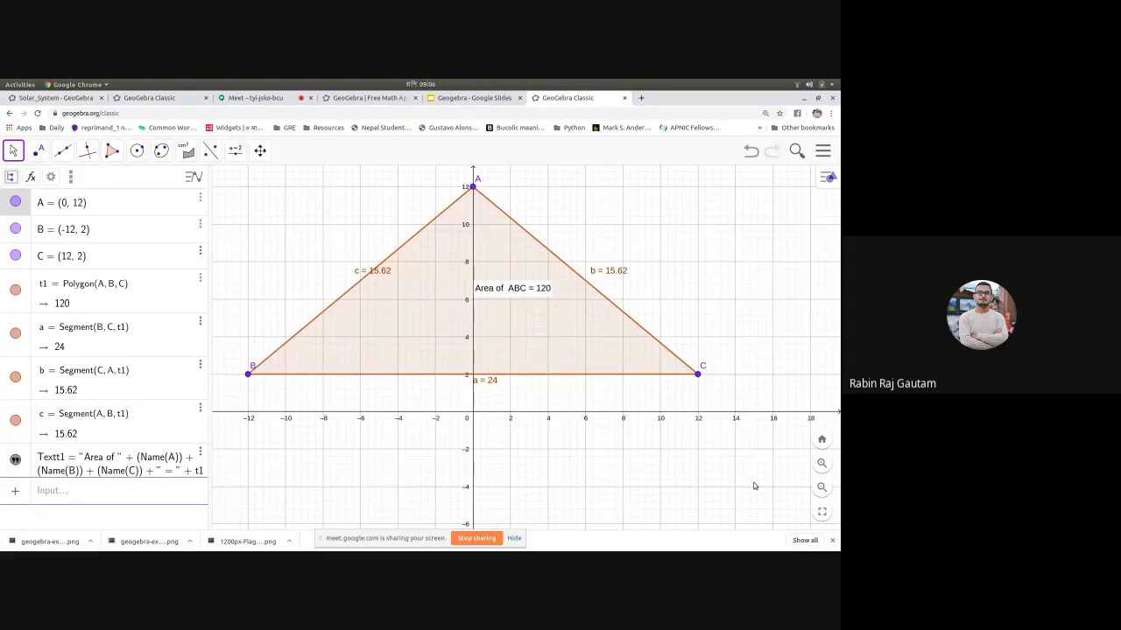
right_click(754, 486)
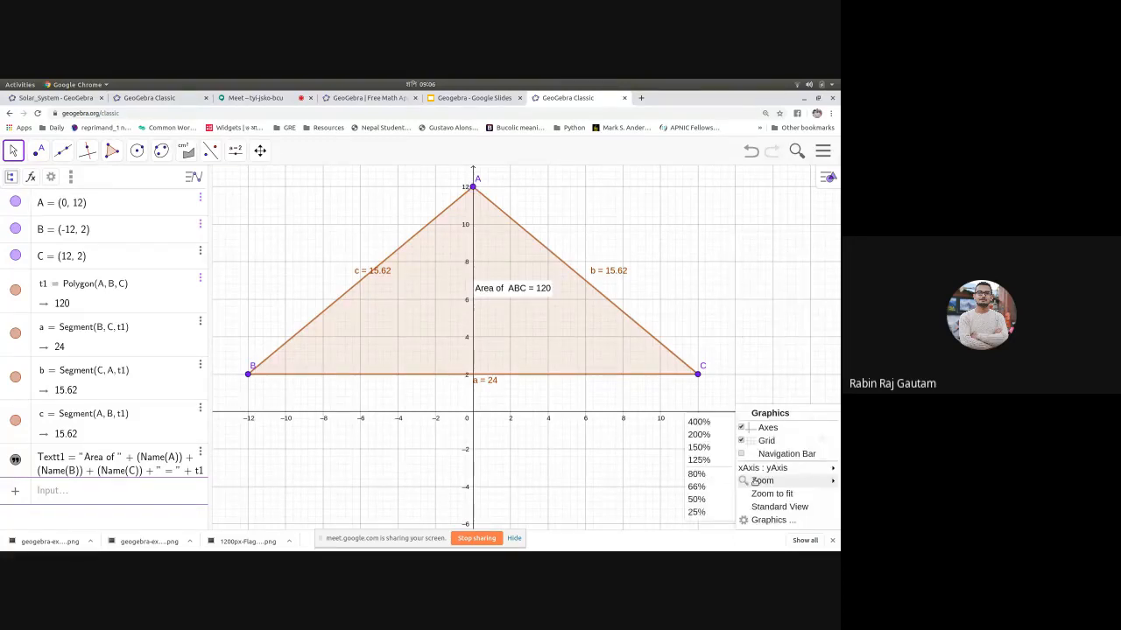
left_click(765, 428)
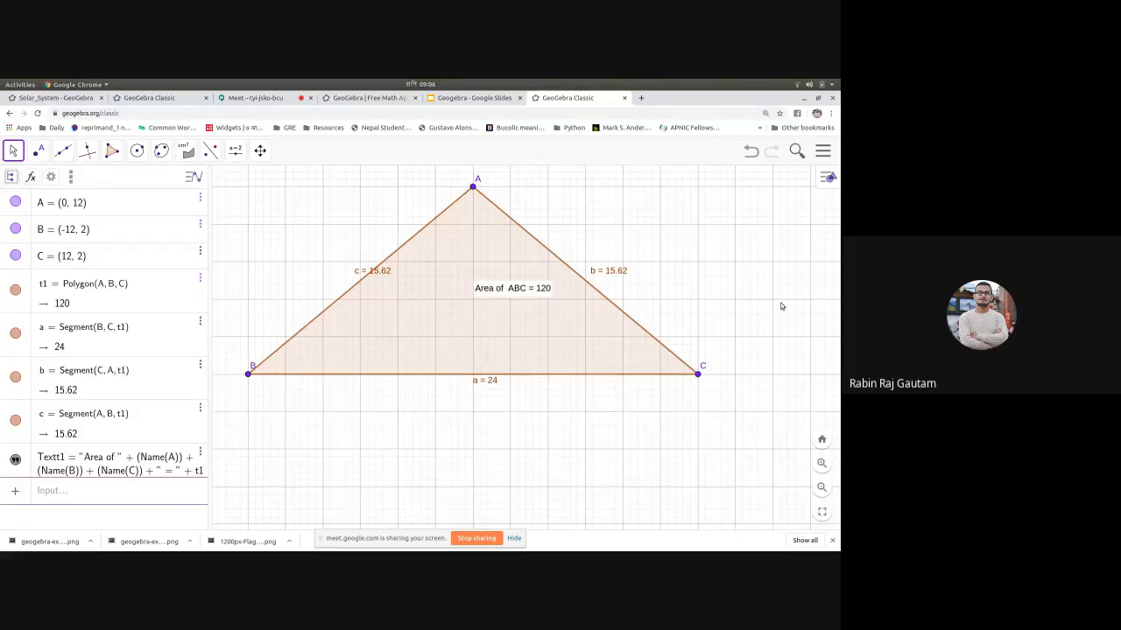
right_click(757, 480)
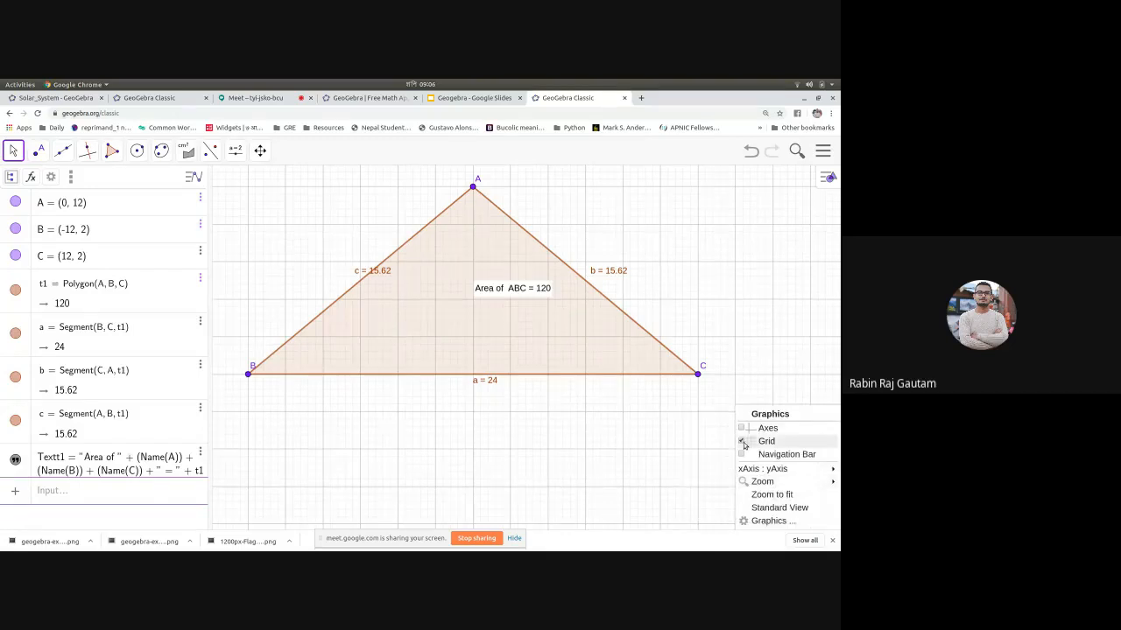
left_click(743, 441)
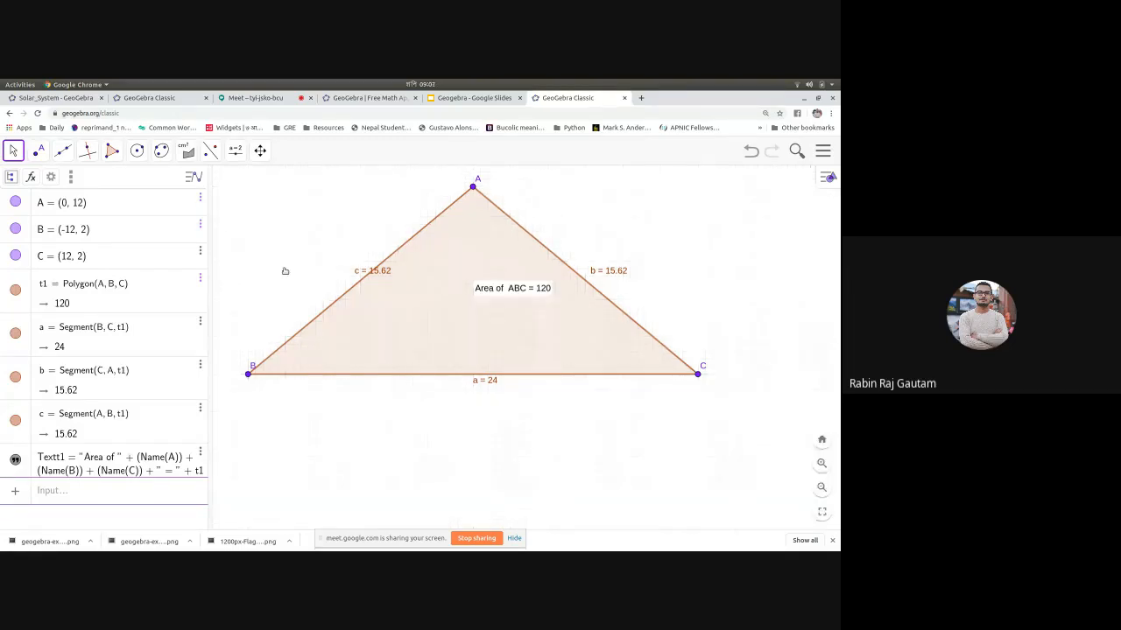
Step: Narrow the algebra view and centre the triangle at a smaller scale in the widened graphics view
left_click_drag(209, 193, 133, 198)
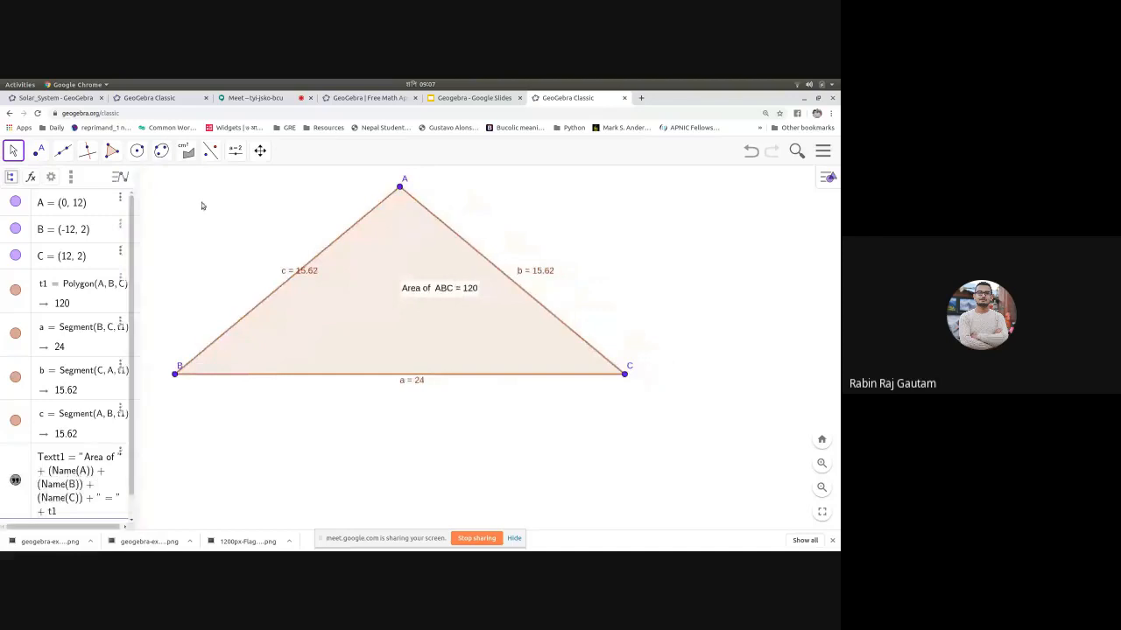
left_click(260, 151)
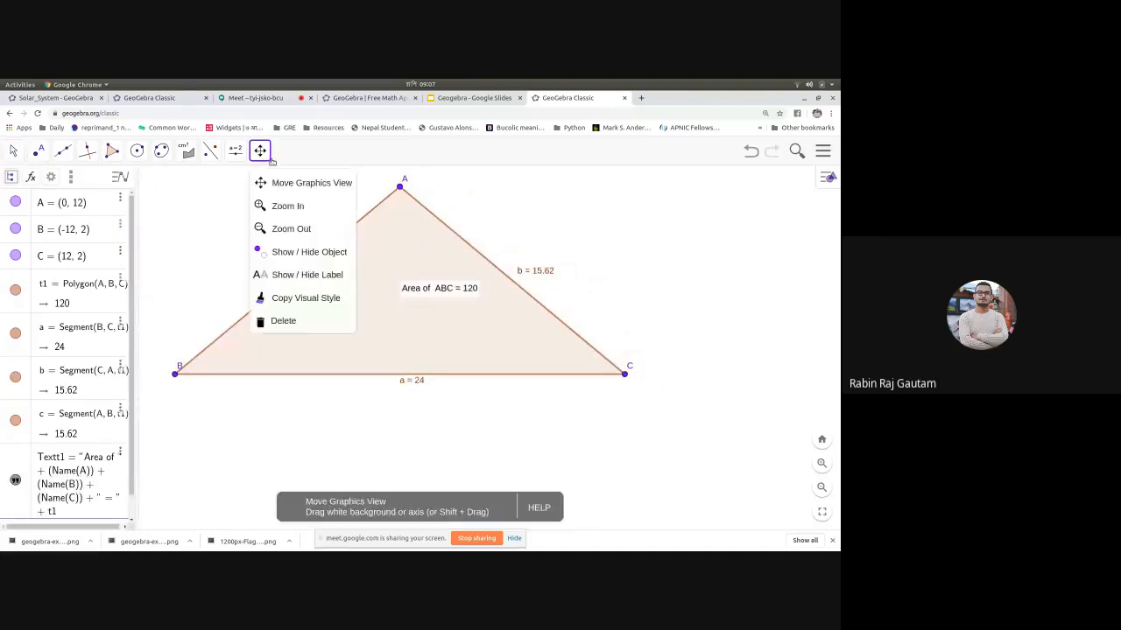
left_click_drag(347, 280, 442, 332)
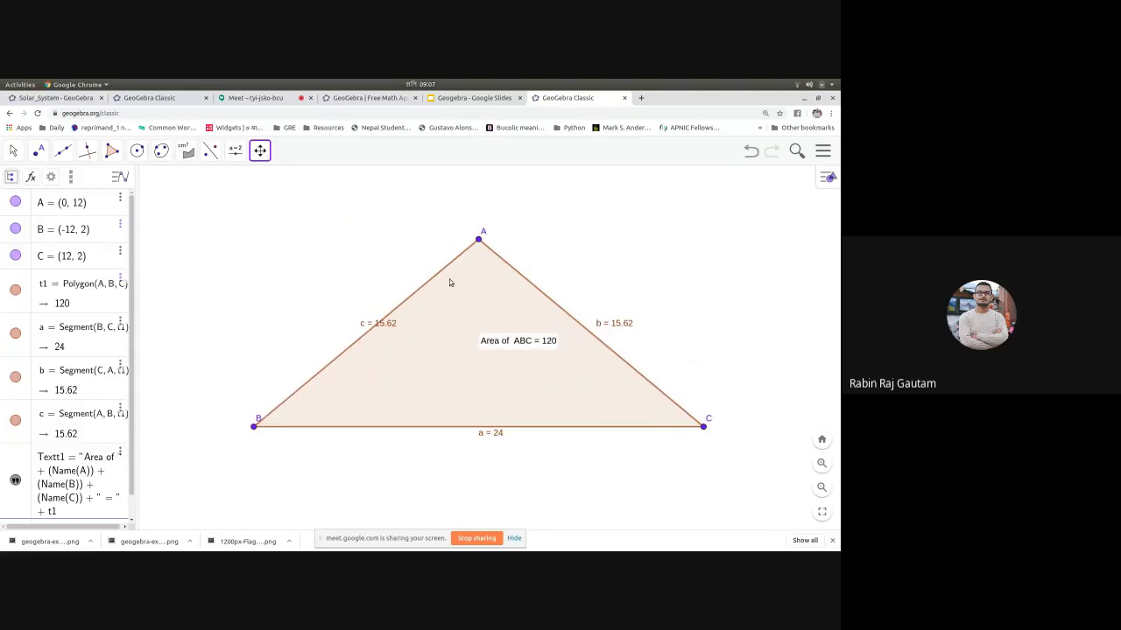
scroll(382, 237, "down", 4)
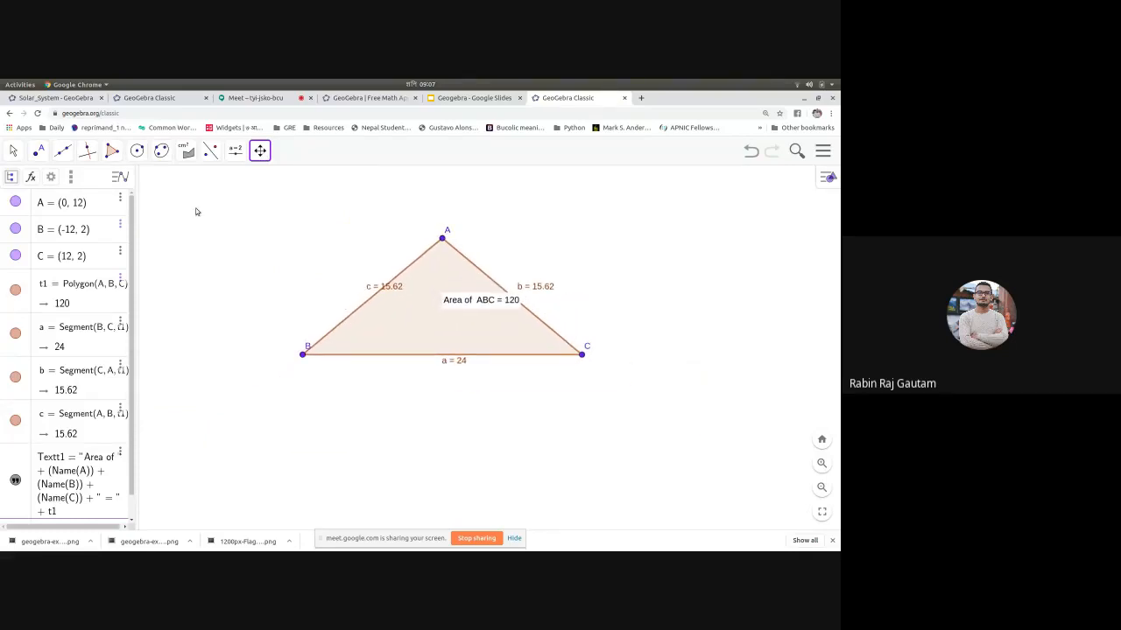
scroll(70, 306, "down", 1)
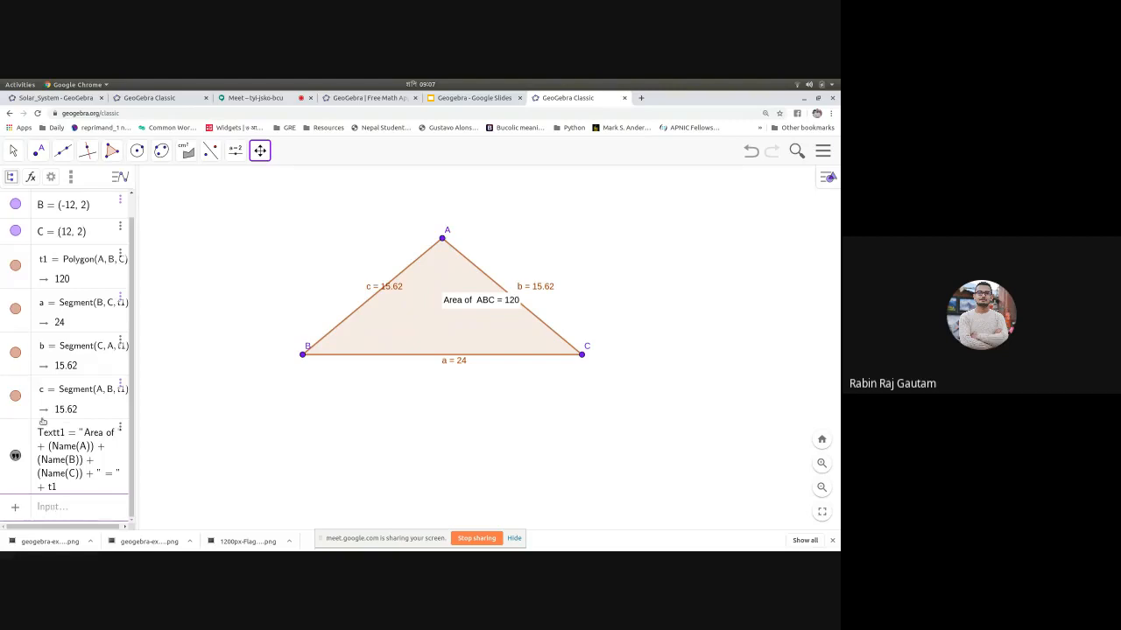
Step: Construct the midpoints of sides AB and AC with the Midpoint or Center tool
left_click(63, 157)
mouse_move(39, 159)
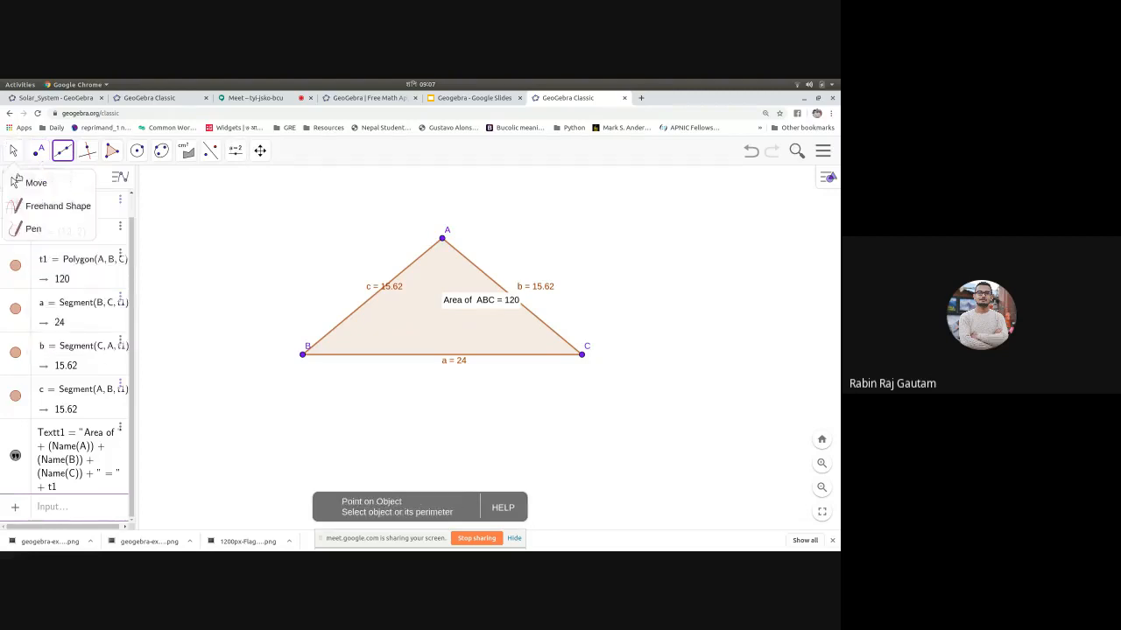
left_click(13, 151)
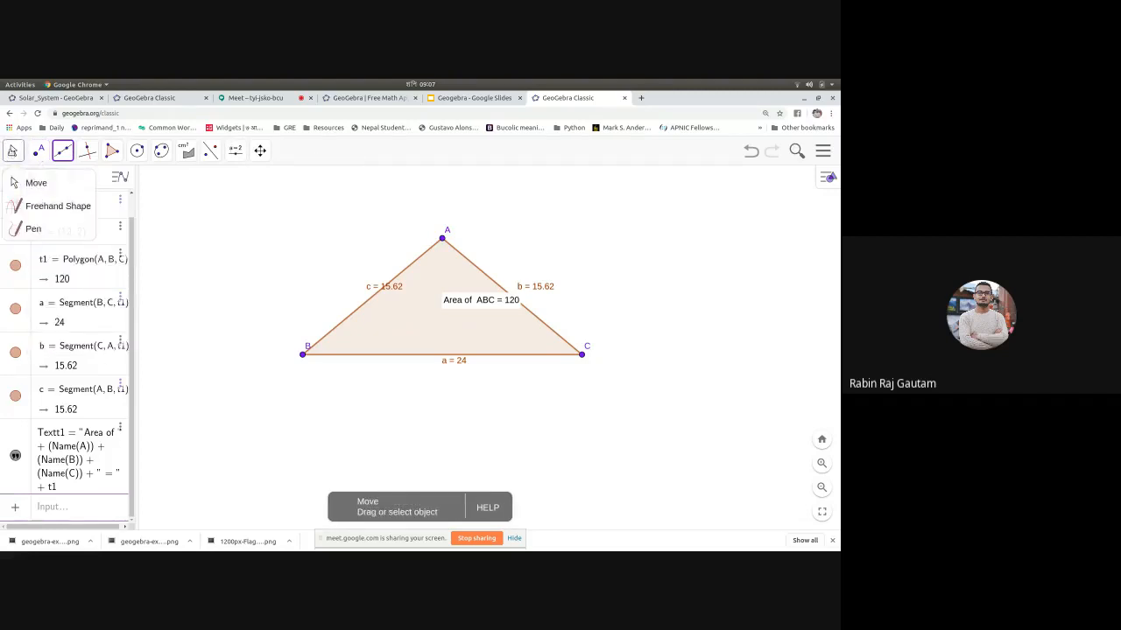
mouse_move(37, 158)
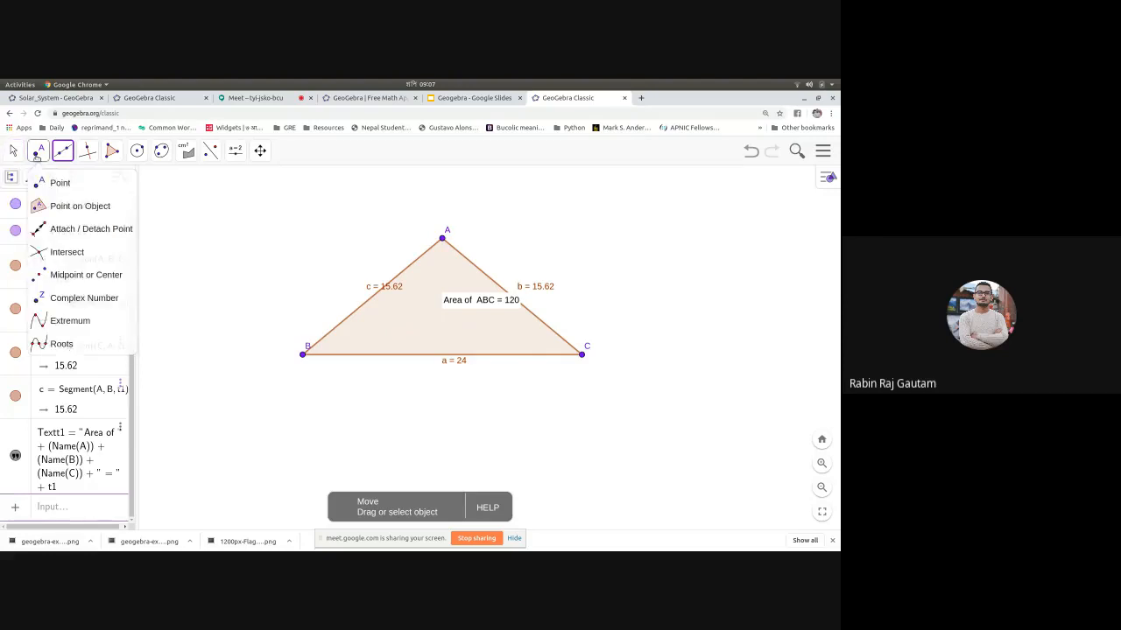
left_click(50, 184)
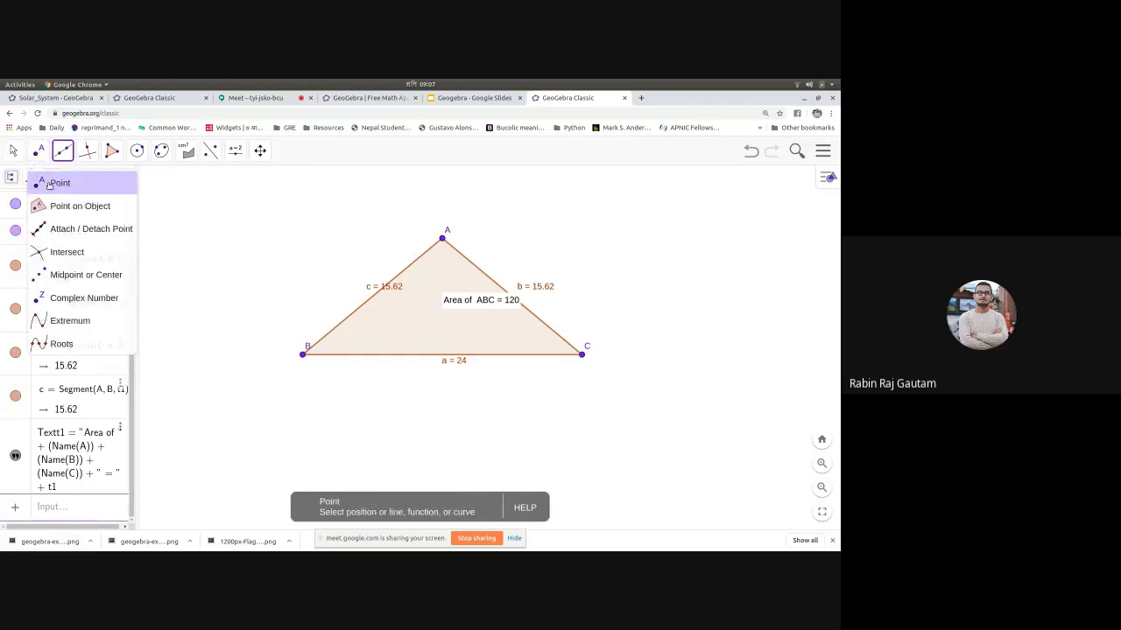
left_click(86, 275)
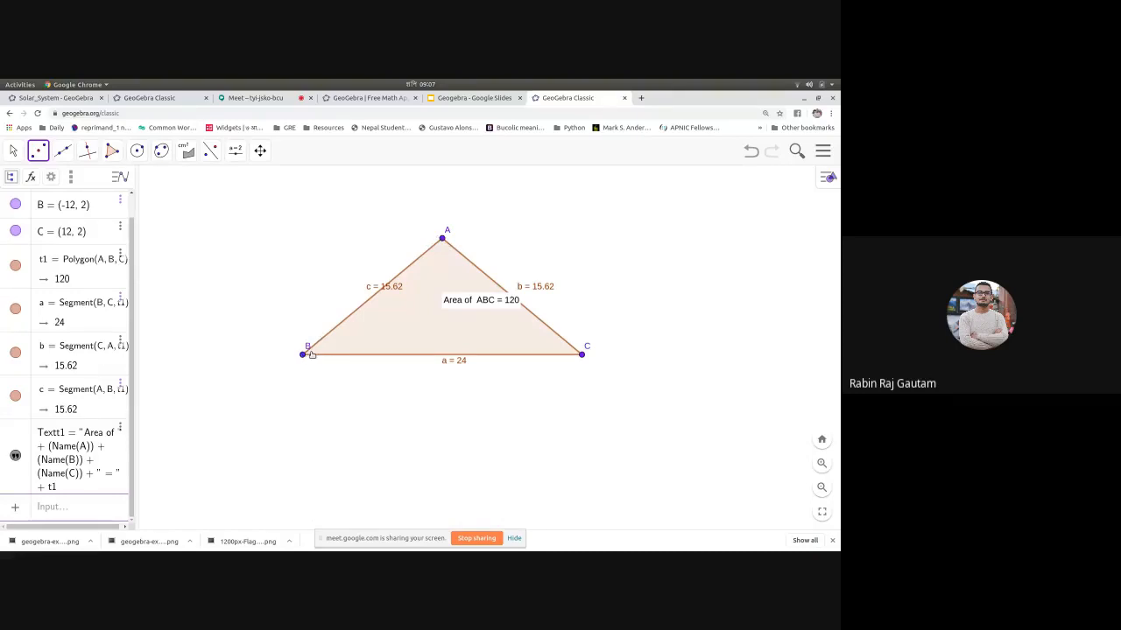
left_click(443, 239)
left_click(305, 357)
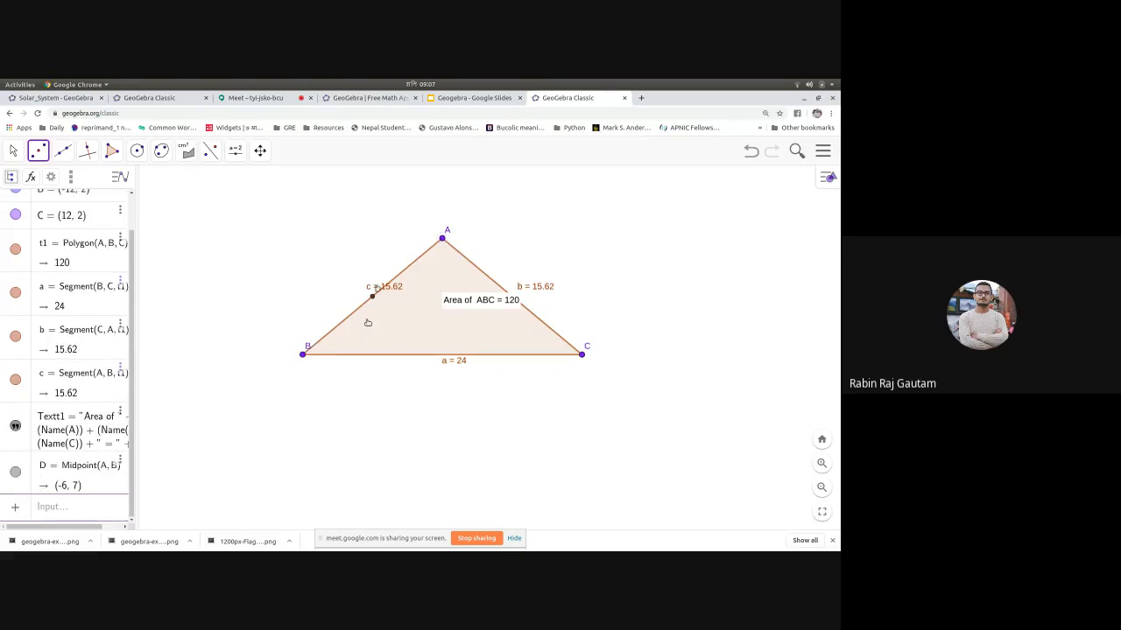
scroll(375, 296, "up", 4)
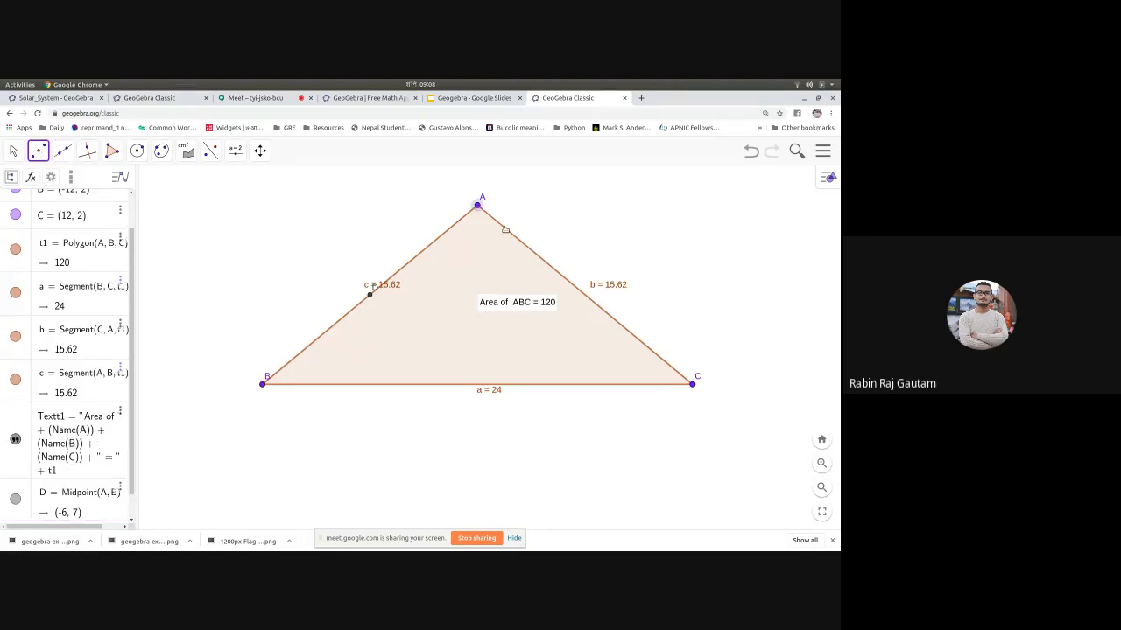
left_click(693, 383)
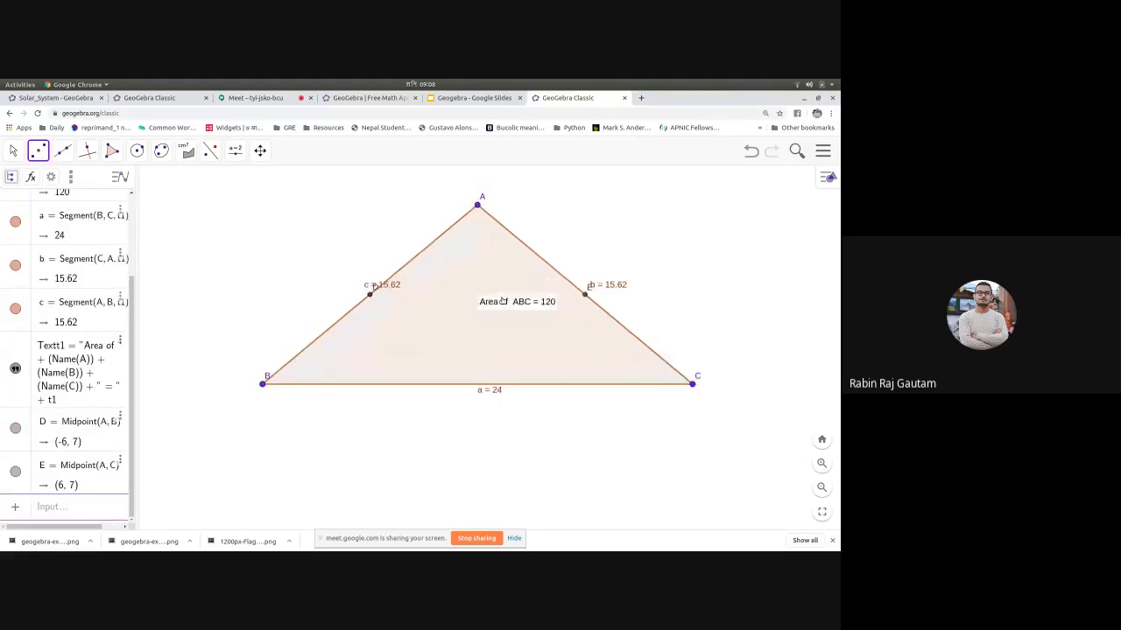
Step: Try hiding side AB (segment c) of the triangle, and undo the hiding
scroll(504, 301, "up", 1)
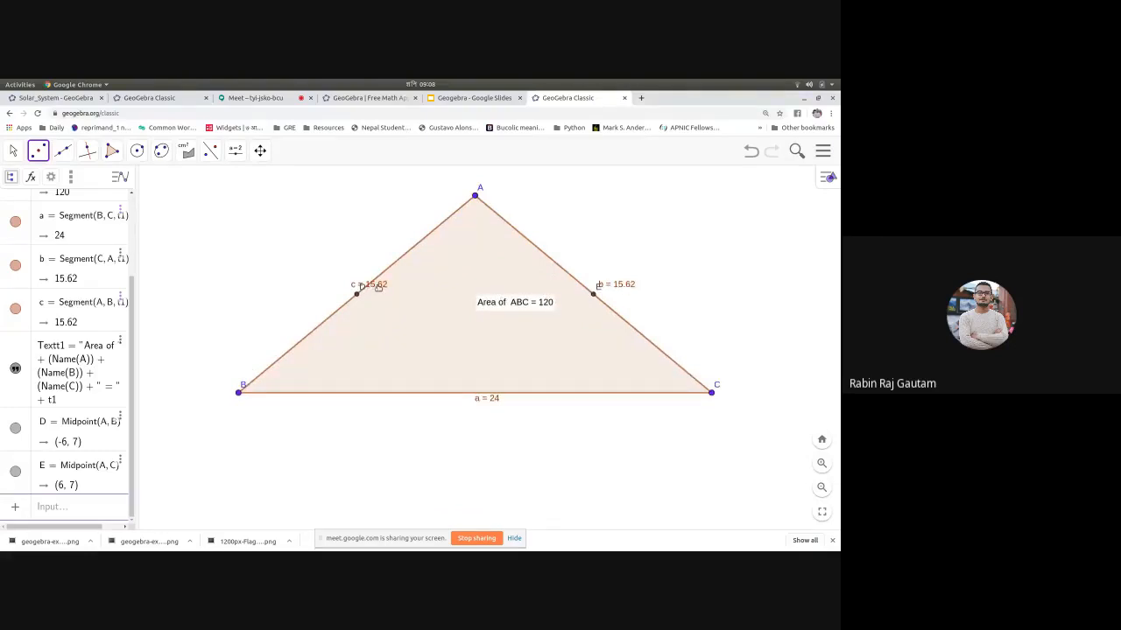
left_click(38, 153)
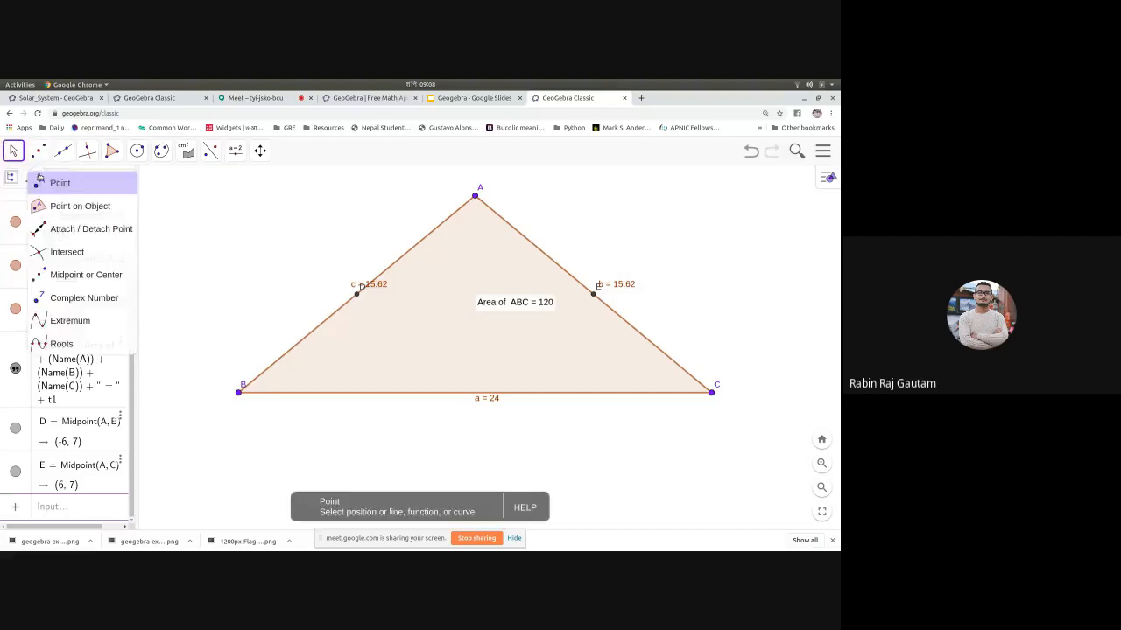
left_click(35, 180)
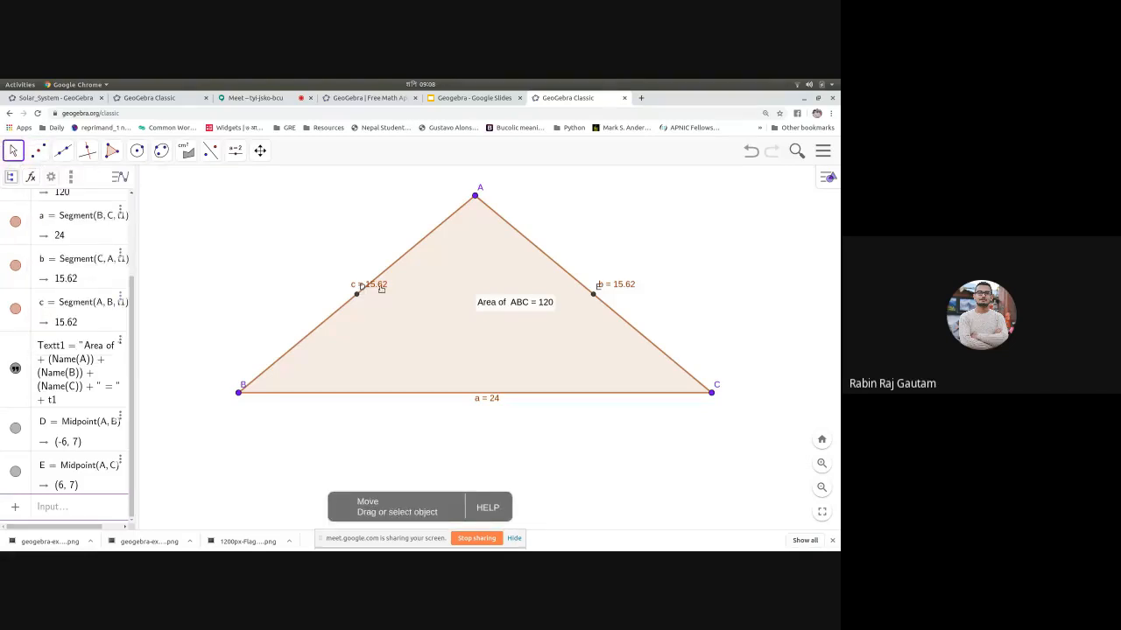
right_click(381, 289)
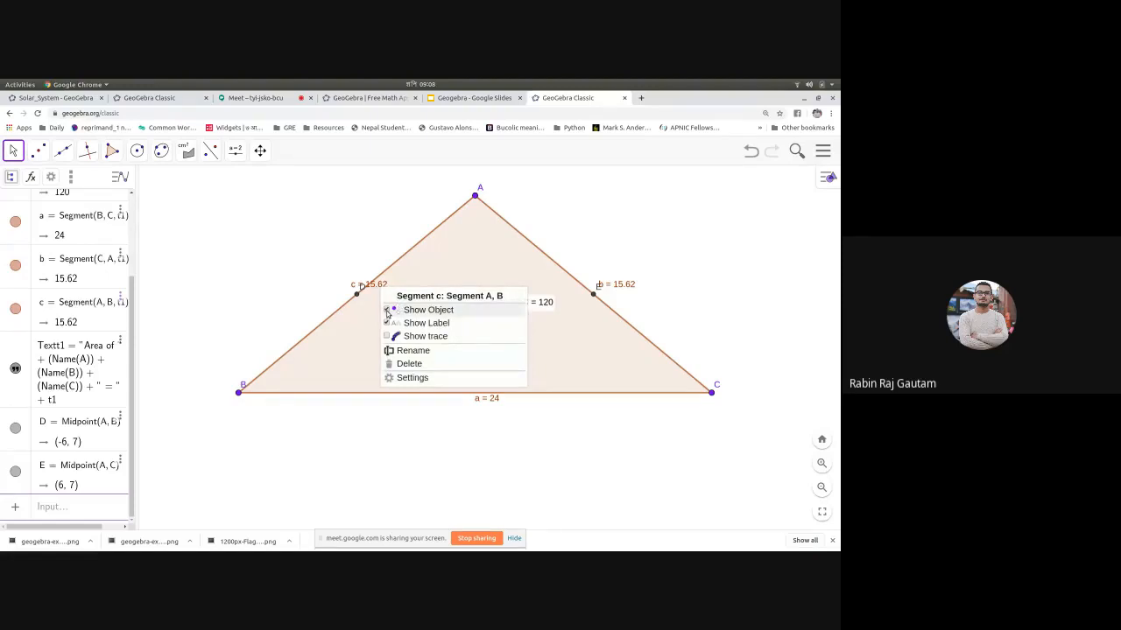
left_click(387, 312)
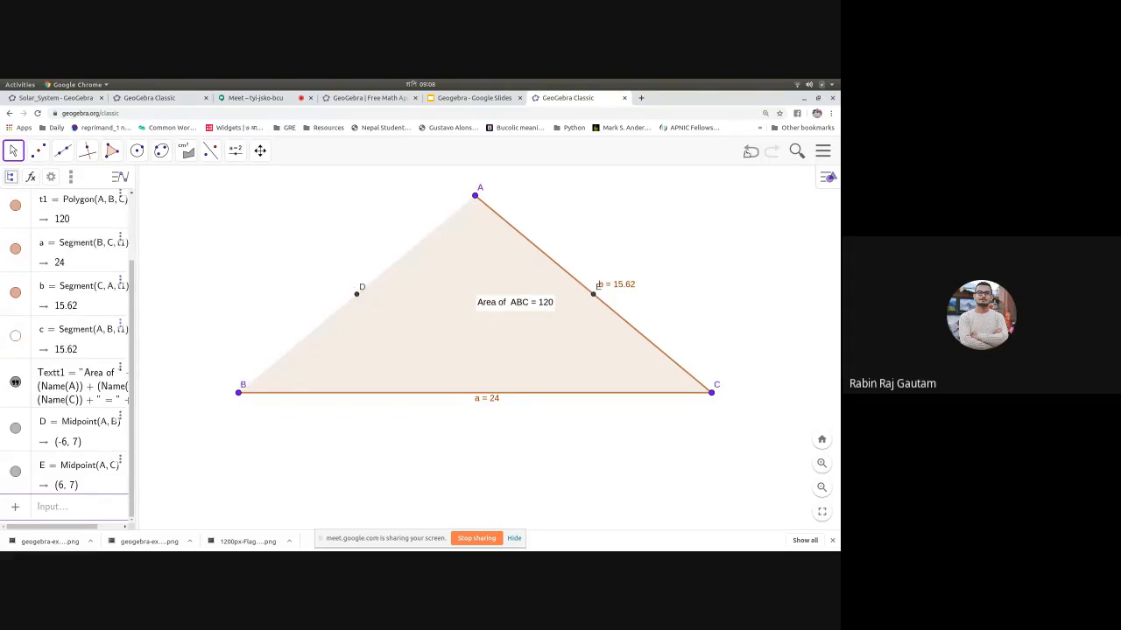
key("ctrl+z")
right_click(383, 288)
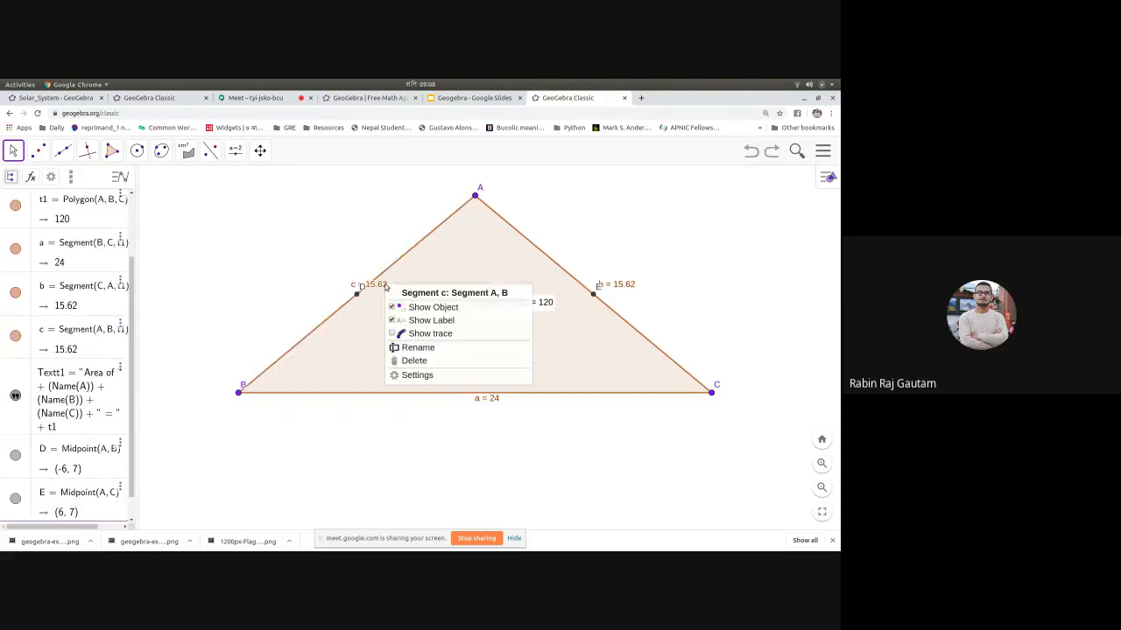
left_click(391, 307)
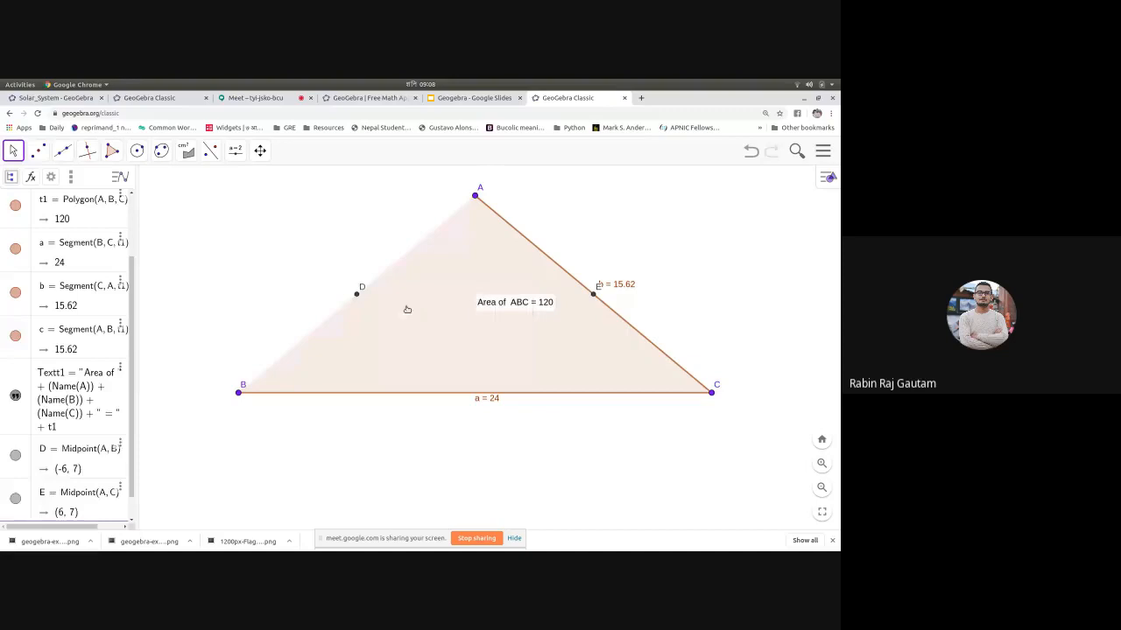
left_click(751, 151)
Step: Try to hide the name-and-value label of side AB (segment c)
scroll(358, 290, "up", 4)
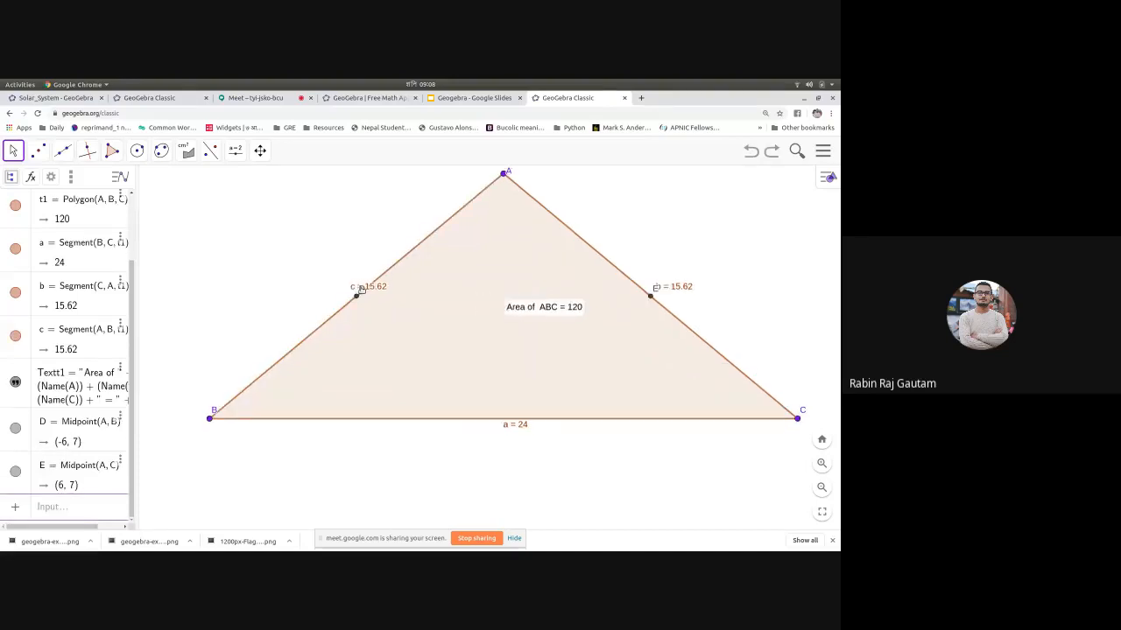
scroll(357, 290, "up", 1)
right_click(354, 290)
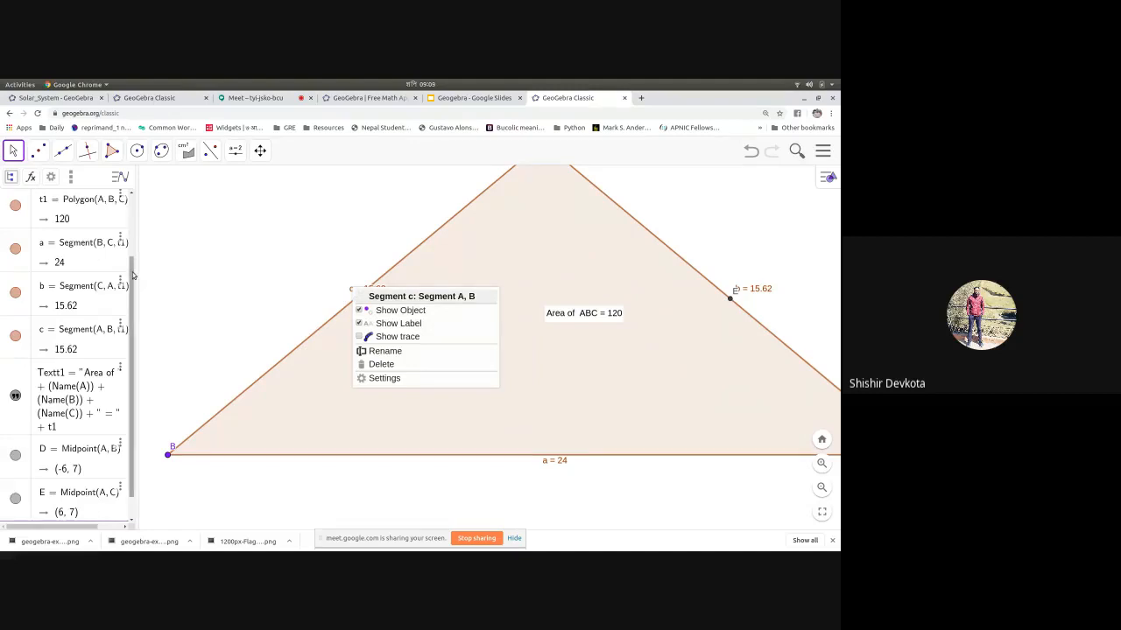
left_click_drag(133, 279, 132, 213)
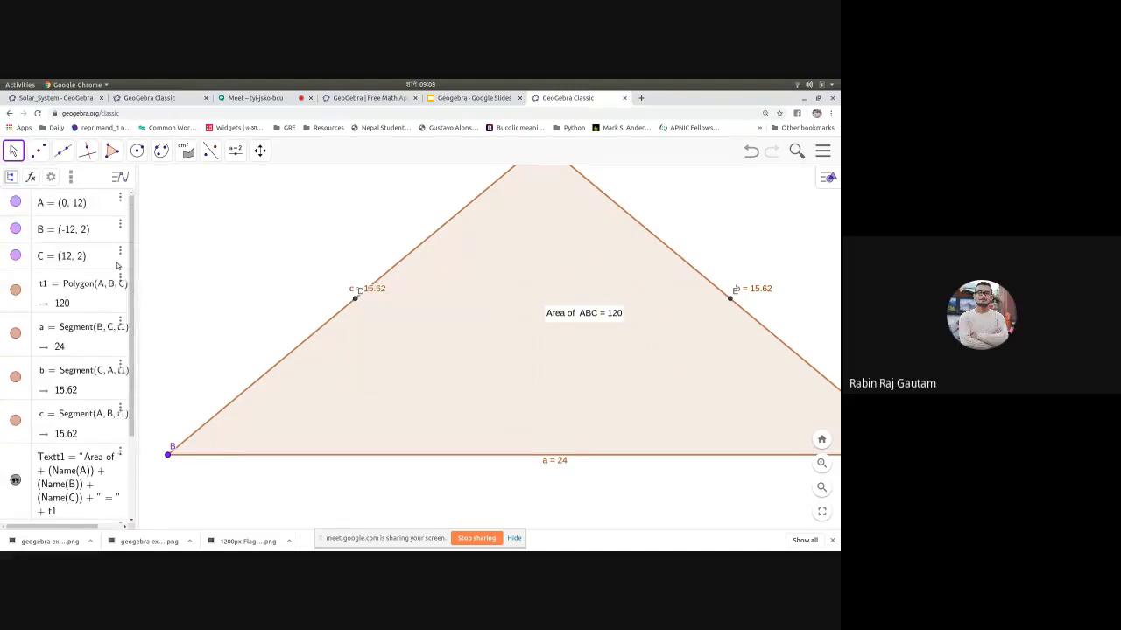
scroll(22, 315, "down", 3)
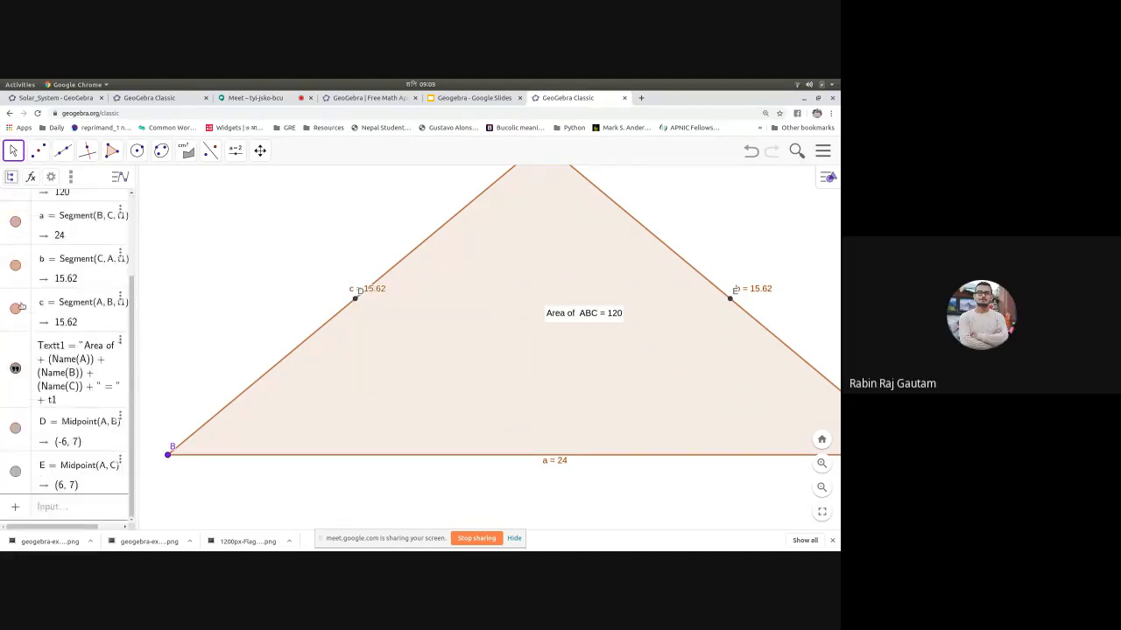
left_click(16, 308)
left_click(15, 336)
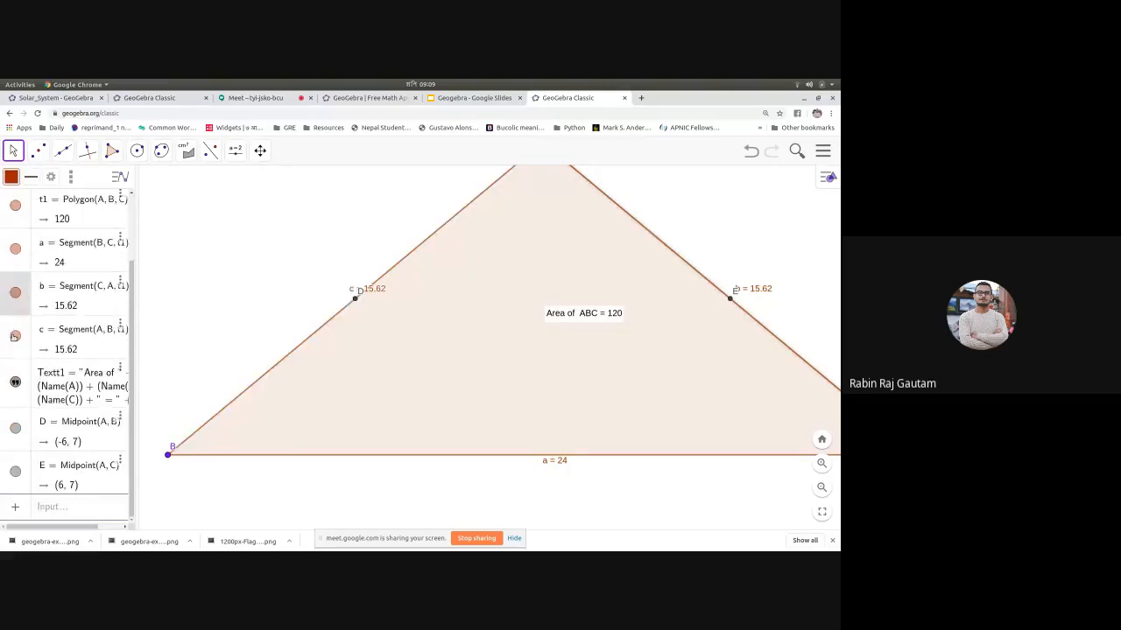
right_click(370, 293)
left_click(393, 326)
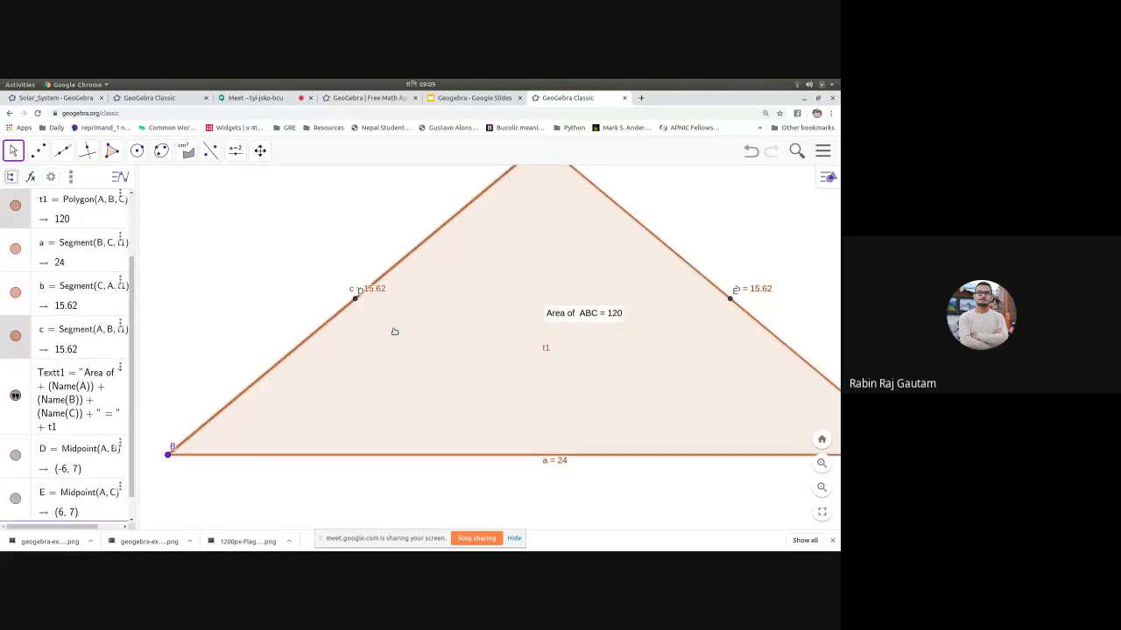
right_click(394, 325)
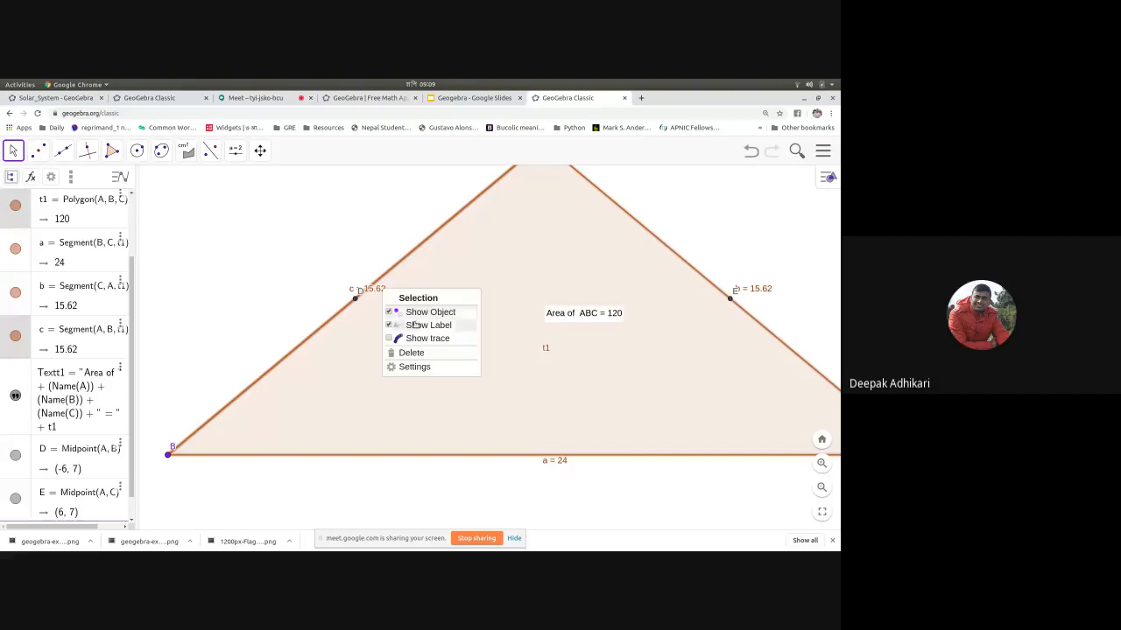
left_click(416, 325)
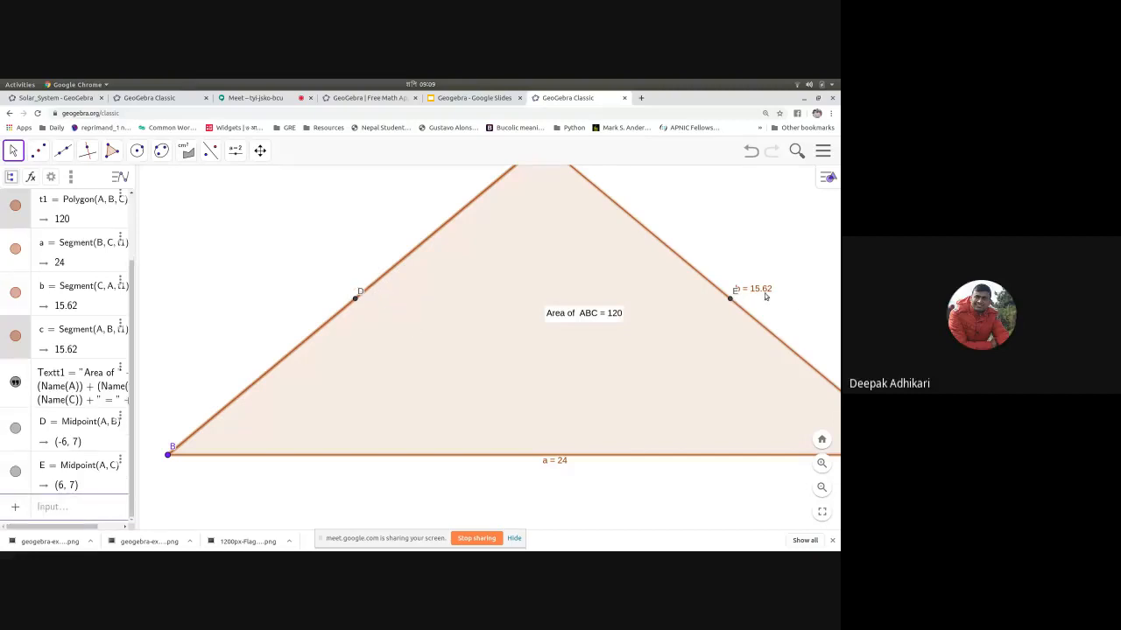
right_click(742, 307)
left_click(790, 331)
Step: Hide the labels of the triangle's sides AC, AB and BC, keeping the segments displayed
right_click(758, 289)
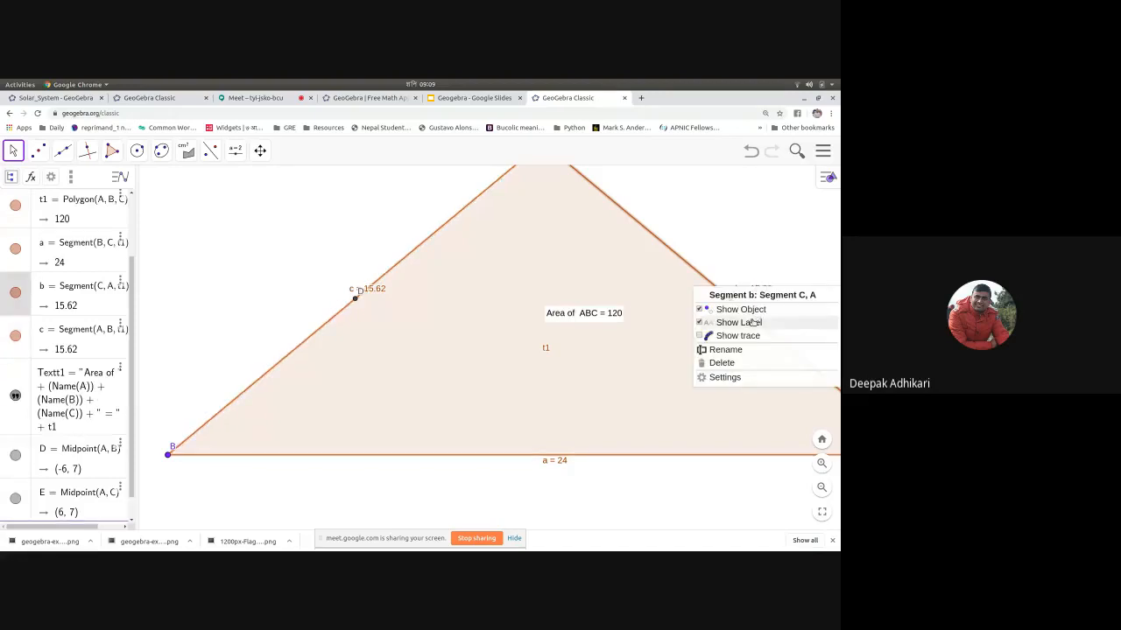
left_click(749, 322)
scroll(565, 311, "up", 3)
scroll(421, 301, "down", 6)
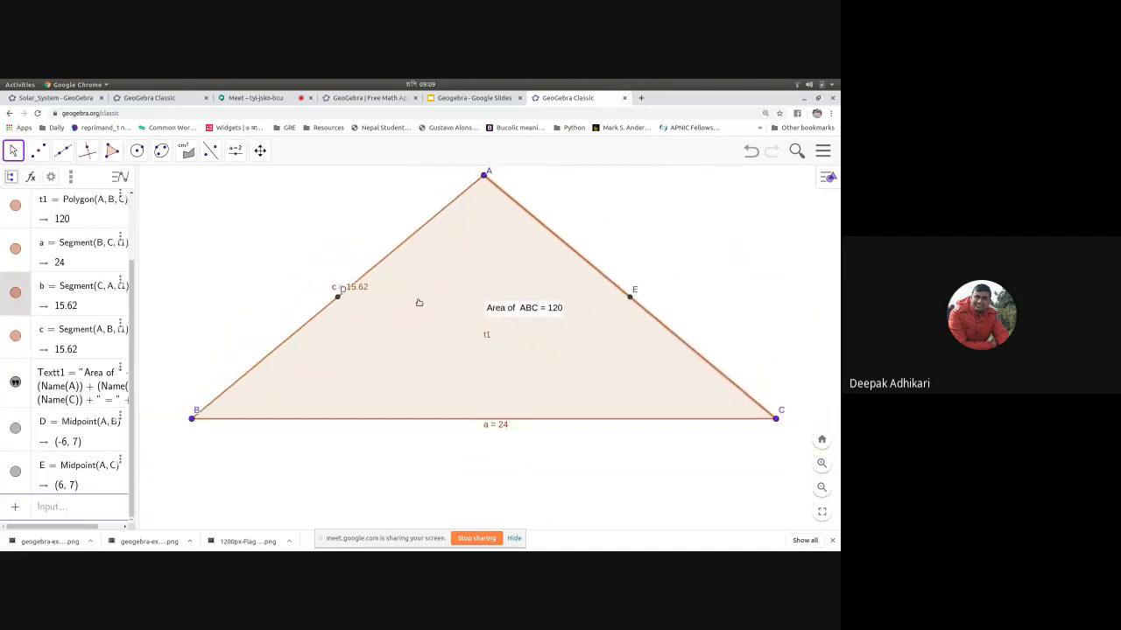
right_click(373, 290)
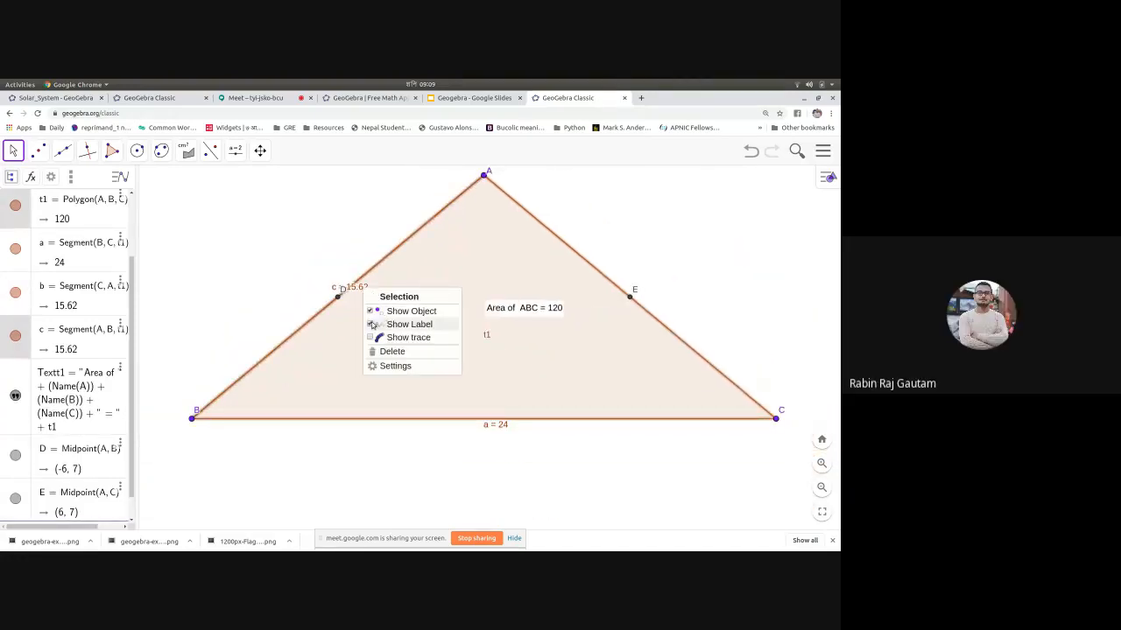
left_click(410, 325)
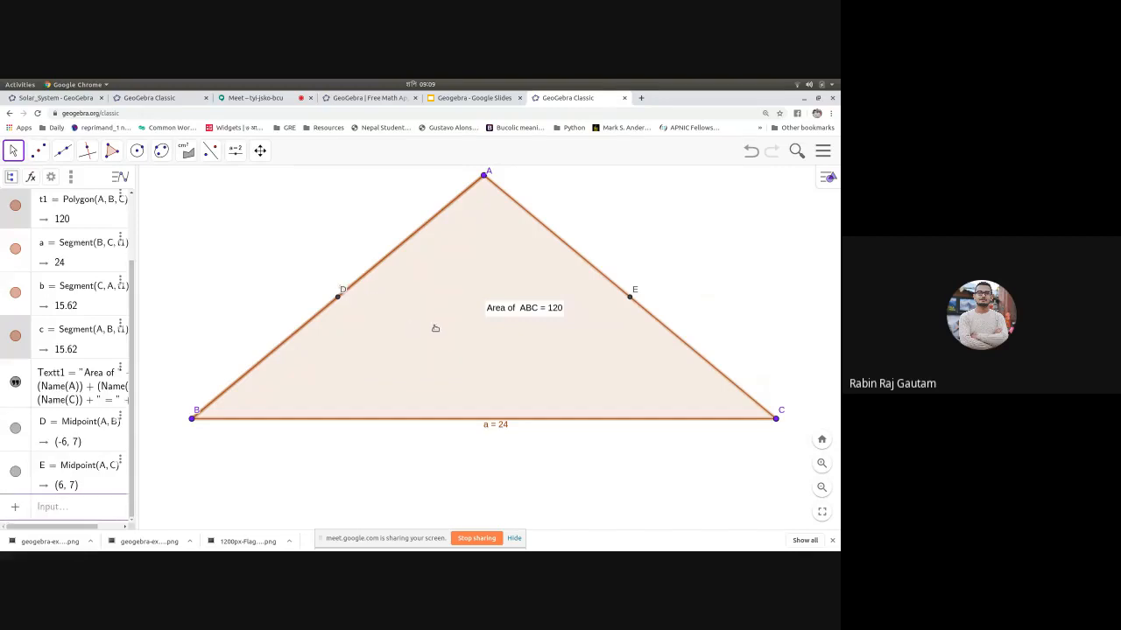
right_click(496, 428)
left_click(532, 464)
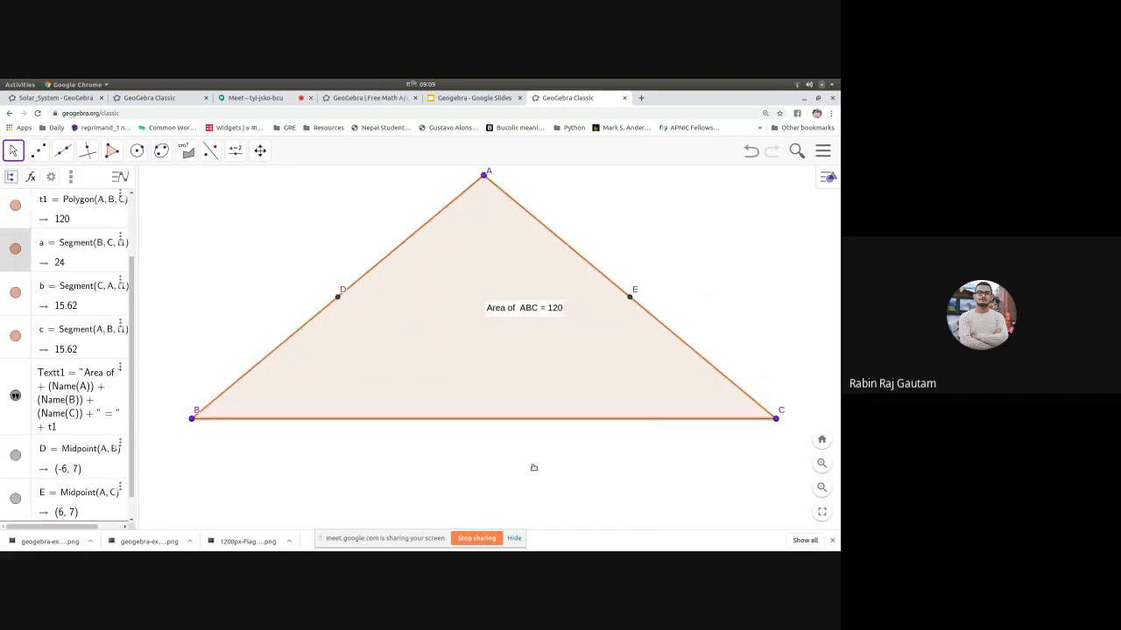
Step: Hide the "Area of ABC" text inside the triangle
scroll(518, 285, "up", 1)
scroll(518, 286, "down", 2)
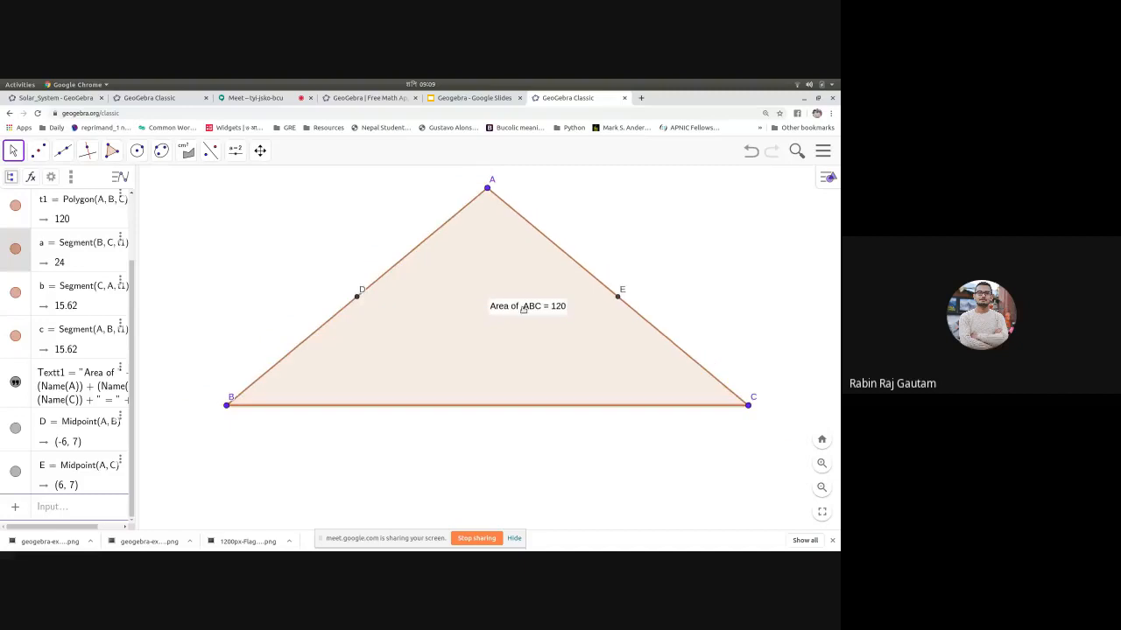
right_click(523, 310)
left_click(561, 332)
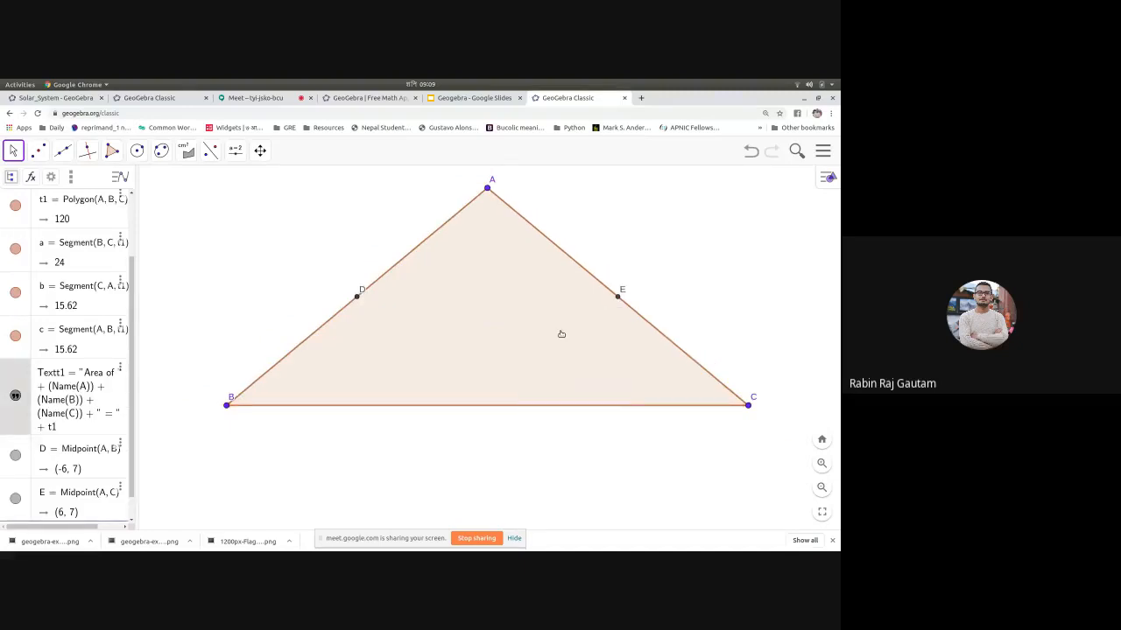
scroll(431, 341, "down", 2)
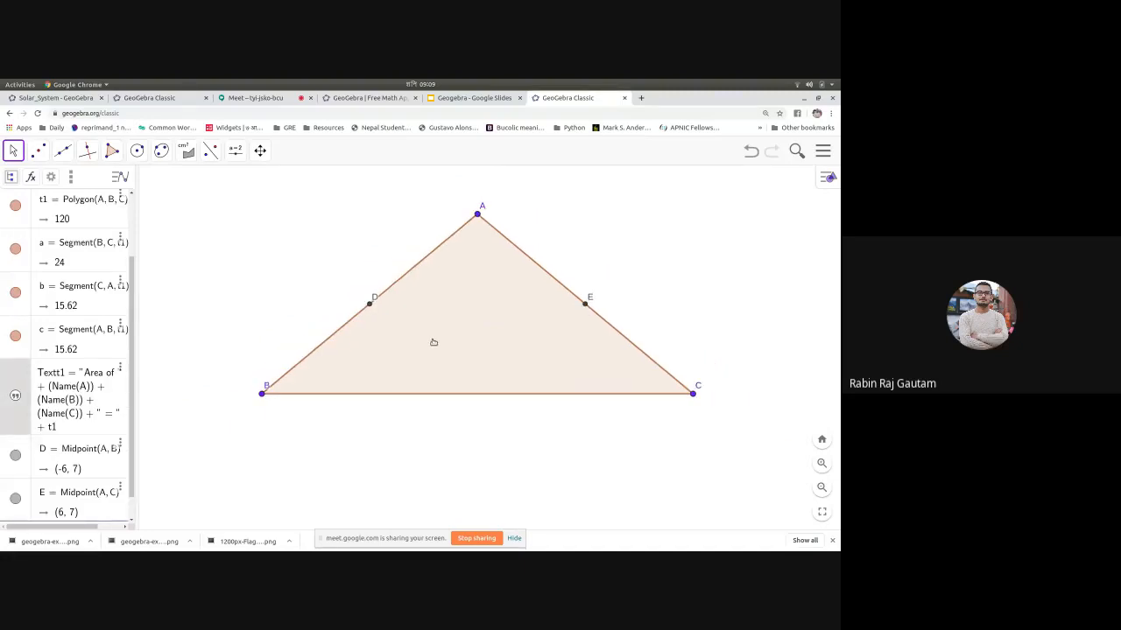
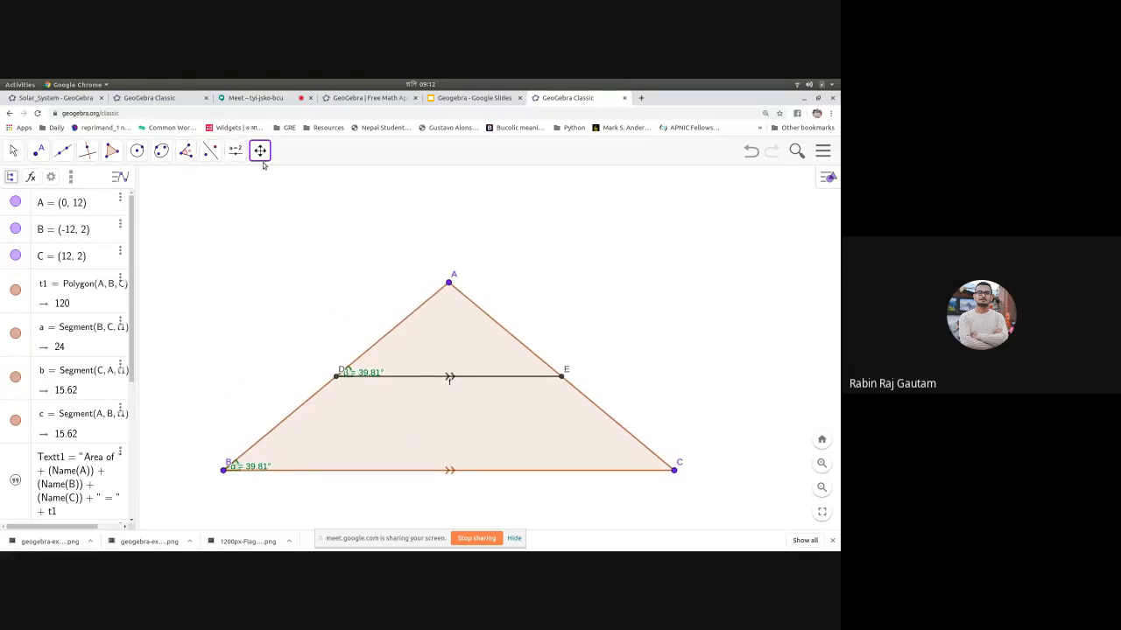
Step: Start a new text annotation in the empty area above vertex B and expand its advanced options
left_click(211, 151)
mouse_move(234, 154)
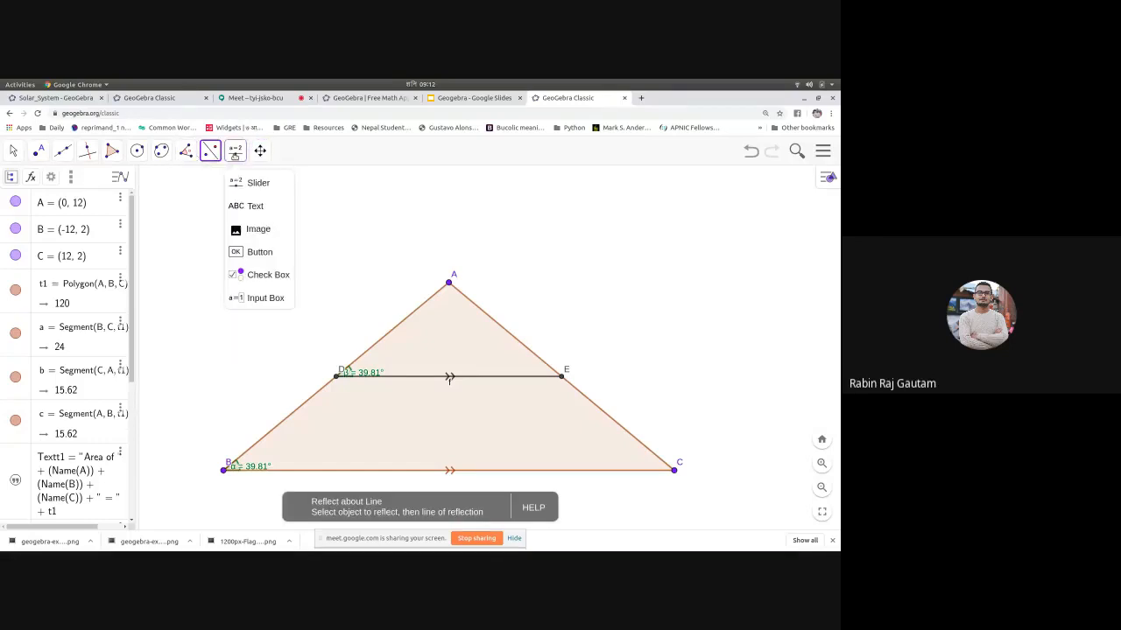
left_click(258, 212)
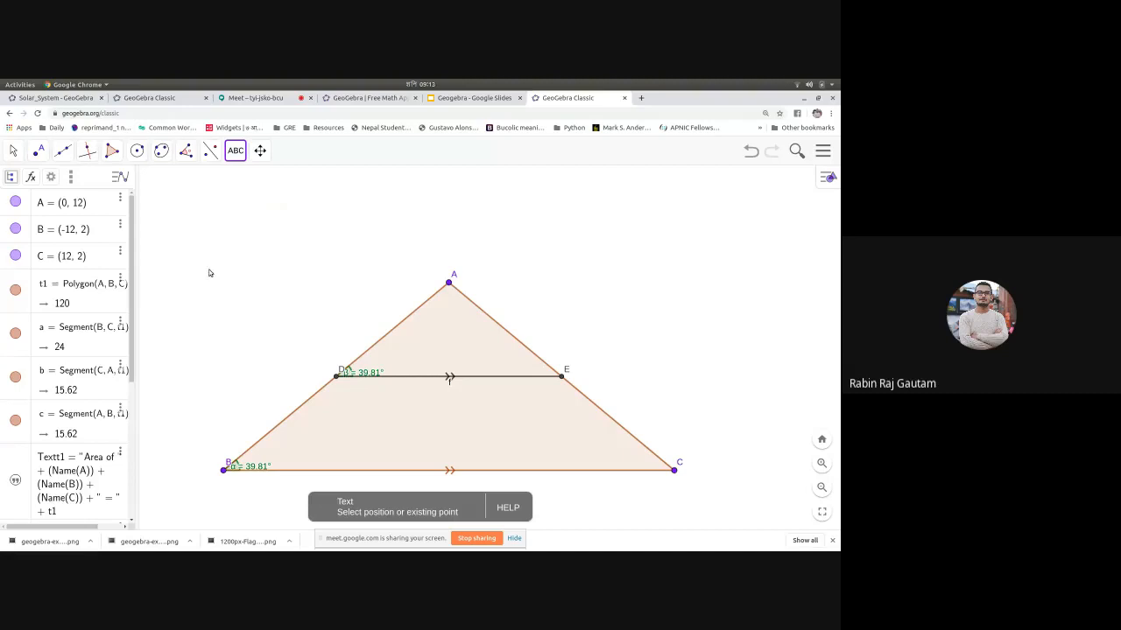
left_click(218, 207)
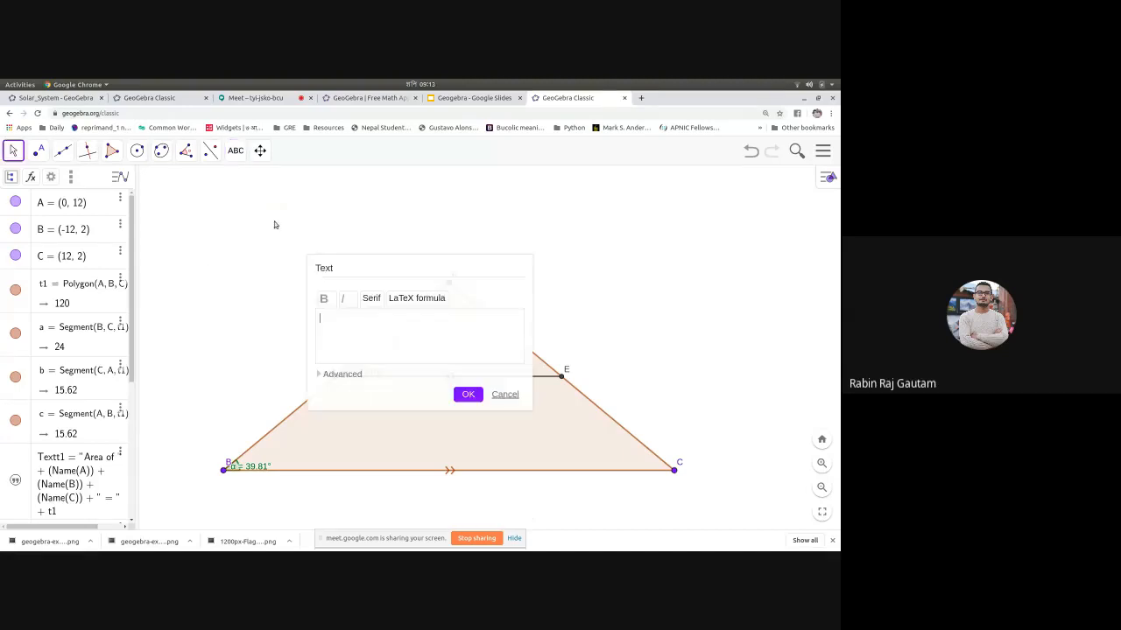
left_click_drag(388, 272, 662, 211)
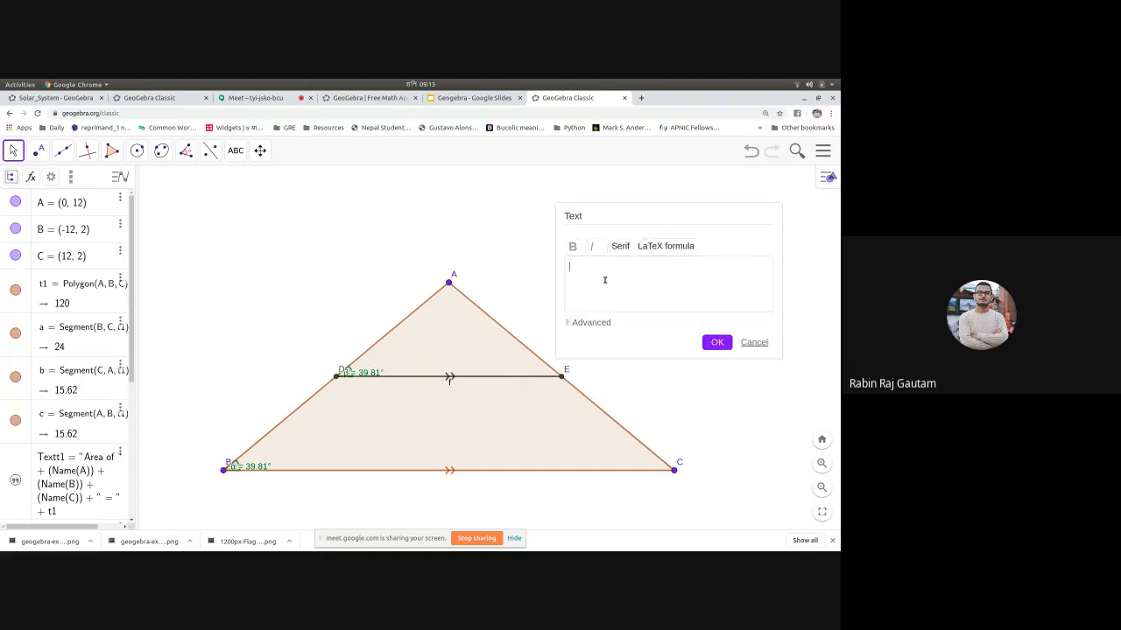
left_click(568, 323)
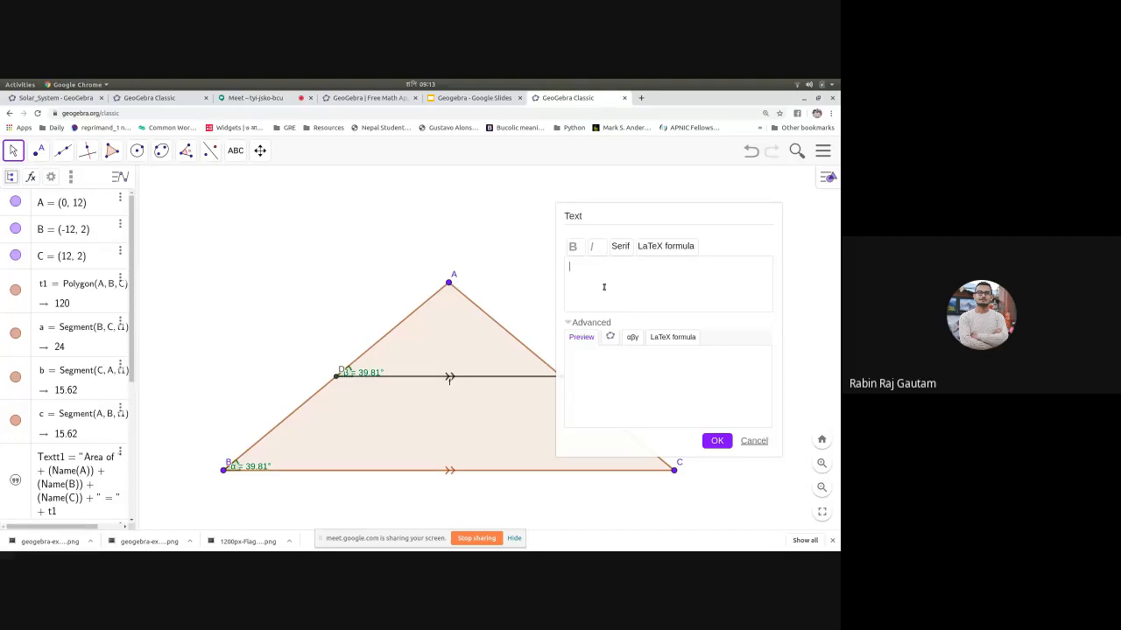
Step: Enter "This is our example..." followed by a line break as the annotation text, and show the objects available for insertion
type("This is our example")
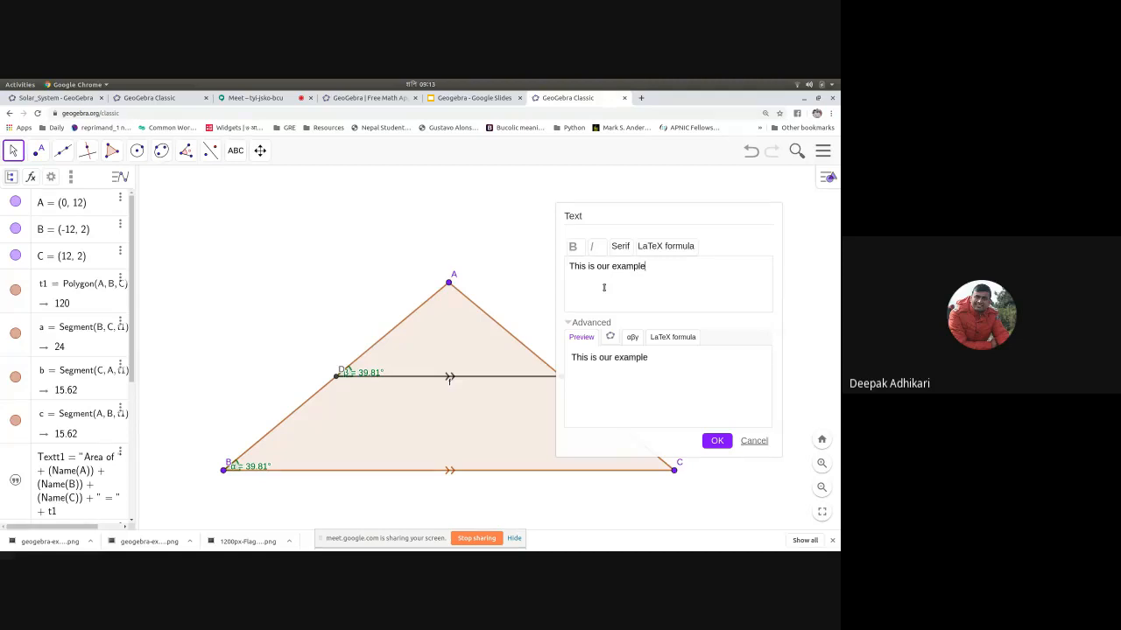
type("...")
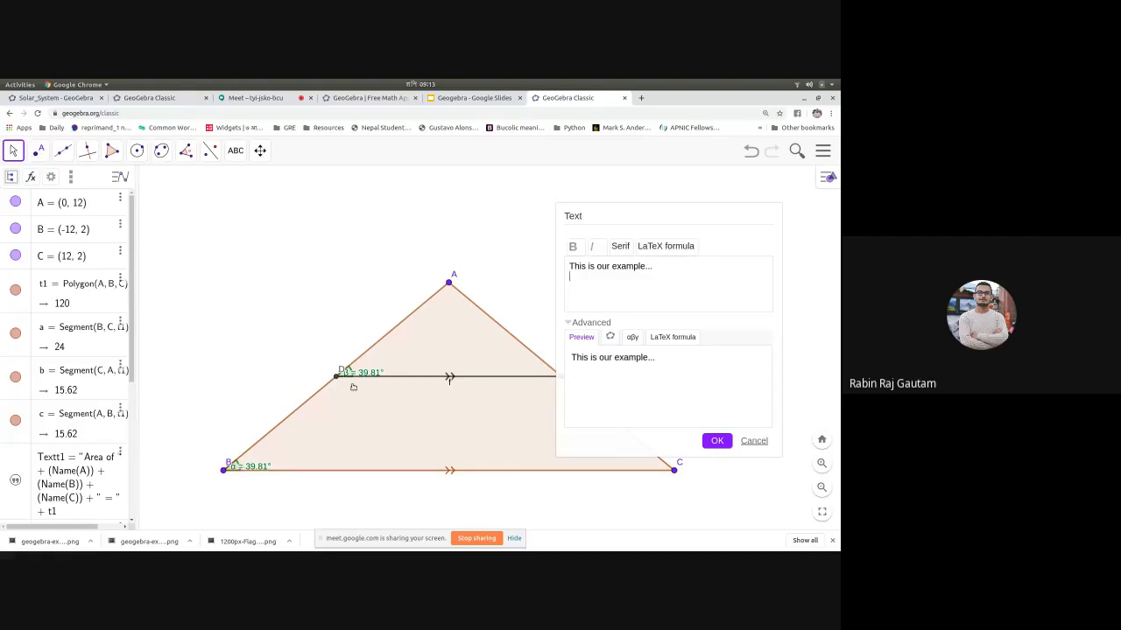
key("Return")
left_click(611, 338)
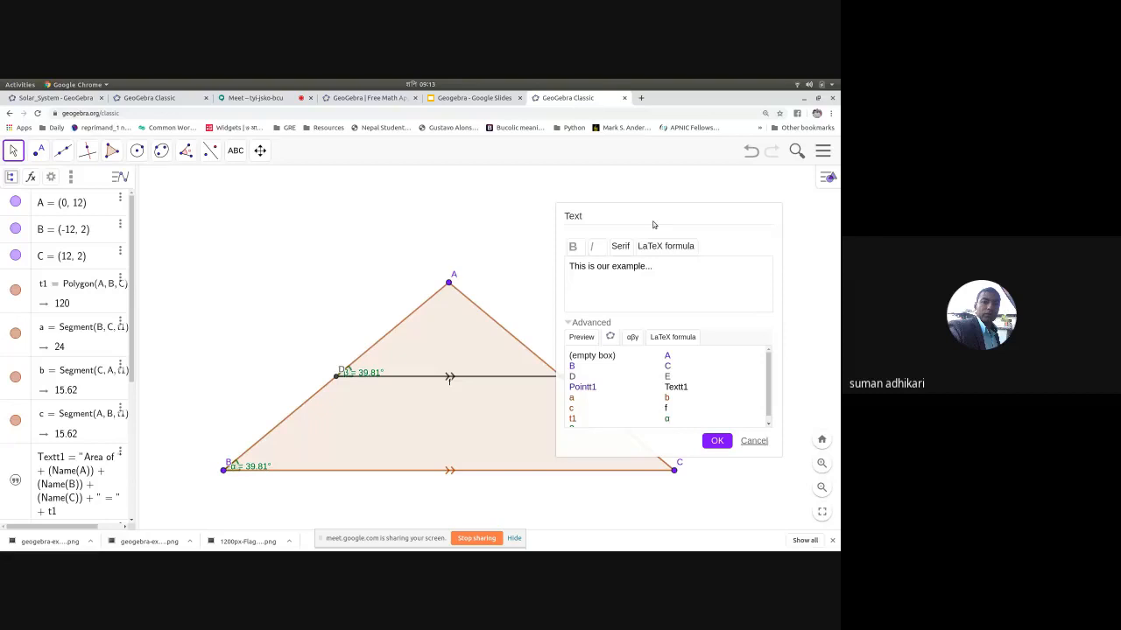
Step: Replace the annotation text with "The lining joiing the midpoints of the two sides......."
left_click_drag(660, 267, 545, 268)
type("The lining joiing of two of the")
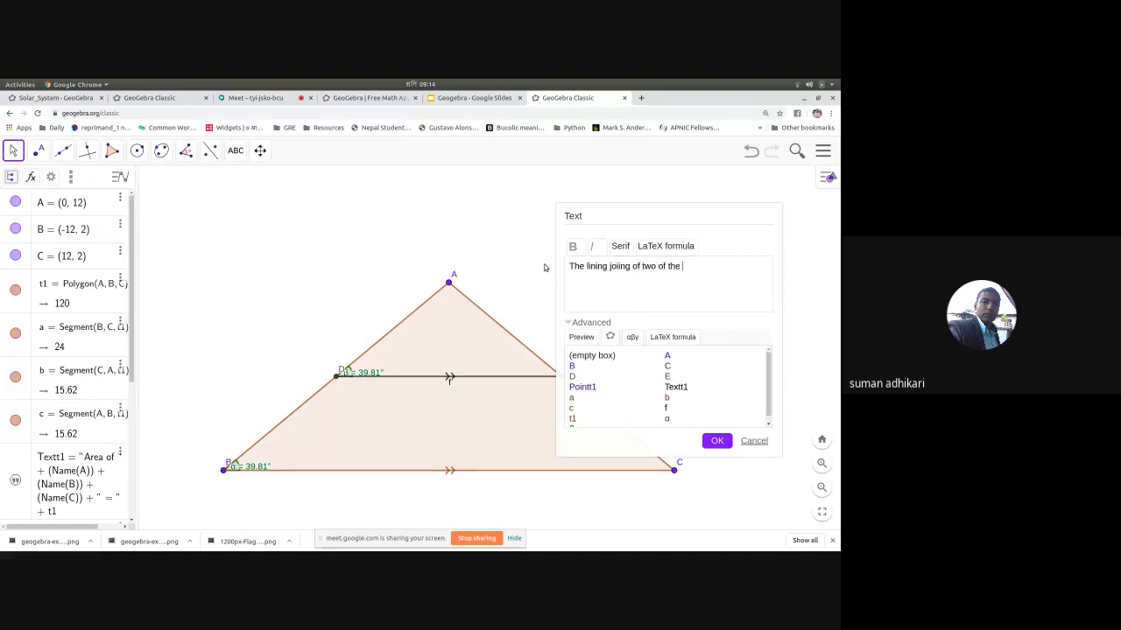
type(" tri")
key("BackSpace")
key("BackSpace")
key("BackSpace")
key("BackSpace")
key("BackSpace")
key("BackSpace")
key("BackSpace")
key("BackSpace")
key("BackSpace")
key("BackSpace")
key("BackSpace")
key("BackSpace")
key("BackSpace")
key("BackSpace")
key("BackSpace")
key("BackSpace")
key("BackSpace")
type("the mido")
key("BackSpace")
type("poitns")
key("BackSpace")
key("BackSpace")
key("BackSpace")
type("nts o")
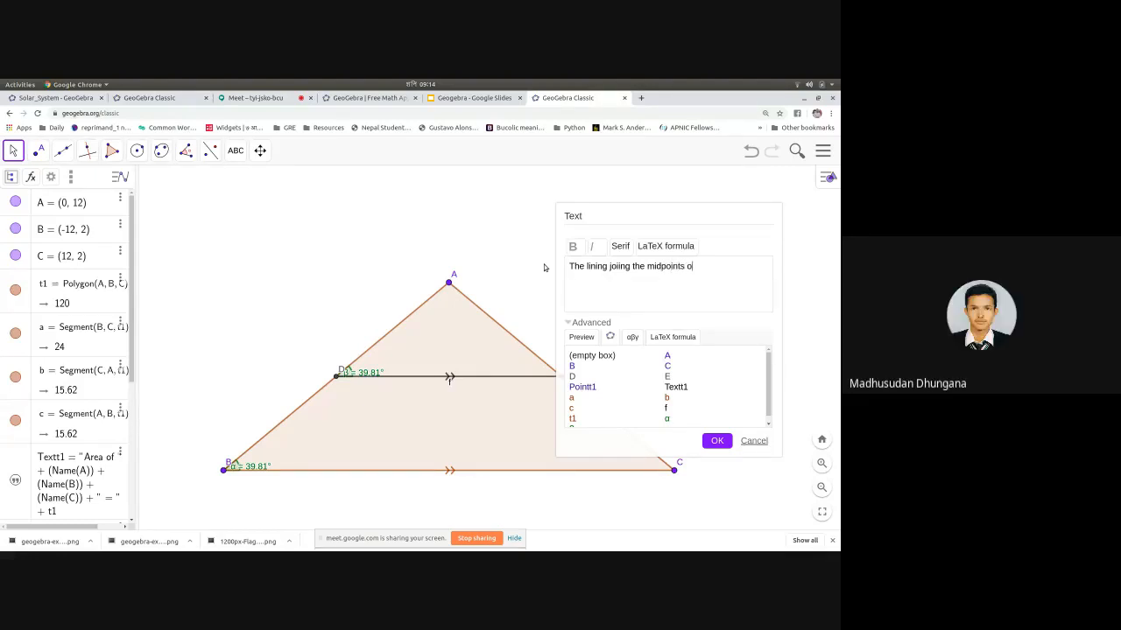
type("f the two sides......")
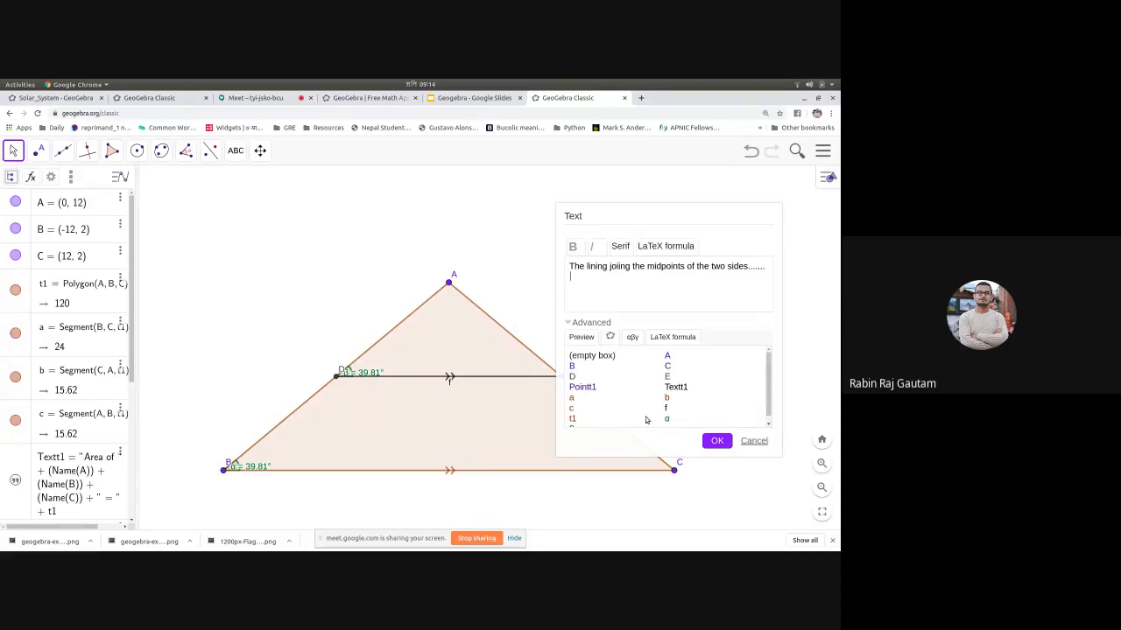
Step: Format the midpoint annotation as a serif LaTeX formula, check its preview and the insertable symbols and objects, and place it above the triangle
scroll(616, 395, "down", 1)
left_click(657, 248)
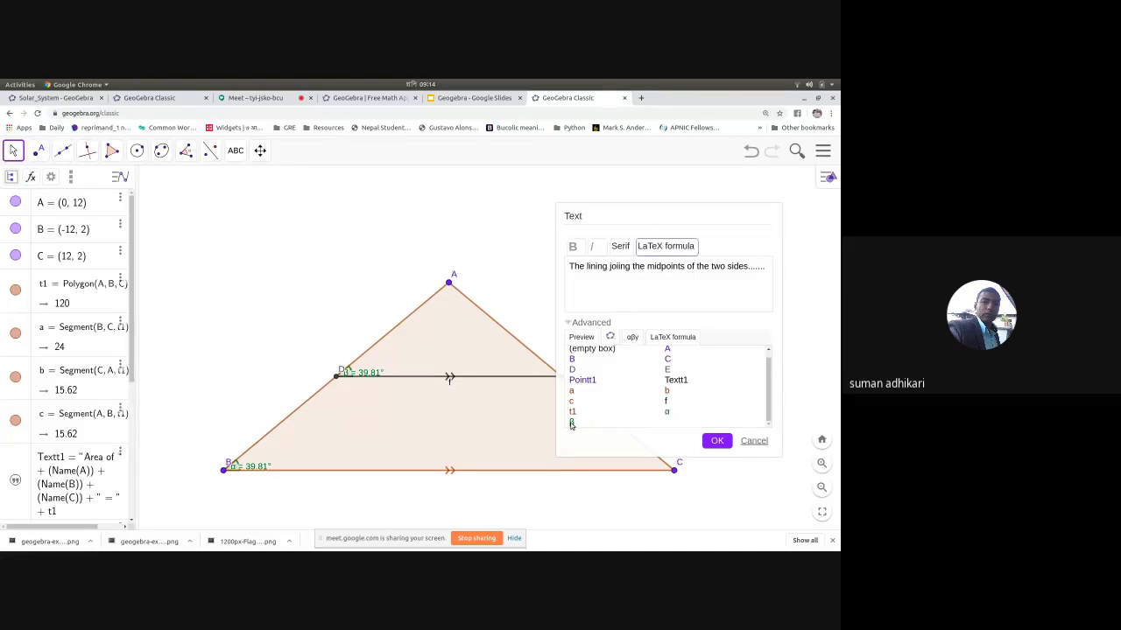
left_click(581, 336)
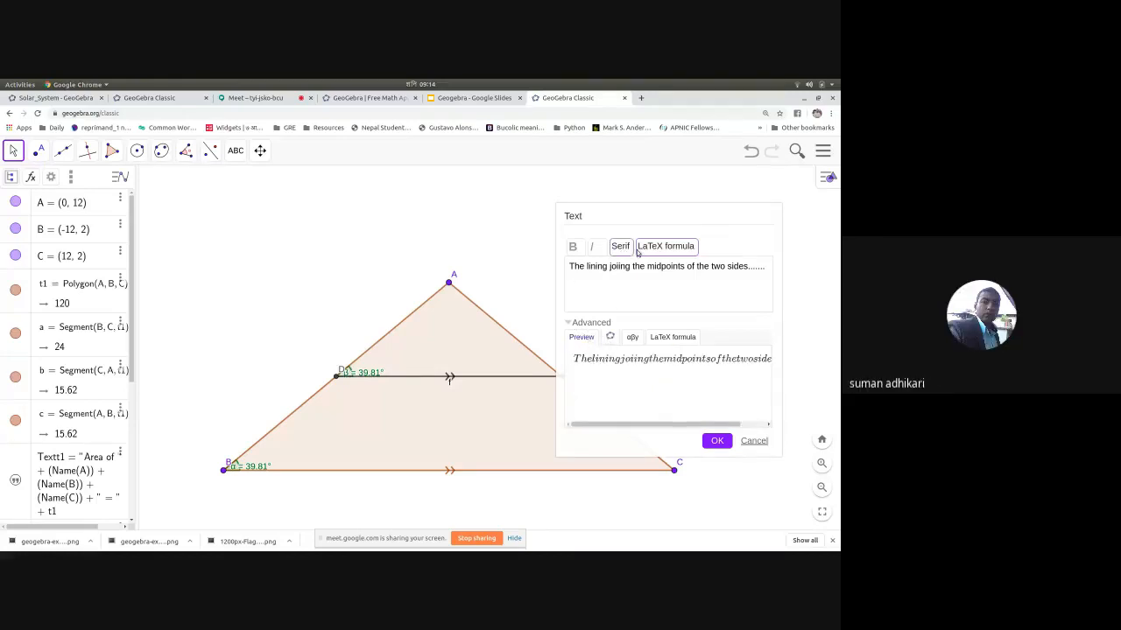
left_click(632, 338)
left_click(607, 336)
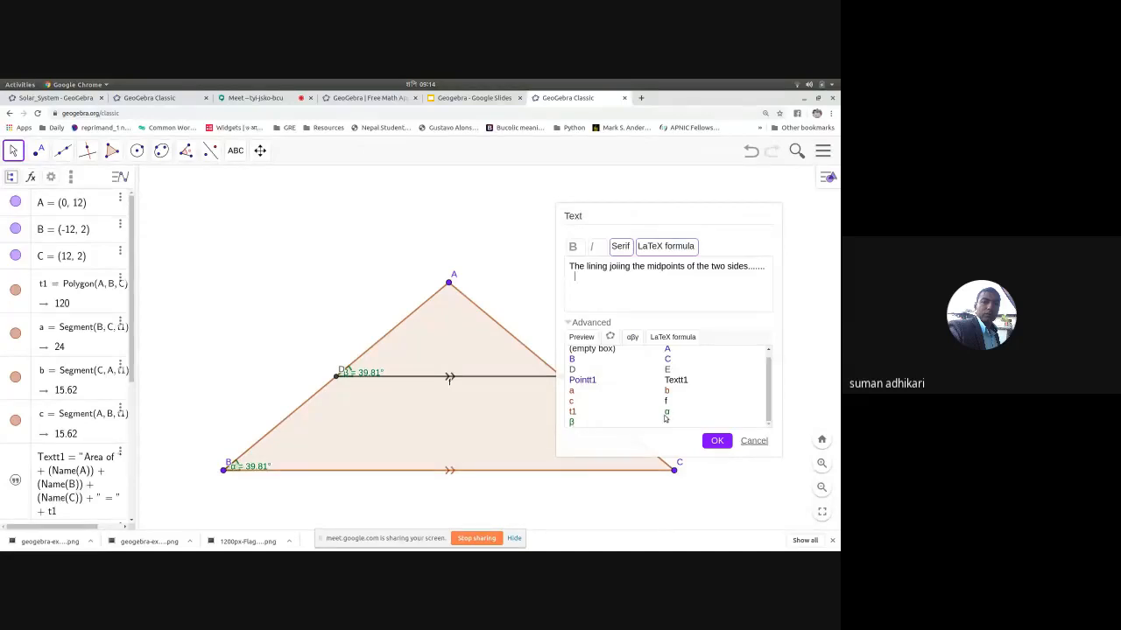
left_click(717, 441)
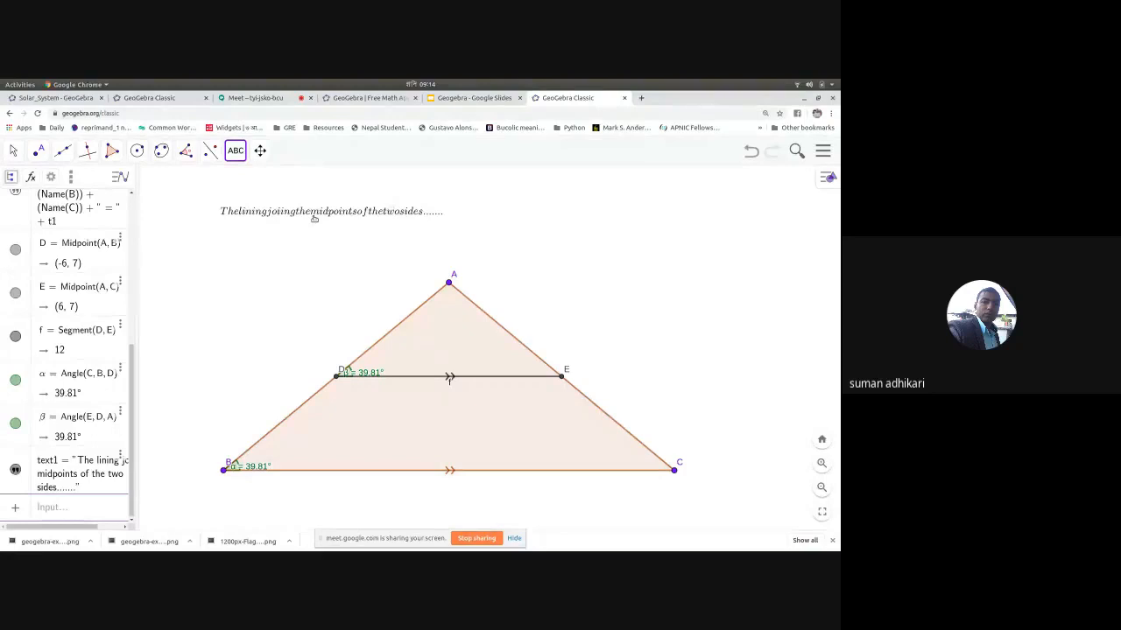
Step: Reopen the midpoint annotation above the triangle for editing and turn off its serif and LaTeX formula formatting
double_click(266, 212)
left_click(503, 393)
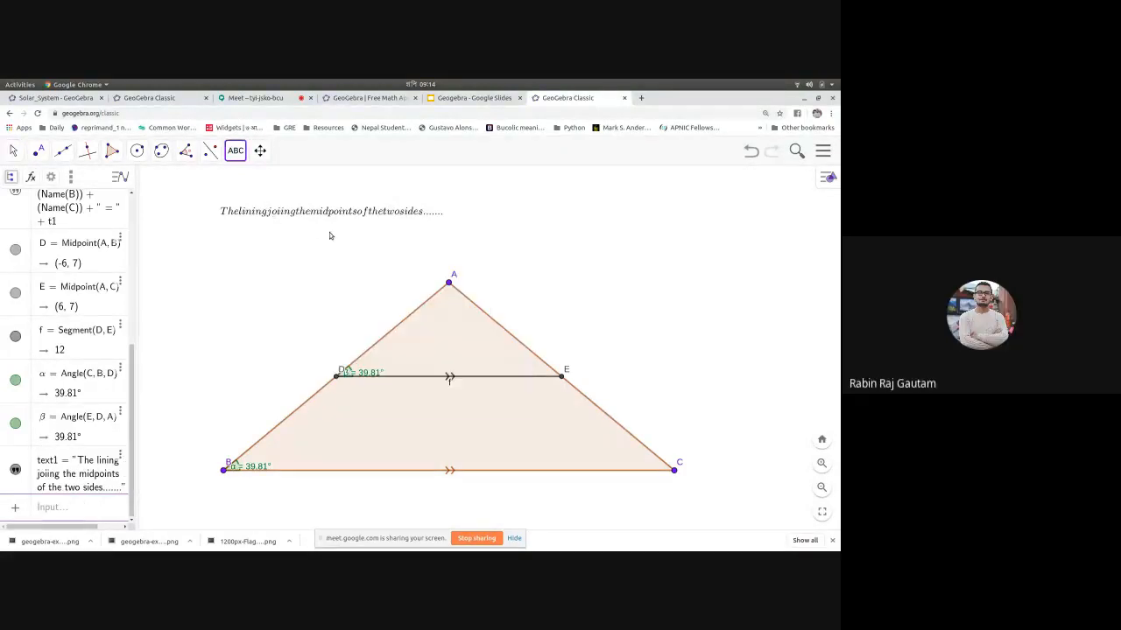
right_click(337, 214)
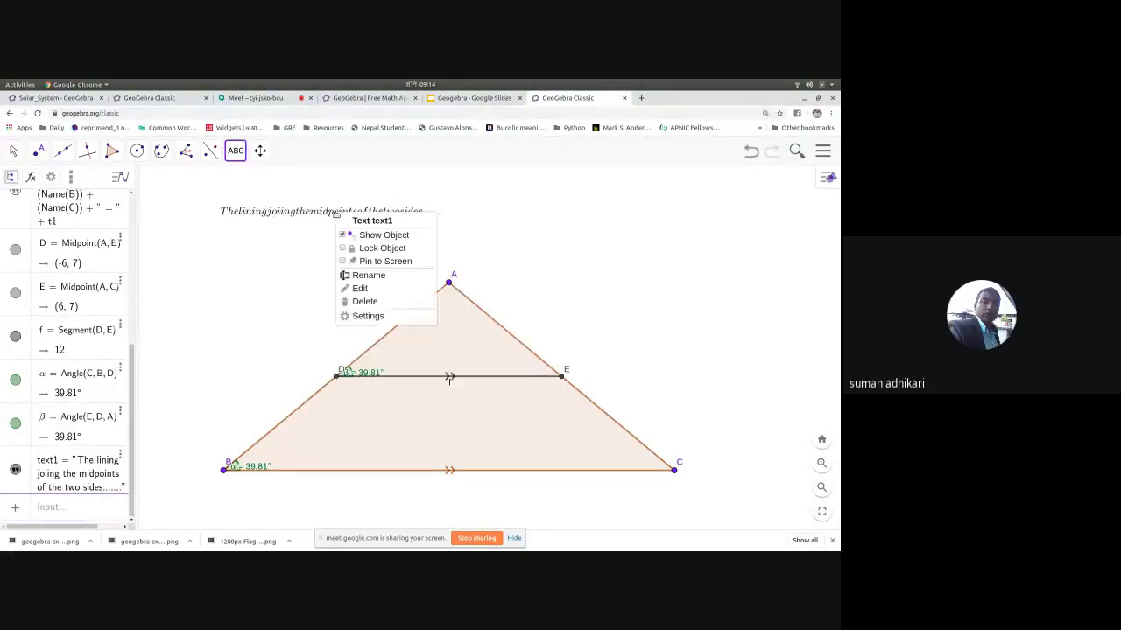
left_click(361, 288)
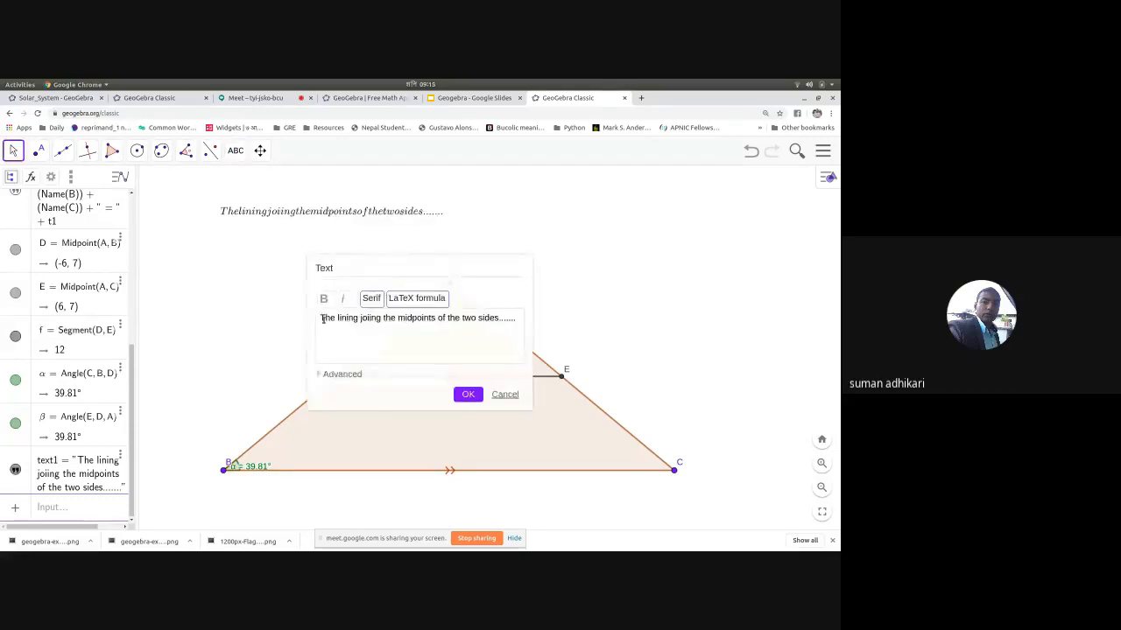
left_click(370, 297)
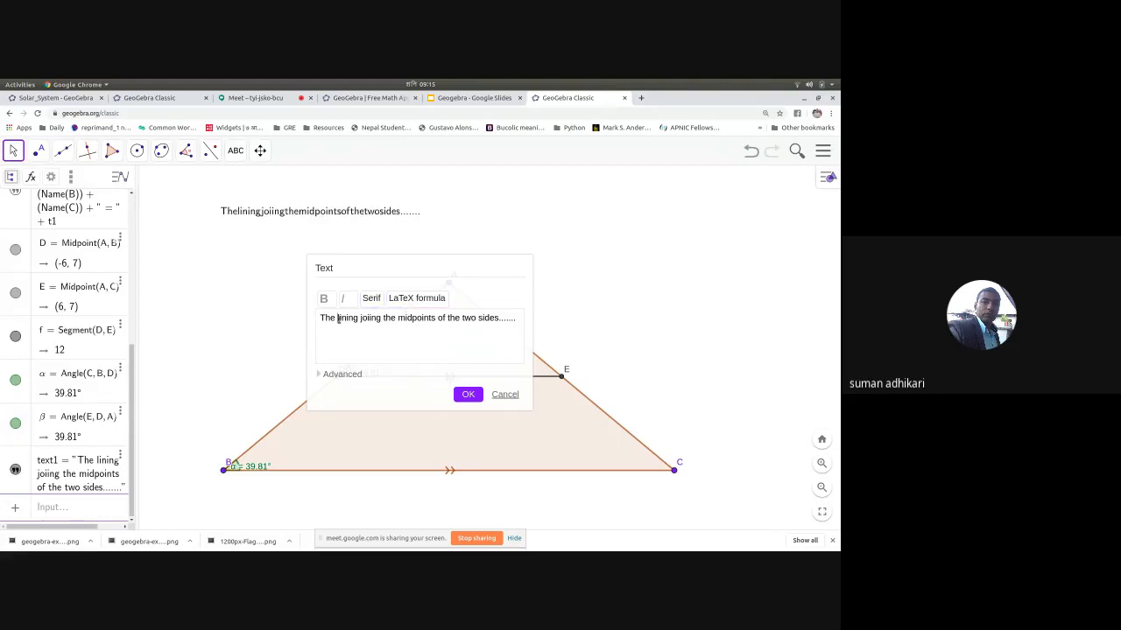
Step: Insert the dynamic value of angle β twice after the word "The" in the midpoint text above the triangle
left_click(344, 374)
left_click(361, 388)
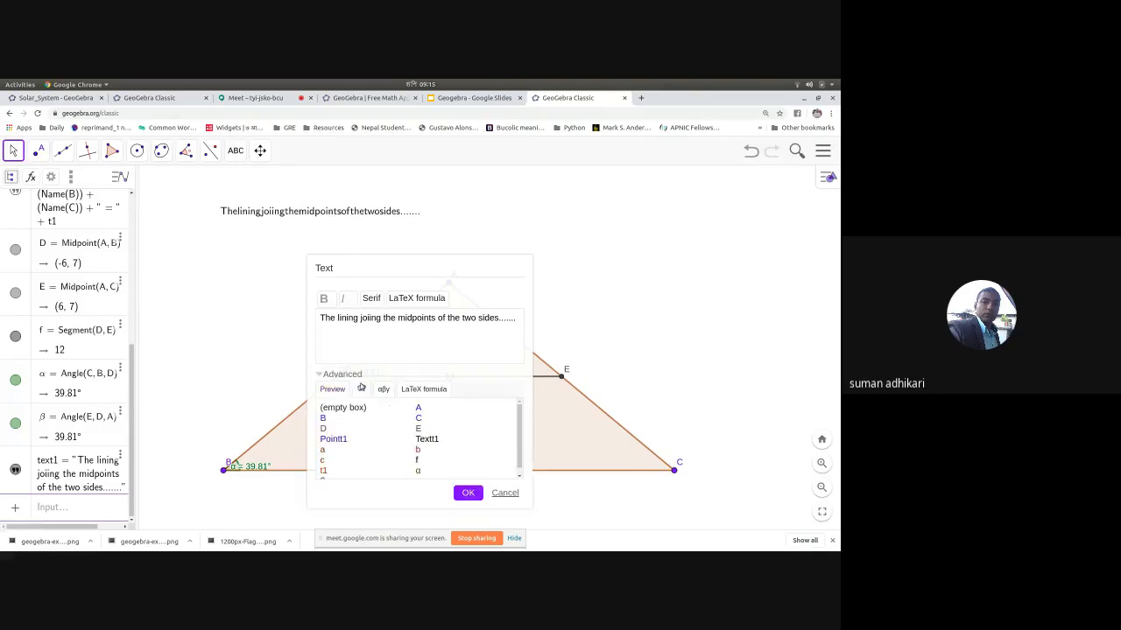
scroll(333, 450, "down", 1)
double_click(323, 474)
left_click(467, 493)
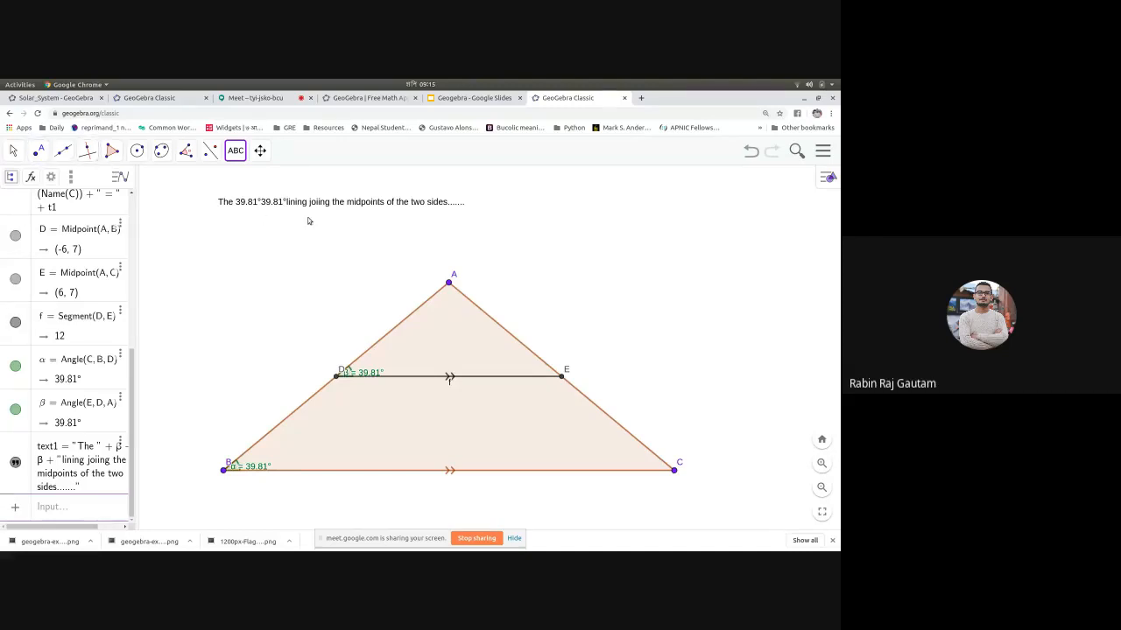
Step: Add a text above and beside the triangle reading "β is equal to α. Hence Prove !!!!", with β and α inserted as dynamic object values
left_click(232, 150)
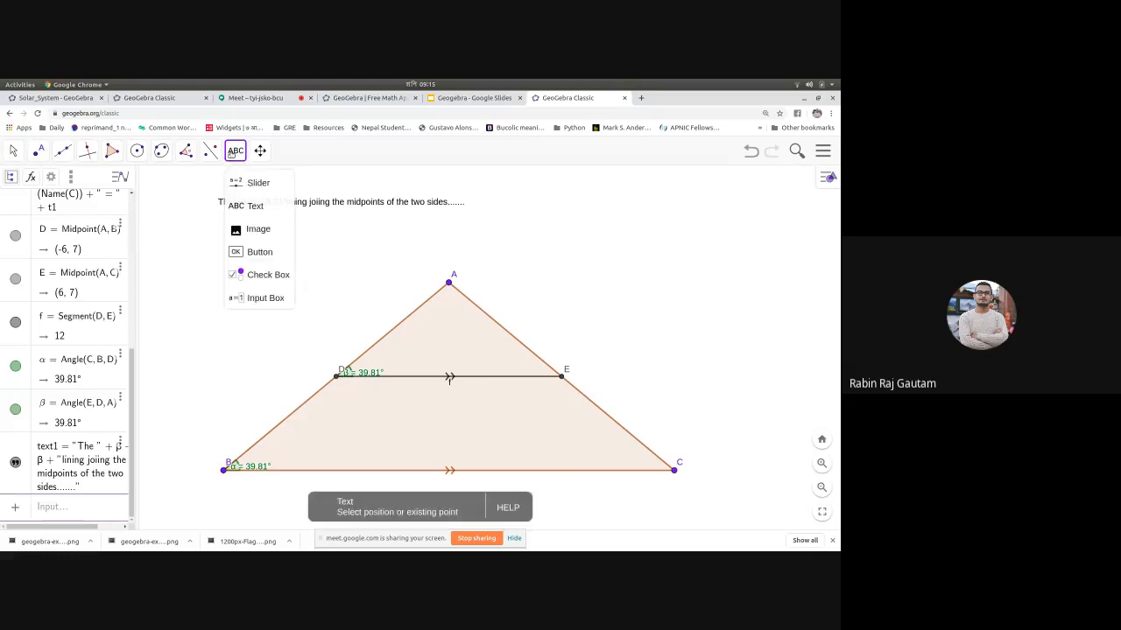
left_click(603, 245)
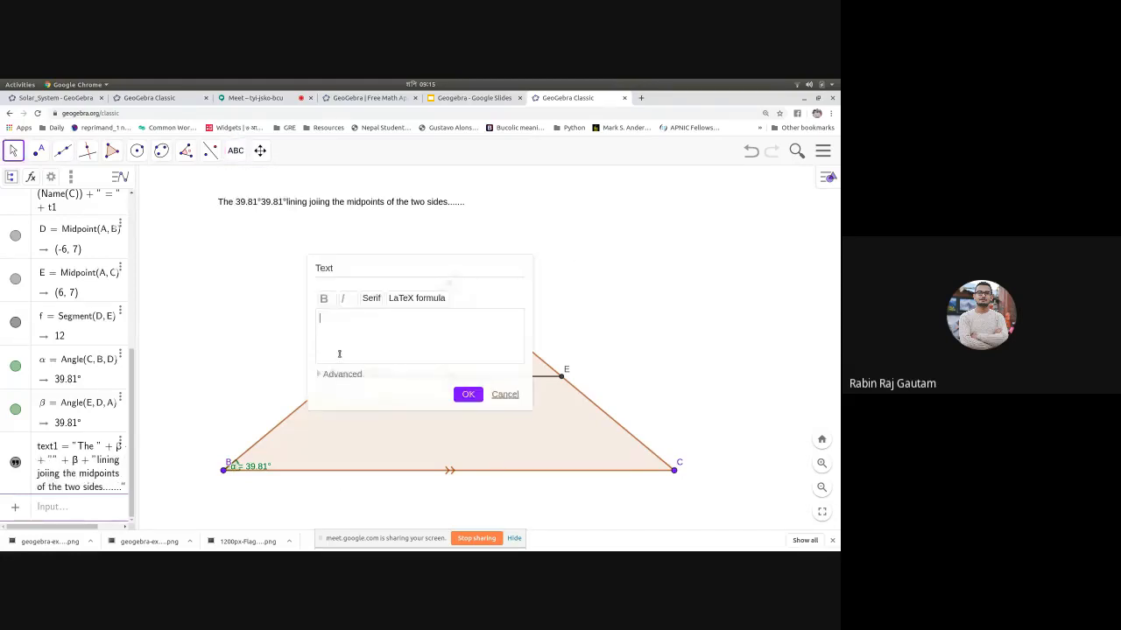
left_click(354, 376)
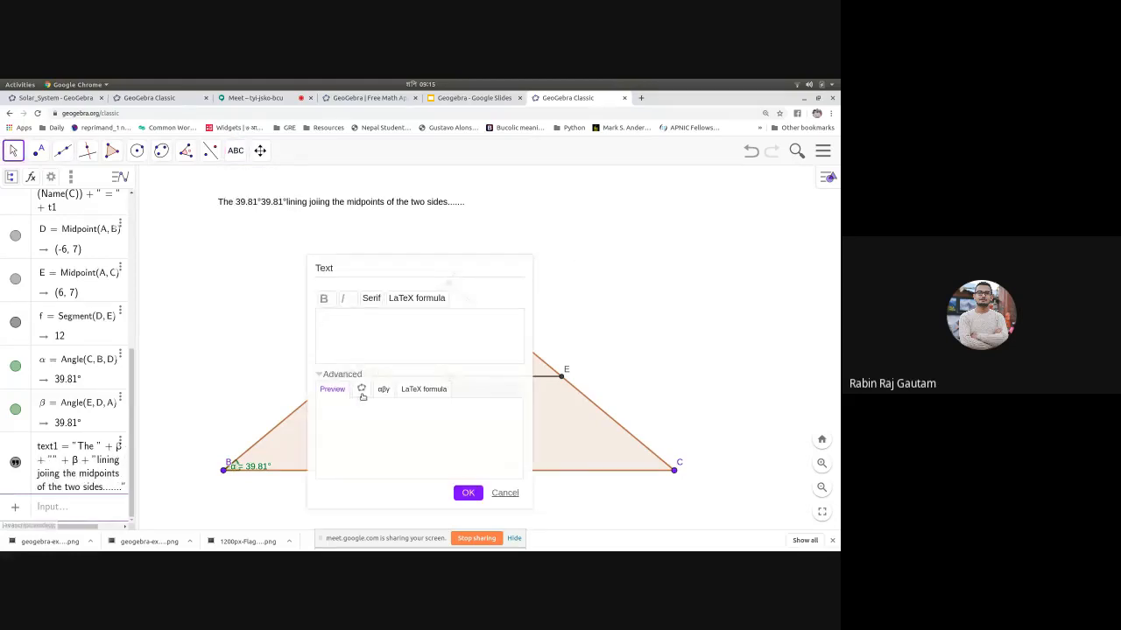
left_click(361, 390)
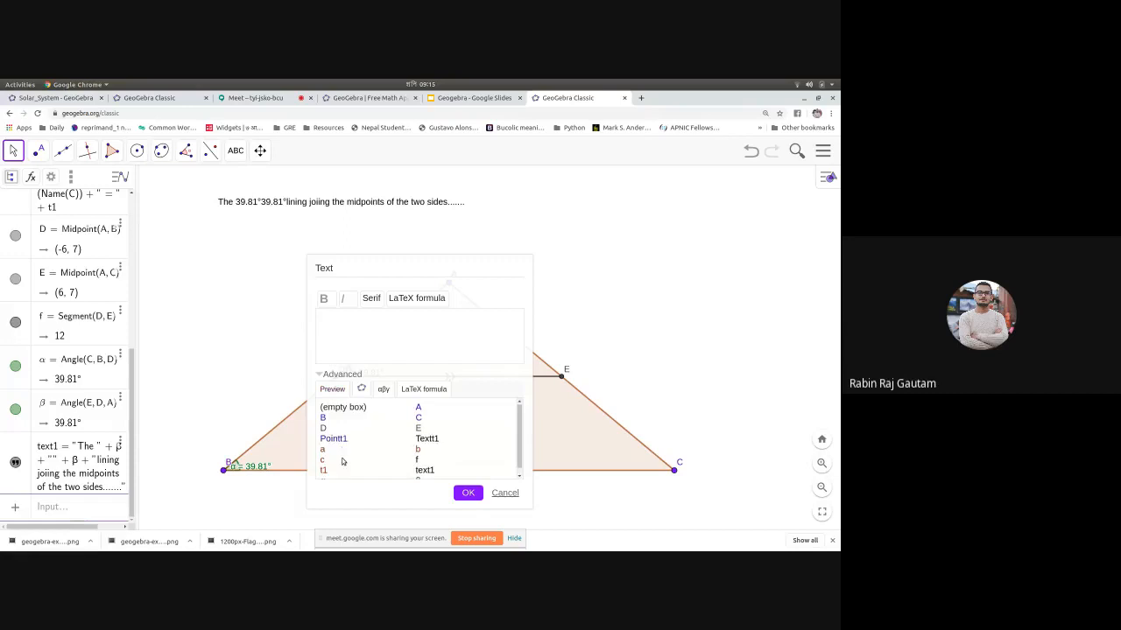
left_click(419, 475)
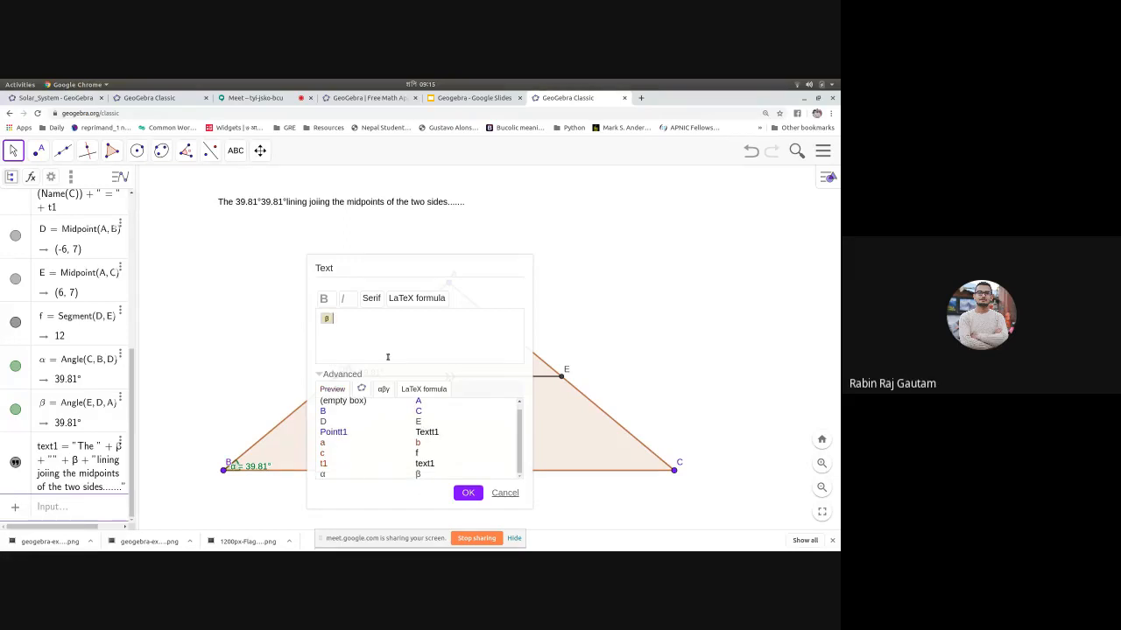
type("is equal to")
left_click(322, 475)
type(". Hence Prove")
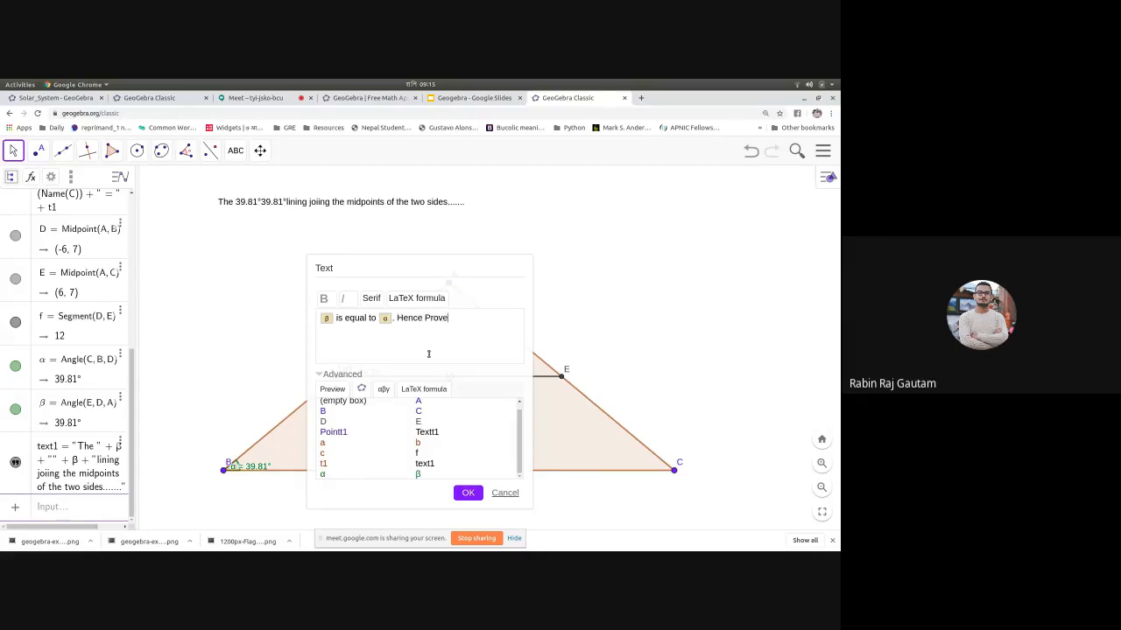
type(" !!!!")
key("Return")
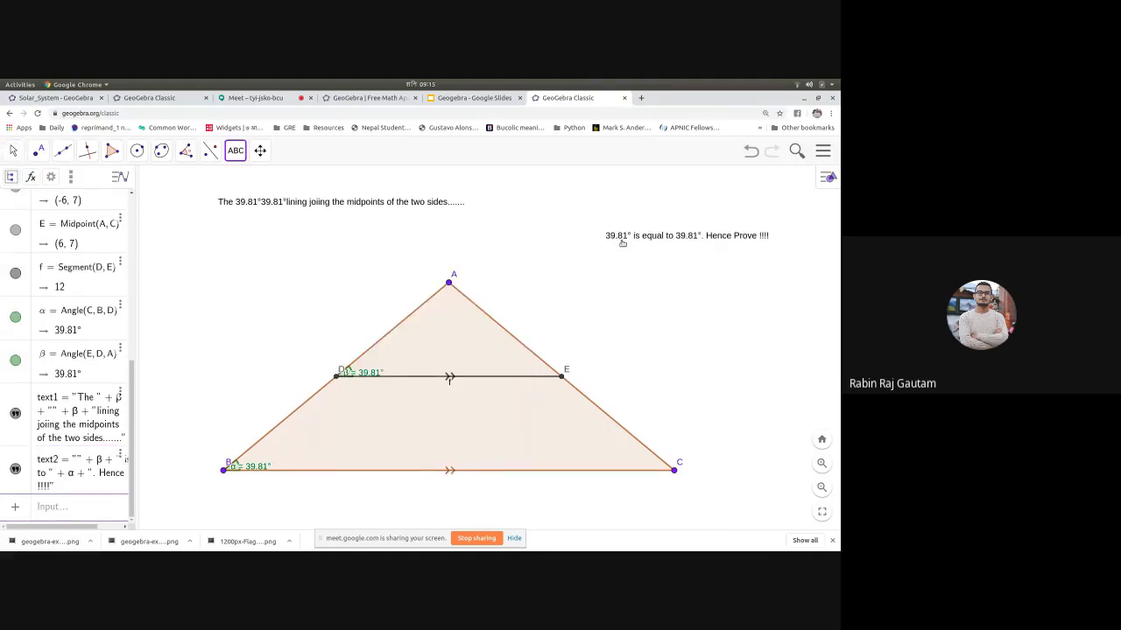
Step: Reshape the triangle by moving vertices A, B and C to several positions to test the linked angles and texts
left_click(38, 149)
left_click(13, 150)
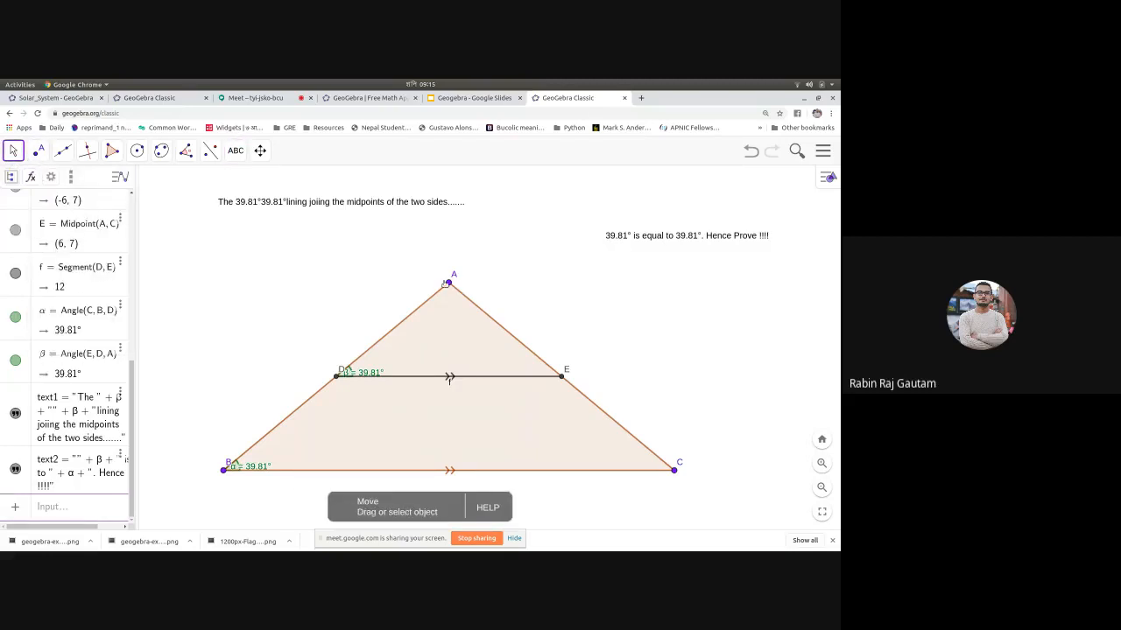
left_click_drag(448, 281, 493, 219)
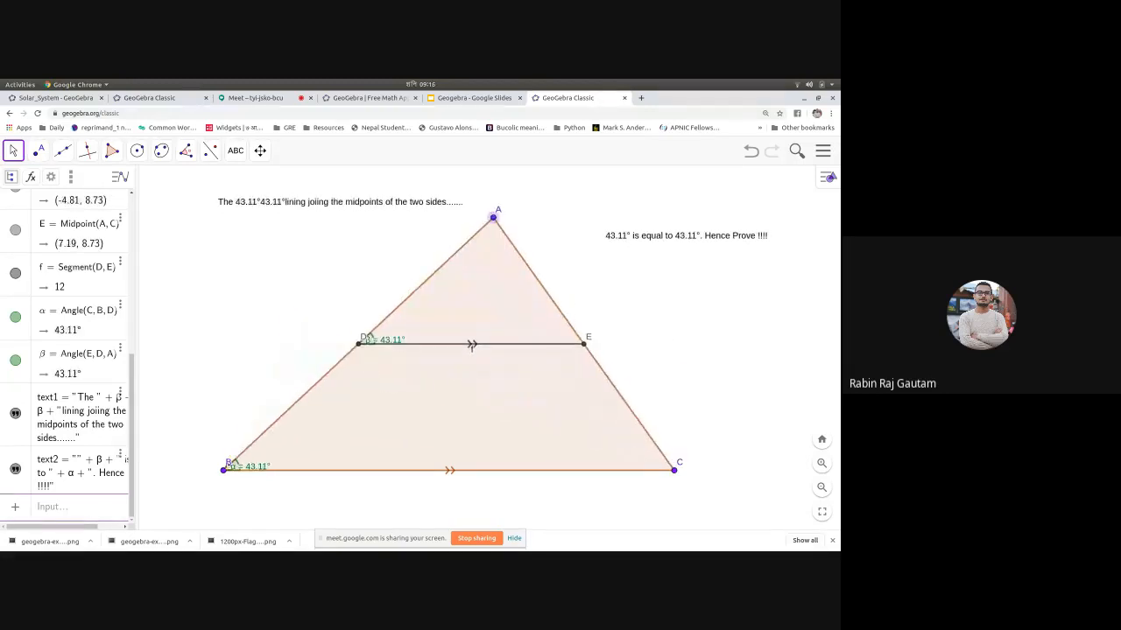
mouse_move(225, 471)
left_mouse_down()
mouse_move(381, 471)
mouse_move(226, 448)
left_mouse_up()
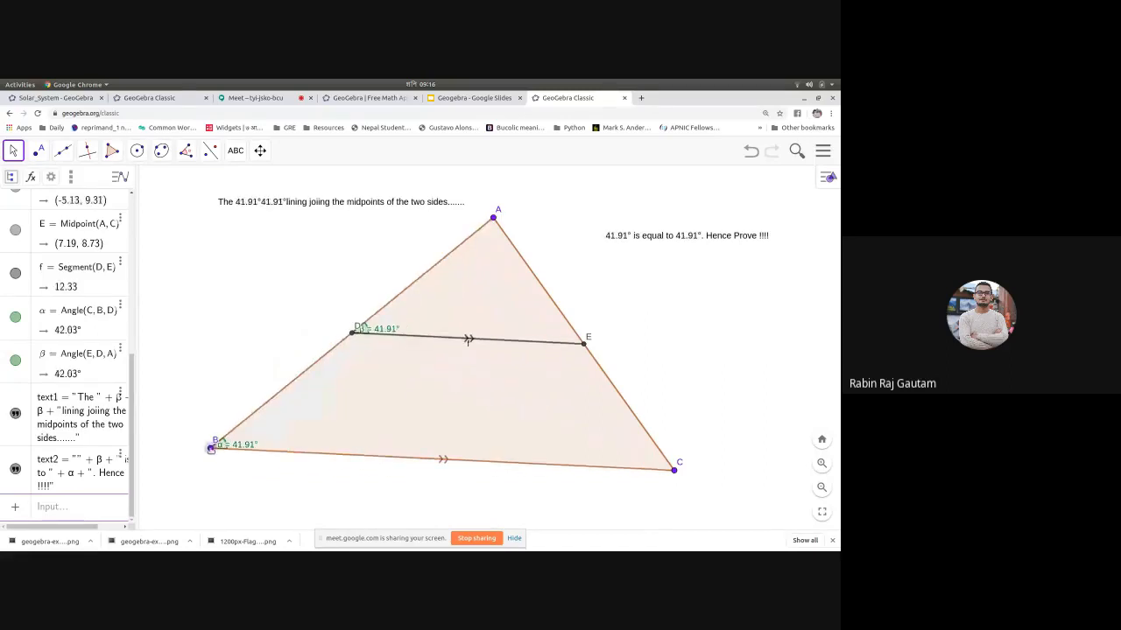
left_click_drag(680, 469, 755, 441)
left_click_drag(493, 221, 786, 294)
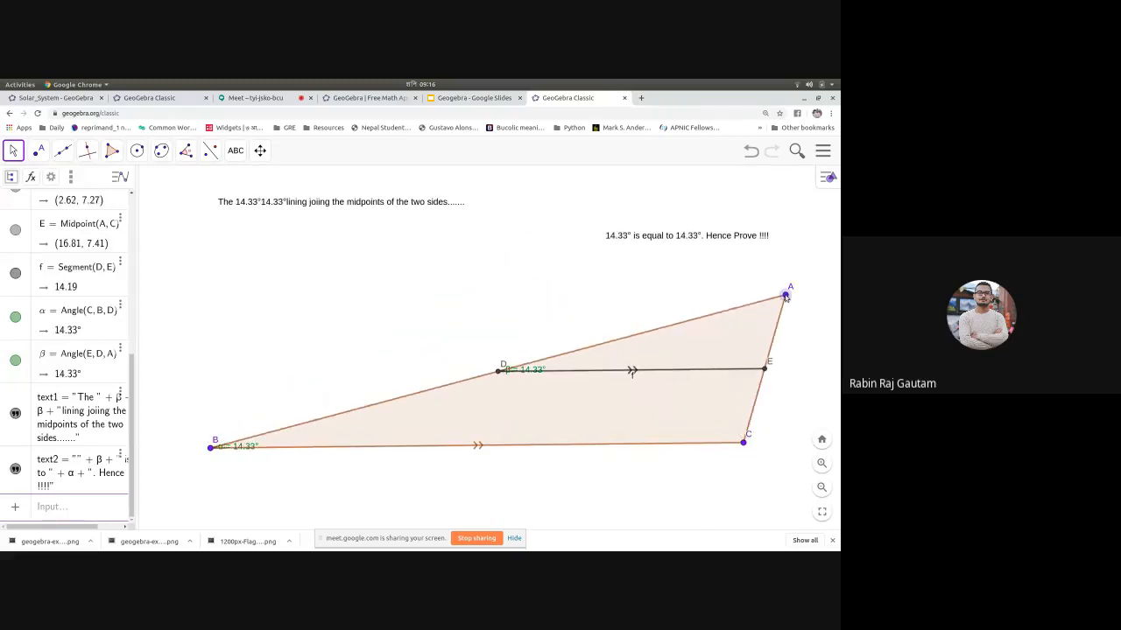
left_click_drag(212, 447, 447, 490)
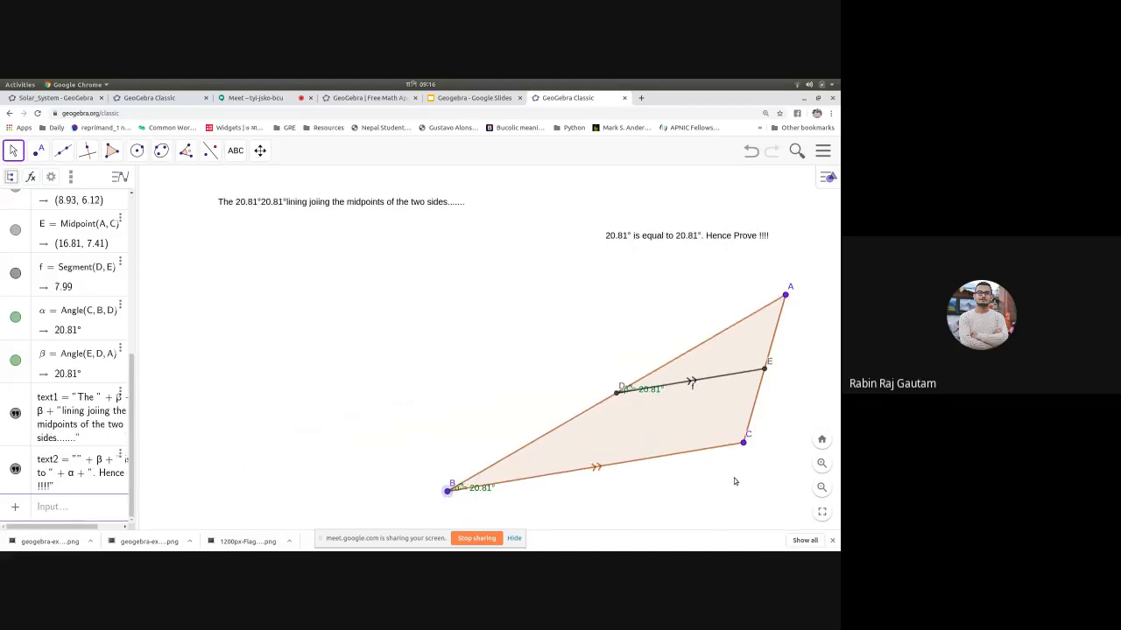
left_click_drag(748, 449, 693, 525)
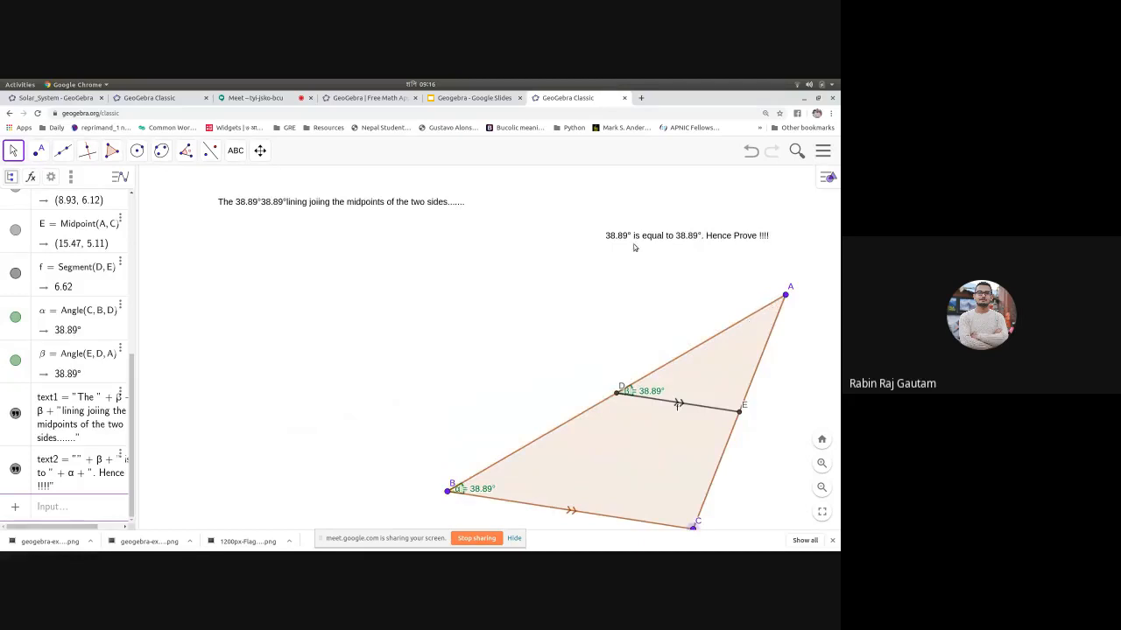
scroll(612, 251, "down", 1)
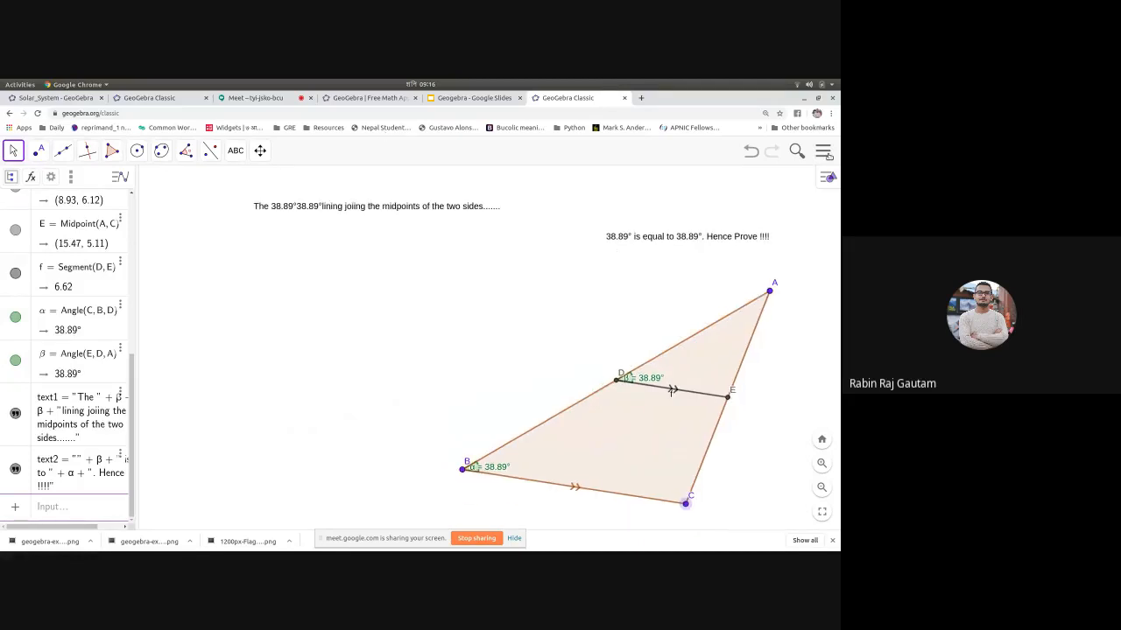
Step: Check the exercise list in the Google Slides presentation, switch back to GeoGebra Classic and start a new blank construction
left_click(473, 98)
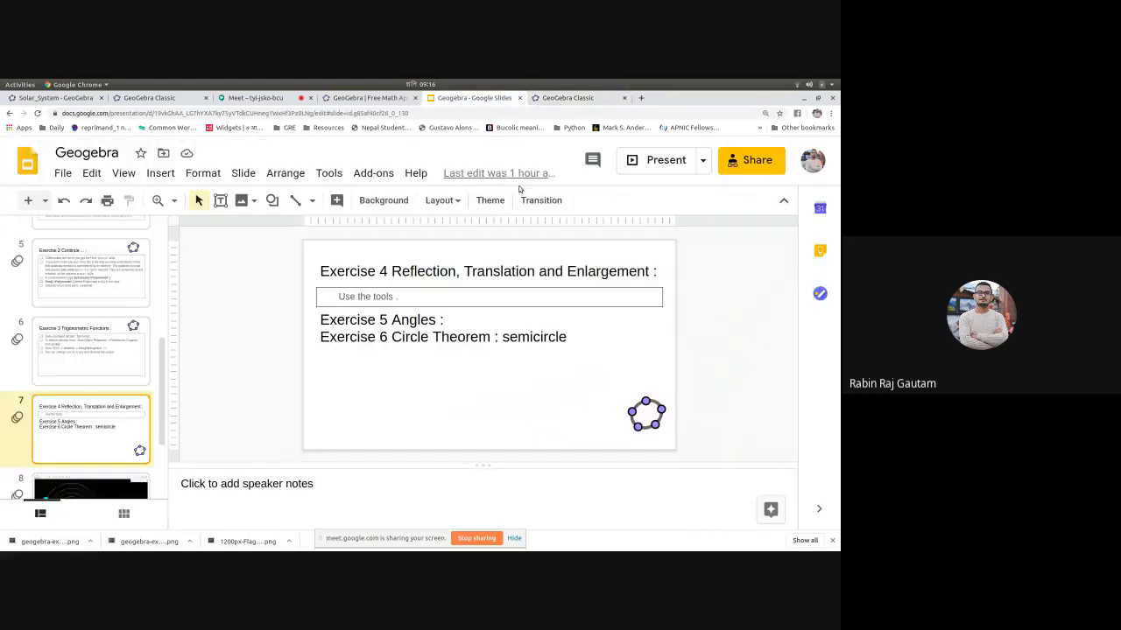
left_click(562, 97)
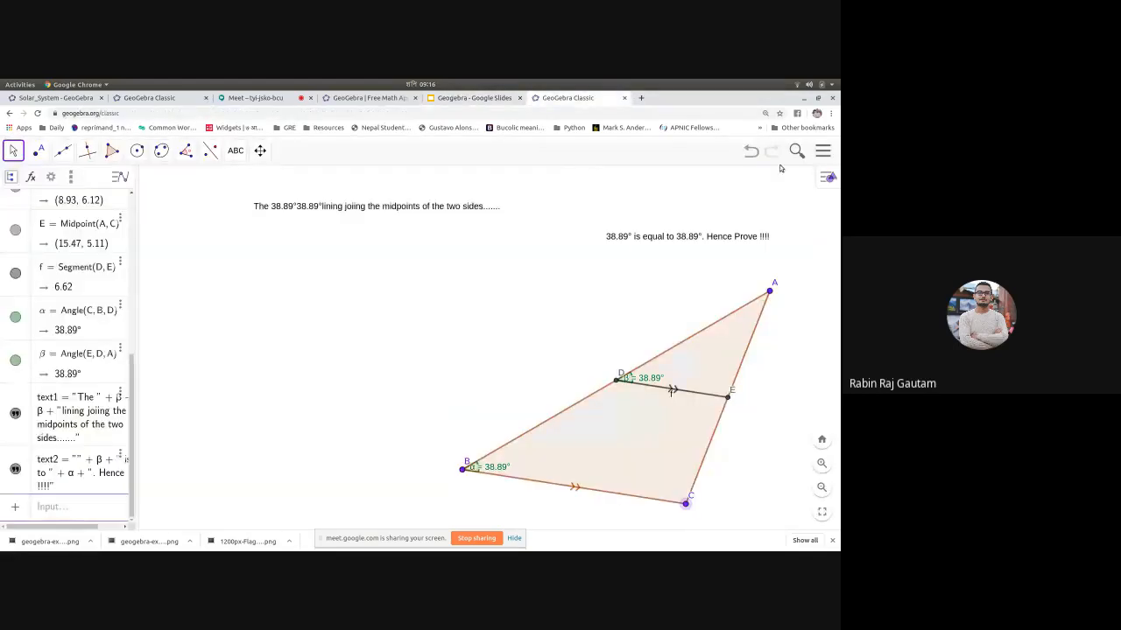
left_click(823, 151)
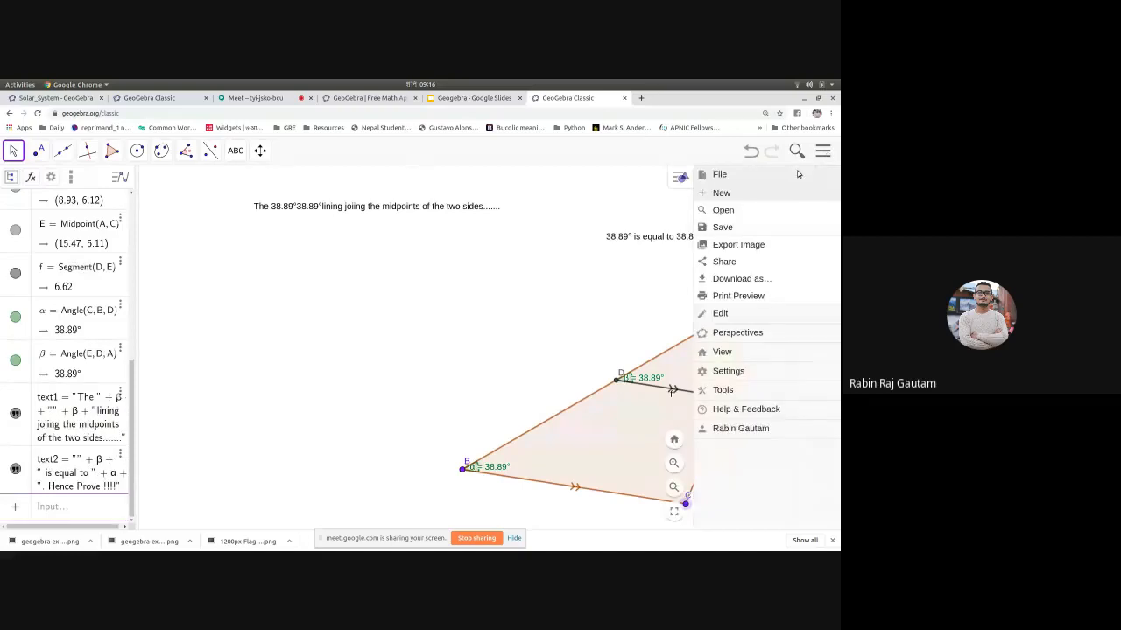
left_click(722, 190)
left_click(536, 257)
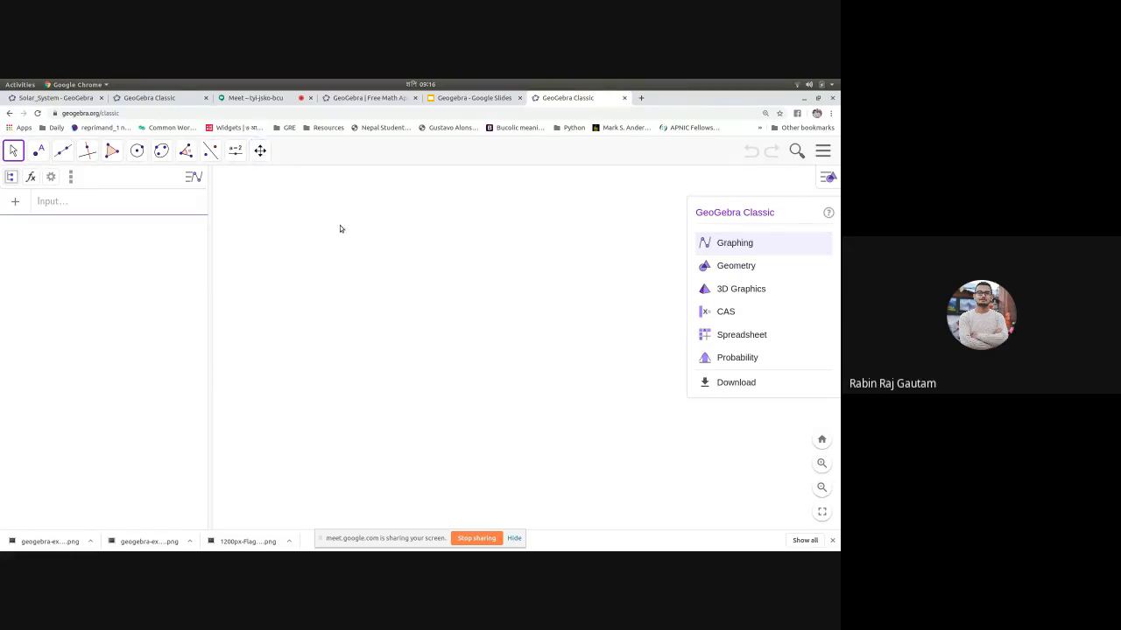
left_click(409, 238)
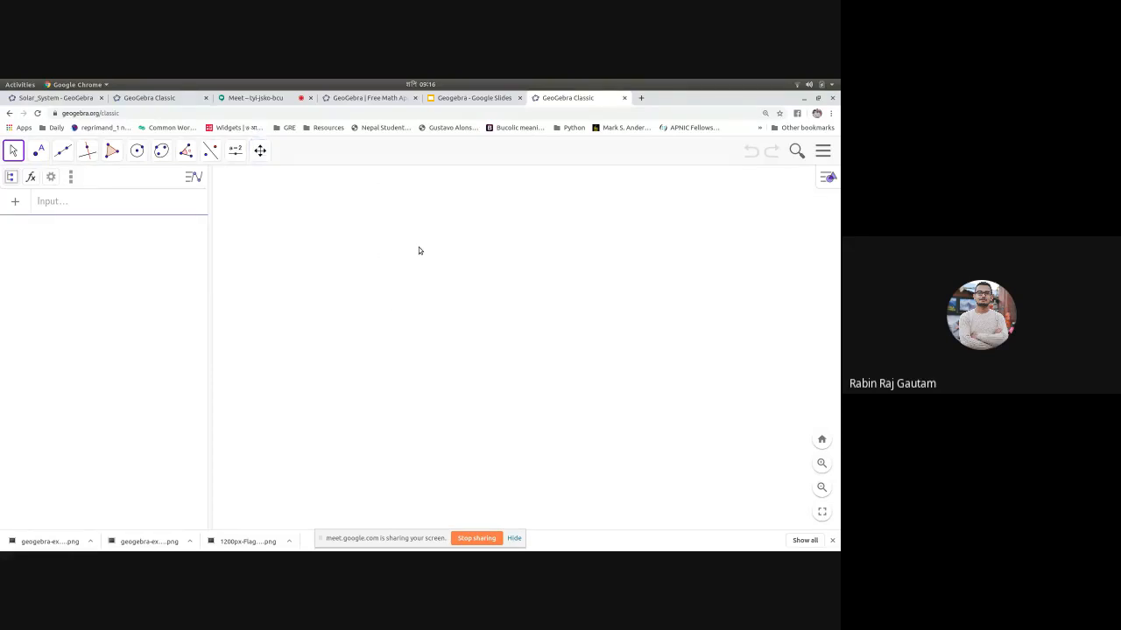
Step: Show the coordinate axes and the grid in the empty graphics view
left_click(260, 150)
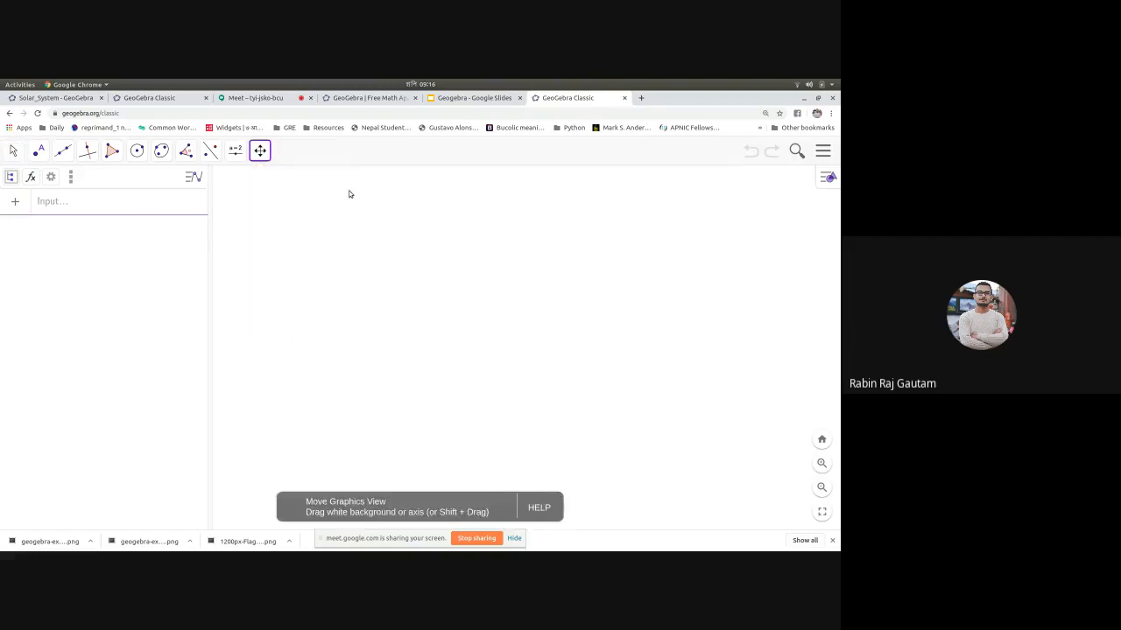
right_click(410, 246)
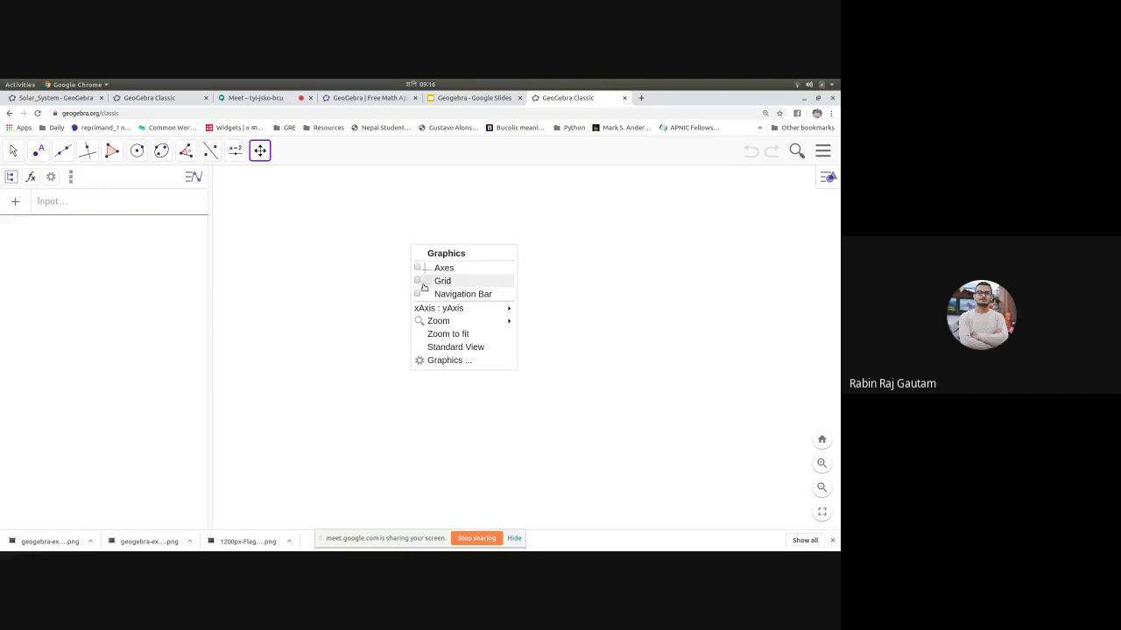
left_click(421, 268)
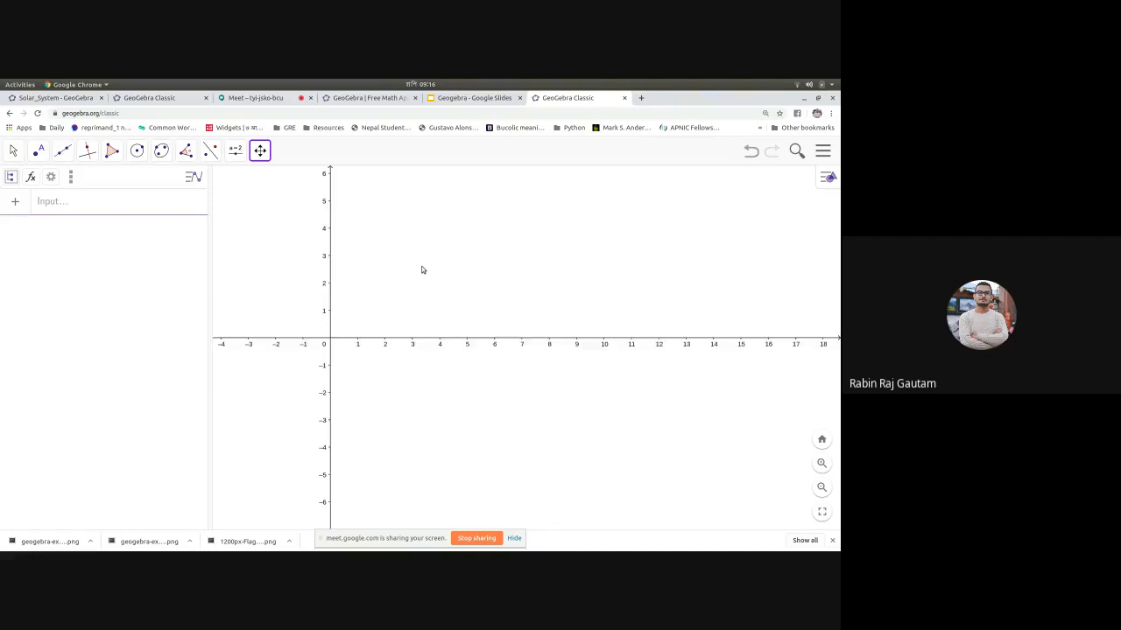
right_click(425, 261)
left_click(440, 300)
left_click_drag(321, 310, 526, 422)
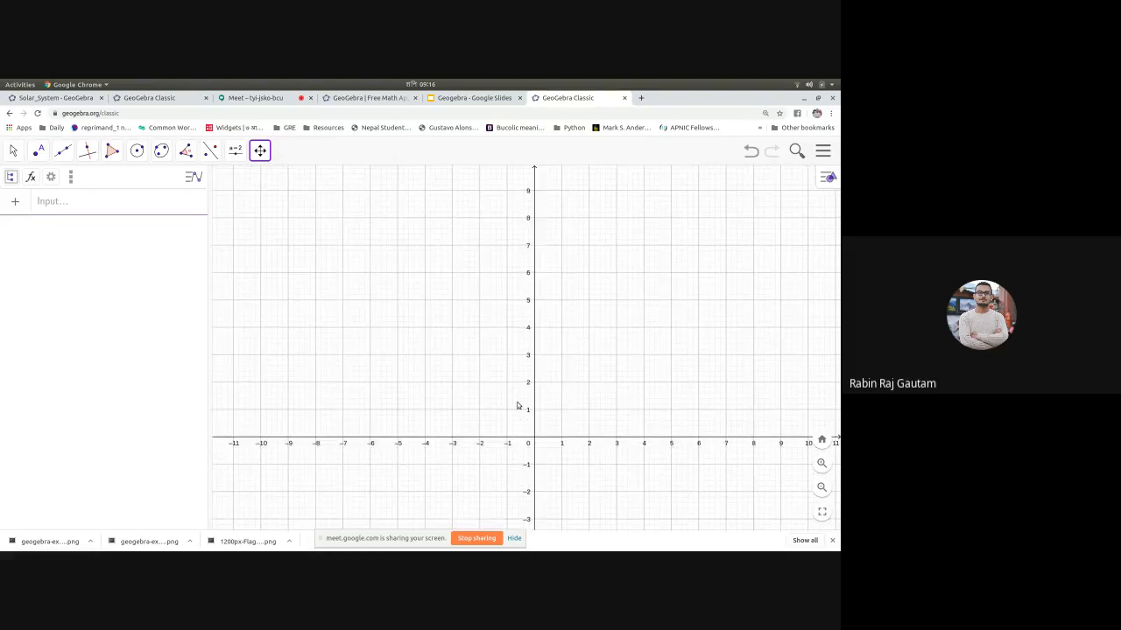
Step: Try a regular polygon with 6 vertices built on points at about (-7.5, 7.5) and (-8.1, 4.4), and undo it
left_click(112, 151)
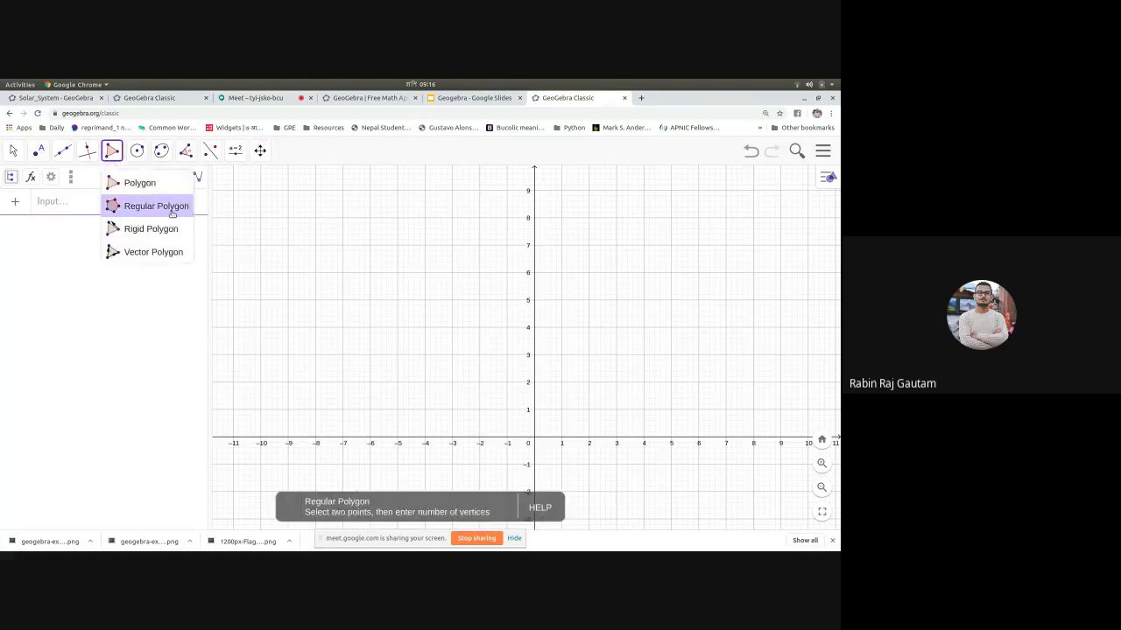
left_click(141, 211)
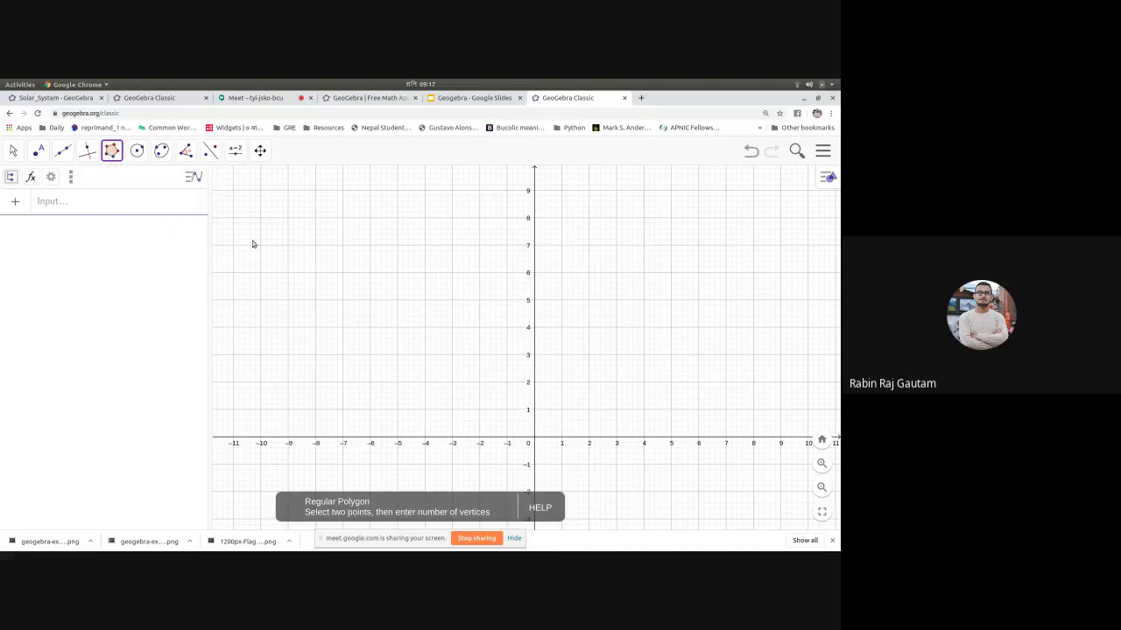
left_click(329, 231)
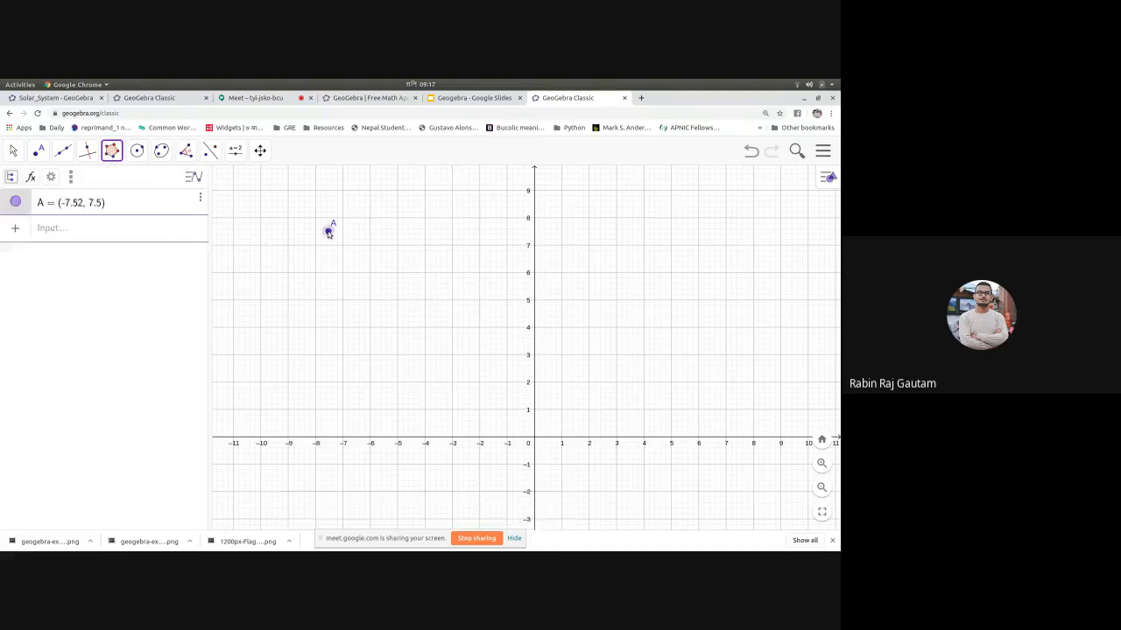
left_click(313, 316)
left_click_drag(377, 295, 423, 328)
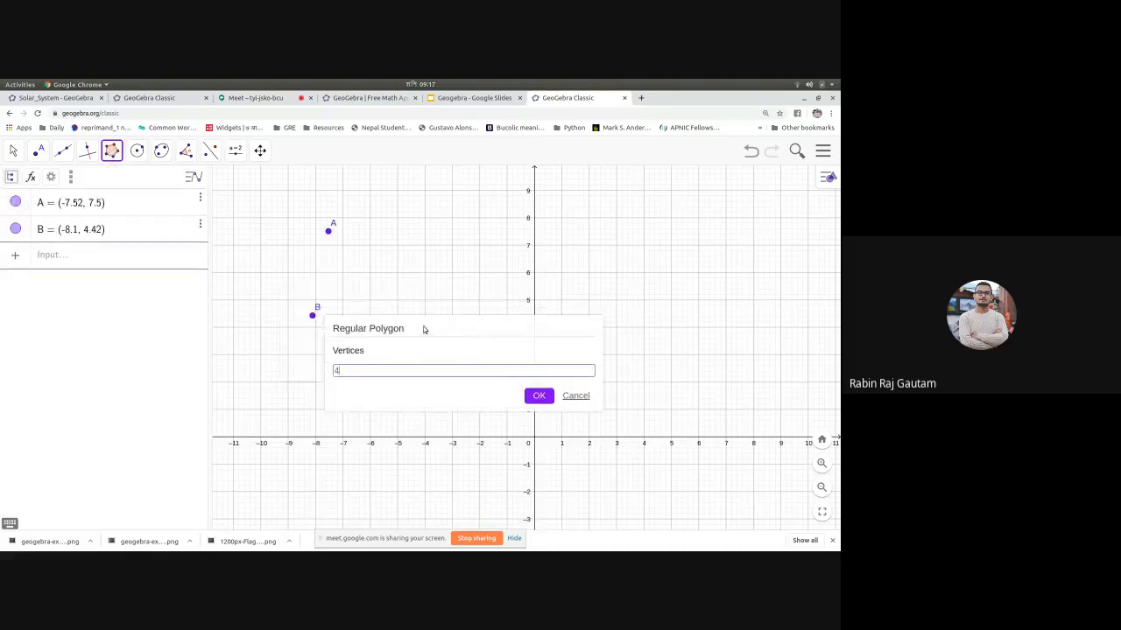
double_click(337, 373)
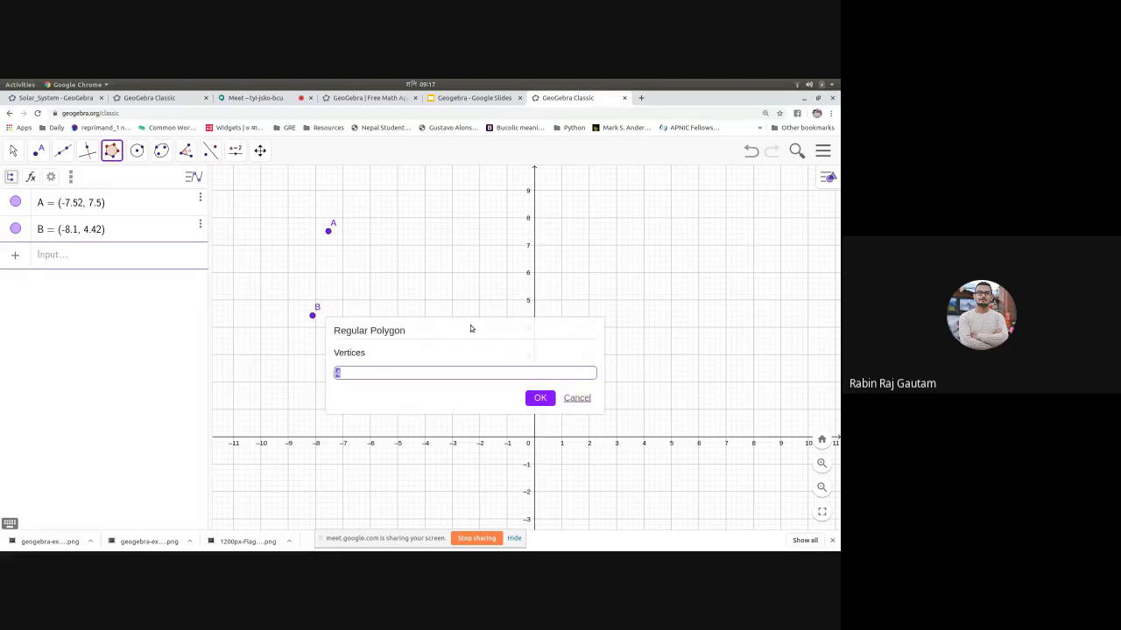
type("6")
key("Return")
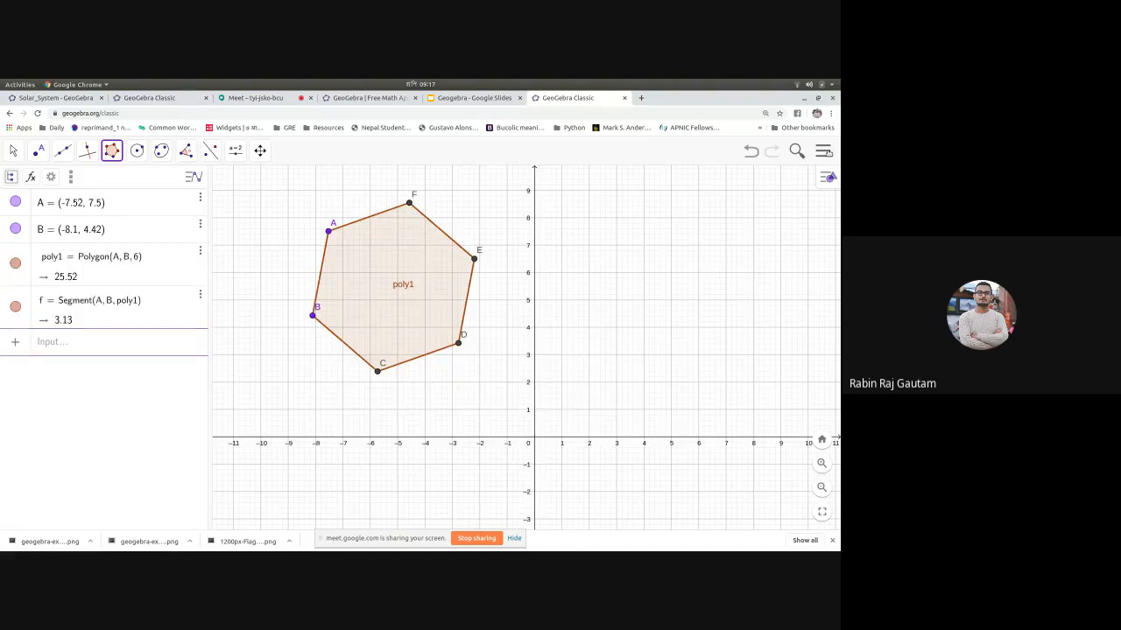
left_click(752, 149)
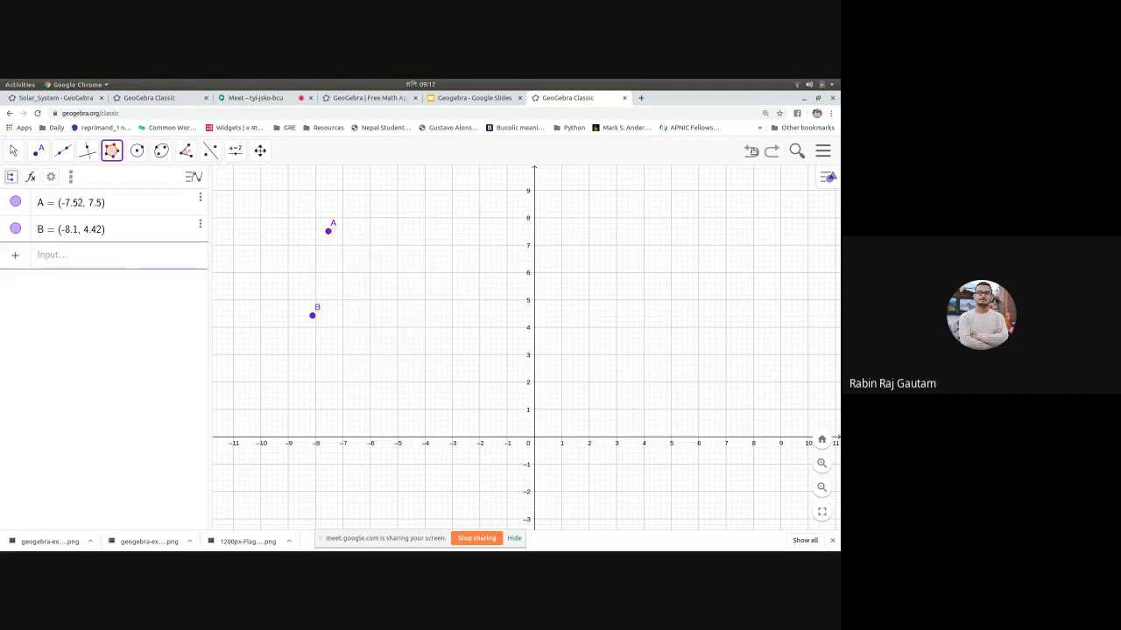
left_click(751, 150)
Step: Draw a triangle with vertices at (-8, 8), (-9, 4) and (-5, 7) using the Polygon tool
left_click(112, 150)
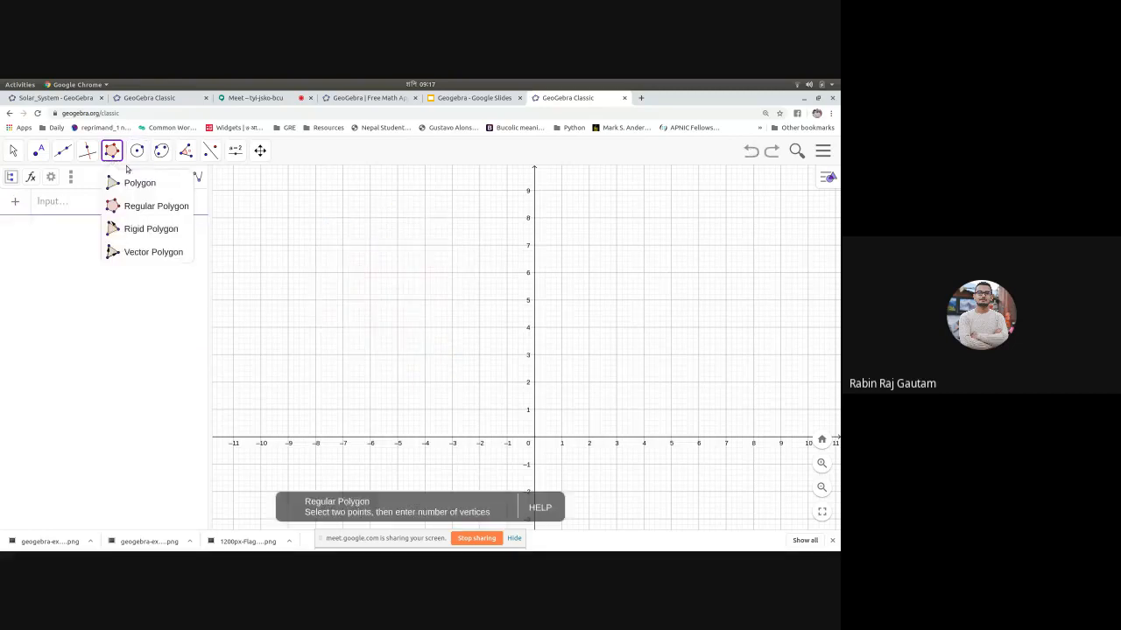
left_click(135, 184)
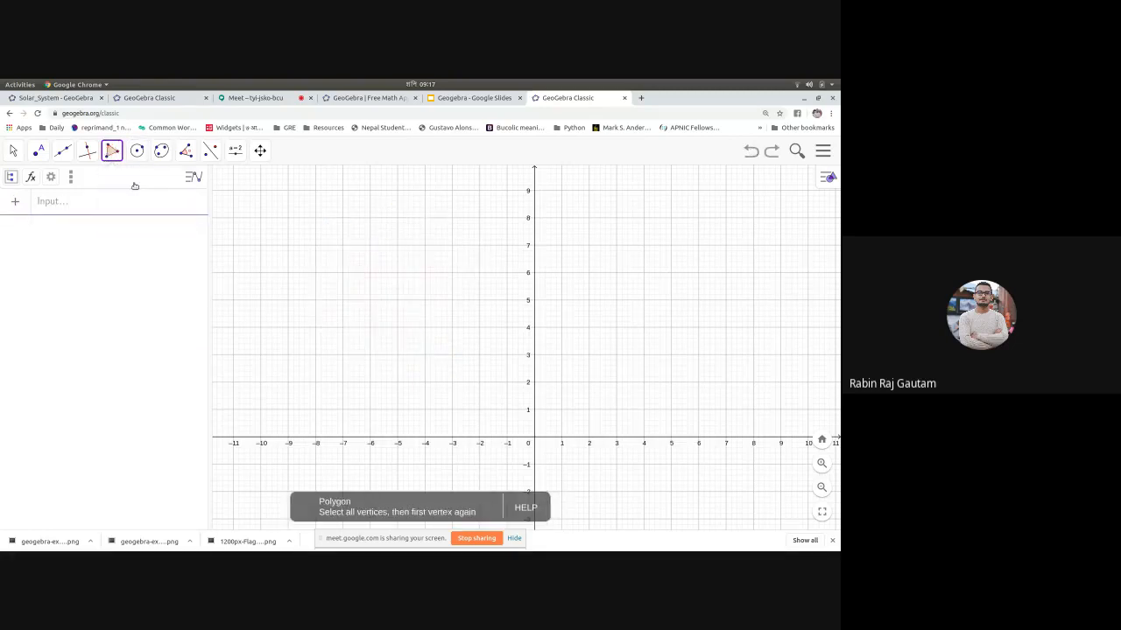
left_click(315, 217)
left_click(288, 326)
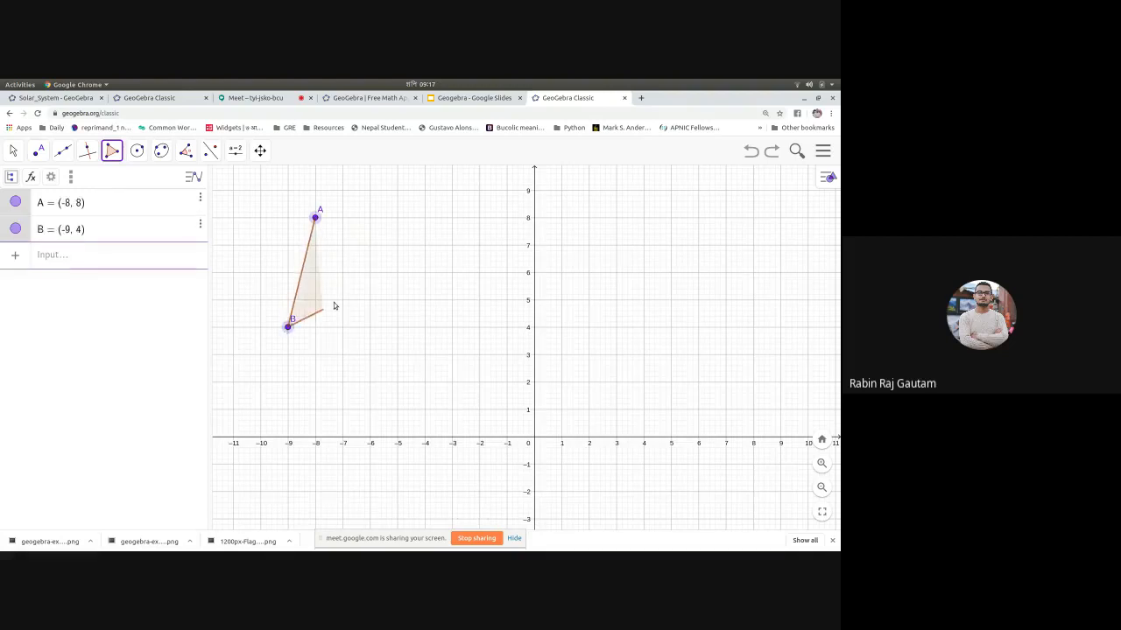
left_click(398, 245)
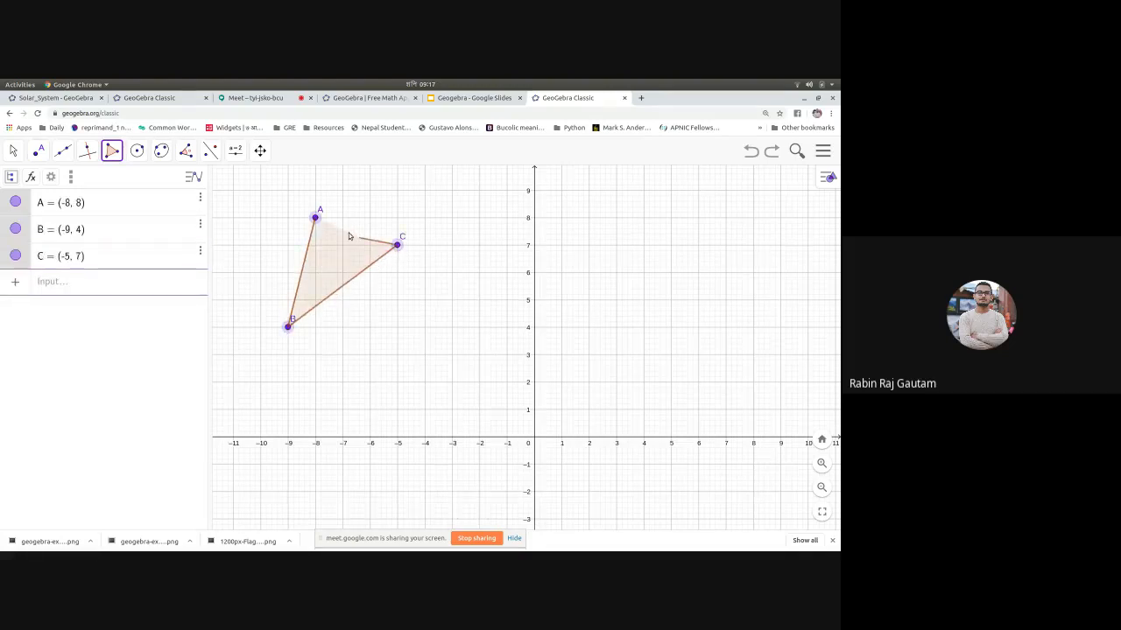
left_click(315, 218)
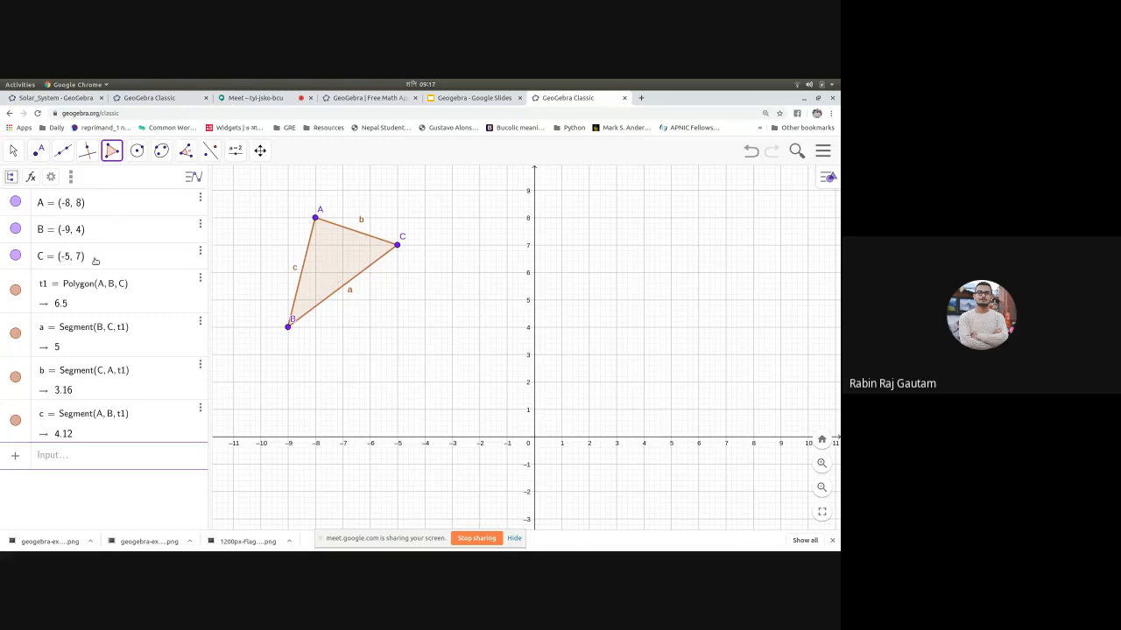
Step: Draw a line below the triangle through points at about (-10.6, -1.6) and (4.2, 8.9)
left_click(211, 153)
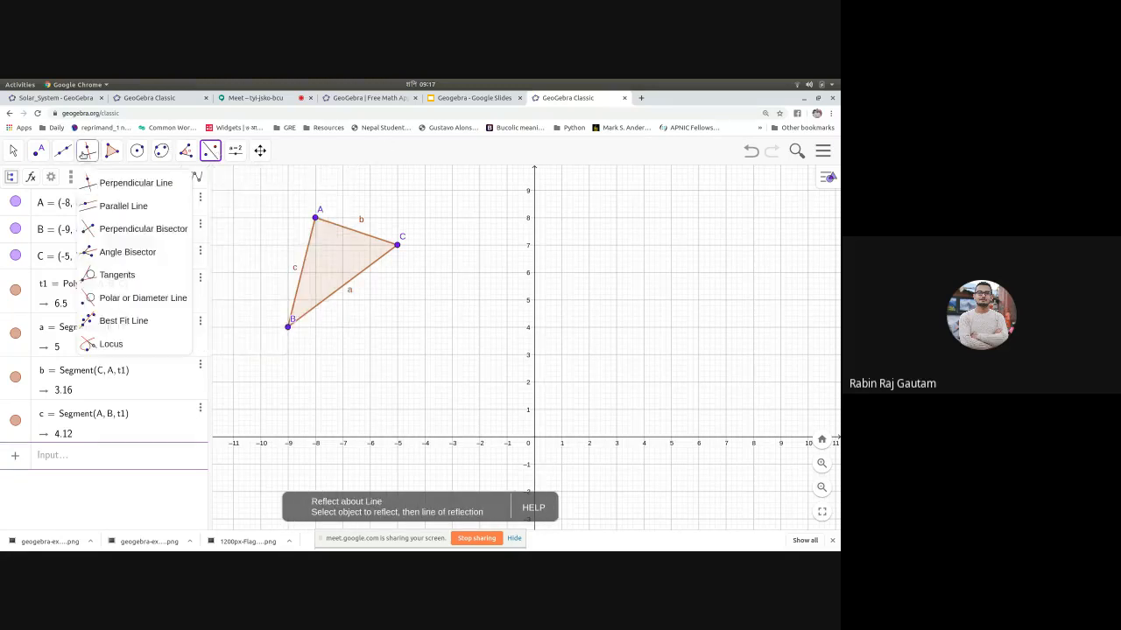
mouse_move(62, 153)
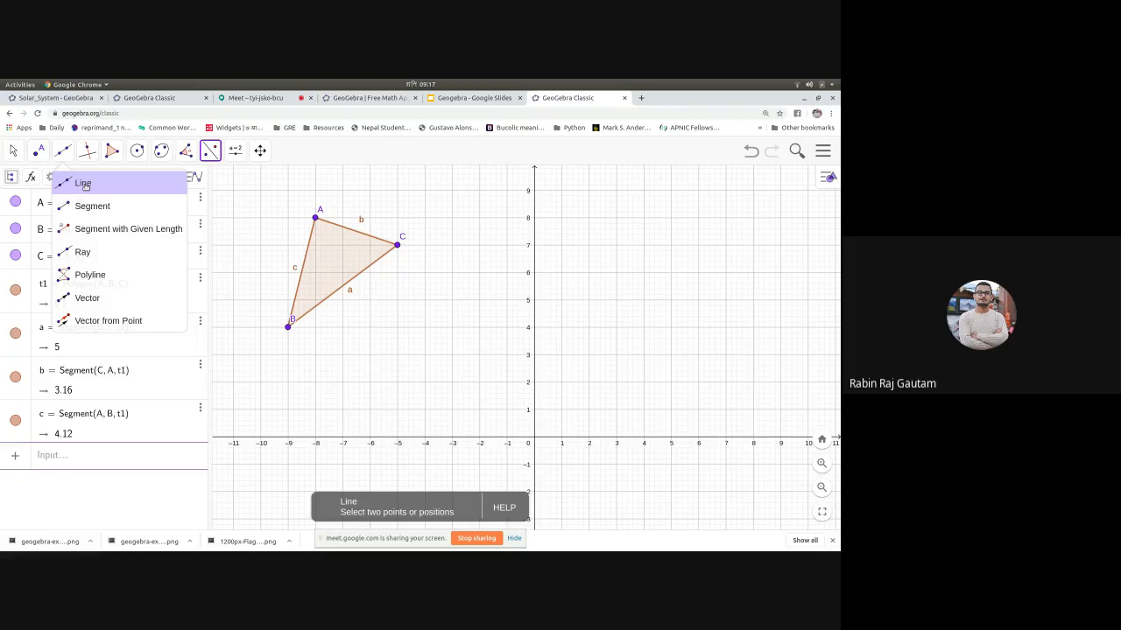
left_click(85, 186)
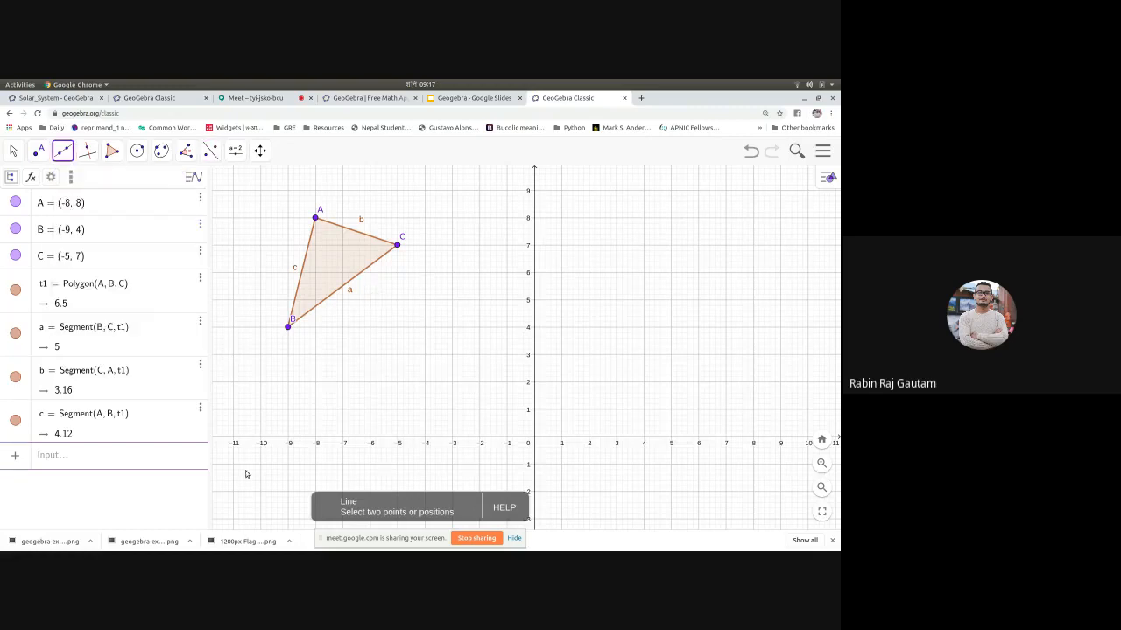
left_click(58, 460)
left_click(243, 482)
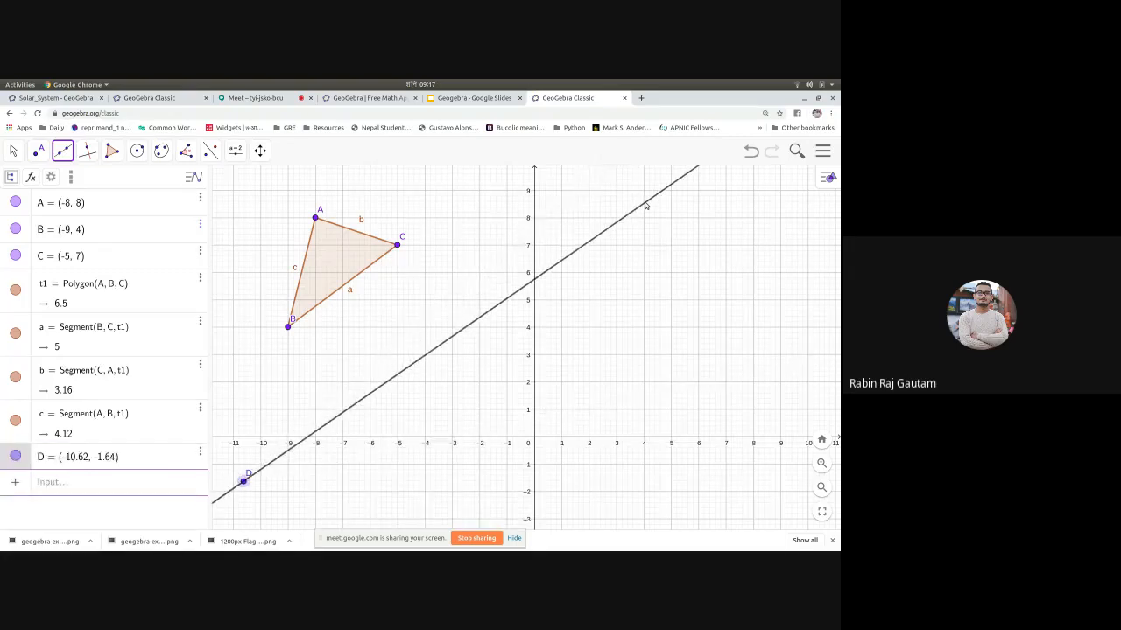
left_click(649, 193)
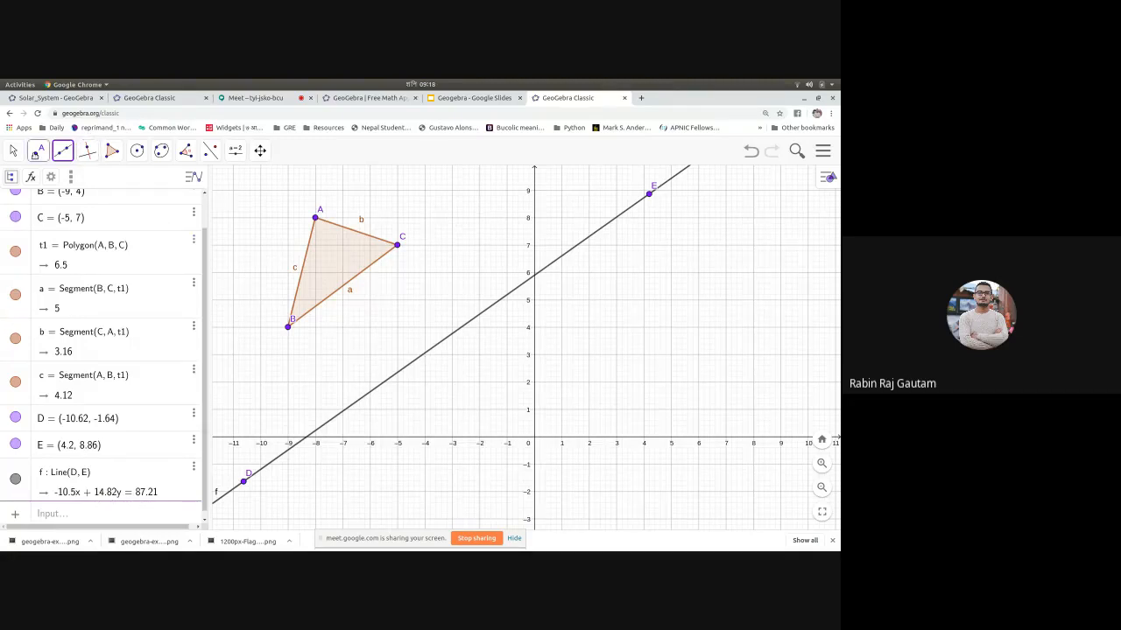
Step: Move line f closer to the triangle, so that it passes through about (-11.9, -0.2) and (2.9, 10.3)
left_click(37, 150)
left_click(13, 151)
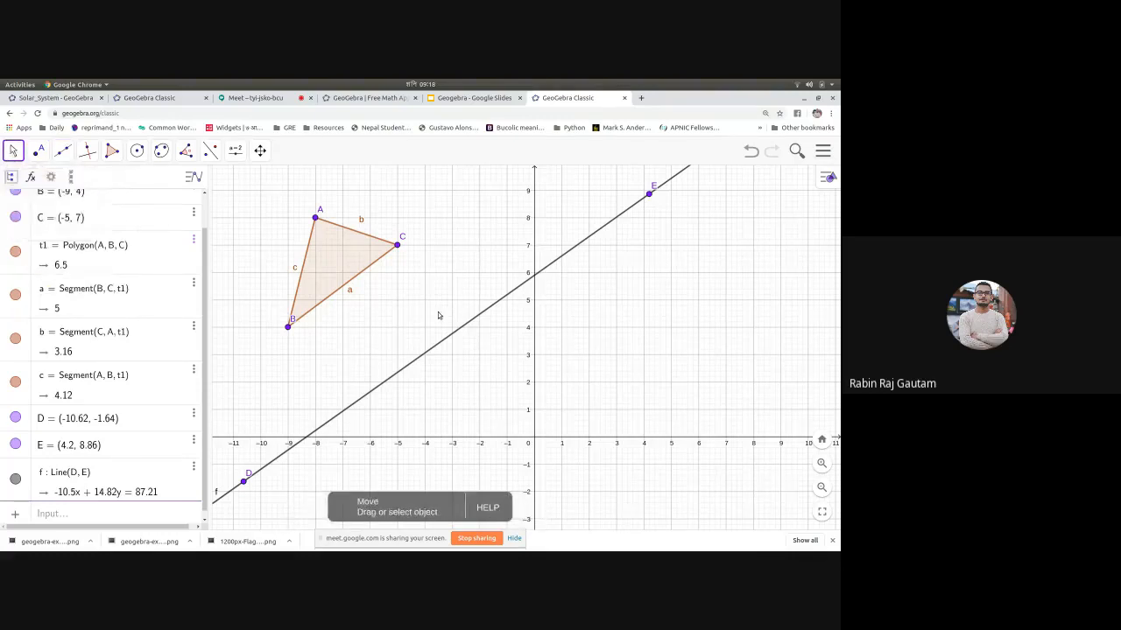
mouse_move(456, 333)
left_mouse_down()
mouse_move(477, 346)
mouse_move(463, 317)
mouse_move(475, 342)
left_mouse_up()
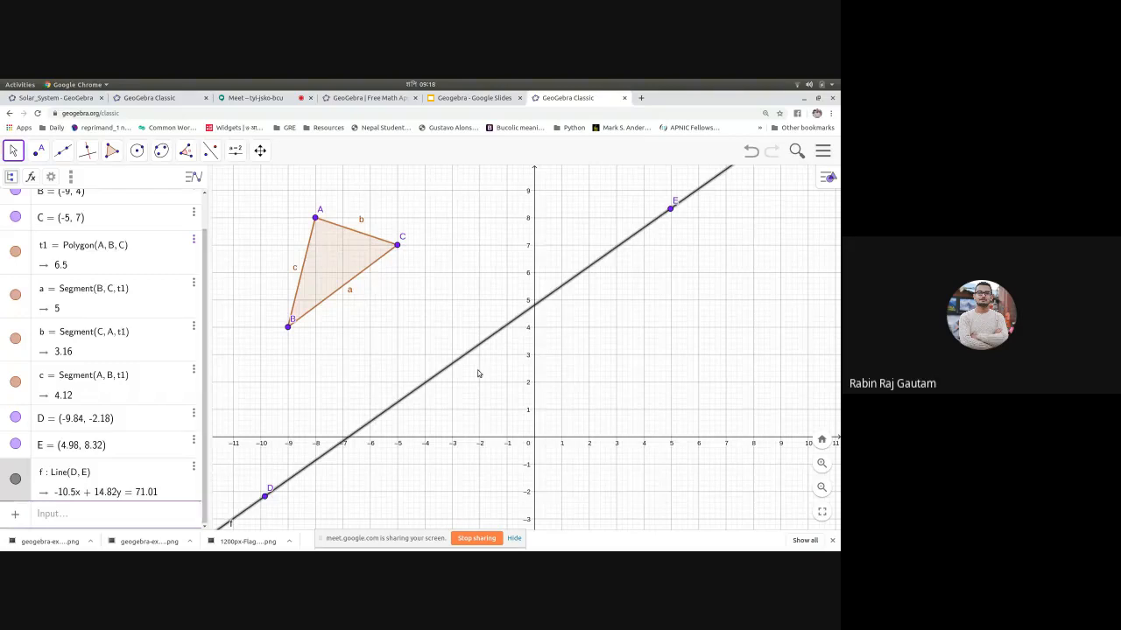
left_click_drag(467, 354, 398, 298)
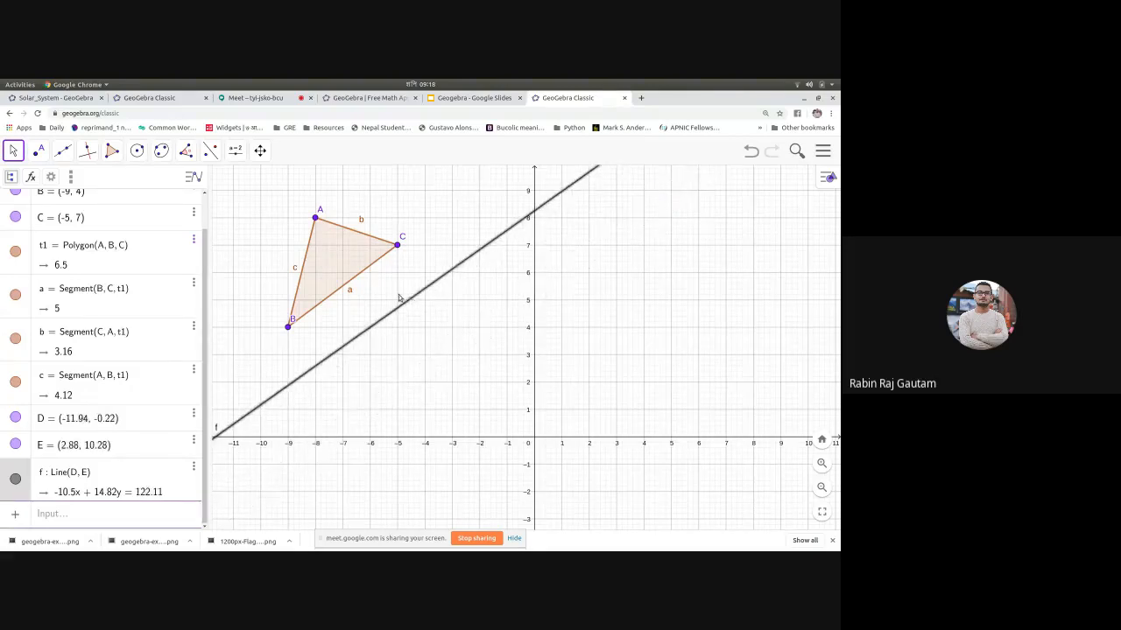
Step: Reflect triangle ABC about line f
left_click(161, 151)
left_click(186, 150)
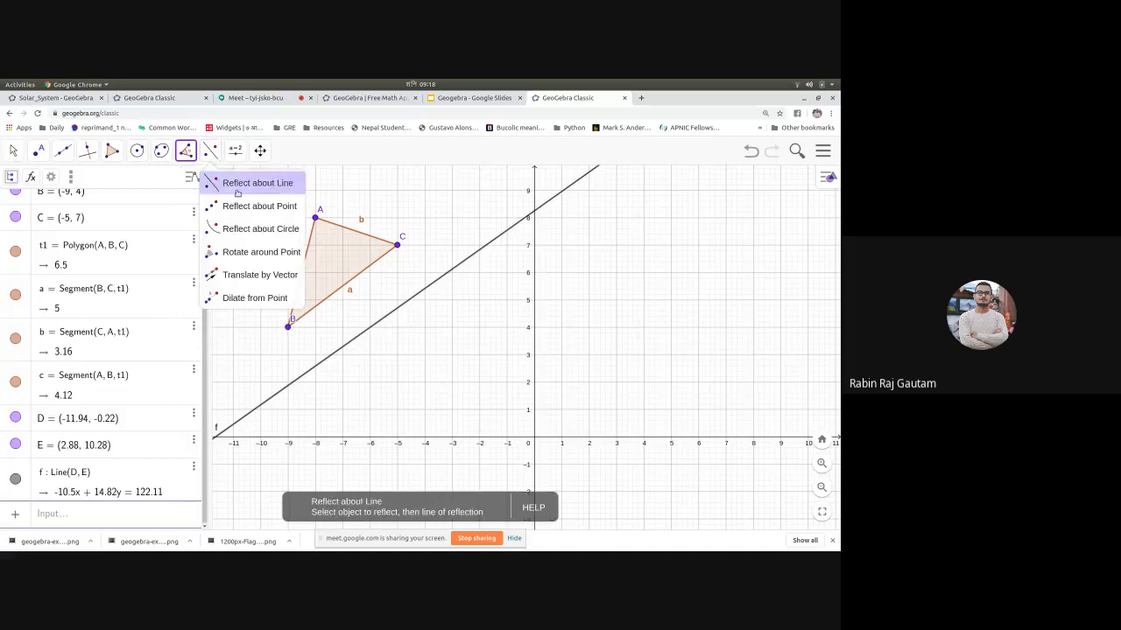
right_click(249, 163)
left_click(196, 152)
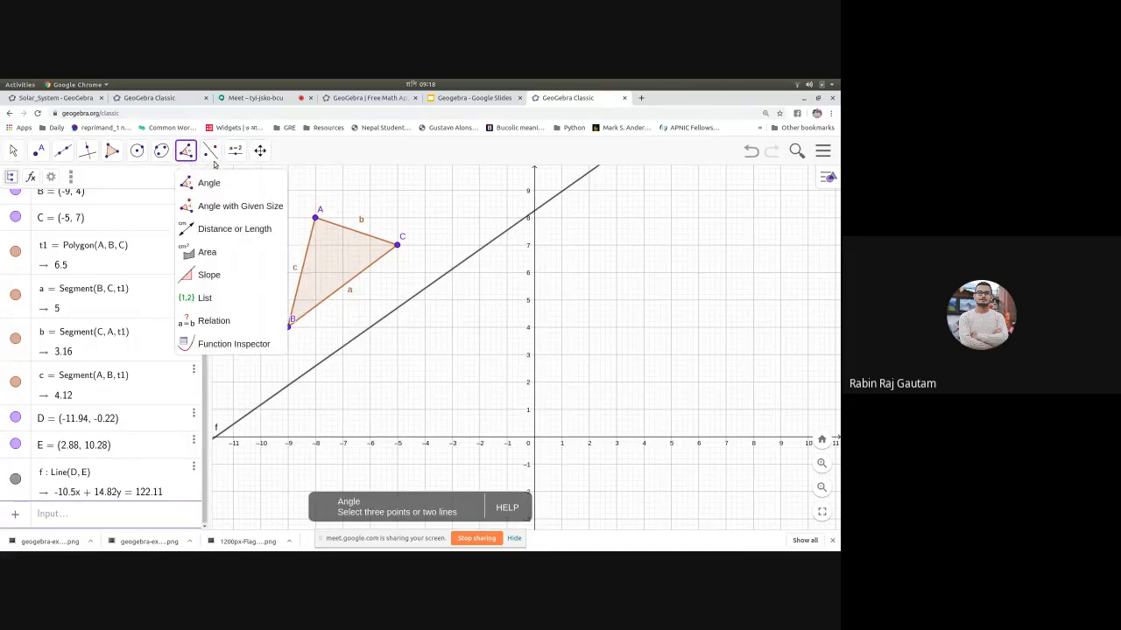
left_click(211, 152)
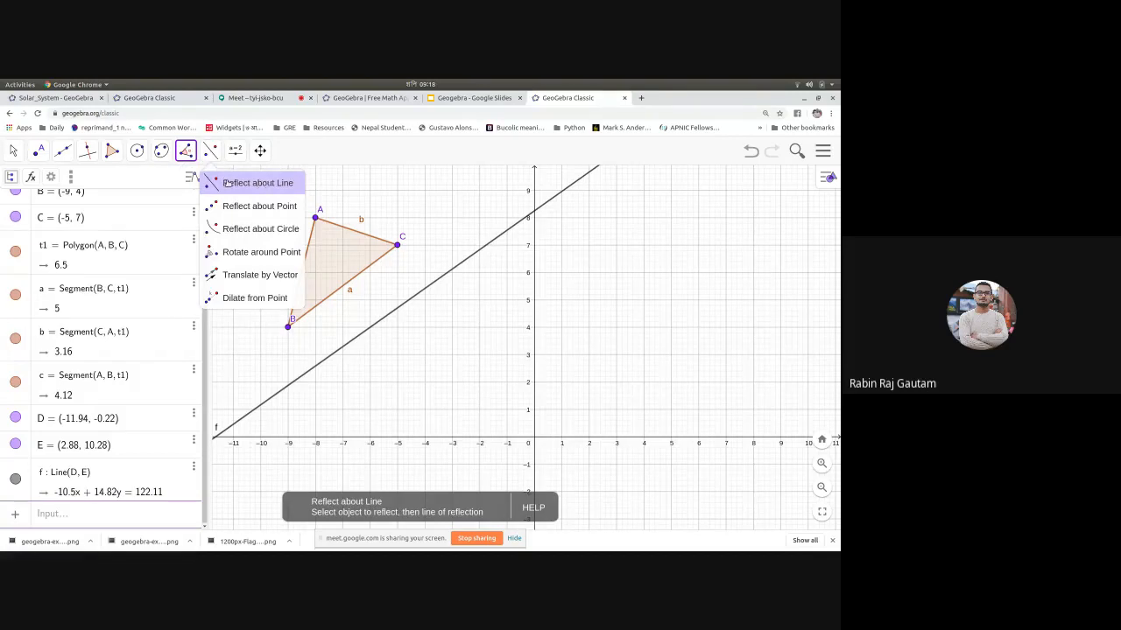
left_click(243, 184)
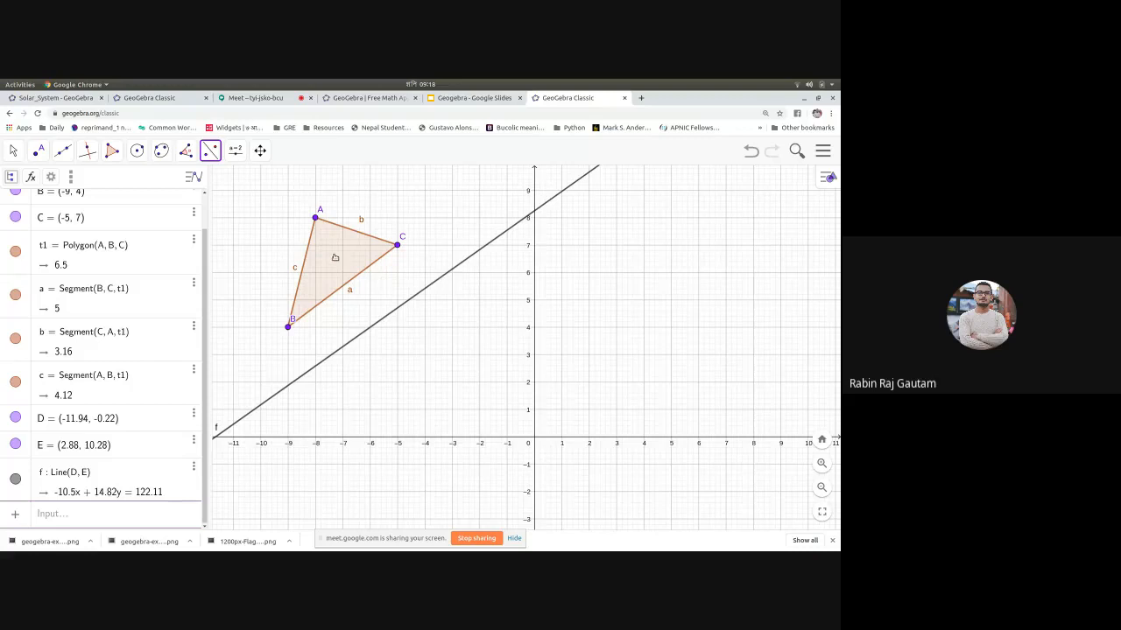
left_click(334, 257)
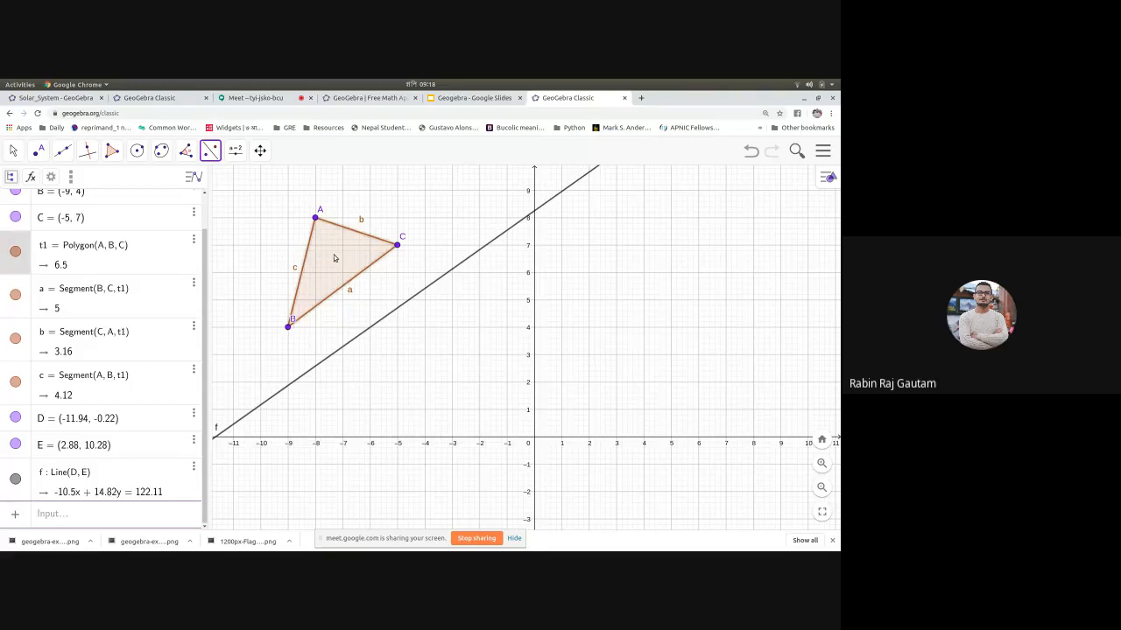
left_click(403, 305)
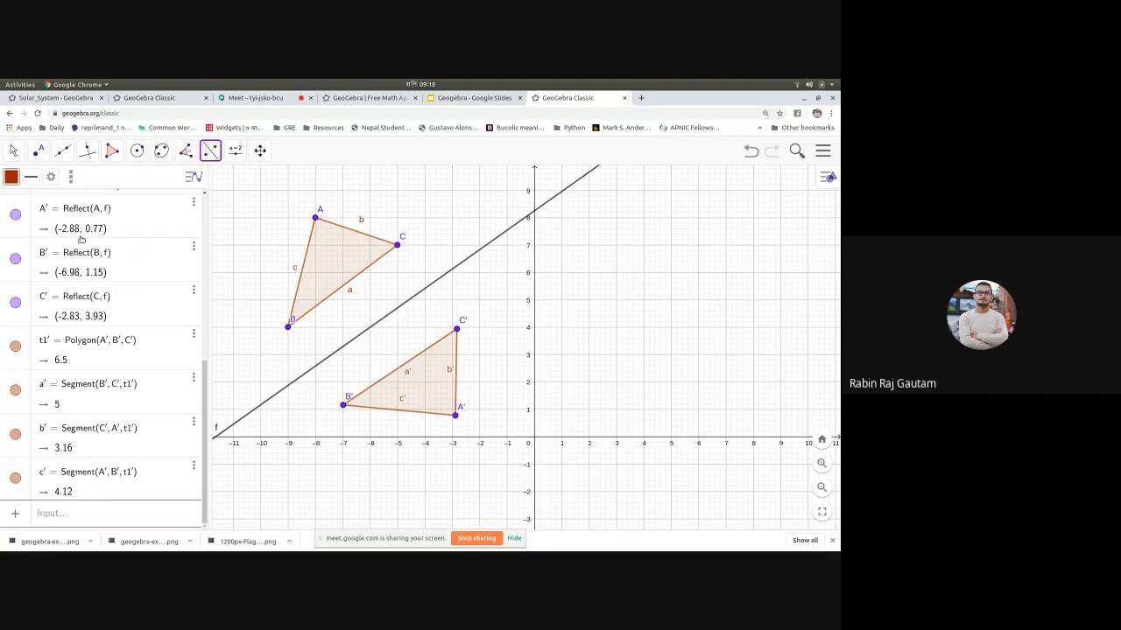
Step: Set the label of point A to Name & Value and close its settings
left_click_drag(206, 385, 198, 363)
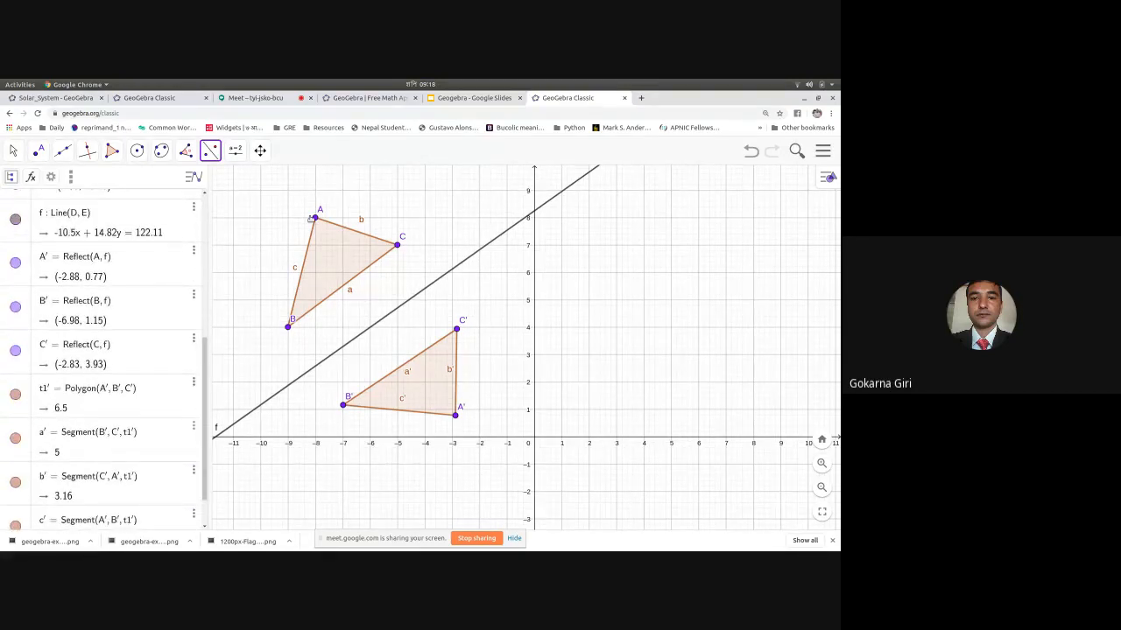
scroll(325, 276, "up", 2)
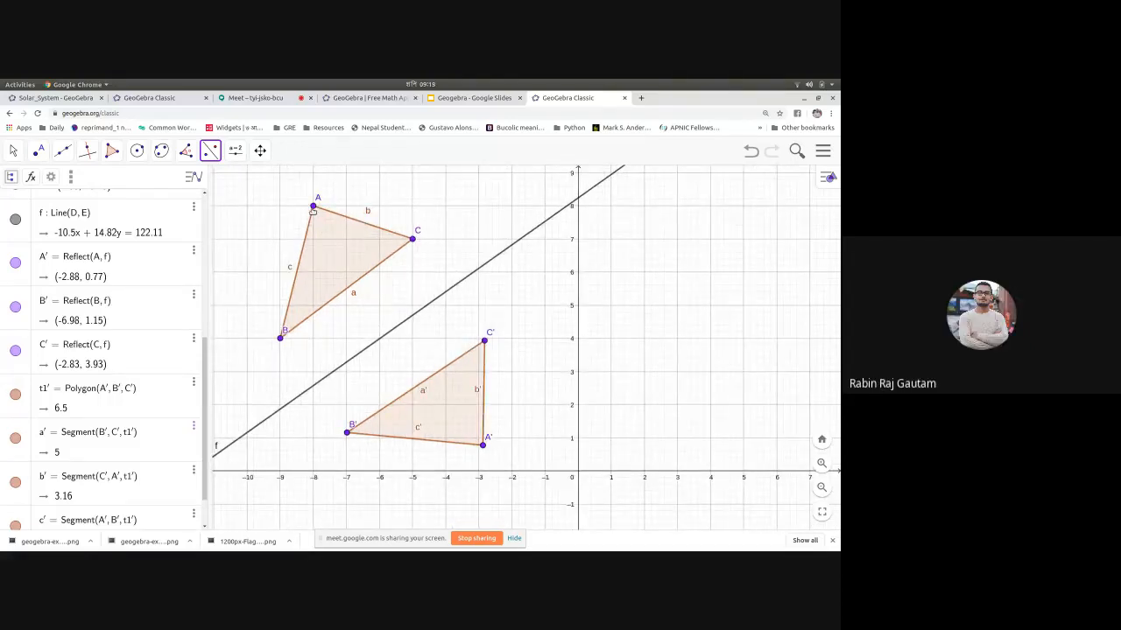
right_click(313, 210)
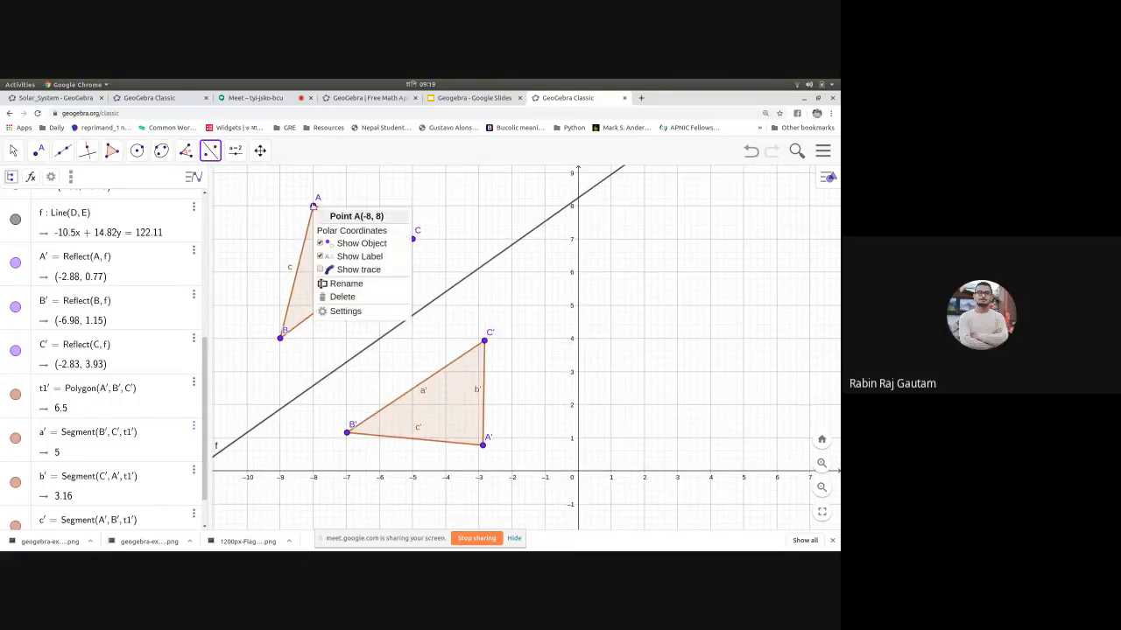
left_click(343, 312)
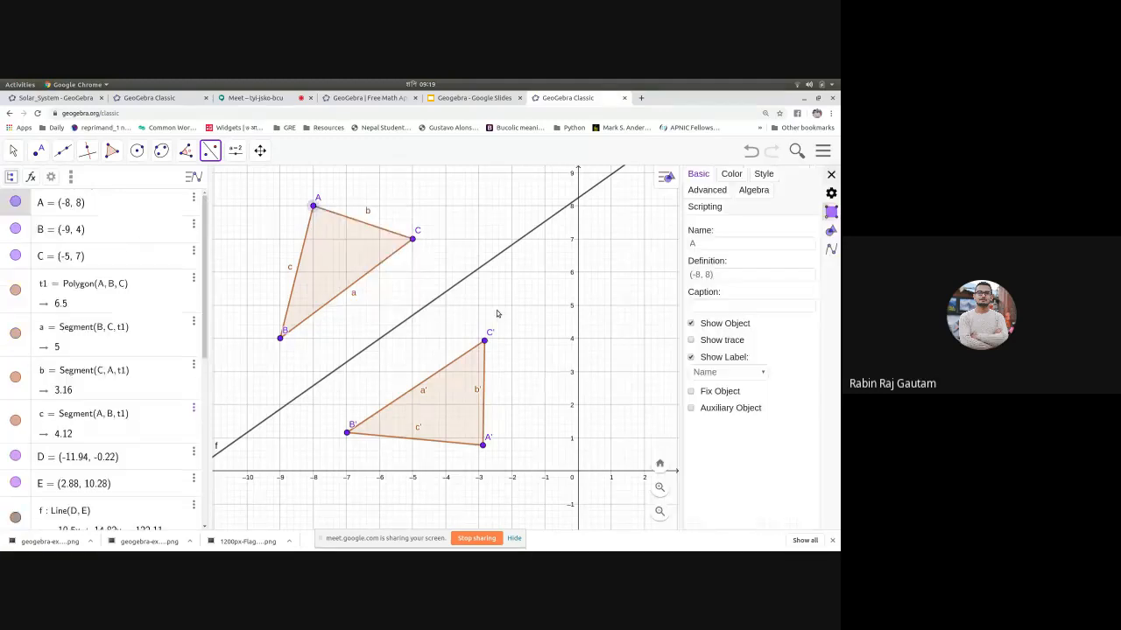
left_click(763, 375)
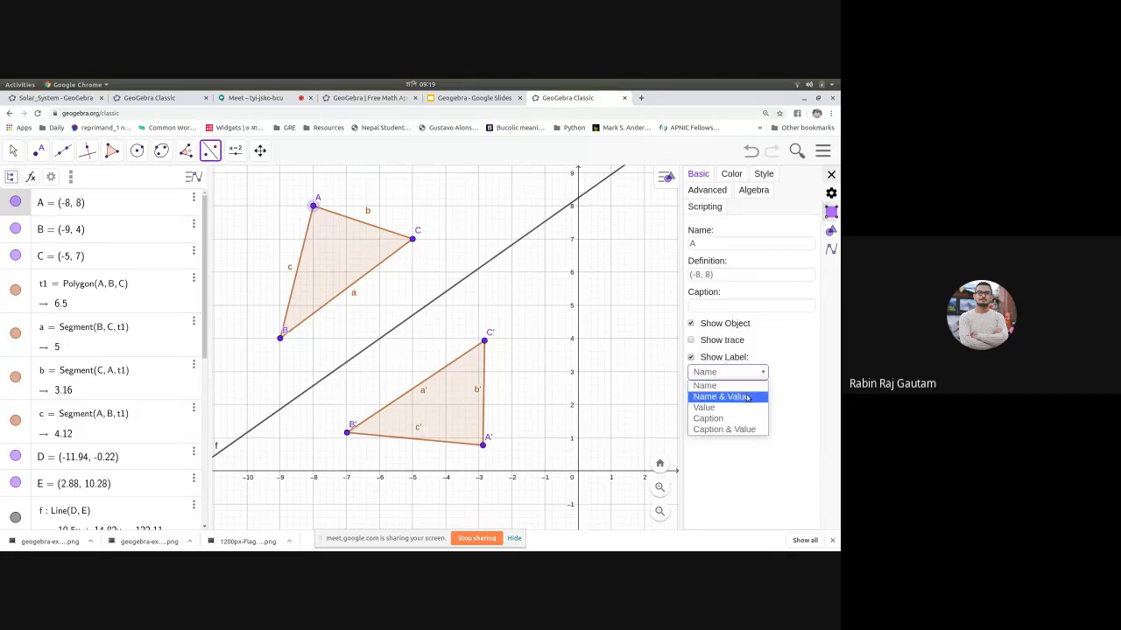
left_click(746, 396)
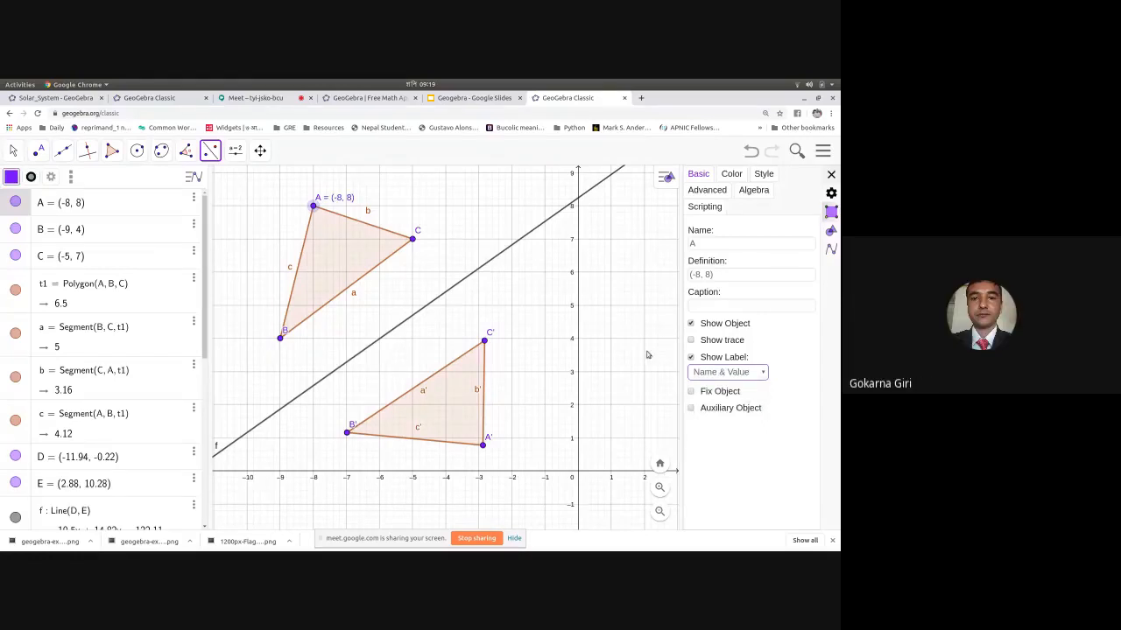
left_click(831, 175)
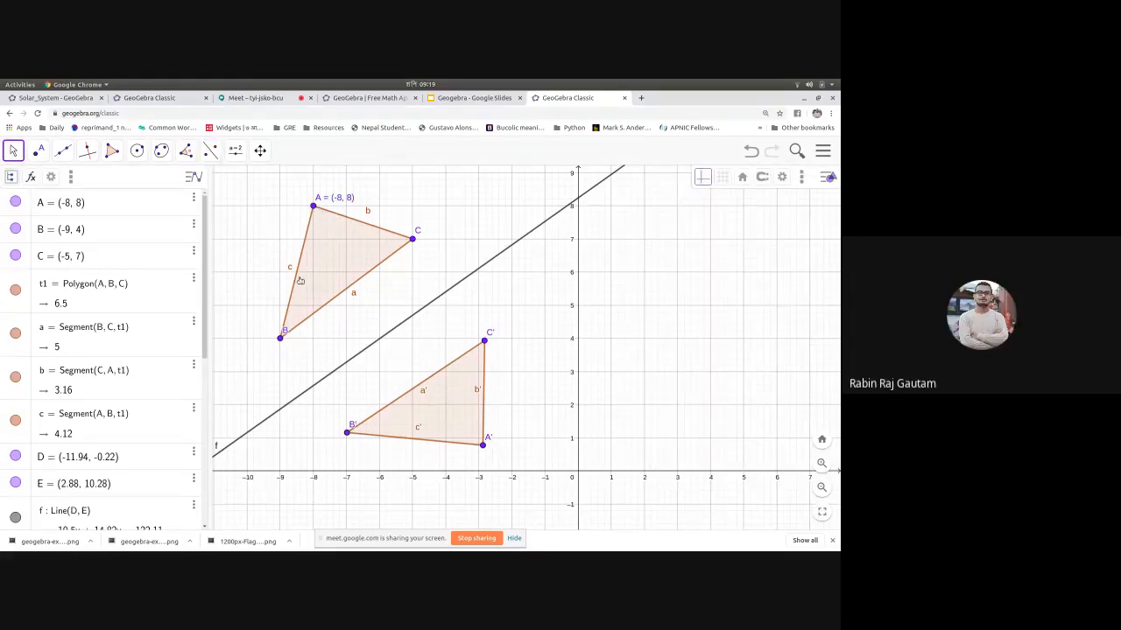
Step: Select points B, C, A', B' and C' together and set their labels to Name & Value
left_click(282, 339)
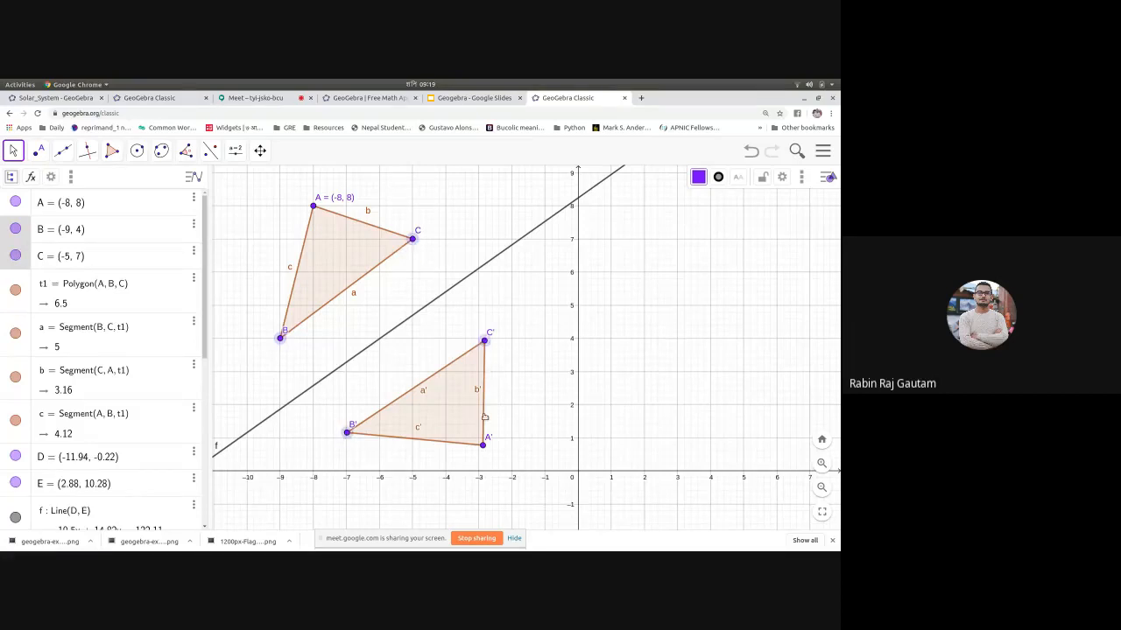
right_click(413, 237)
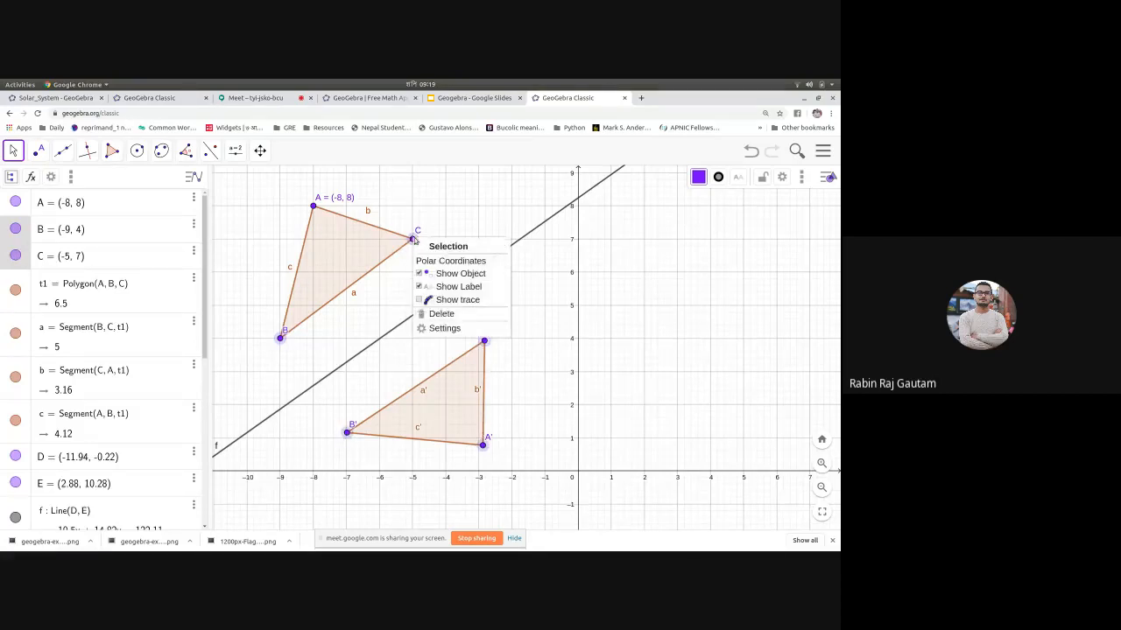
left_click(445, 329)
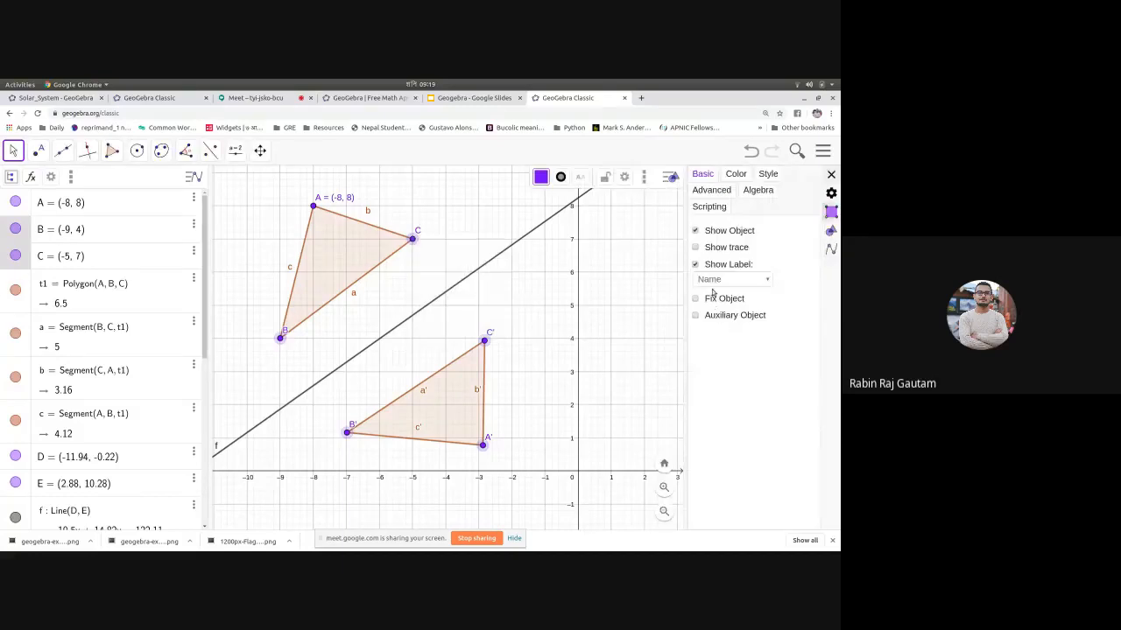
left_click(734, 280)
left_click(737, 306)
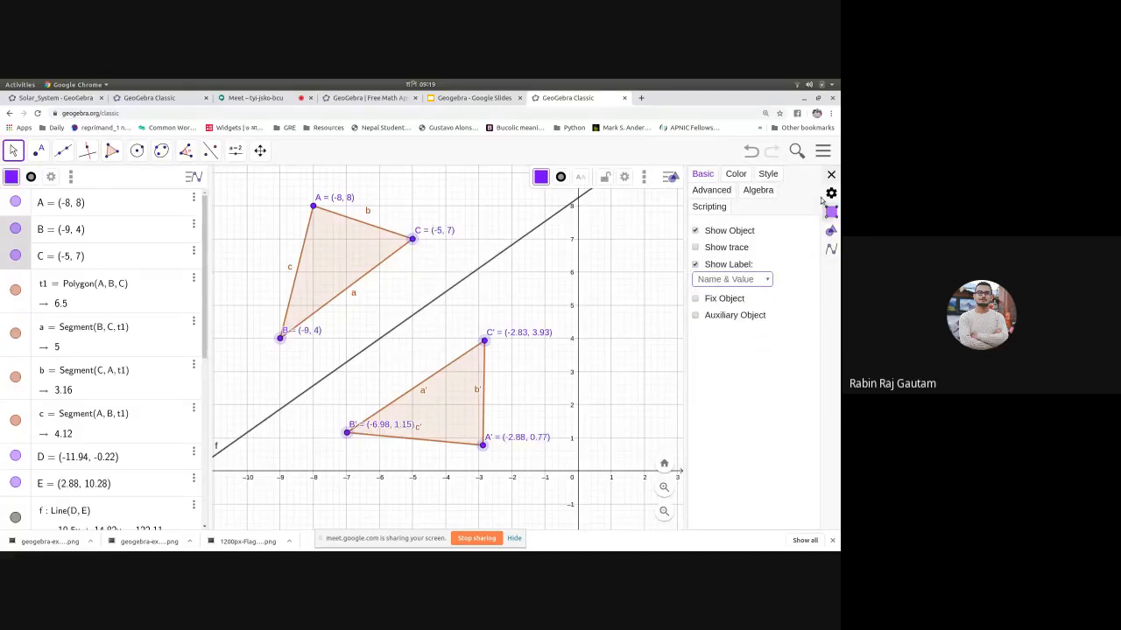
left_click(831, 174)
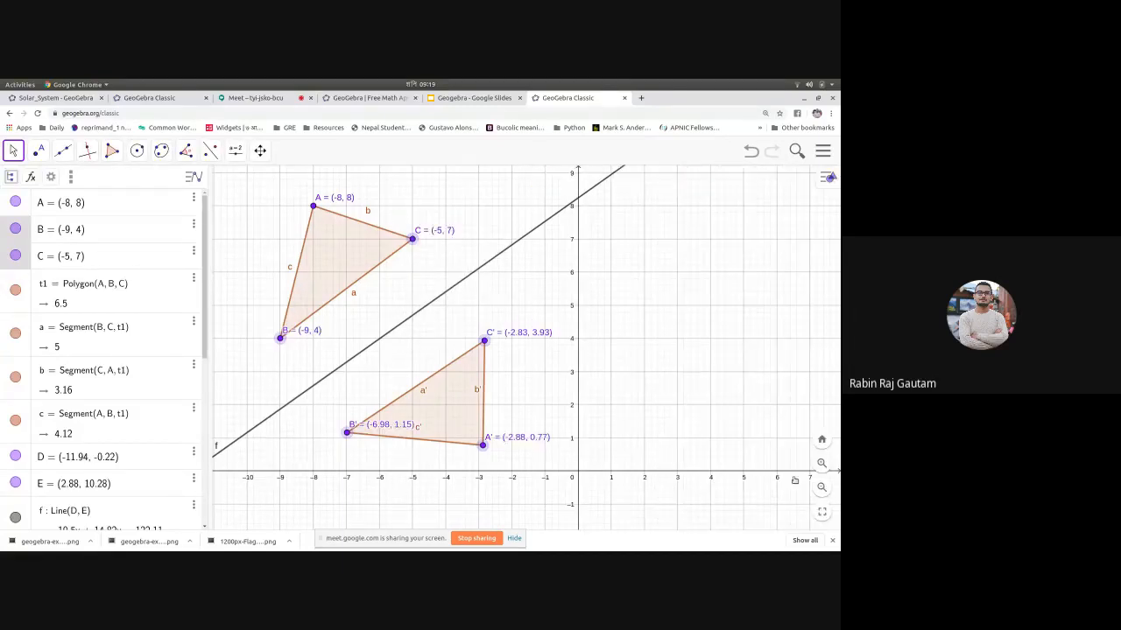
Step: Show the construction in full screen, narrow the algebra view and enlarge both triangles in the graphics view, ending with the Move tool active
left_click(821, 512)
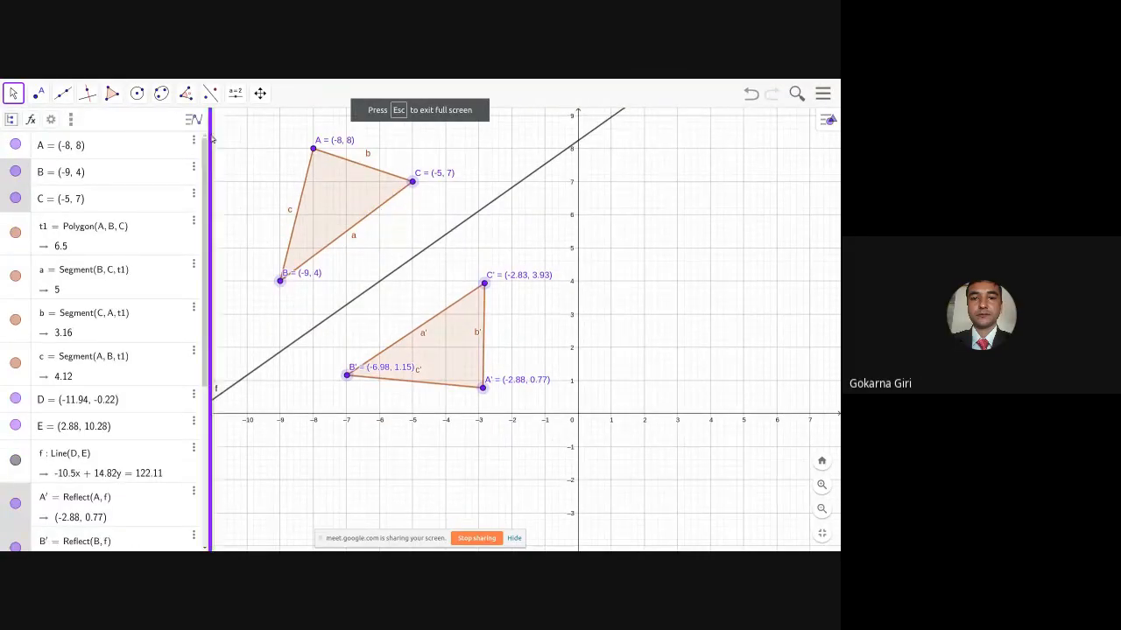
left_click_drag(212, 138, 183, 126)
left_click(260, 93)
left_click(300, 122)
left_click_drag(511, 250, 674, 313)
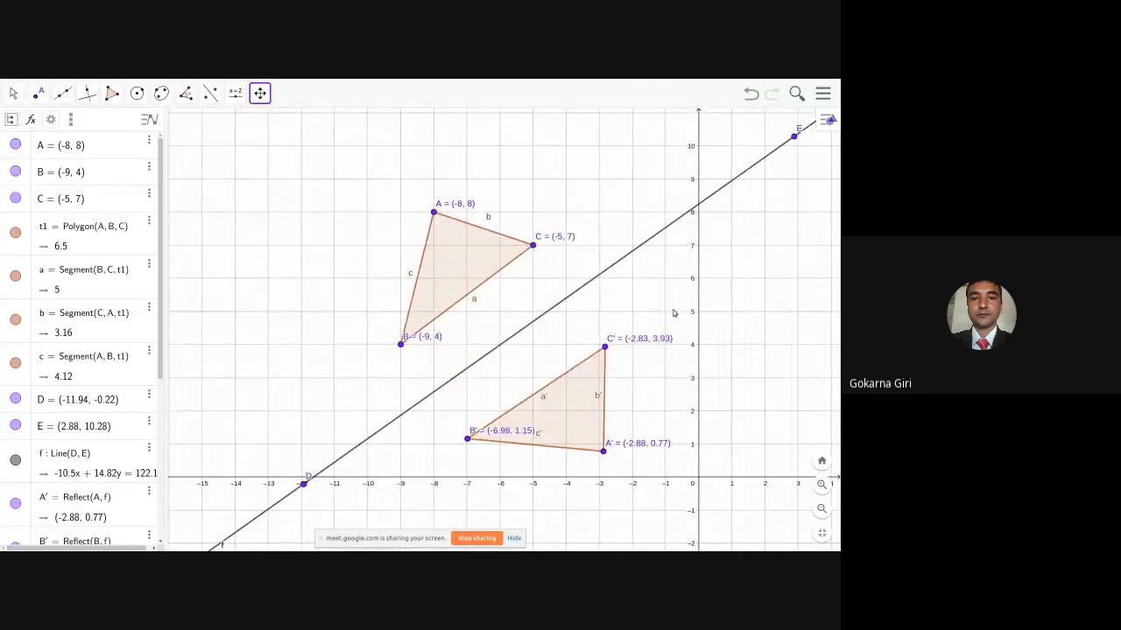
scroll(674, 312, "up", 3)
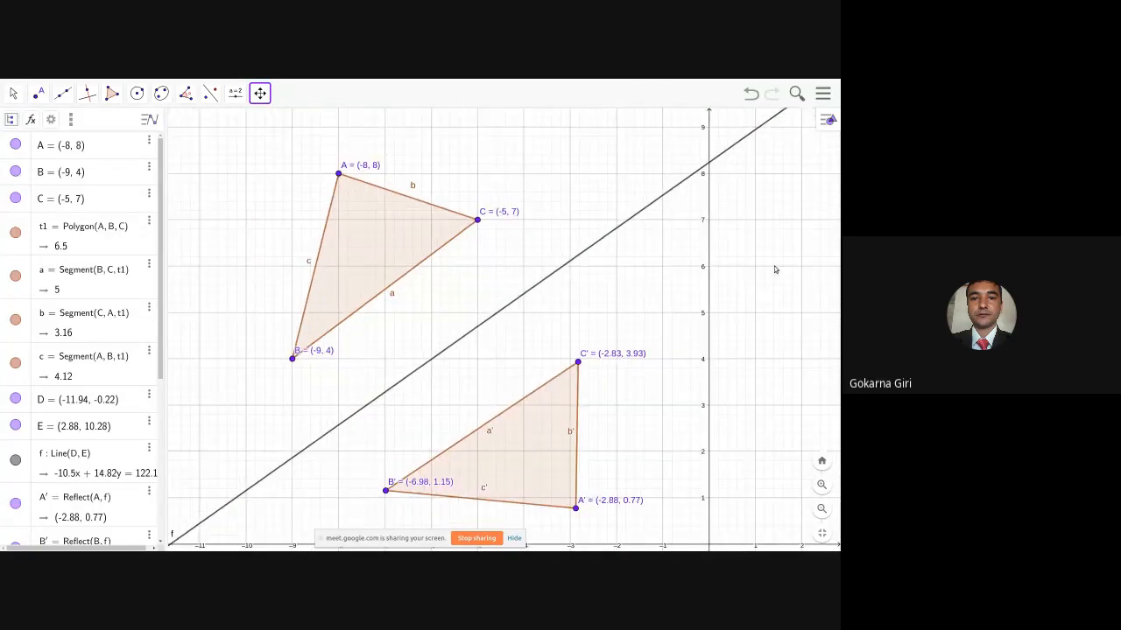
left_click(14, 93)
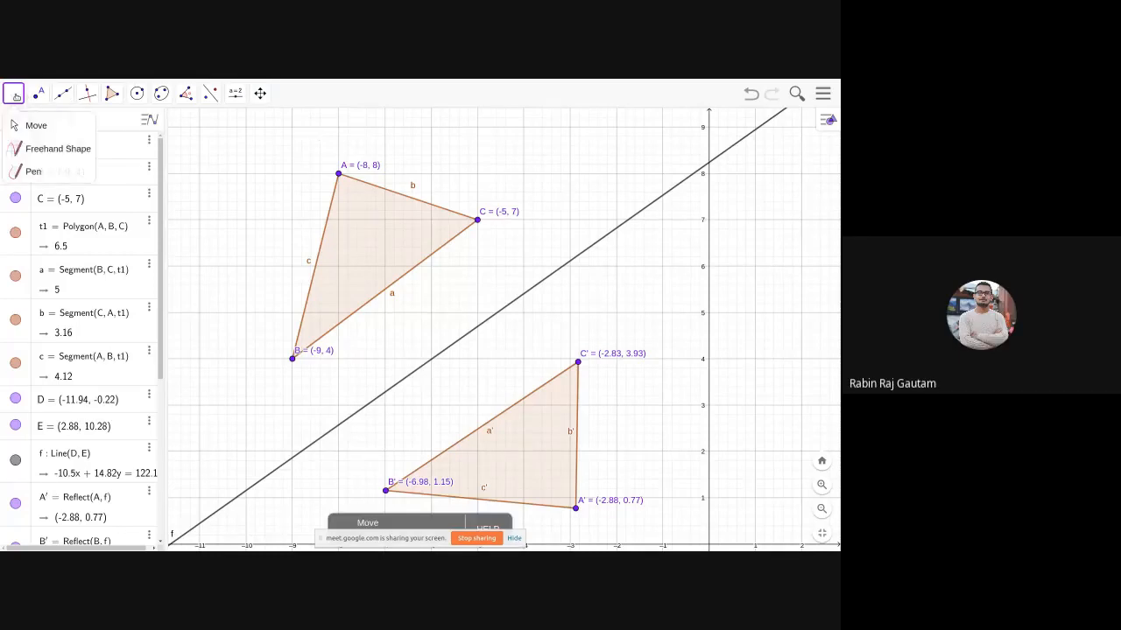
Step: Move vertex B of triangle ABC to about (-9.93, 6.28) so the reflected triangle follows it
left_click(38, 93)
left_click(13, 93)
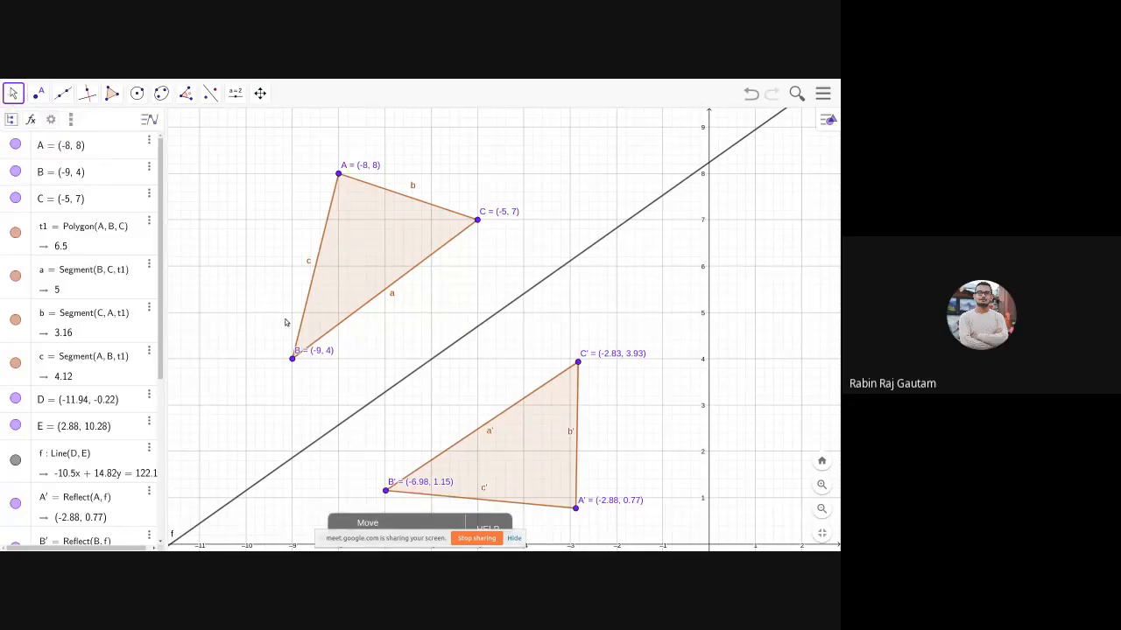
left_click_drag(291, 359, 248, 268)
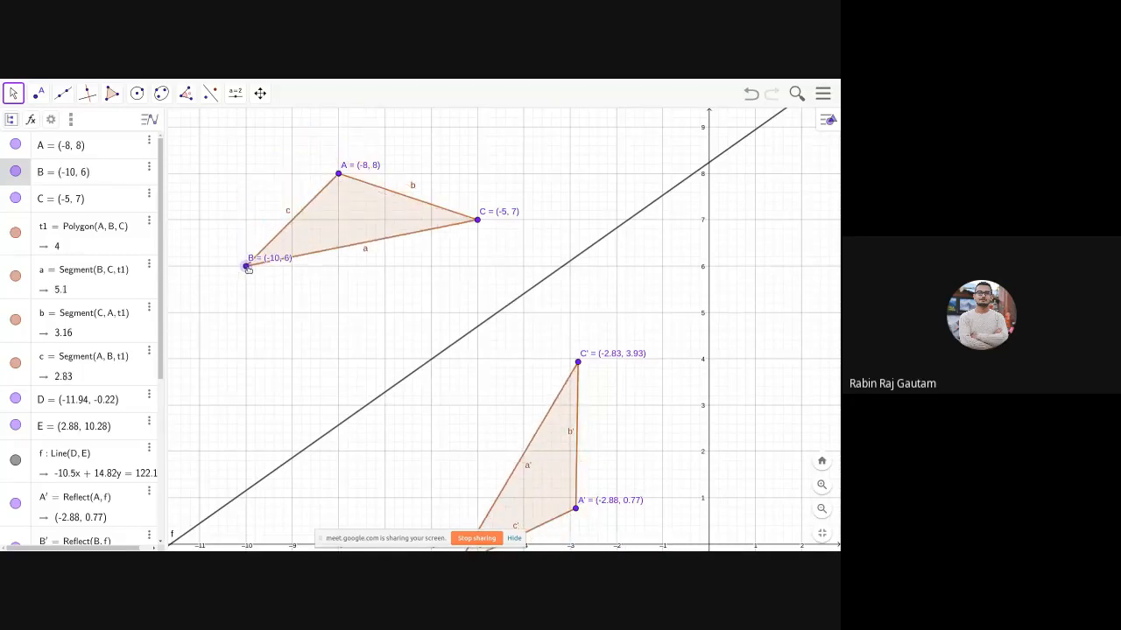
mouse_move(247, 270)
left_mouse_down()
mouse_move(265, 263)
mouse_move(248, 261)
mouse_move(302, 300)
mouse_move(539, 287)
mouse_move(627, 220)
mouse_move(663, 173)
mouse_move(250, 236)
mouse_move(249, 254)
left_mouse_up()
left_click(210, 93)
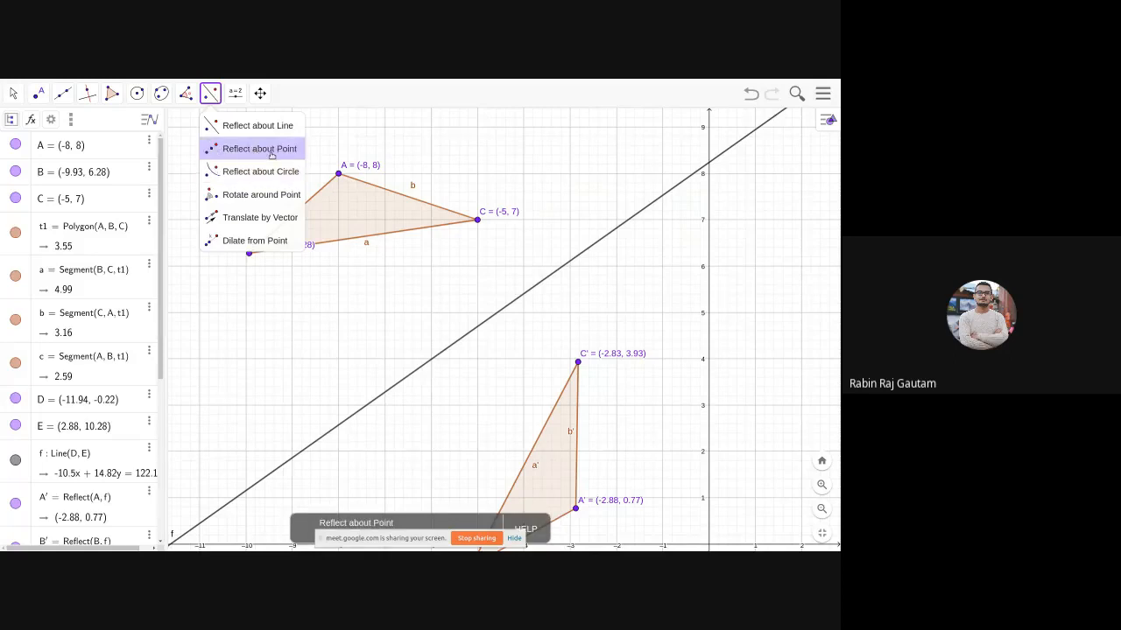
left_click(272, 153)
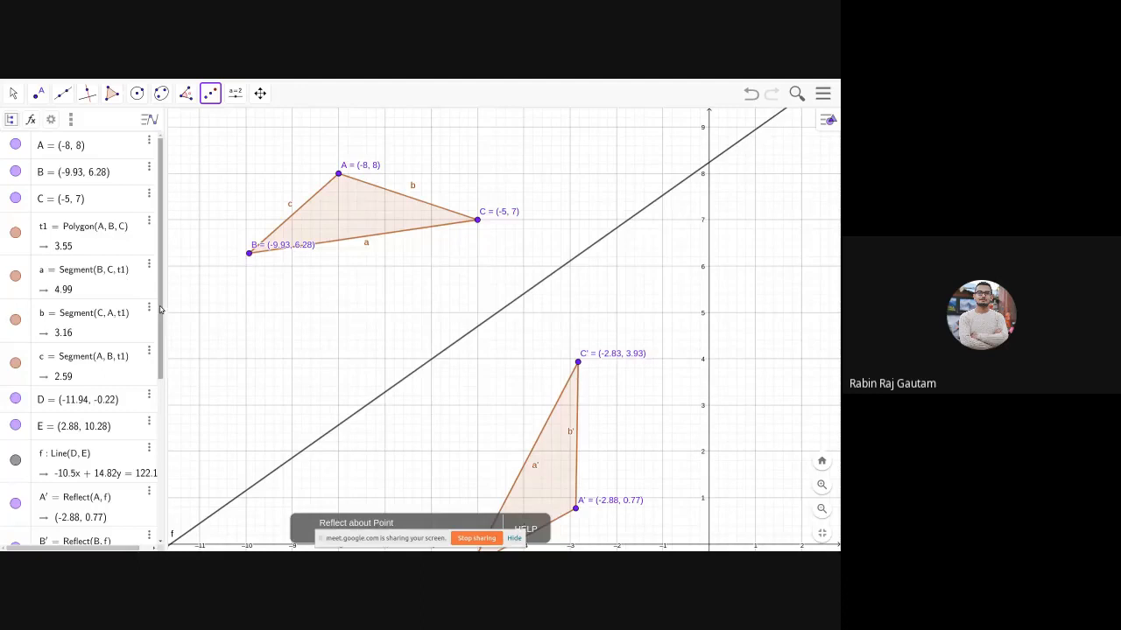
scroll(160, 308, "down", 5)
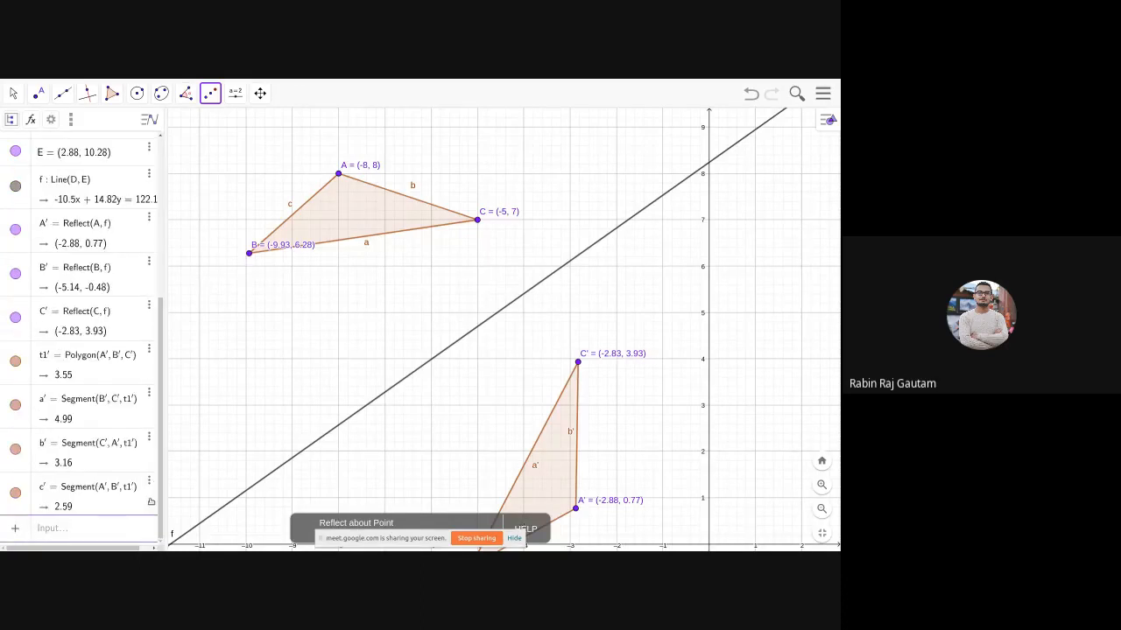
left_click(54, 532)
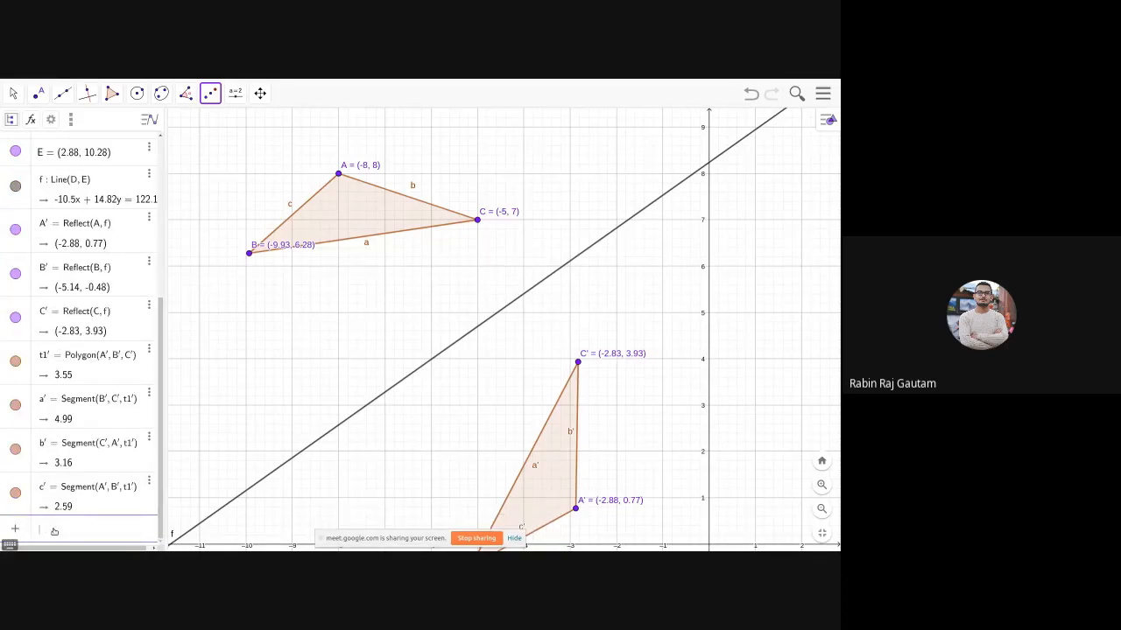
Step: Place a new free point at about (-1.01, 8.28), just above line f near the y-axis
left_click(39, 92)
left_click(38, 93)
left_click(41, 95)
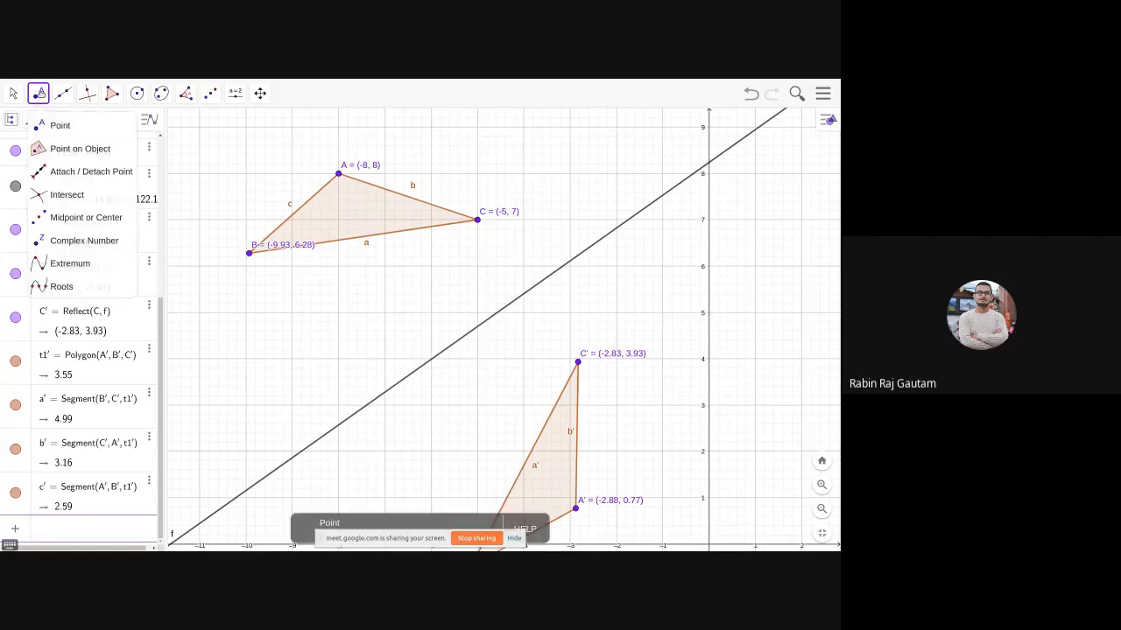
left_click(58, 130)
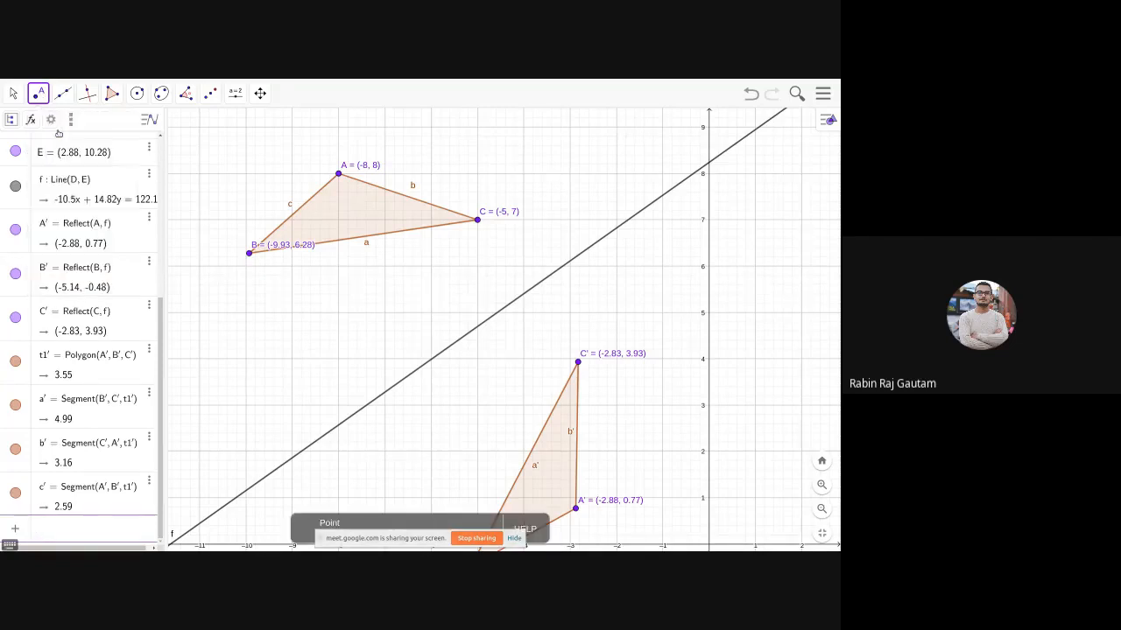
left_click(649, 167)
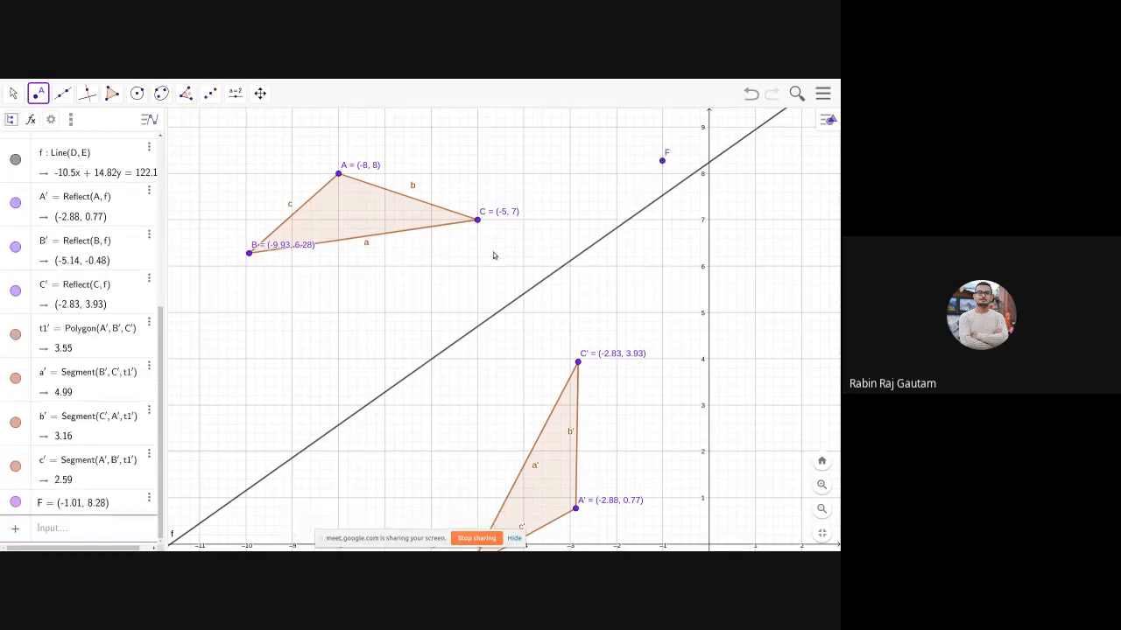
Step: Reflect triangle A'B'C' about point F
scroll(495, 257, "down", 2)
scroll(495, 257, "down", 2)
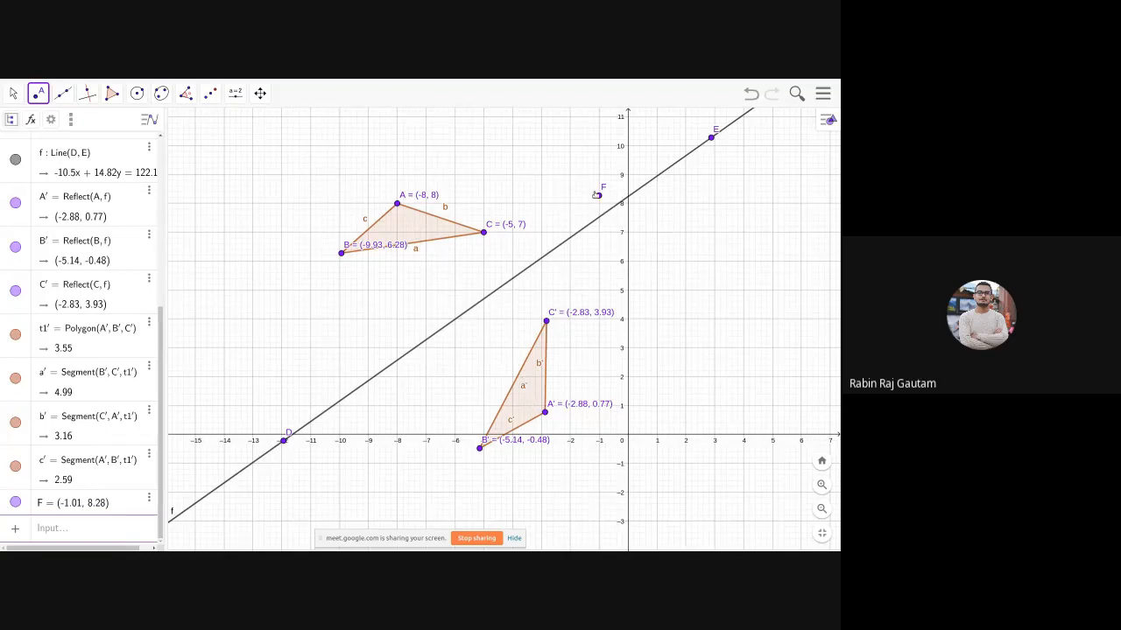
left_click(211, 93)
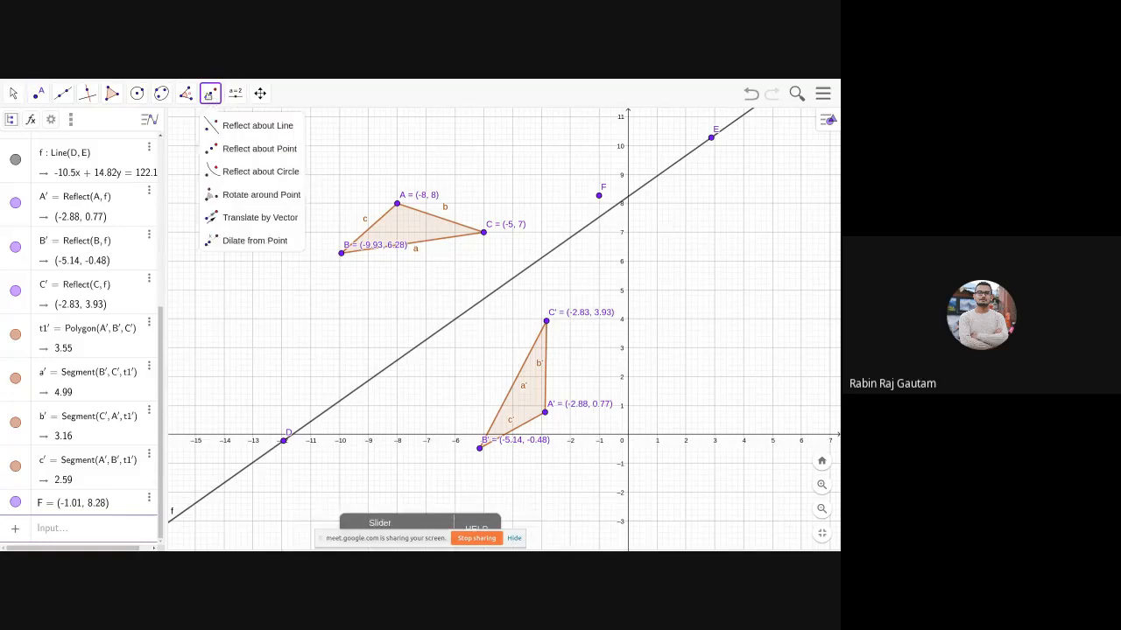
left_click(260, 154)
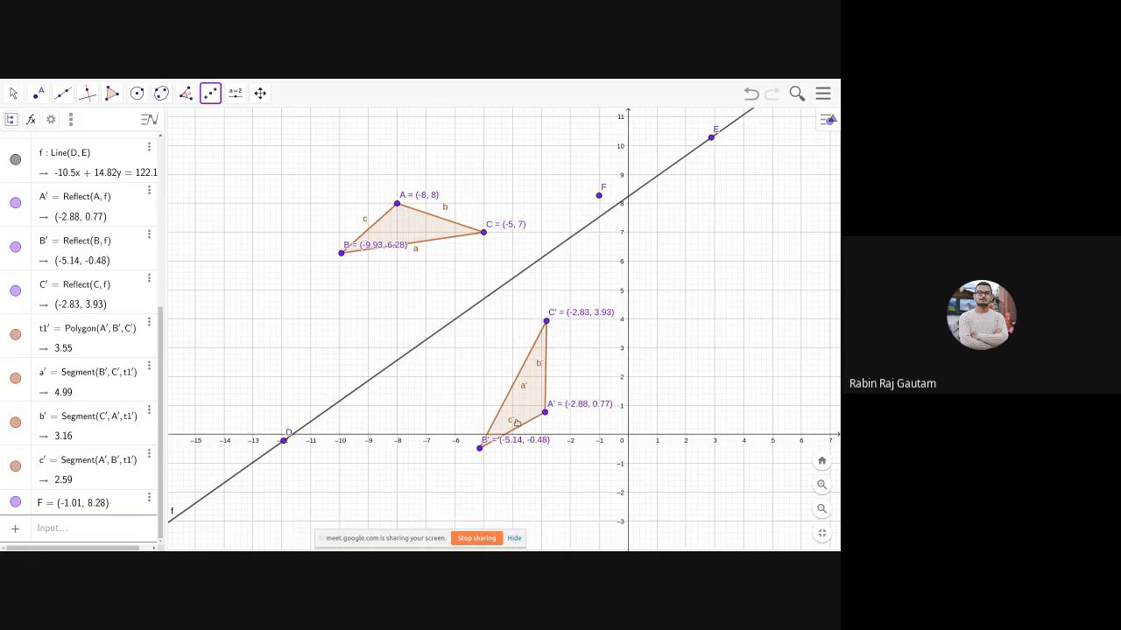
left_click(529, 405)
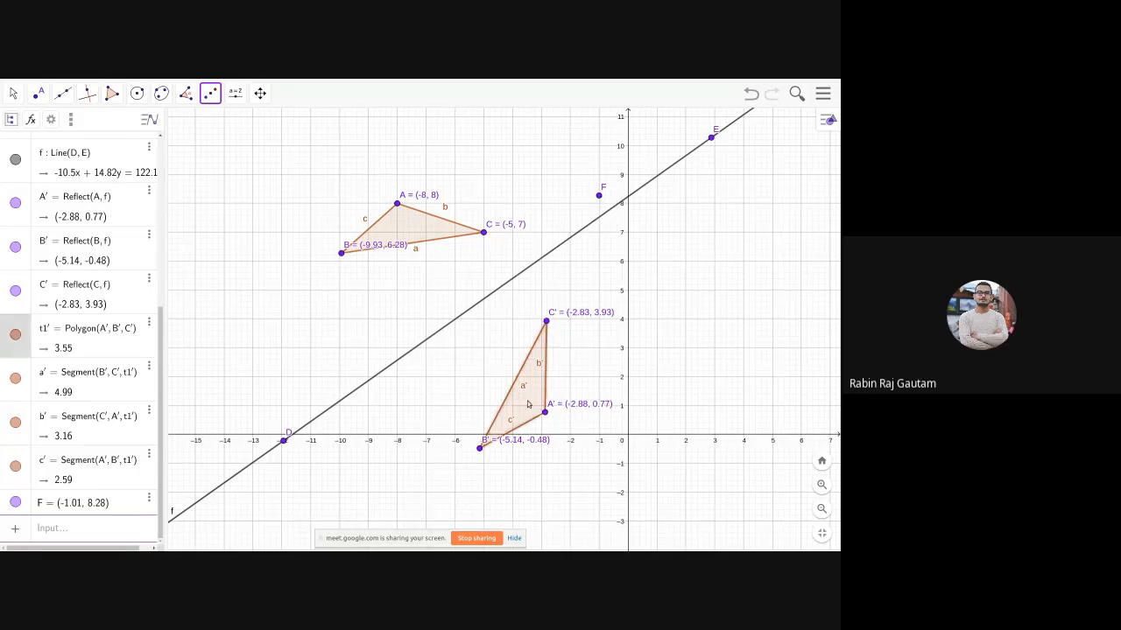
left_click(598, 196)
Step: Look over the point-reflected triangle A''B''C'' and move point F up to about (-1.04, 9.22)
scroll(521, 260, "down", 8)
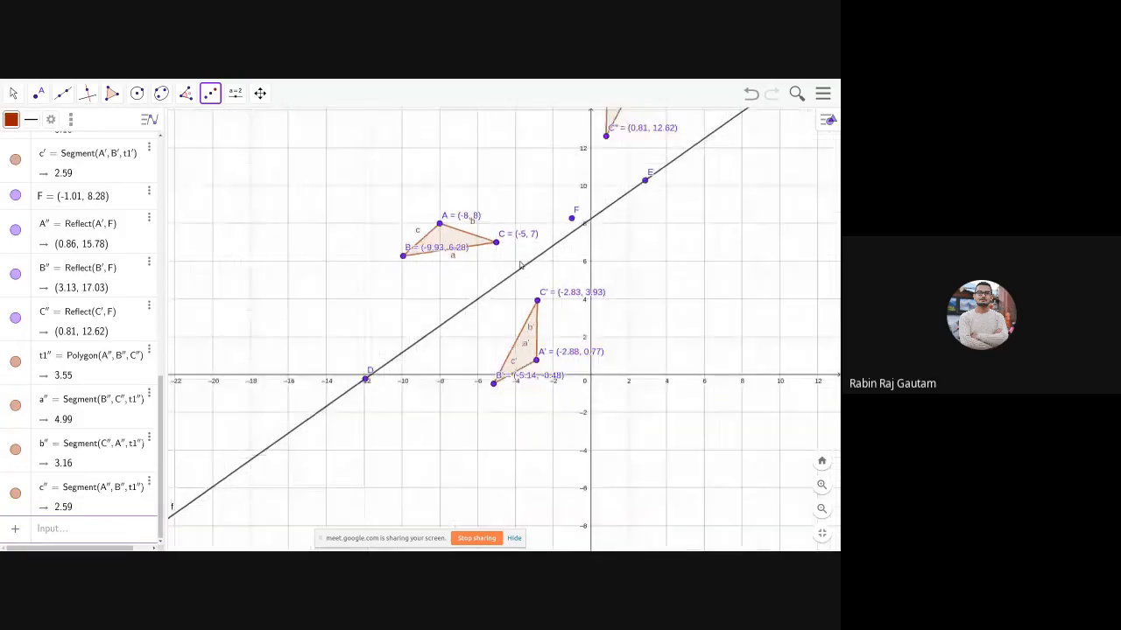
scroll(521, 265, "down", 1)
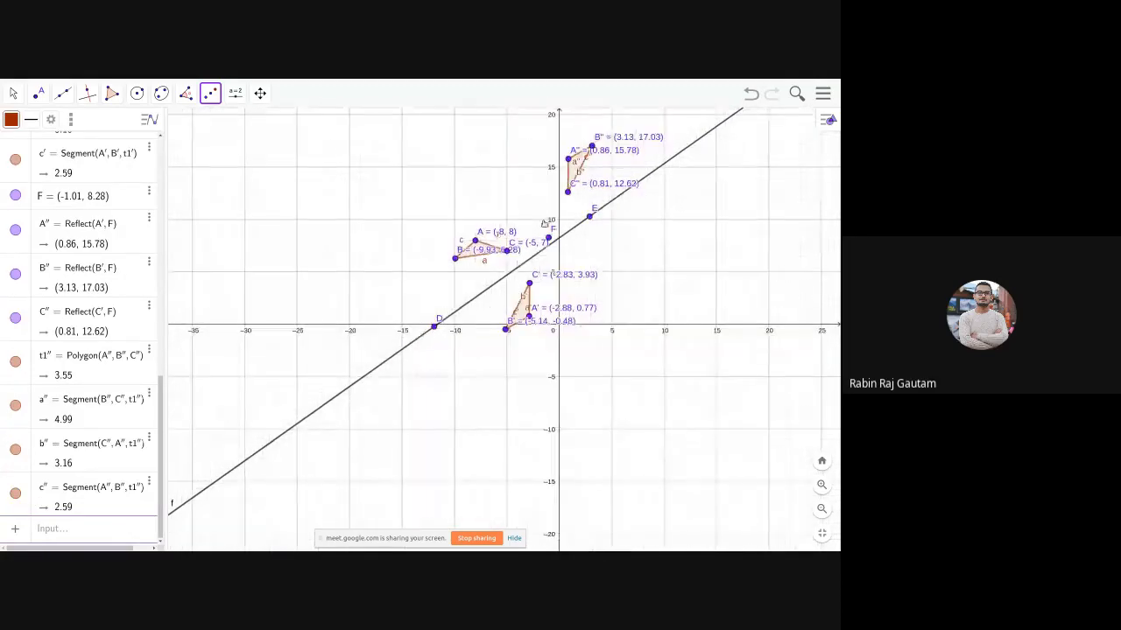
scroll(604, 175, "up", 2)
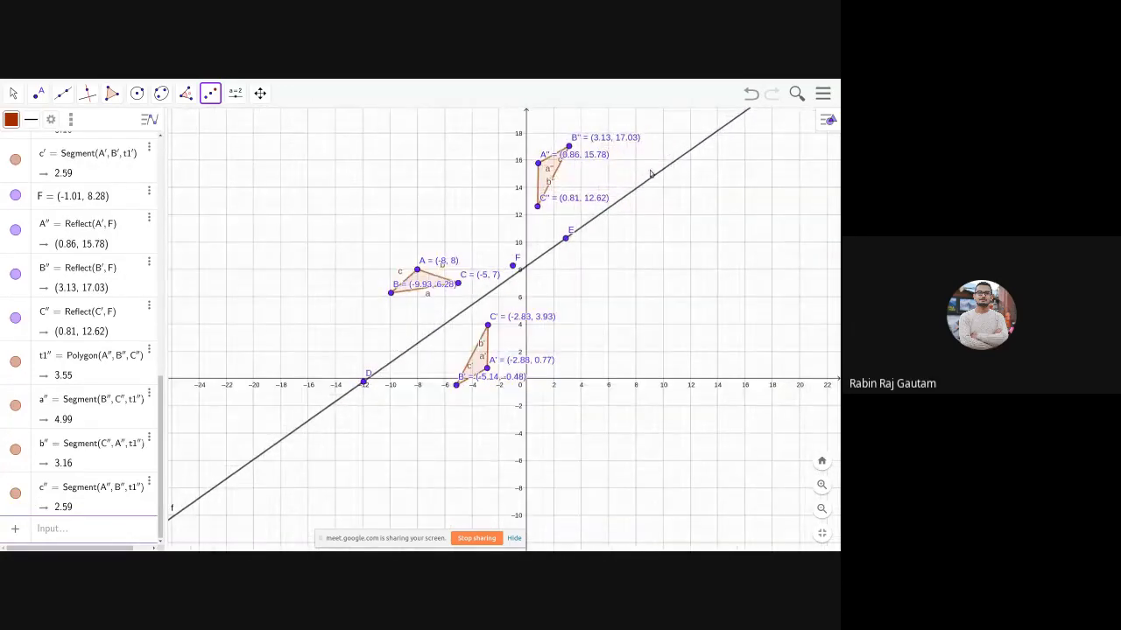
scroll(657, 136, "up", 6)
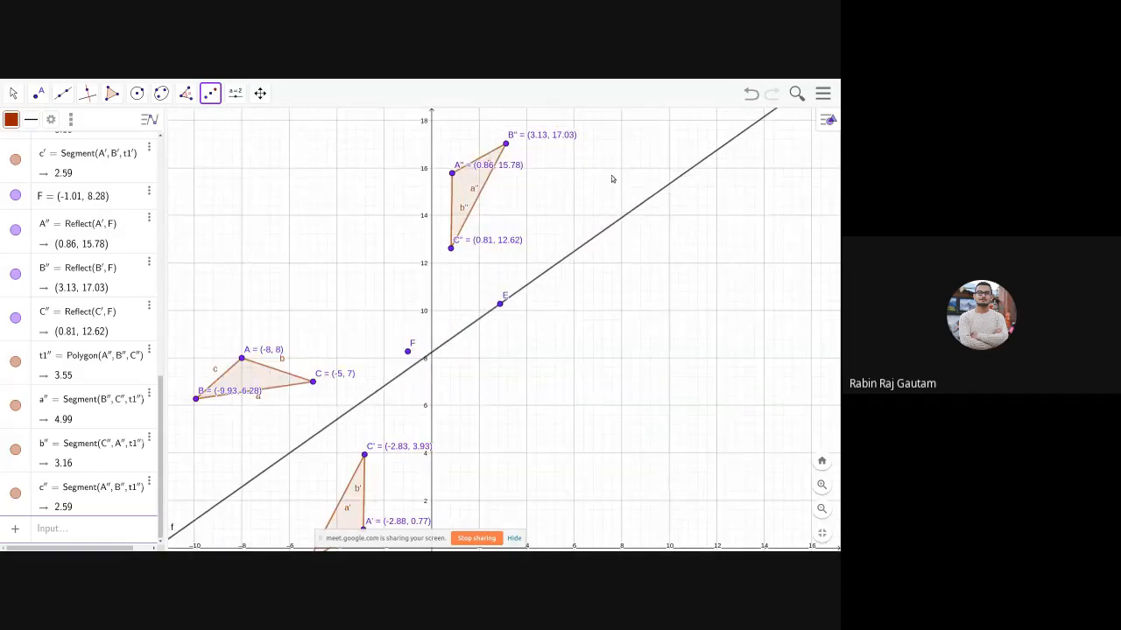
scroll(518, 127, "up", 6)
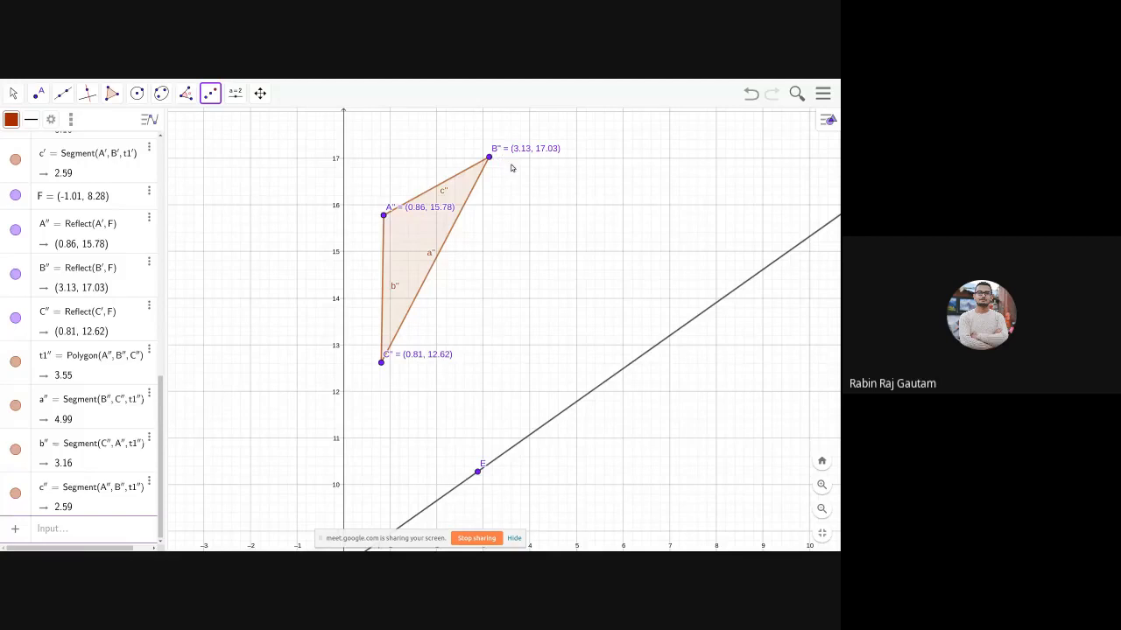
scroll(537, 228, "down", 6)
scroll(535, 252, "down", 4)
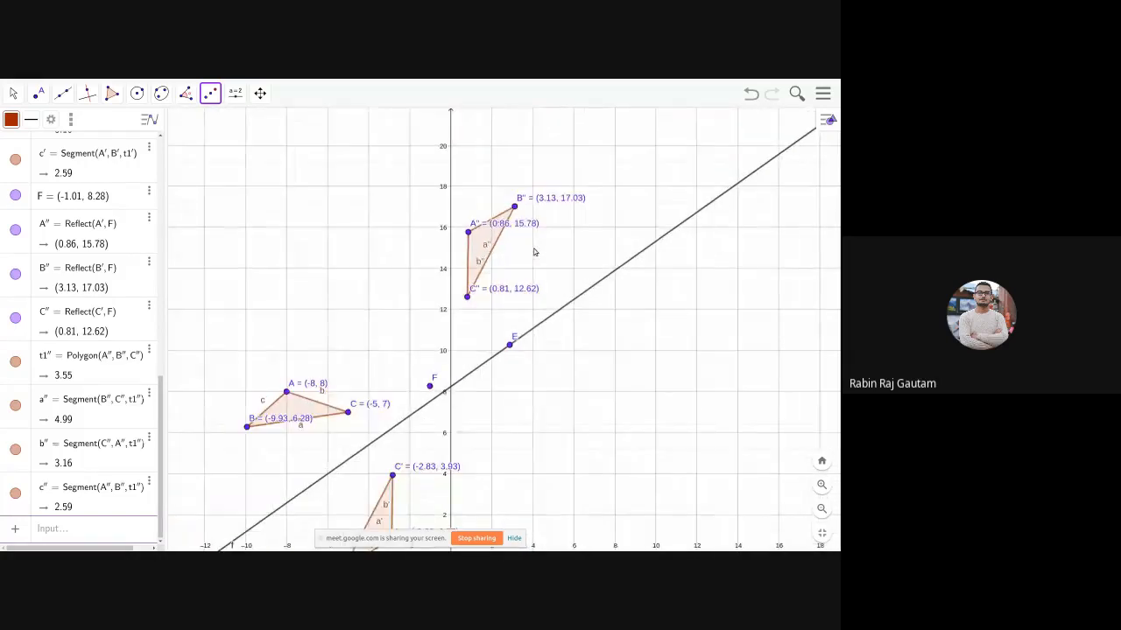
left_click(15, 93)
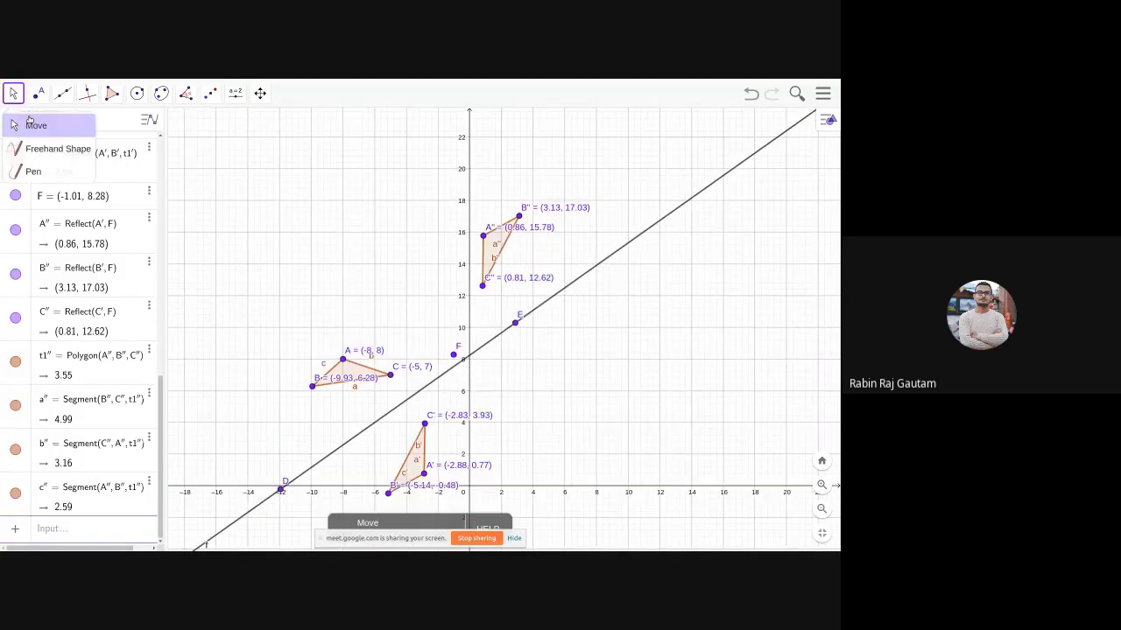
mouse_move(453, 357)
left_mouse_down()
mouse_move(359, 320)
mouse_move(310, 327)
mouse_move(291, 362)
mouse_move(396, 353)
mouse_move(453, 391)
mouse_move(512, 396)
mouse_move(453, 339)
left_mouse_up()
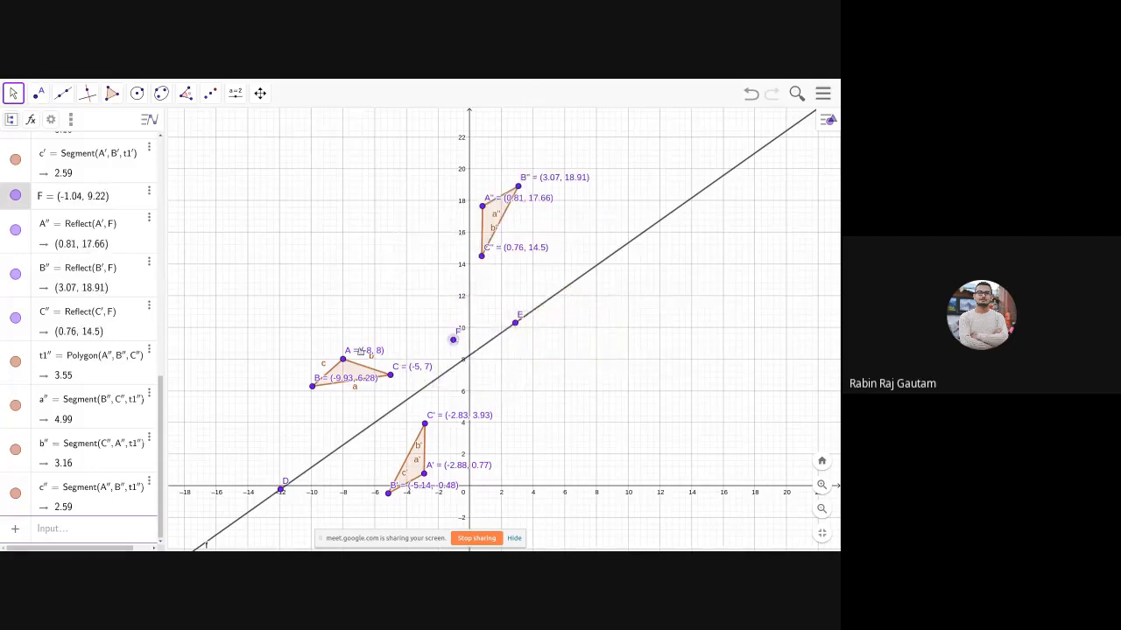
Step: Reshape triangle ABC by moving vertex A to about (-8.57, 12.5) and vertex B to about (-11.26, 4.34)
left_click_drag(342, 359, 371, 266)
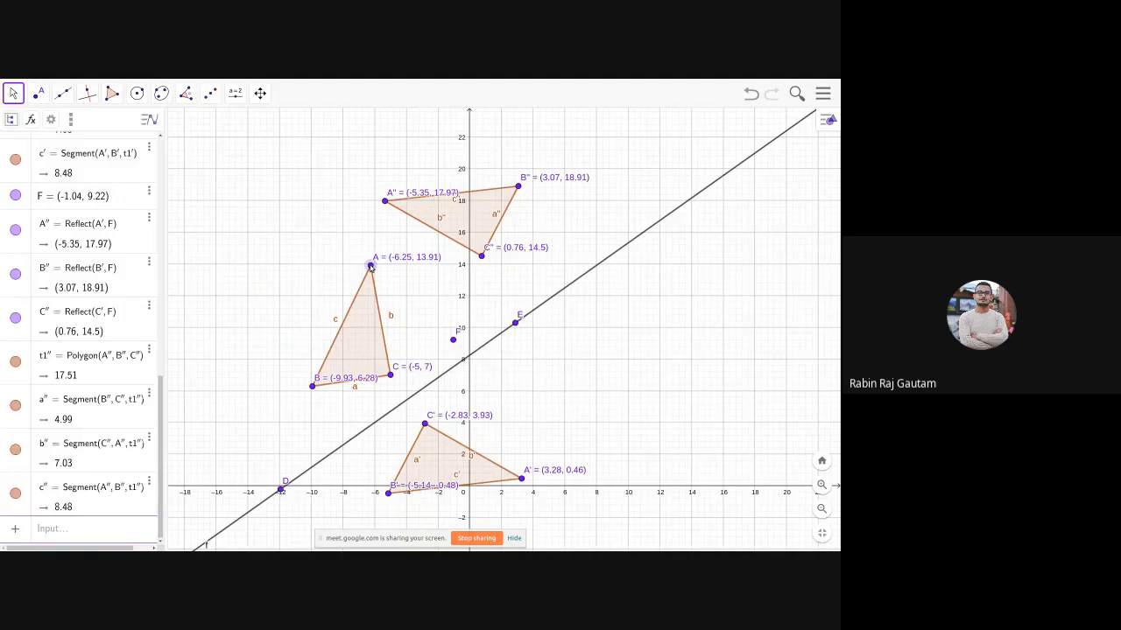
left_click_drag(371, 266, 398, 304)
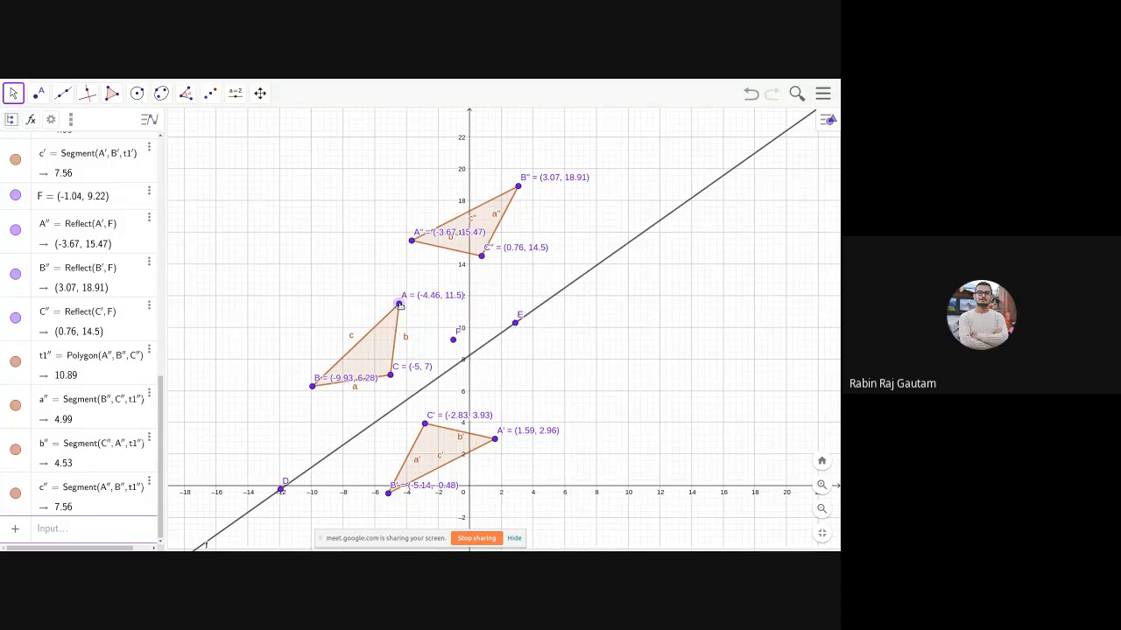
left_click_drag(399, 304, 334, 289)
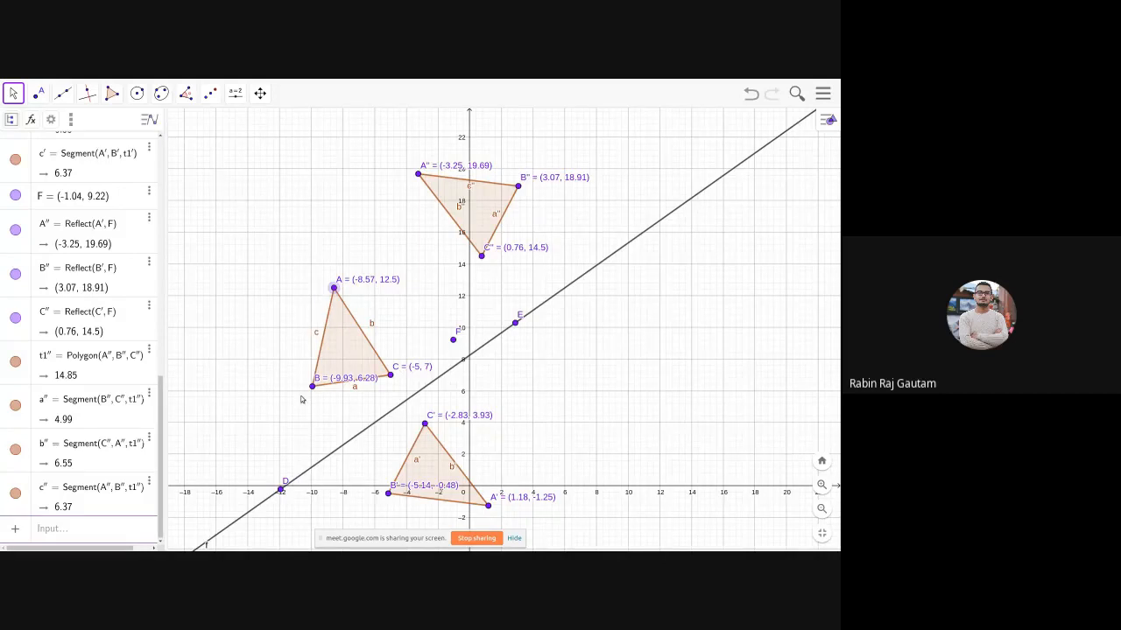
left_click_drag(312, 387, 280, 329)
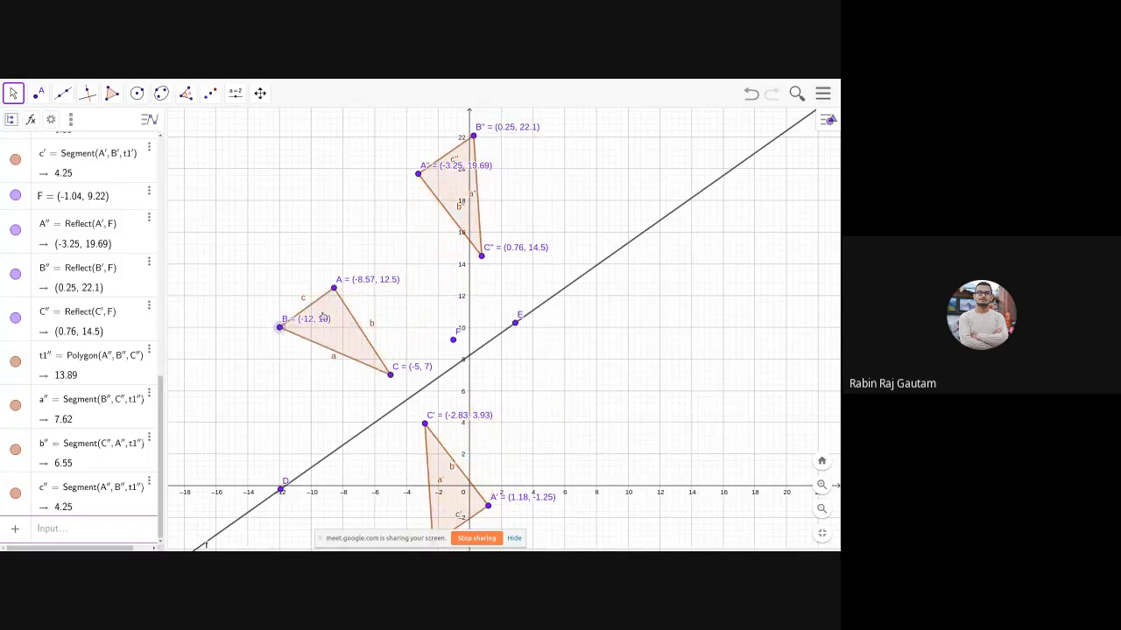
left_click_drag(278, 329, 292, 417)
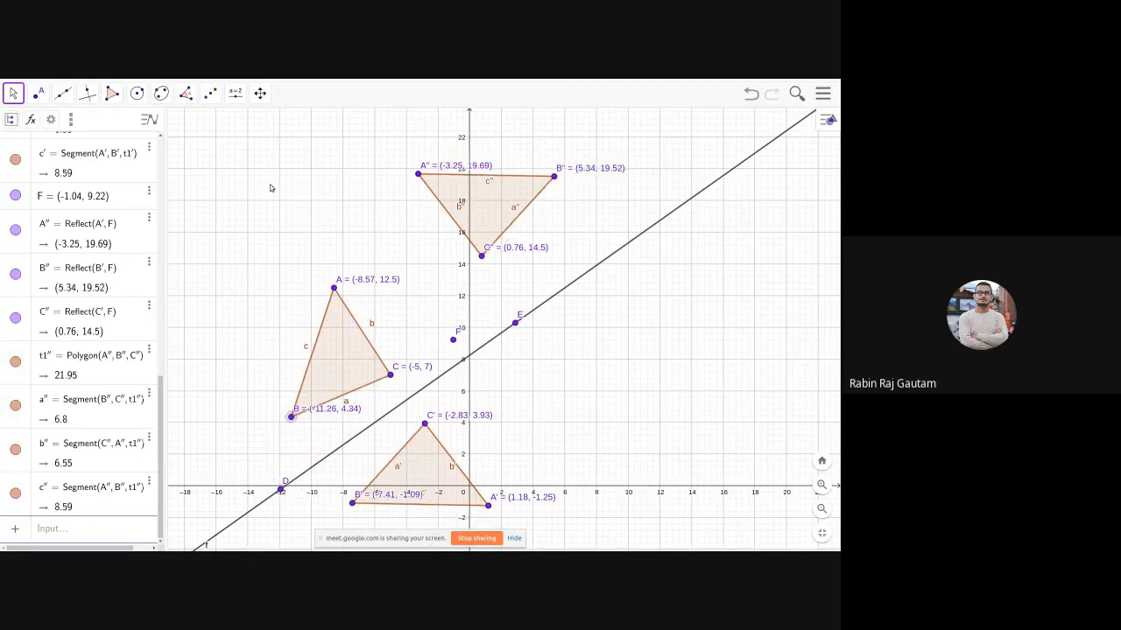
Step: Rotate triangle A''B''C'' around point A'' by 45° counterclockwise
left_click(211, 93)
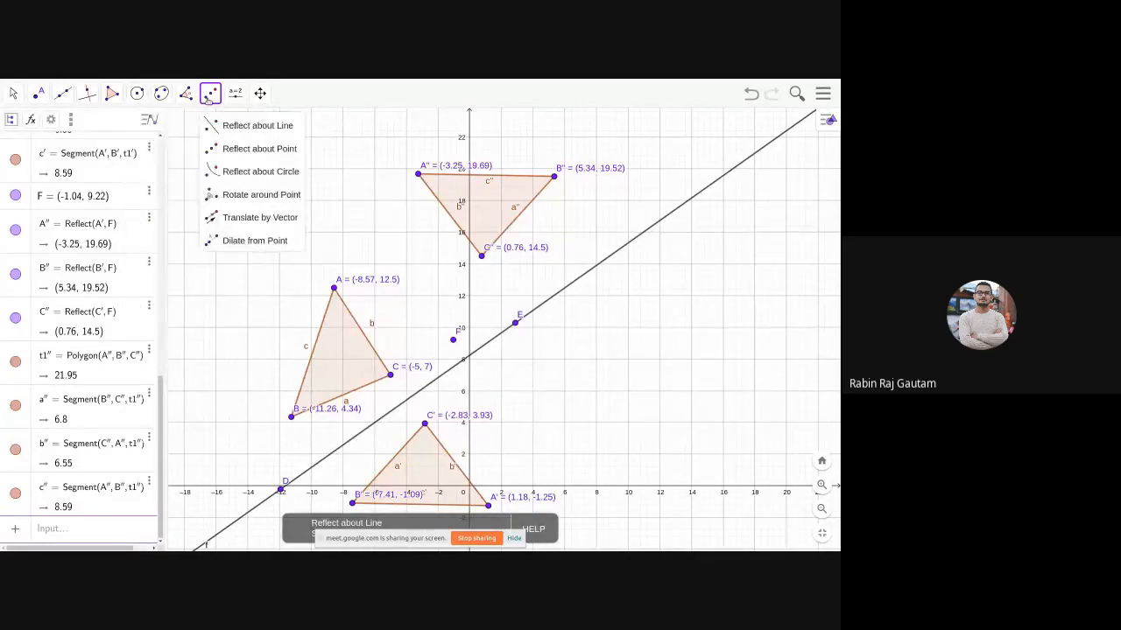
left_click(271, 201)
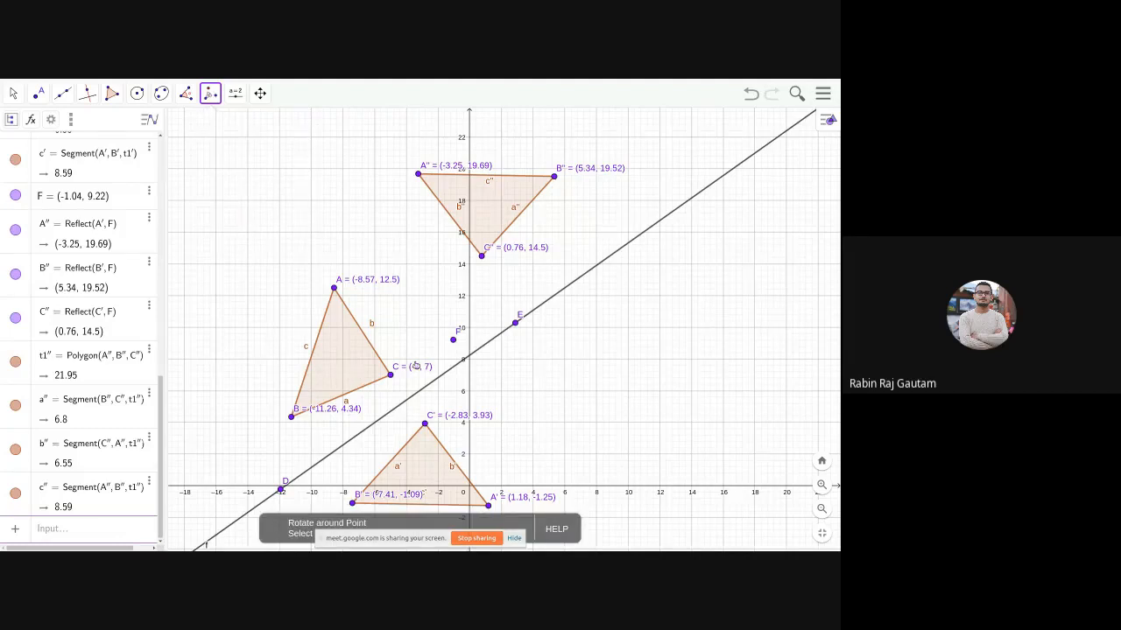
left_click(493, 209)
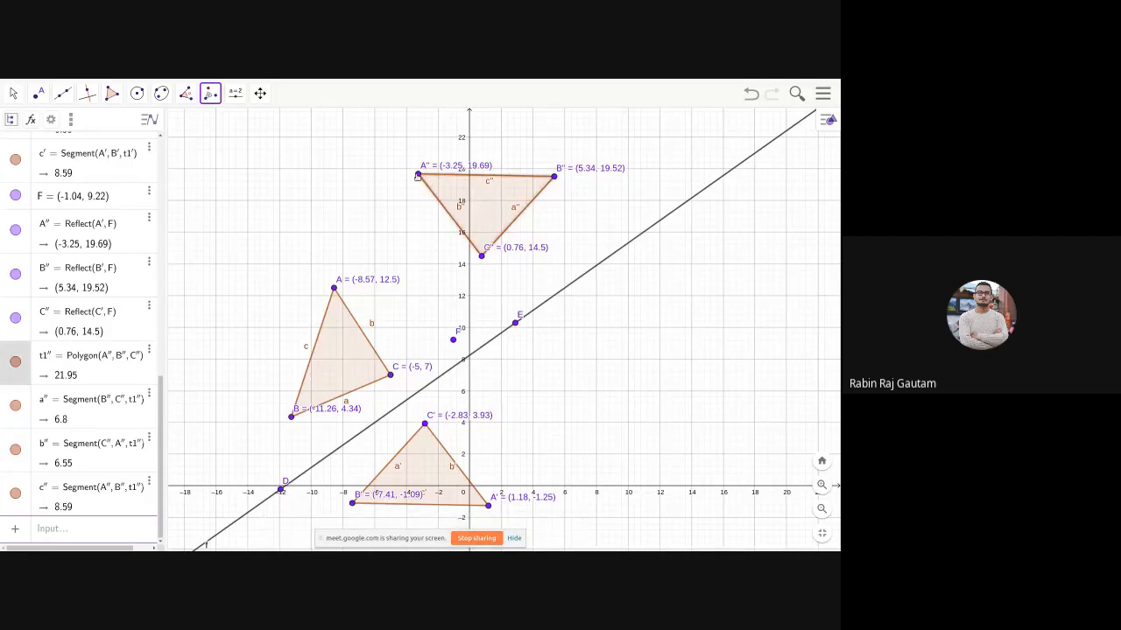
left_click(417, 175)
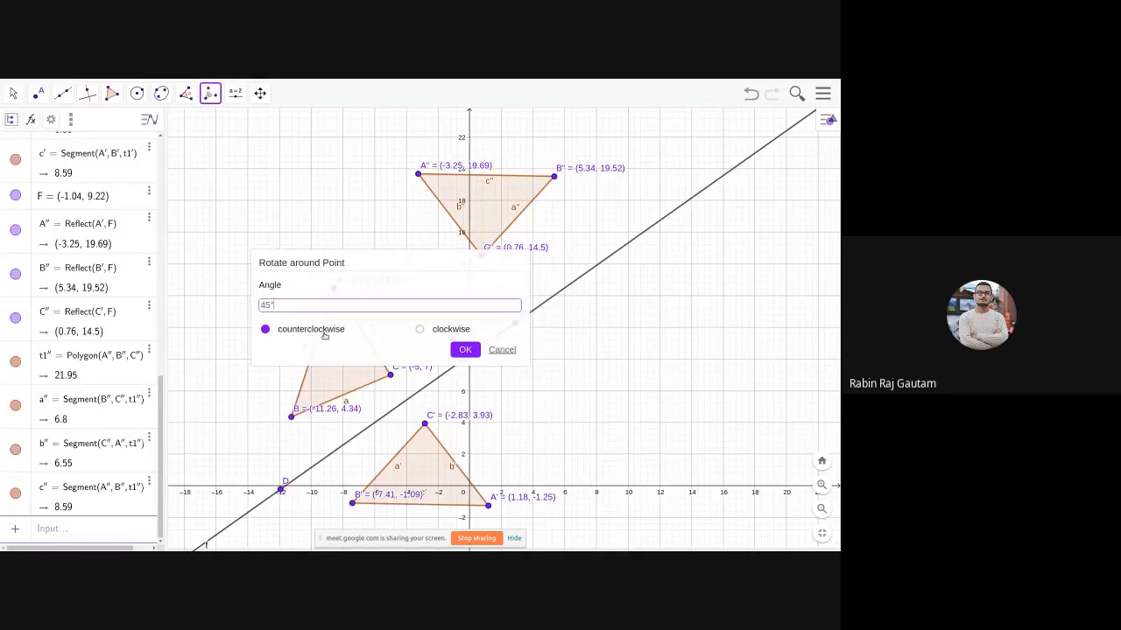
left_click_drag(377, 265, 563, 306)
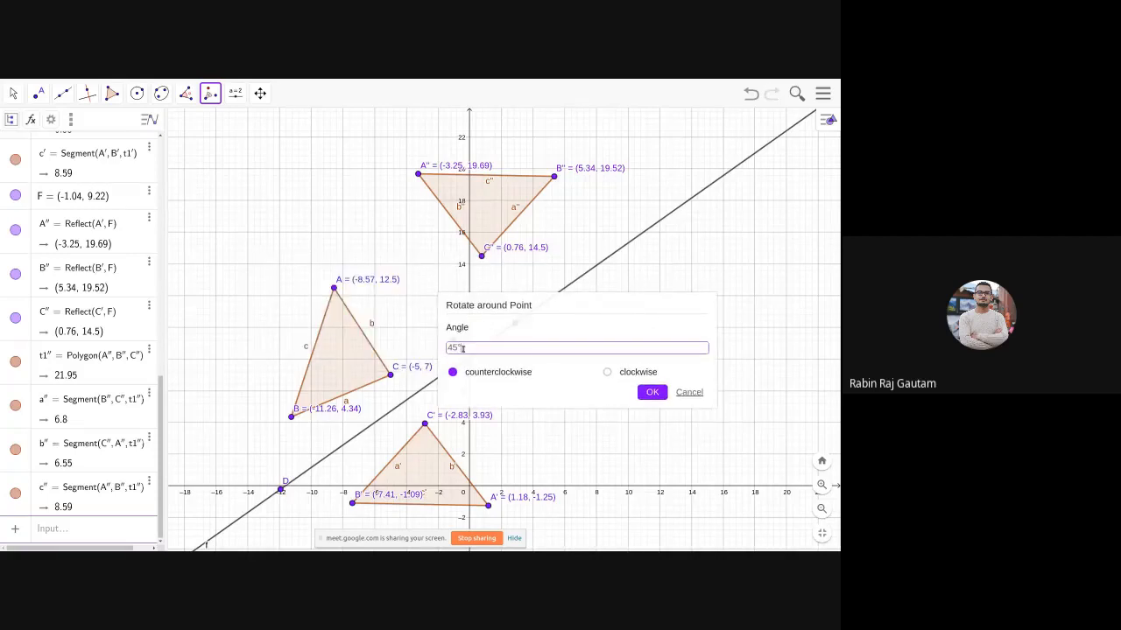
left_click(647, 395)
left_click(467, 349)
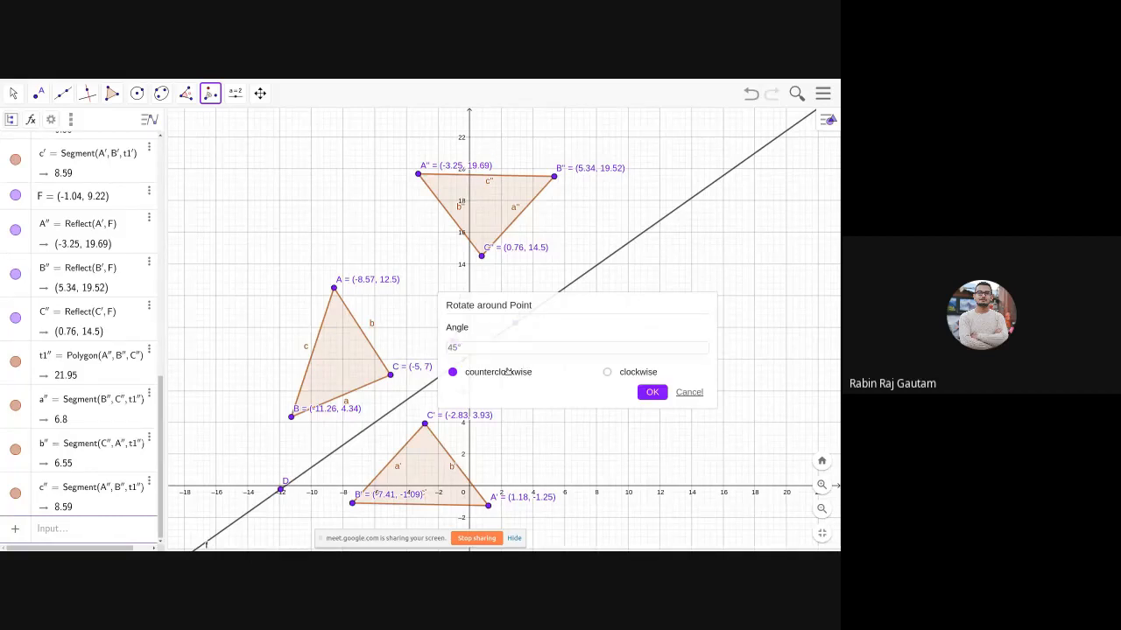
left_click_drag(520, 300, 553, 306)
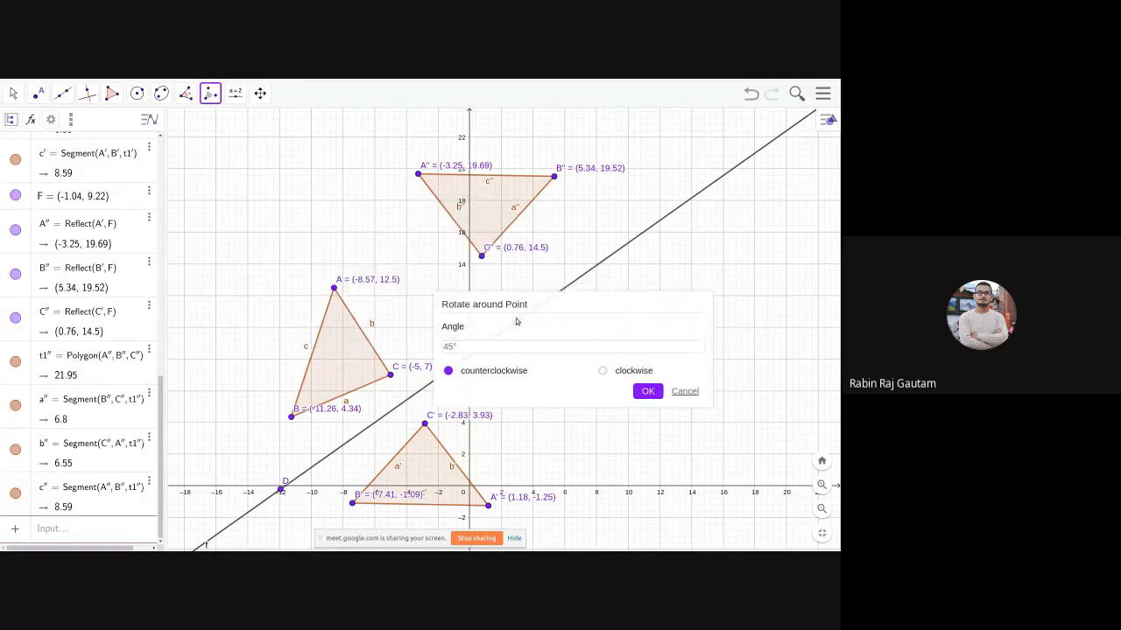
left_click(453, 345)
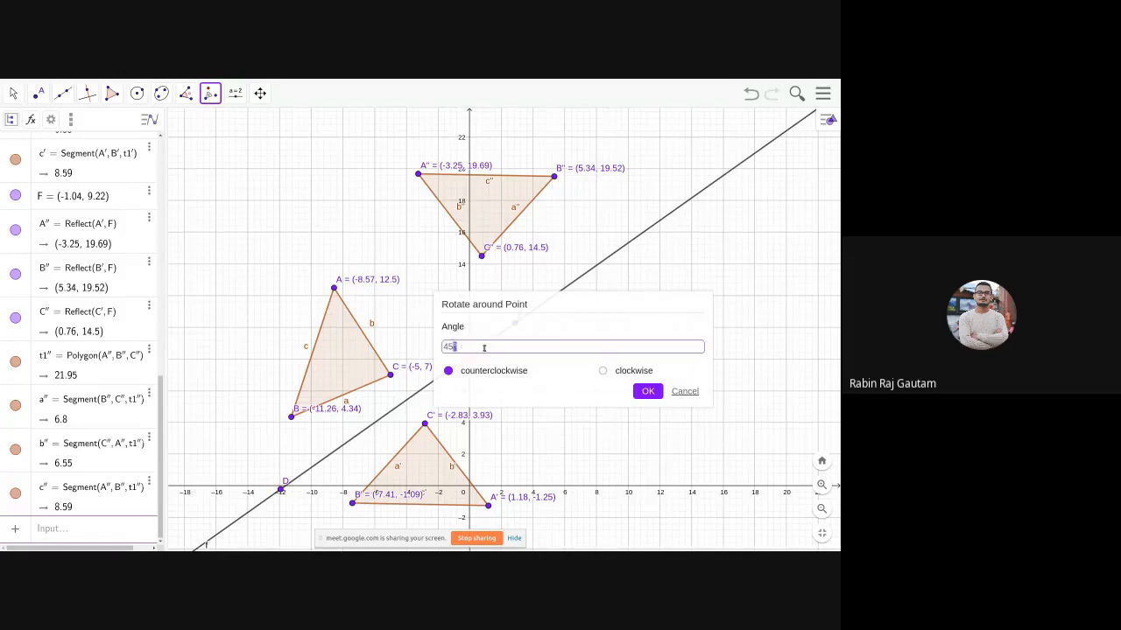
left_click(484, 349)
left_click(649, 392)
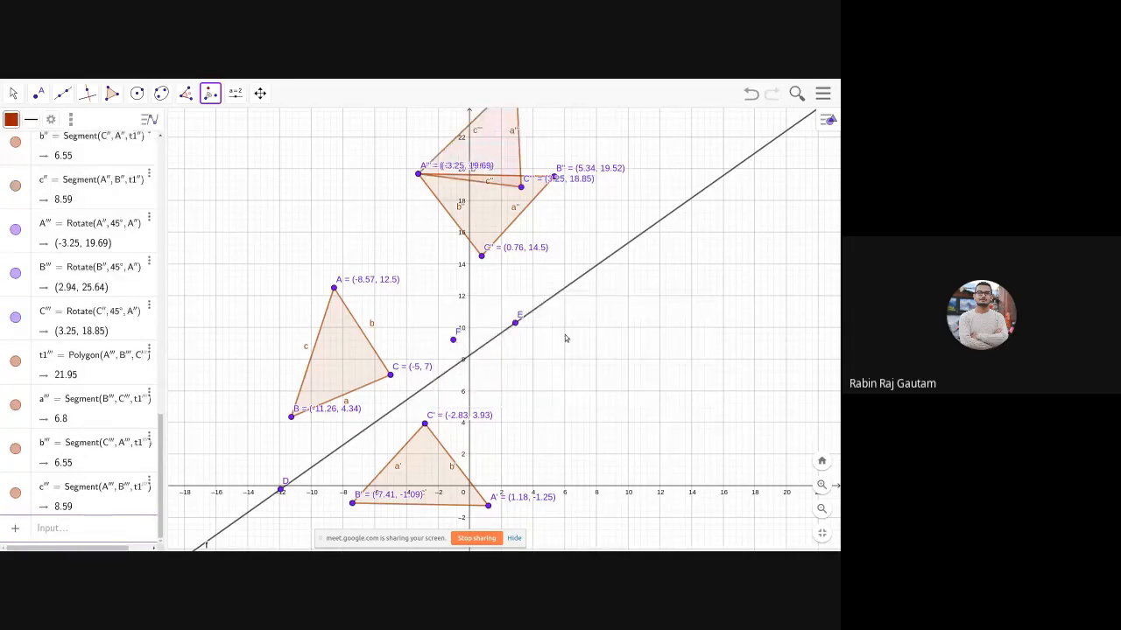
Step: Reshape triangle ABC by moving vertex A to about (-14.4, 4.57), just beyond vertex B
left_click(261, 95)
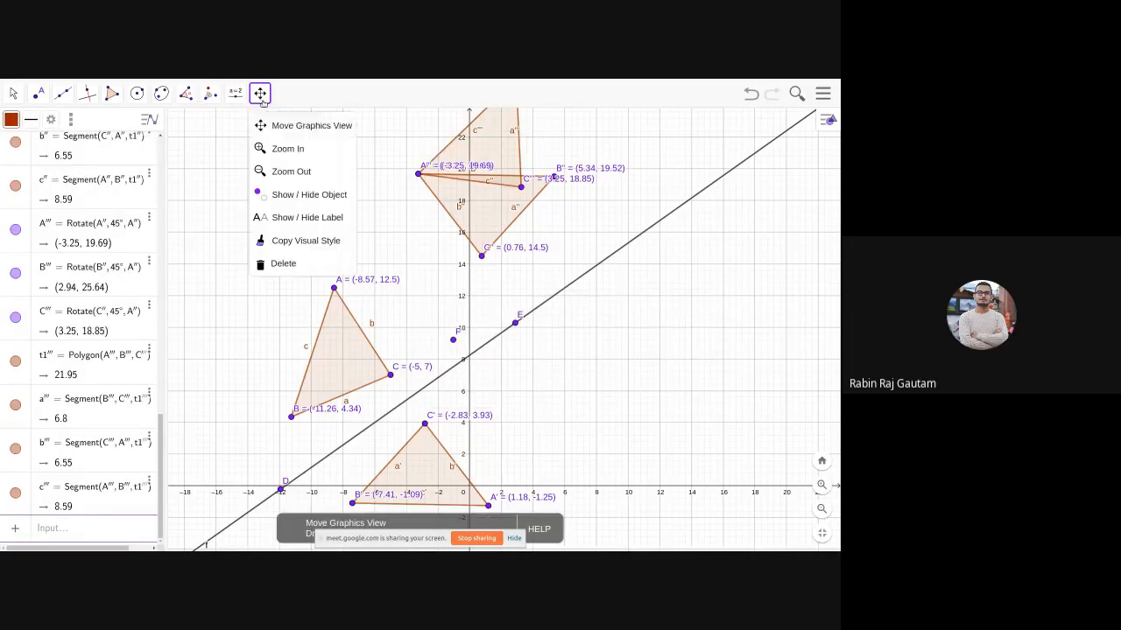
left_click(282, 131)
left_click_drag(384, 201, 267, 312)
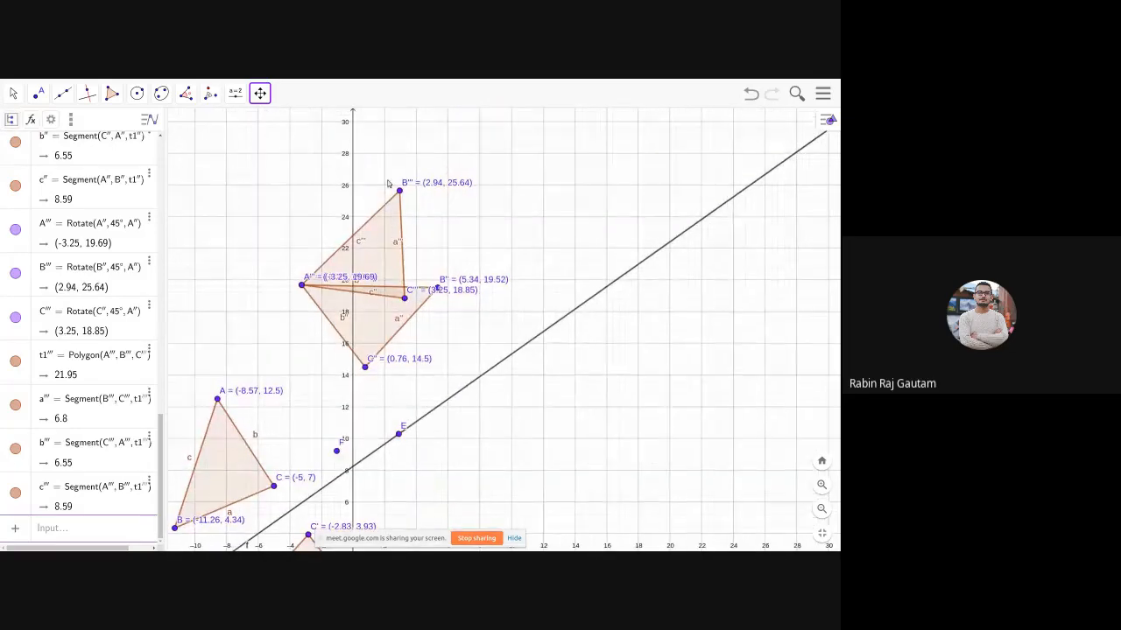
left_click_drag(193, 220, 275, 176)
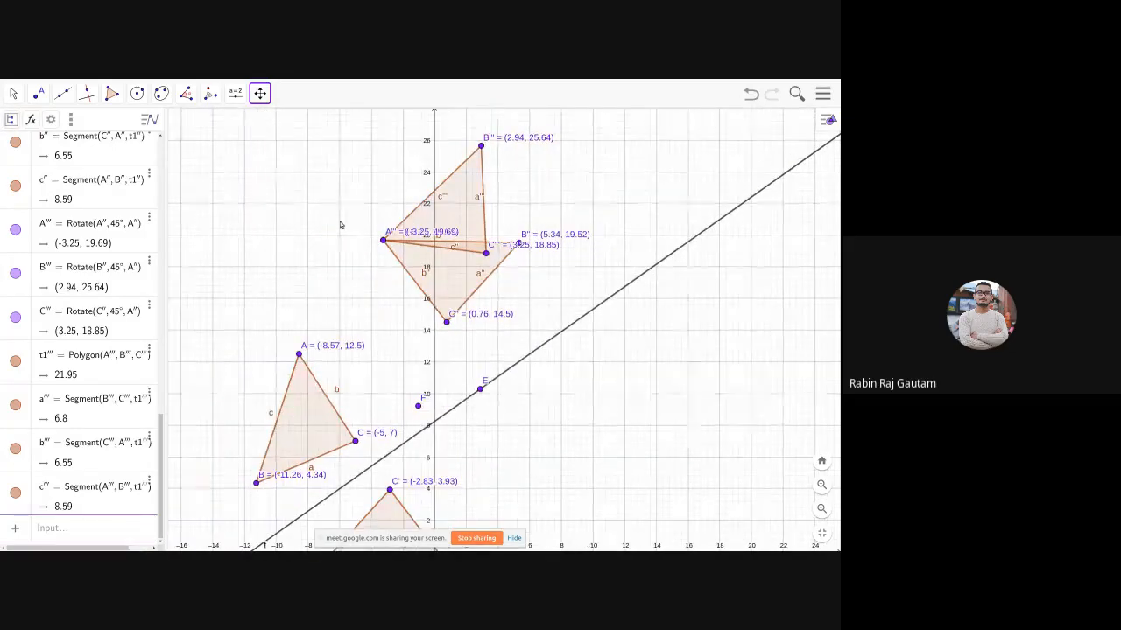
scroll(341, 225, "down", 2)
key("Escape")
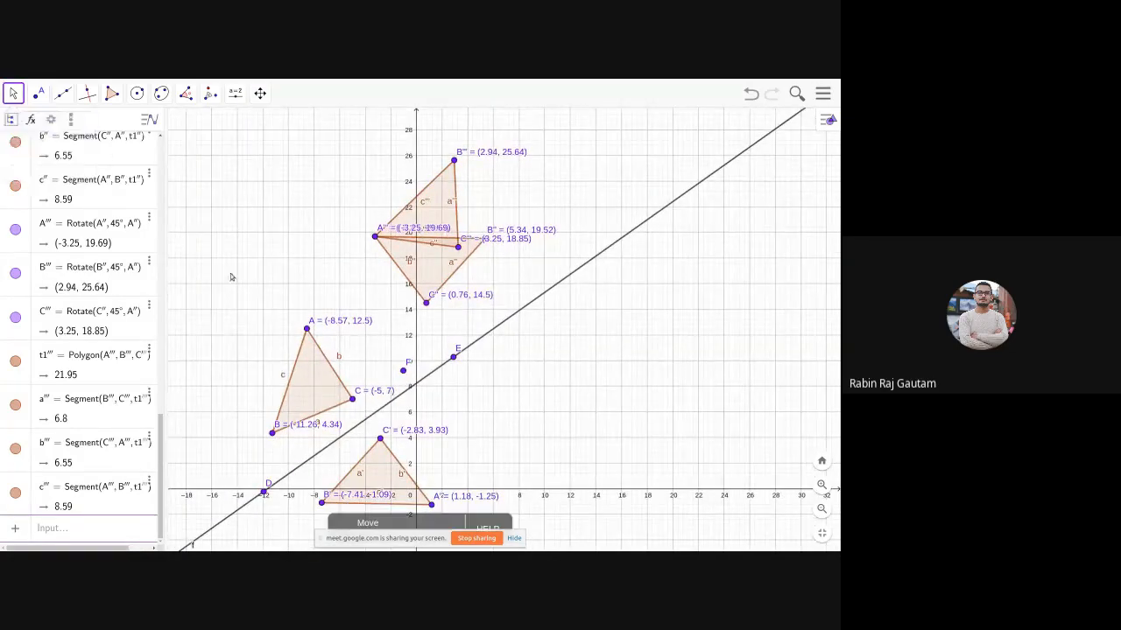
left_click_drag(306, 329, 232, 430)
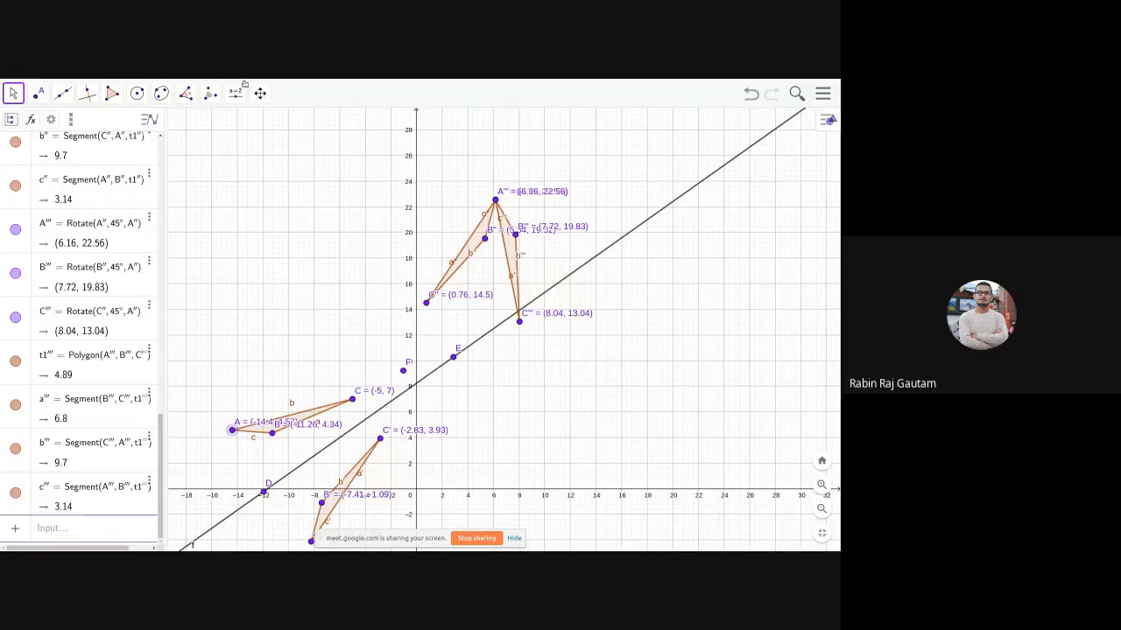
Step: Start a new blank construction in place of the triangle transformations
left_click(823, 96)
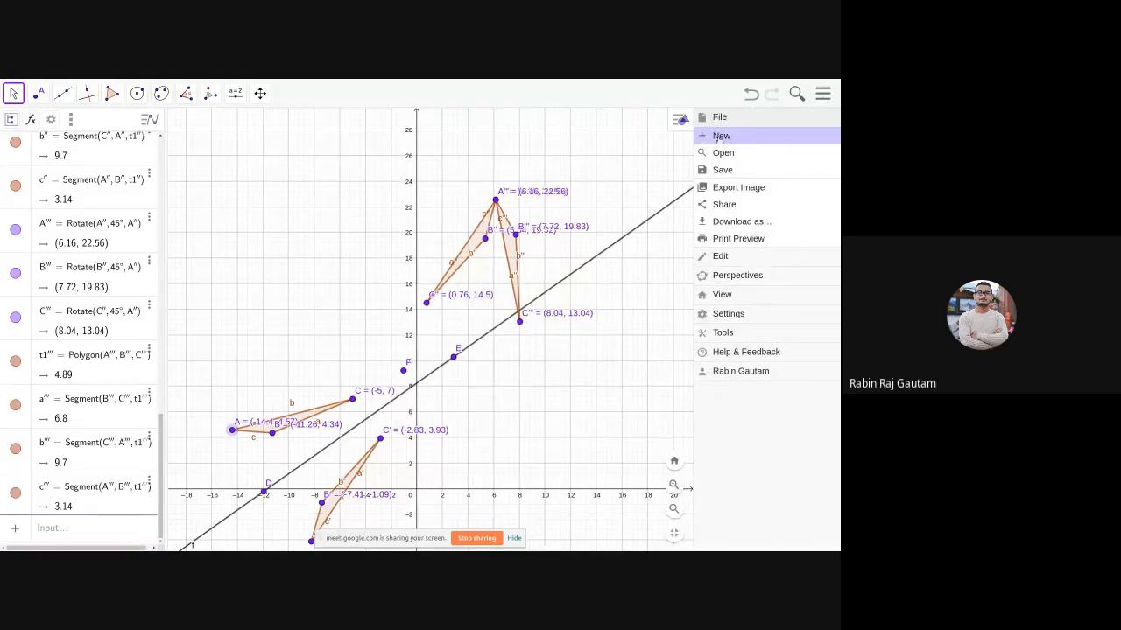
left_click(724, 136)
left_click(535, 201)
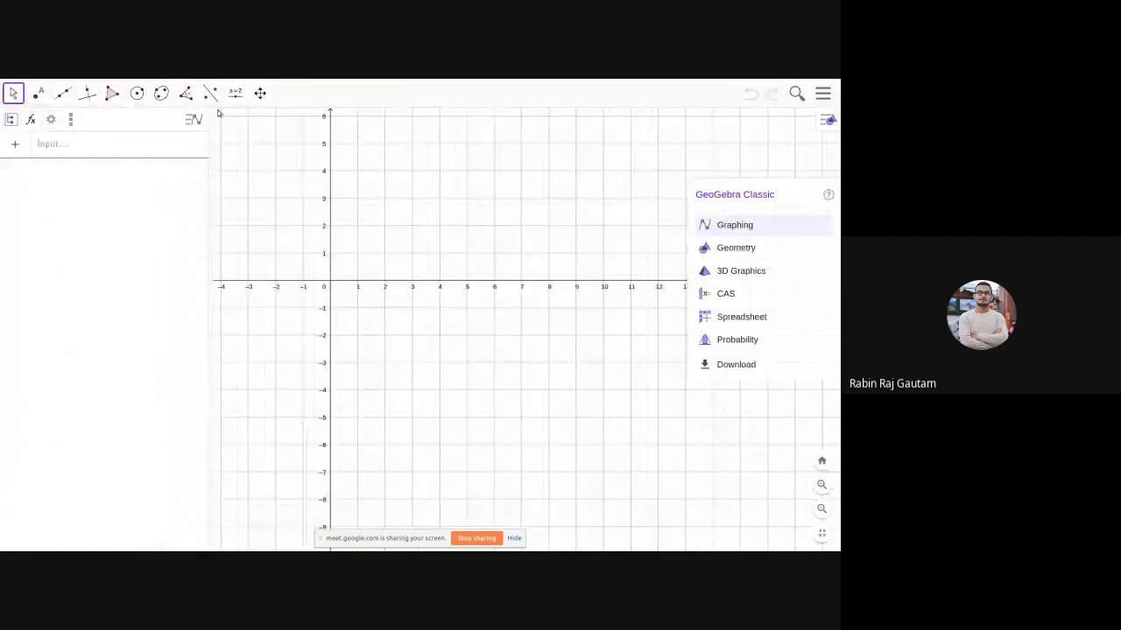
Step: Insert the image file 1200px-Flag_of_Nepal.svg.png from the Pictures folder into the graphics view
left_click(211, 94)
left_click(211, 94)
mouse_move(240, 96)
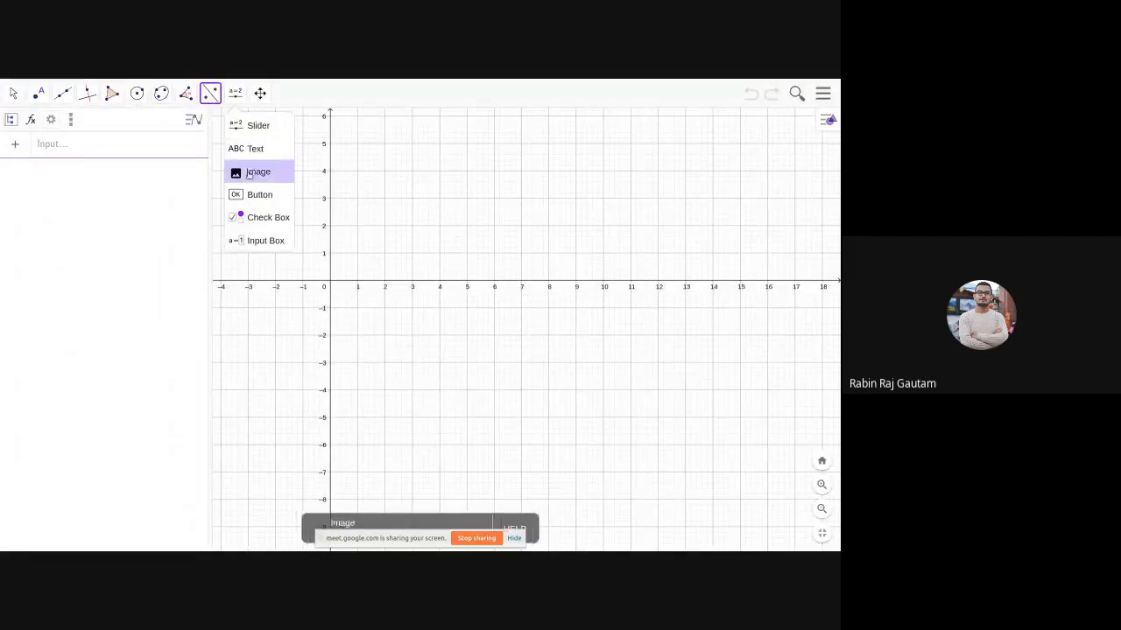
left_click(260, 94)
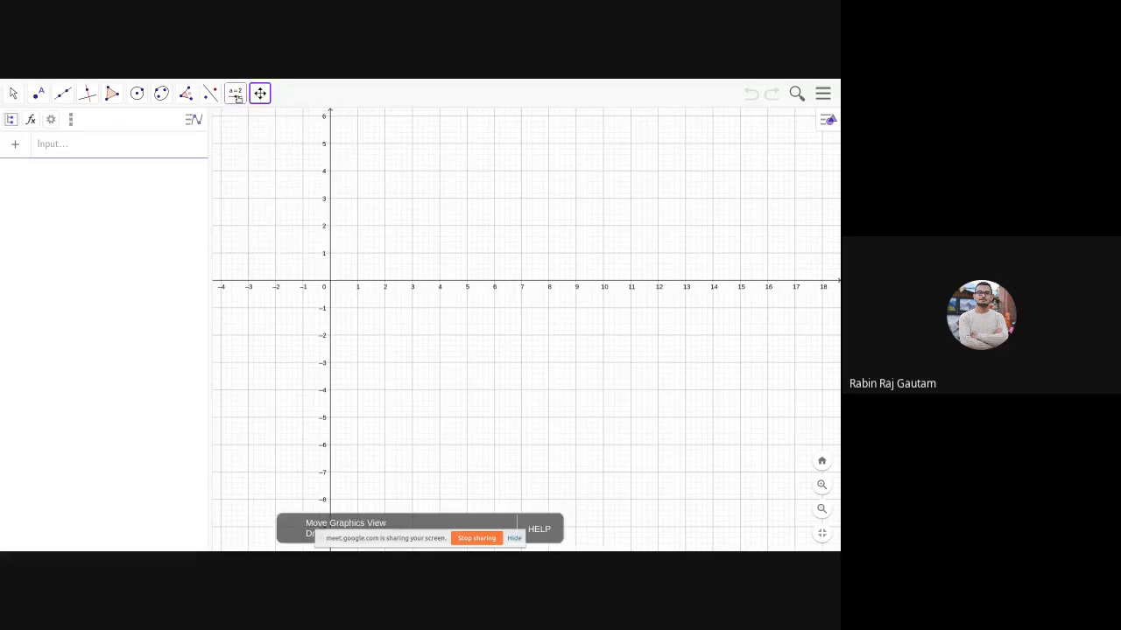
left_click(236, 93)
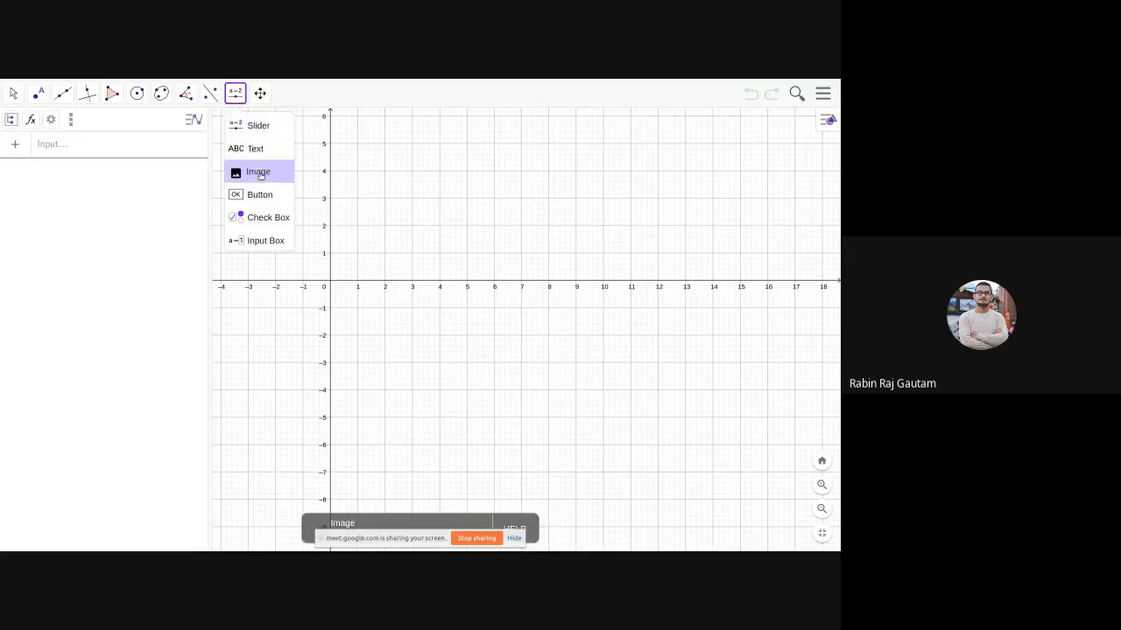
left_click(260, 174)
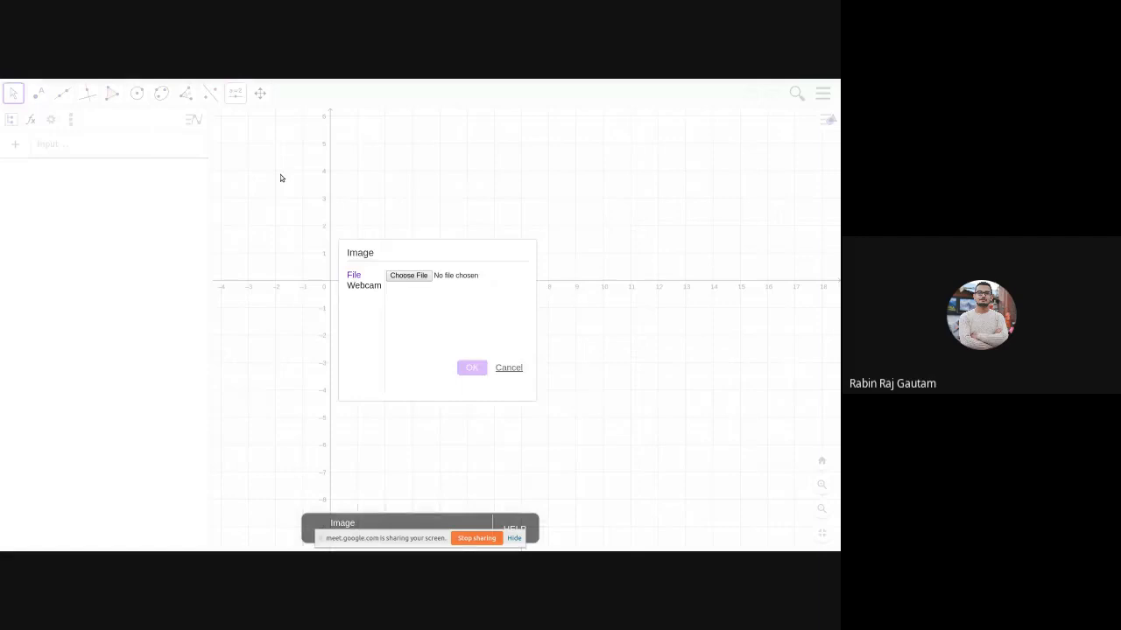
left_click(409, 279)
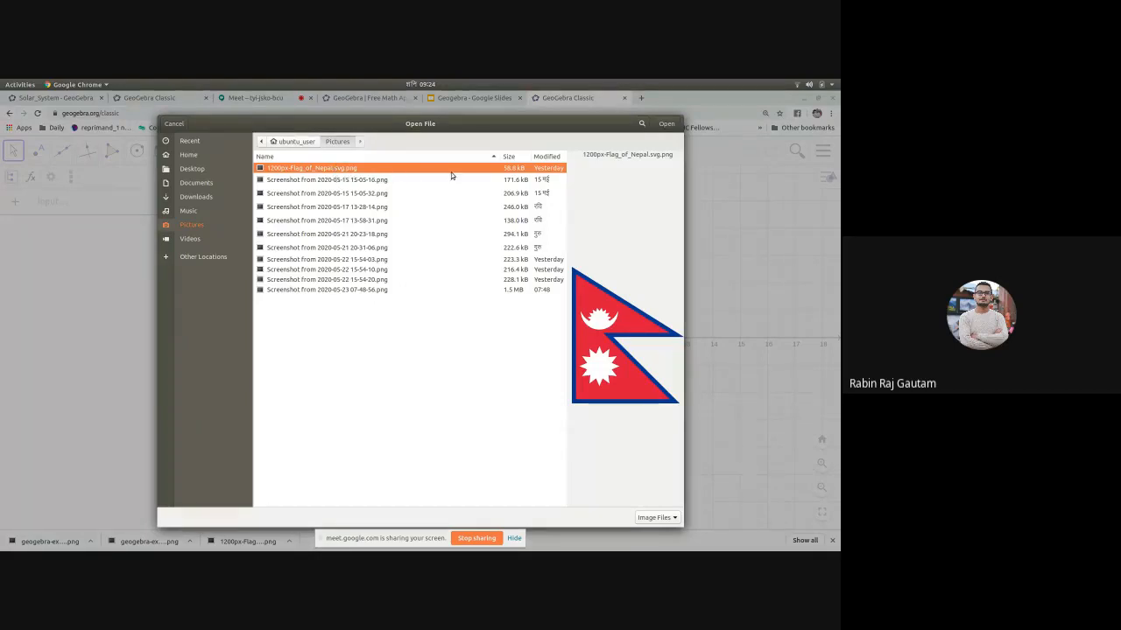
left_click(666, 124)
left_click(457, 380)
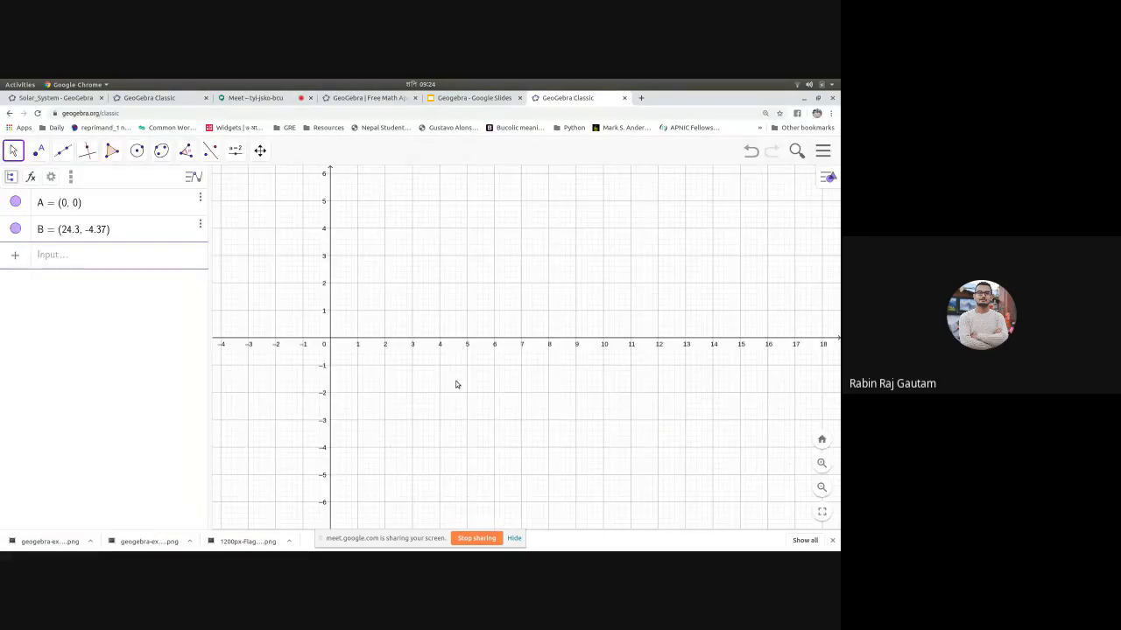
Step: Draw a slanted line below the flag through points at about (-2.94, -24.03) and (45.81, 17.76)
scroll(452, 330, "down", 2)
scroll(451, 330, "down", 10)
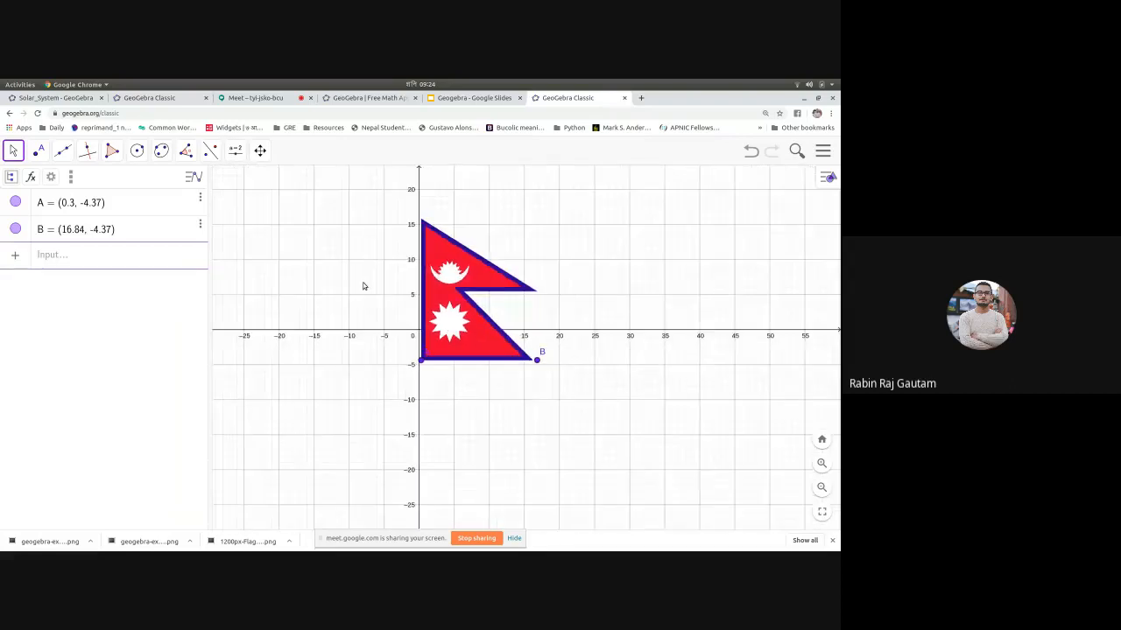
left_click(261, 149)
left_click_drag(313, 240, 213, 277)
scroll(471, 319, "down", 3)
left_click_drag(471, 320, 425, 329)
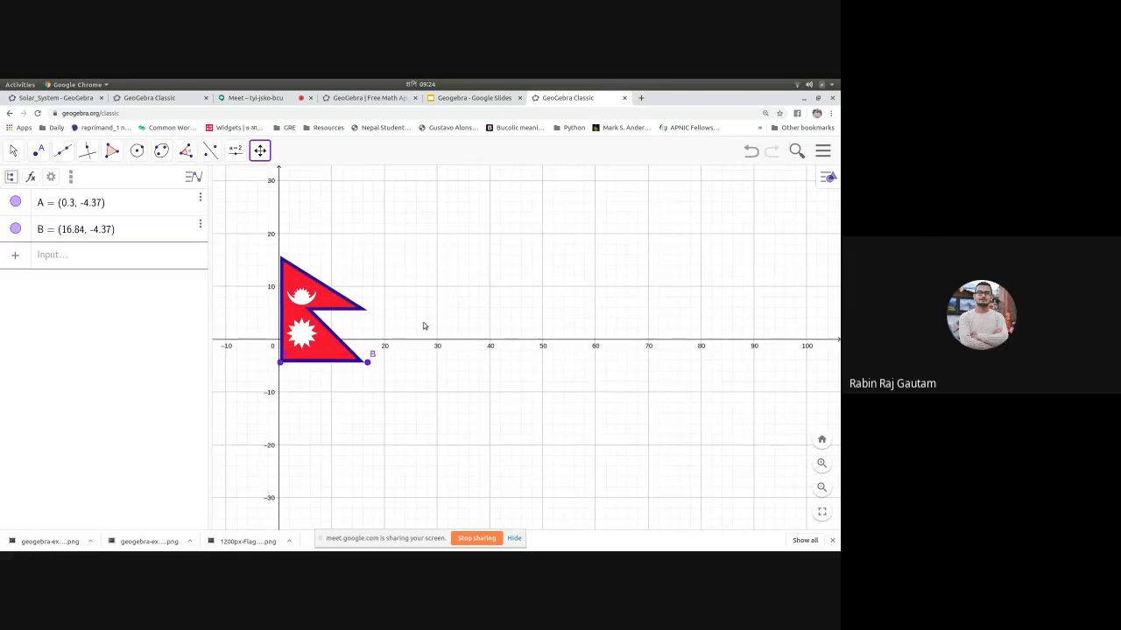
left_click(210, 150)
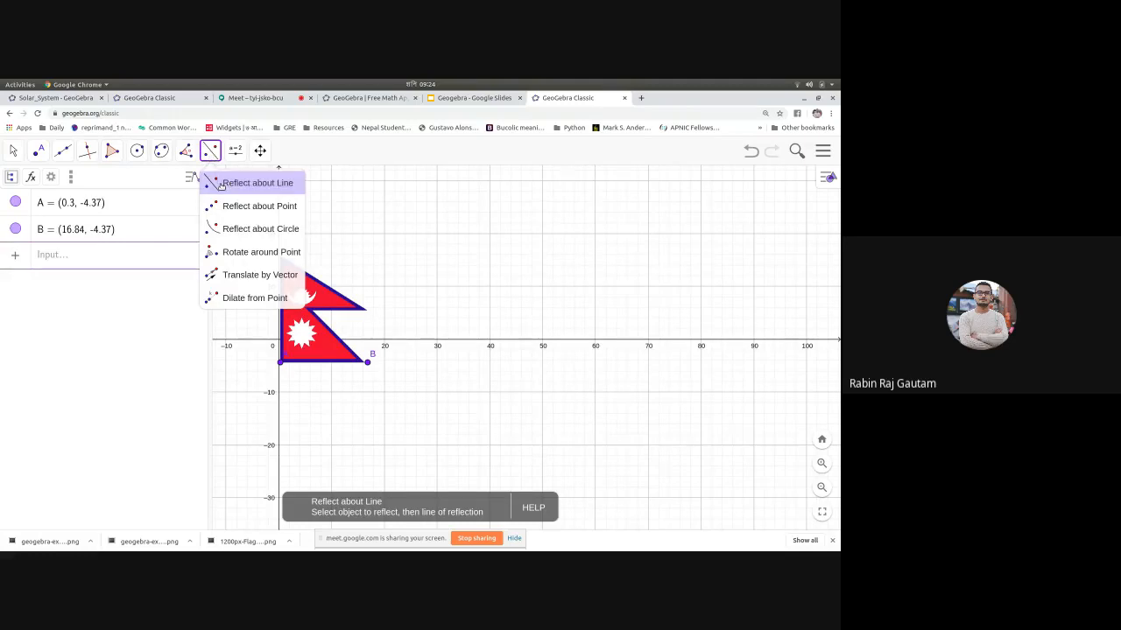
left_click(79, 182)
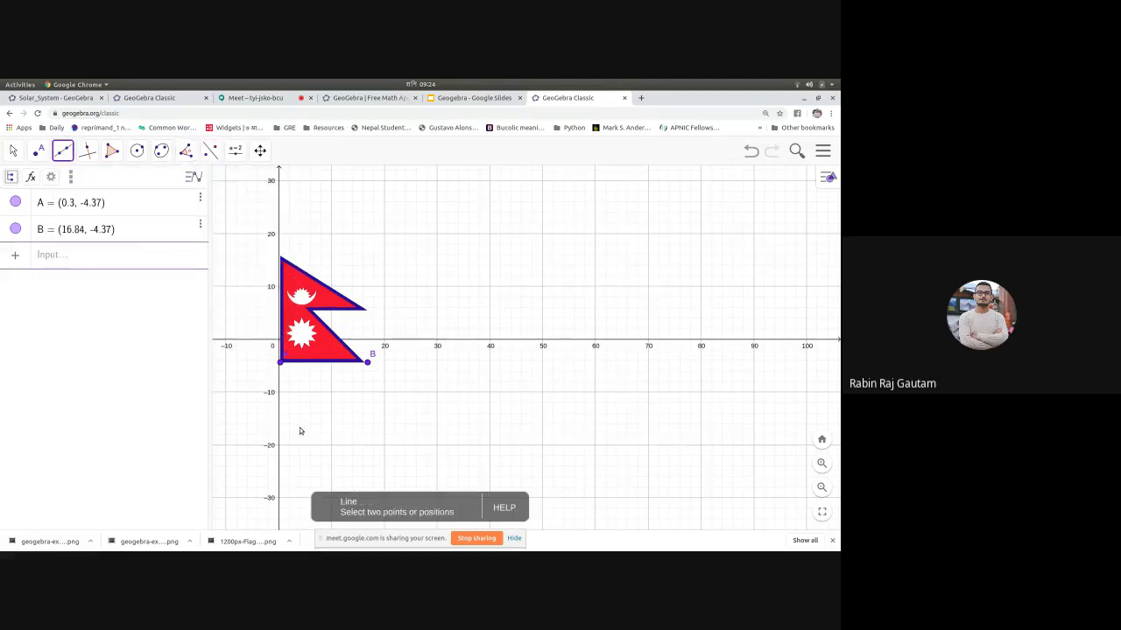
left_click(263, 466)
left_click(520, 246)
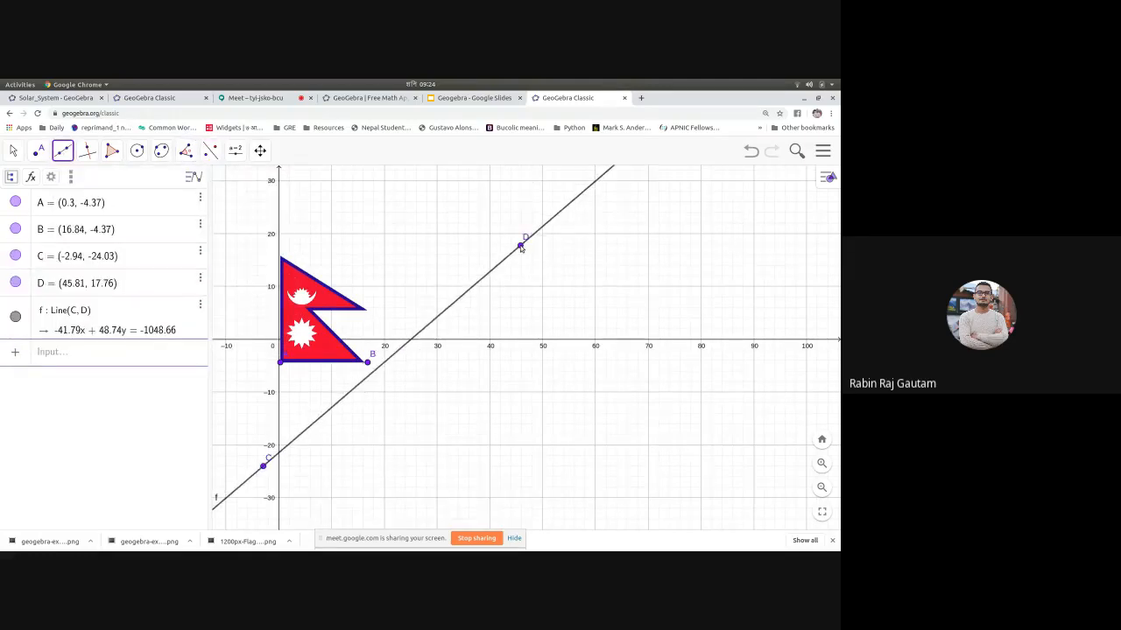
Step: Reflect the flag image about the slanted line CD
left_click(211, 154)
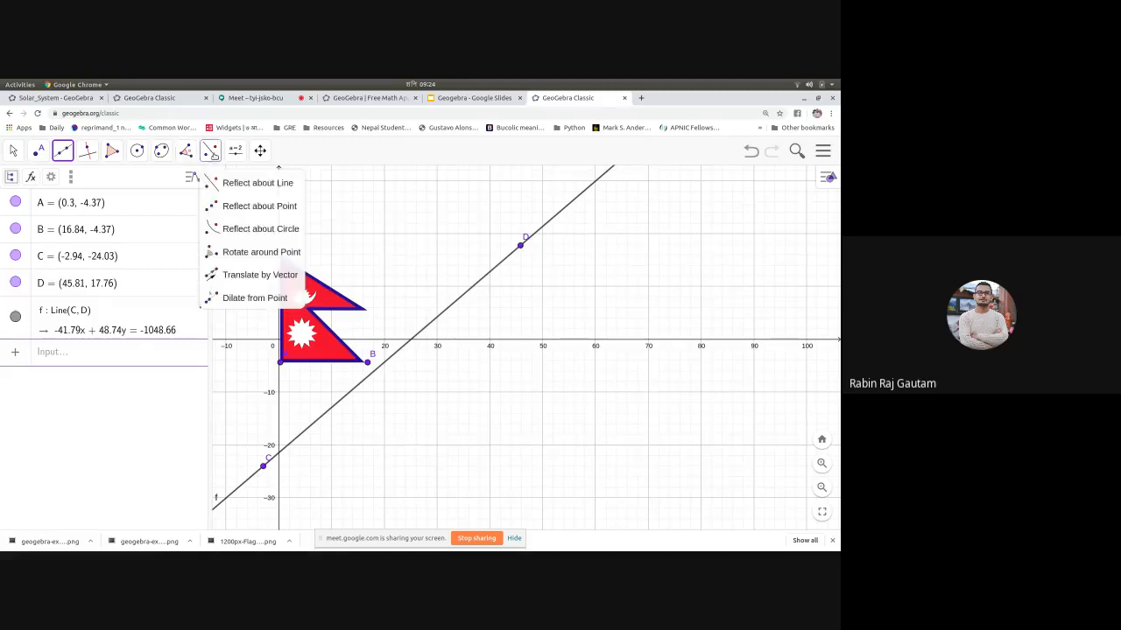
left_click(246, 189)
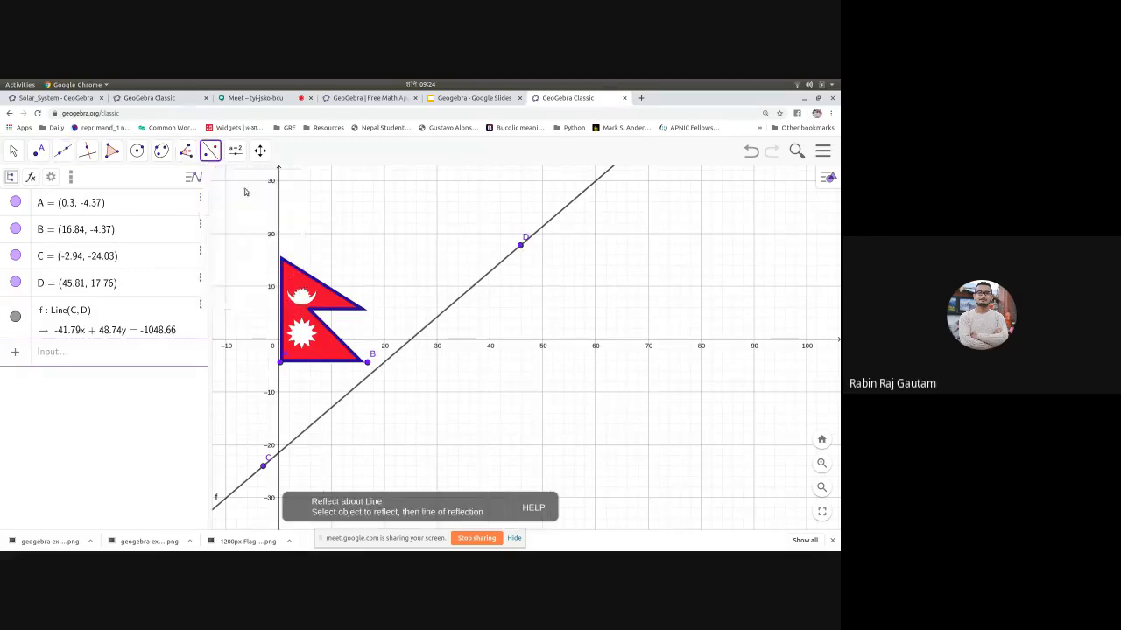
left_click(300, 295)
left_click(438, 323)
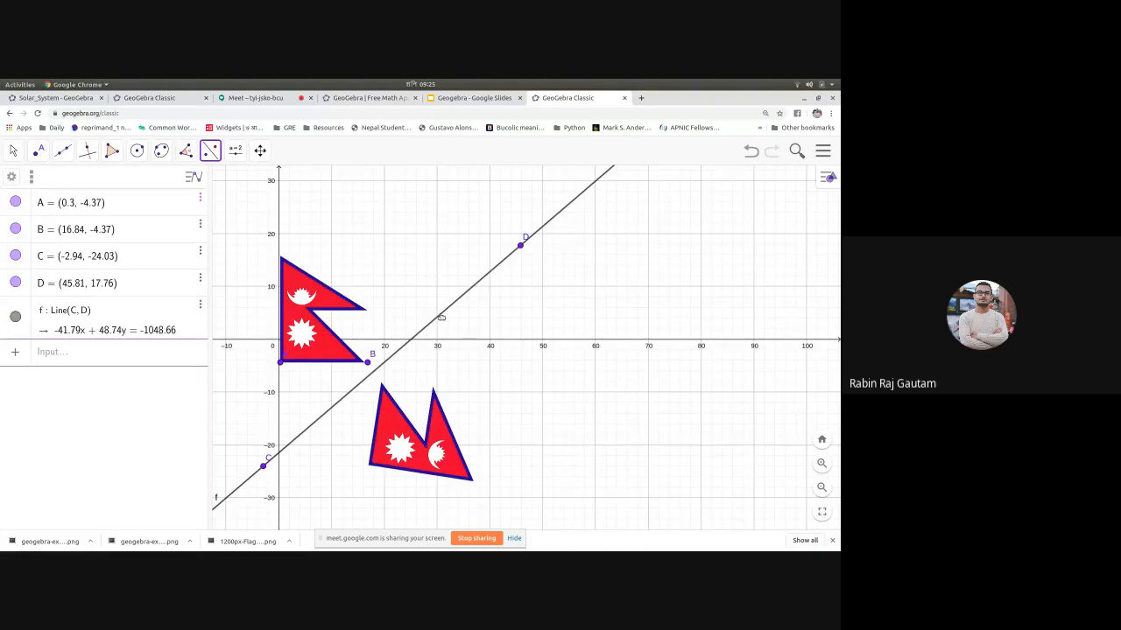
Step: Reflect the original flag image about point D
left_click(210, 151)
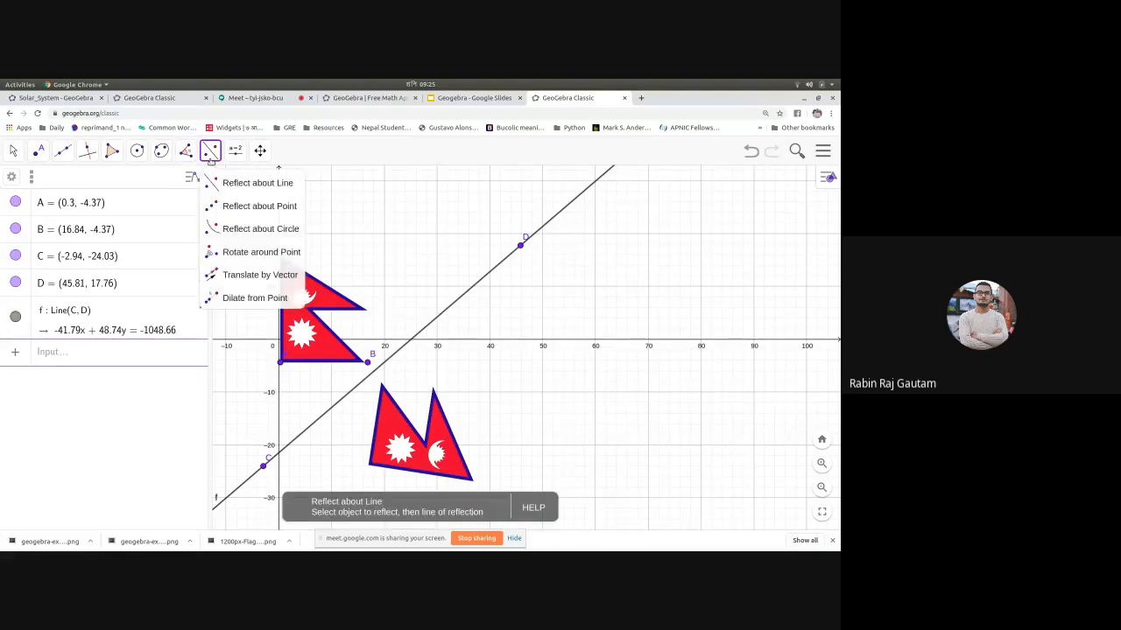
left_click(235, 212)
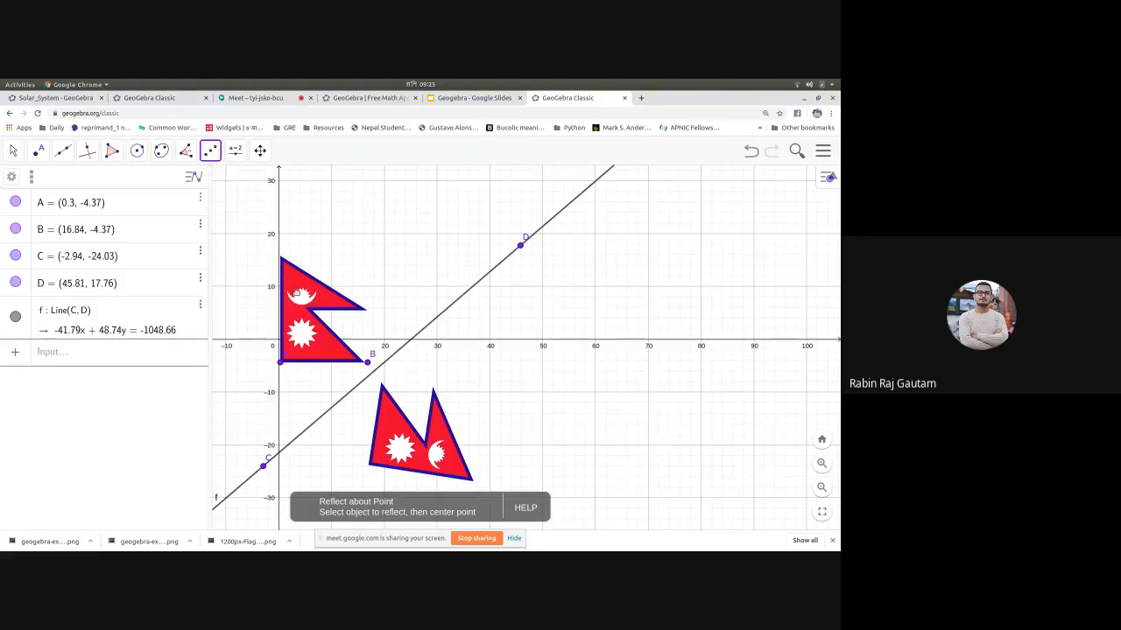
left_click(298, 292)
left_click(520, 245)
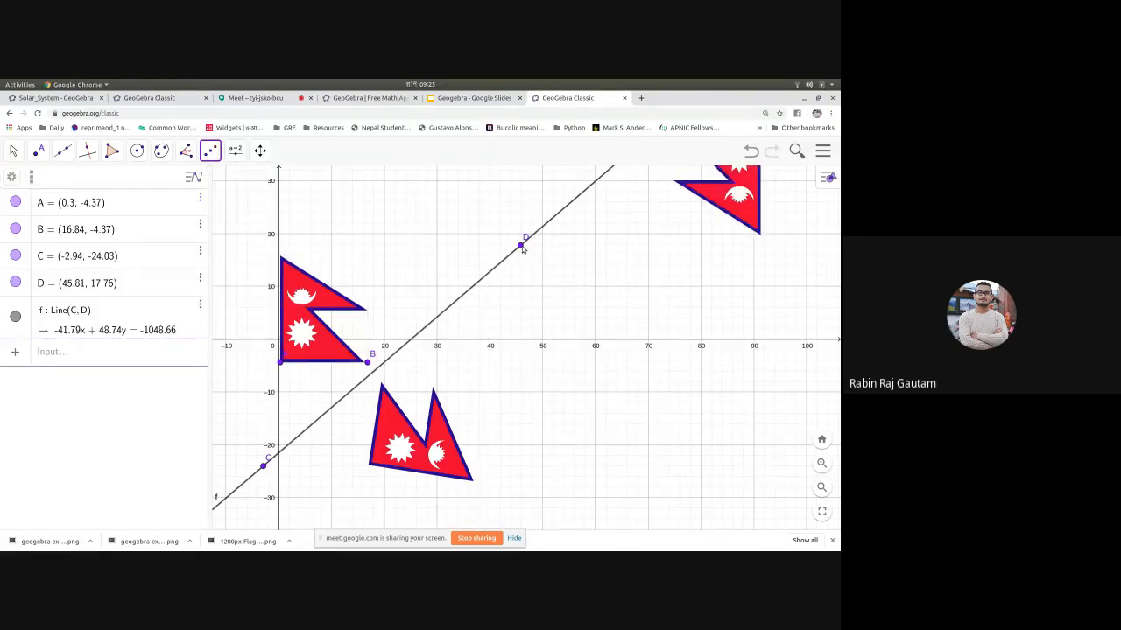
Step: Switch to full screen and rotate the original flag image around point C by 30° clockwise
scroll(600, 259, "down", 5)
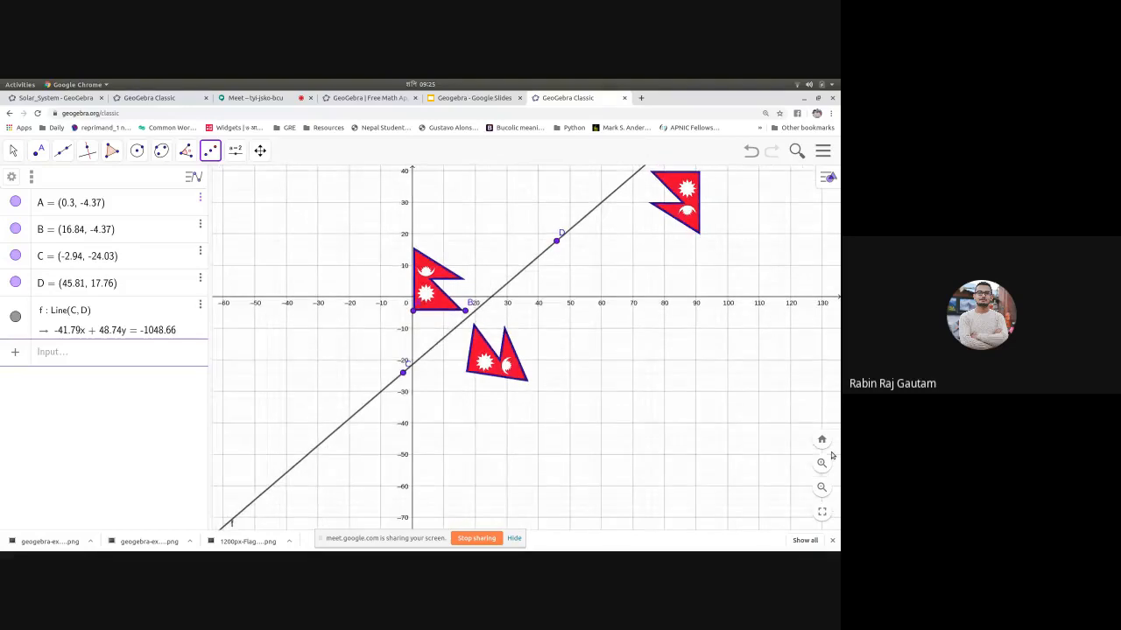
left_click(822, 511)
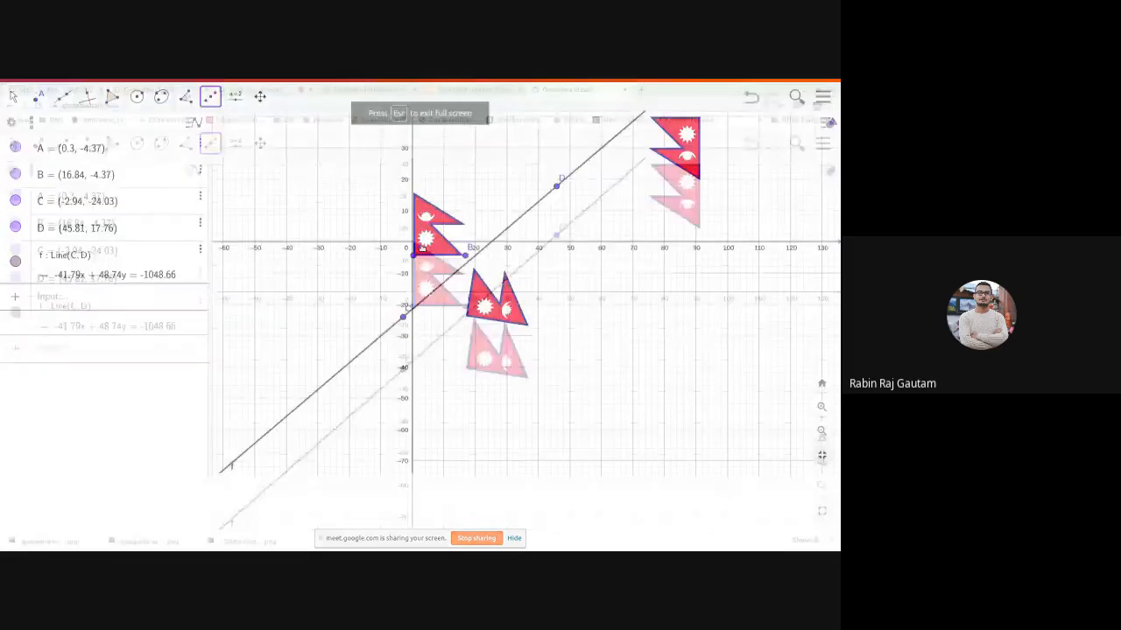
left_click(260, 93)
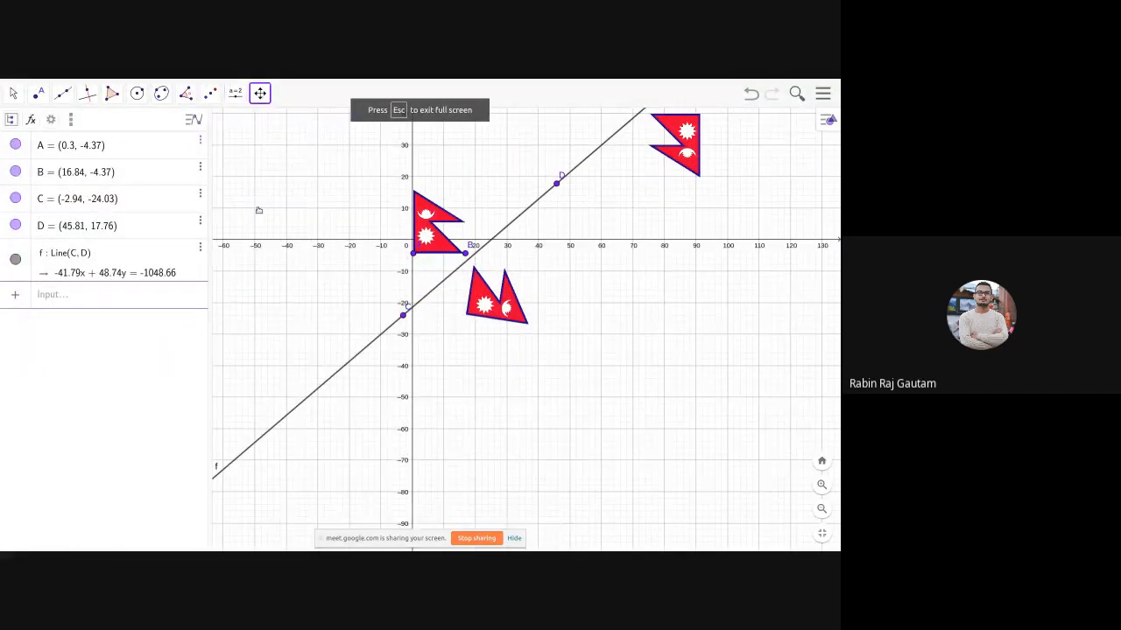
left_click_drag(292, 156, 227, 250)
left_click(210, 93)
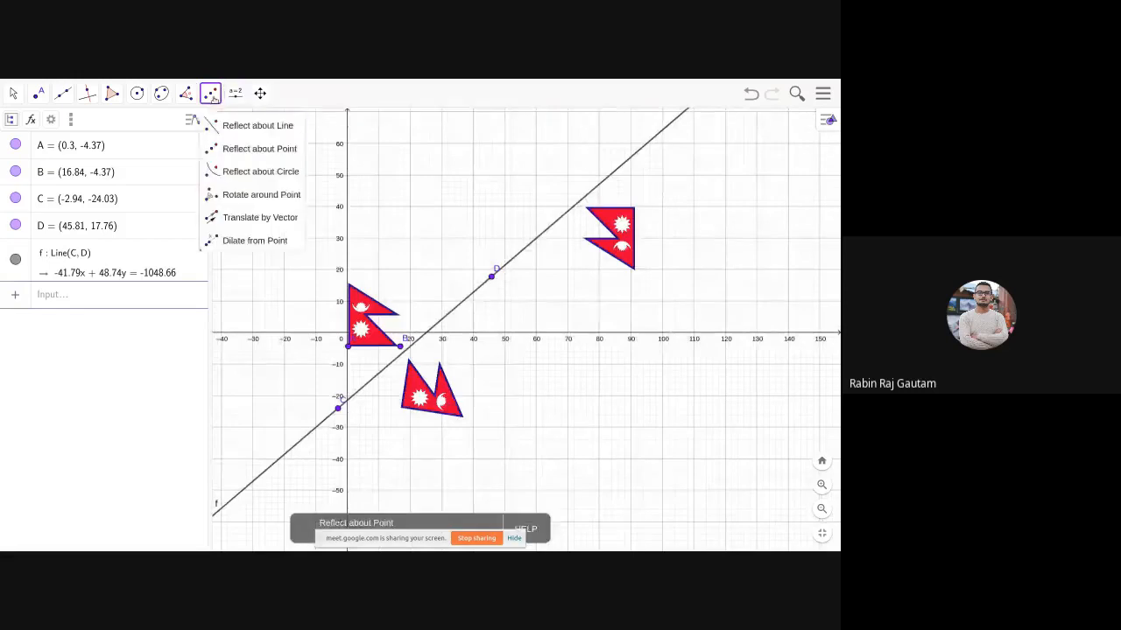
left_click(249, 196)
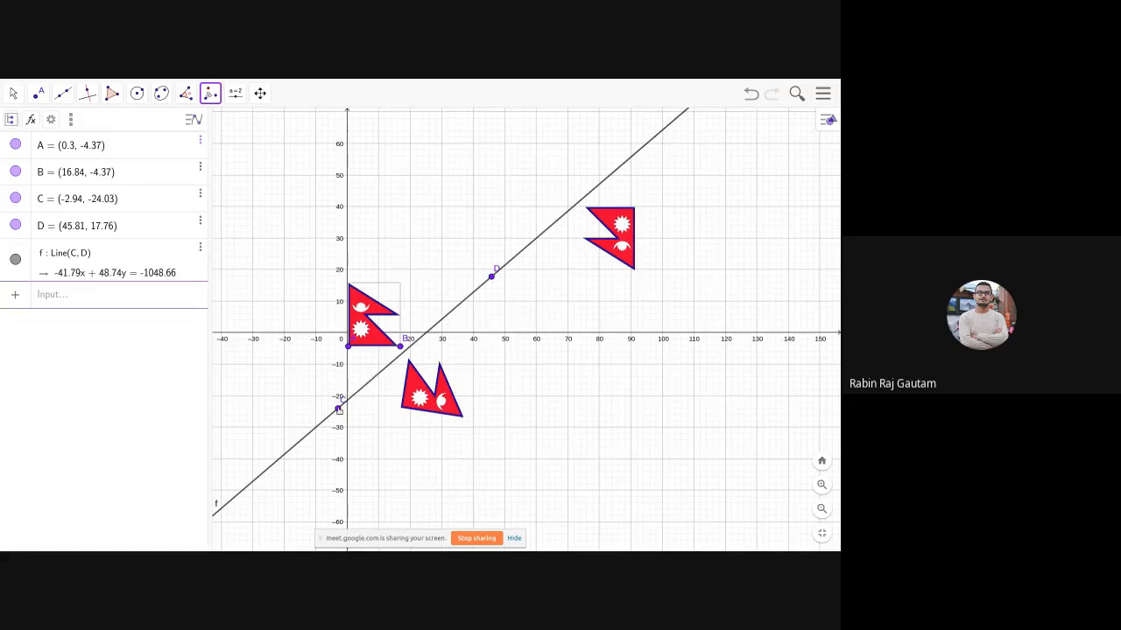
left_click(338, 407)
left_click_drag(366, 274, 536, 243)
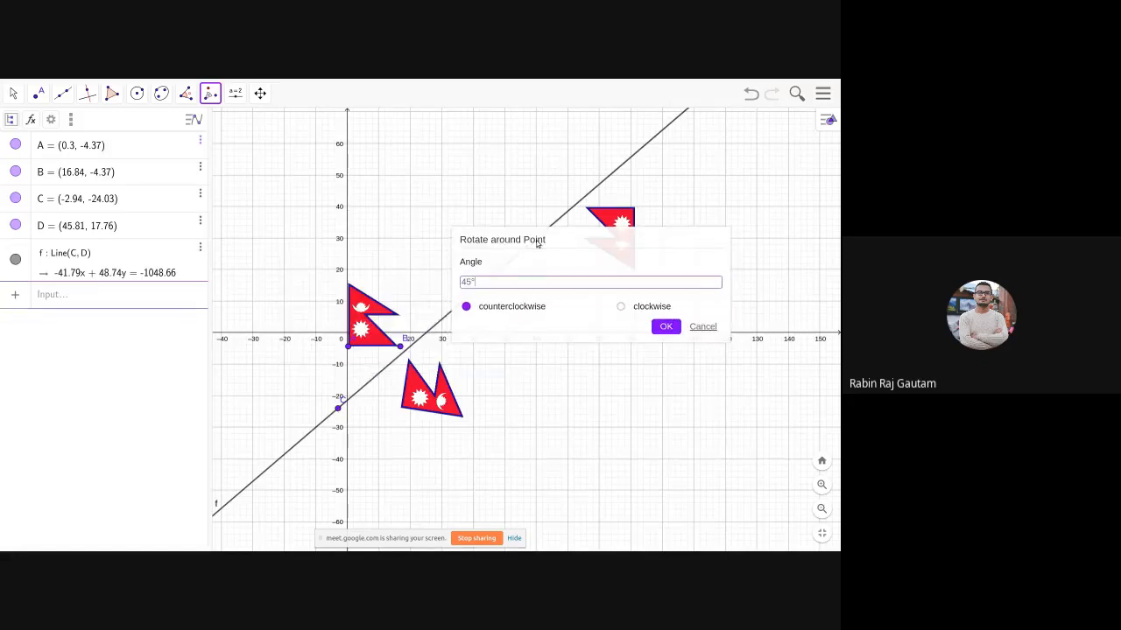
key("BackSpace")
key("BackSpace")
type("30")
left_click(661, 307)
left_click(665, 328)
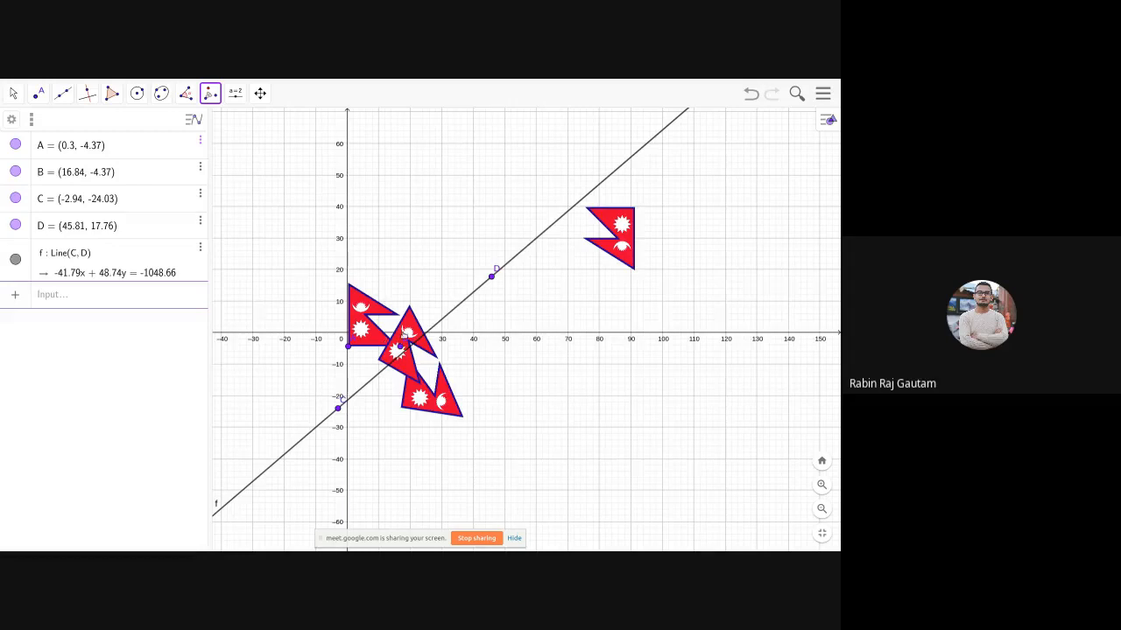
Step: Place a free point above the original flag at about (12.27, 27.6)
left_click(211, 96)
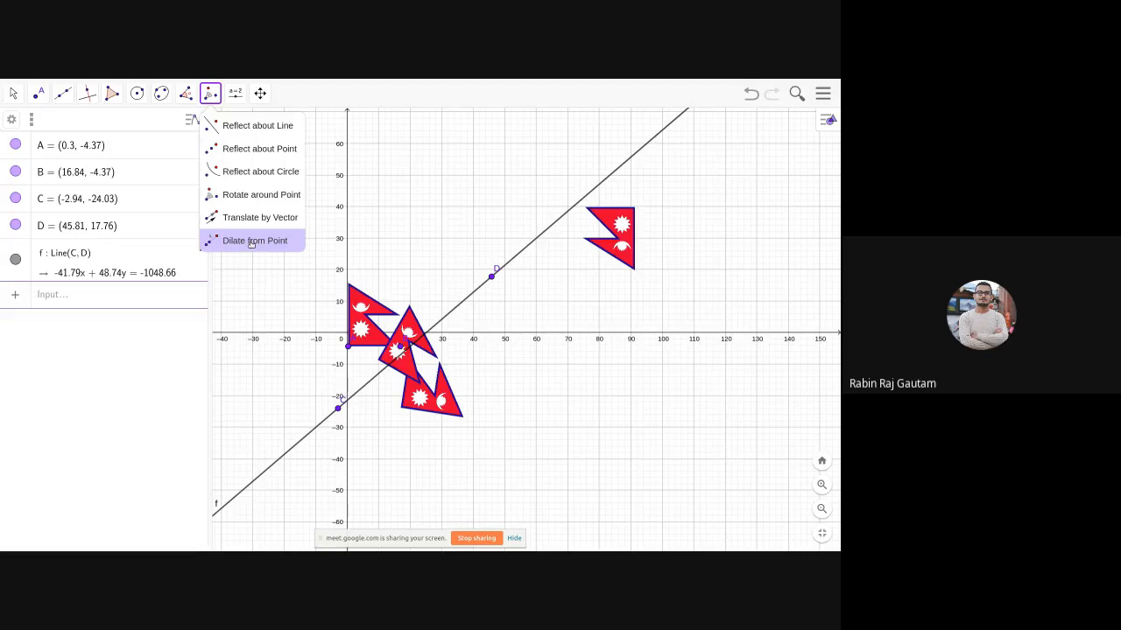
mouse_move(38, 94)
left_click(59, 125)
left_click(386, 247)
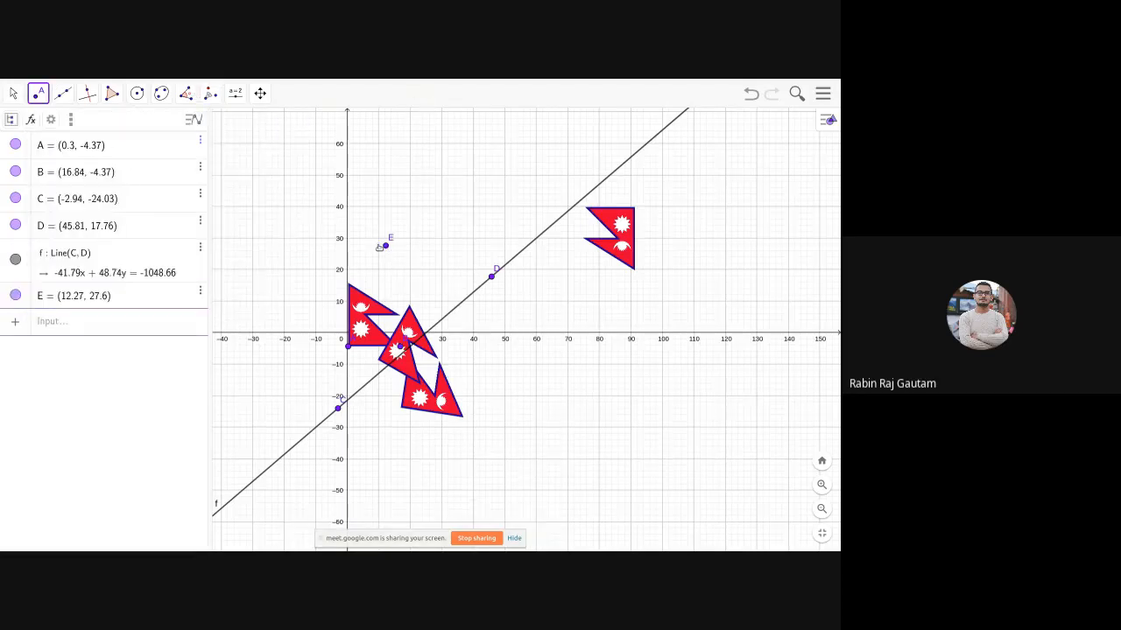
Step: Dilate the original flag image from point E by a factor of 2 and inspect the enlarged copy
left_click(210, 92)
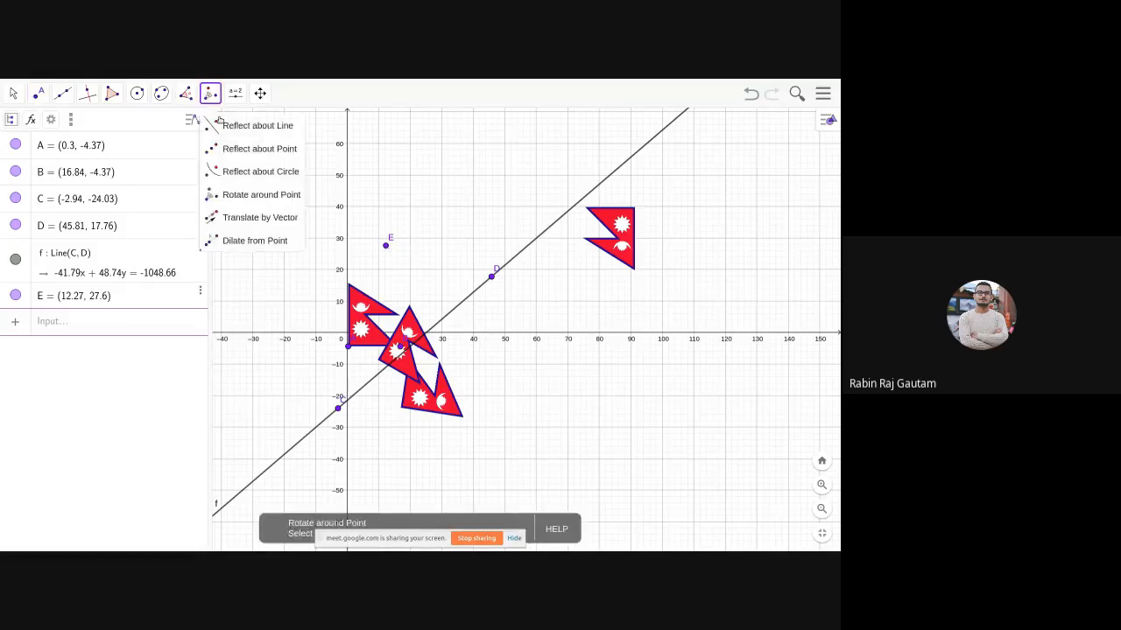
left_click(242, 242)
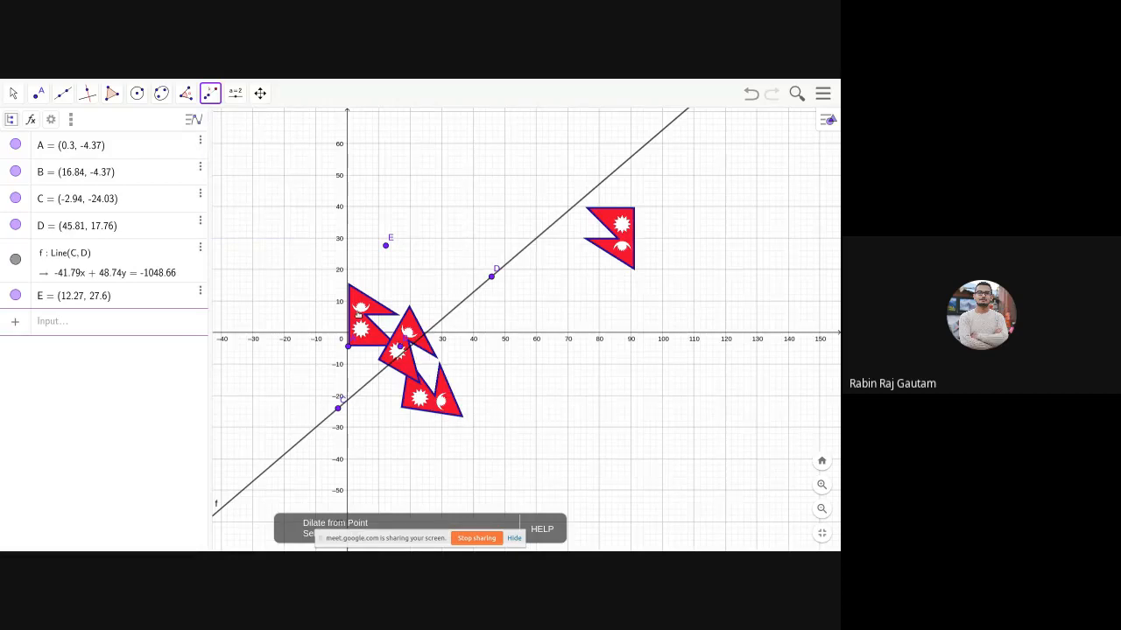
left_click(359, 315)
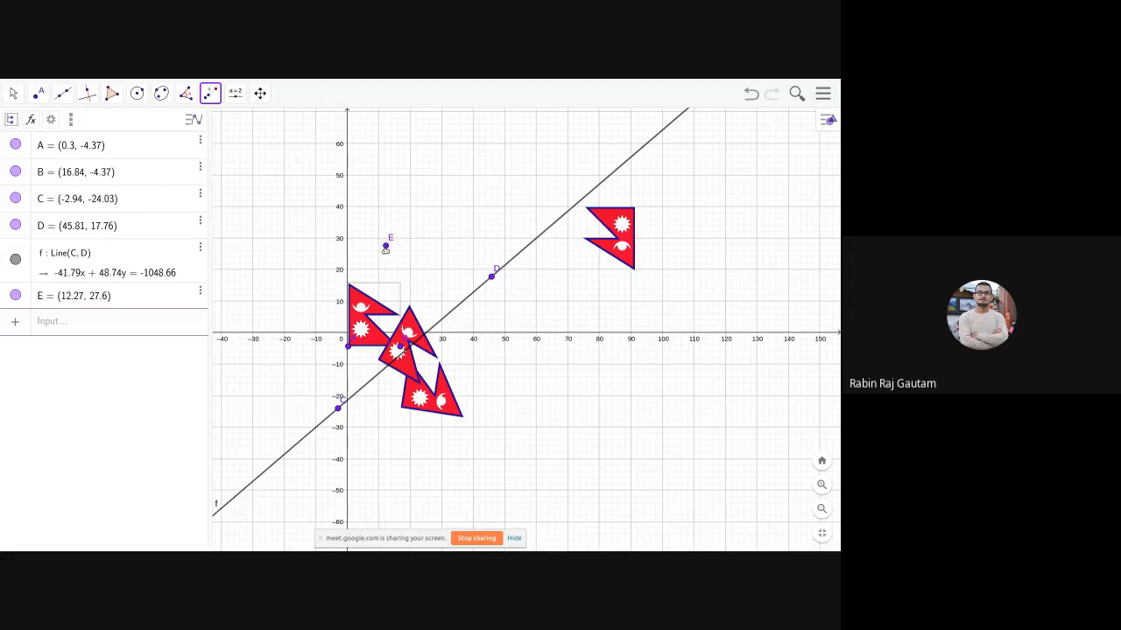
left_click(385, 246)
left_click_drag(406, 278, 616, 208)
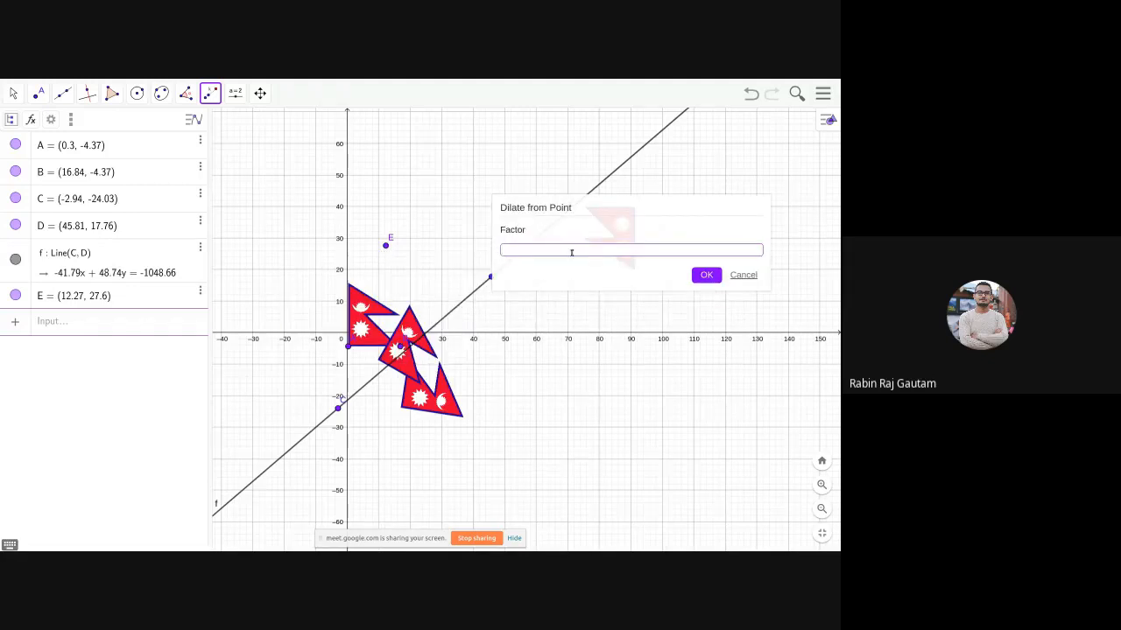
type("2")
left_click(705, 274)
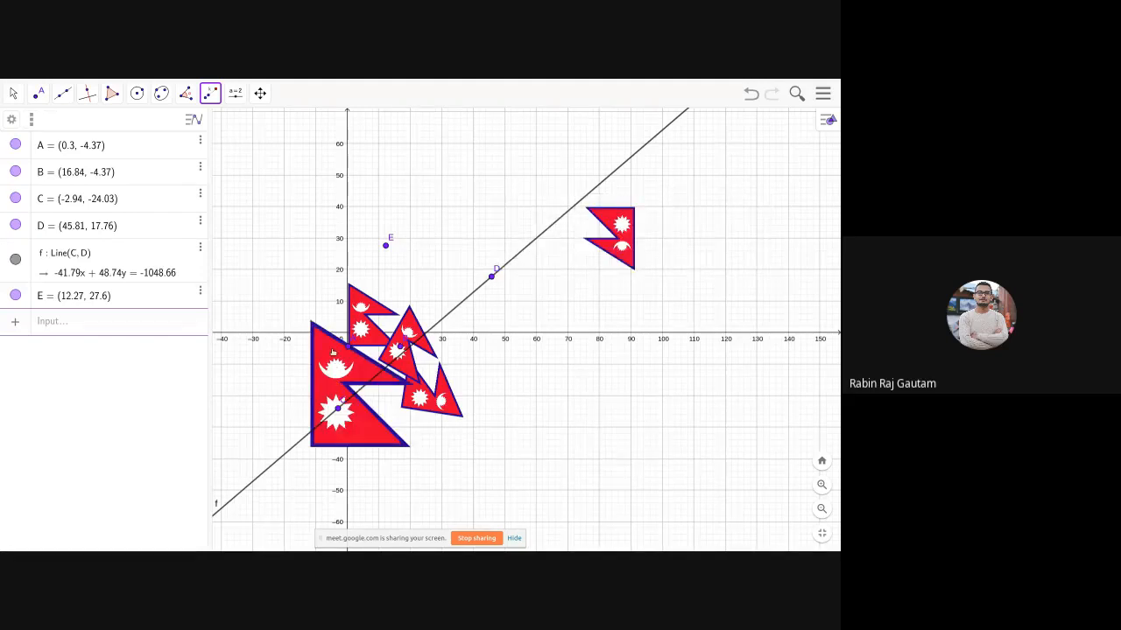
scroll(333, 352, "up", 4)
scroll(333, 352, "up", 1)
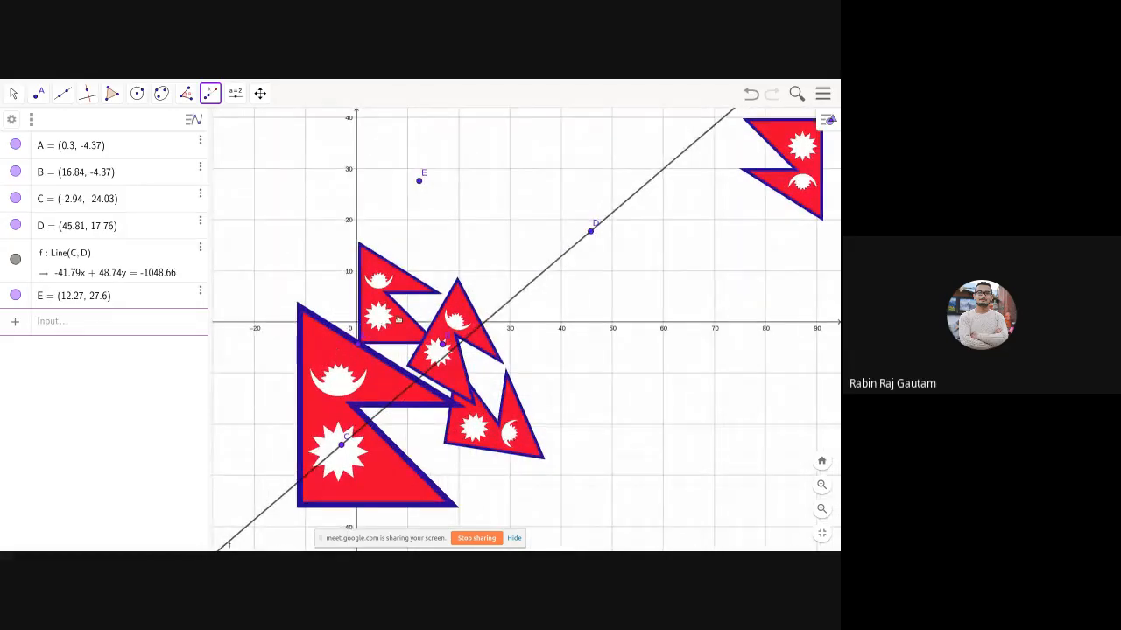
scroll(377, 310, "down", 3)
scroll(377, 310, "down", 2)
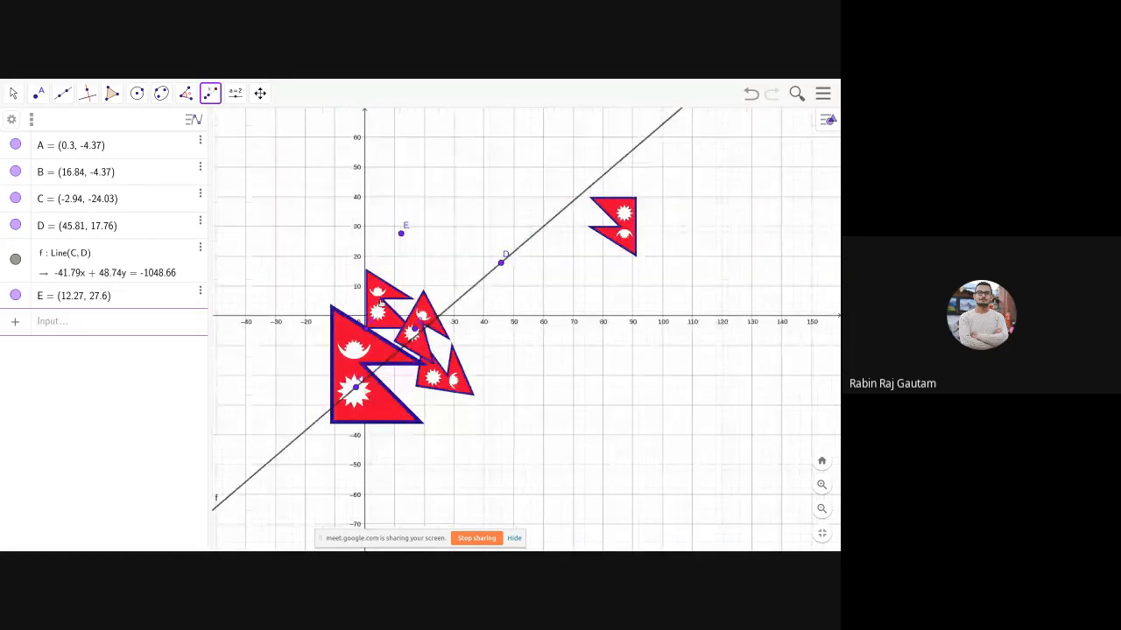
Step: Undo the flag transformations and line CD until only the original flag with points A and B remains
left_click(750, 94)
left_click(751, 94)
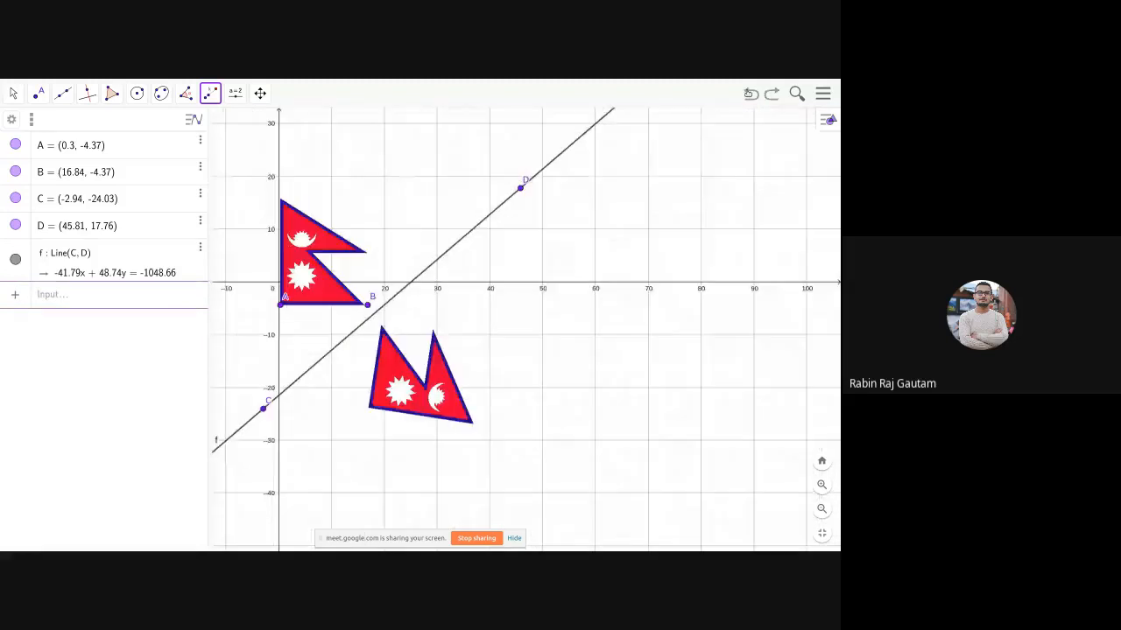
left_click(750, 94)
left_click(260, 93)
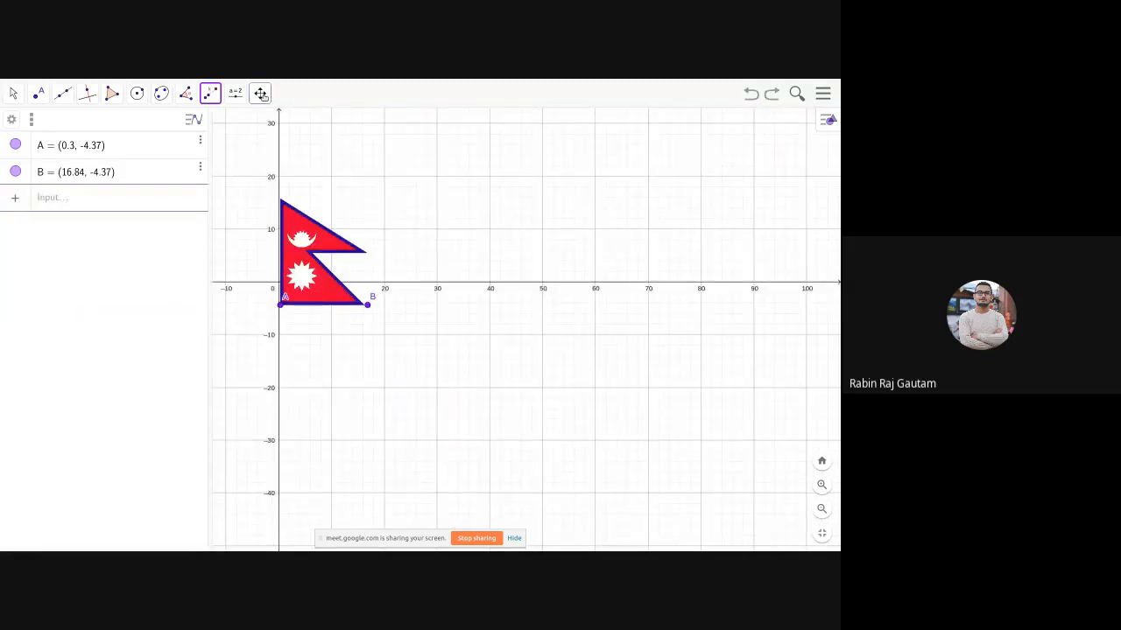
left_click(264, 125)
left_click_drag(368, 225, 366, 253)
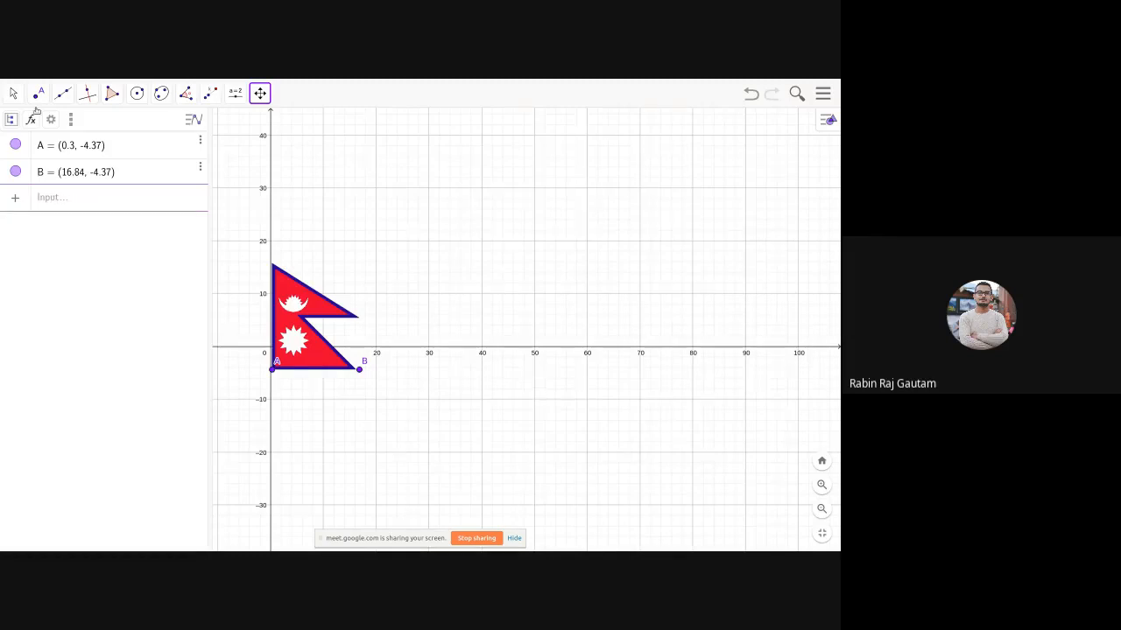
Step: Draw a vector beside the flag from about (19.46, 8.64) to about (38.44, 27.93)
left_click(53, 201)
left_click(38, 92)
mouse_move(61, 100)
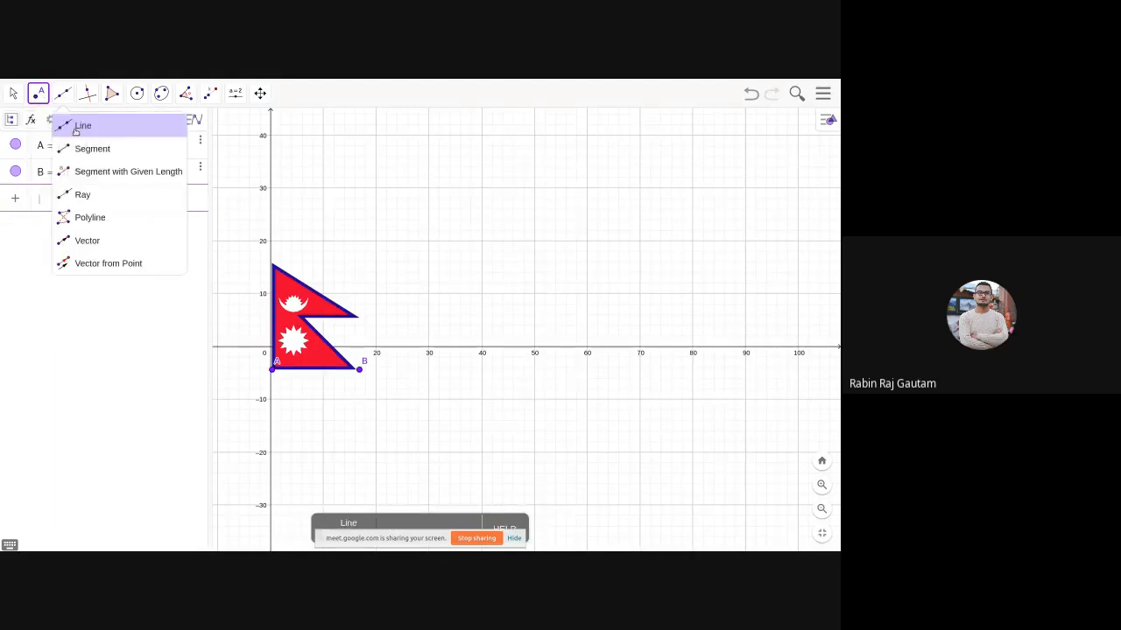
left_click(87, 241)
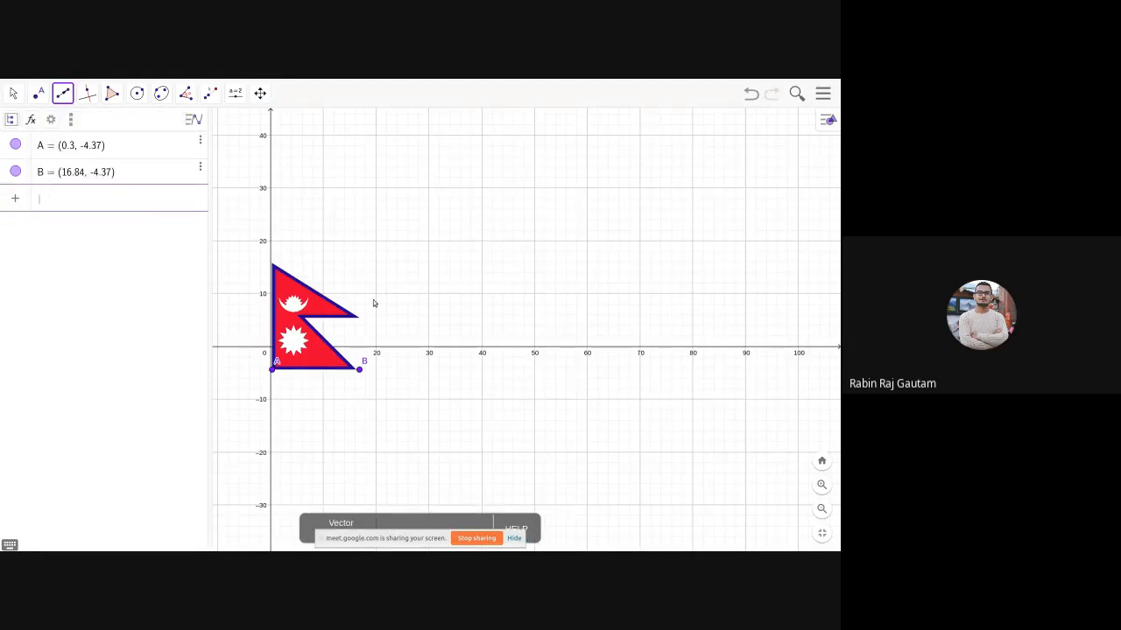
left_click(373, 299)
left_click(473, 200)
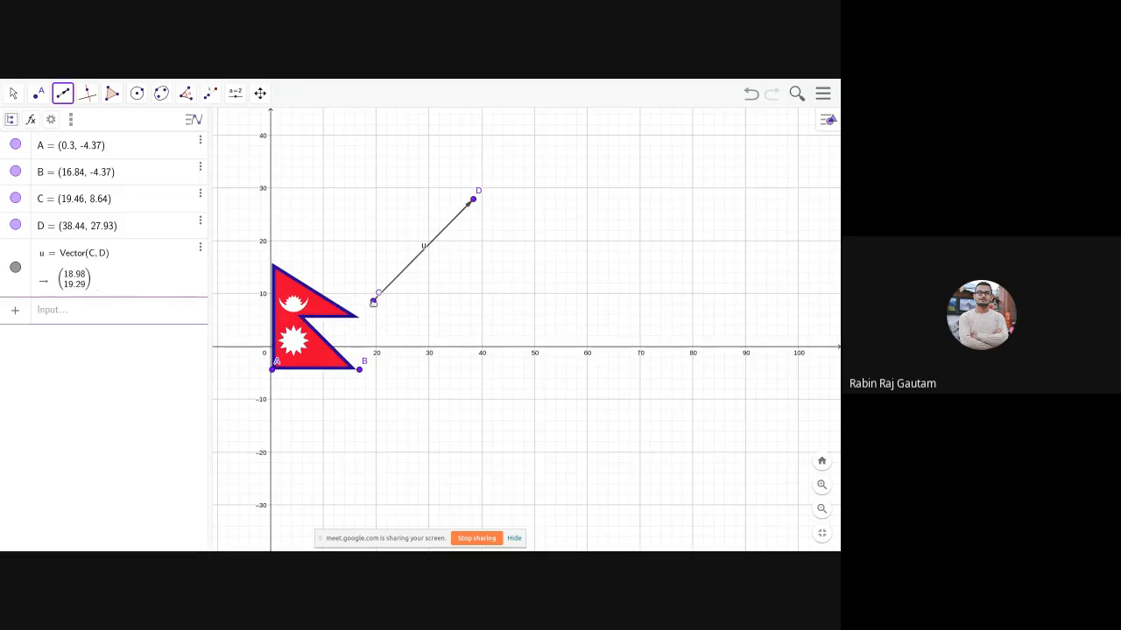
Step: Translate the original flag image by the vector CD
left_click(211, 94)
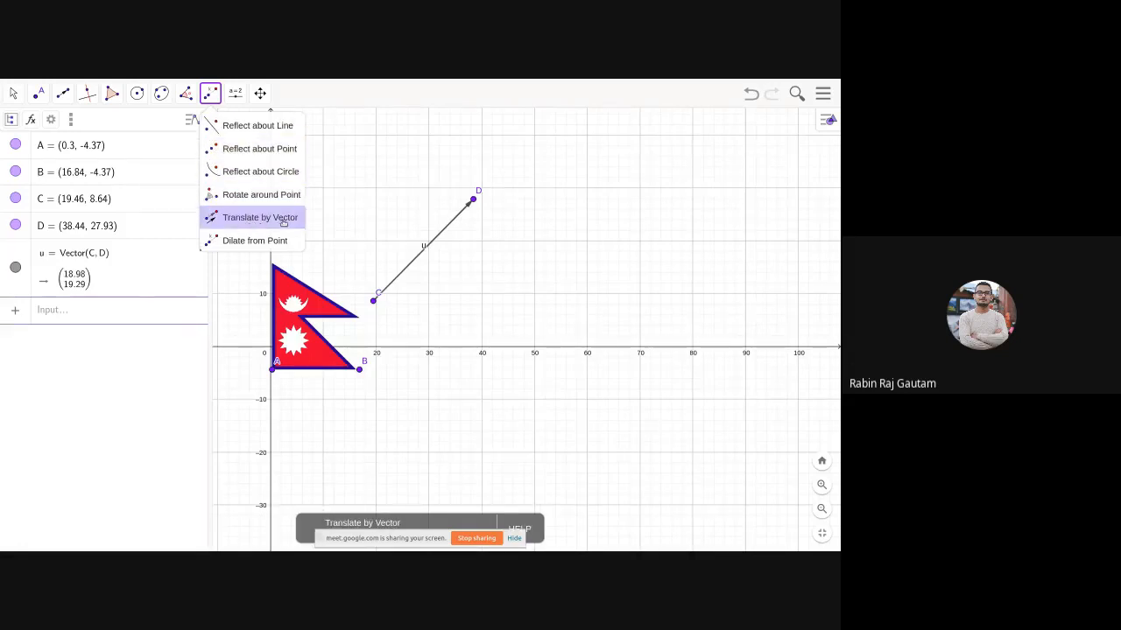
left_click(230, 222)
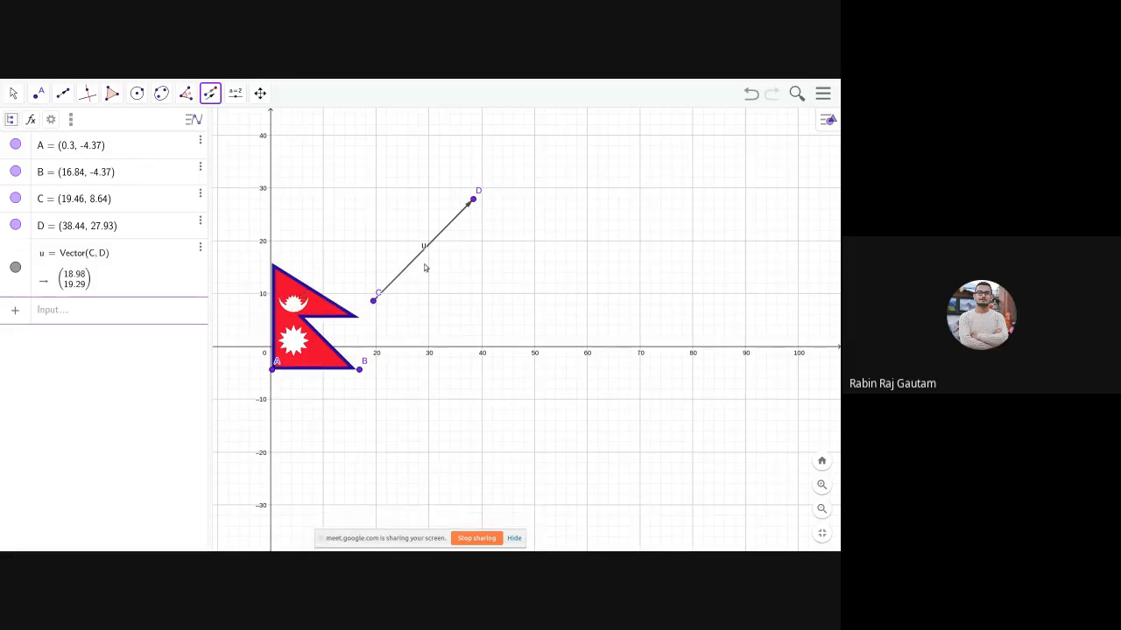
left_click(298, 298)
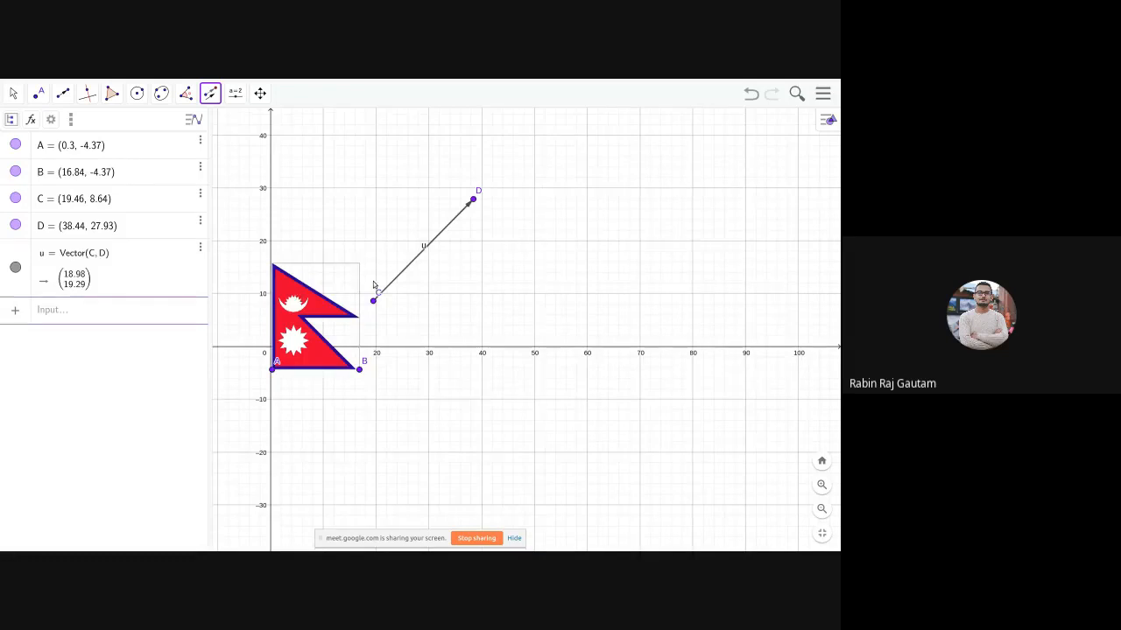
left_click(406, 273)
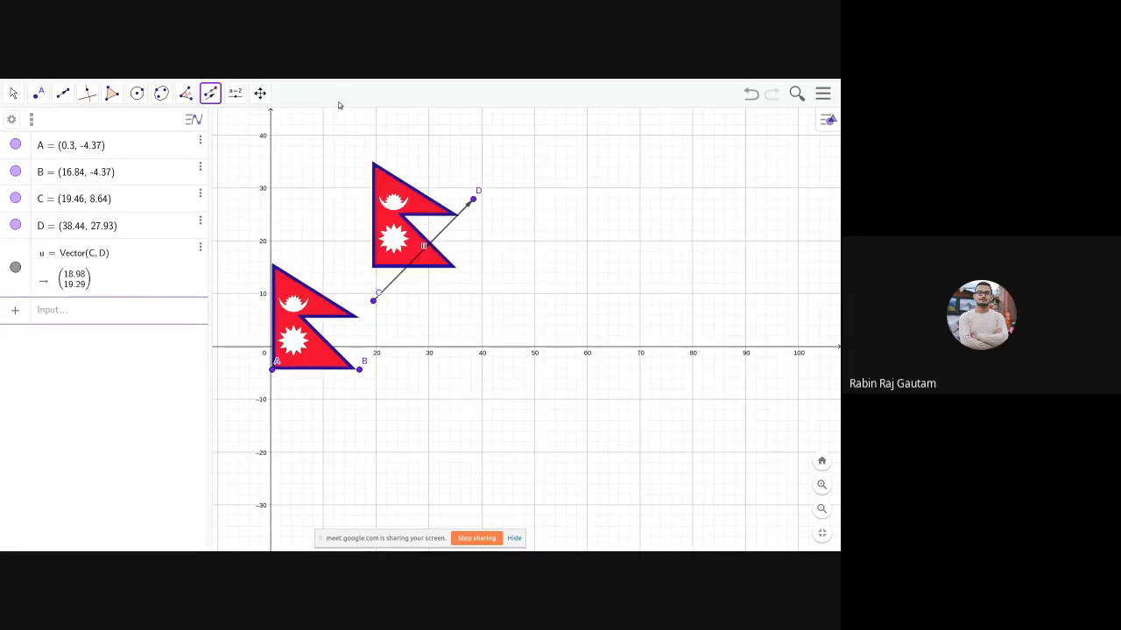
left_click(218, 97)
right_click(254, 115)
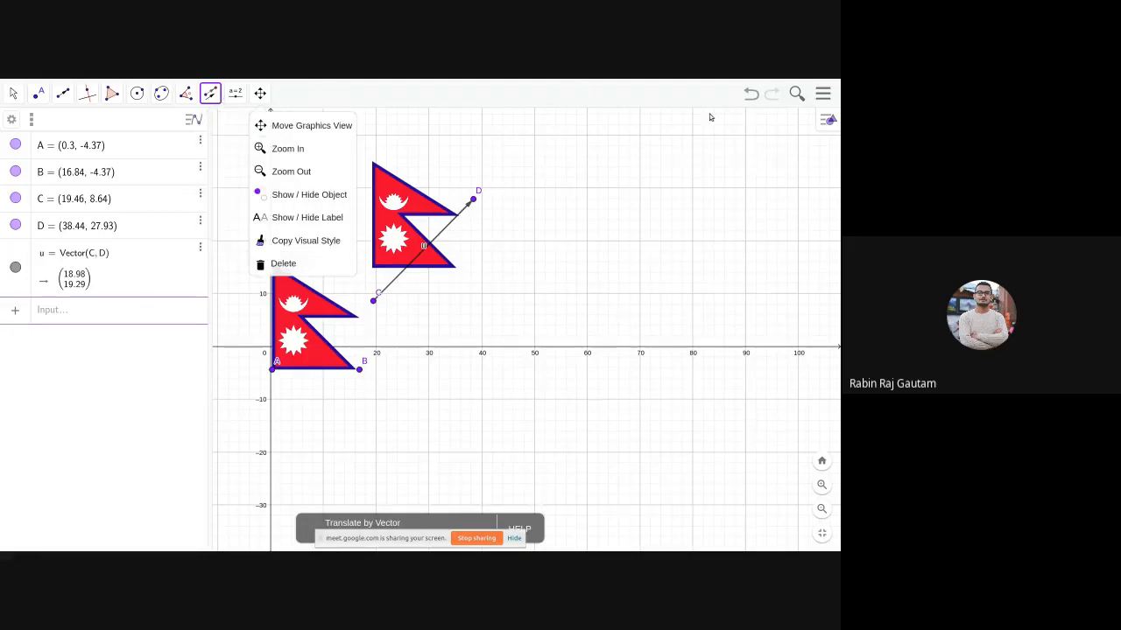
left_click(825, 94)
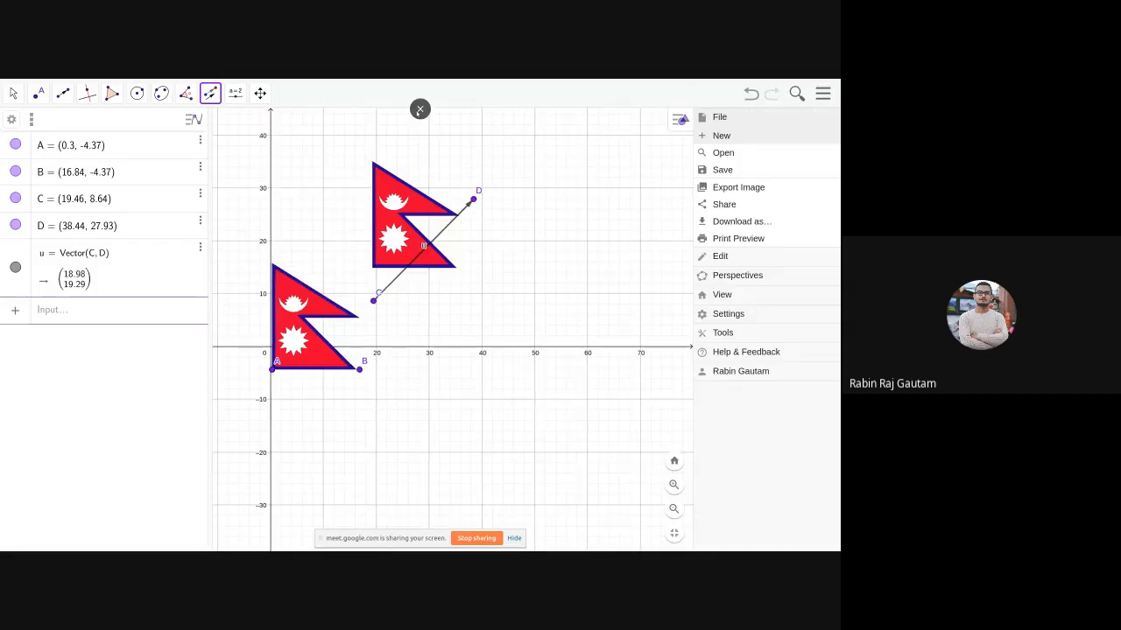
left_click(421, 105)
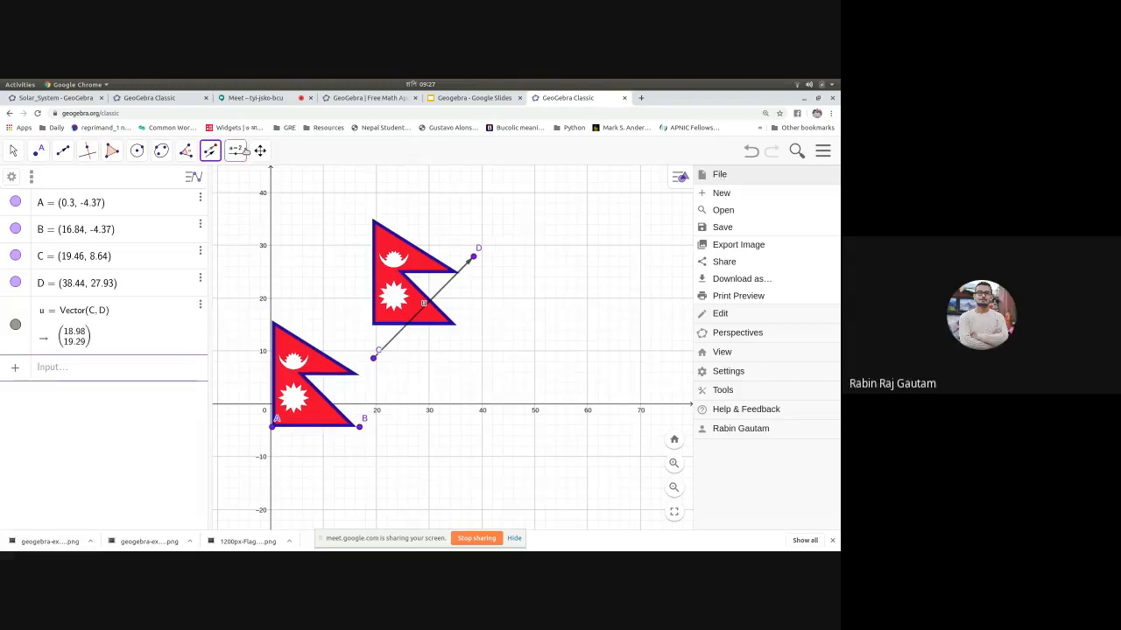
left_click(674, 513)
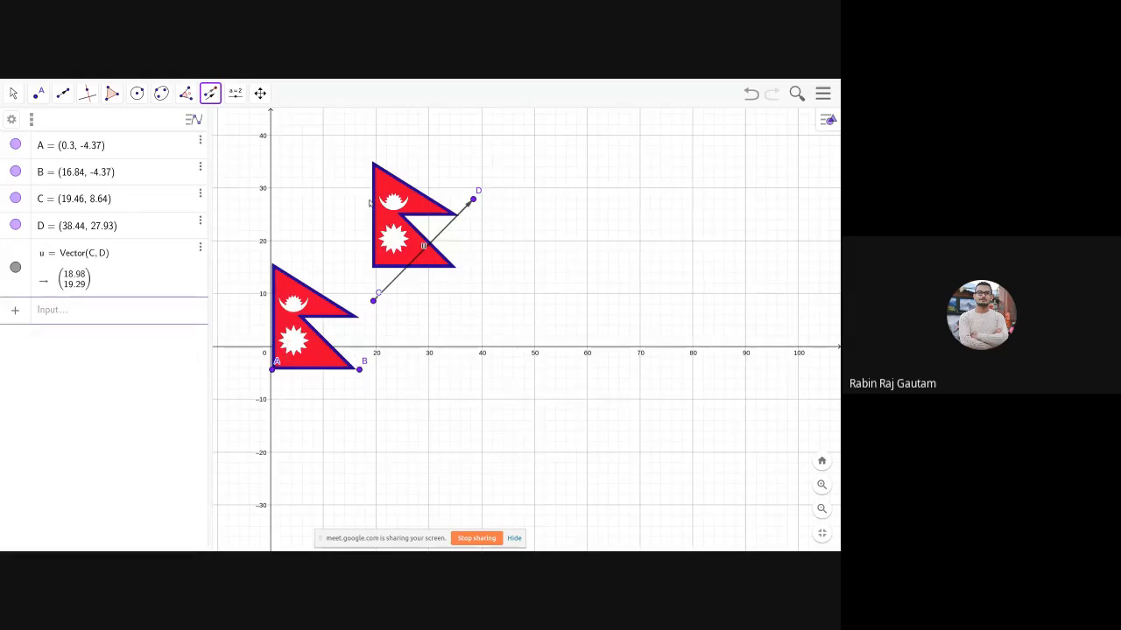
left_click(235, 93)
left_click(249, 125)
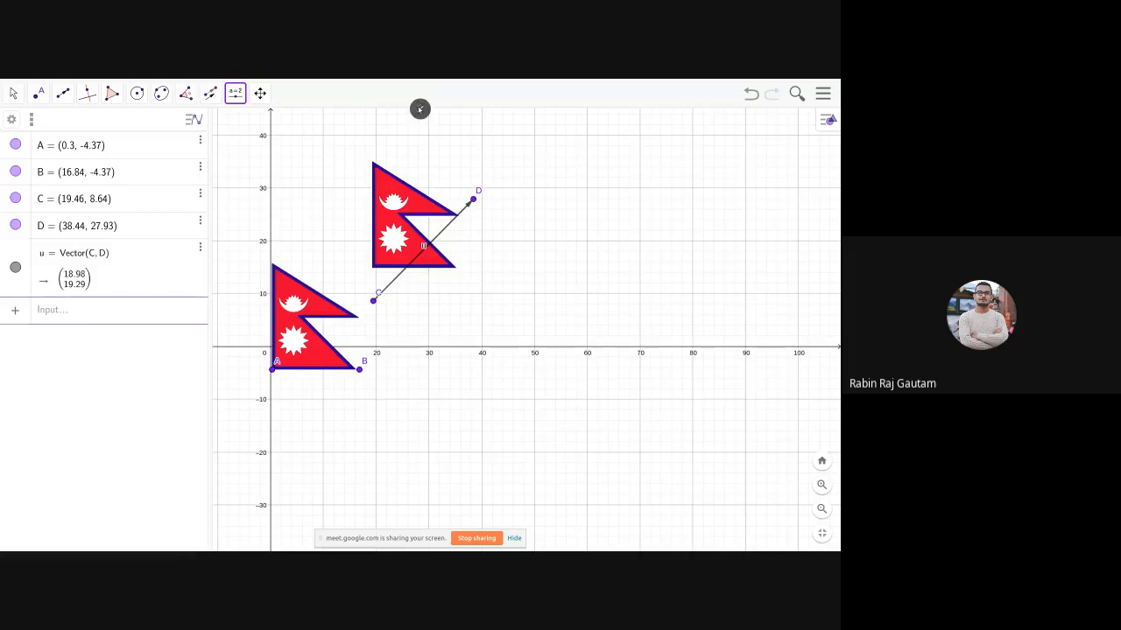
Step: Exit full screen, switch to the GeoGebra solar system construction and start the animation of angle slider a
left_click(420, 109)
left_click(54, 97)
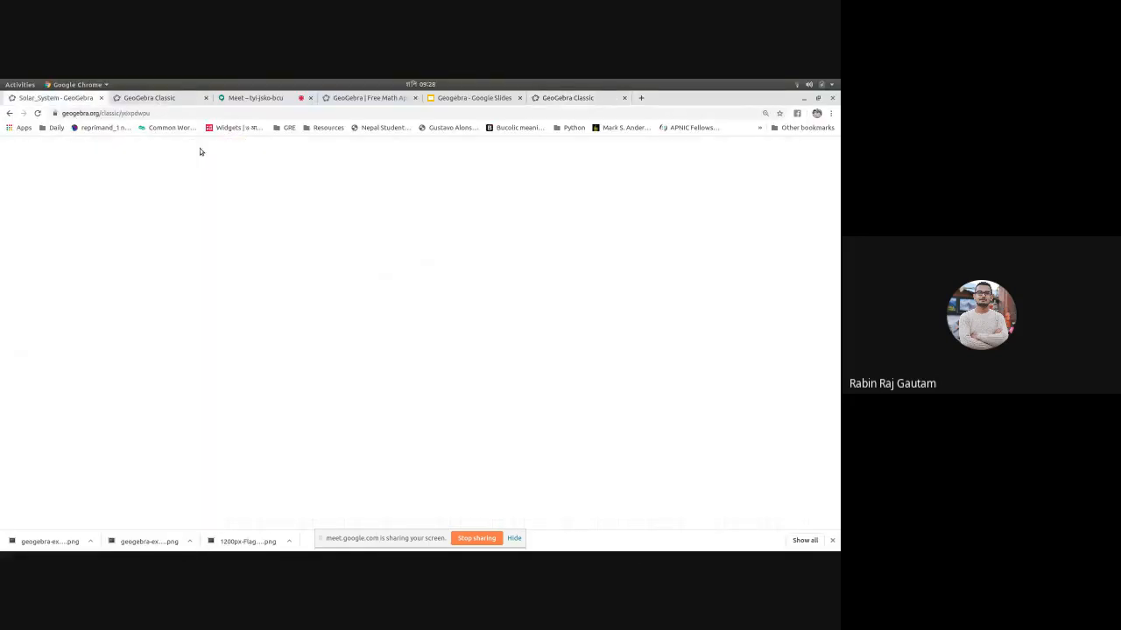
left_click(143, 101)
right_click(646, 433)
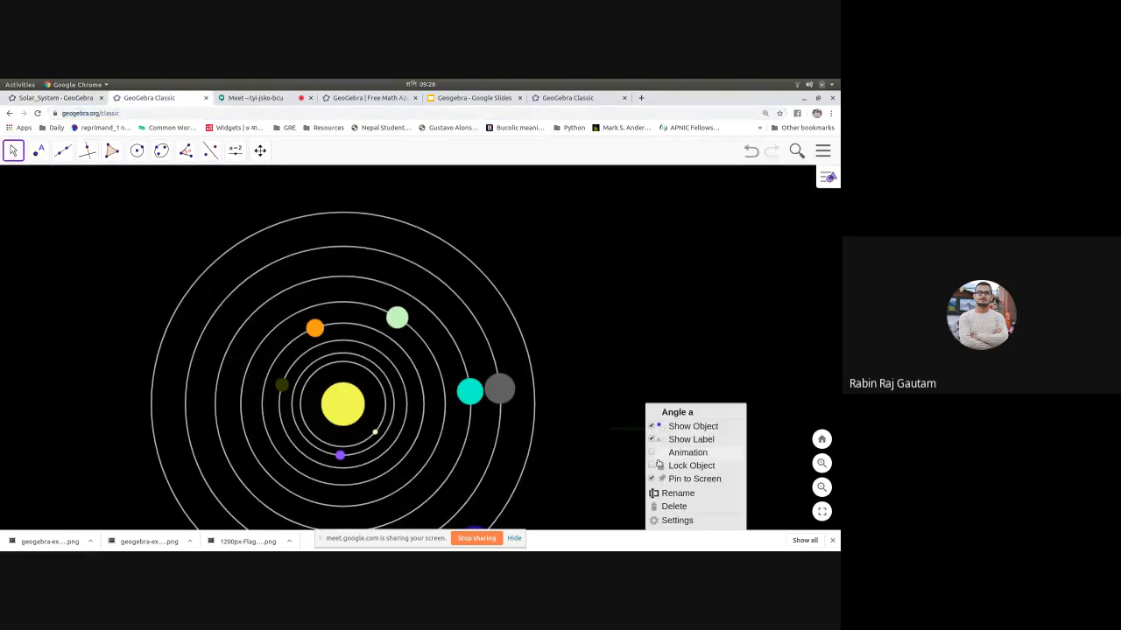
left_click(671, 453)
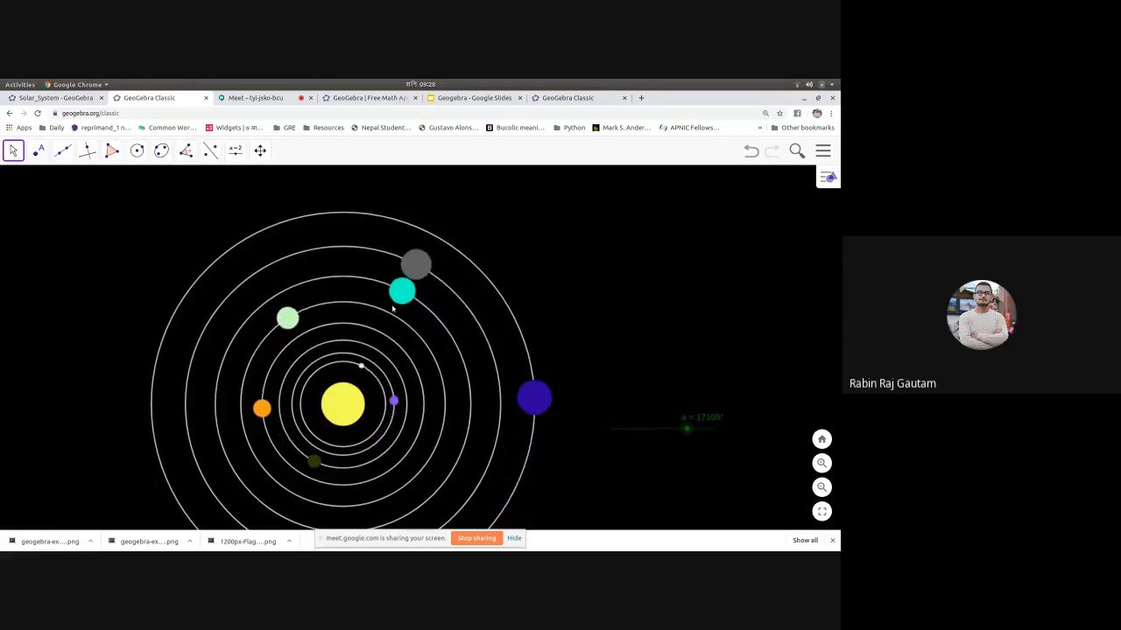
right_click(653, 430)
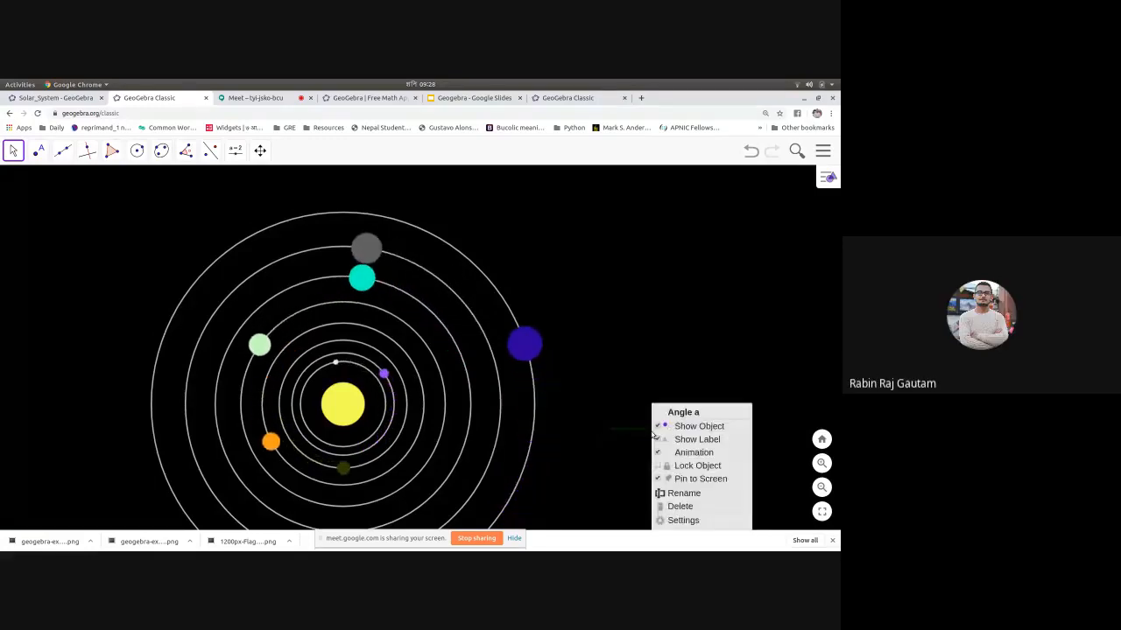
left_click(443, 377)
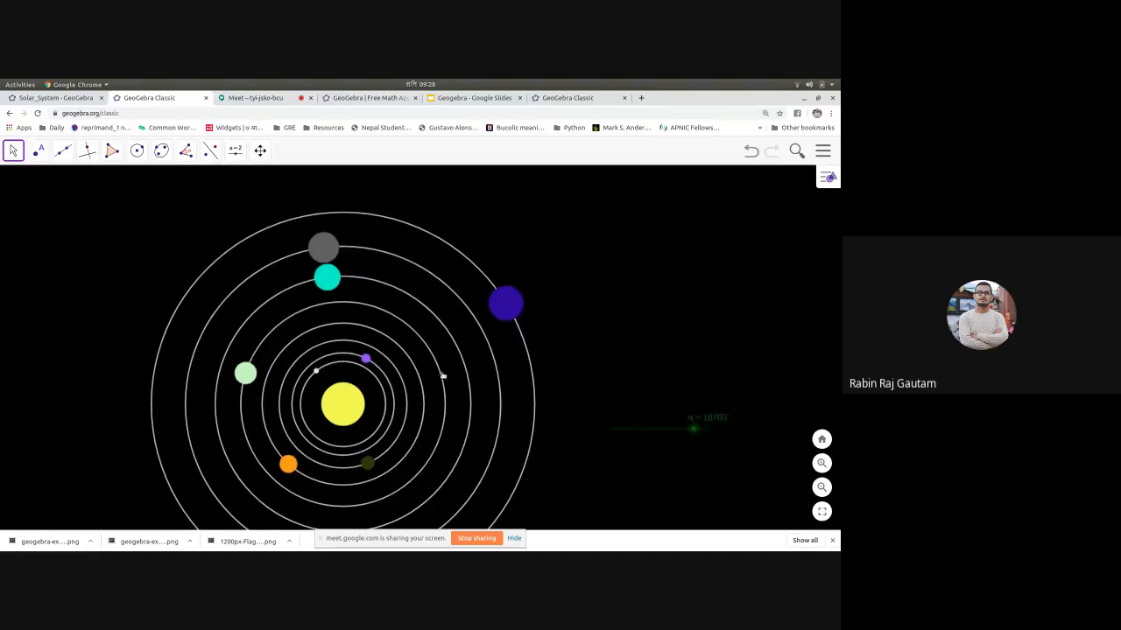
Step: Check the Exercise 4 slide in the Google Slides presentation and return to the GeoGebra flag construction
left_click(469, 99)
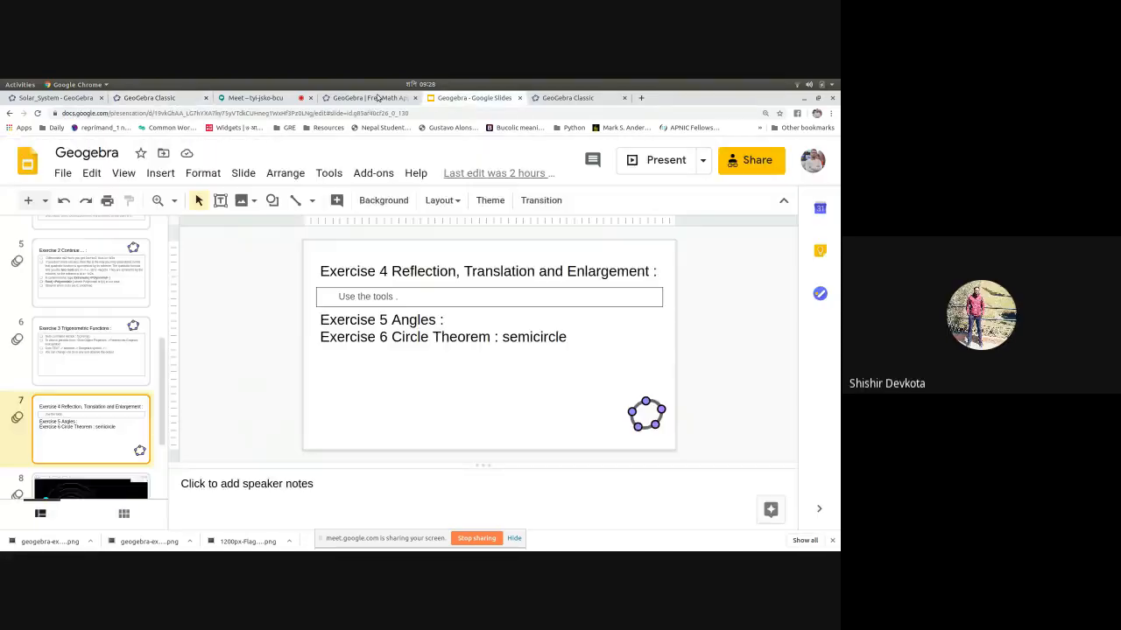
left_click(560, 98)
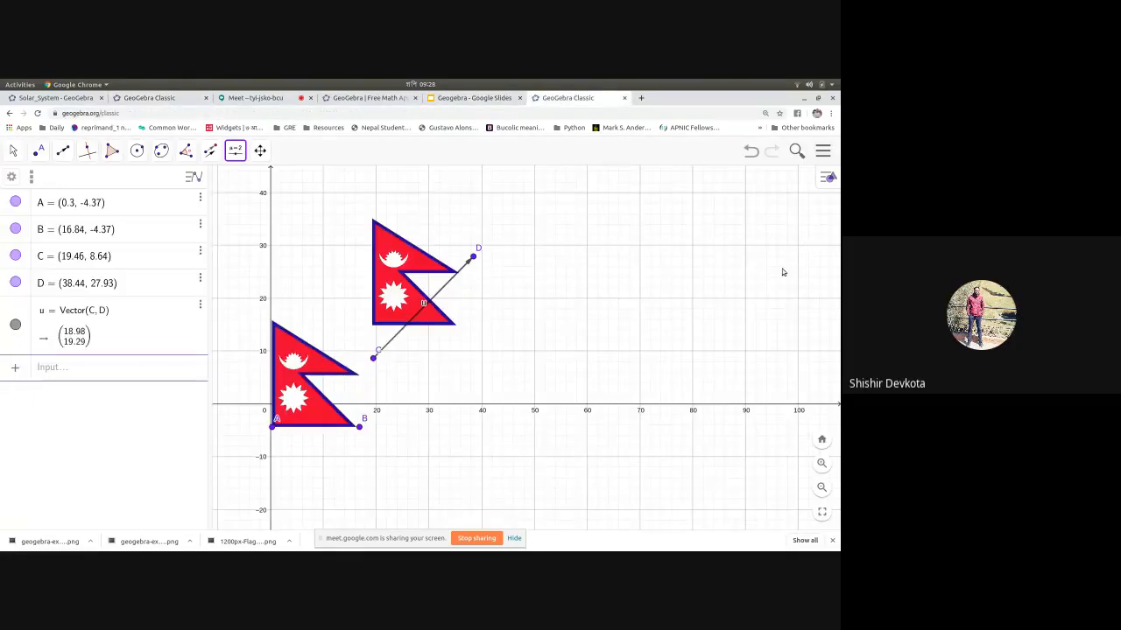
left_click(260, 150)
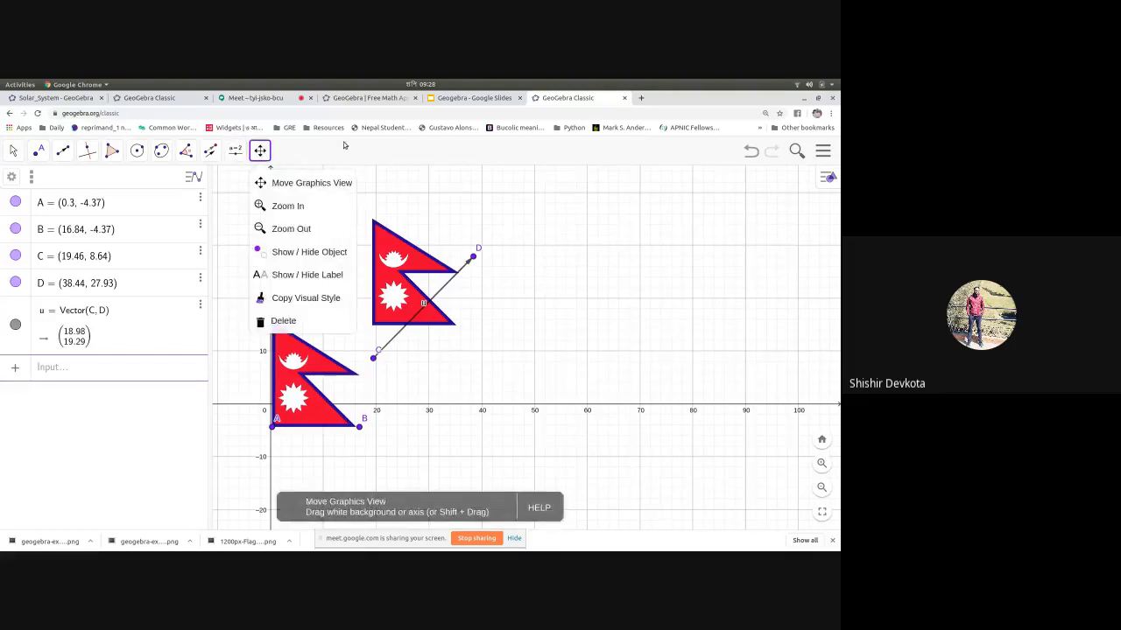
left_click(487, 98)
left_click(565, 98)
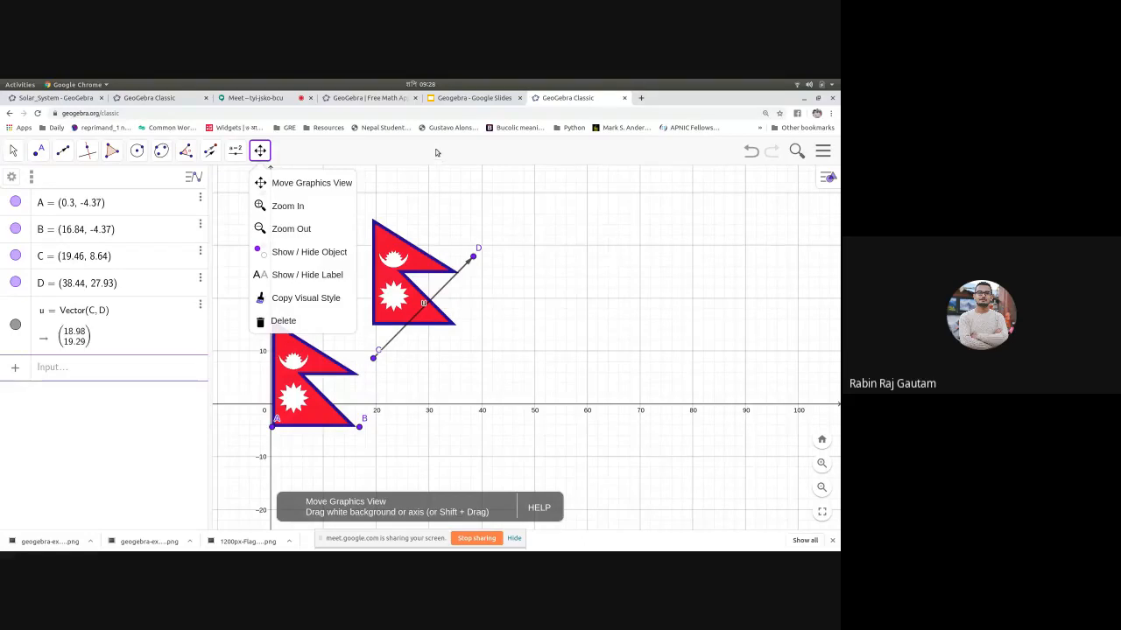
Step: Narrow the algebra view beside the flag construction and recheck the exercise slide in Google Slides
left_click(264, 154)
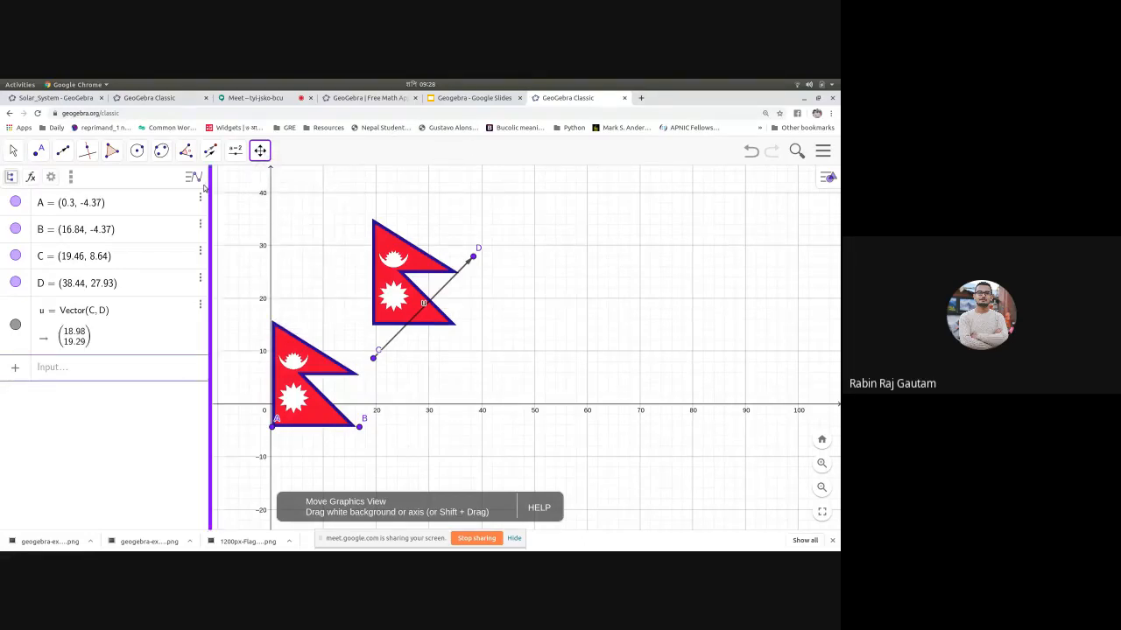
left_click_drag(211, 186, 167, 184)
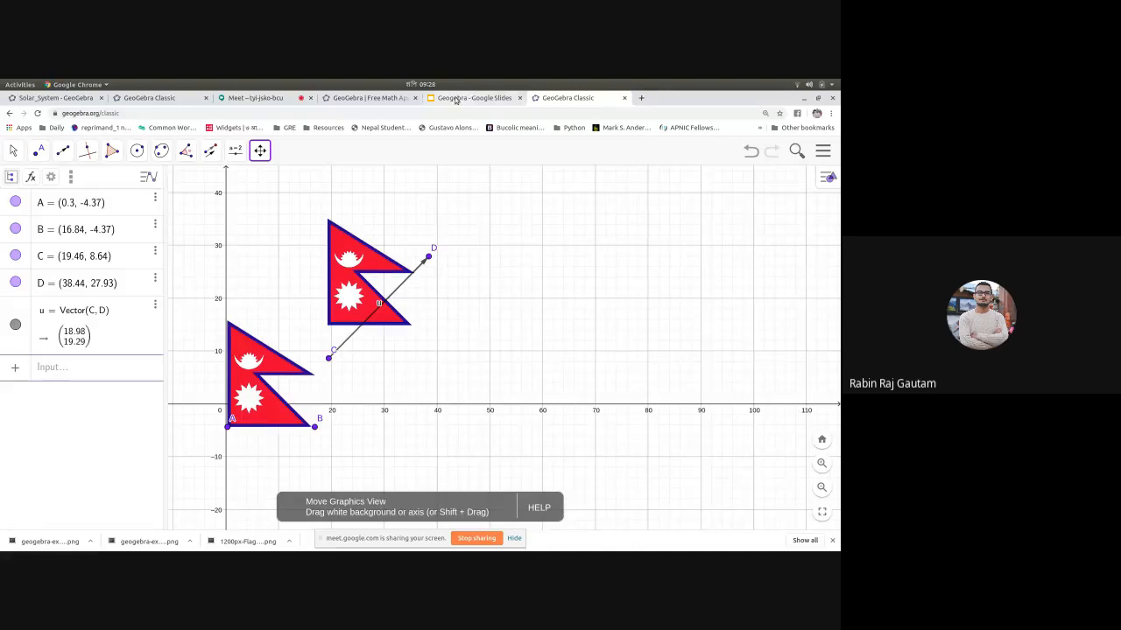
left_click(454, 100)
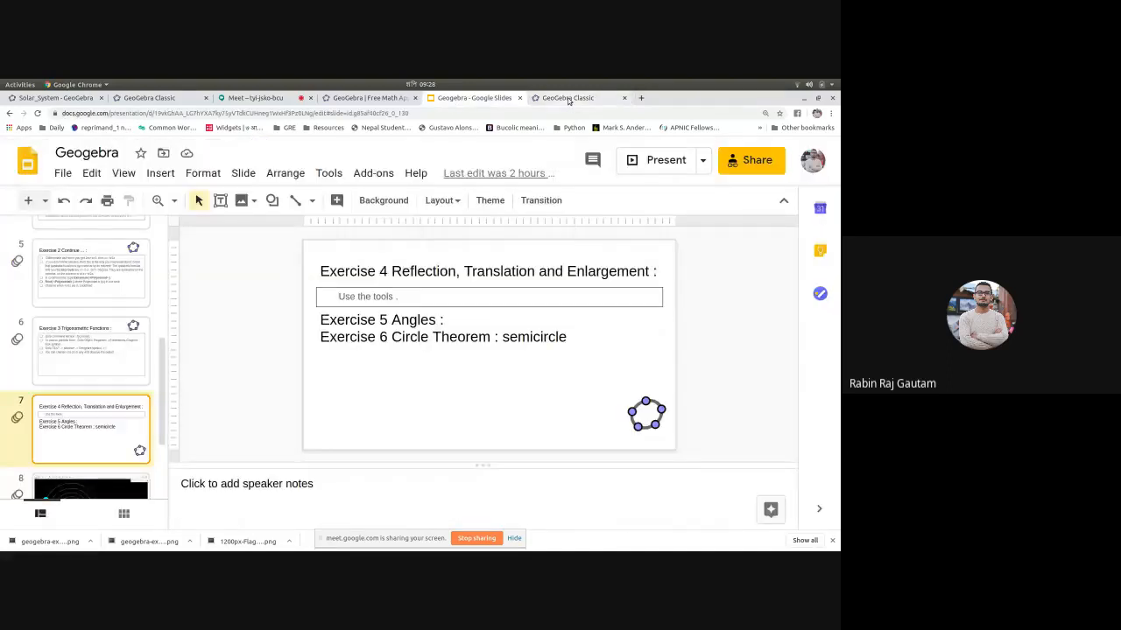
left_click(568, 99)
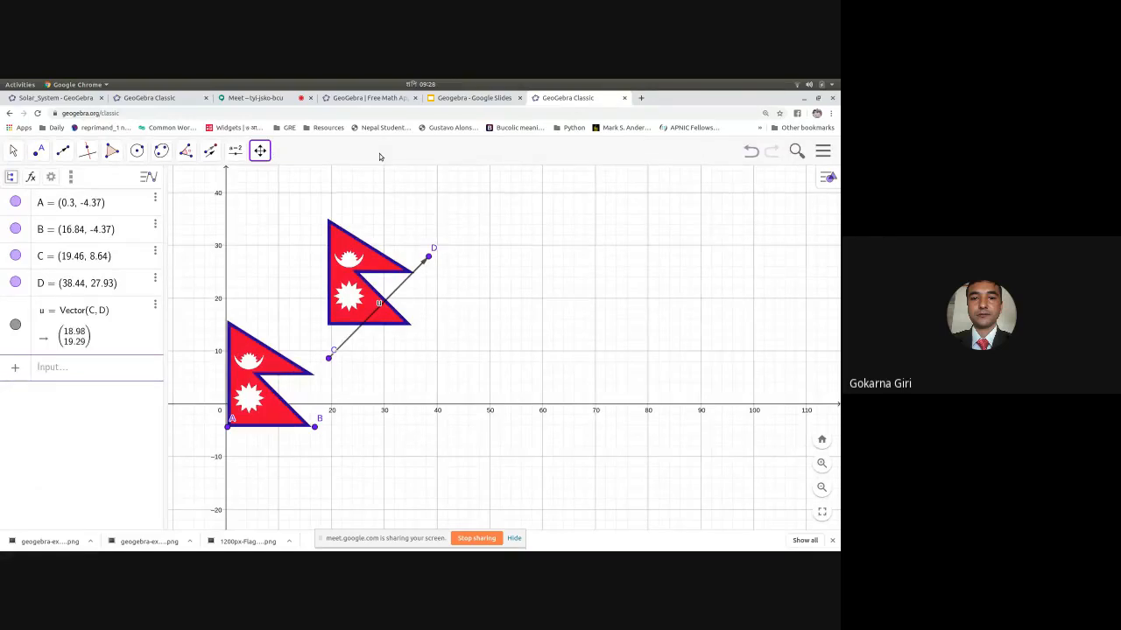
Step: Review the flag translation, the solar system construction and the exercise slide in Google Slides, and return to the flag construction
left_click_drag(288, 208, 396, 215)
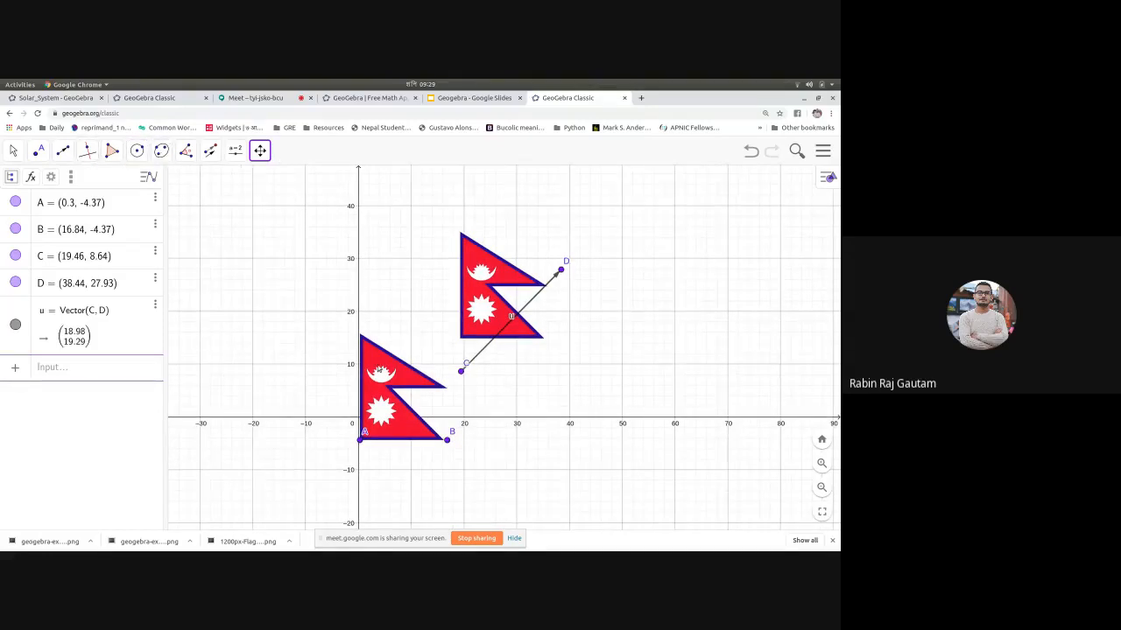
left_click_drag(386, 345, 342, 330)
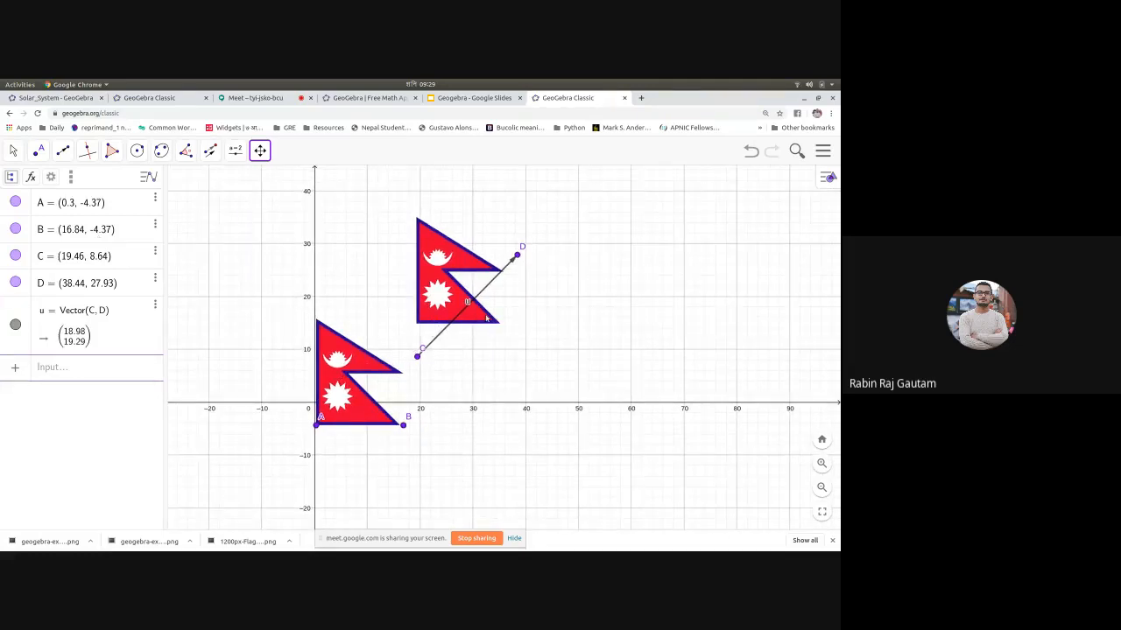
left_click(151, 97)
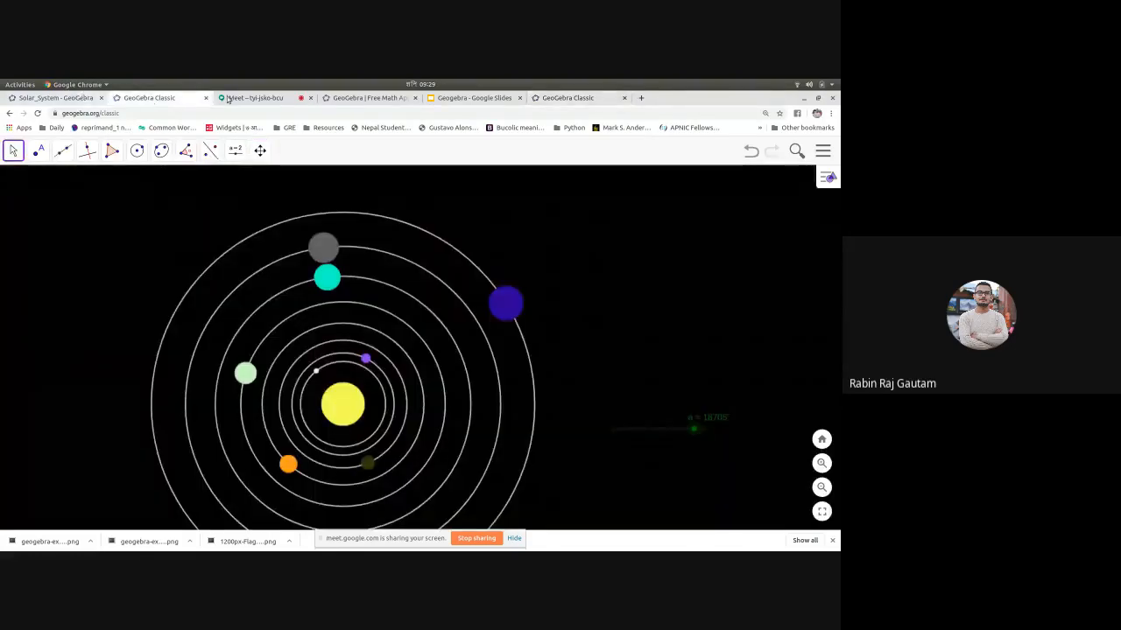
left_click(248, 99)
left_click(469, 97)
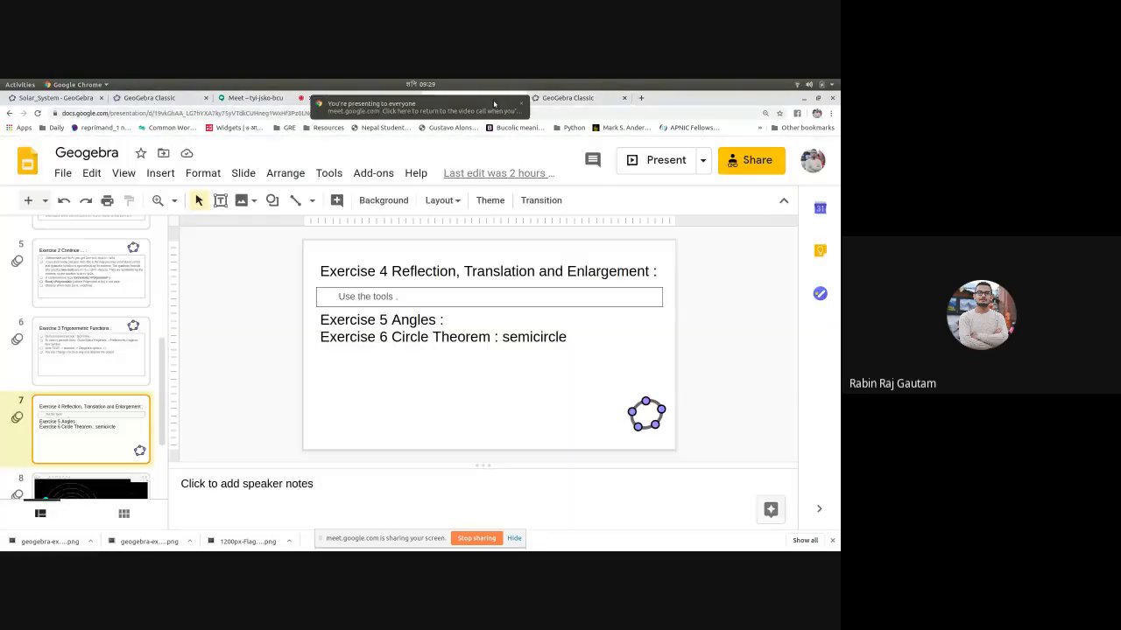
left_click(543, 97)
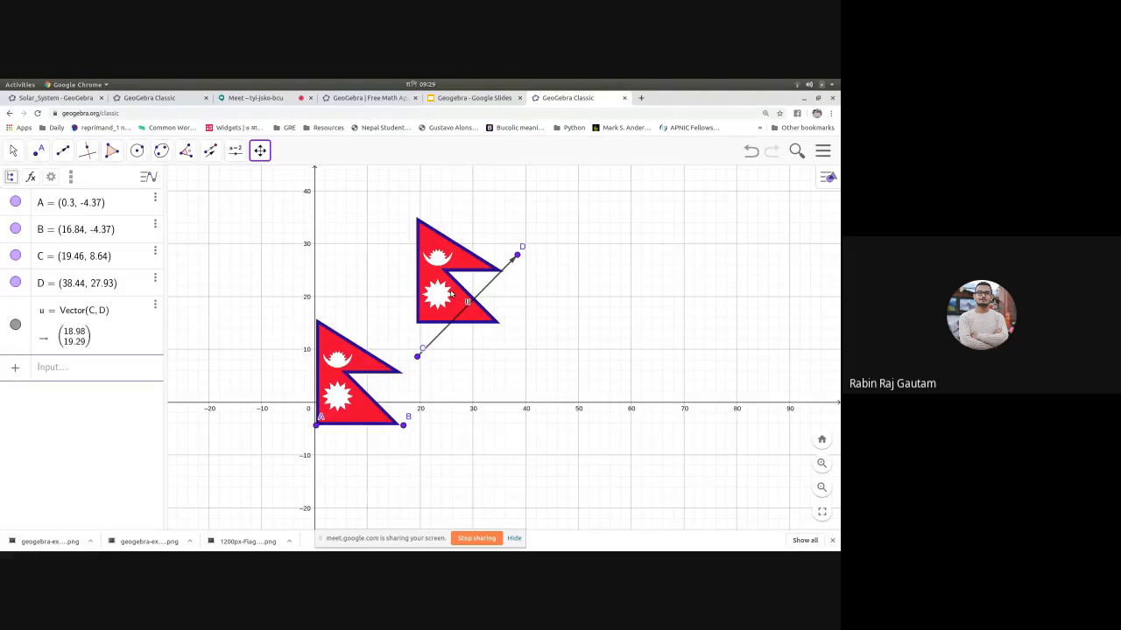
Step: Start a new blank construction without saving the flag work and narrow the algebra view
left_click(822, 151)
left_click(709, 190)
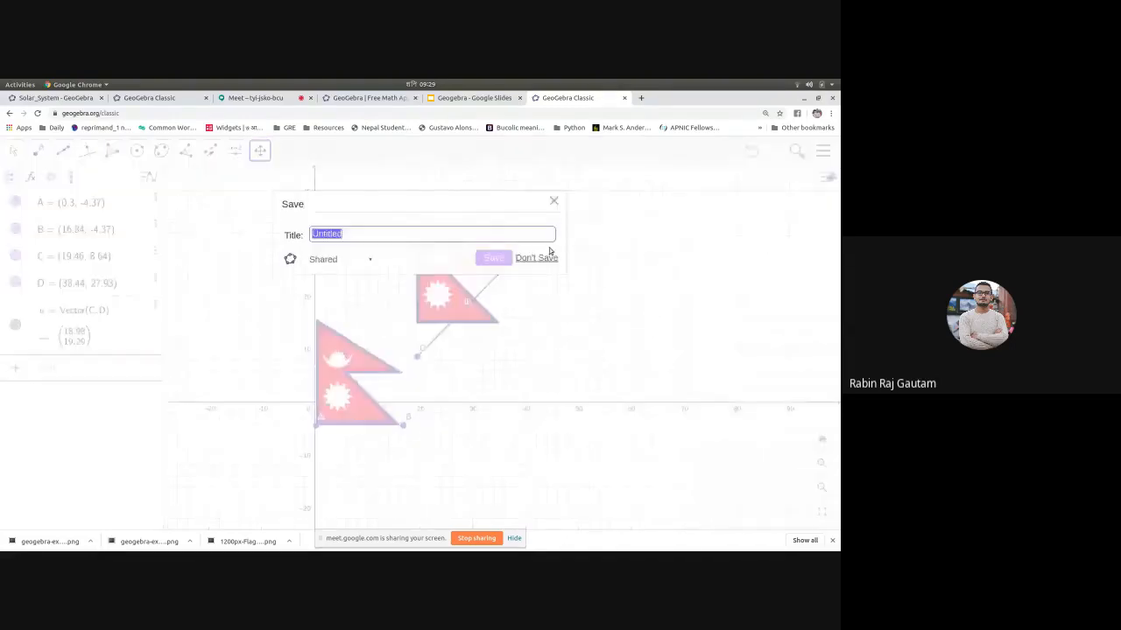
left_click(548, 257)
left_click_drag(209, 243, 145, 245)
left_click(260, 150)
left_click(296, 186)
left_click_drag(352, 230, 491, 296)
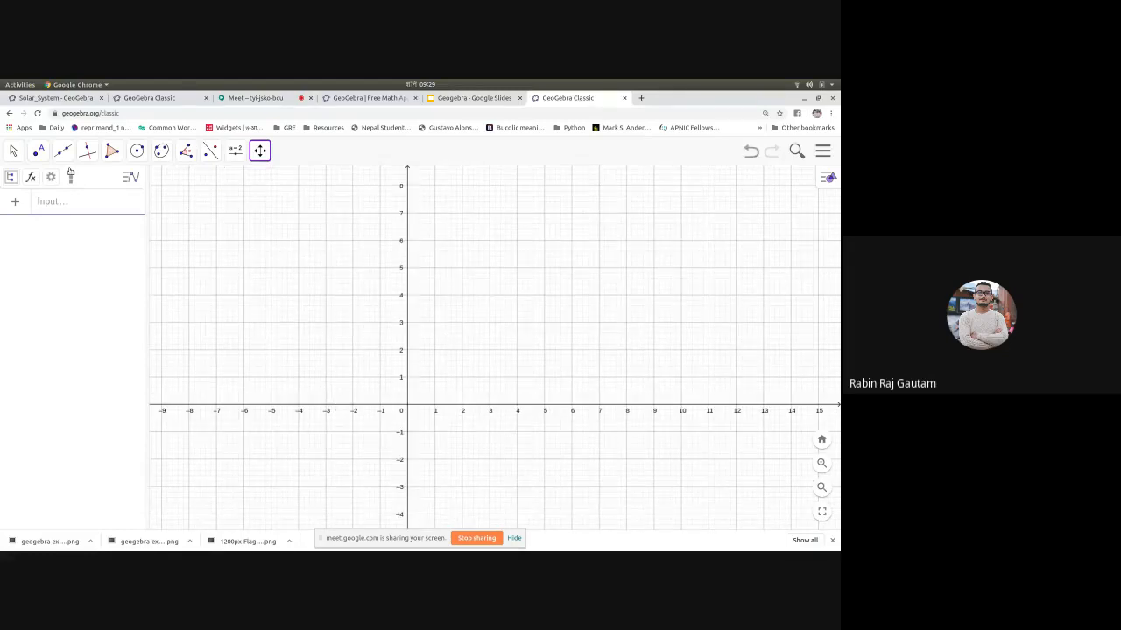
left_click(56, 203)
left_click(75, 244)
left_click(59, 206)
Step: Draw a circle centred at the origin through a point at about (3.46, -3.58), and widen the algebra view to fit its equation
left_click_drag(394, 294, 419, 227)
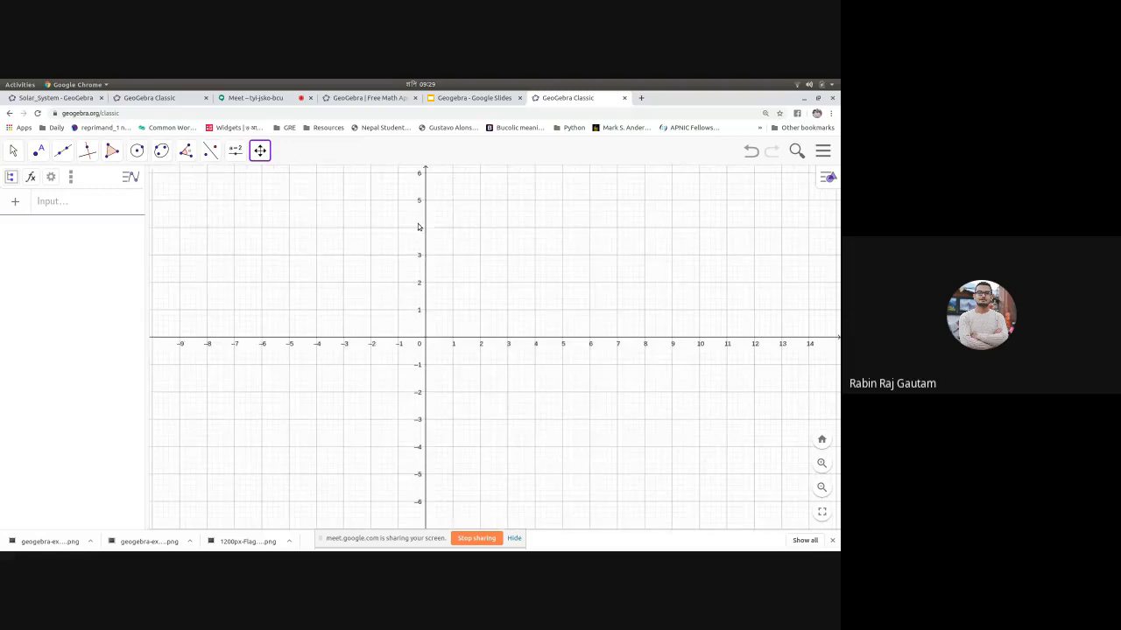
left_click(137, 151)
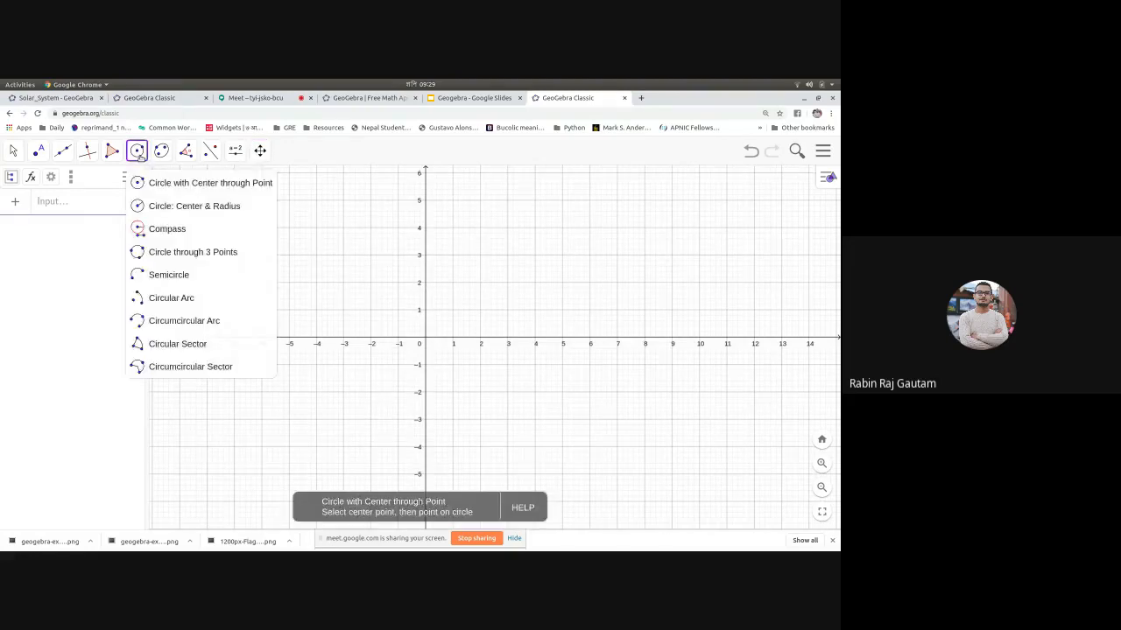
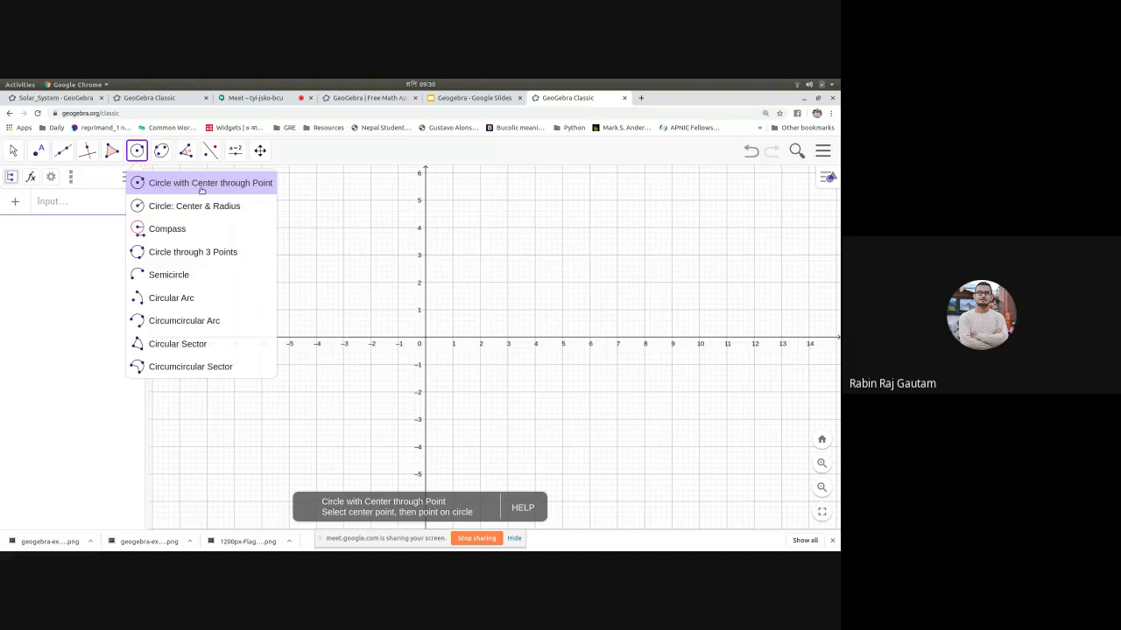
left_click(241, 191)
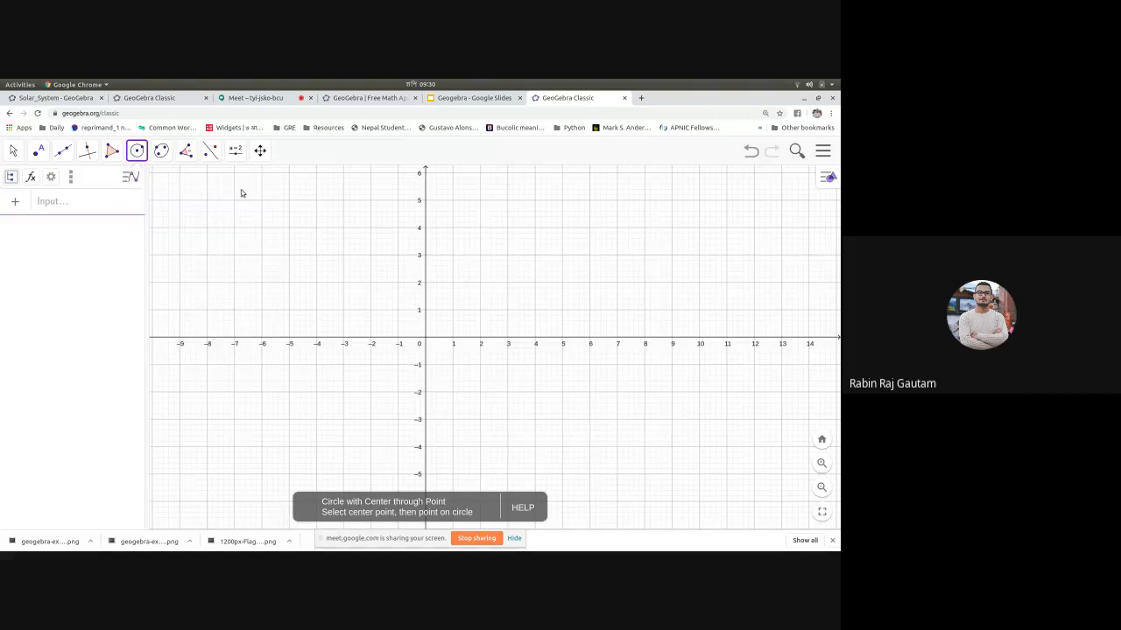
left_click(426, 338)
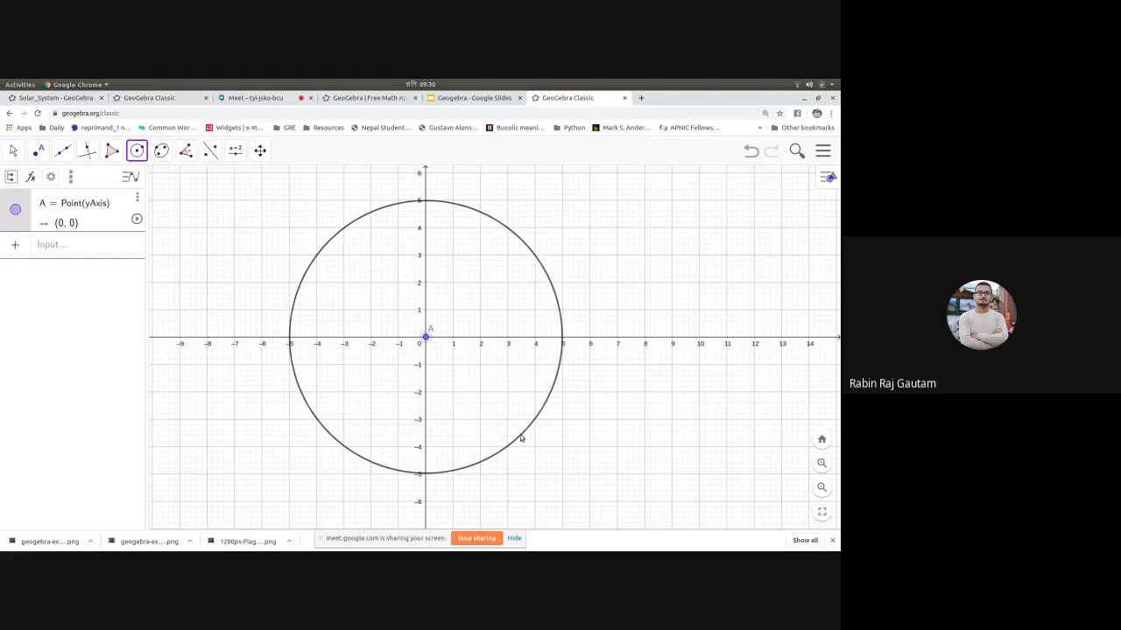
left_click(520, 438)
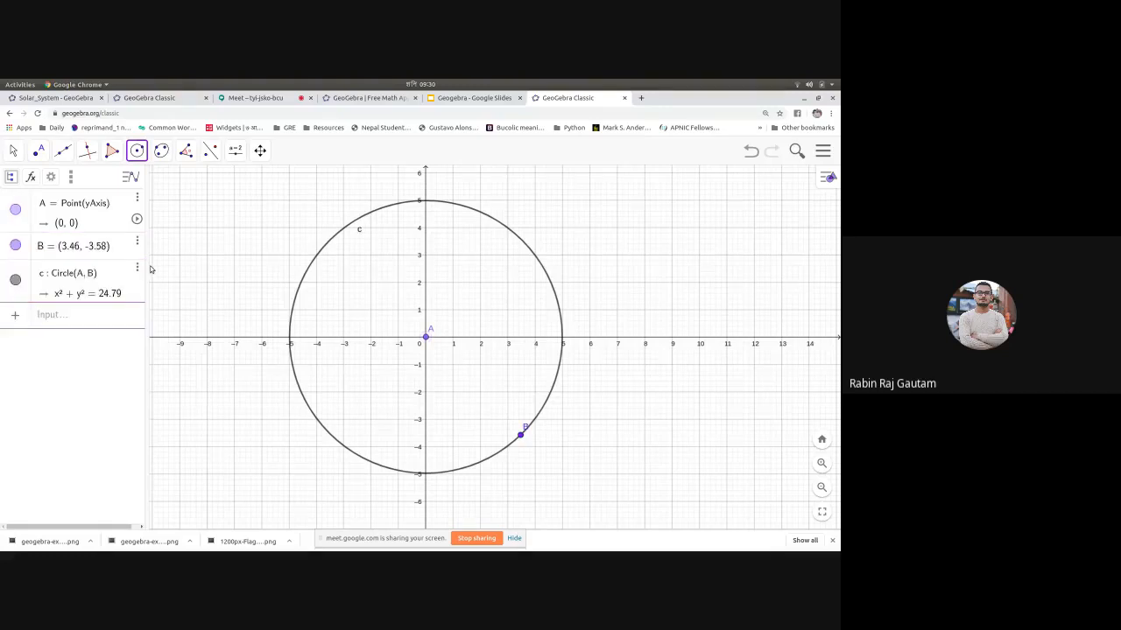
left_click_drag(149, 266, 173, 267)
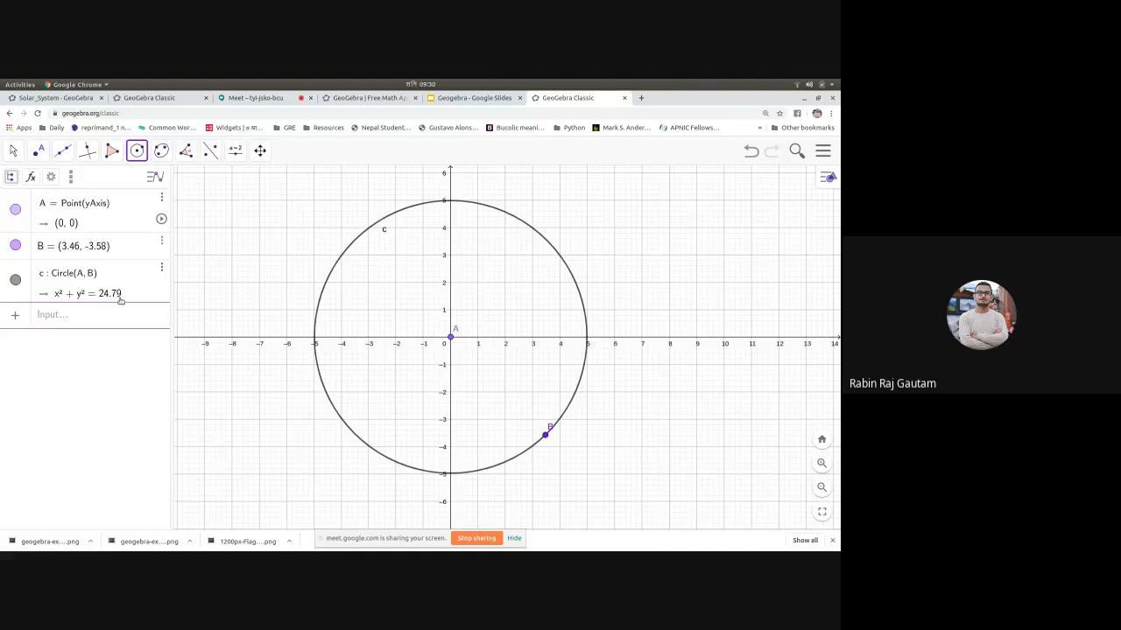
Step: Move circle point B to about (3.82, 0.16) and centre A up the y-axis to about (0, 0.84)
left_click(13, 150)
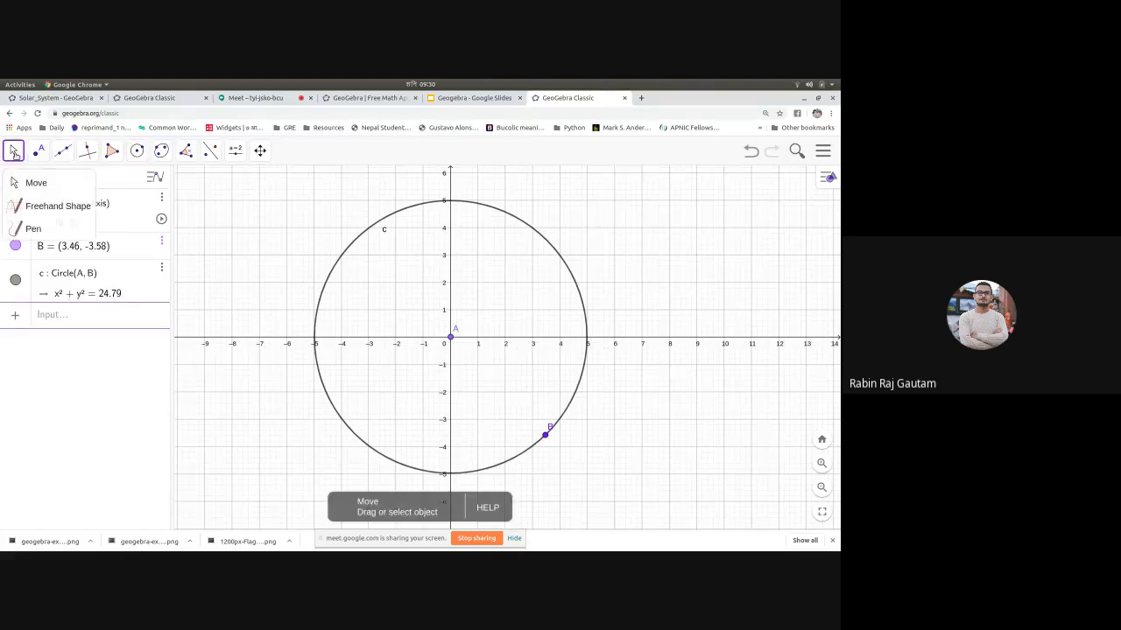
left_click(35, 181)
left_click_drag(545, 435, 557, 333)
left_click_drag(452, 339, 450, 315)
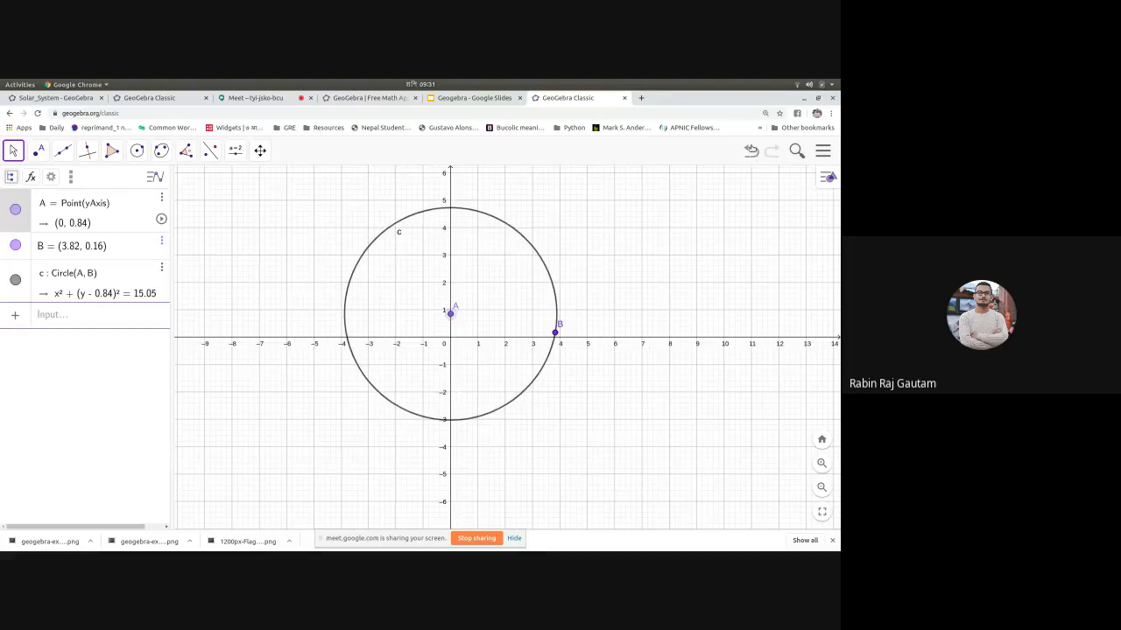
Step: Undo the point moves and the construction of the origin-centred circle
left_click(751, 151)
left_click(751, 151)
left_click(753, 150)
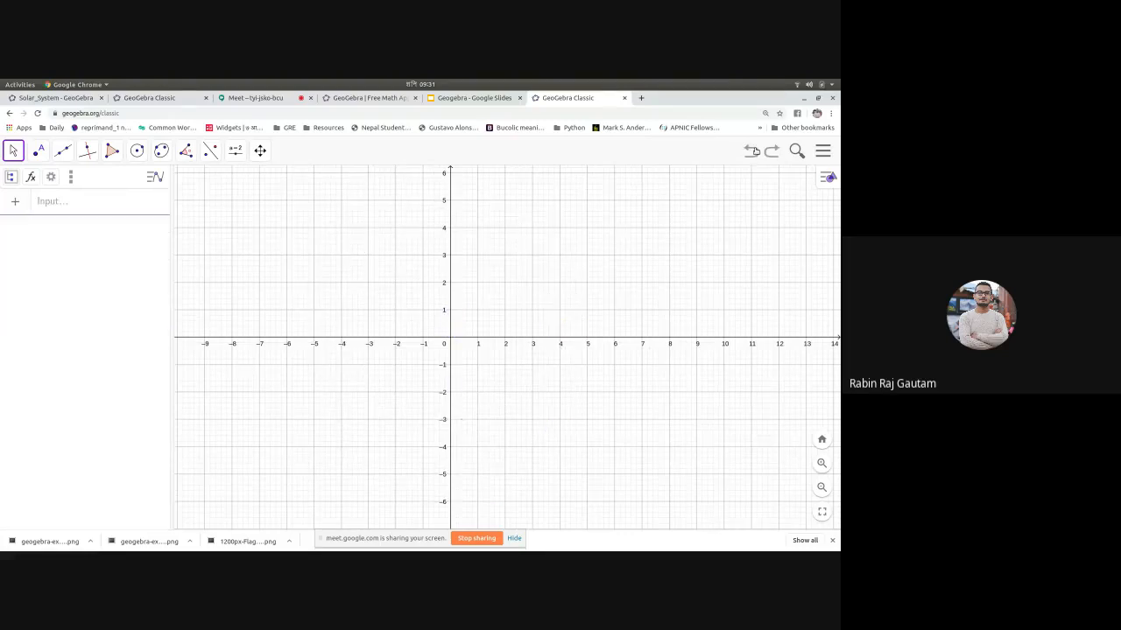
Step: Draw a circle centred at about (-3.62, 1.26) through a point at about (-2.34, -1.26), and widen the algebra view to fit its equation
left_click(137, 151)
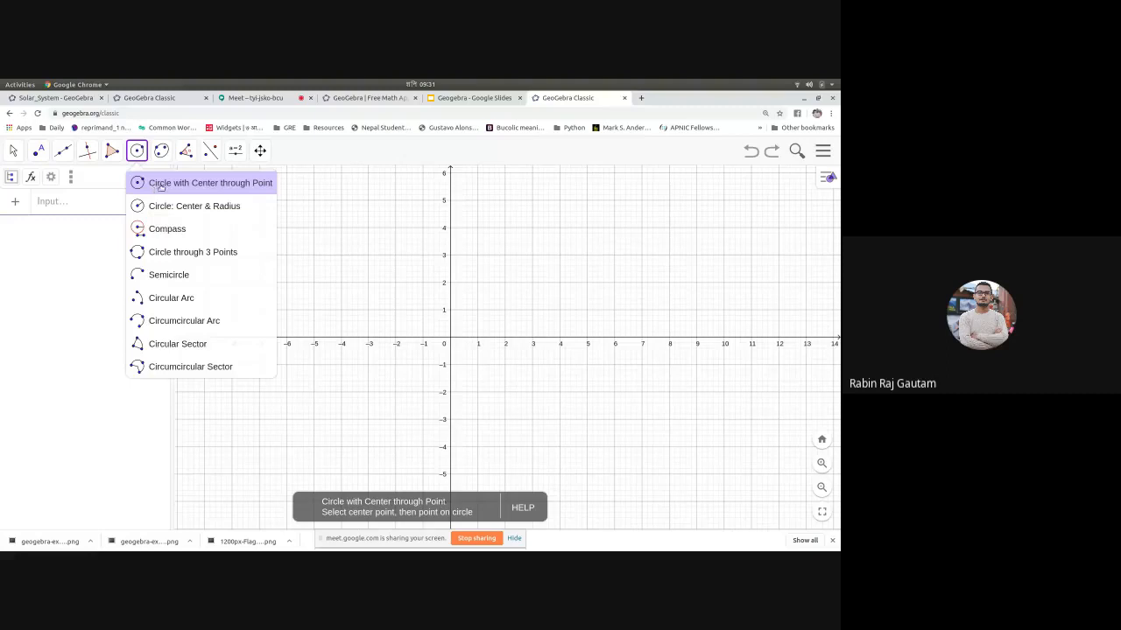
left_click(351, 302)
left_click(386, 372)
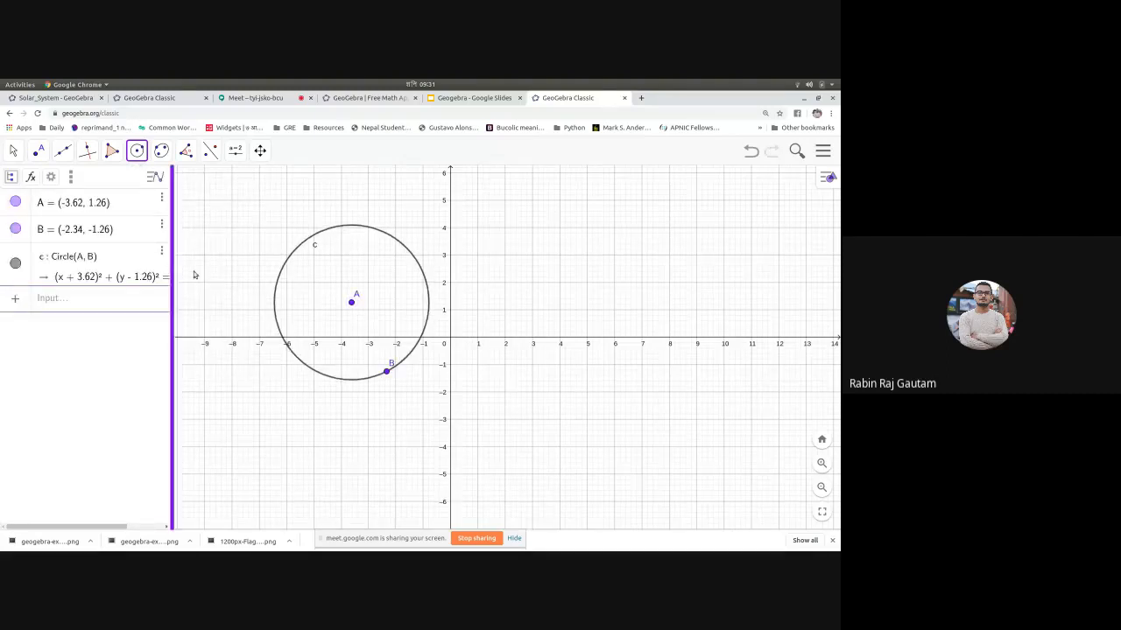
left_click_drag(195, 275, 229, 275)
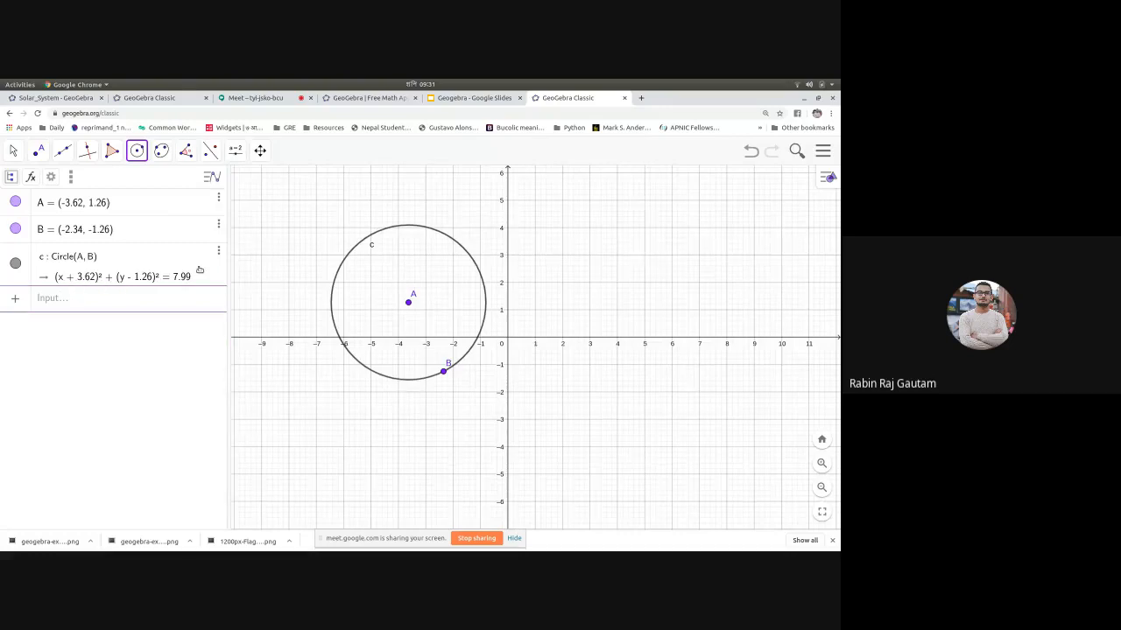
Step: Switch circle c's equation to the expanded general form and back to the form (x - m)² + (y - n)² = r²
right_click(168, 274)
left_click(103, 345)
right_click(99, 278)
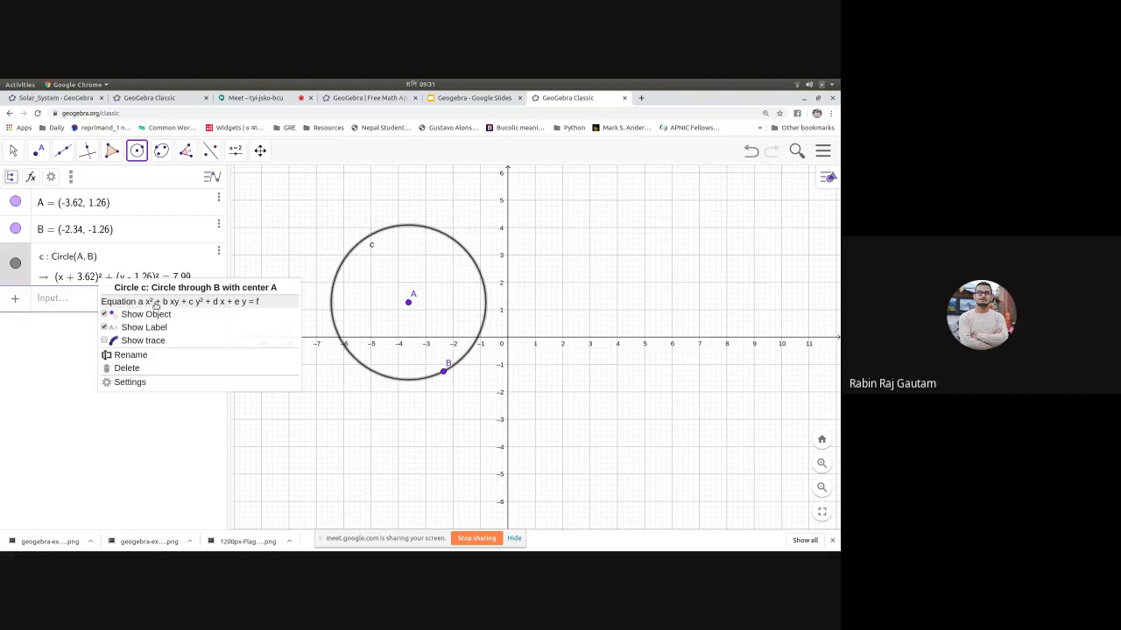
left_click(214, 304)
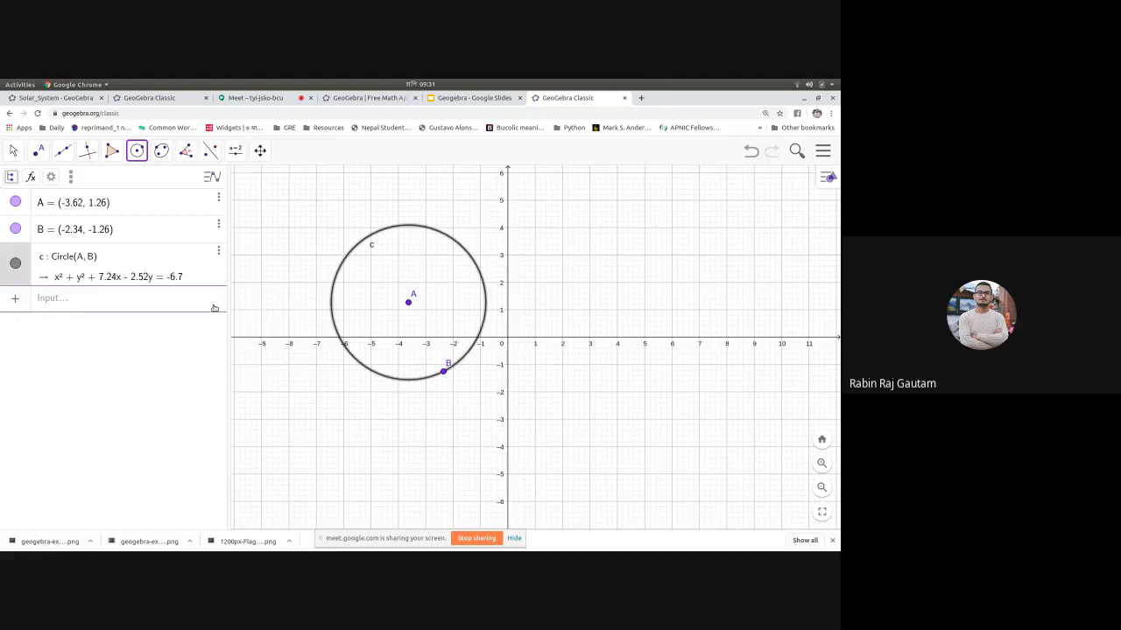
right_click(108, 278)
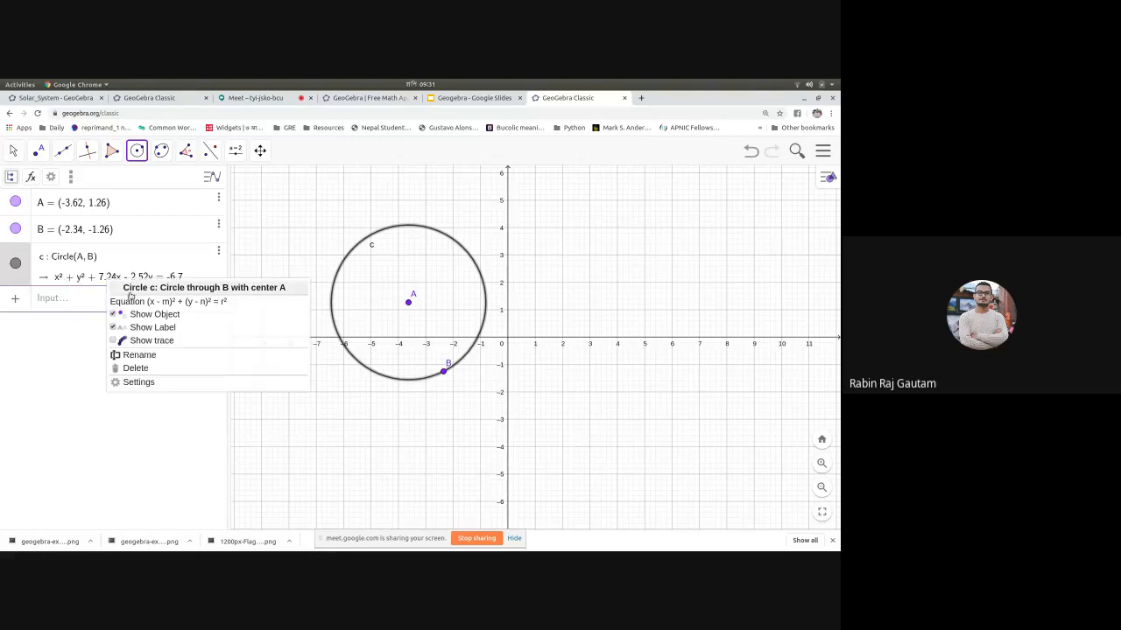
left_click(192, 302)
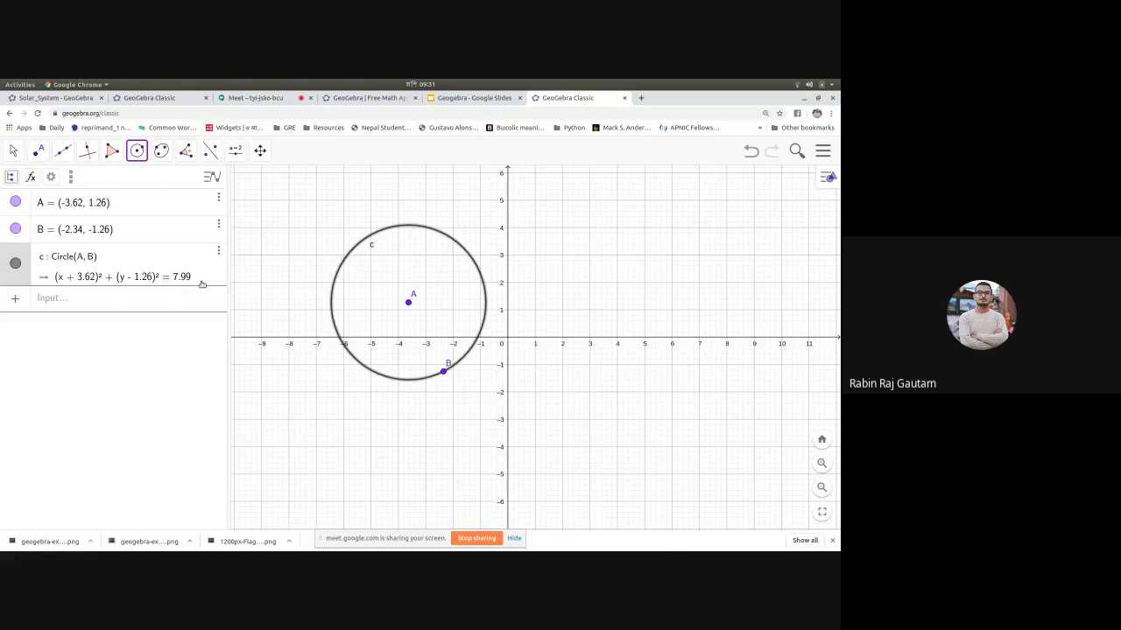
Step: Move the circle's point B to about (-1.3, 1.58) and its centre A to (2, 0)
left_click(13, 150)
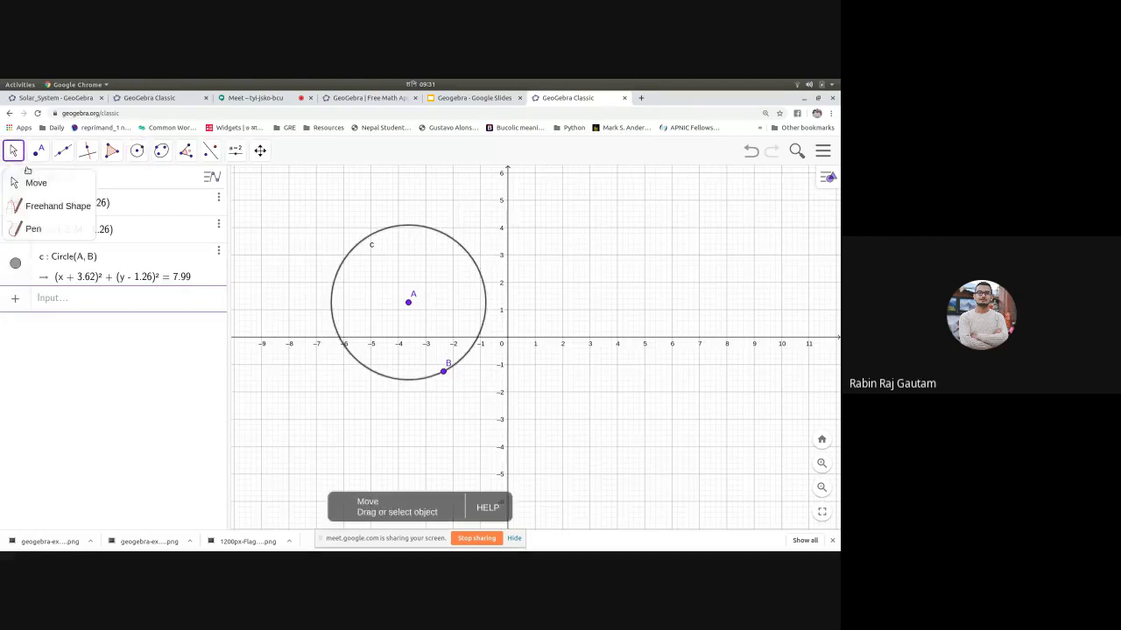
left_click(33, 183)
left_click_drag(409, 304, 380, 301)
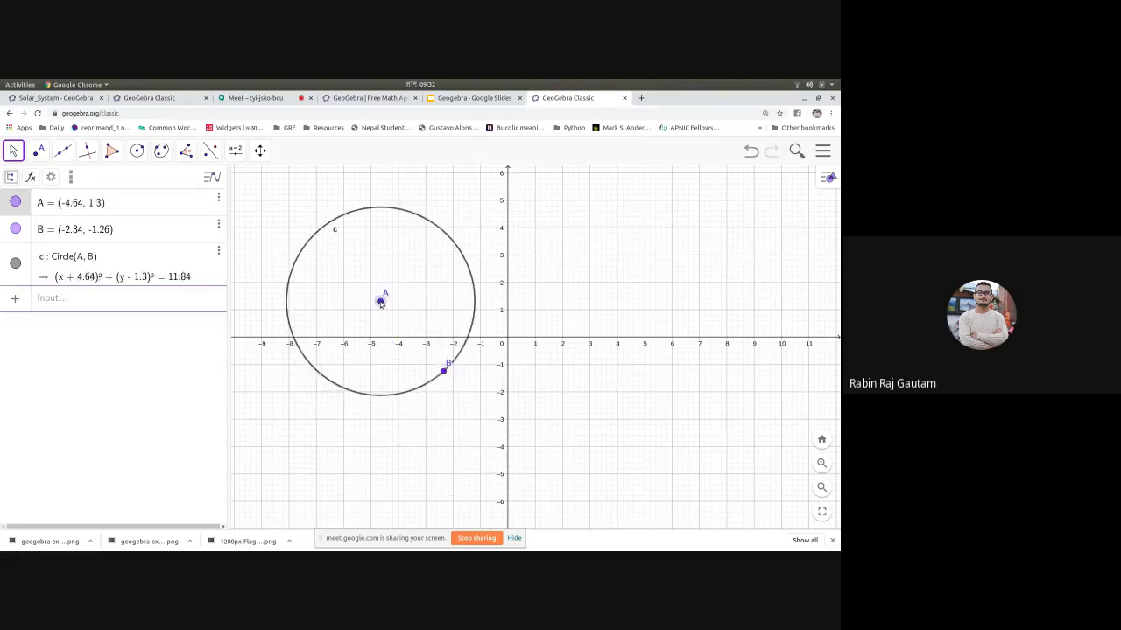
left_click_drag(444, 373, 471, 292)
left_click_drag(381, 302, 565, 341)
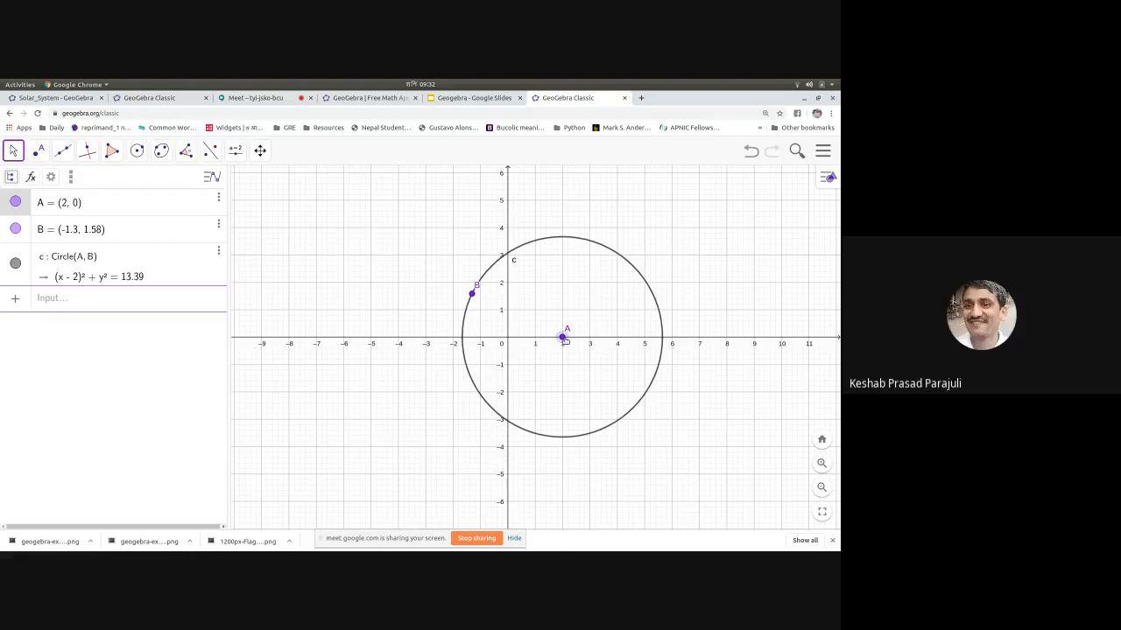
Step: Check the Google Meet call, return to the GeoGebra circle and move its centre A to (-4, 0)
left_click(235, 102)
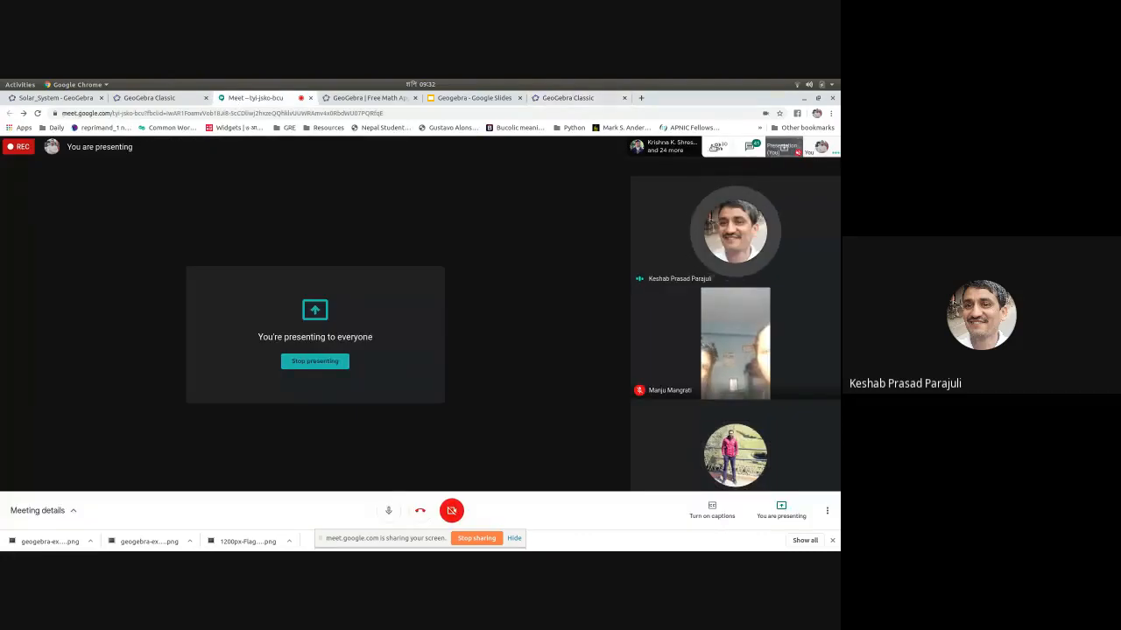
left_click(578, 98)
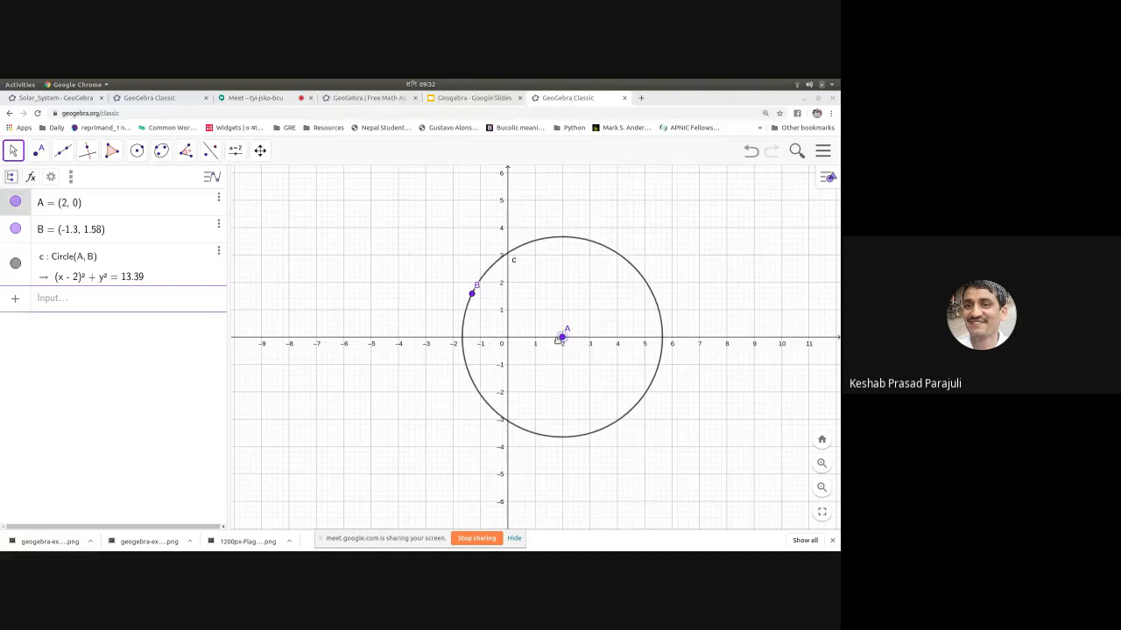
left_click_drag(562, 337, 399, 337)
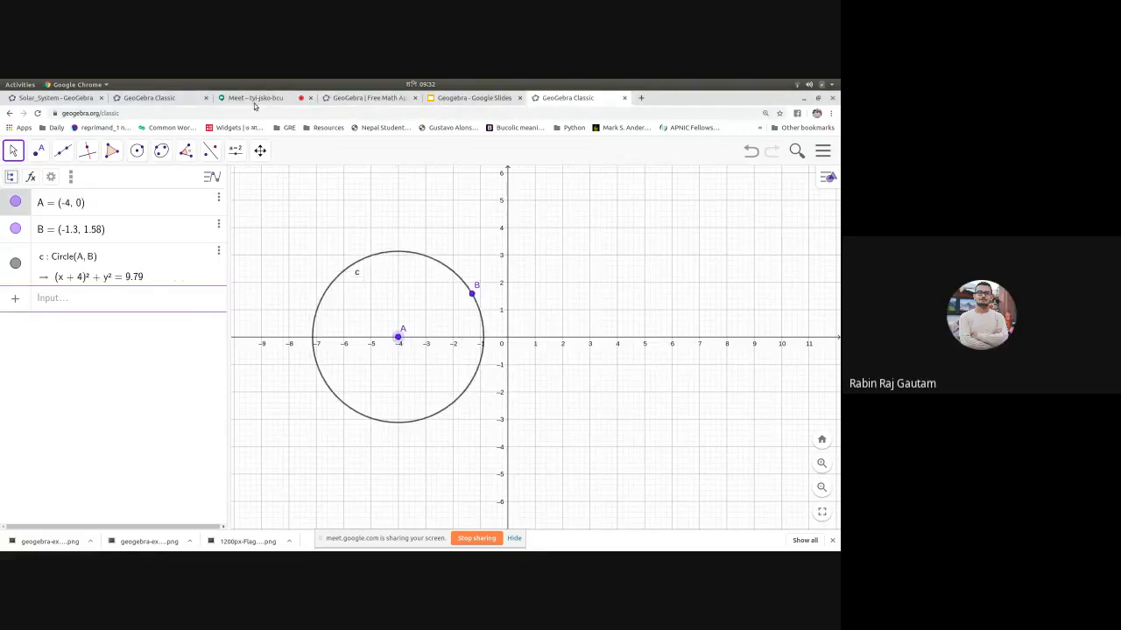
Step: View the solar system animation, return to the circle construction and move centre A to (2, 0) and point B to (-2, 0)
left_click(33, 97)
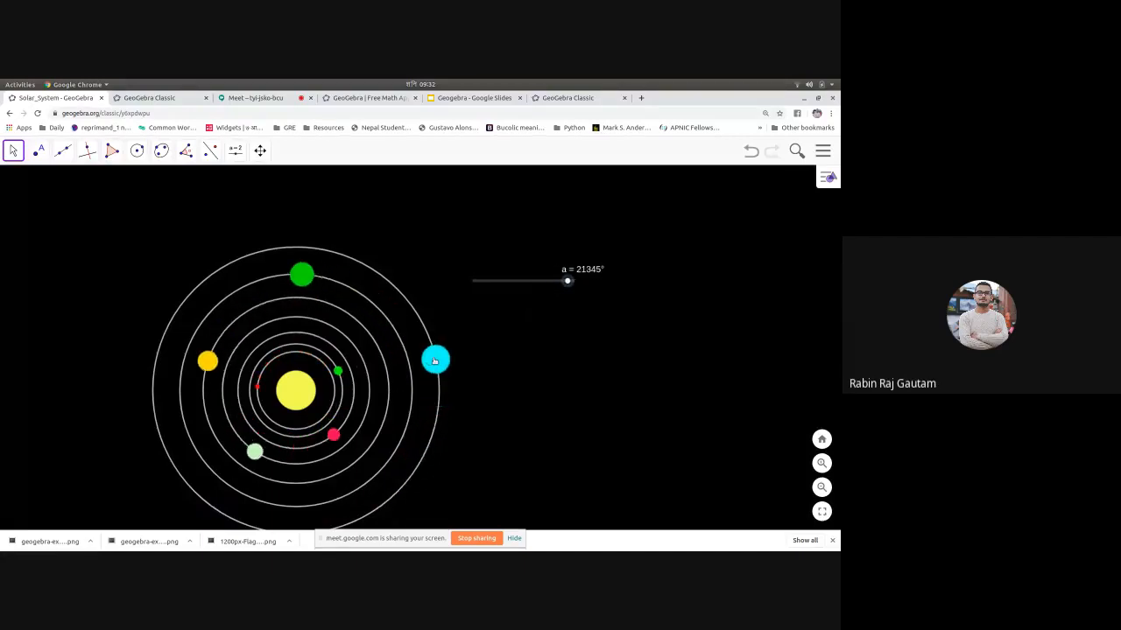
left_click(569, 98)
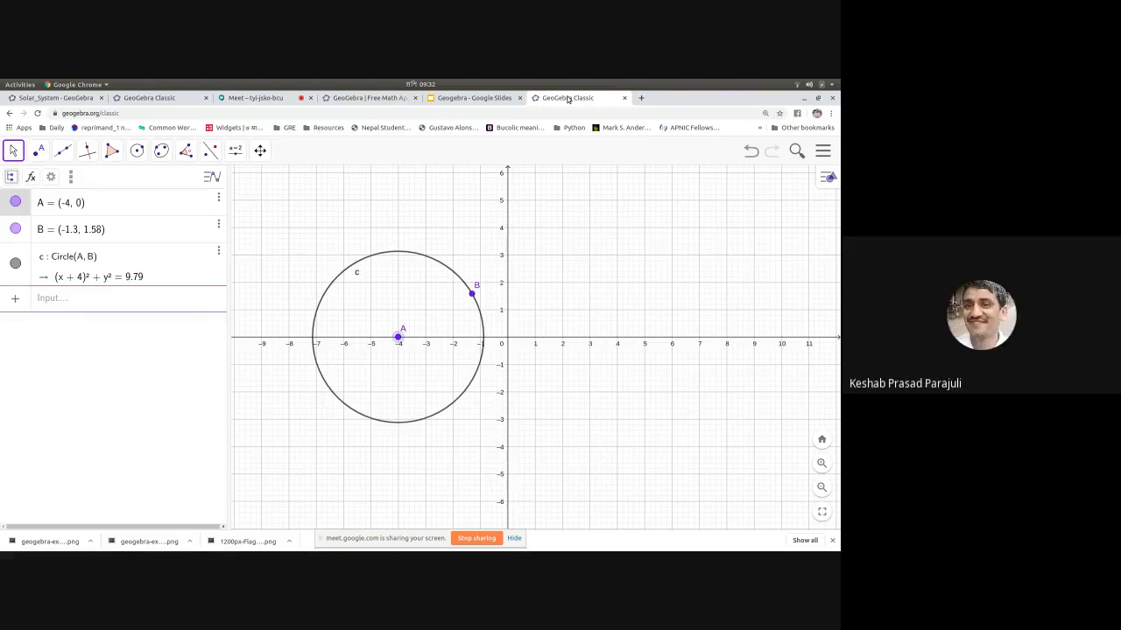
left_click_drag(398, 336, 563, 338)
left_click_drag(472, 294, 454, 338)
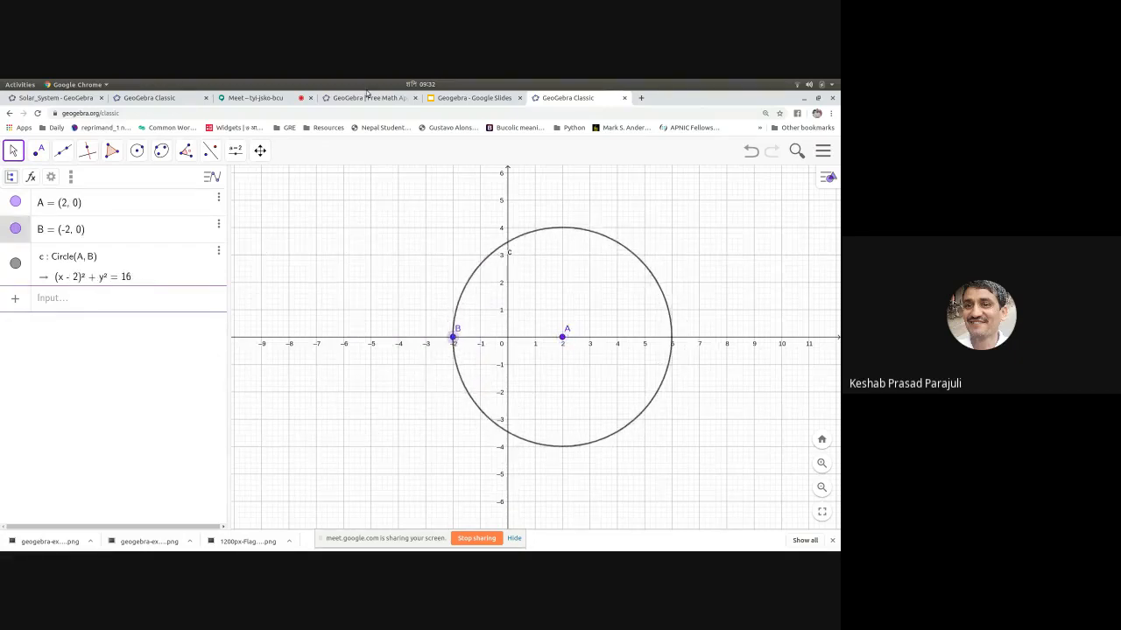
Step: Check the Google Meet call again and return to the GeoGebra circle construction
left_click(246, 99)
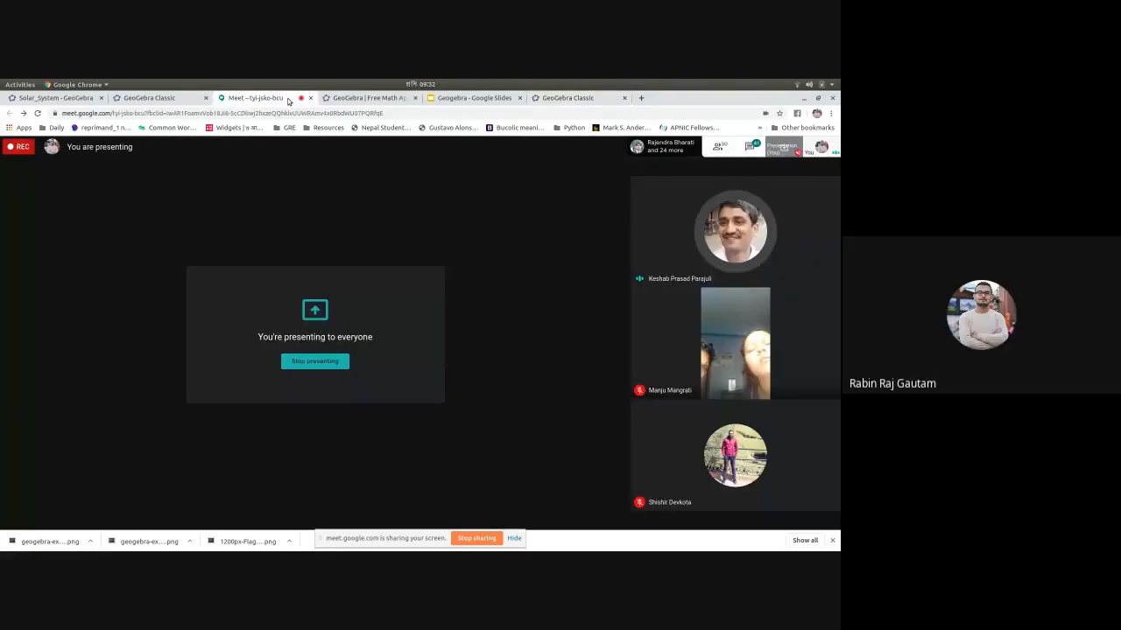
left_click(563, 99)
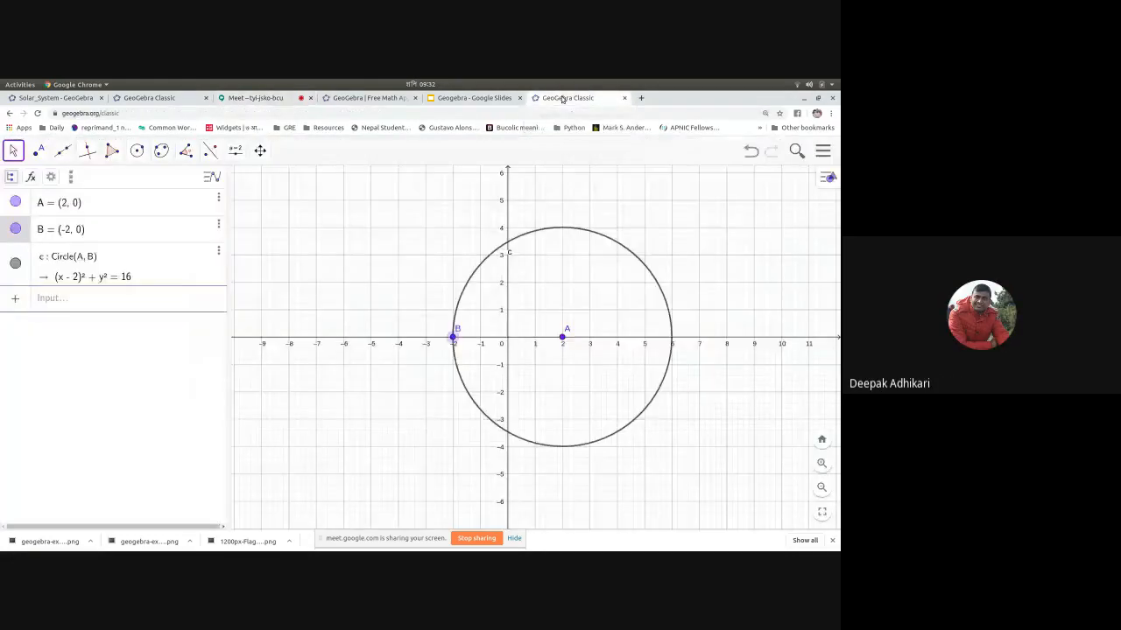
Step: Move the circle's centre A to (-5, 0), check the Google Meet call, return to the GeoGebra circle and move A to (2, 0)
left_click_drag(560, 340, 372, 340)
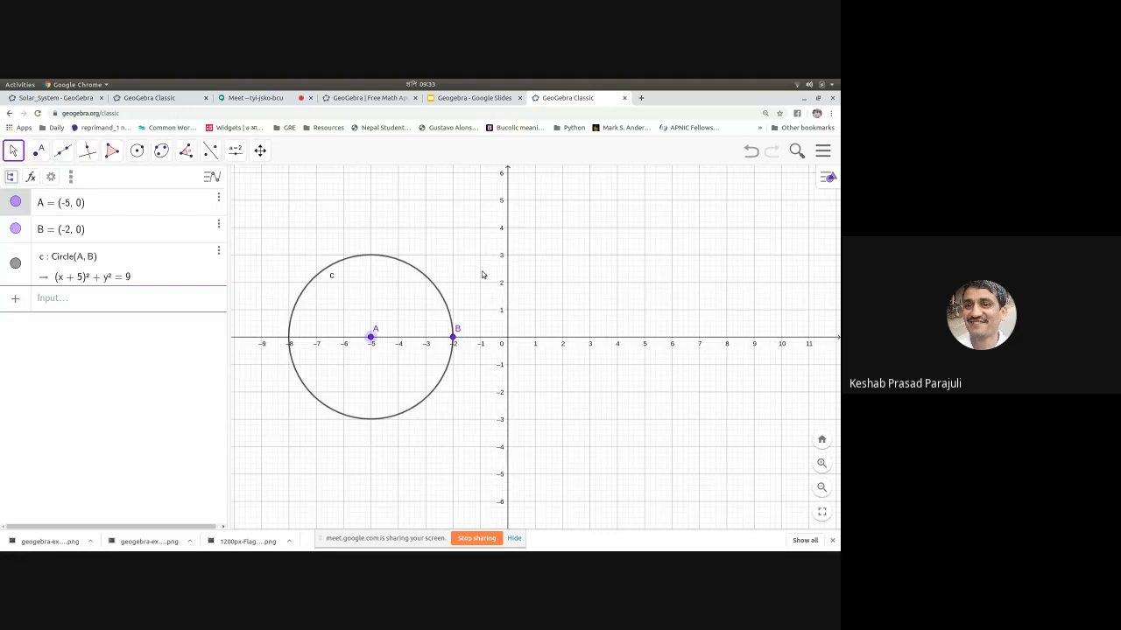
left_click(253, 97)
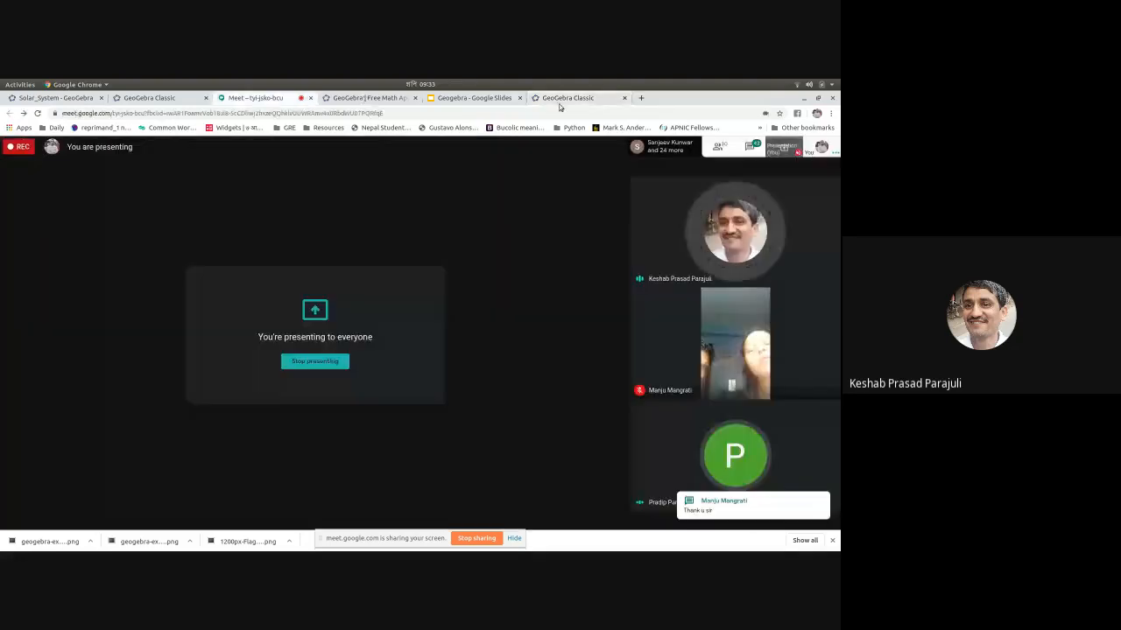
left_click(562, 98)
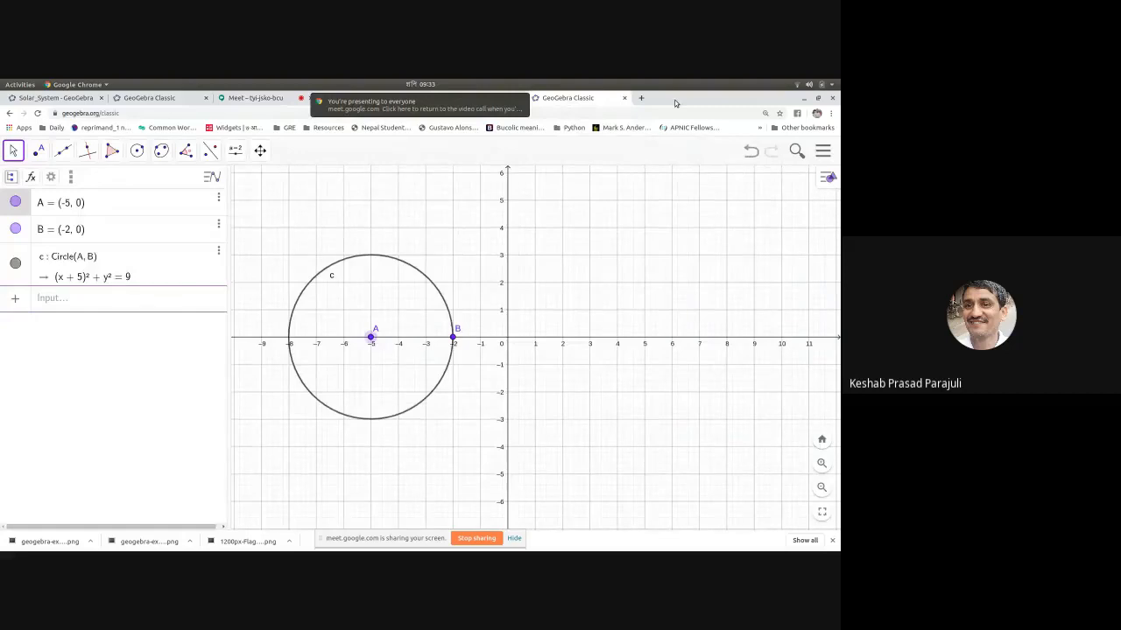
left_click_drag(370, 337, 562, 338)
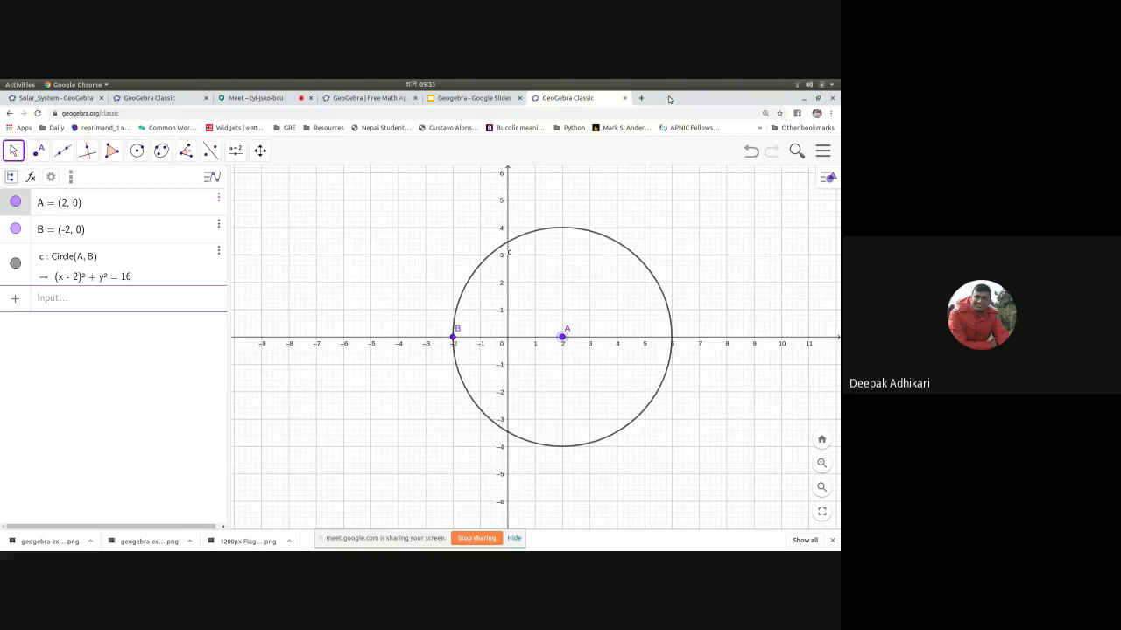
Step: Move the circle's centre A to about (-0.08, -0.52) and point B to about (-5.28, 1.78)
left_click_drag(562, 337, 372, 395)
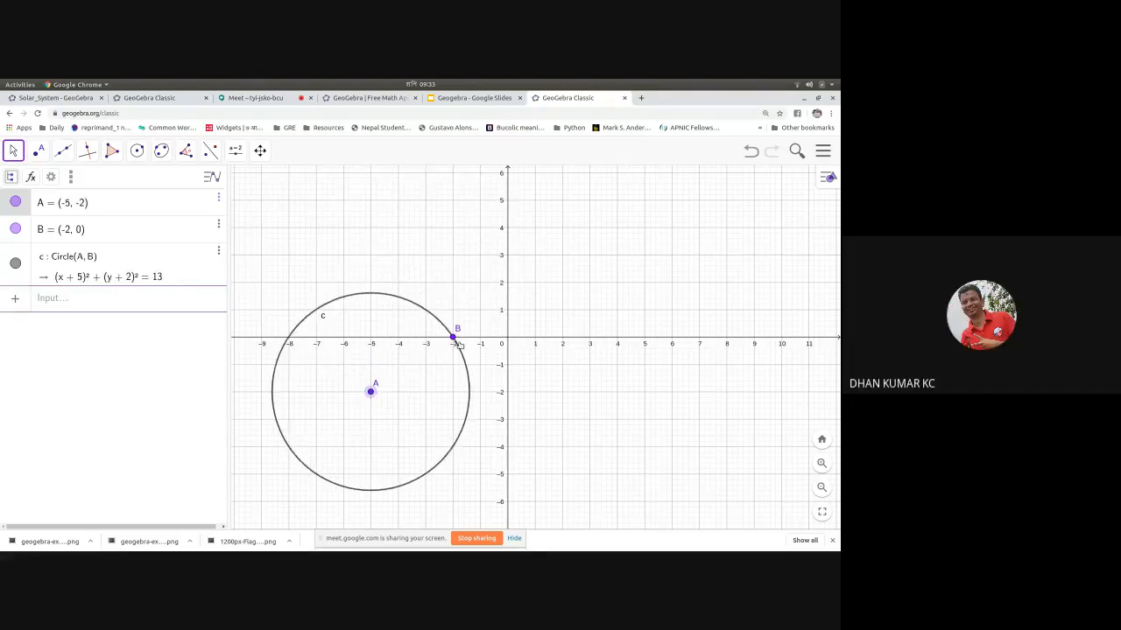
left_click_drag(454, 337, 378, 262)
left_click_drag(372, 391, 506, 351)
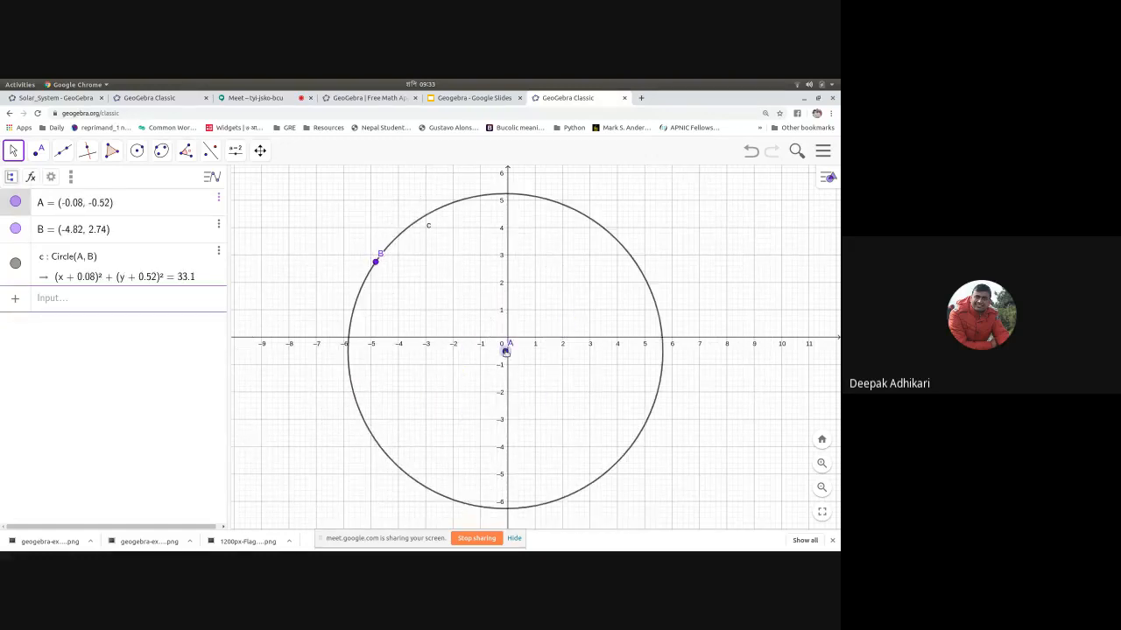
left_click_drag(373, 262, 364, 288)
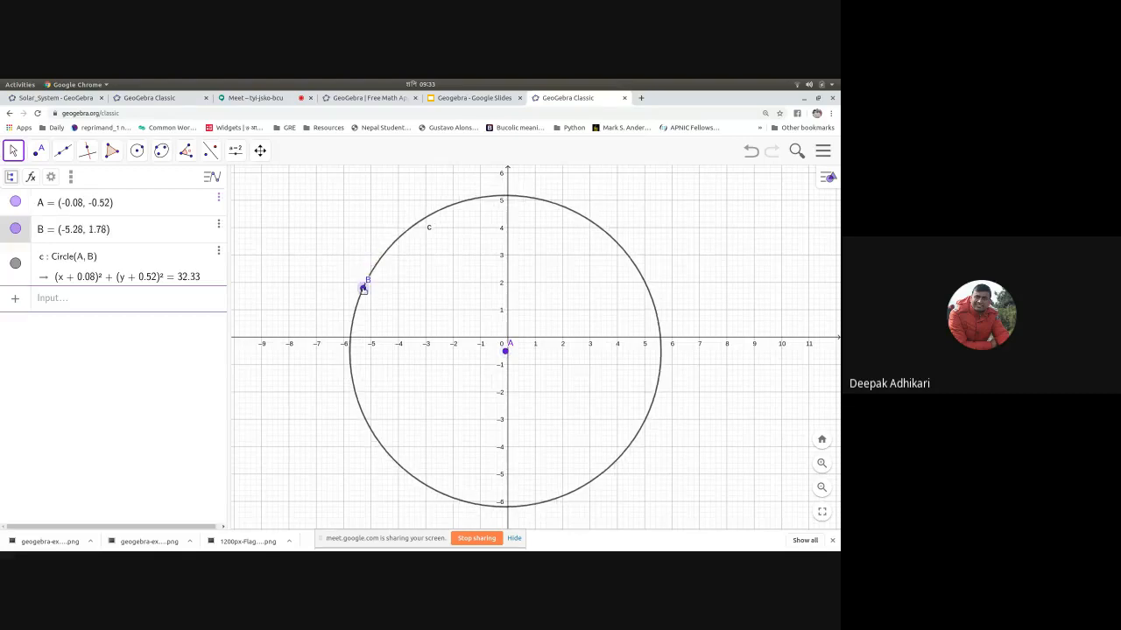
Step: Turn on the trace of point B and hide the circle
right_click(364, 289)
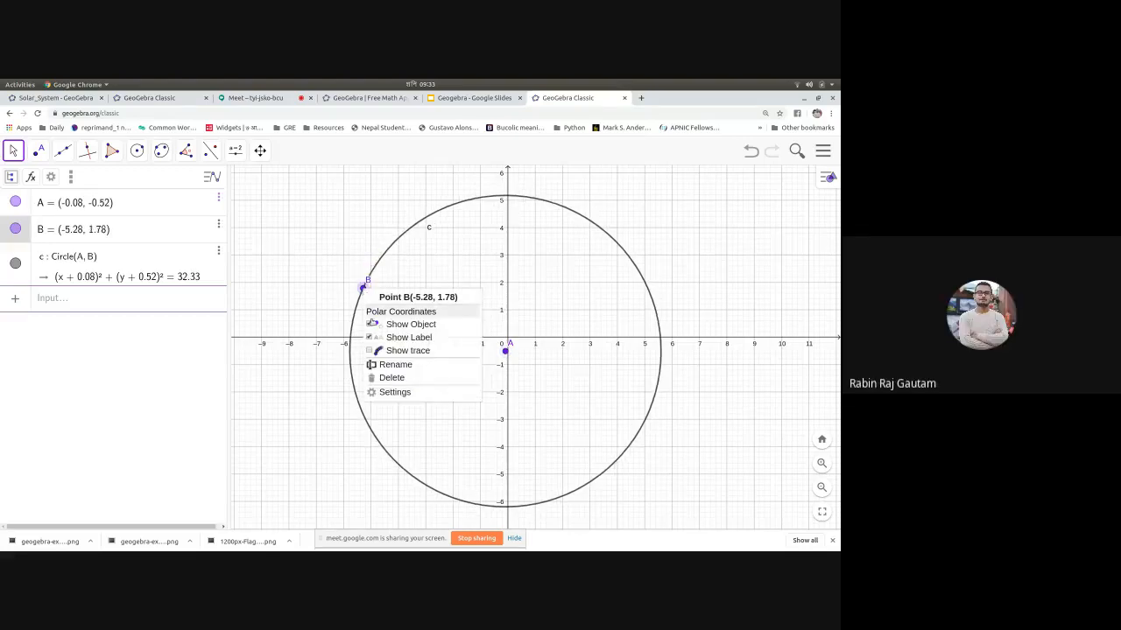
left_click(380, 355)
right_click(385, 253)
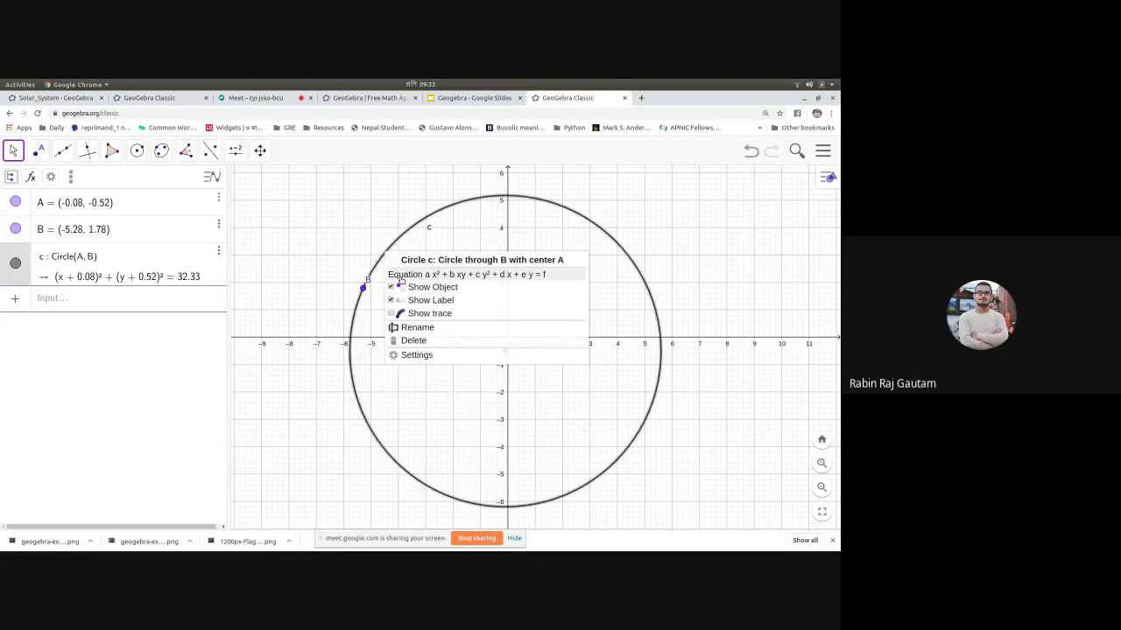
left_click(396, 291)
right_click(362, 289)
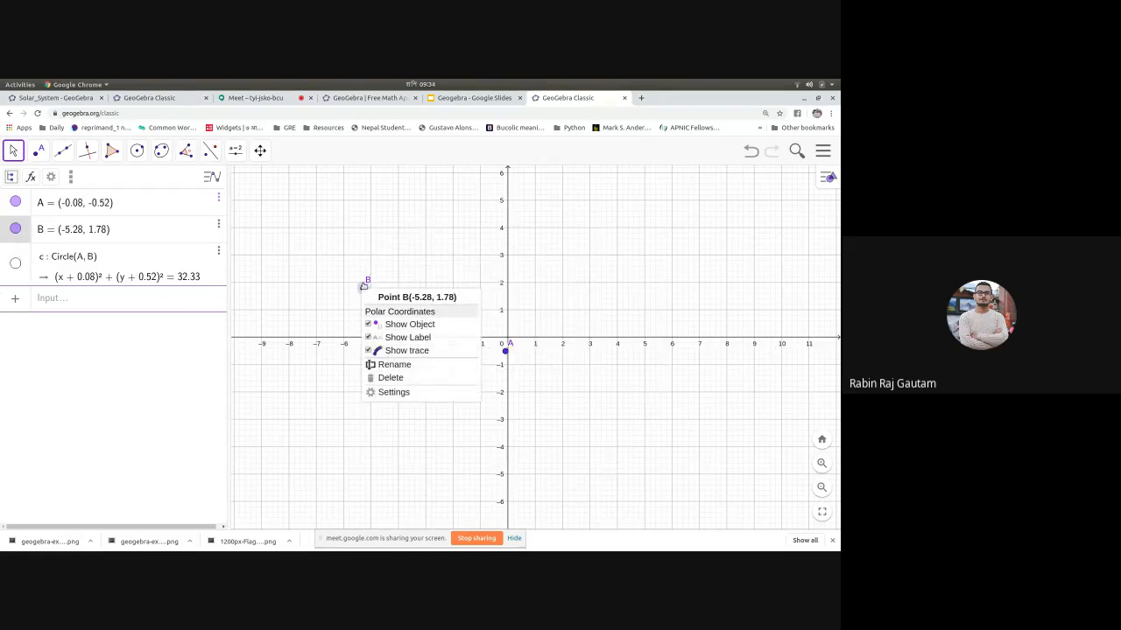
left_click(364, 287)
right_click(364, 287)
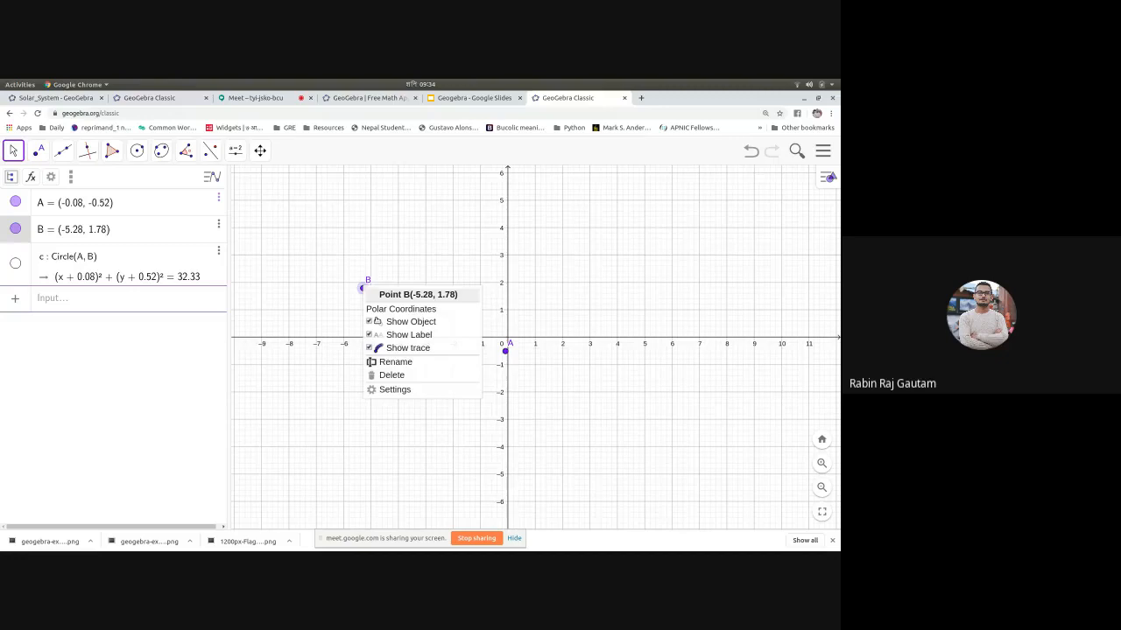
Step: Hide points A and B briefly, and show both points and the circle again
left_click(15, 228)
left_click(15, 202)
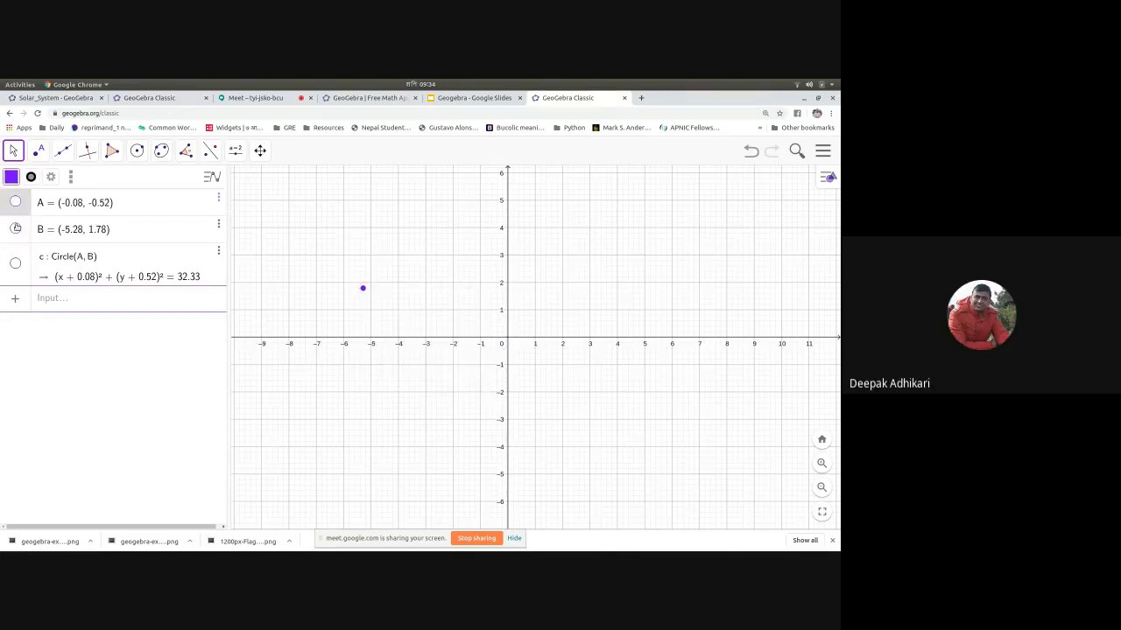
left_click(14, 263)
left_click(14, 202)
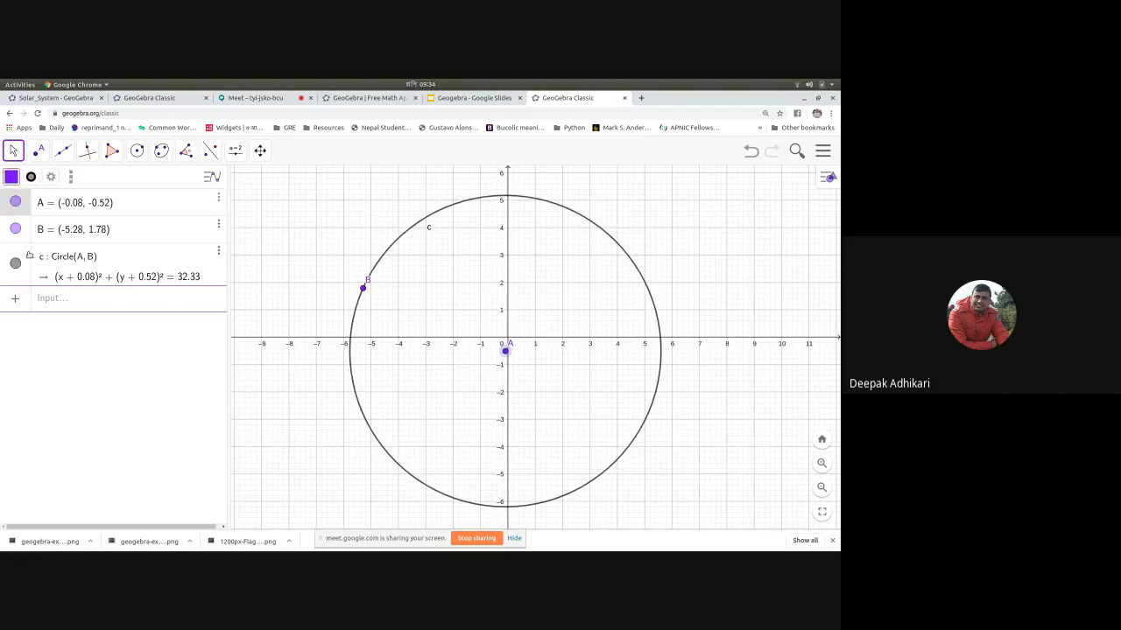
Step: Try to trace the circle by moving point B with its trace on, undoing each move and toggling the circle's visibility
mouse_move(364, 288)
left_mouse_down()
mouse_move(364, 413)
mouse_move(377, 439)
left_mouse_up()
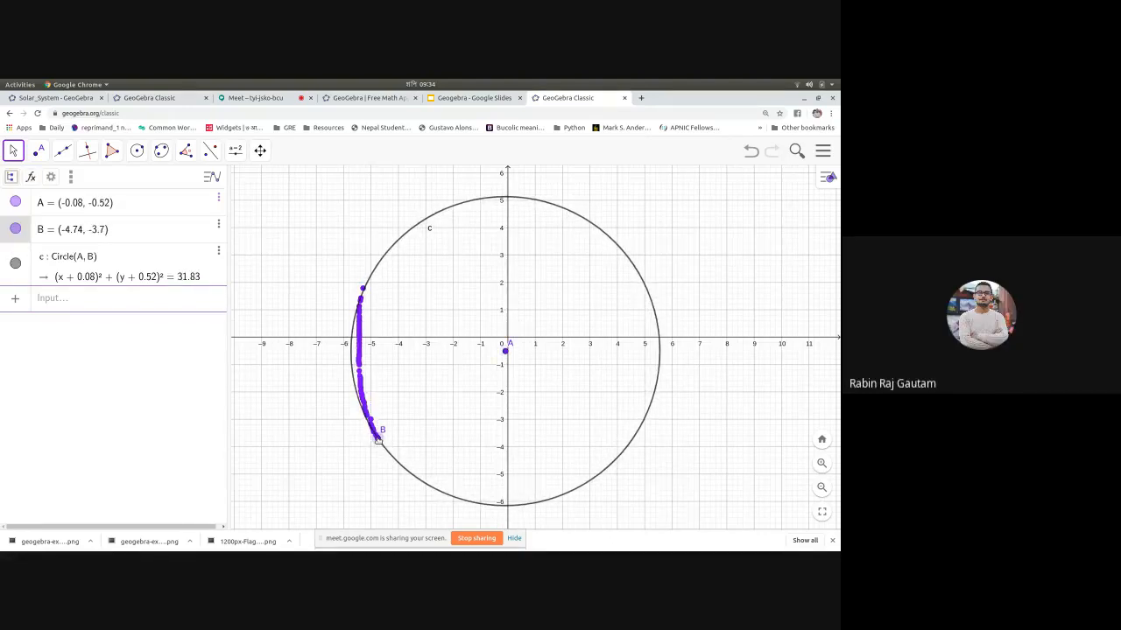
key("ctrl+z")
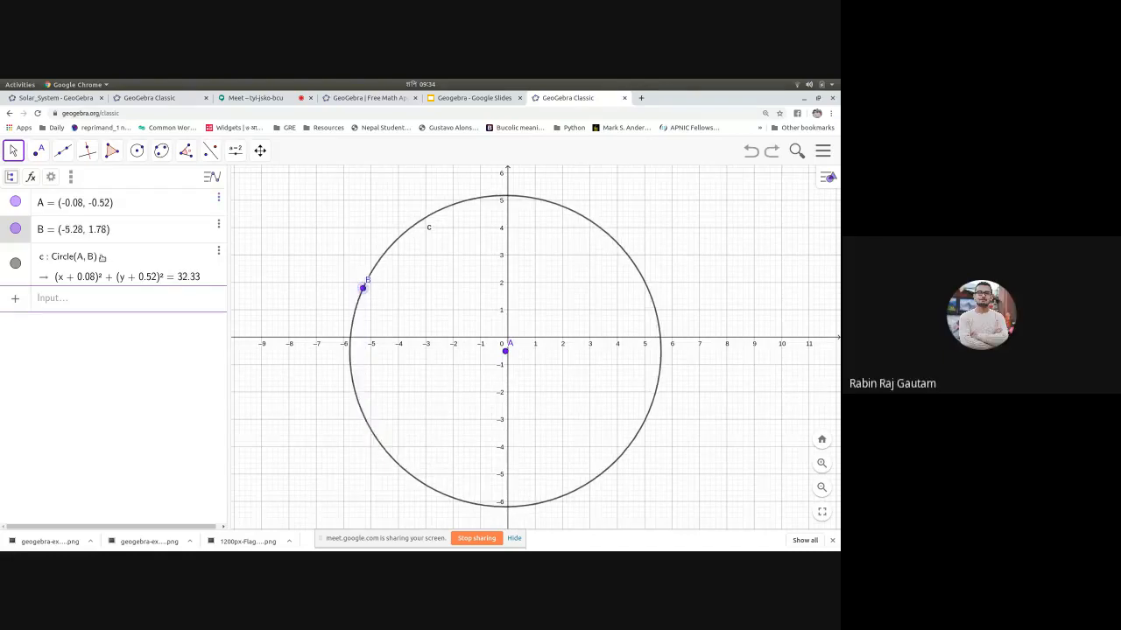
right_click(385, 253)
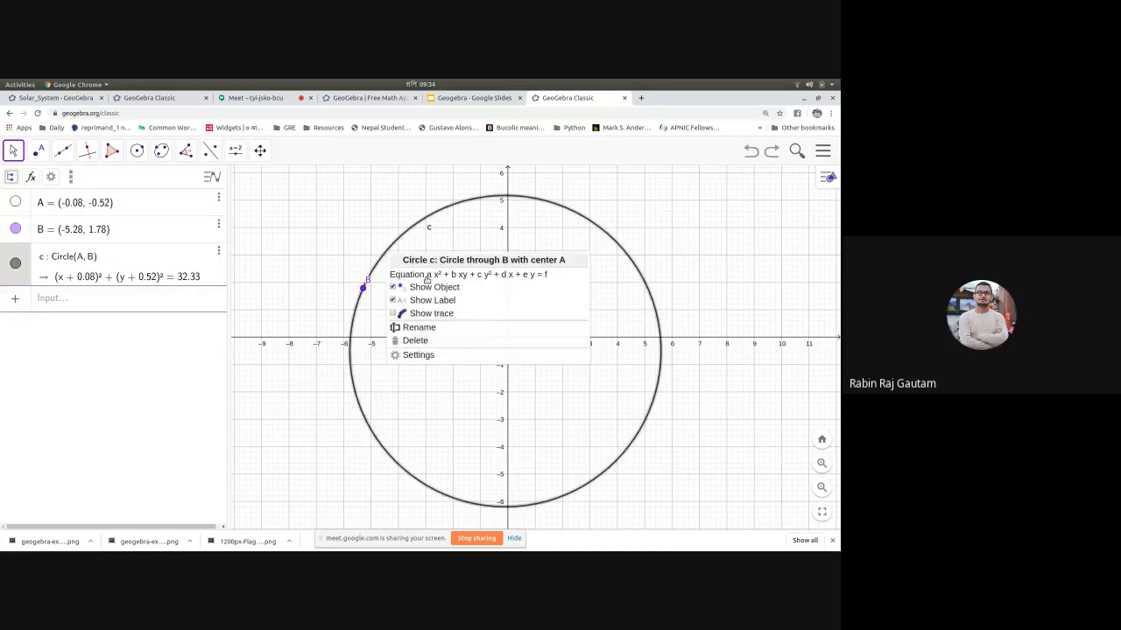
left_click(431, 287)
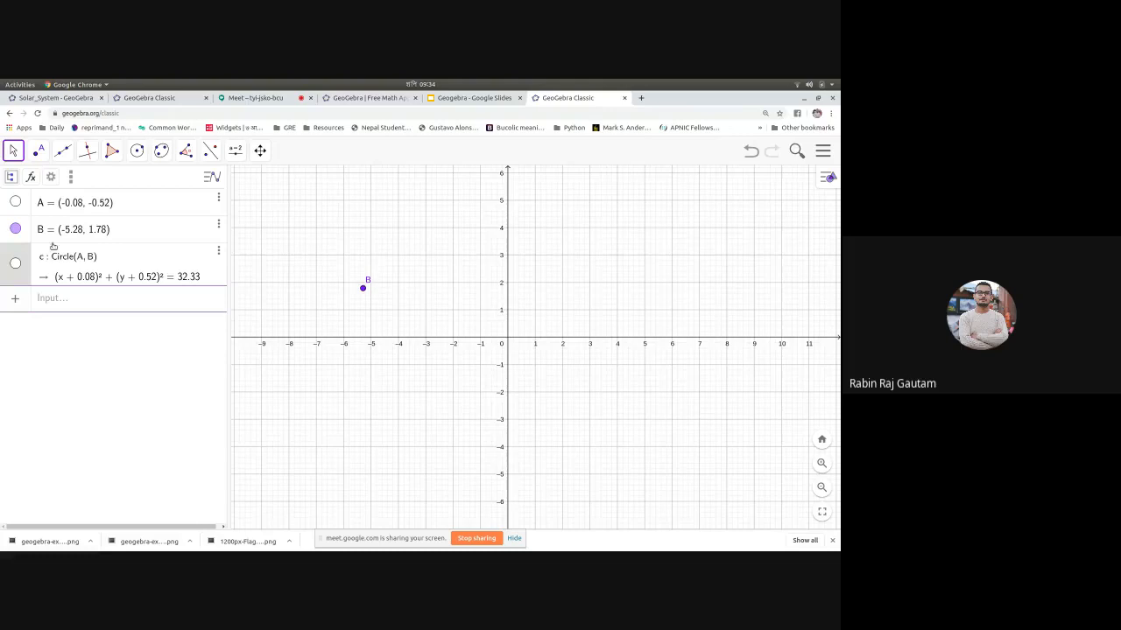
left_click(15, 263)
left_click_drag(367, 288, 382, 274)
key("ctrl+z")
right_click(387, 254)
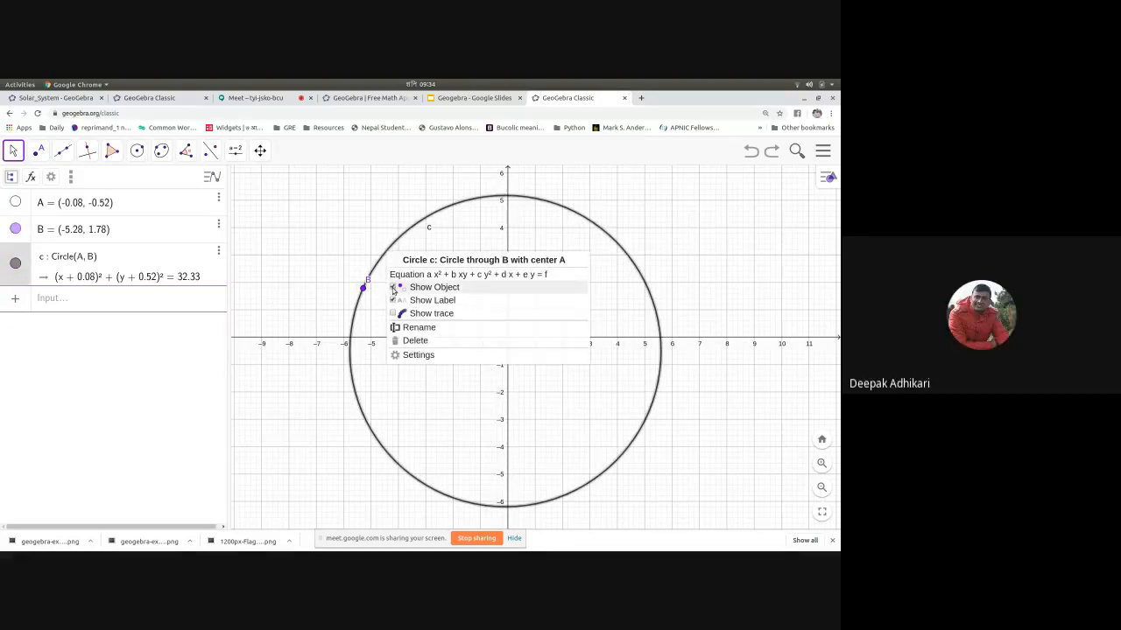
left_click(383, 296)
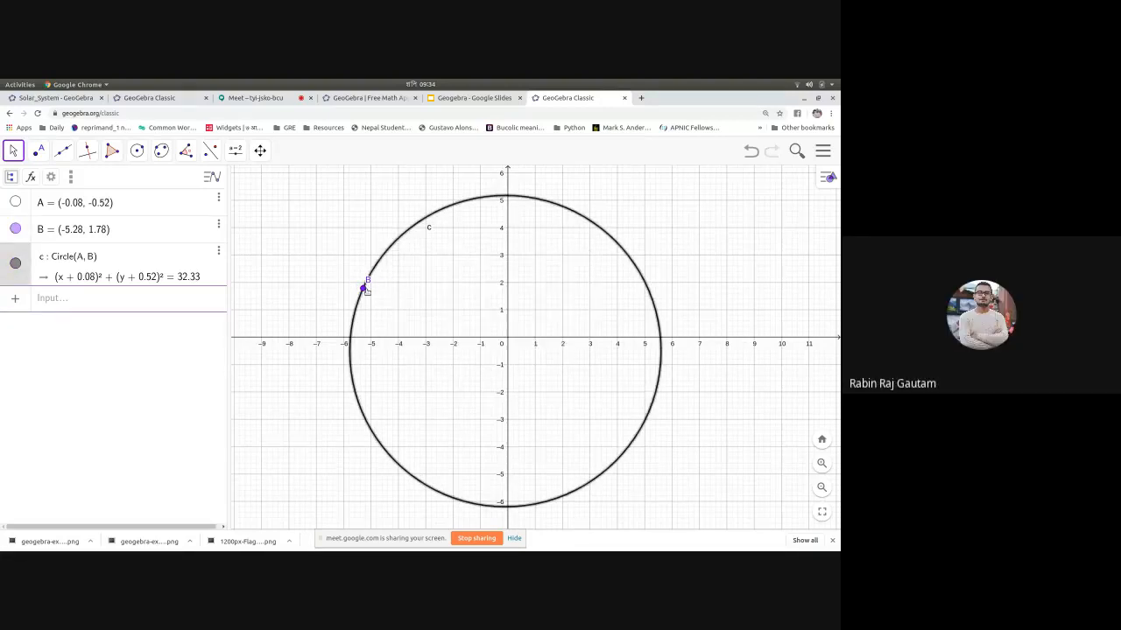
right_click(365, 289)
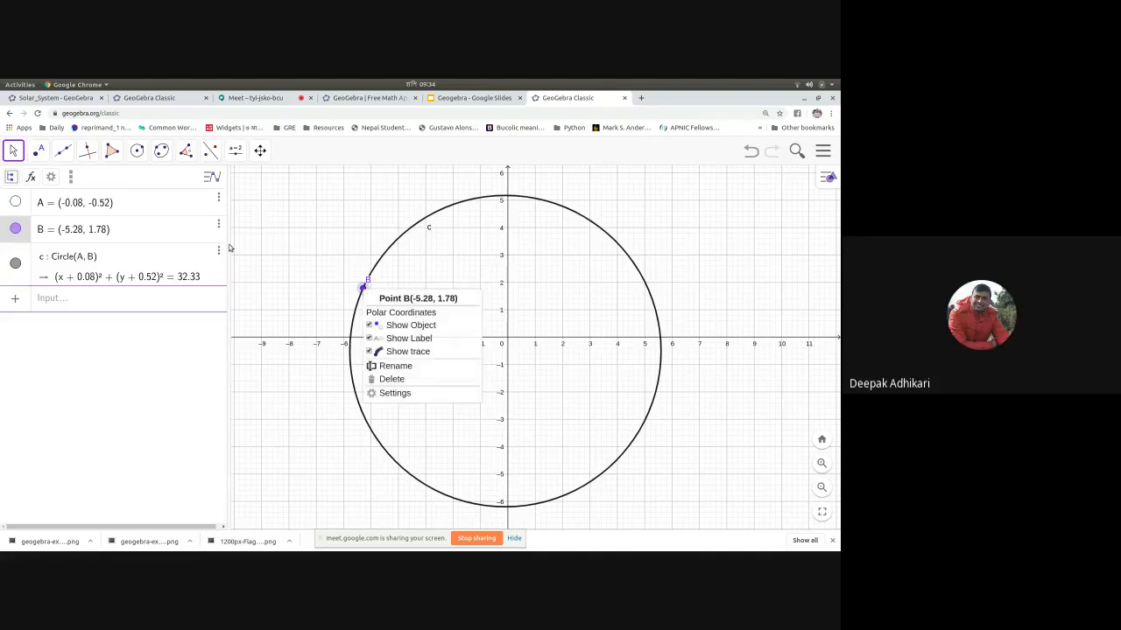
Step: Place a point C on the circle at about (-3.13, 4.28) and turn on its trace
left_click(37, 151)
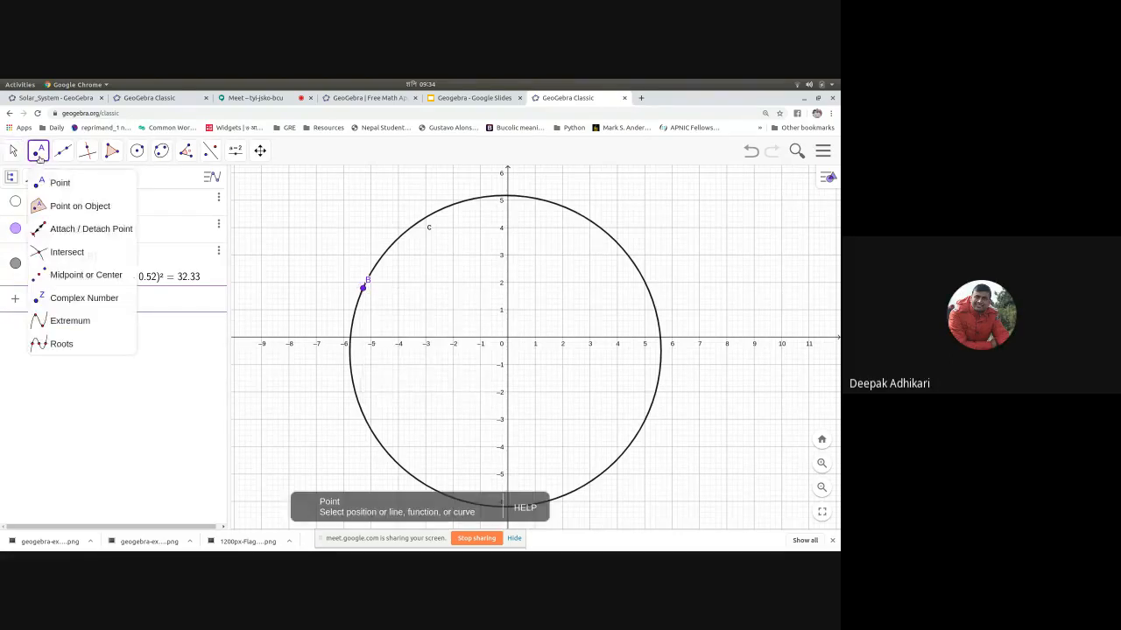
left_click(423, 220)
right_click(422, 220)
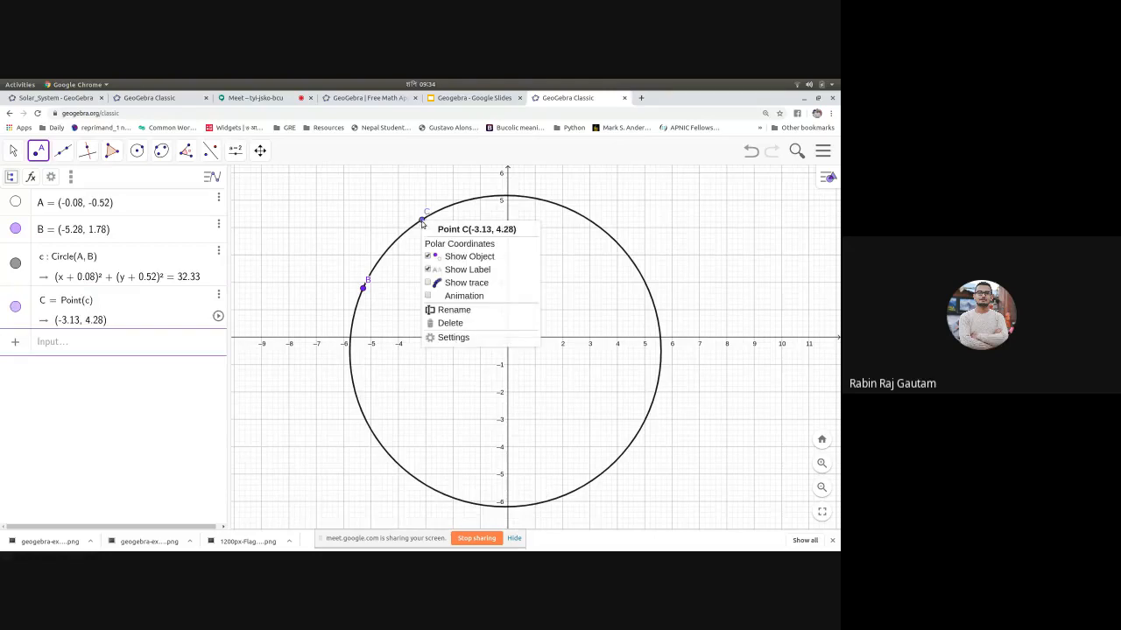
left_click(440, 283)
right_click(424, 217)
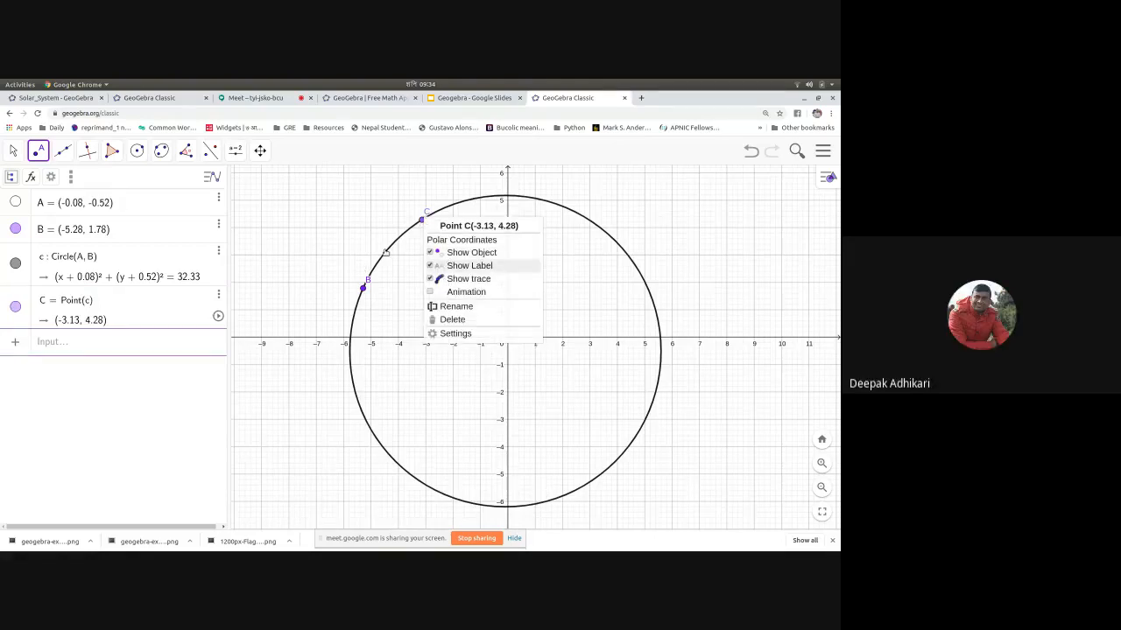
Step: Hide the circle and point B, keeping point C shown
right_click(386, 252)
left_click(405, 288)
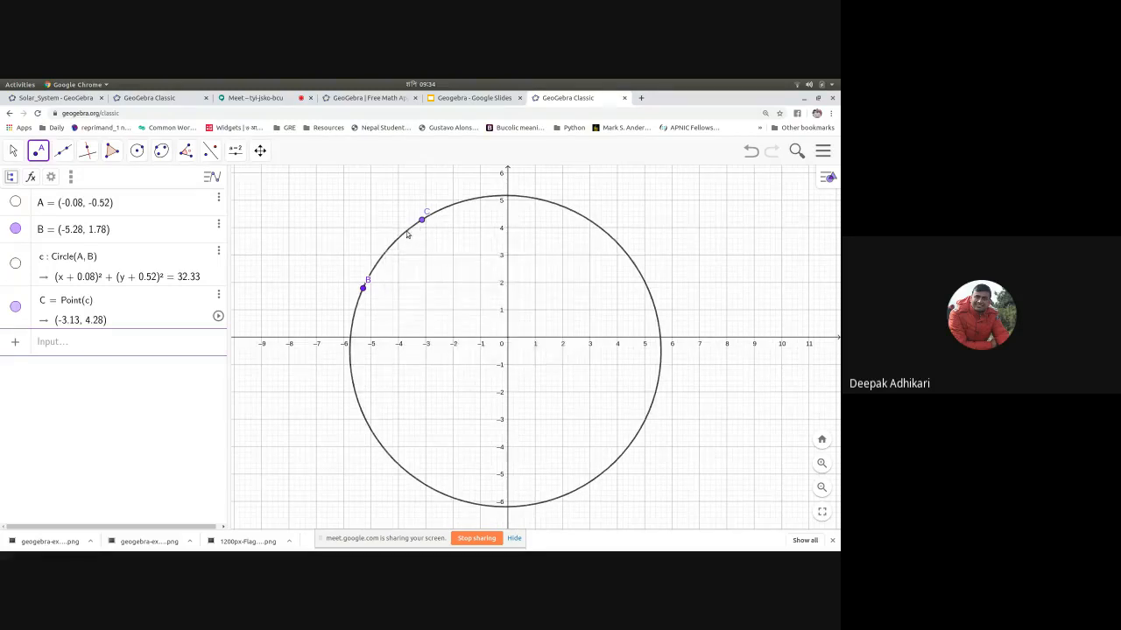
right_click(407, 234)
right_click(384, 255)
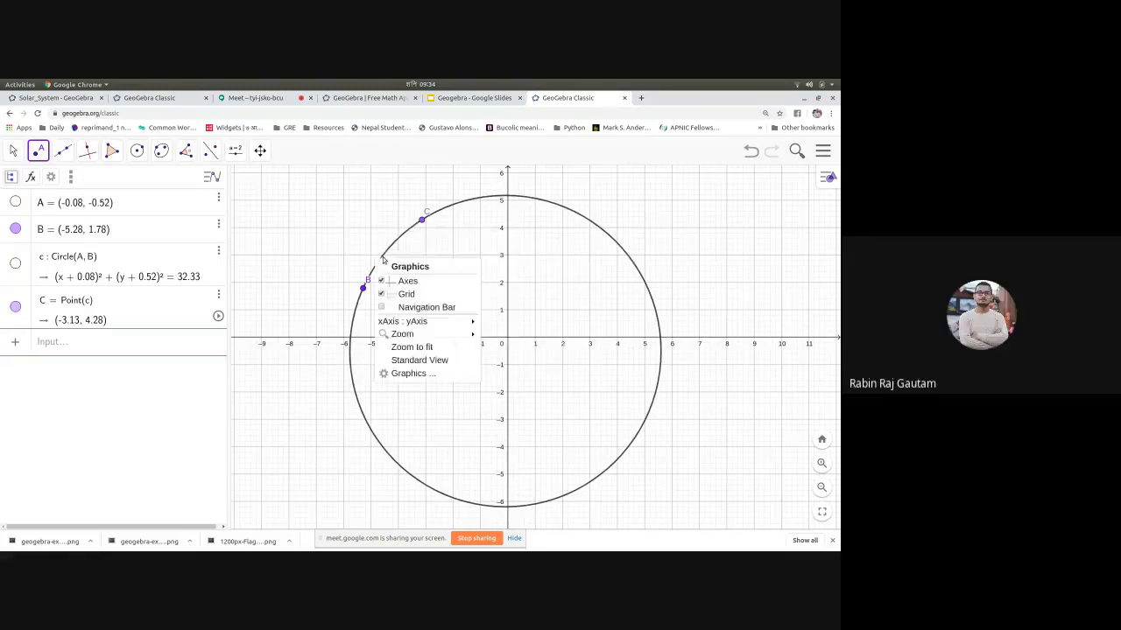
mouse_move(415, 316)
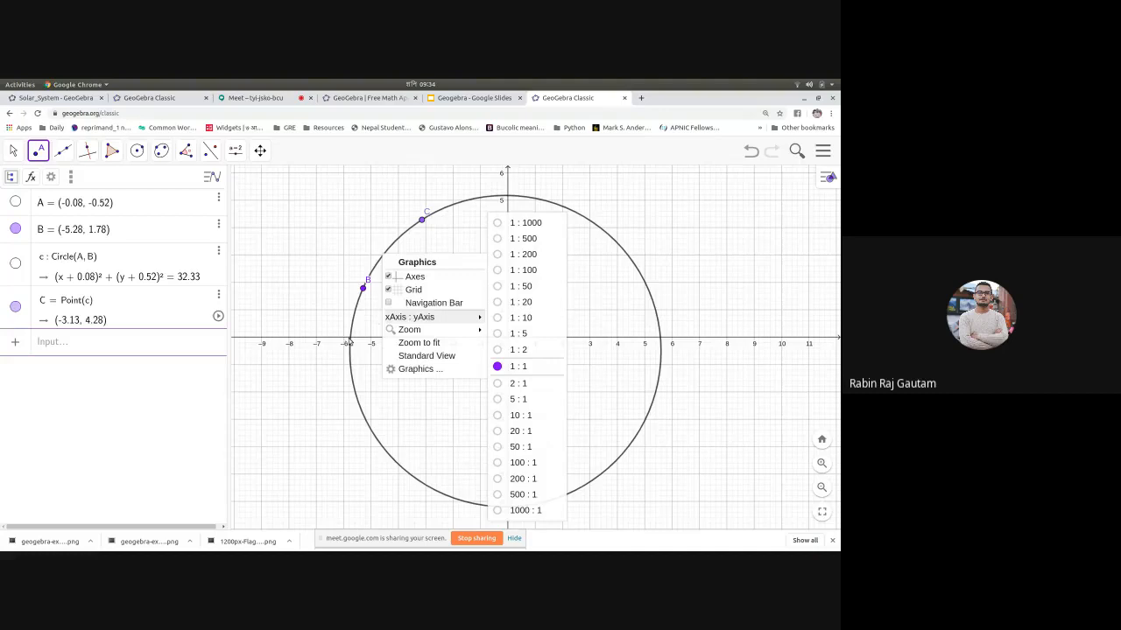
right_click(350, 364)
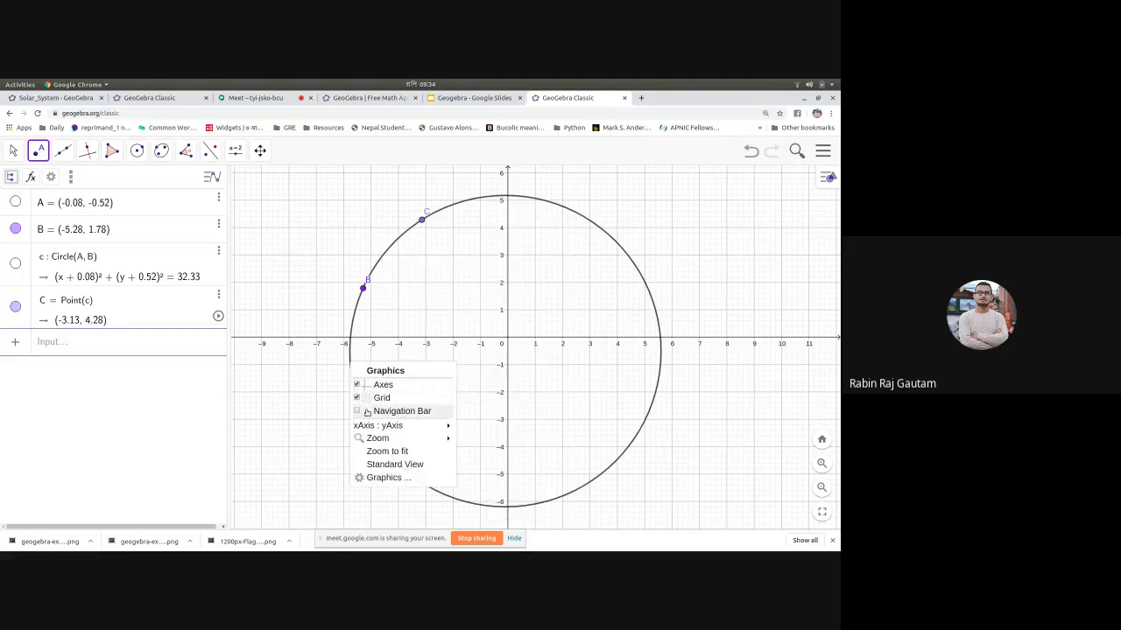
left_click(16, 306)
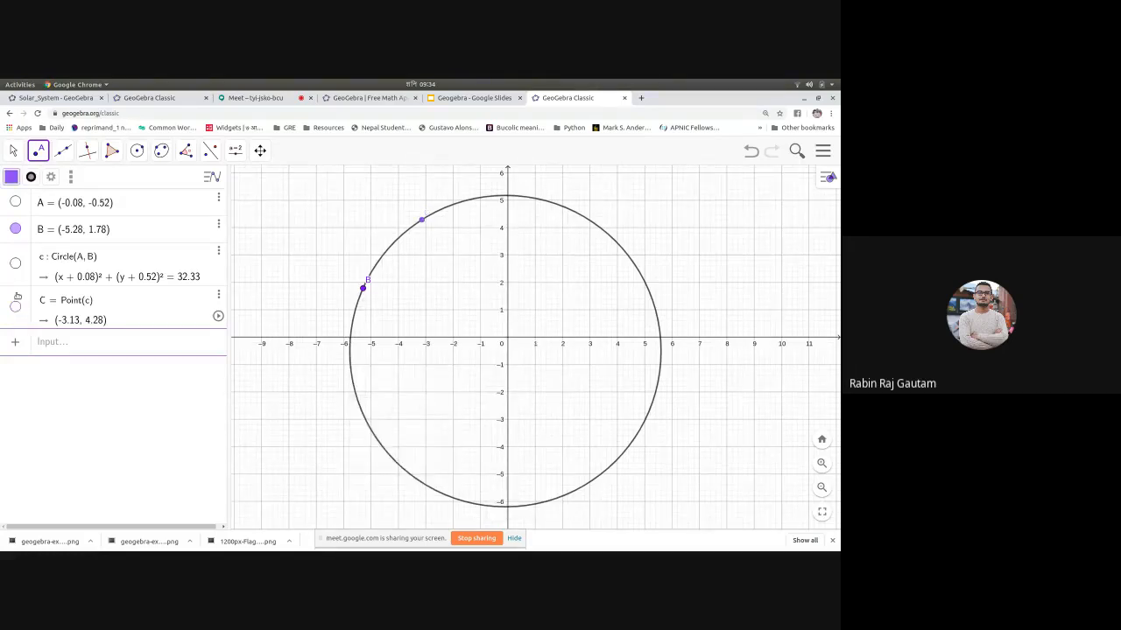
left_click(15, 230)
left_click(15, 261)
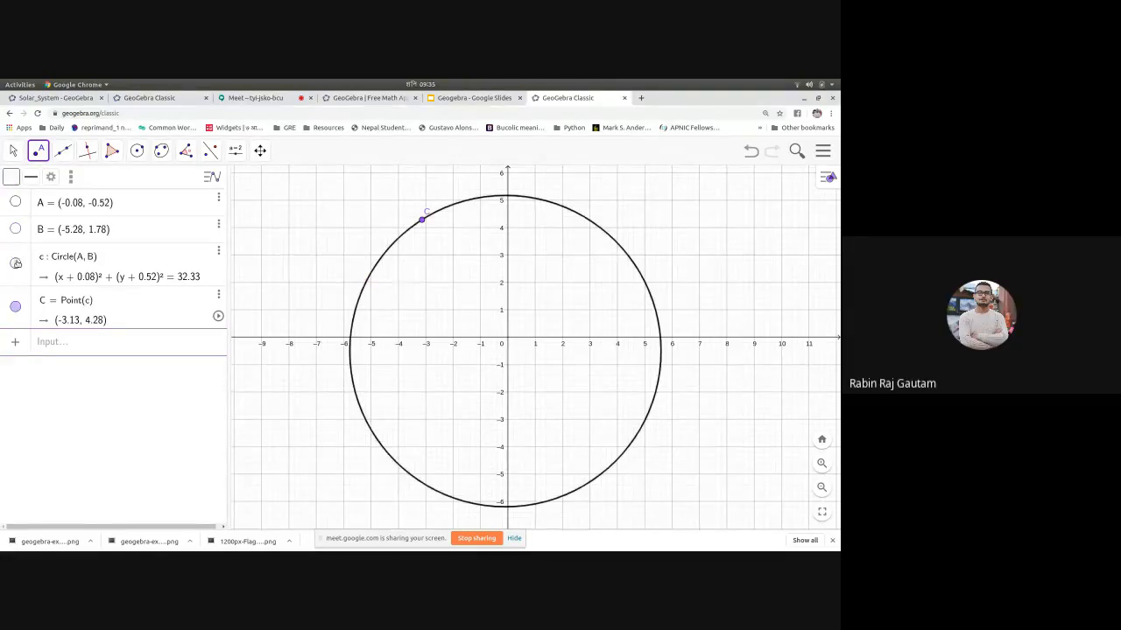
Step: Animate point C so that its trace draws the full circle, and pause the animation
right_click(418, 222)
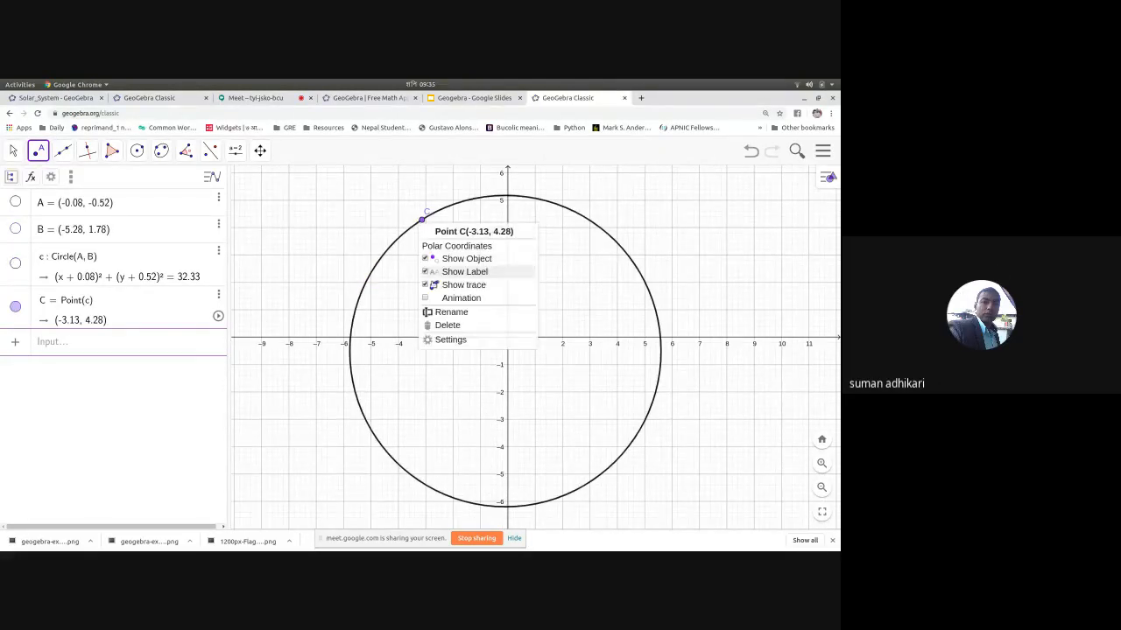
left_click(433, 299)
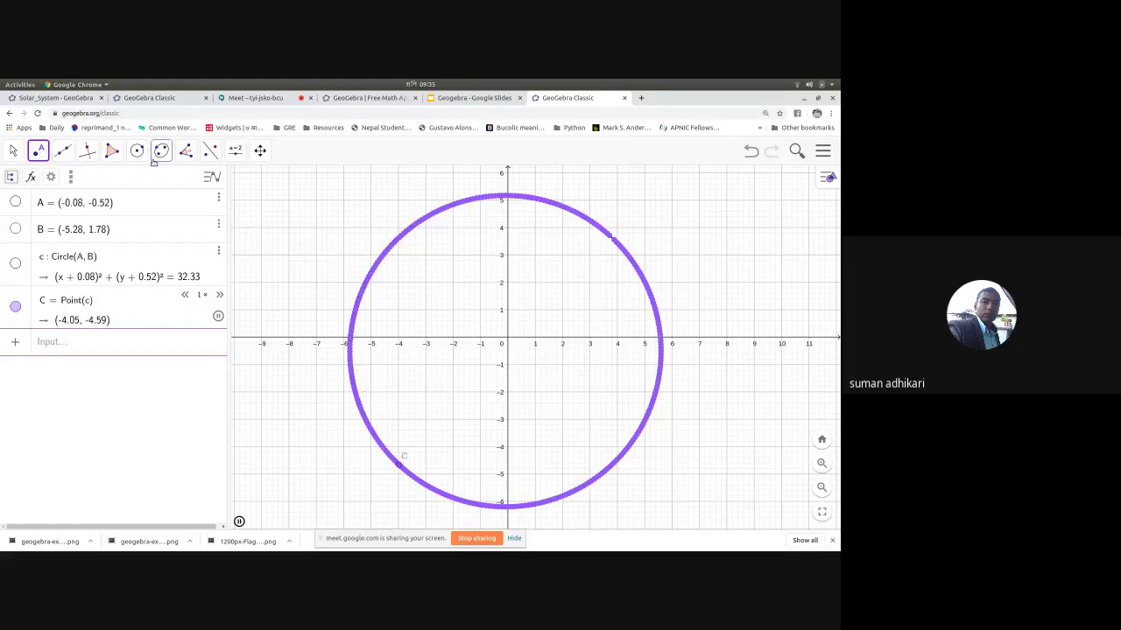
right_click(422, 219)
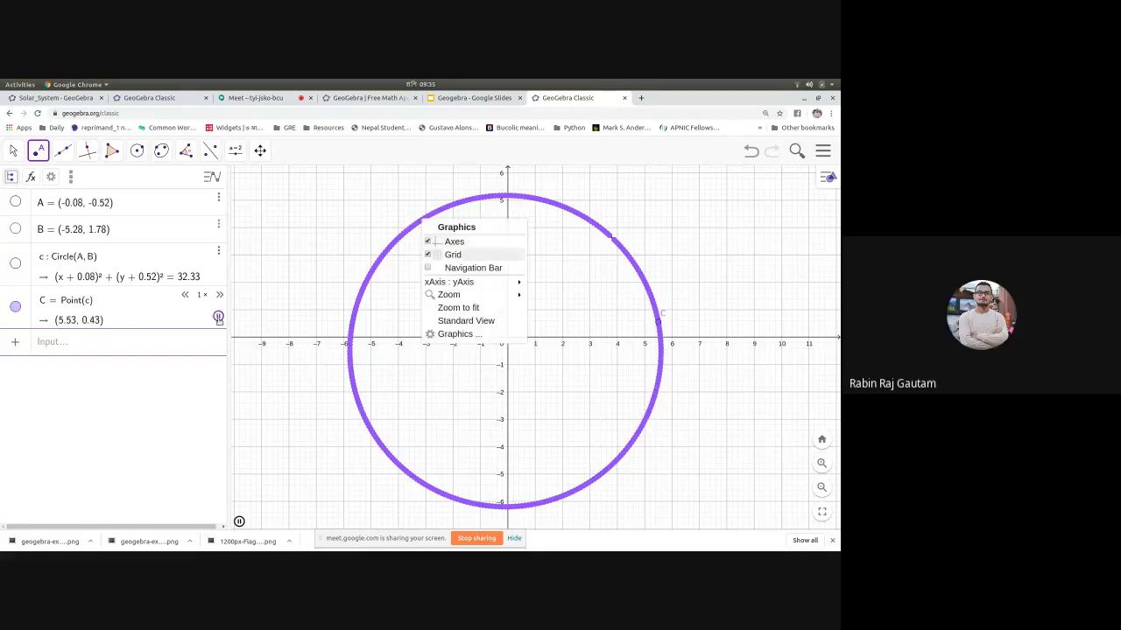
left_click(218, 316)
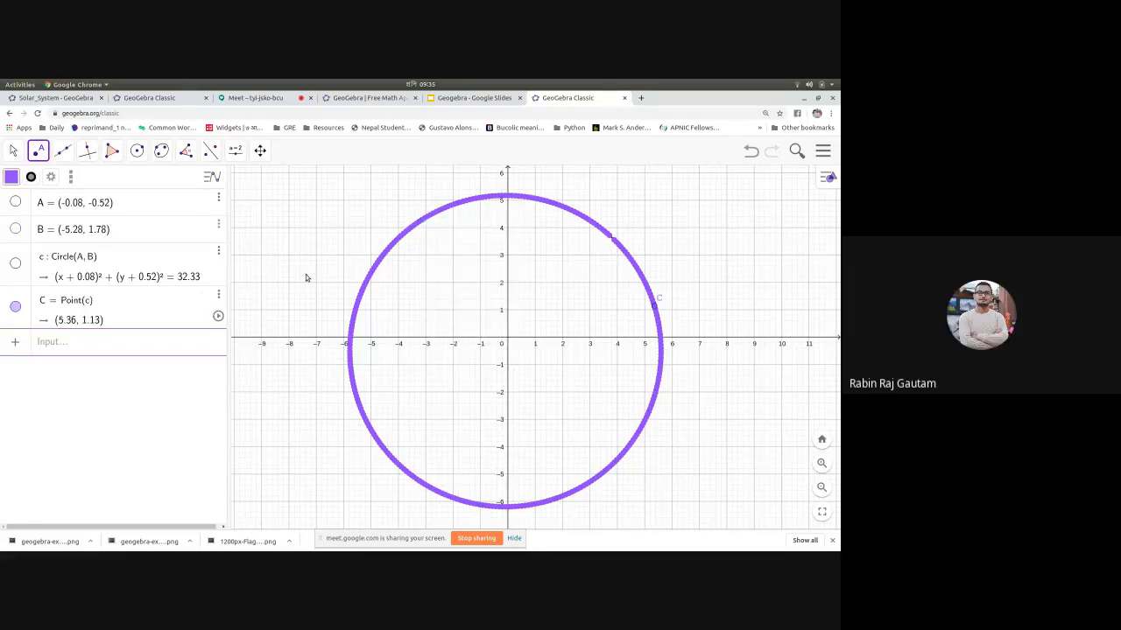
Step: Undo the animated point construction and the hiding until only A, B and the circle are shown
left_click(752, 151)
left_click(752, 151)
left_click(751, 151)
left_click(751, 151)
left_click(752, 151)
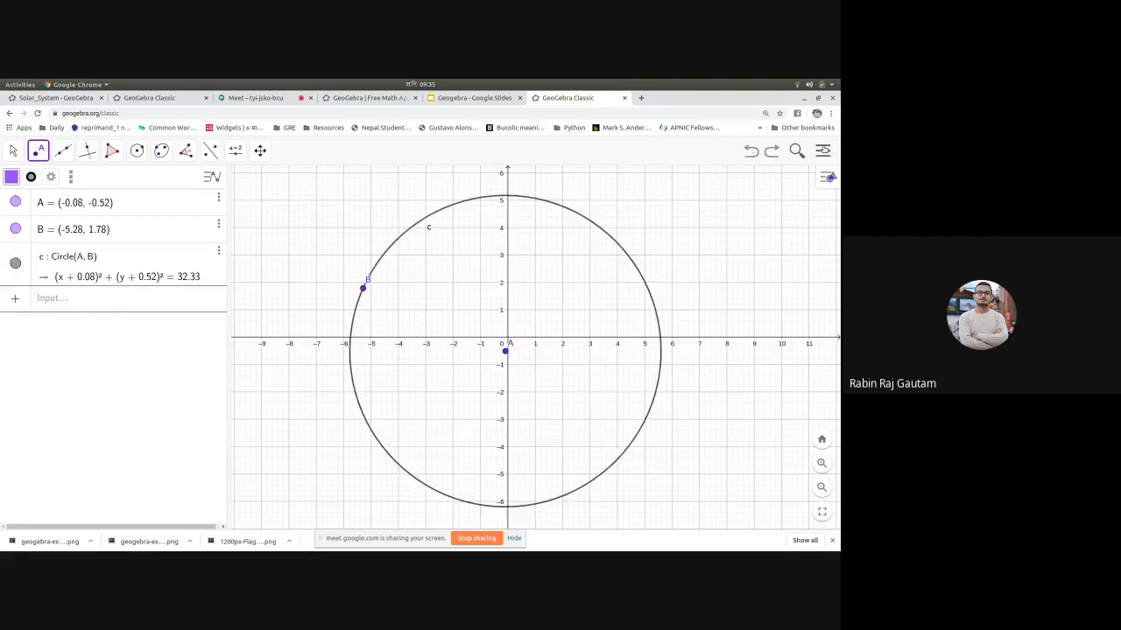
Step: Start a new empty GeoGebra file, discarding the circle construction
left_click(823, 151)
left_click(720, 225)
left_click(549, 259)
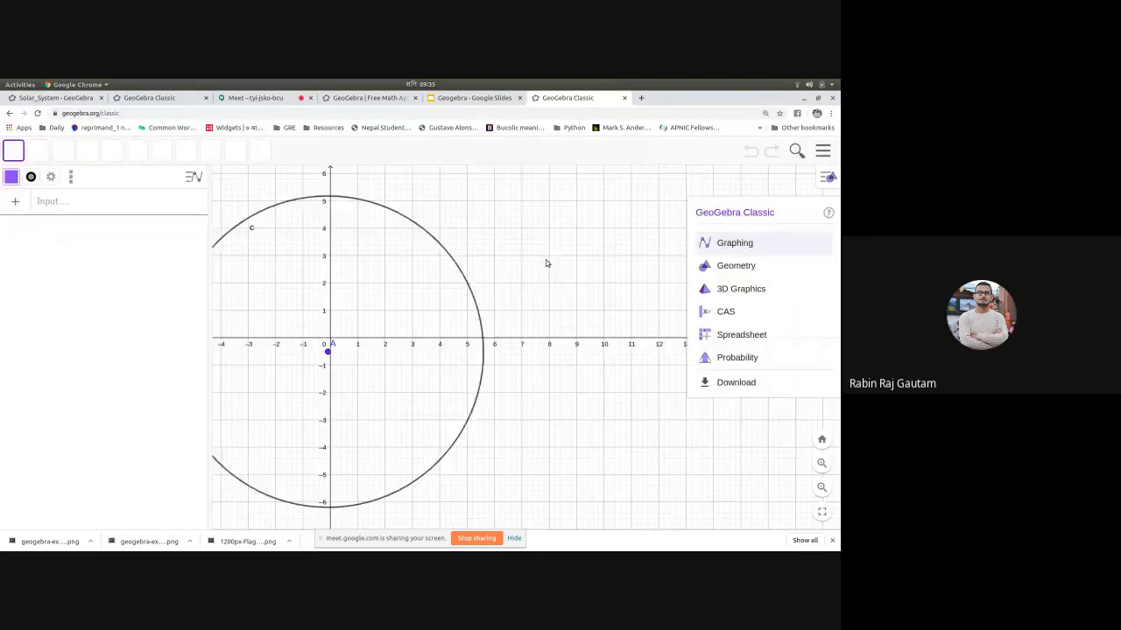
Step: Draw a circle centred at about (4.22, -0.6) through a point at about (7.14, -2.92)
left_click(137, 151)
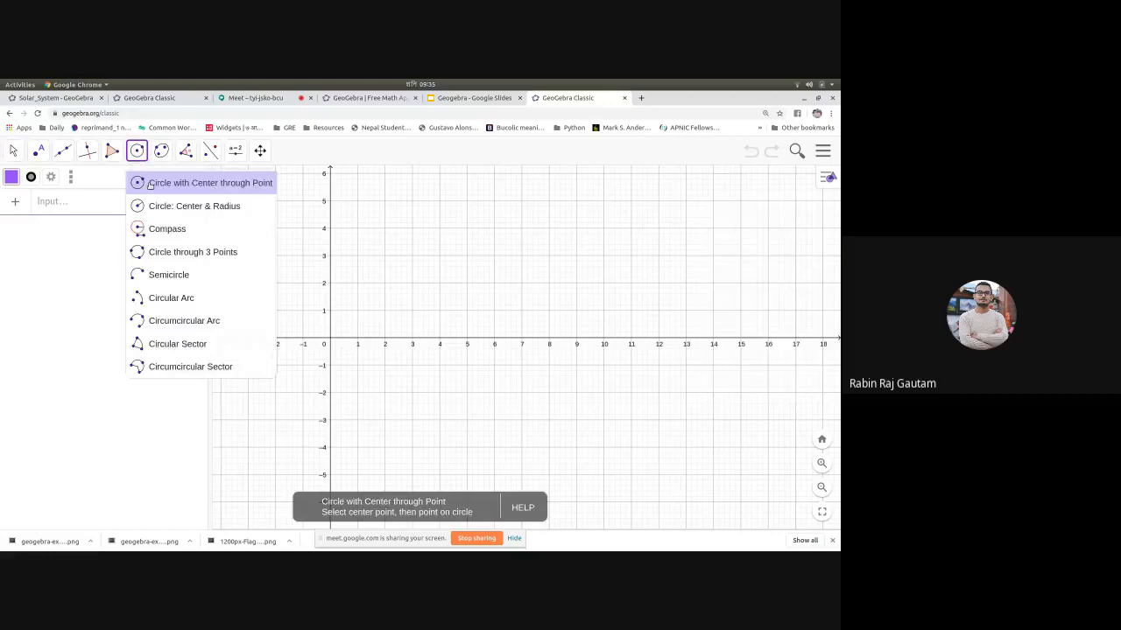
left_click(150, 185)
left_click(446, 354)
left_click(526, 421)
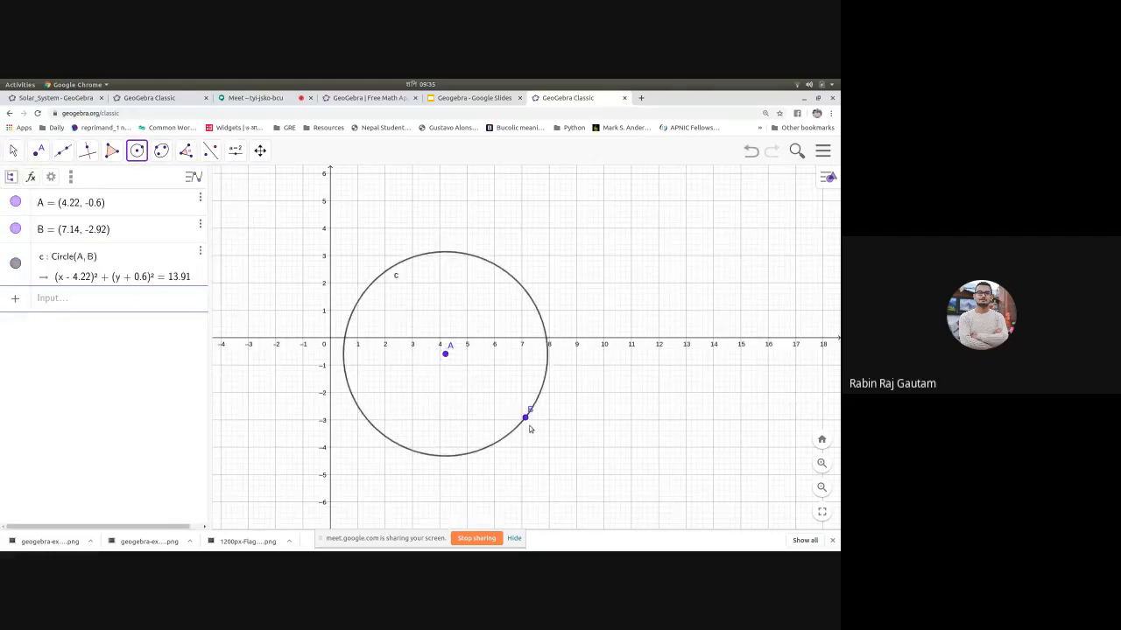
right_click(526, 419)
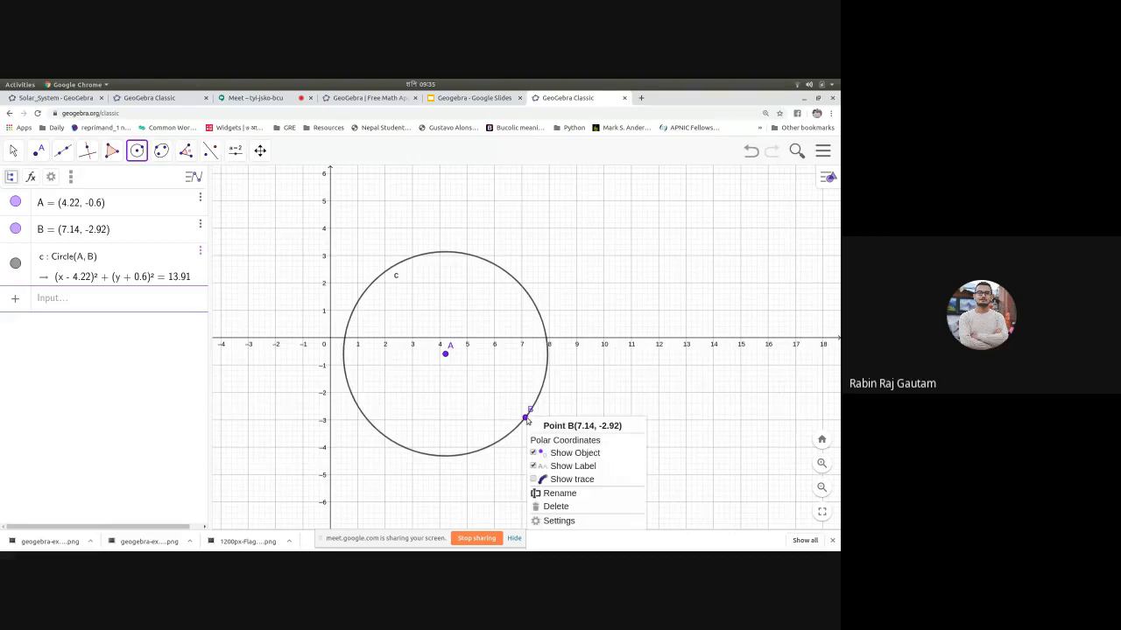
left_click(160, 415)
Step: Place point C on the circle's upper part at about (2.54, 2.73) and turn on its trace
left_click(39, 151)
left_click(59, 184)
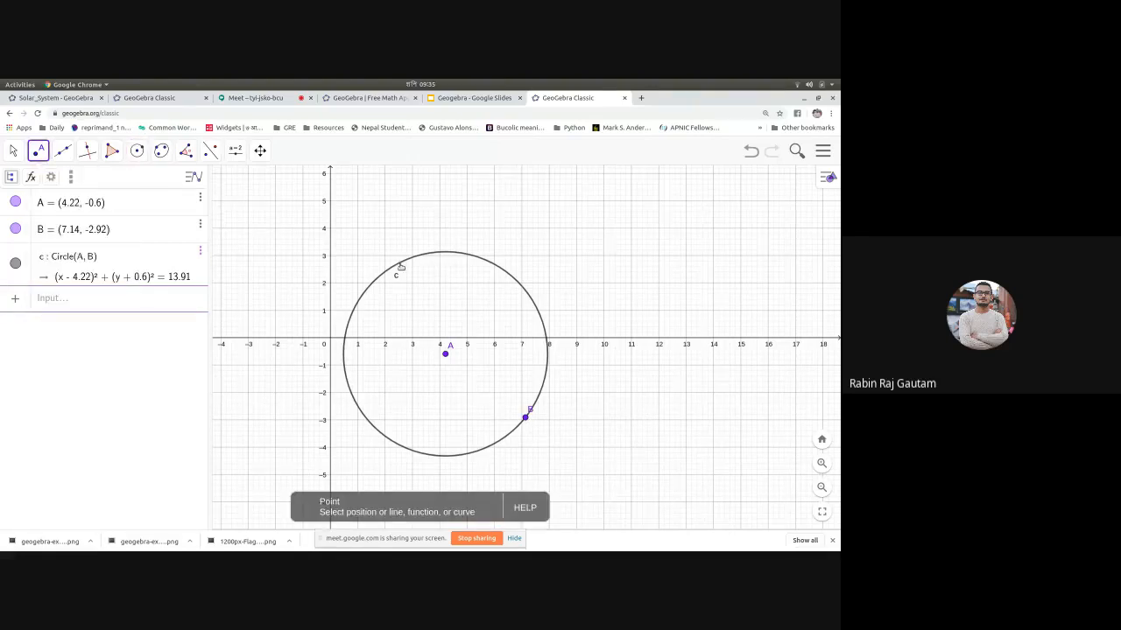
left_click(400, 264)
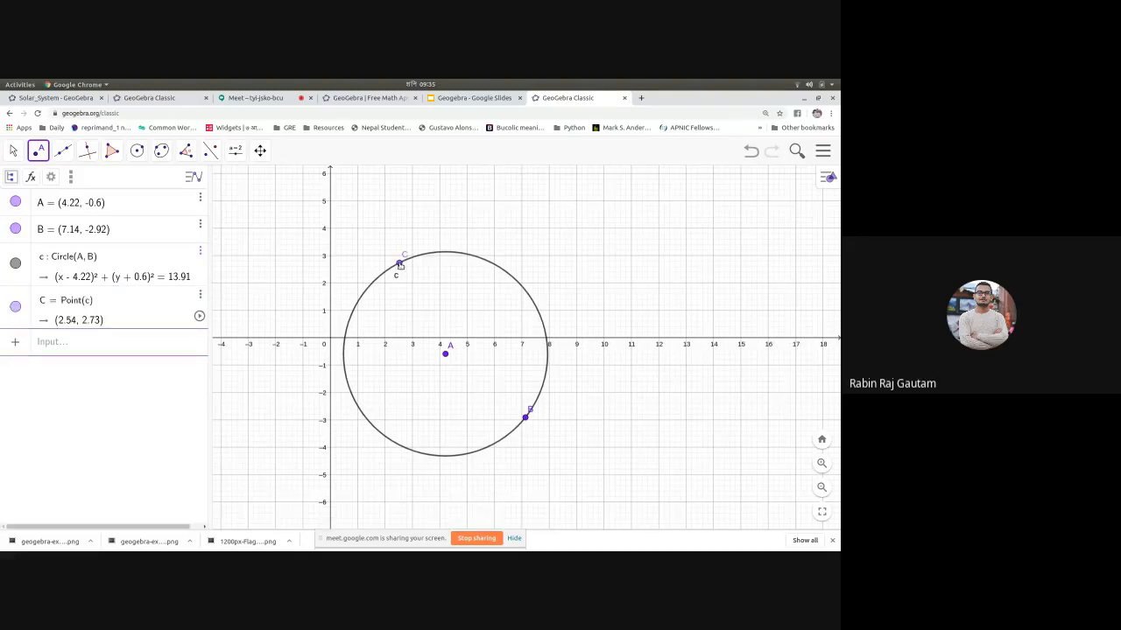
right_click(400, 264)
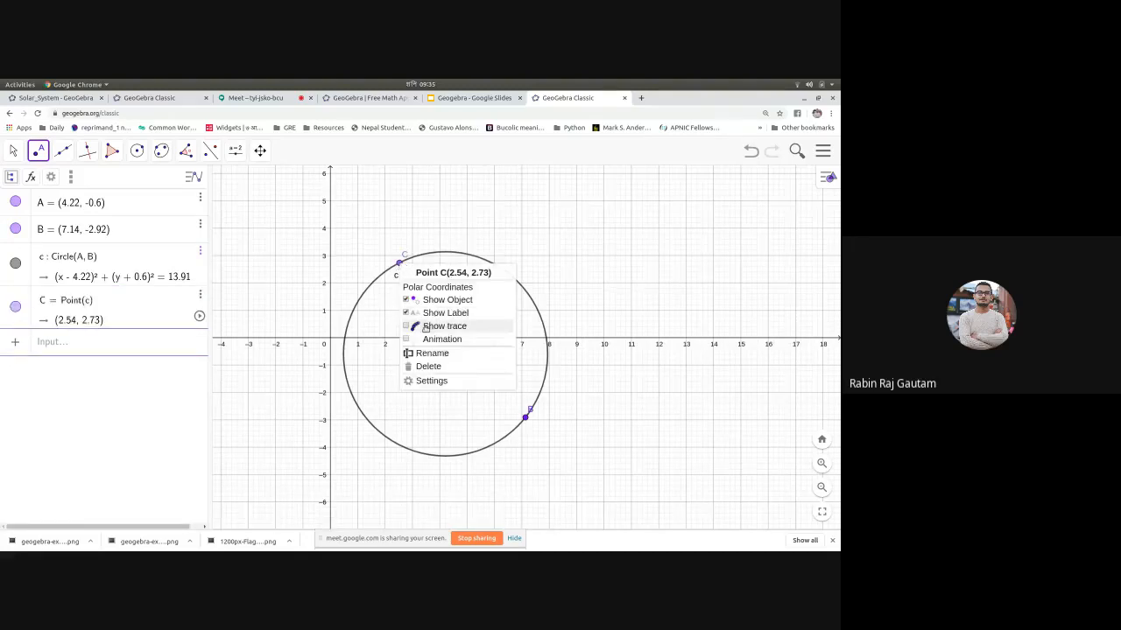
left_click(425, 327)
right_click(401, 264)
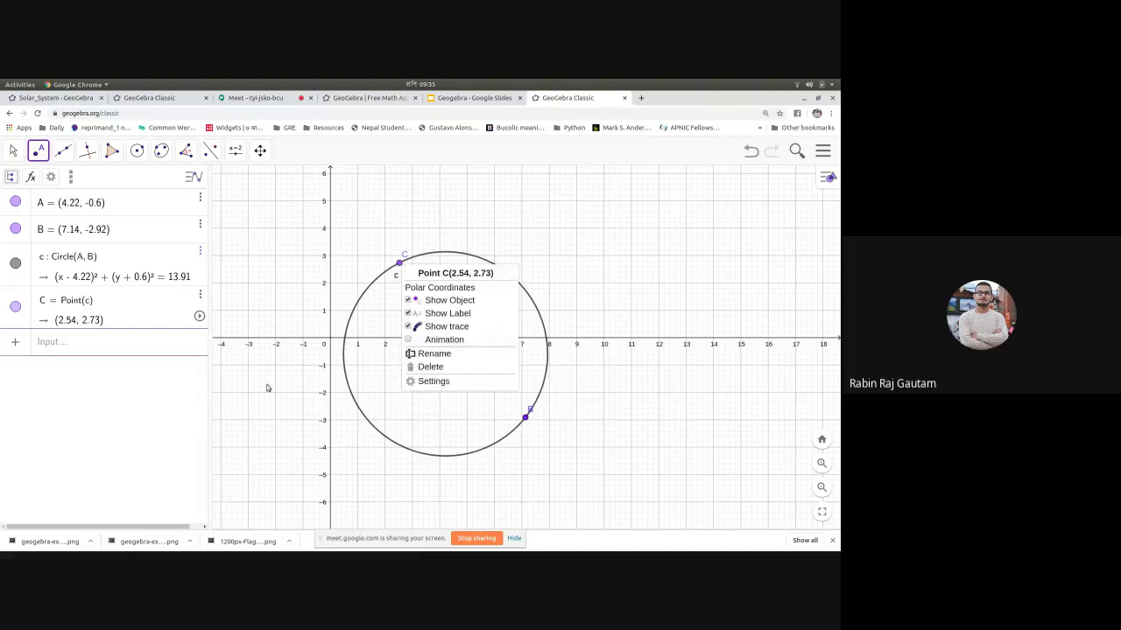
left_click(205, 395)
Step: Hide the circle and animate point C so that its trace draws the full circle
right_click(435, 253)
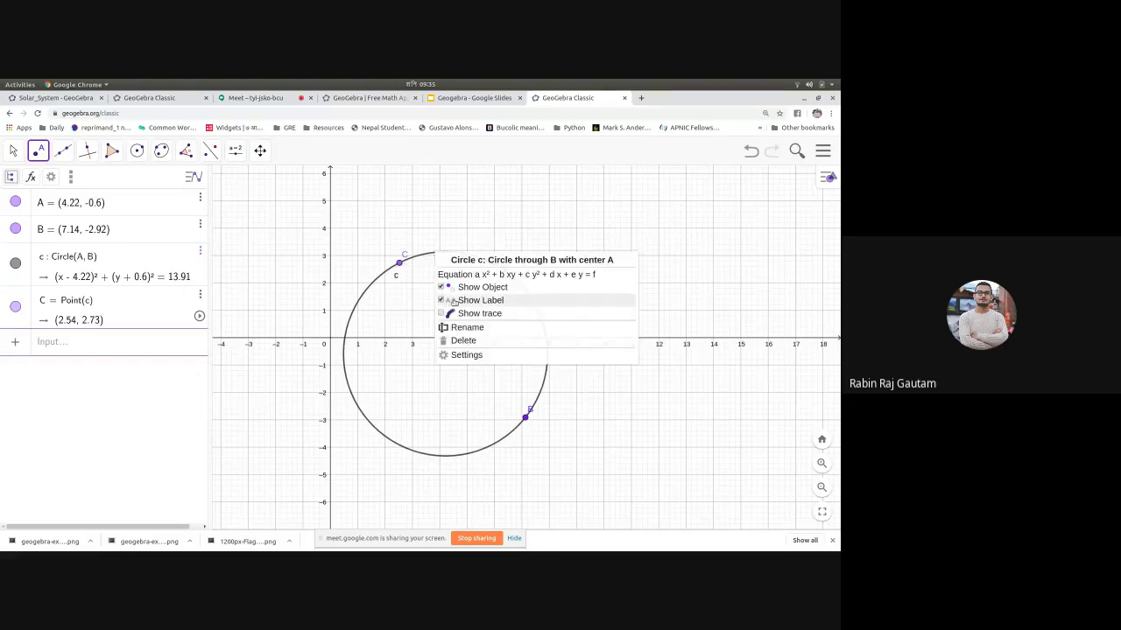
left_click(468, 285)
right_click(400, 264)
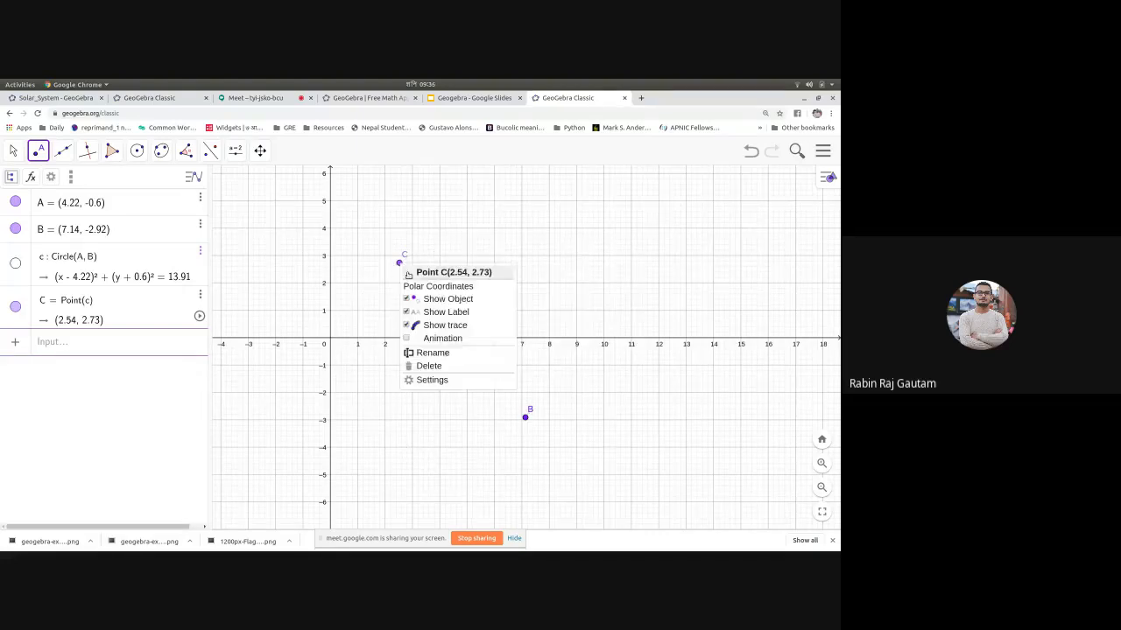
left_click(447, 338)
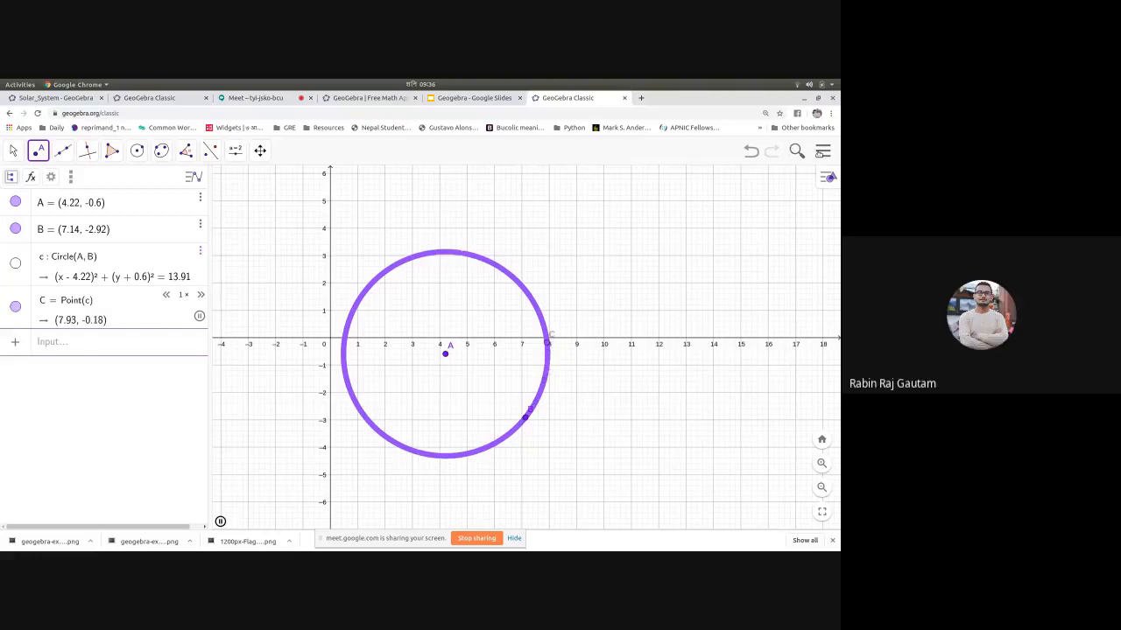
Step: Pause the animation of point C and slide it along the circle to about (2.71, 2.81)
left_click(199, 316)
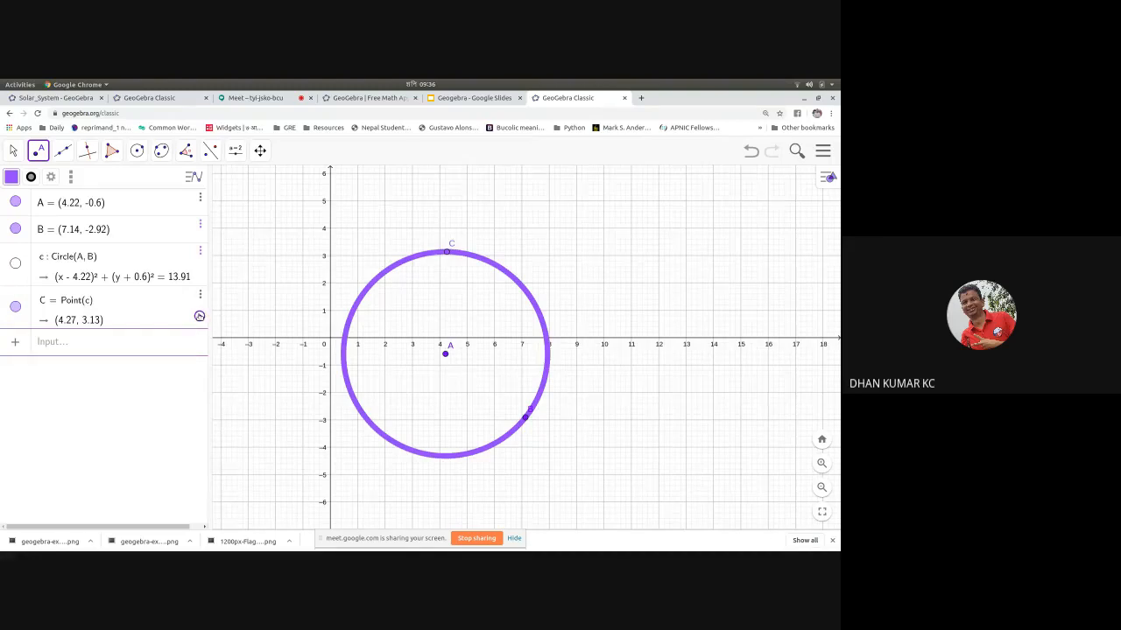
left_click(200, 316)
left_click(200, 316)
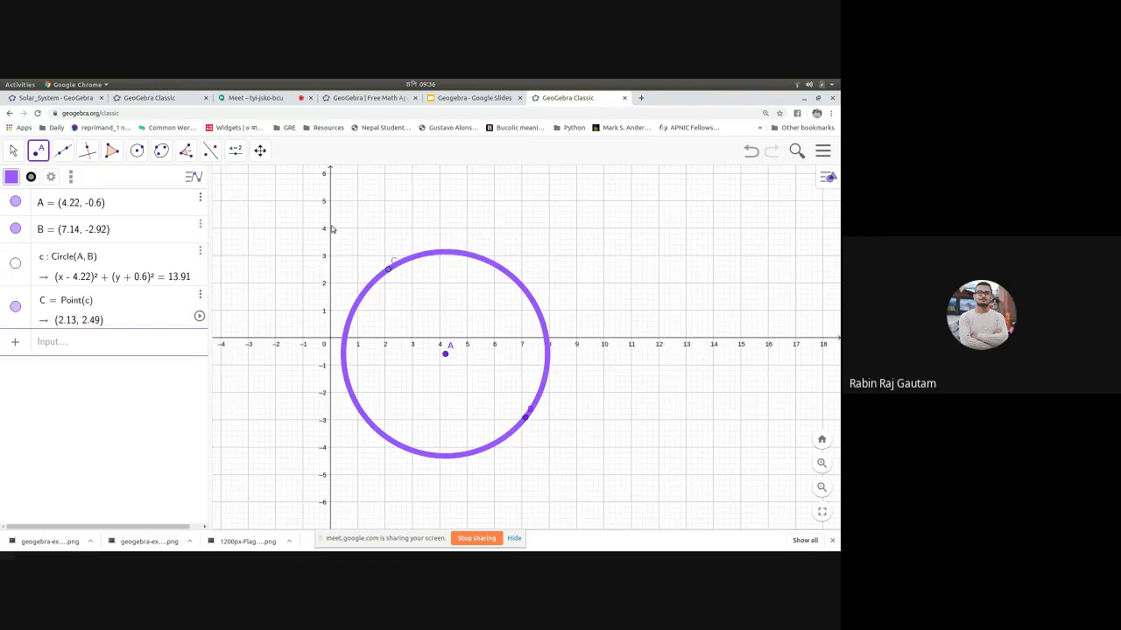
left_click(435, 230)
left_click_drag(390, 265, 401, 249)
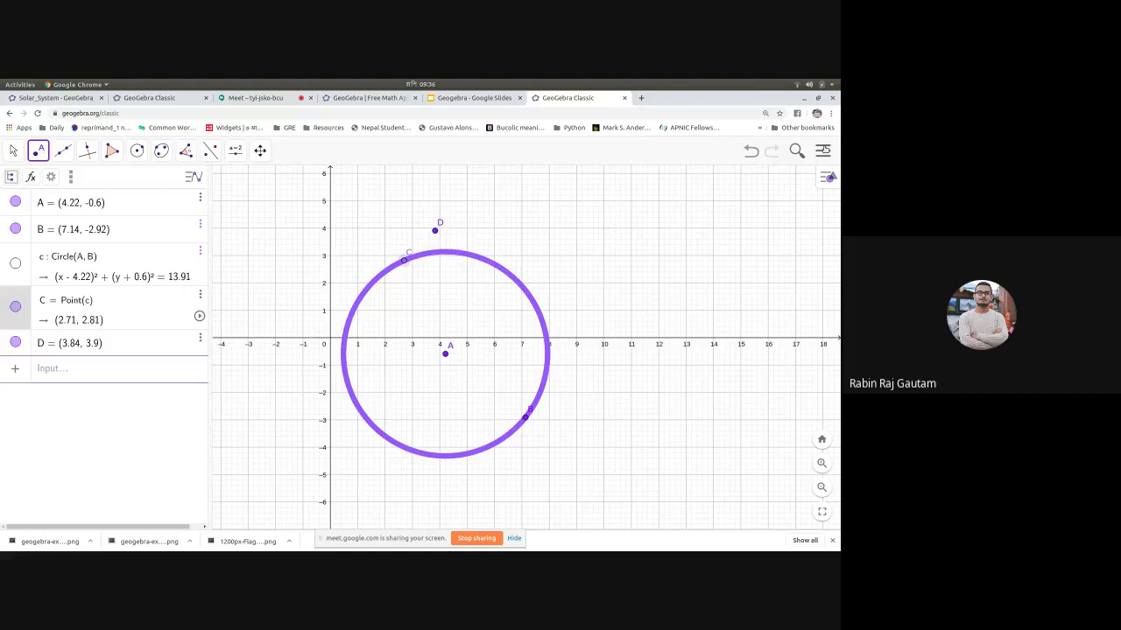
Step: Start a new empty file, discarding the traced-circle construction
left_click(823, 151)
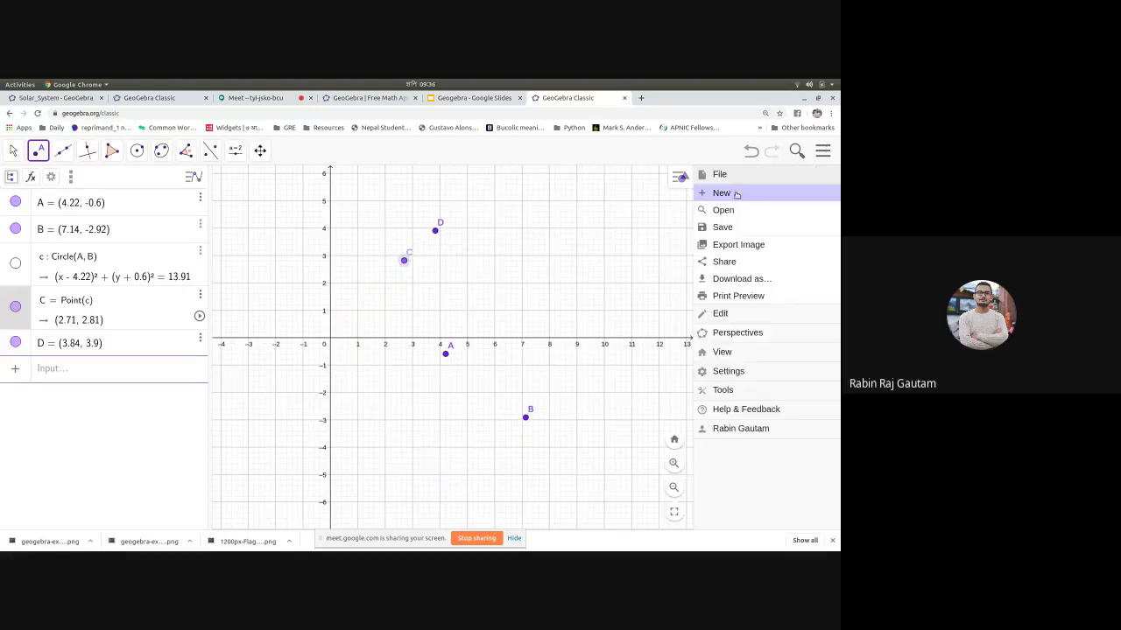
left_click(736, 194)
left_click(519, 261)
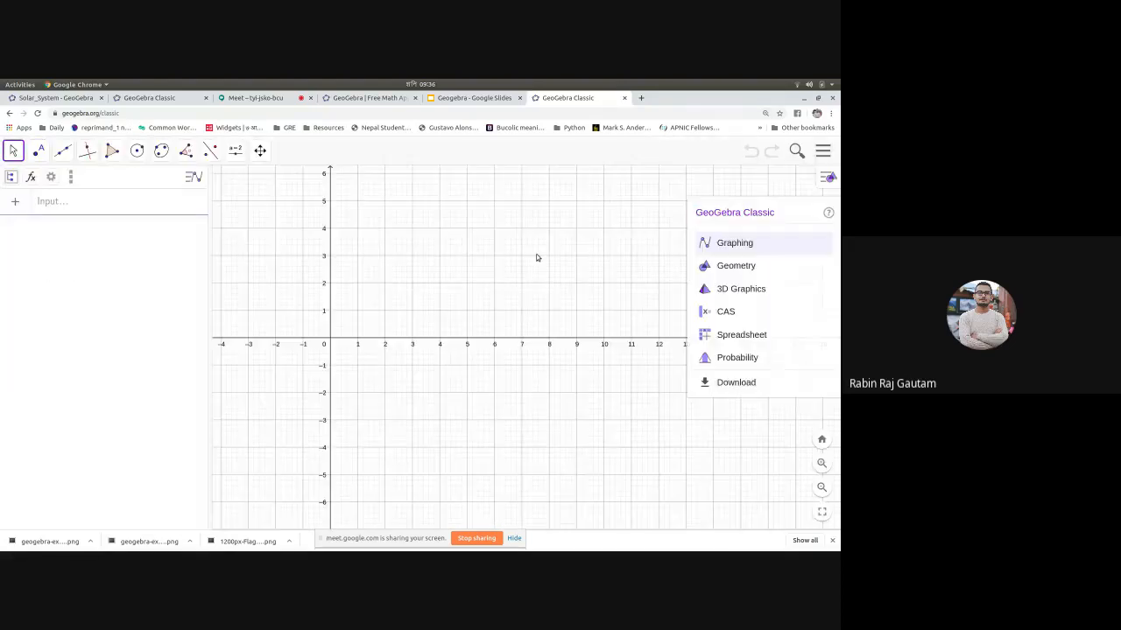
Step: Draw a circle centred at about (5.58, 1.48) through a point at about (7.5, -1.88)
left_click(137, 150)
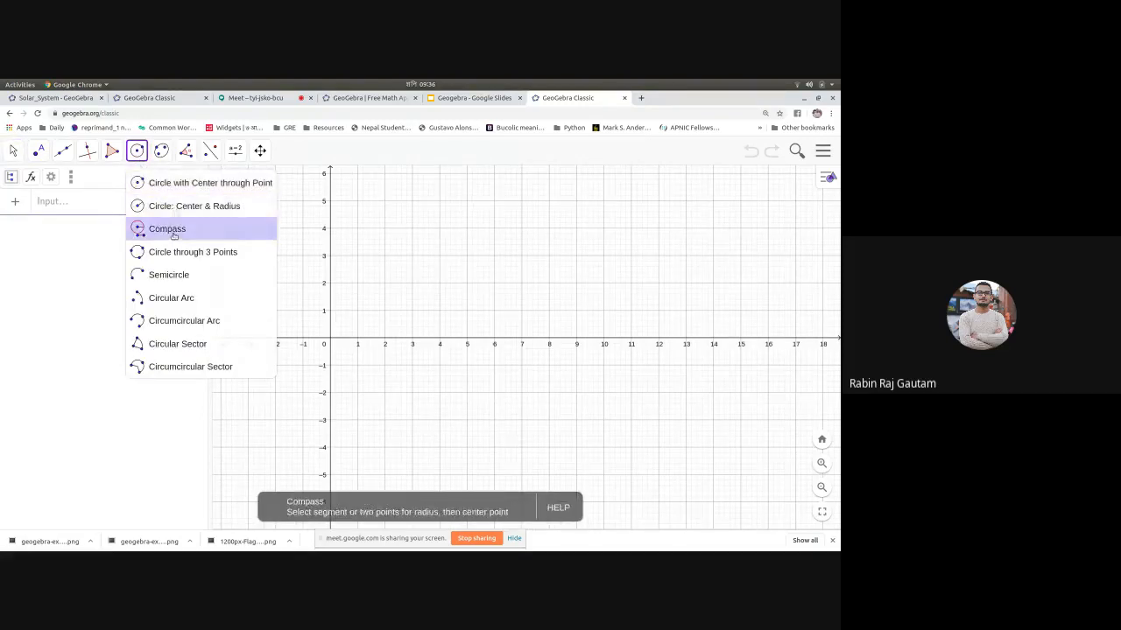
left_click(483, 298)
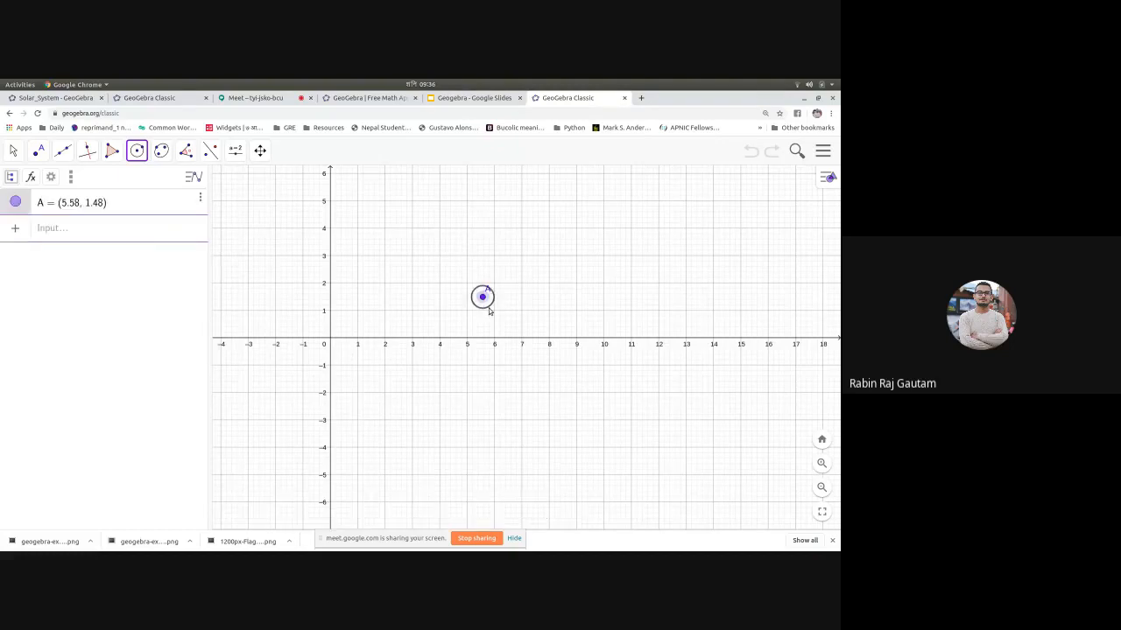
left_click(535, 389)
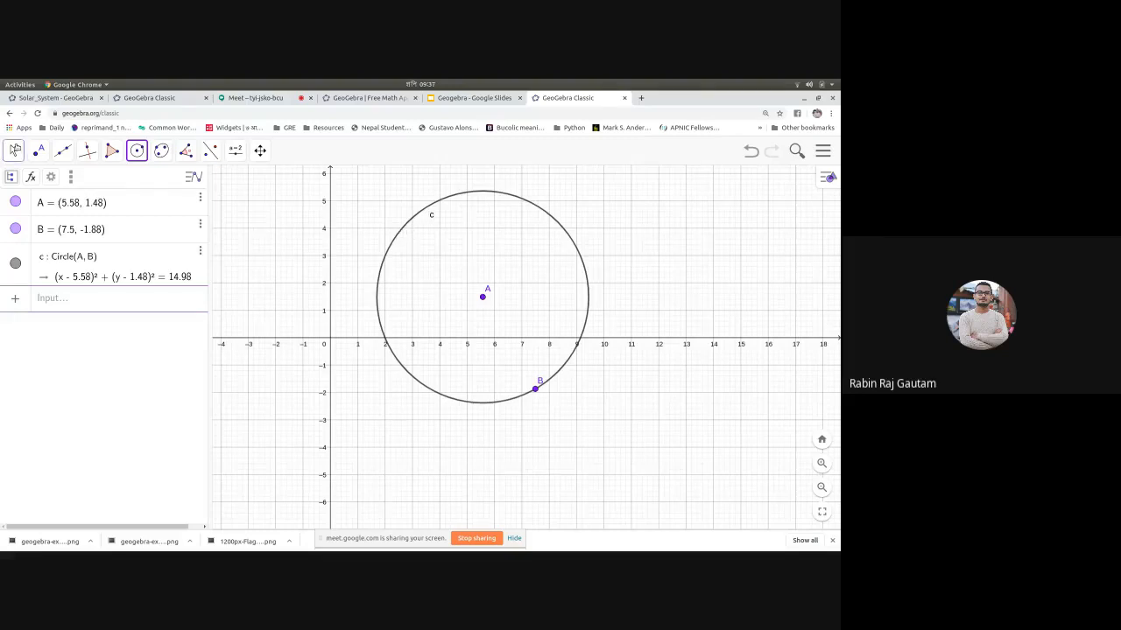
Step: Add point C on the circle at about (4.77, 5.26) and enable its trace
left_click(38, 150)
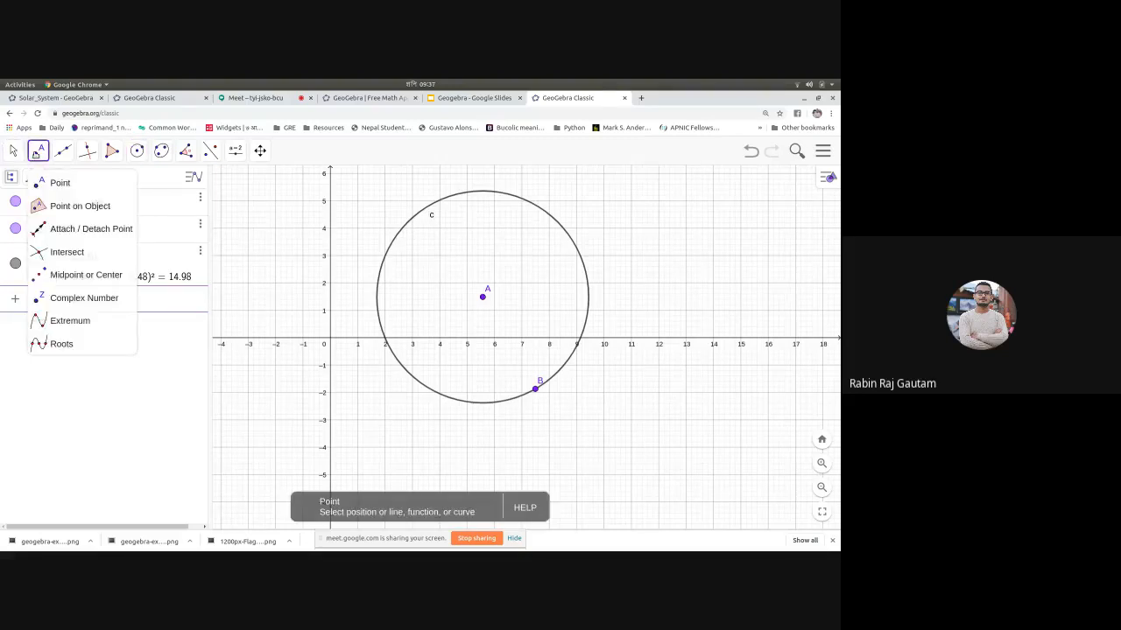
left_click(72, 187)
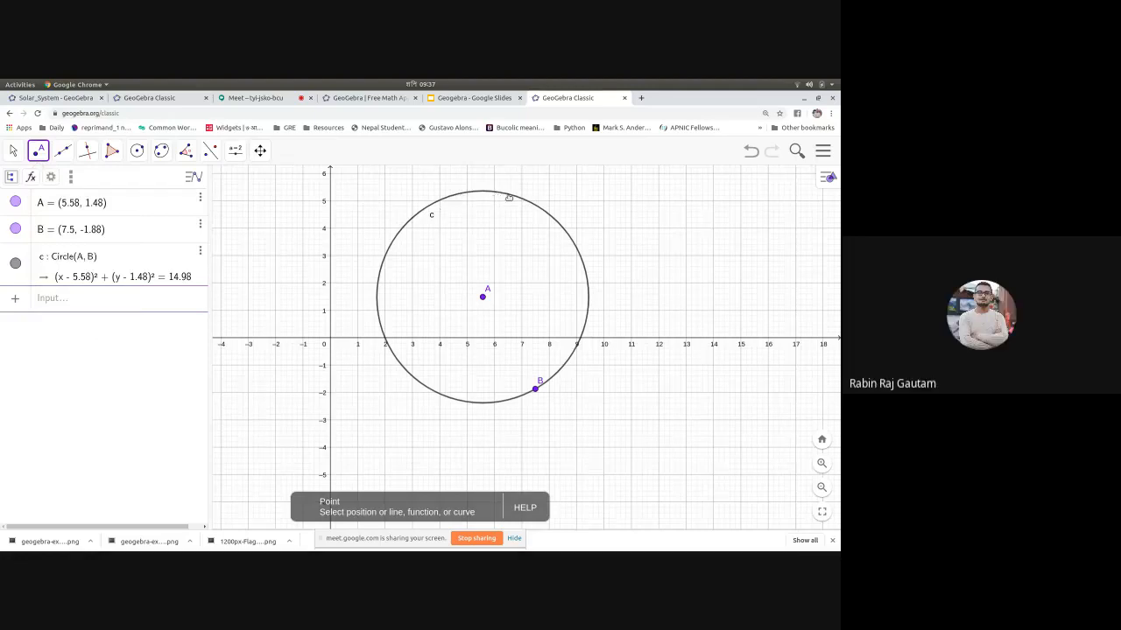
left_click(460, 194)
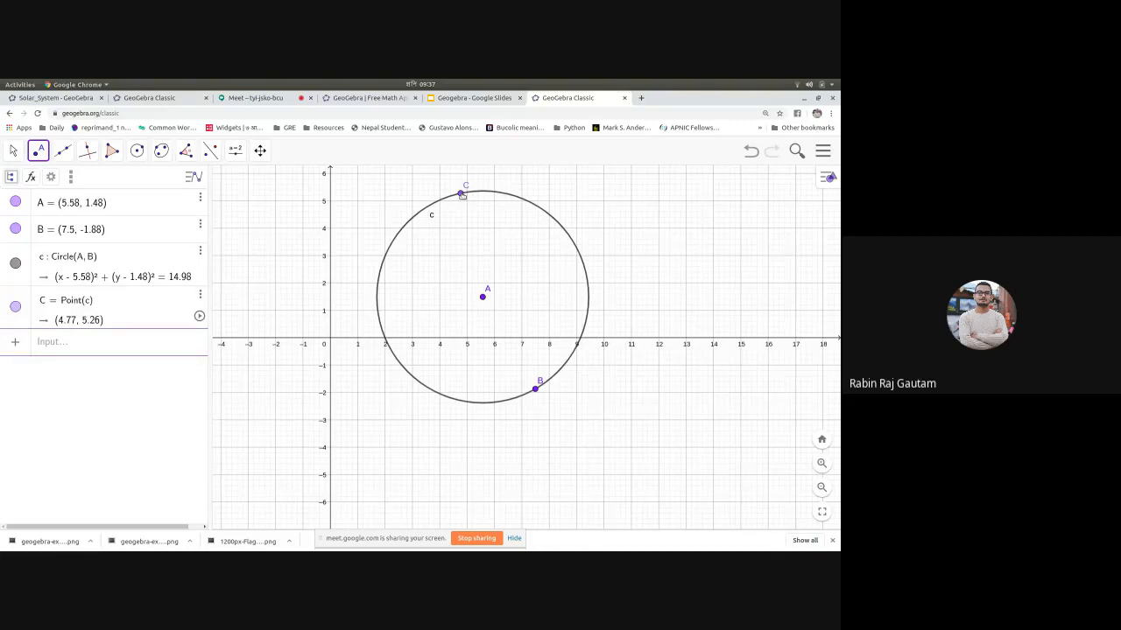
right_click(461, 195)
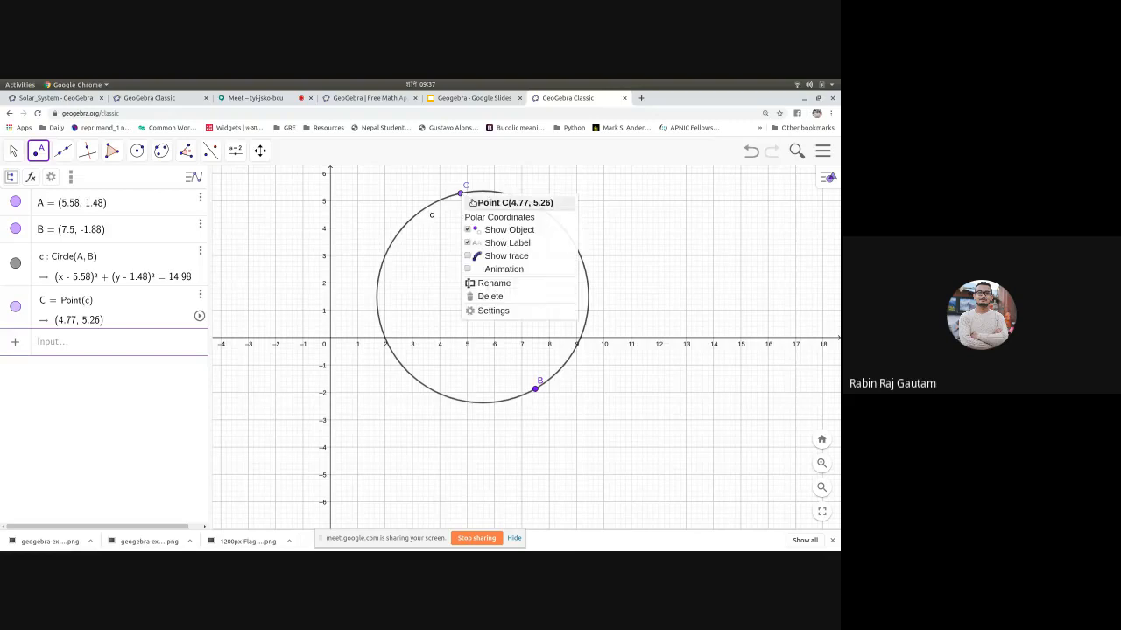
left_click(467, 257)
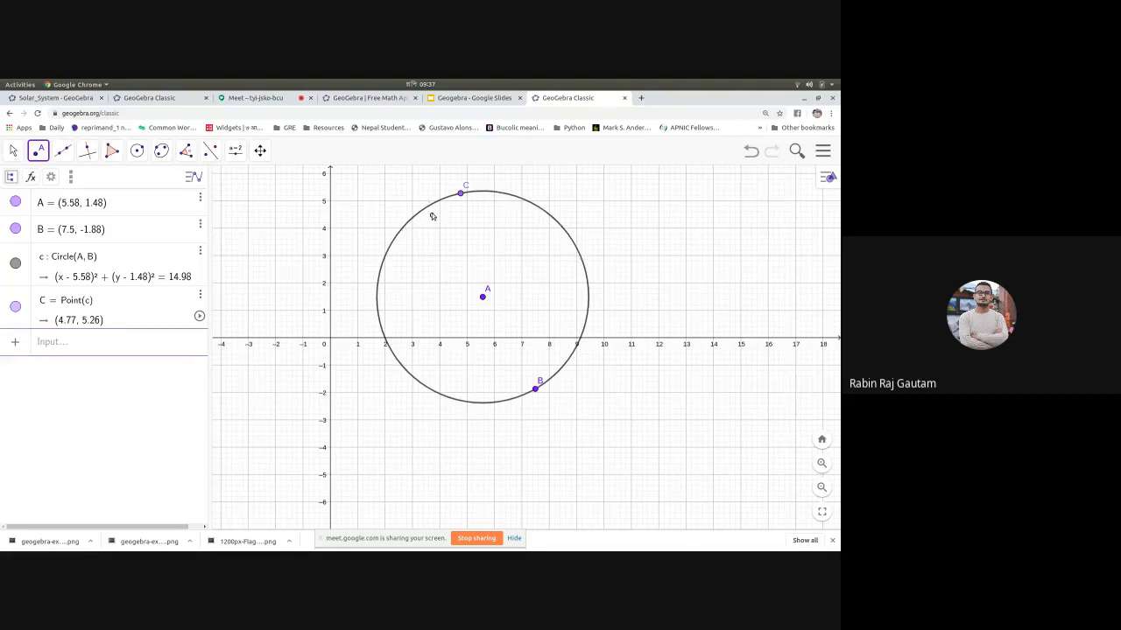
Step: Hide the circle, and animate point C until its trace completes the circle before pausing it
right_click(524, 201)
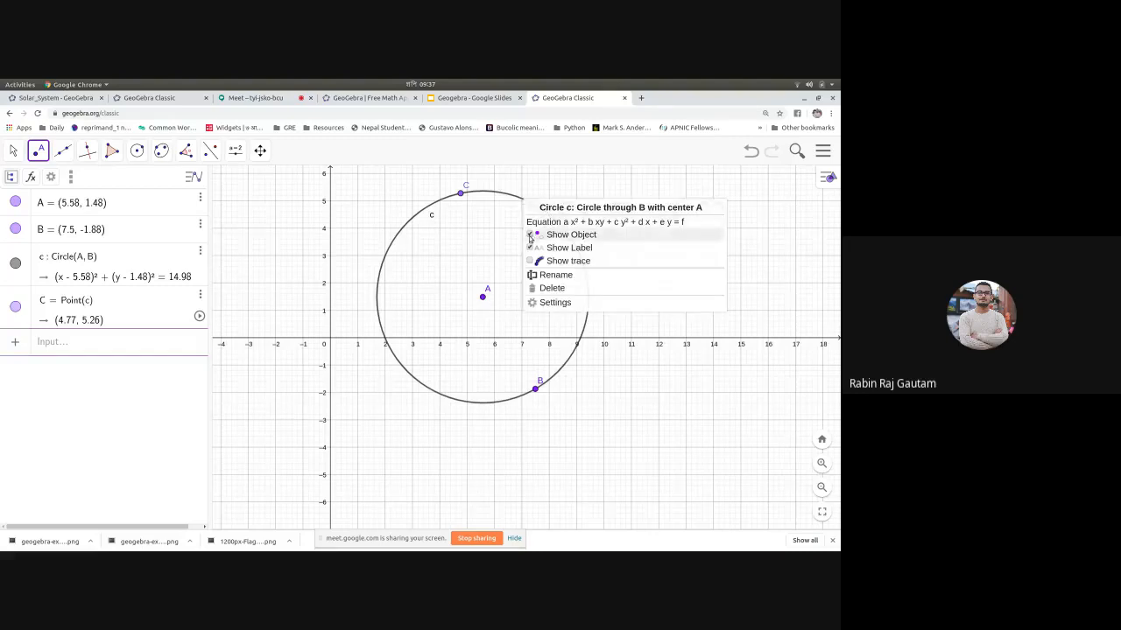
left_click(528, 239)
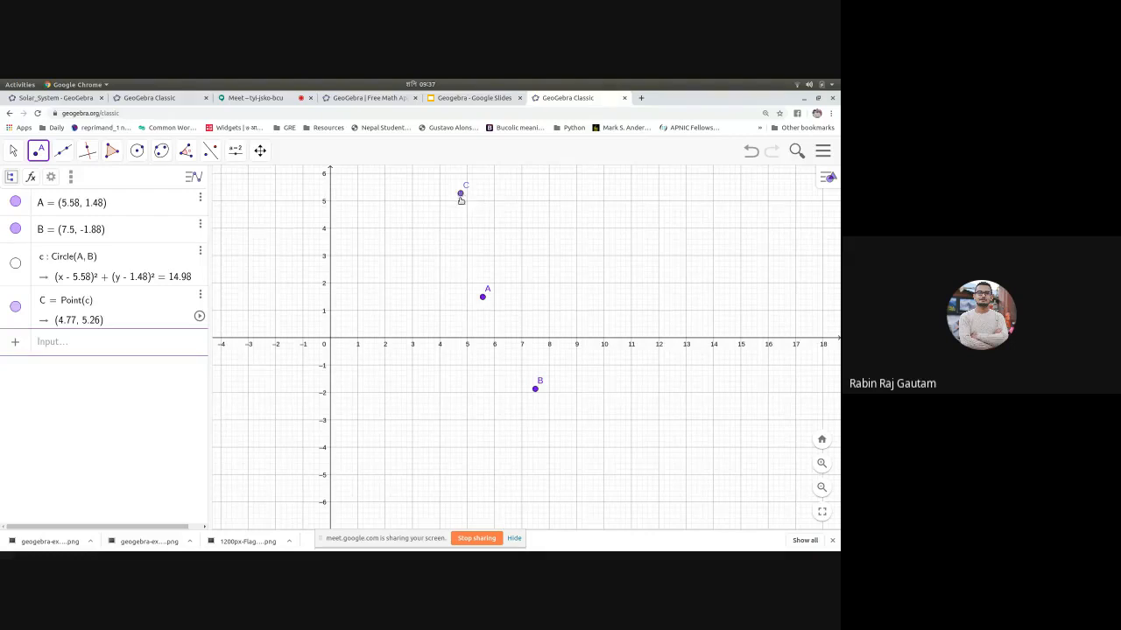
right_click(461, 195)
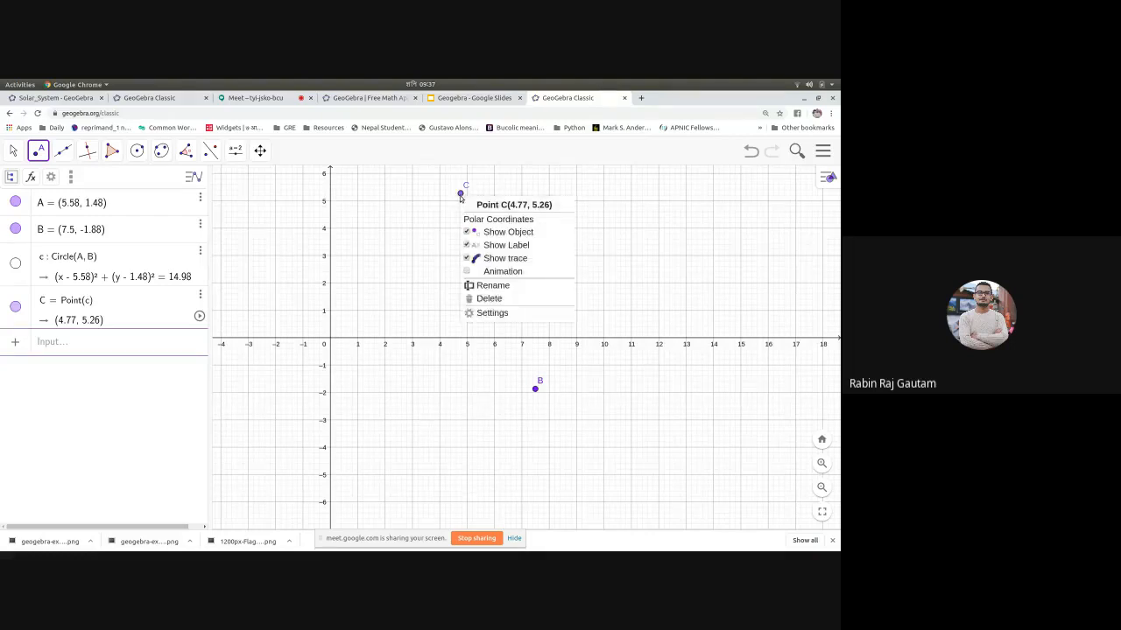
left_click(496, 271)
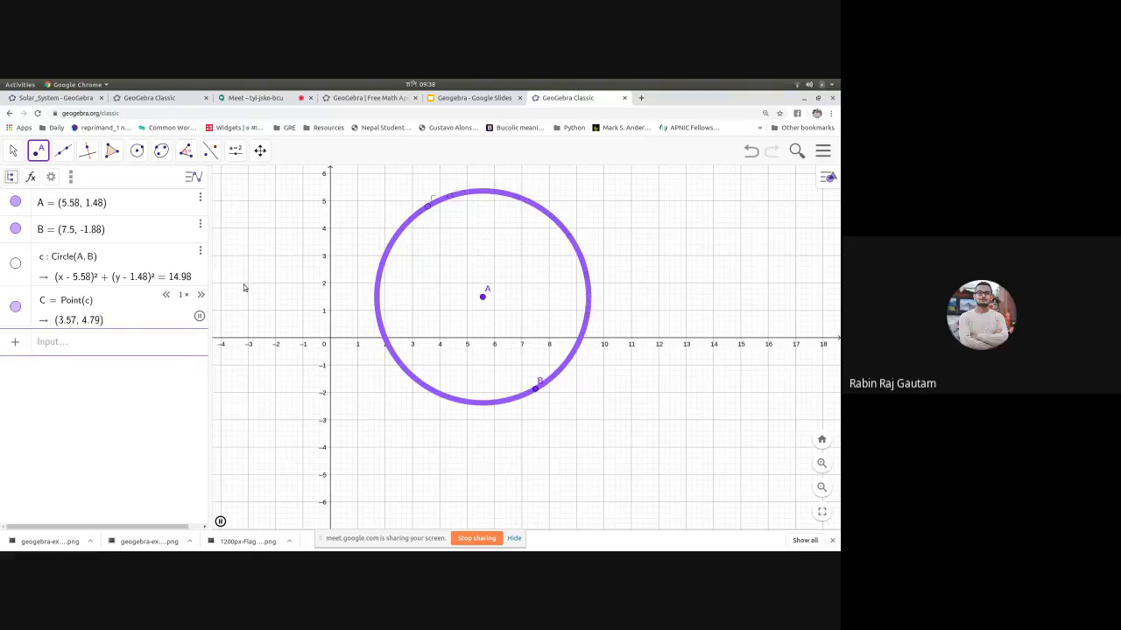
left_click(198, 317)
Step: Change point C's colour to dark green and rerun its animation to retrace the circle, then pause
left_click(11, 177)
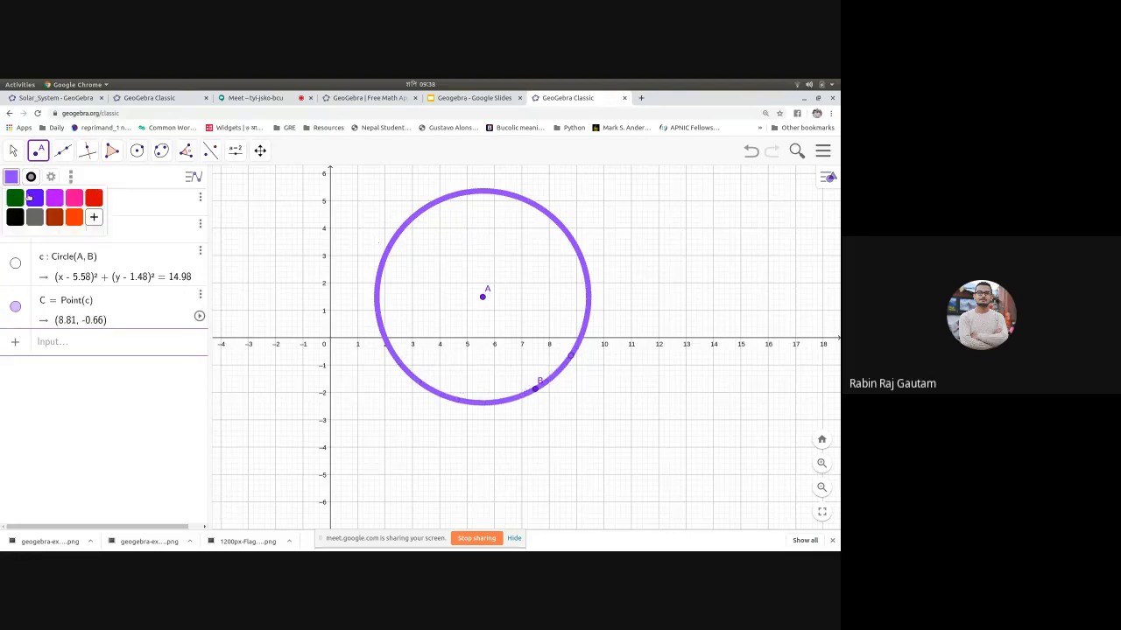
left_click(16, 198)
left_click(199, 317)
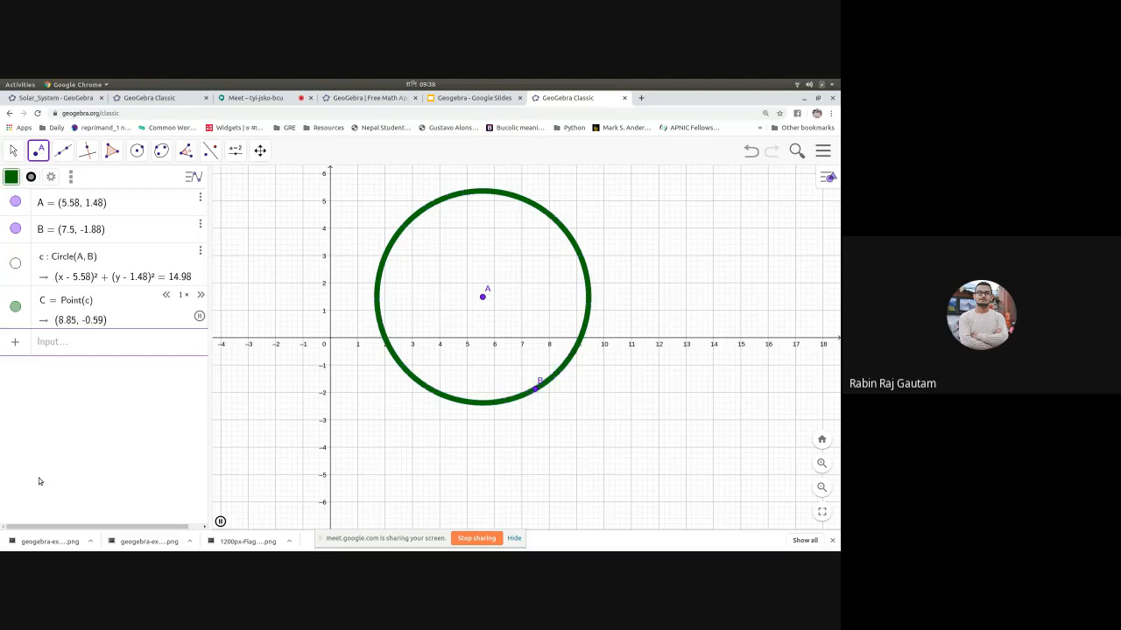
left_click(199, 316)
Step: Draw a segment from centre A to point C as the circle's radius
left_click(62, 151)
left_click(79, 204)
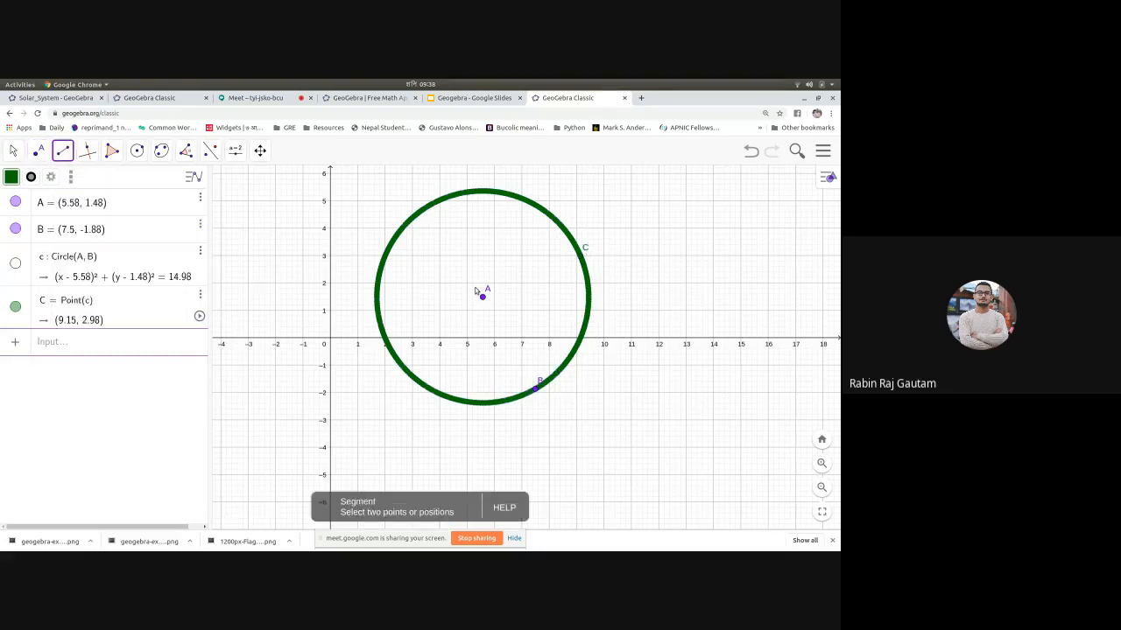
left_click(480, 294)
left_click(580, 255)
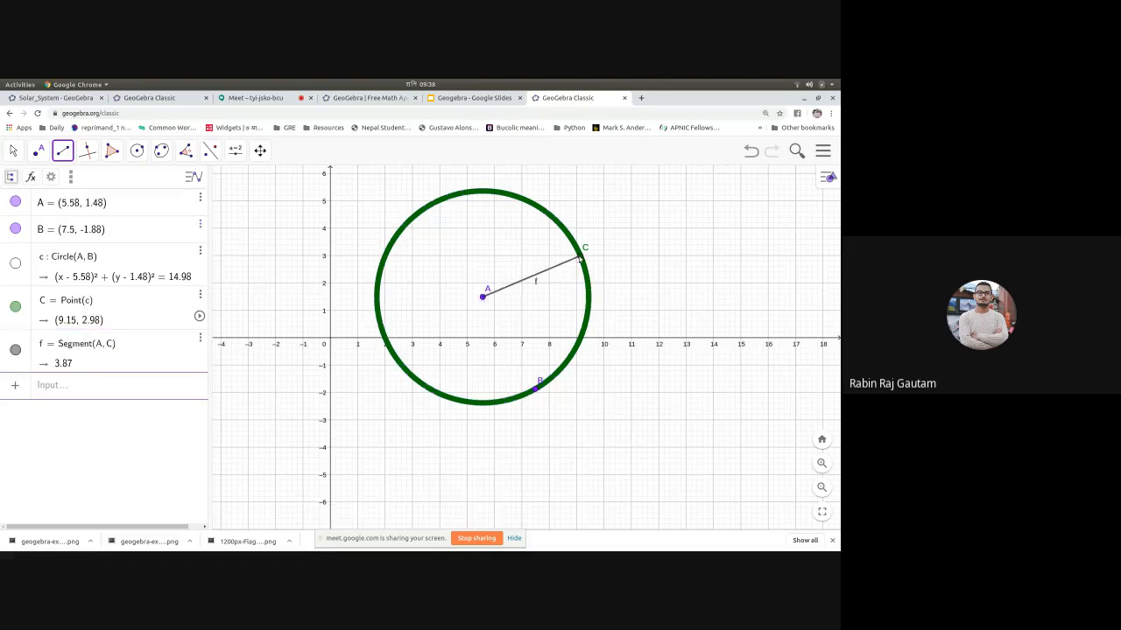
Step: Run and pause point C's animation, joining C by segments to a new point at about (0.2, 4.56)
left_click(200, 316)
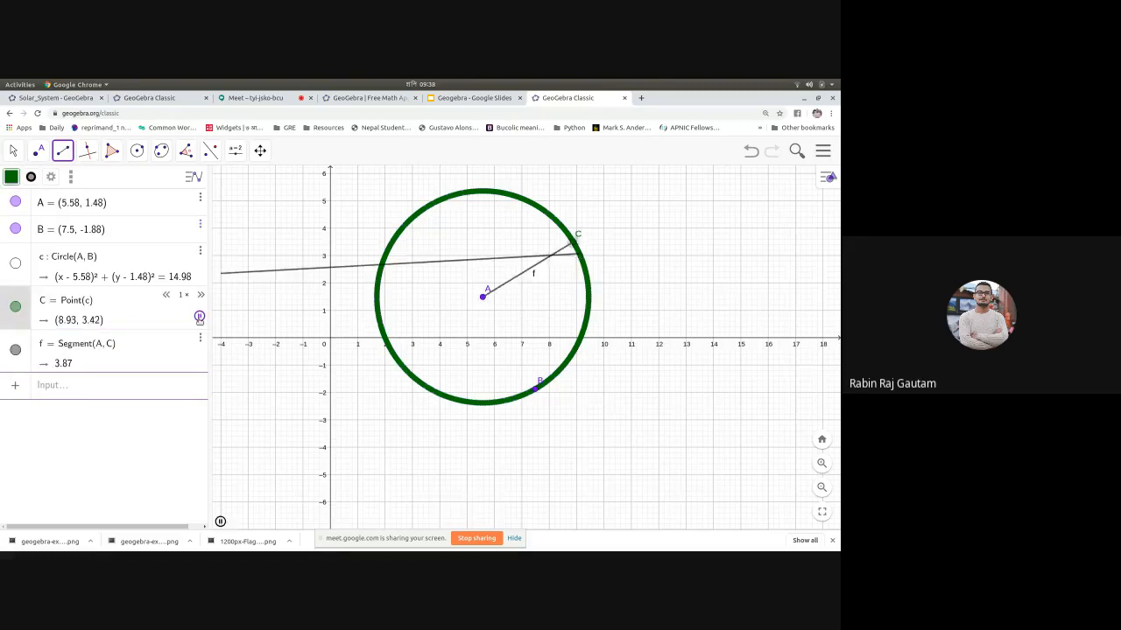
left_click(335, 215)
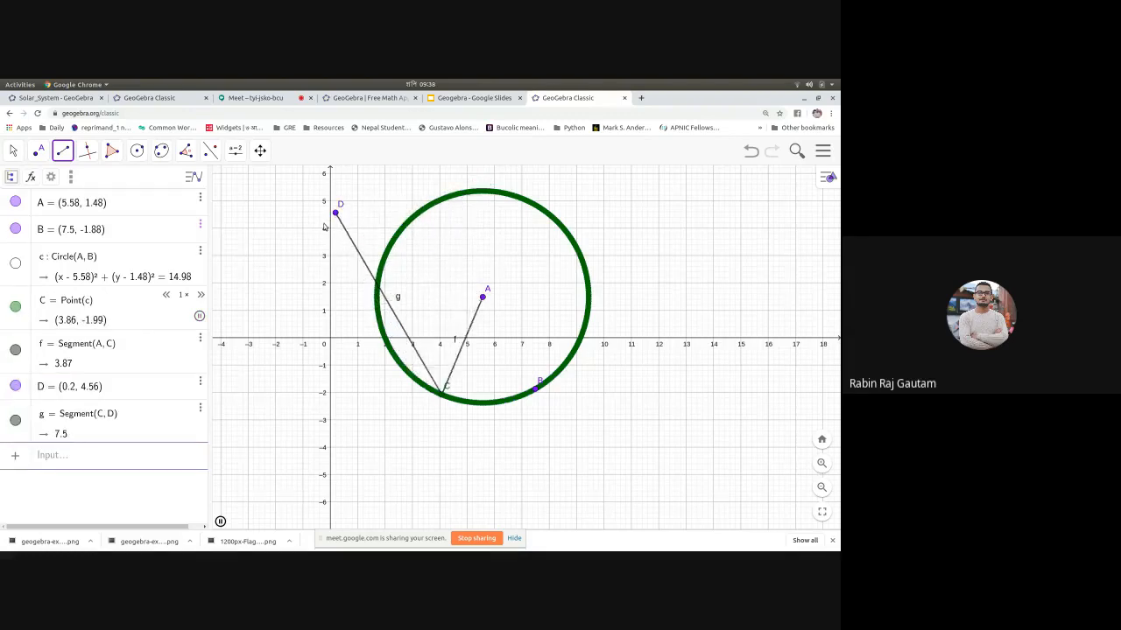
left_click(199, 317)
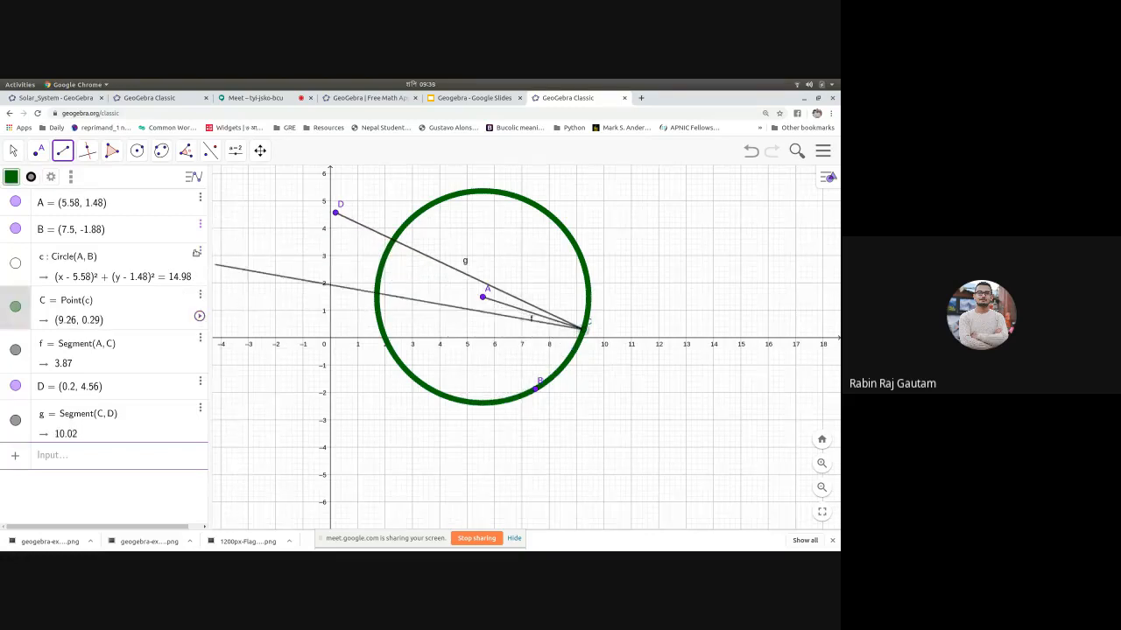
left_click(336, 213)
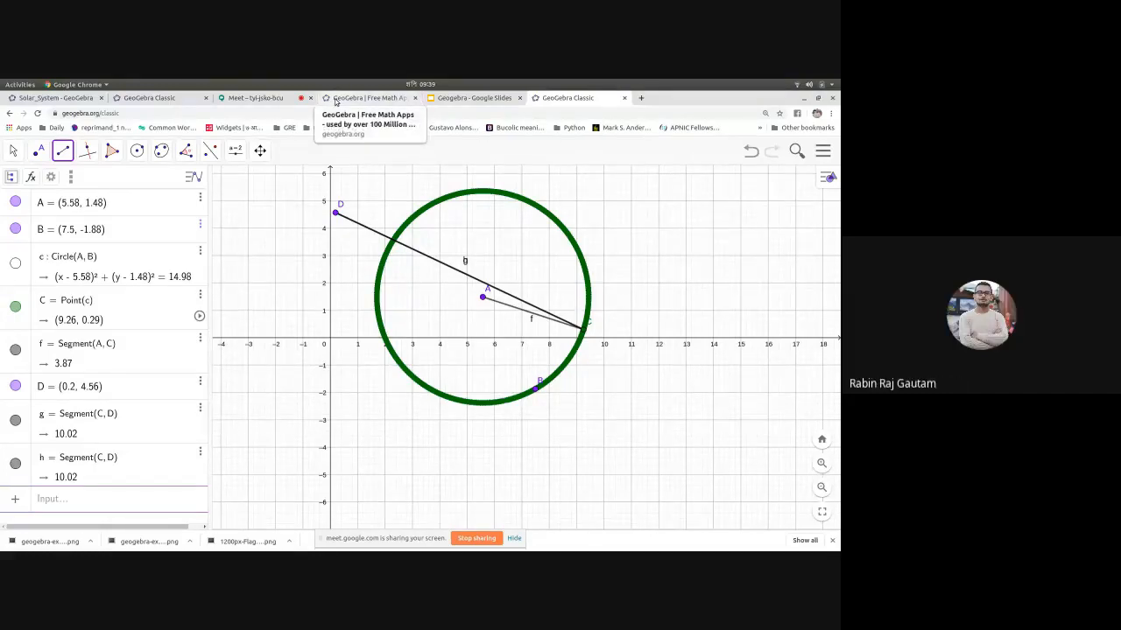
Step: Show the solar system model again and return to the circle construction with the green trace
left_click(149, 98)
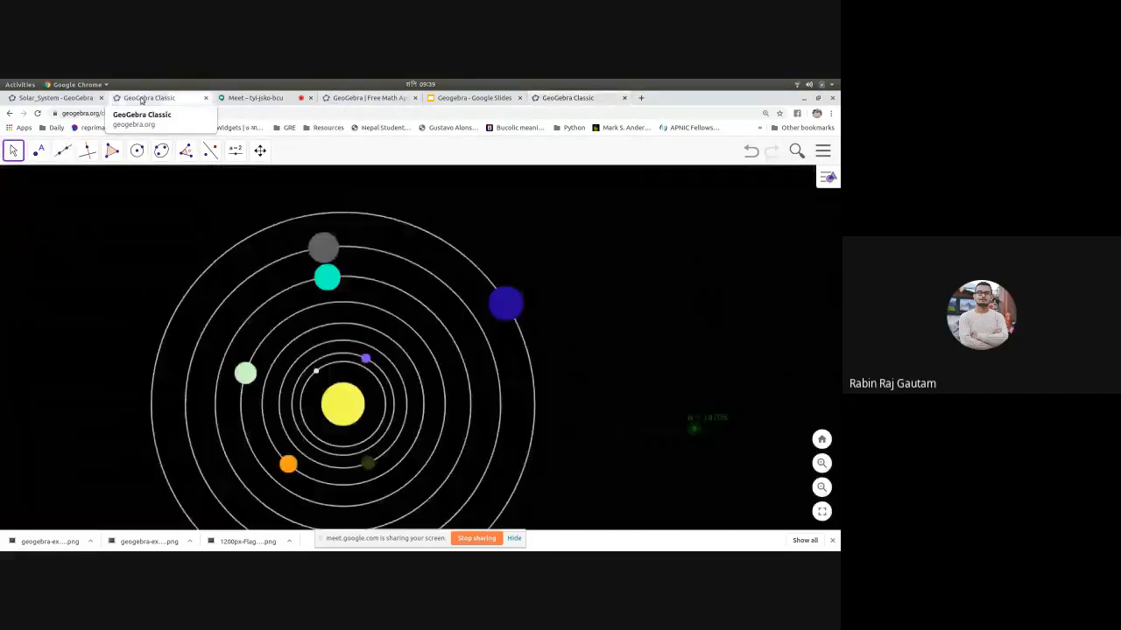
scroll(409, 383, "down", 2)
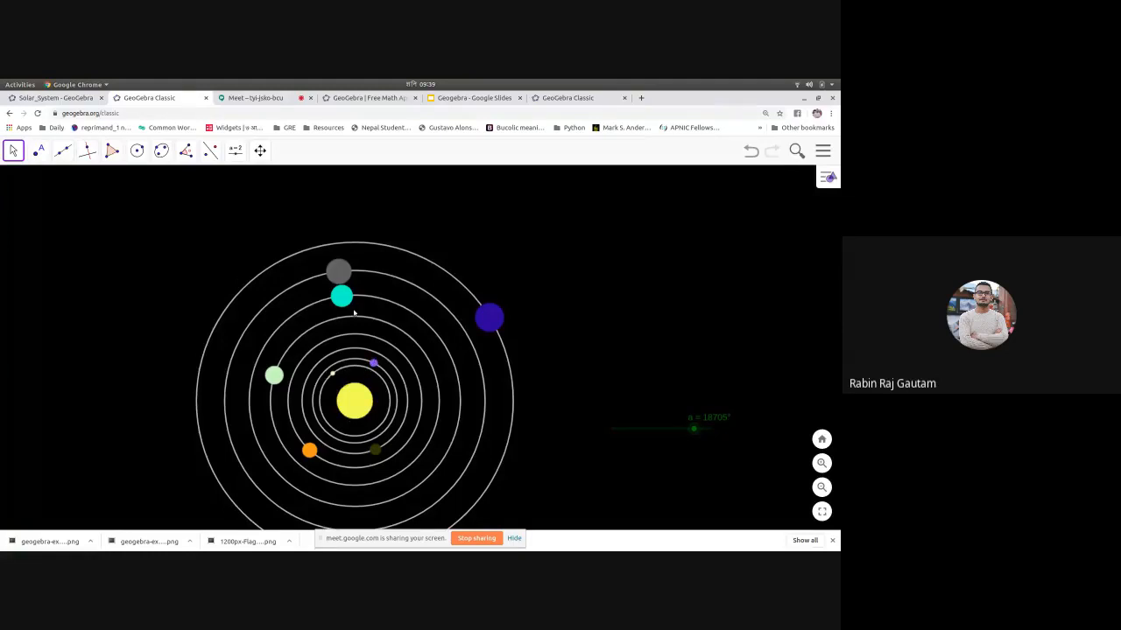
left_click(256, 98)
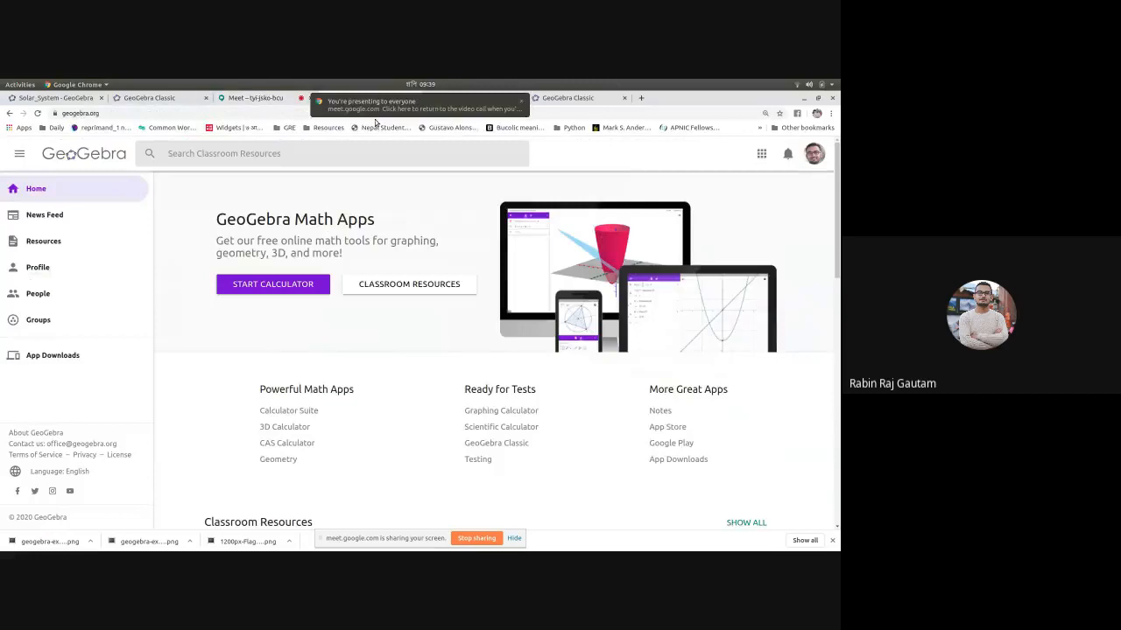
left_click(579, 97)
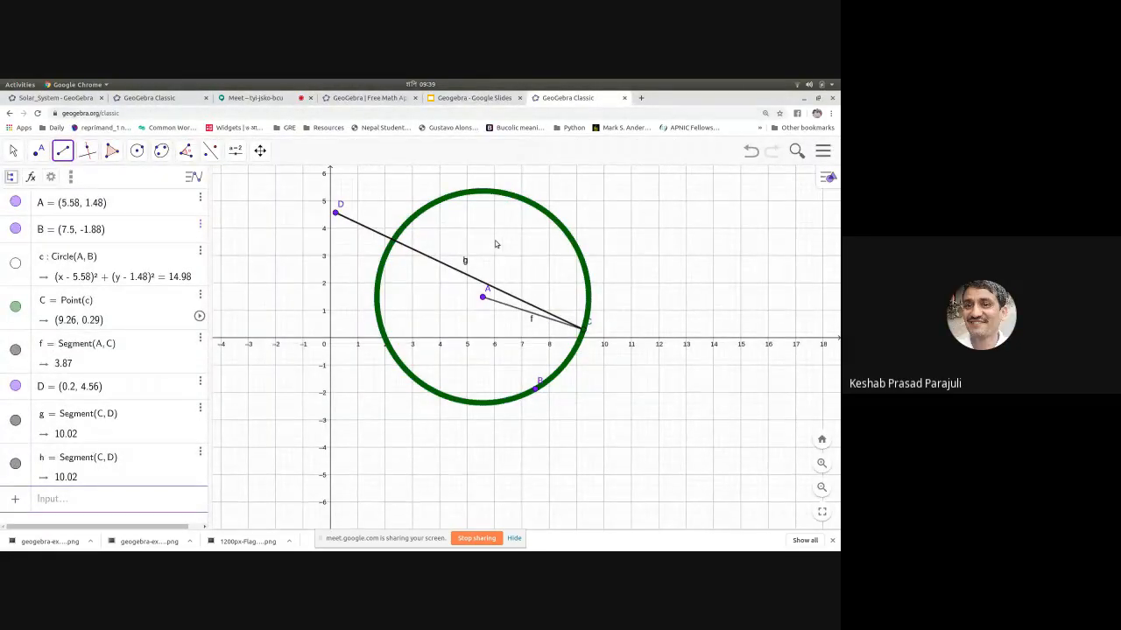
Step: Switch to the Google Meet call and turn on the camera while presenting
left_click(367, 97)
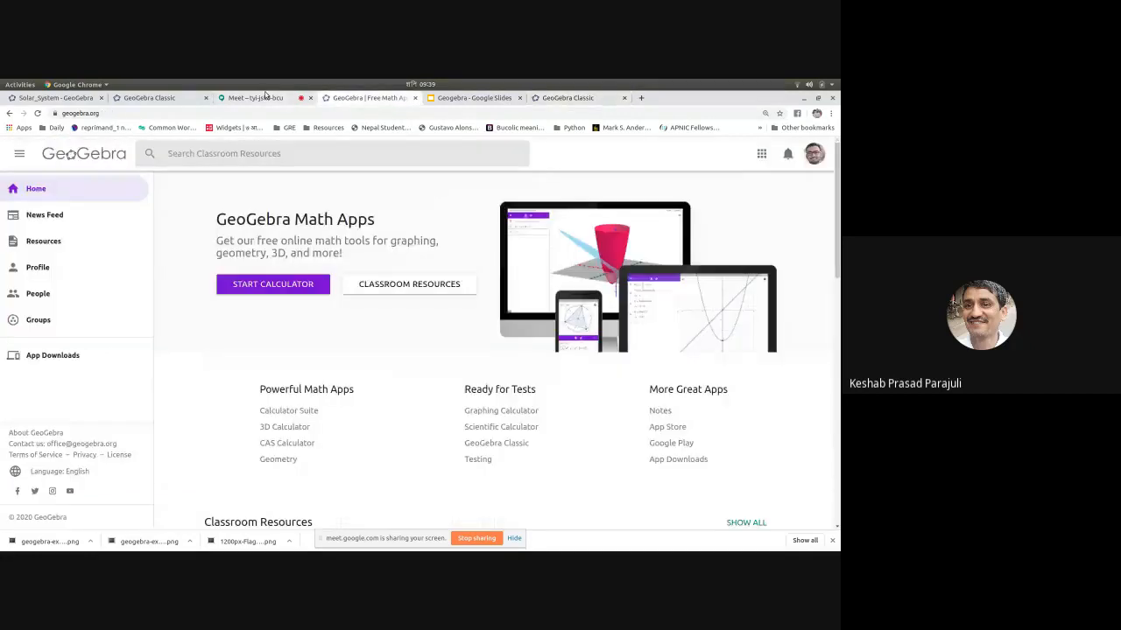
left_click(254, 98)
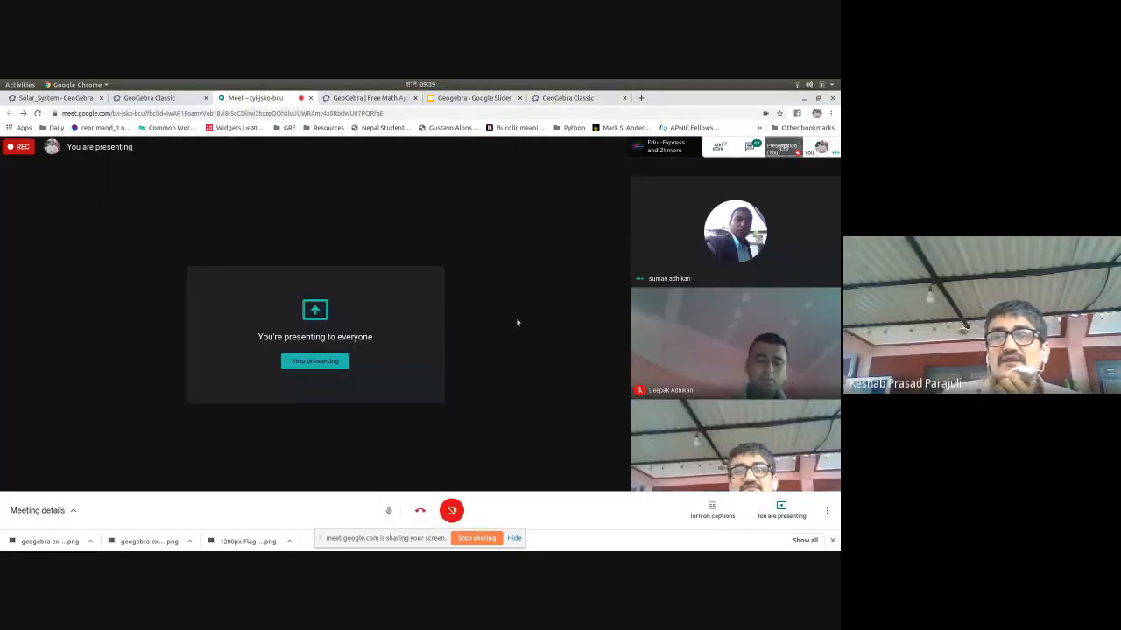
left_click(451, 510)
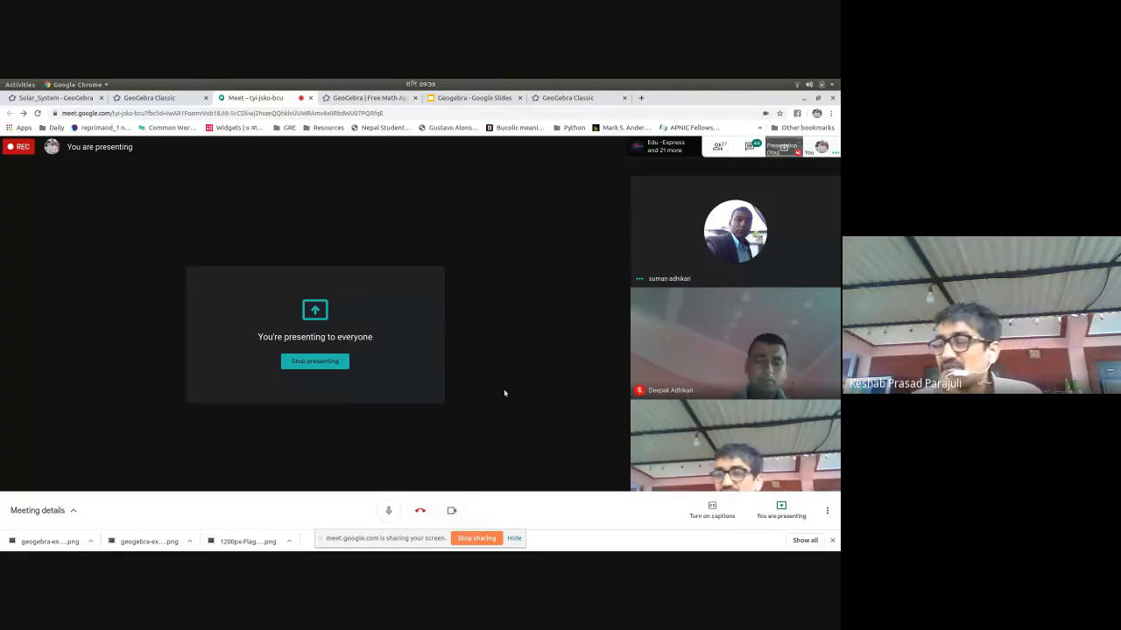